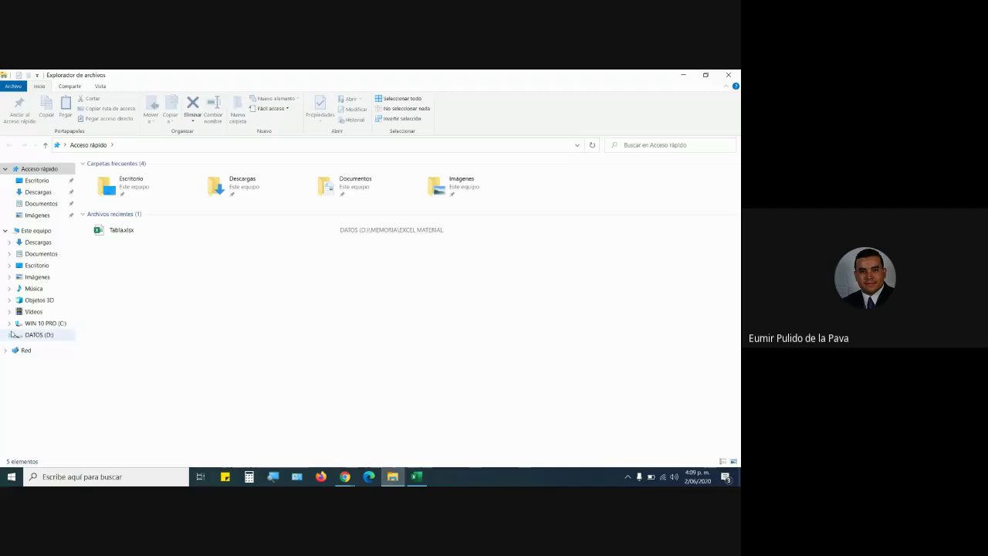
Browse from drive D through MEMORIA into EXCEL MATERIAL and open Tabla.xlsx.
double_click(103, 193)
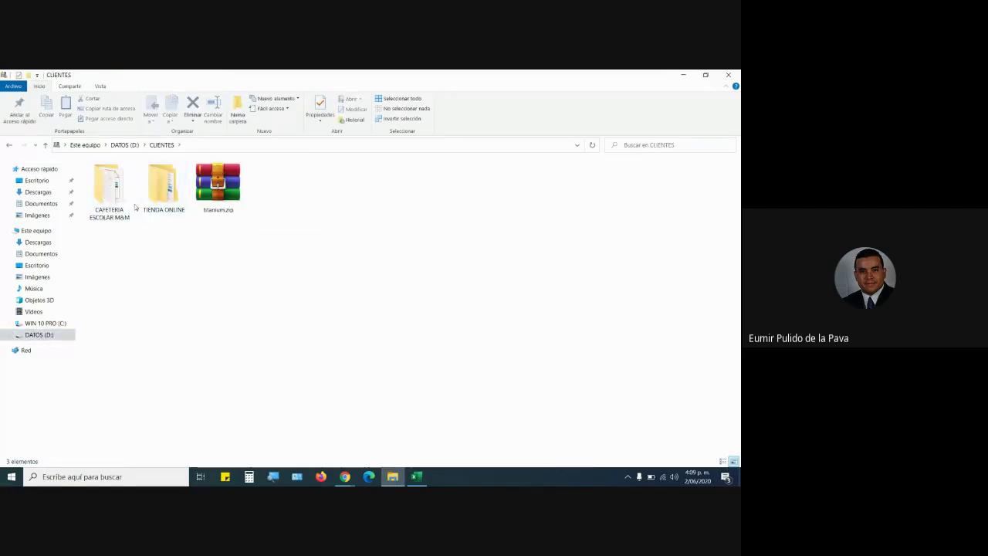
click(9, 144)
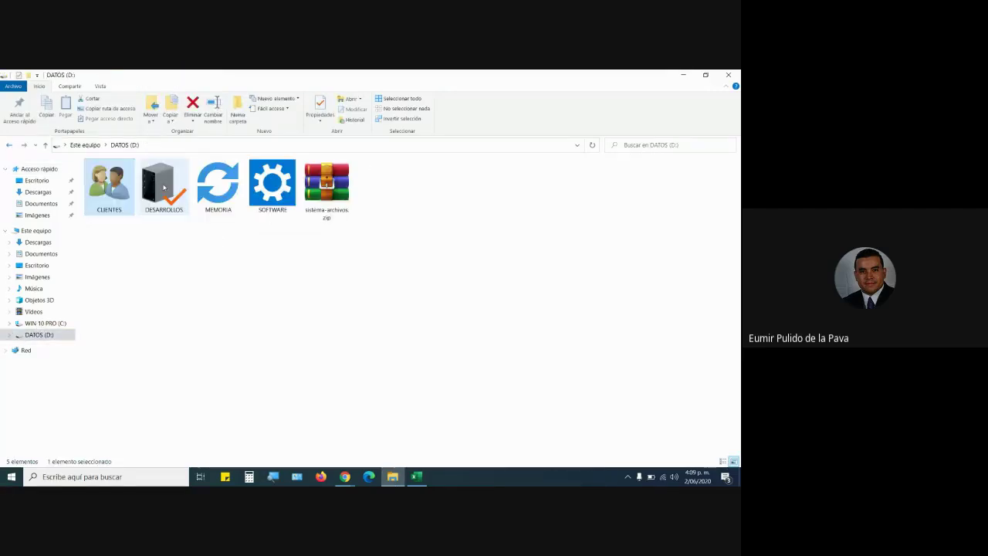
click(209, 182)
double_click(208, 182)
double_click(281, 192)
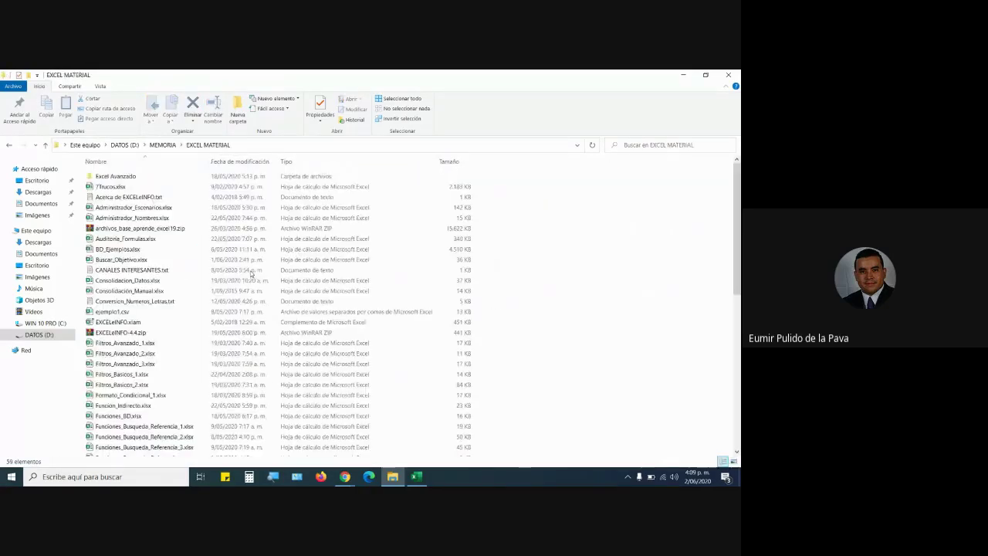
scroll(194, 386, down, 10)
double_click(108, 336)
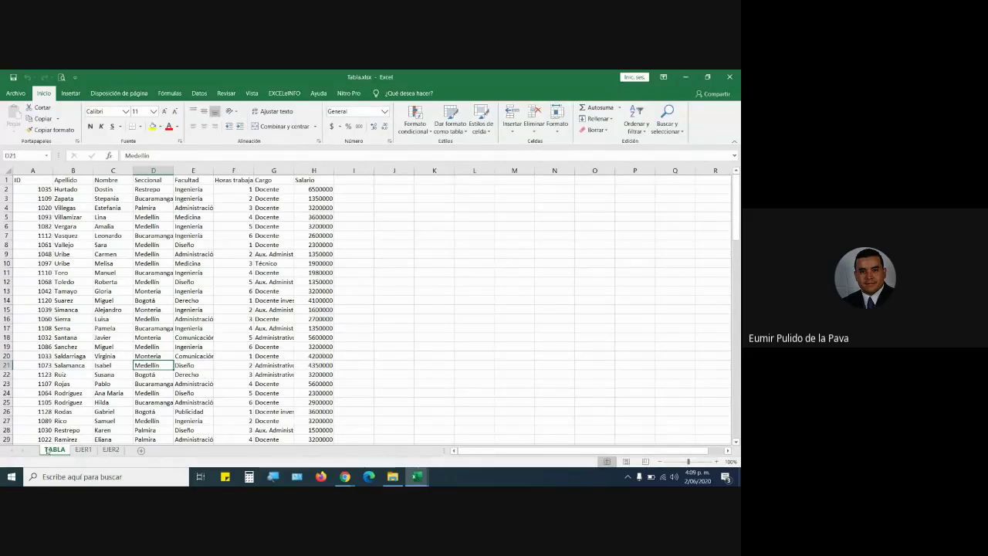
Admit the waiting participant into the video meeting.
mouse_move(345, 477)
click(309, 445)
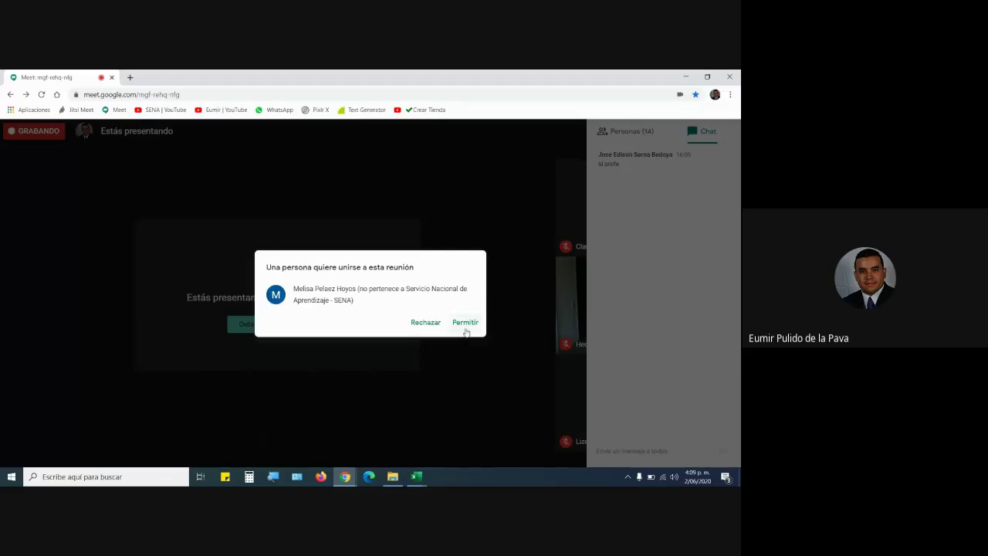
click(465, 329)
Close the empty Libro1 workbook.
click(417, 477)
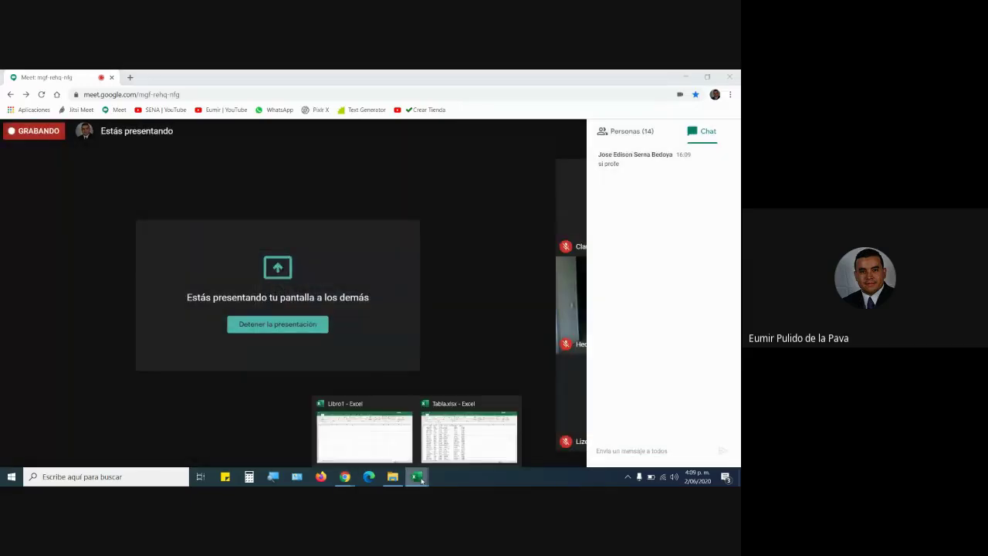
click(363, 436)
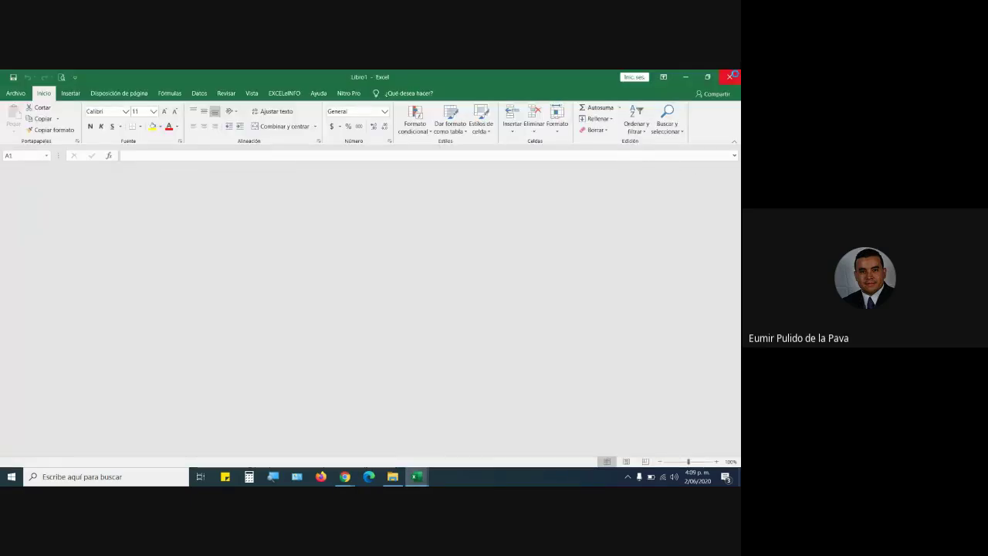
click(729, 76)
Return to Tabla.xlsx, glance at EJER1, then select a cell in the TABLA employee data.
click(81, 450)
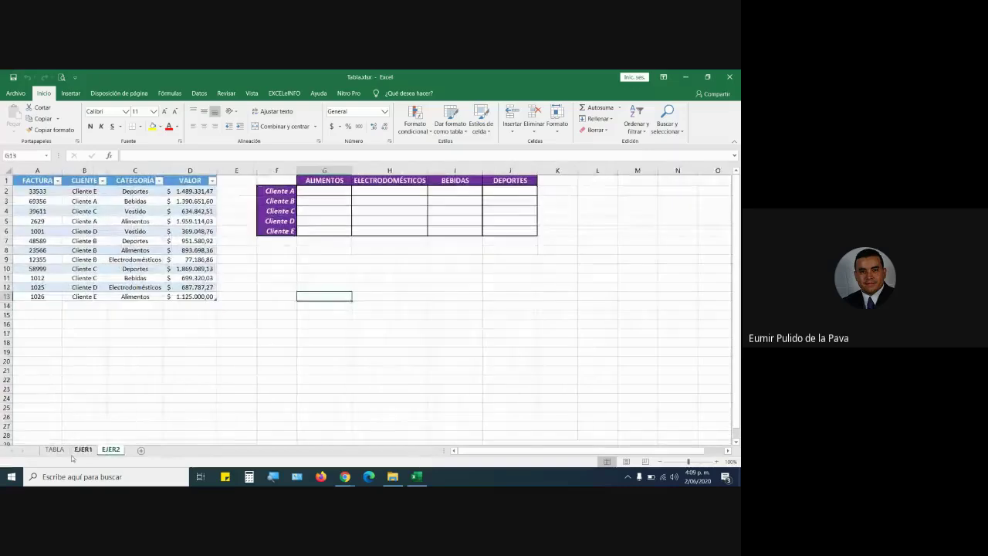
click(83, 450)
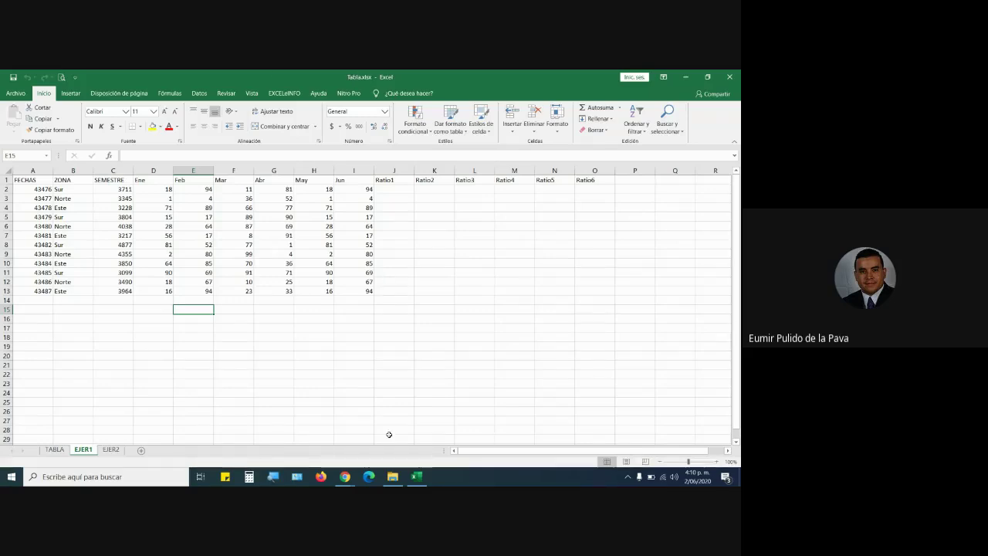
click(57, 450)
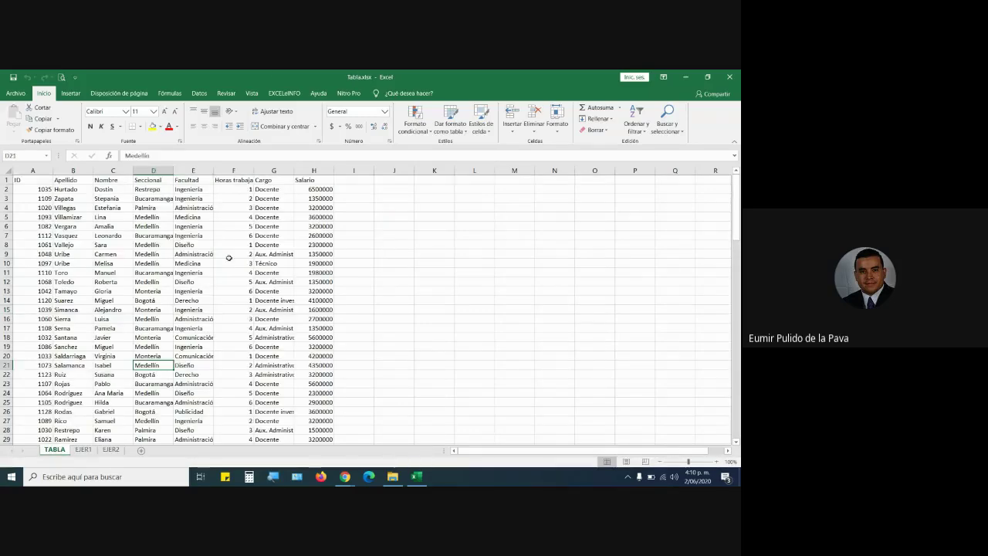
click(190, 263)
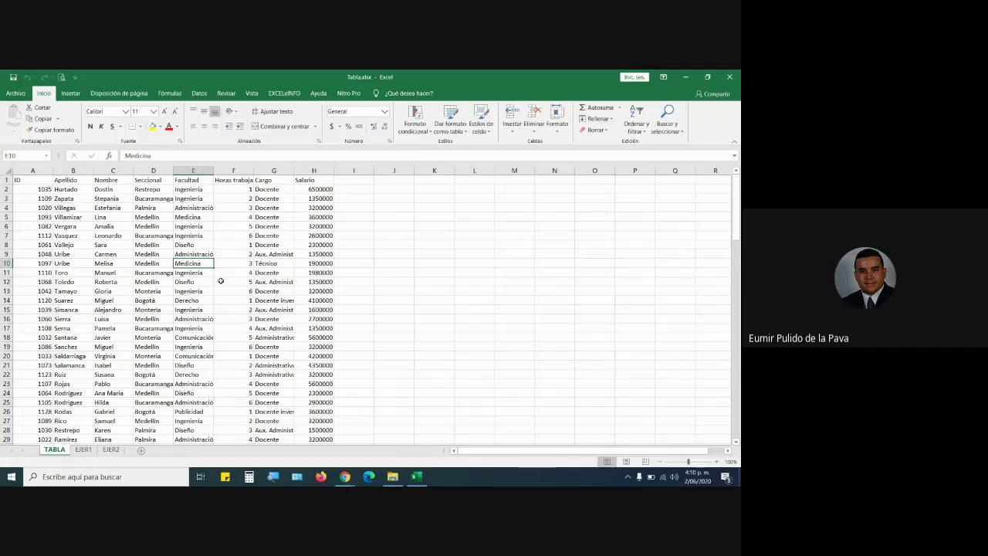
key(Left)
key(Up)
key(Up)
key(Up)
key(Up)
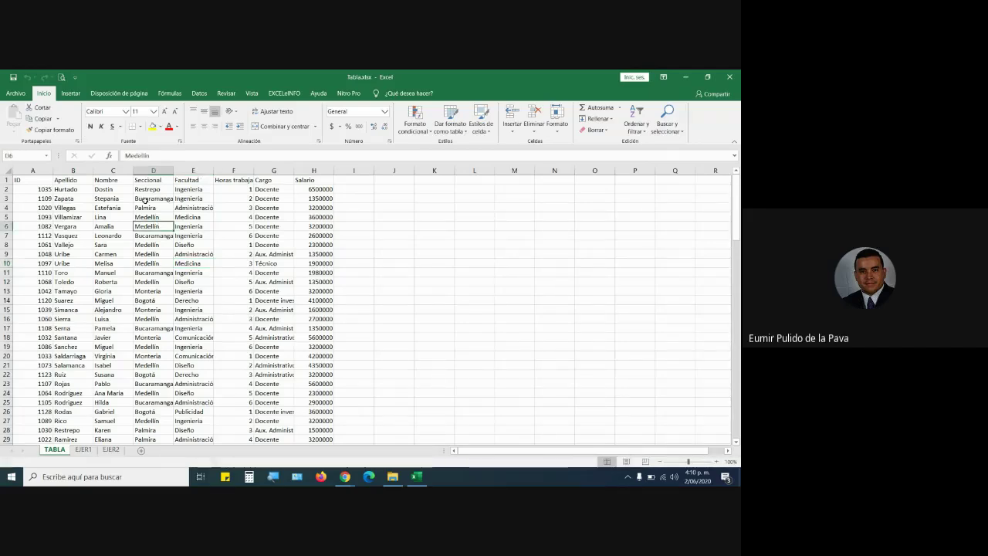
click(71, 94)
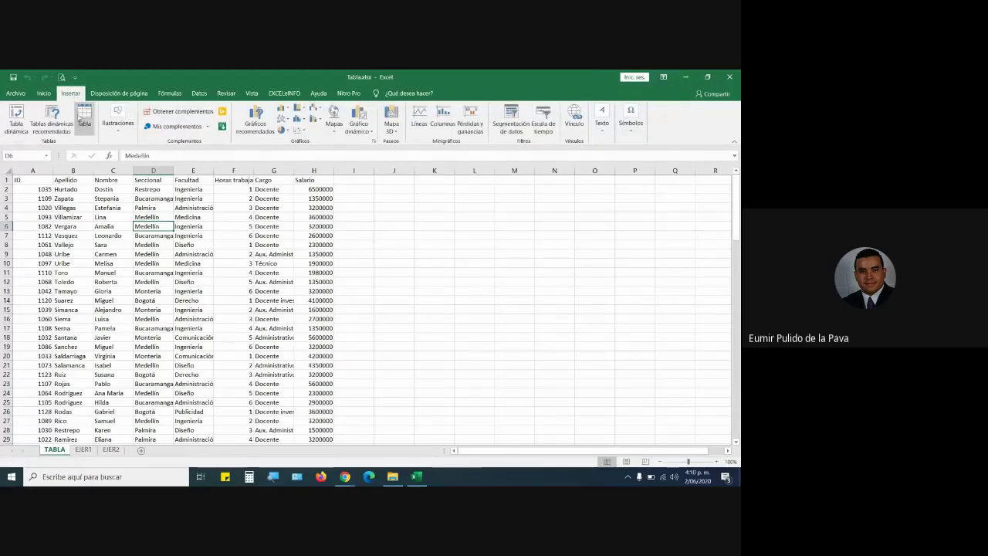
Convert the A1:H115 employee list into a table with headers, named Tabla2.
click(79, 117)
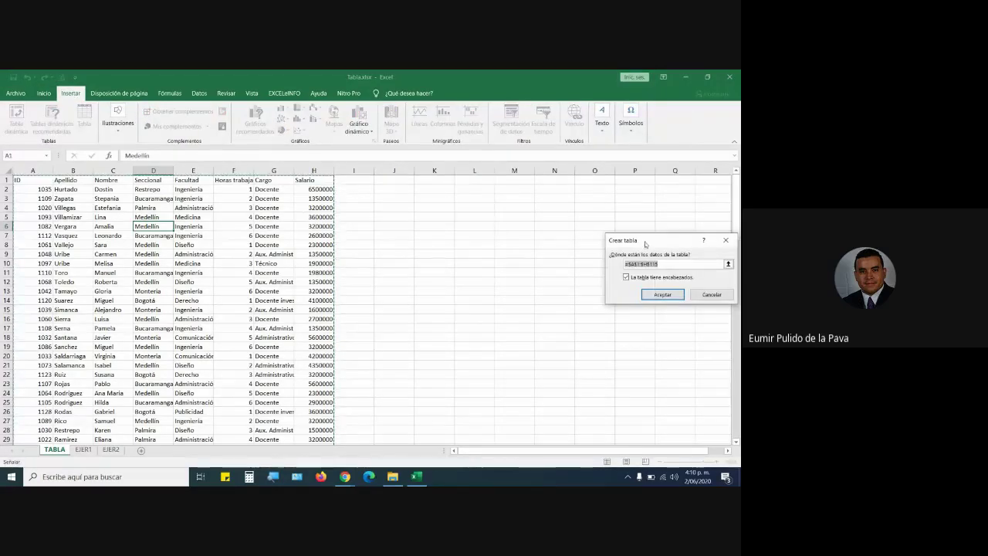
drag(646, 244, 373, 236)
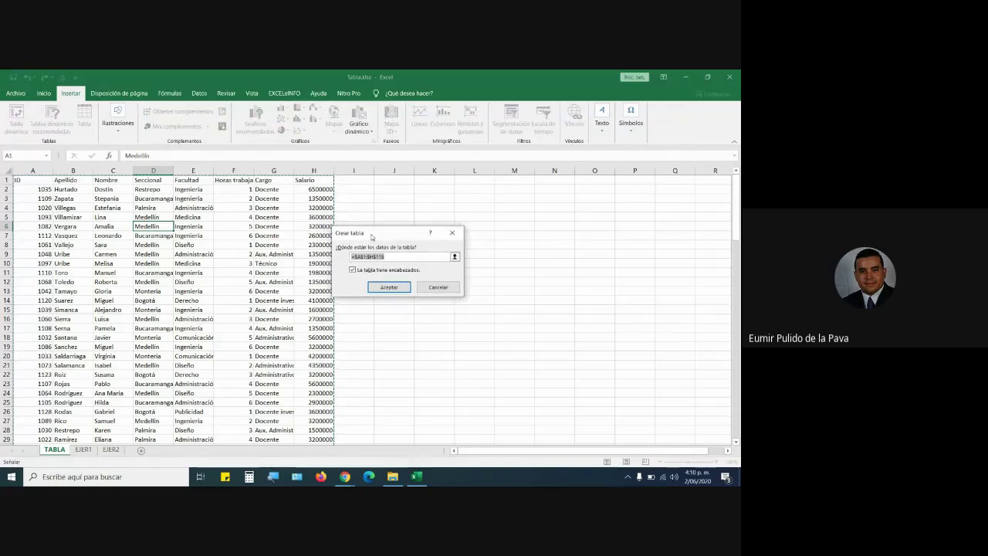
click(438, 287)
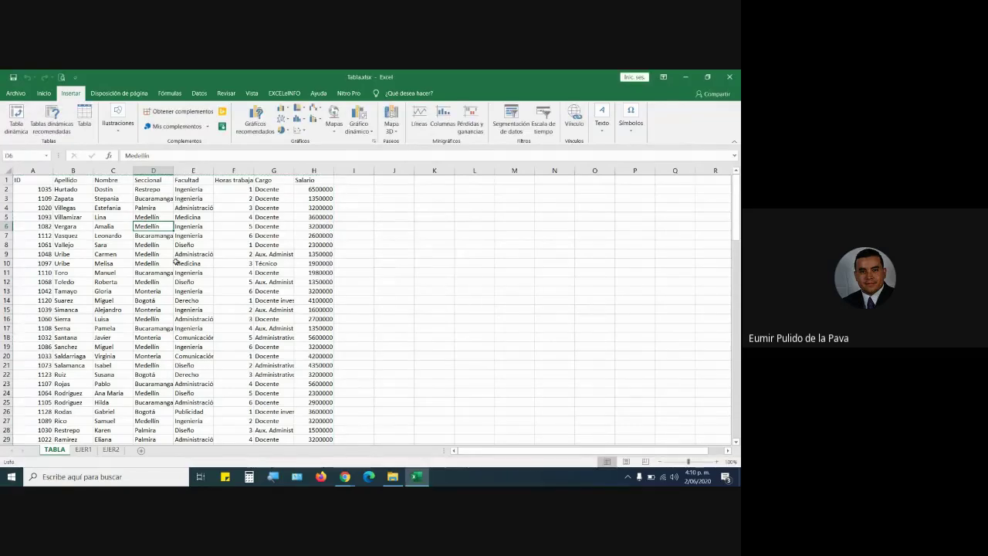
click(264, 264)
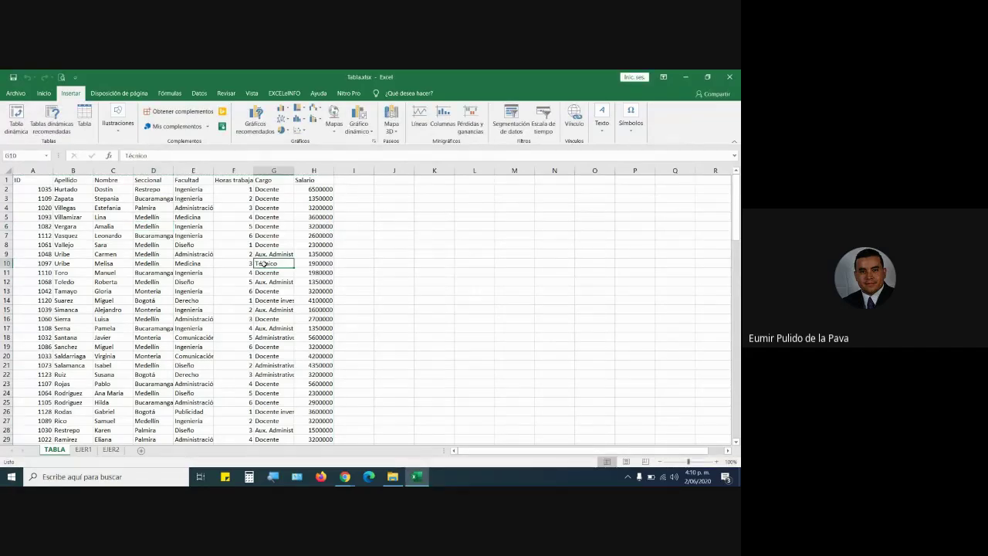
key(ctrl+t)
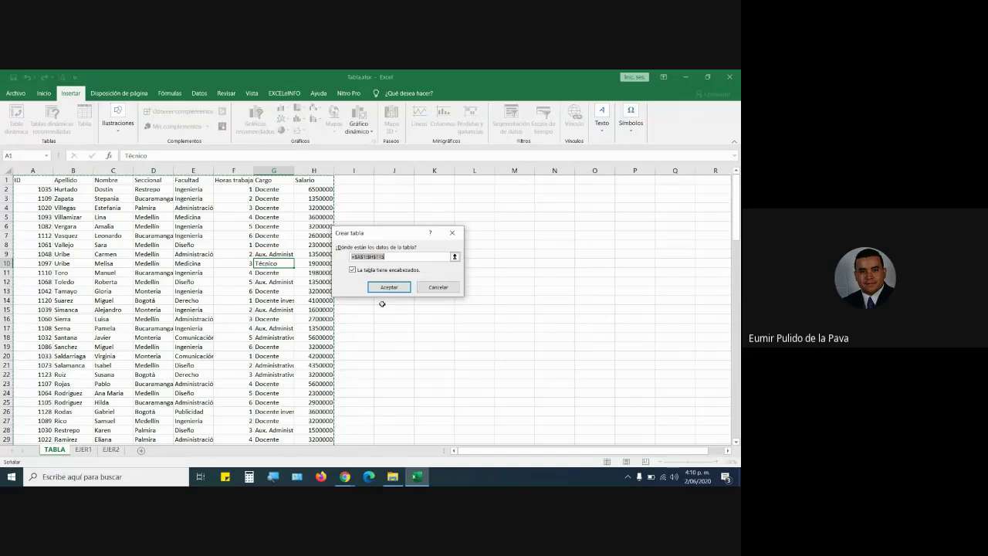
click(430, 287)
key(ctrl+t)
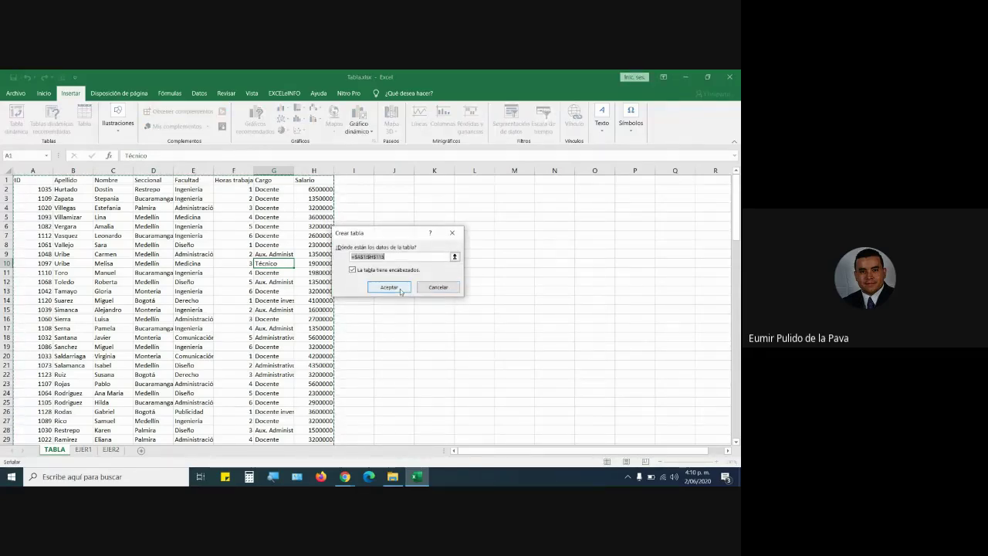
click(390, 288)
click(265, 226)
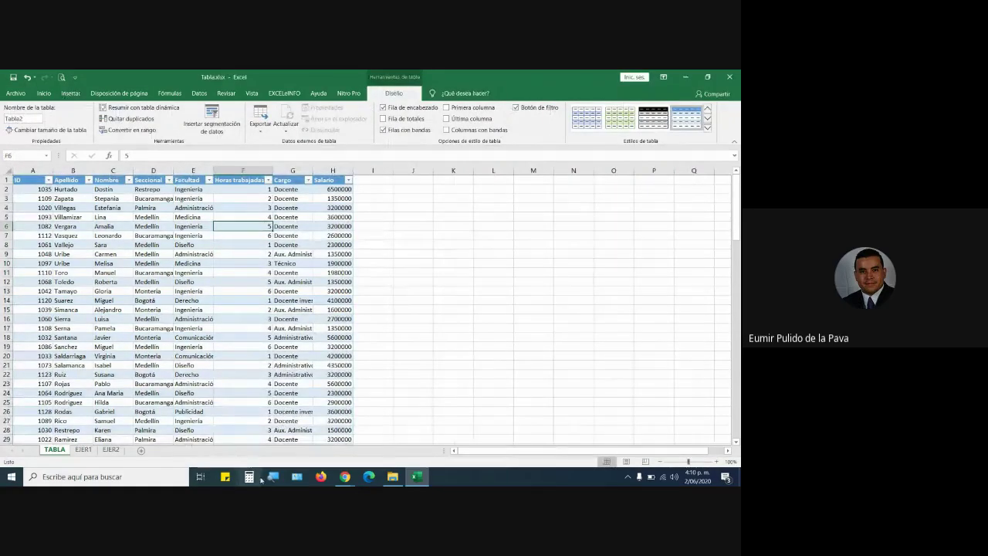
Turn on the screen magnifier at 200%.
key(super+plus)
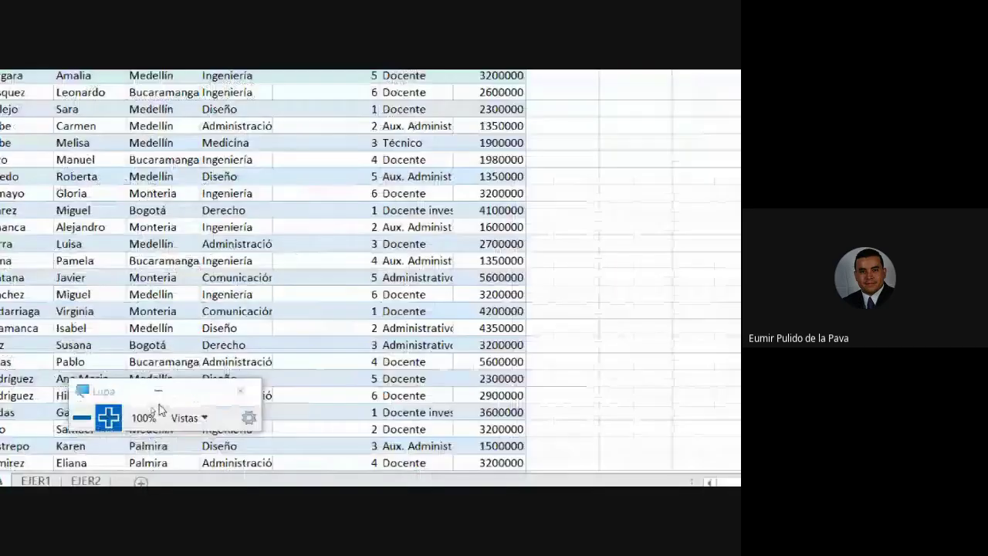
click(122, 415)
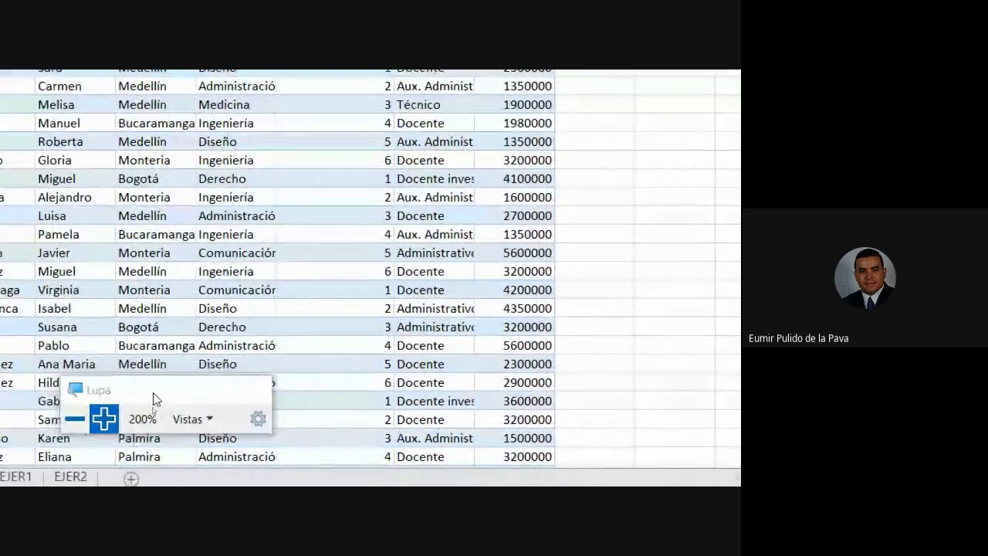
click(154, 391)
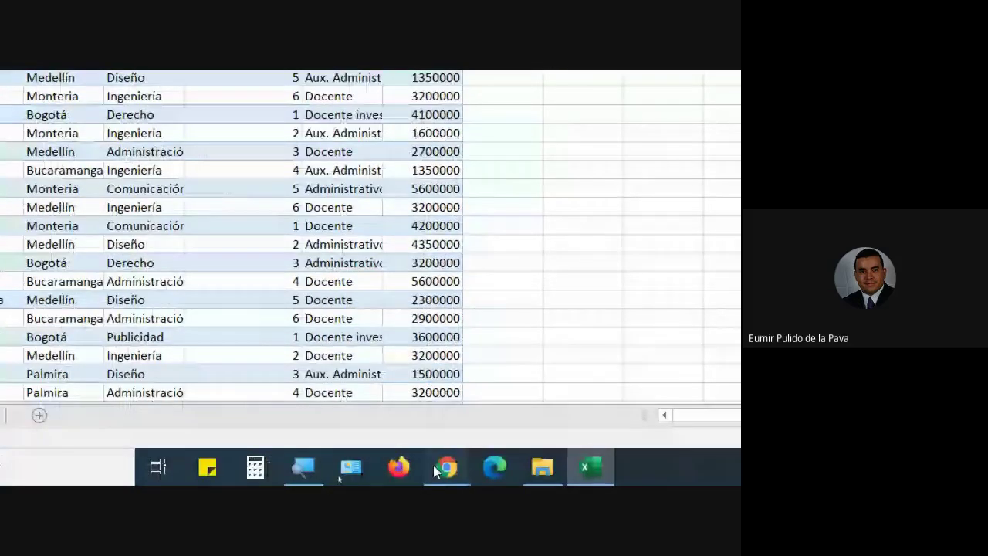
Admit another participant into the video meeting and return to the Facultad column in Excel.
click(433, 464)
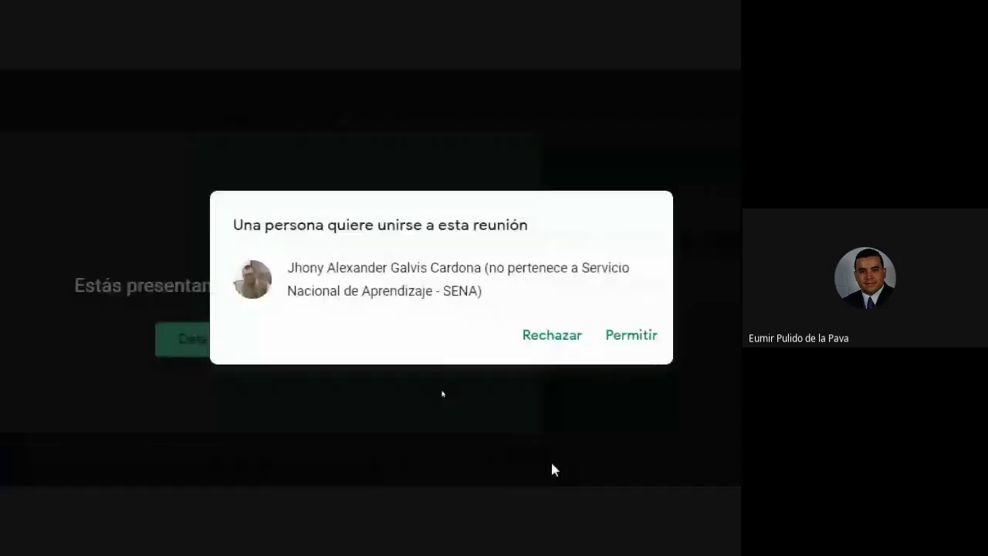
click(582, 330)
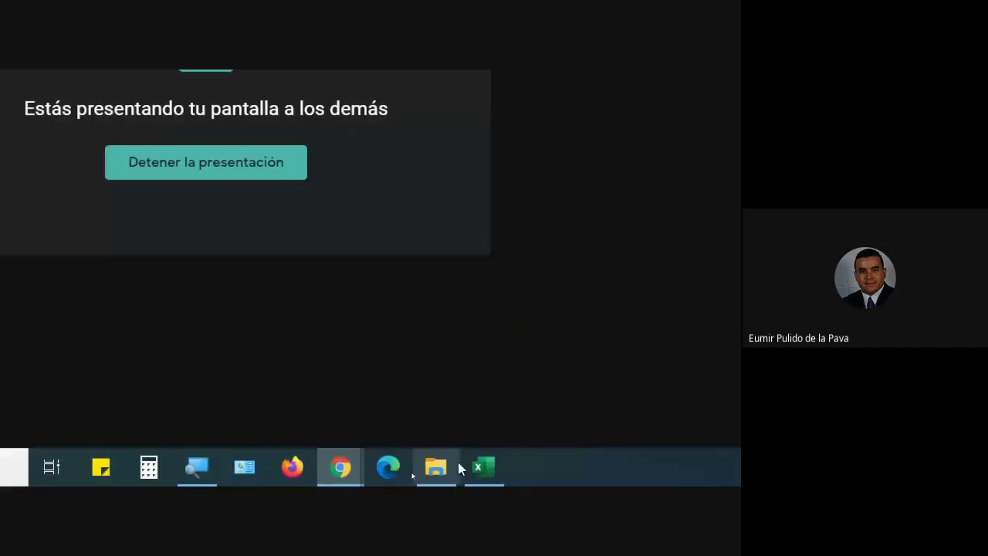
click(500, 460)
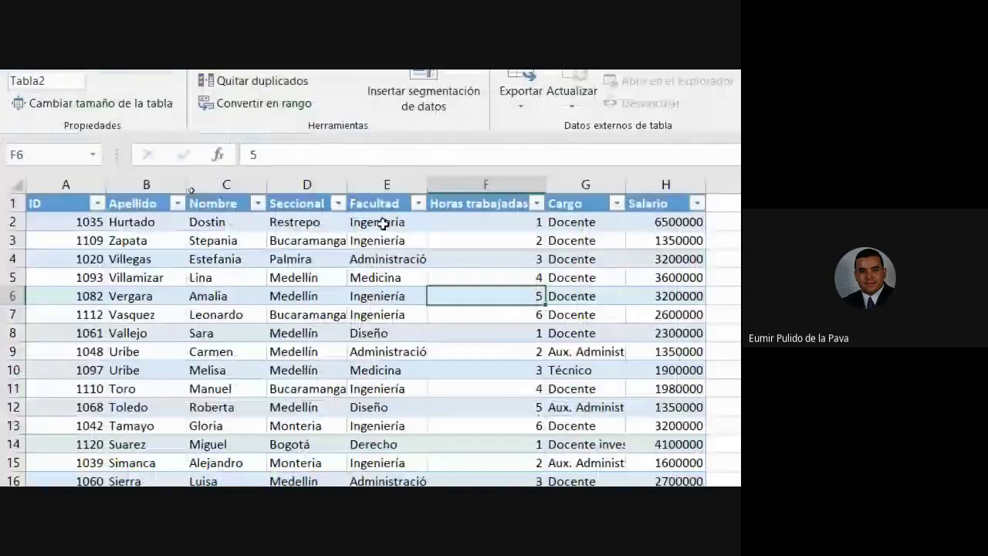
click(421, 241)
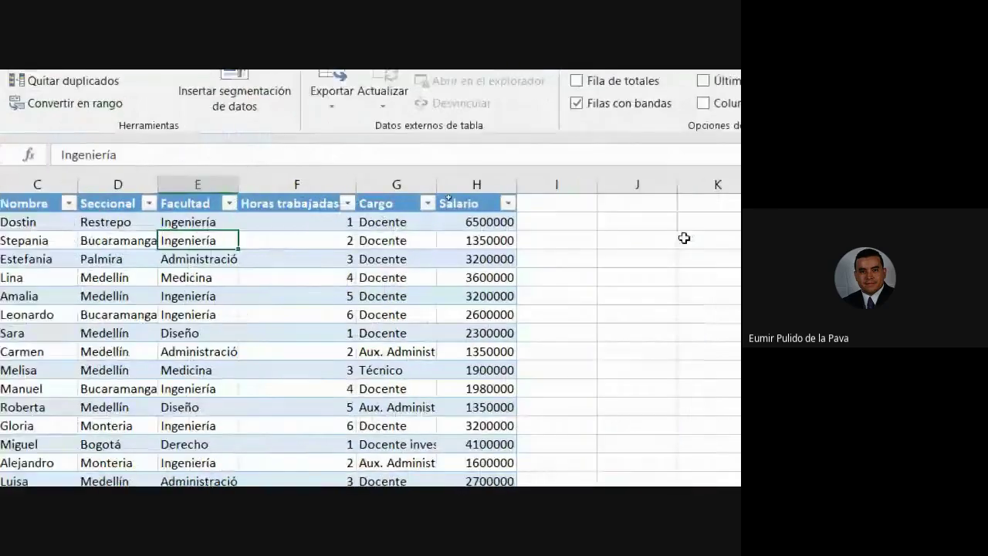
Add a 'comisión' header in I1 to extend the table with a new column.
click(737, 203)
text(comisión)
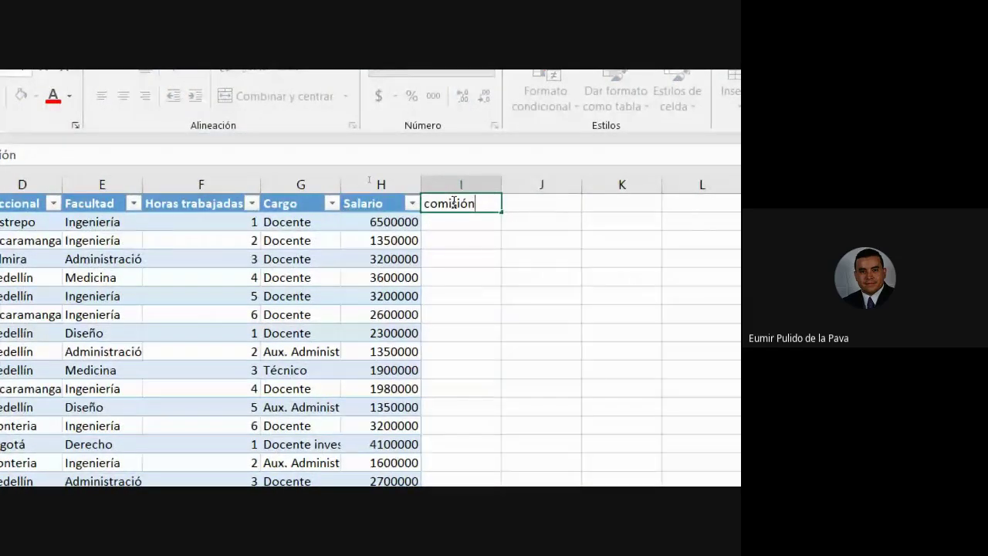
key(Return)
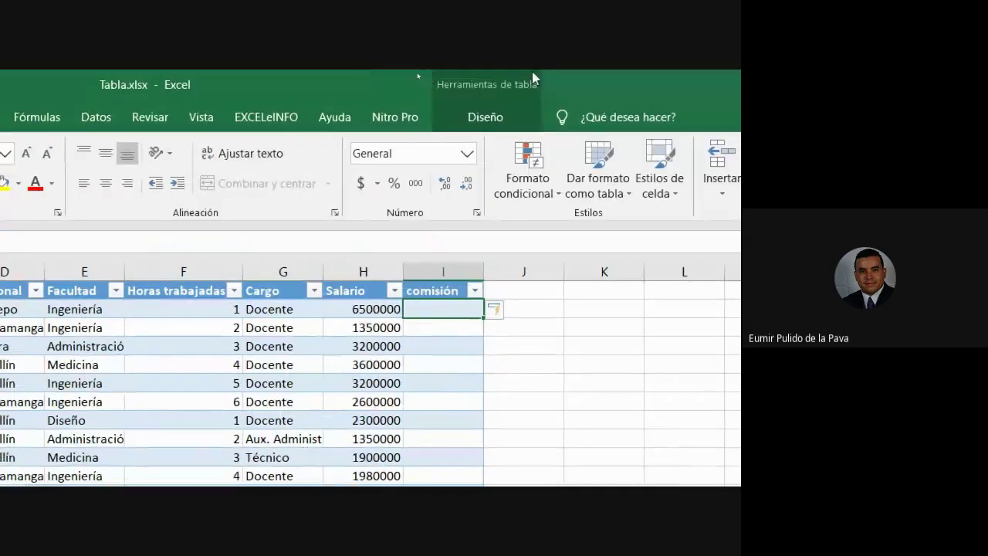
Turn on the totals row and set the Salario total to Suma, giving 338050000.
click(530, 75)
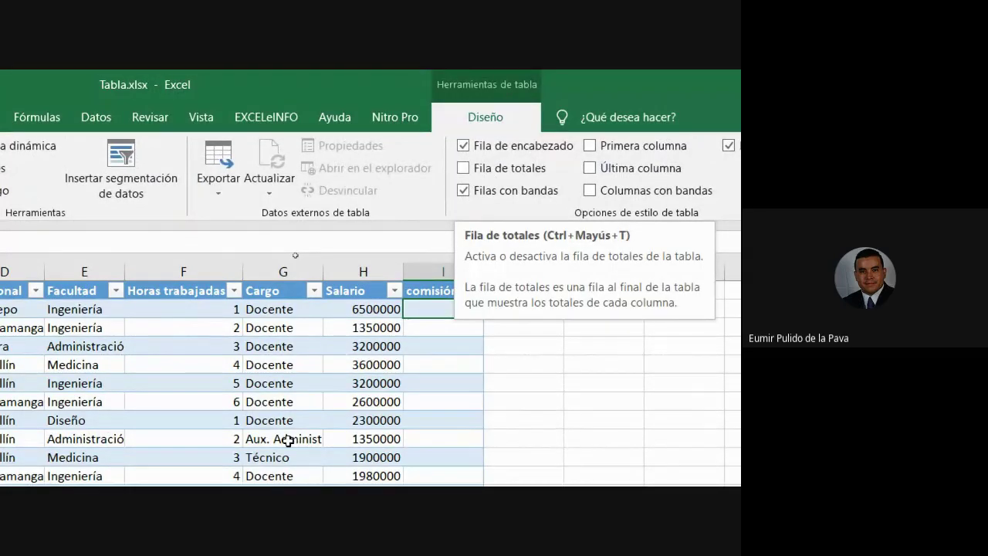
scroll(288, 440, down, 5)
click(313, 381)
key(ctrl+Down)
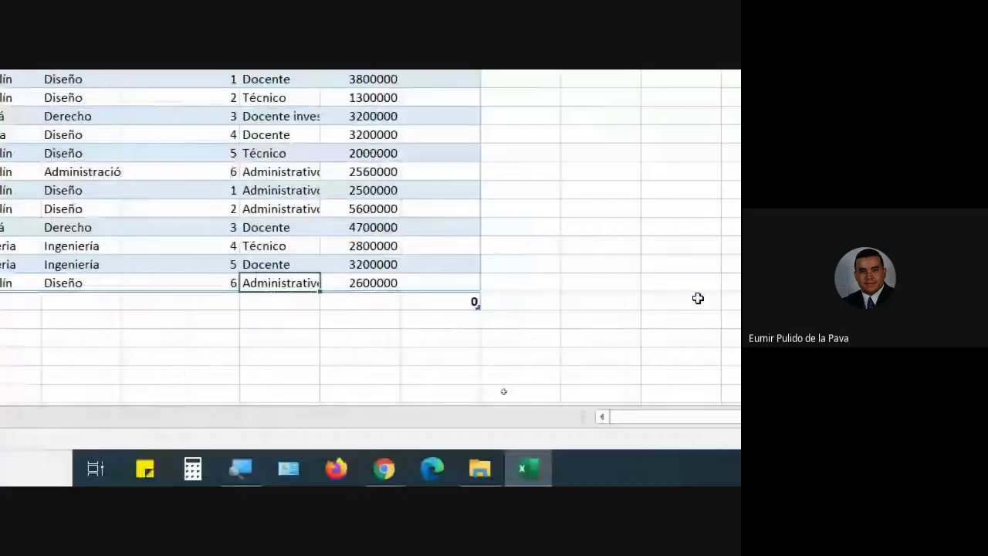
click(562, 298)
click(342, 306)
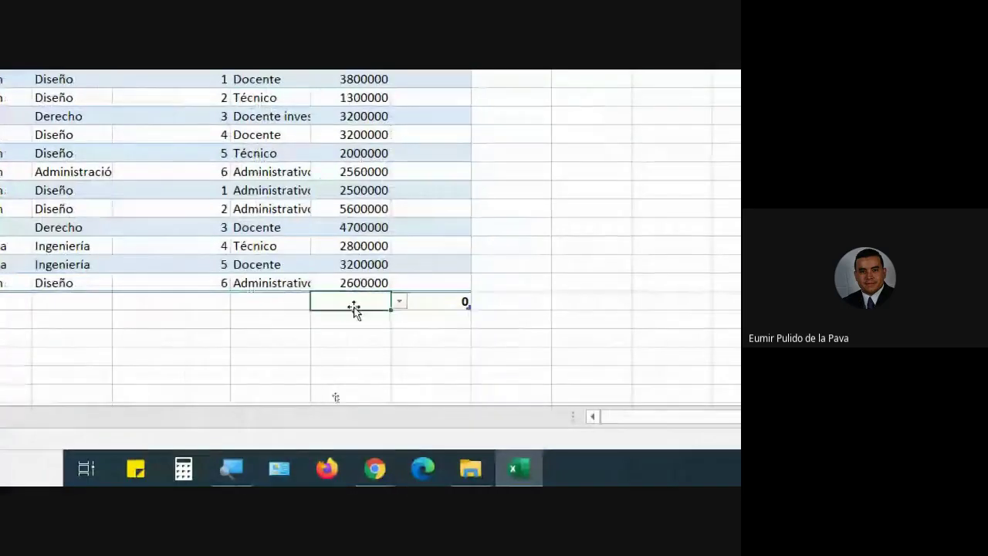
click(399, 301)
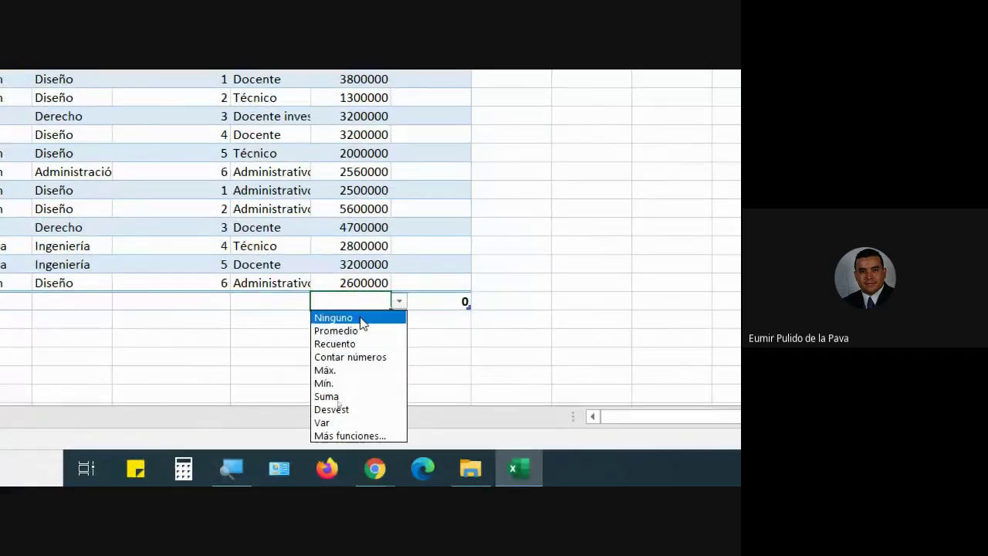
click(351, 397)
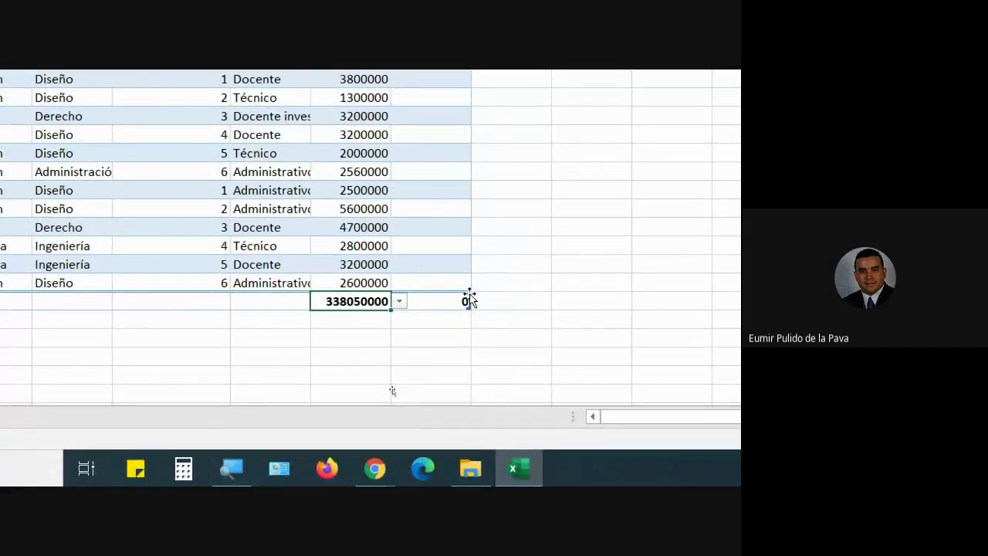
Look at the comisión total functions, leaving that total unchanged.
click(444, 303)
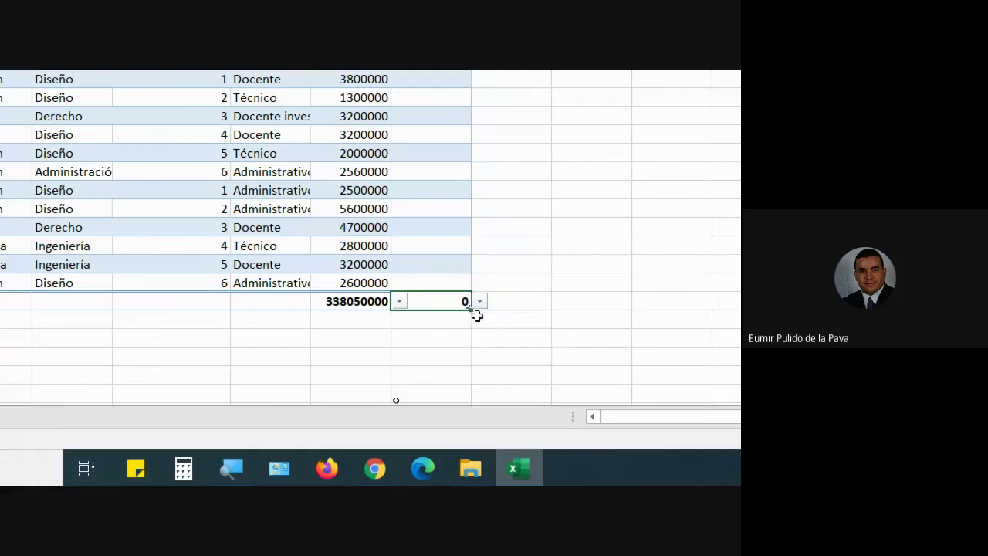
click(479, 301)
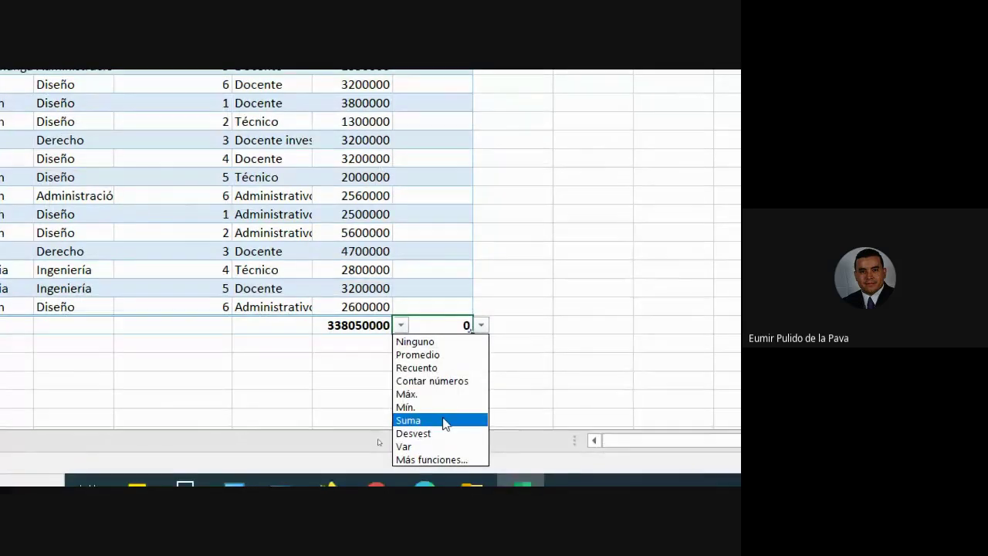
key(Escape)
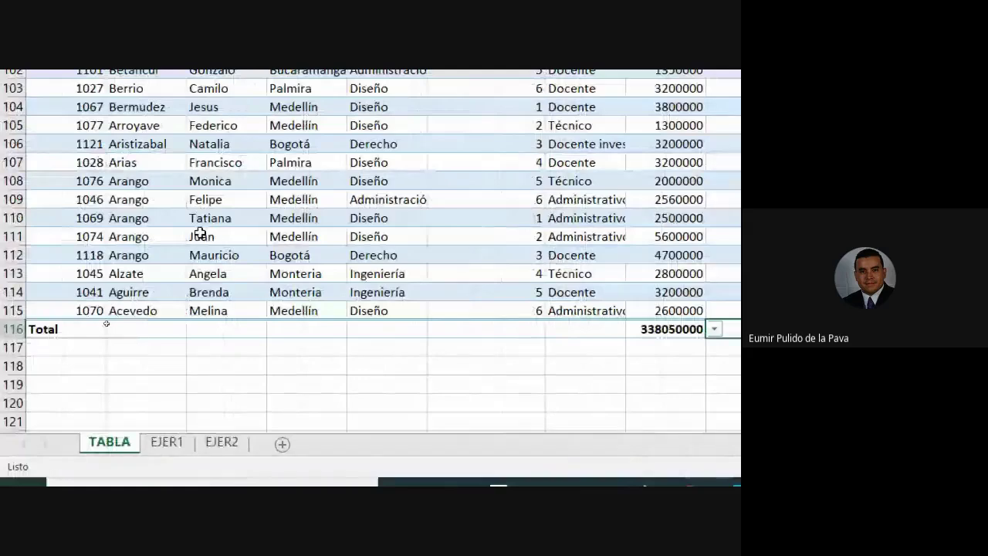
scroll(199, 104, up, 10)
scroll(324, 203, up, 10)
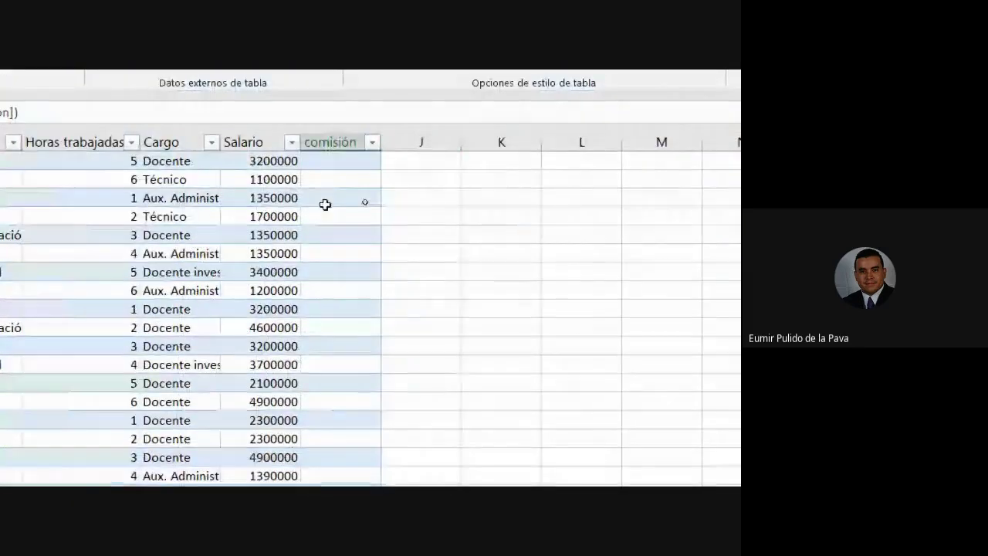
Apply the orange style from the Estilos de tabla gallery to the employee table.
key(ctrl+Up)
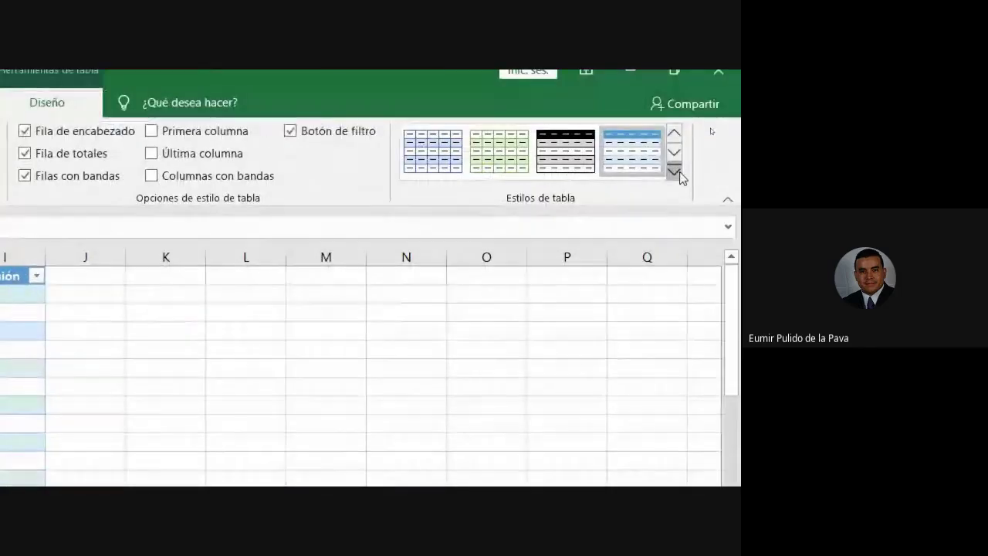
click(676, 171)
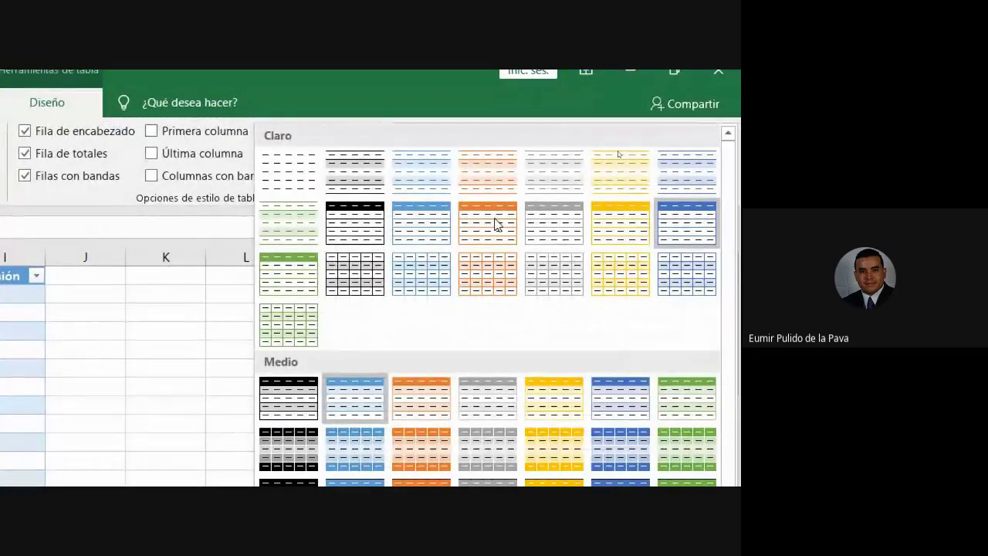
click(497, 221)
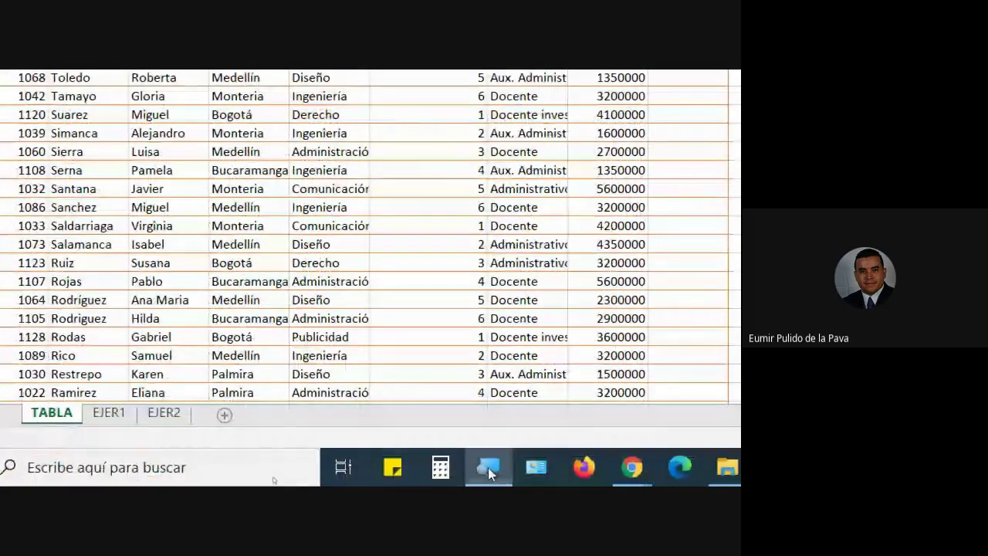
Set the screen magnifier back to 100% and switch to the EJER1 sheet.
click(488, 467)
click(74, 419)
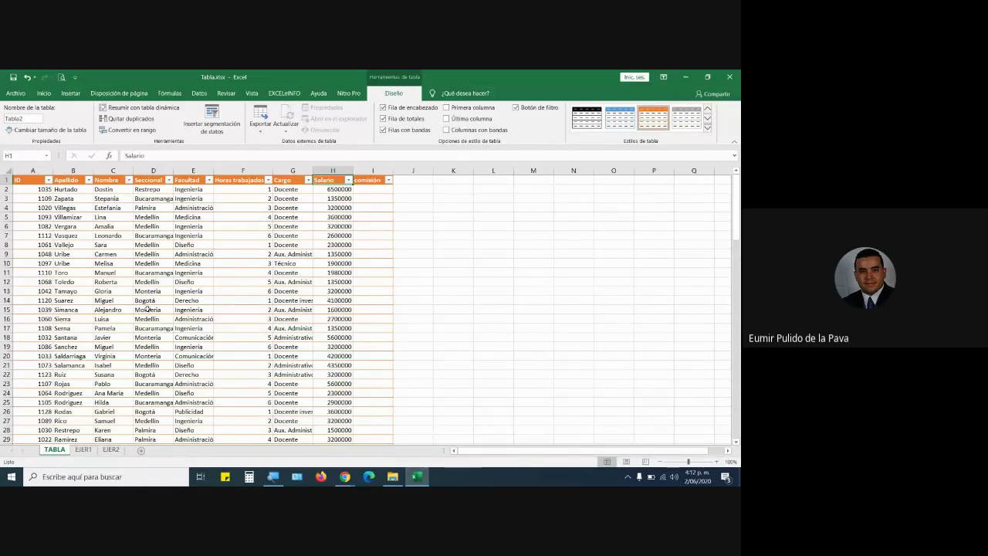
click(83, 449)
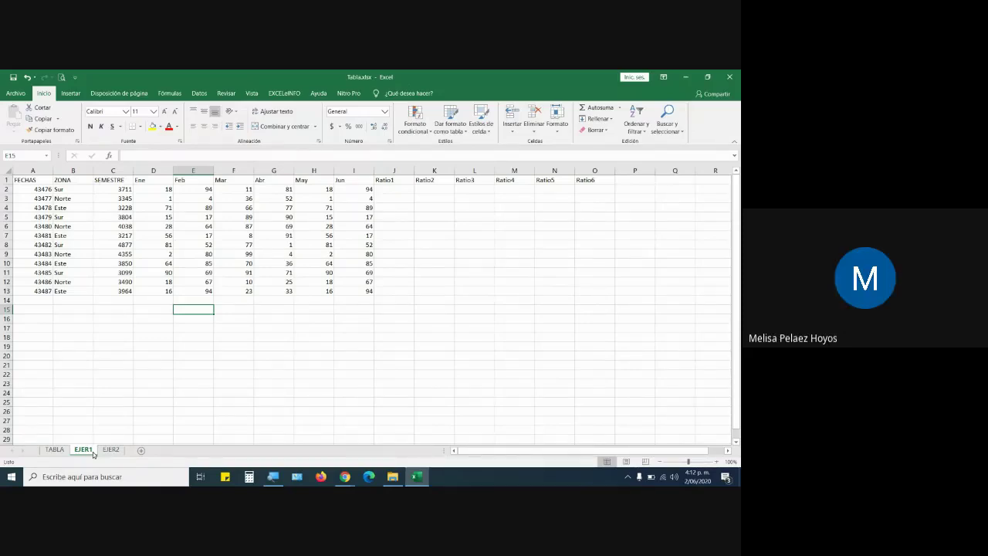
click(351, 480)
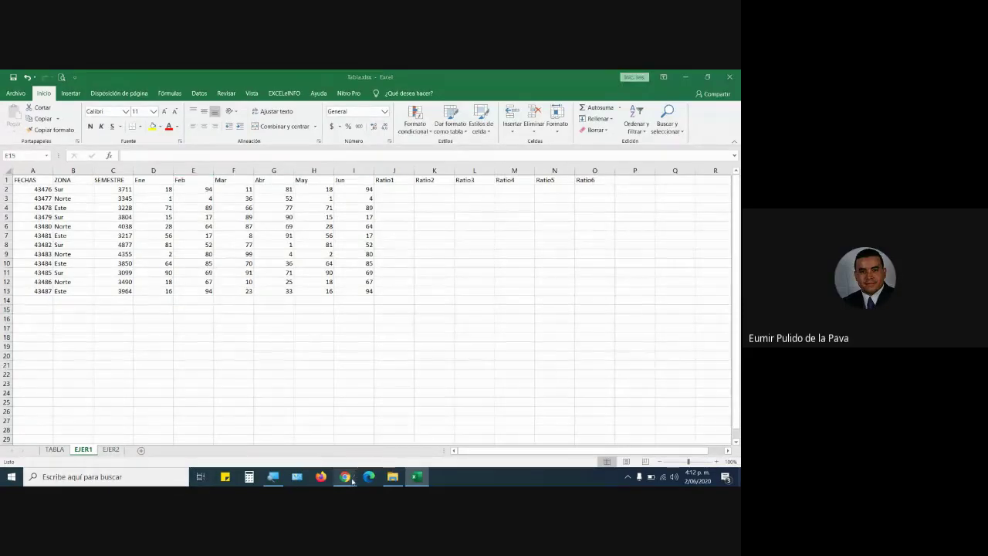
click(286, 433)
click(647, 133)
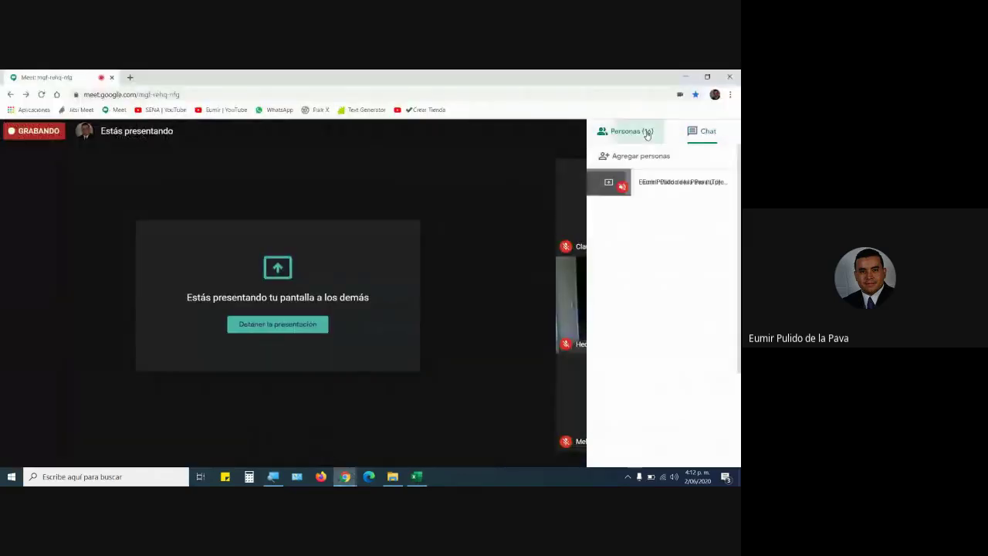
scroll(715, 348, down, 1)
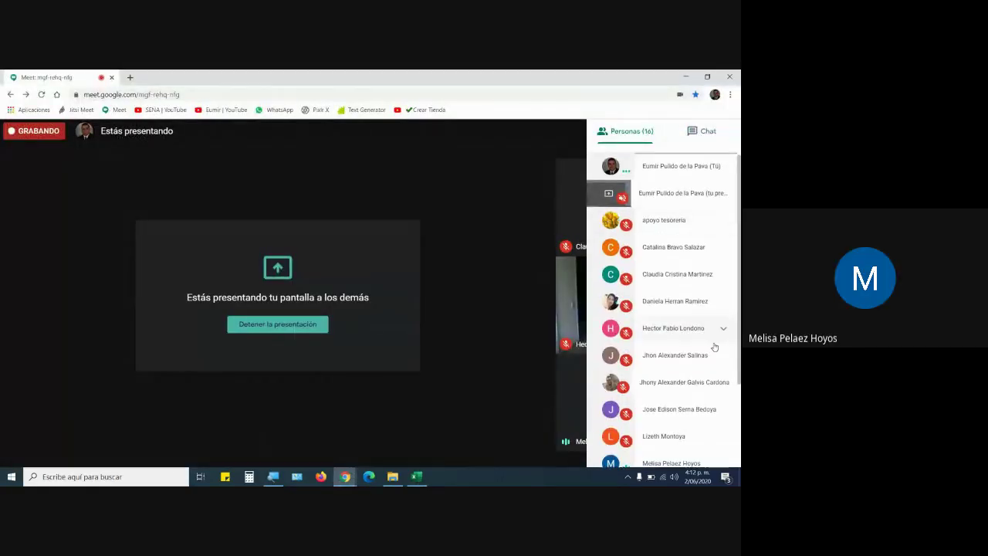
scroll(715, 348, down, 2)
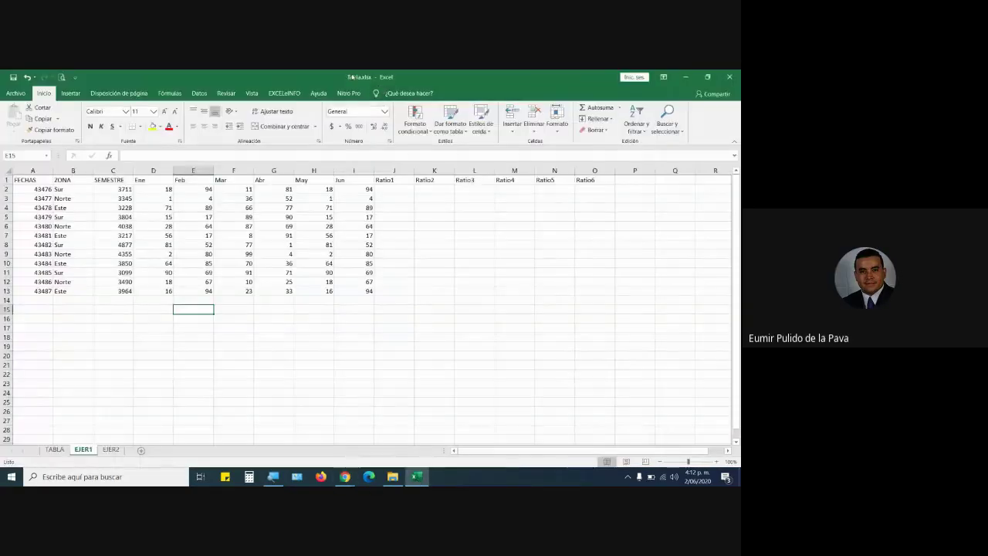
key(super+plus)
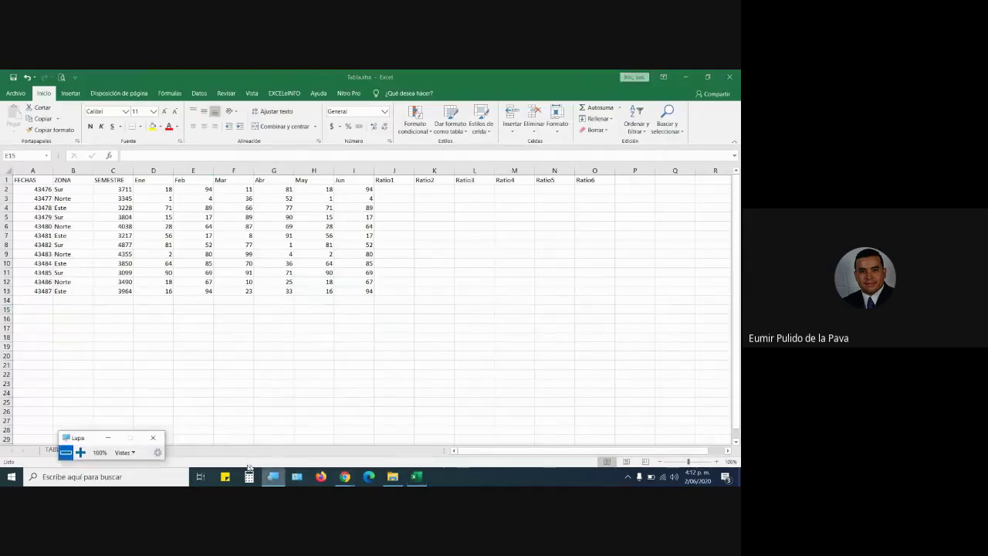
click(81, 453)
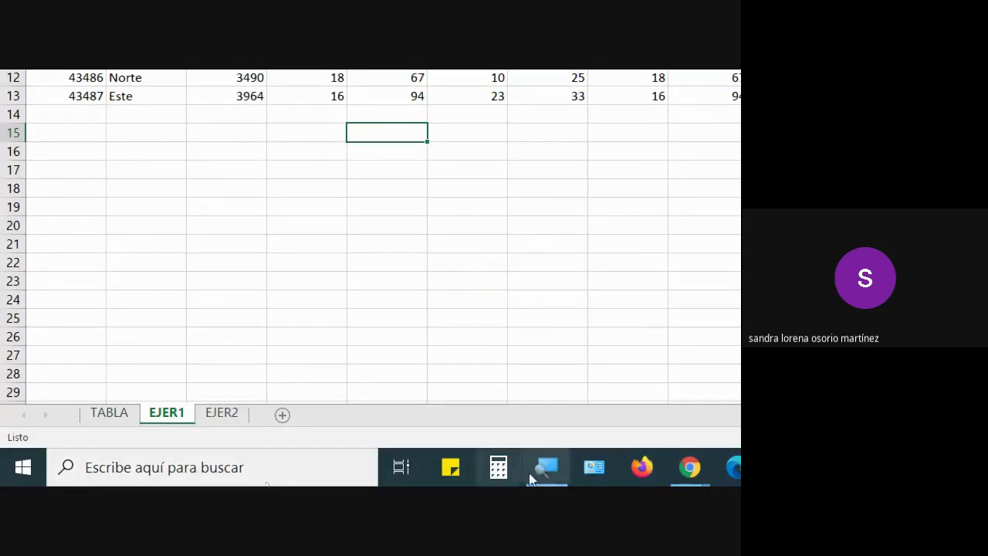
click(530, 479)
click(57, 466)
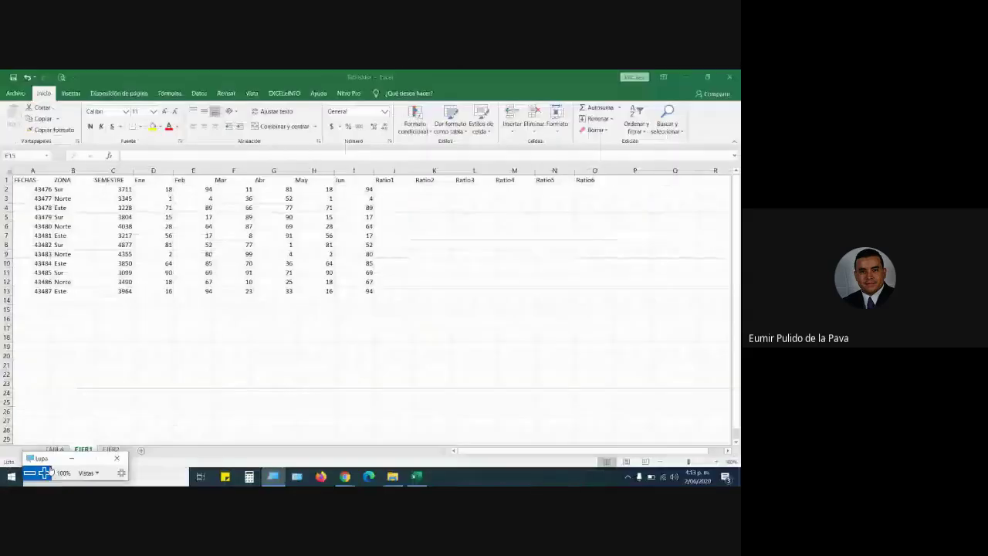
click(117, 458)
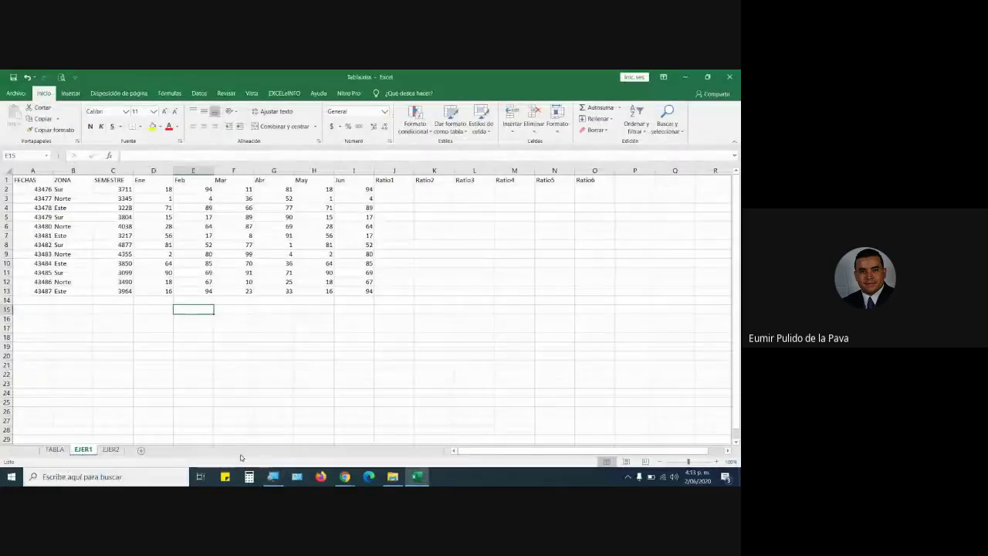
Sign in to Edumatica in Firefox with saved credentials and open Administración del sitio.
click(323, 477)
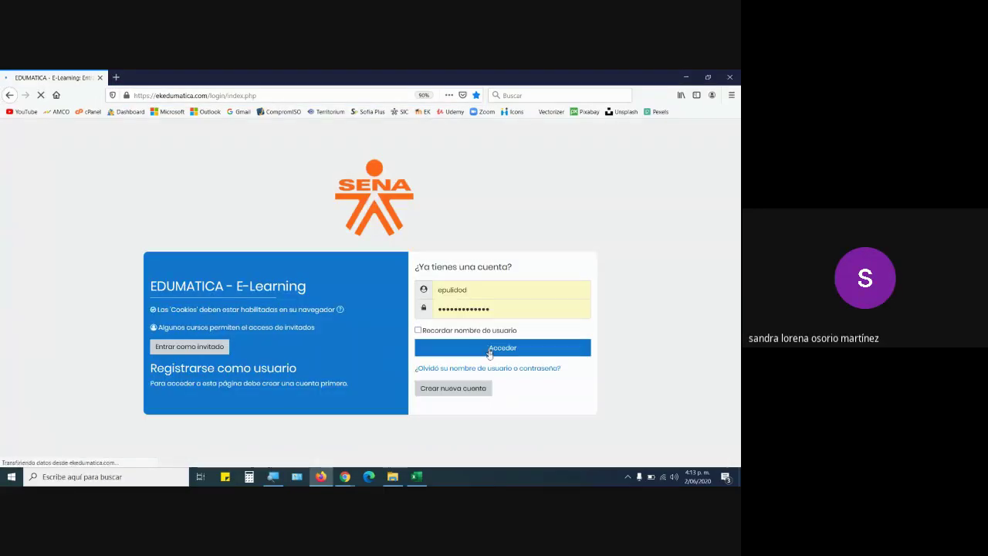
click(500, 353)
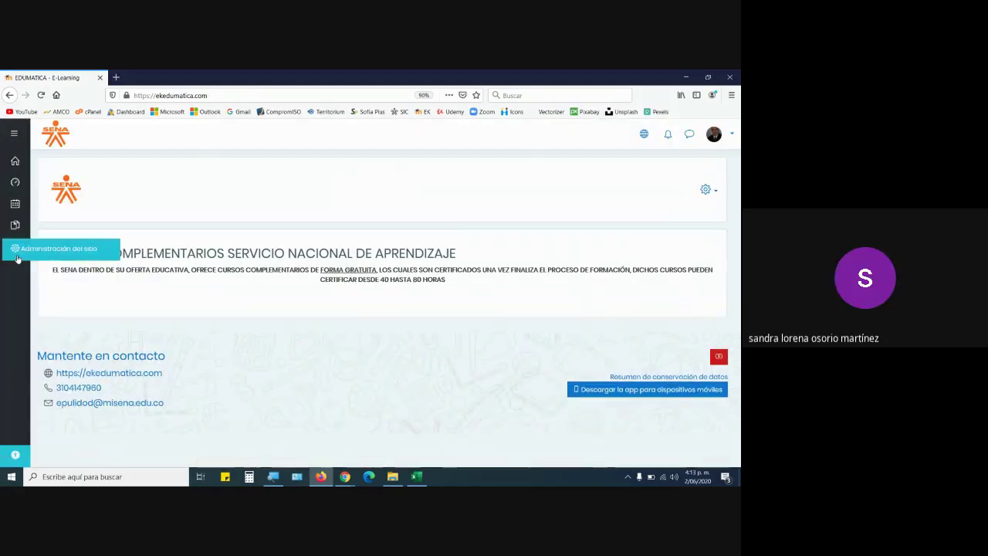
click(18, 257)
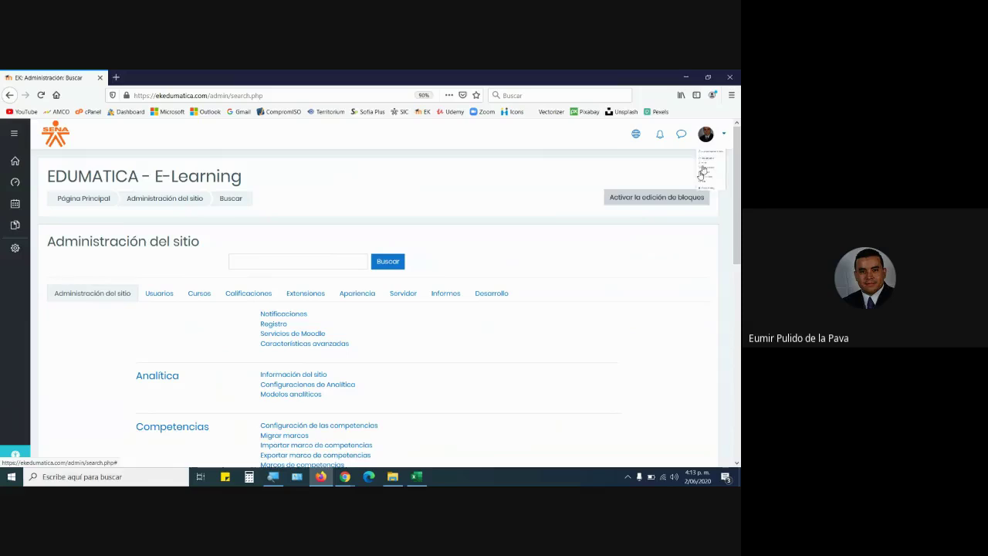
Log out, then sign in with the other user's username and password.
click(724, 135)
click(653, 284)
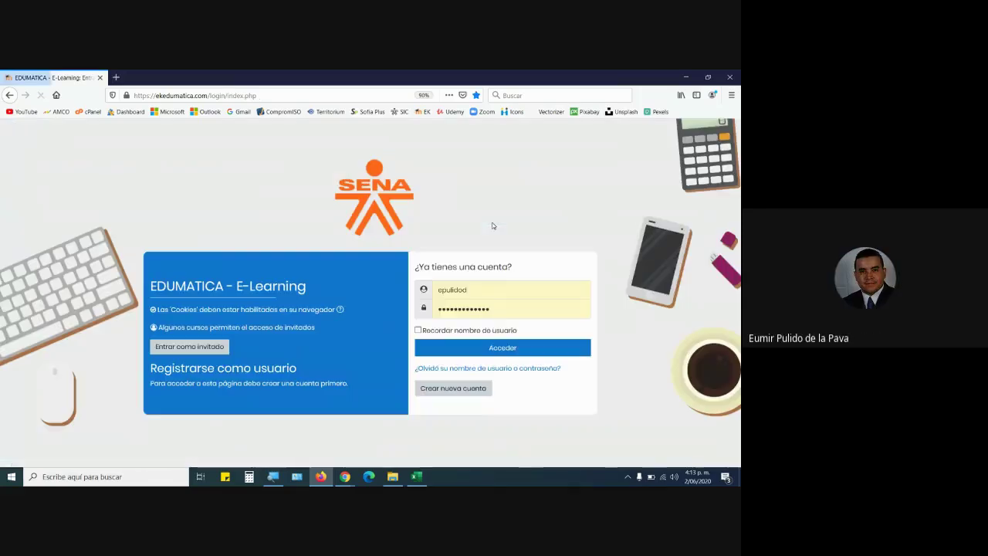
text(mk)
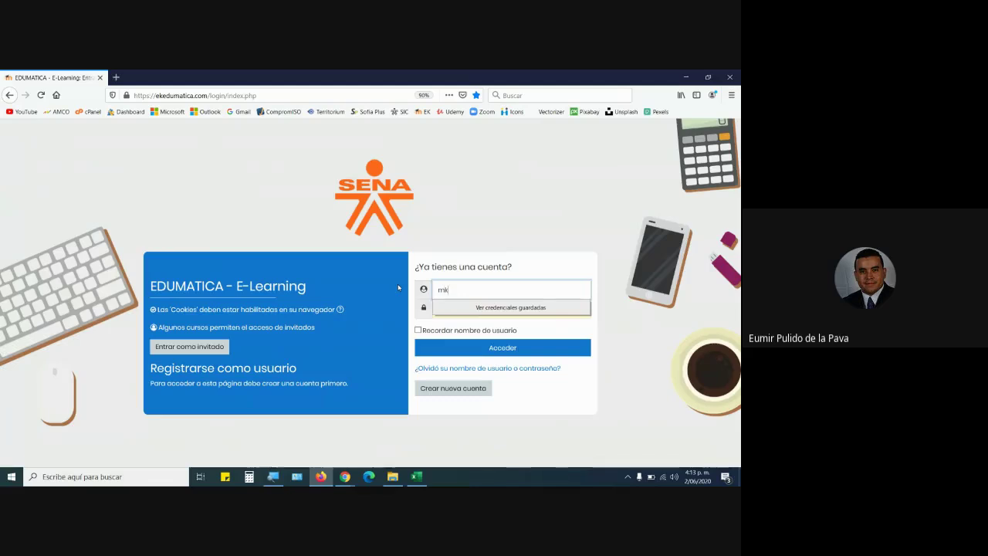
text(athe)
key(Tab)
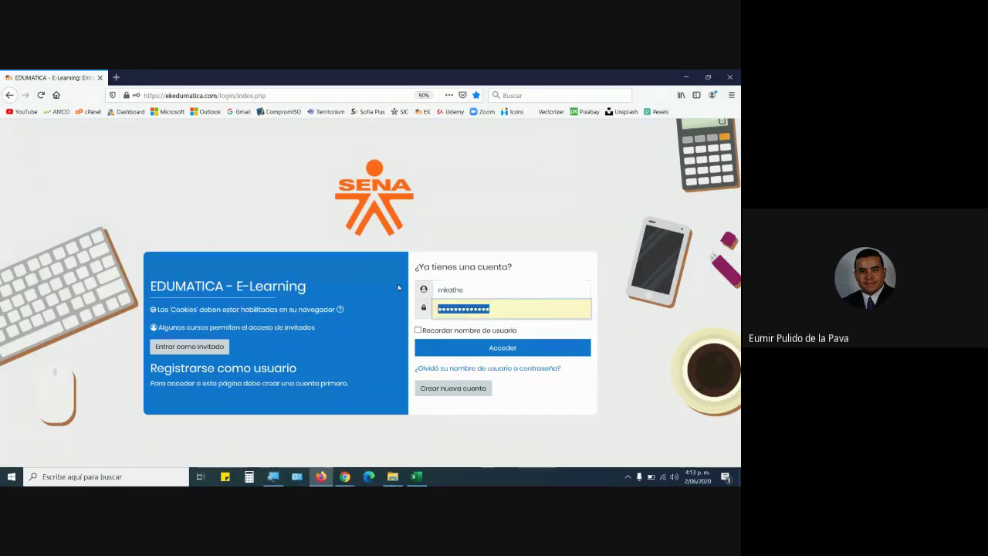
text(123456789)
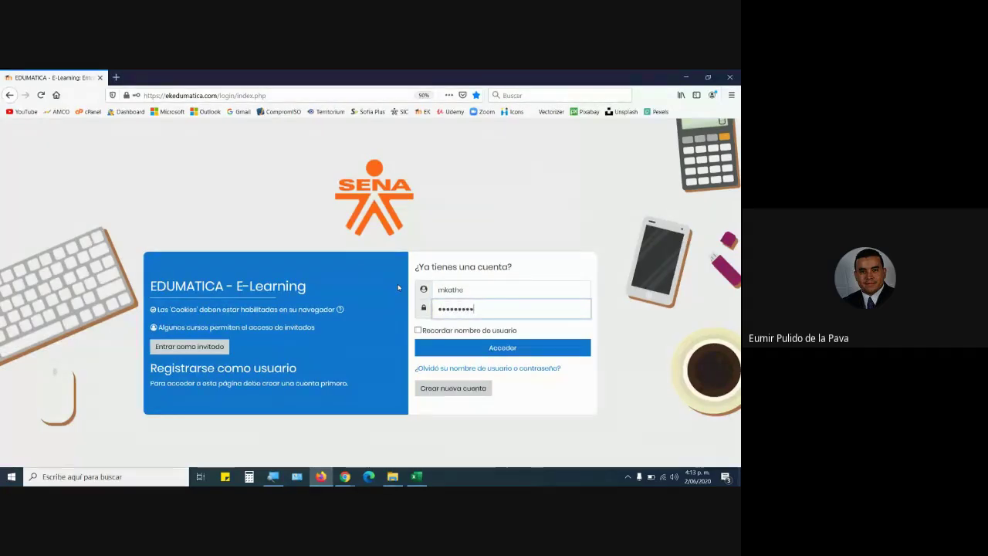
key(Return)
key(Escape)
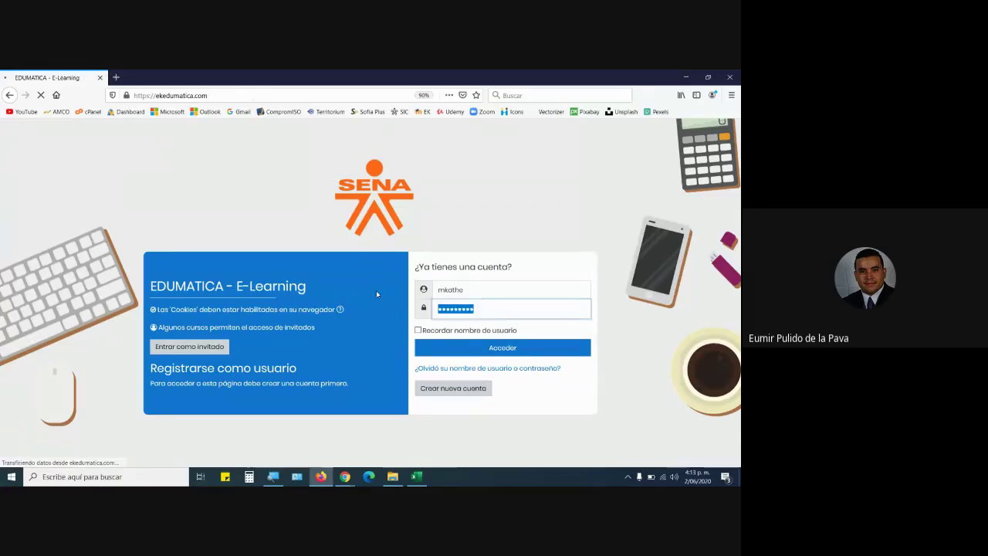
Open the MANEJO INTERMEDIO course and its RA-02 ARCHIVOS PARA DESCARGAR folder.
scroll(502, 351, down, 1)
scroll(503, 351, down, 2)
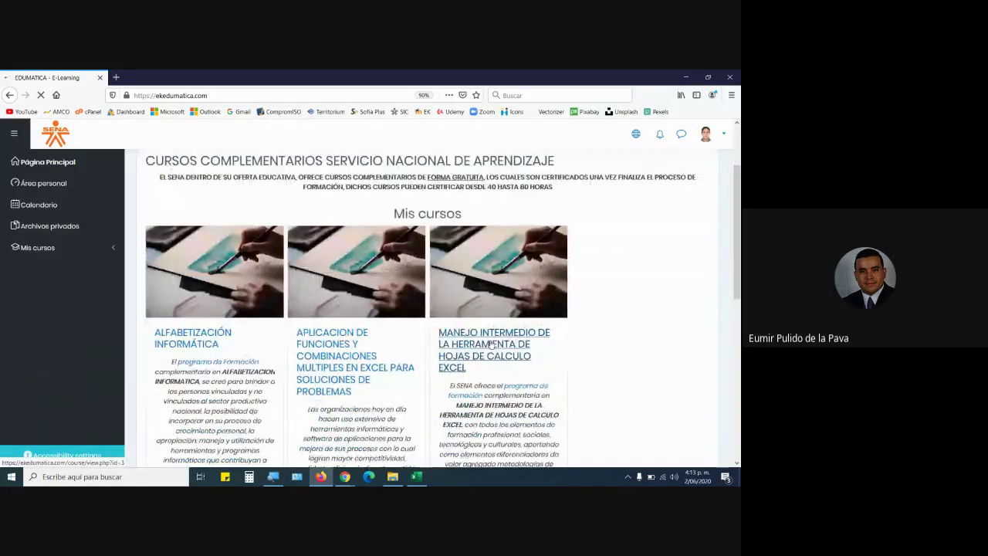
click(491, 343)
scroll(491, 343, down, 2)
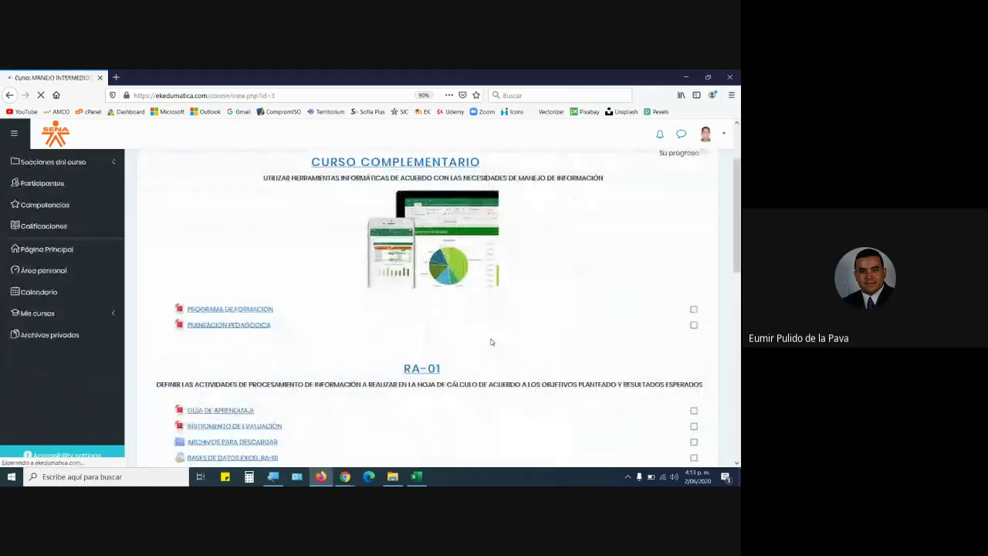
scroll(491, 343, down, 5)
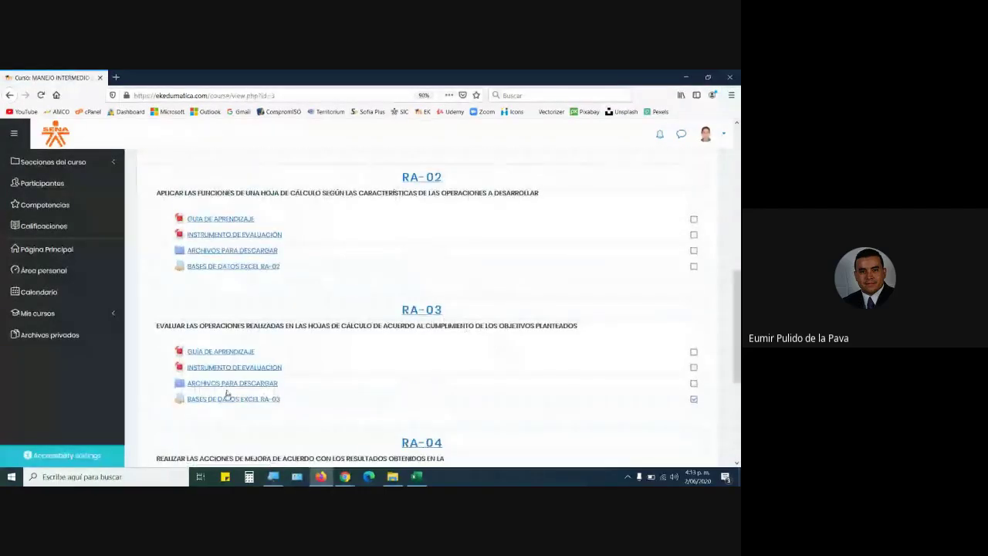
click(227, 384)
scroll(245, 369, down, 10)
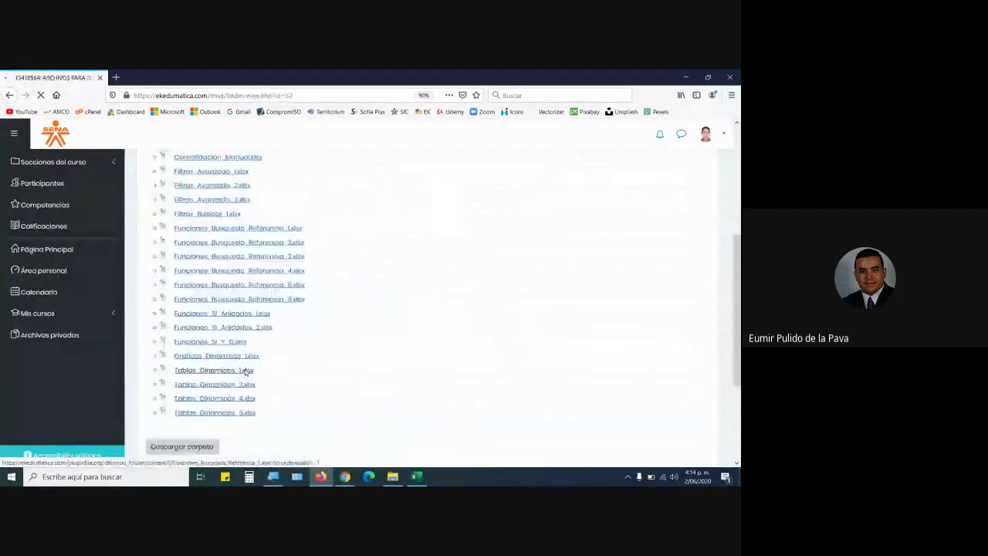
scroll(252, 334, up, 5)
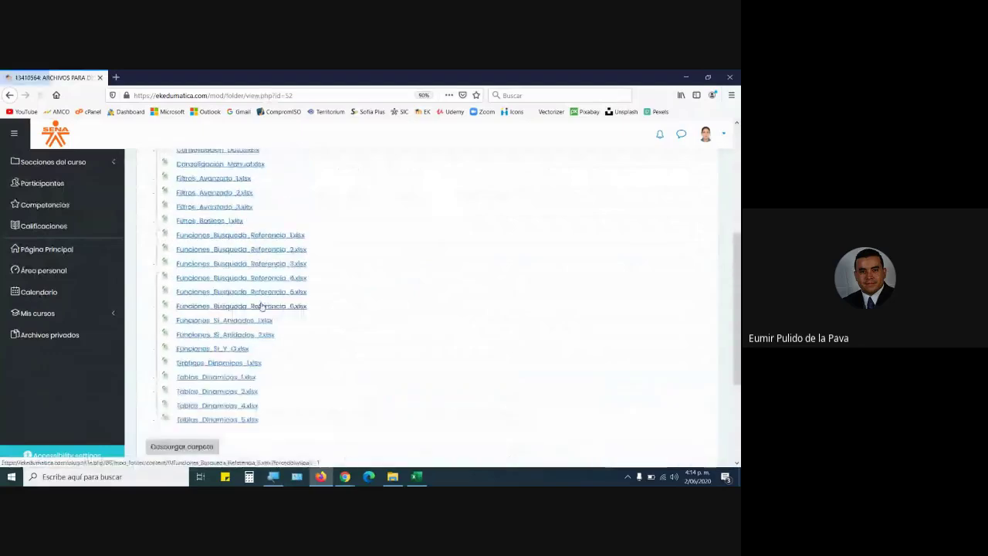
click(8, 94)
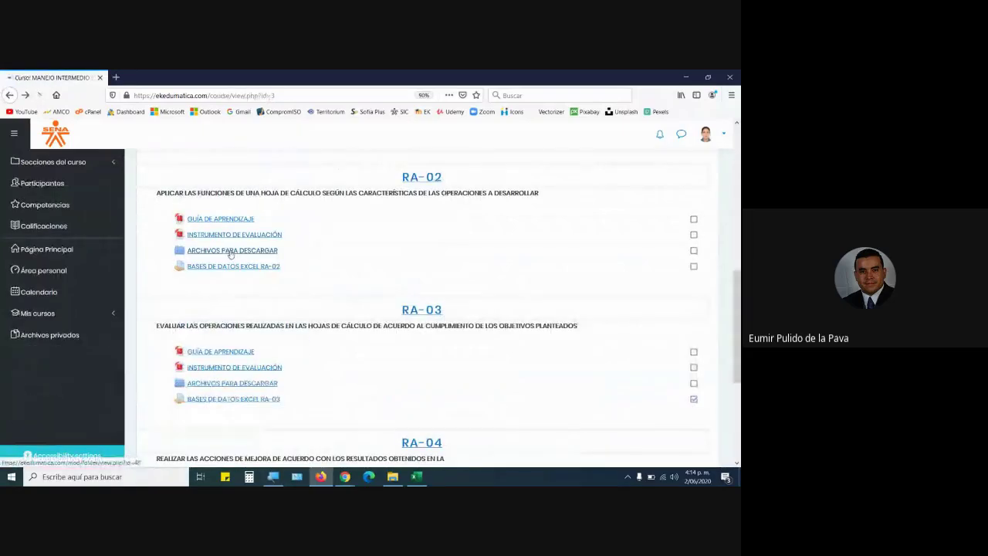
click(231, 255)
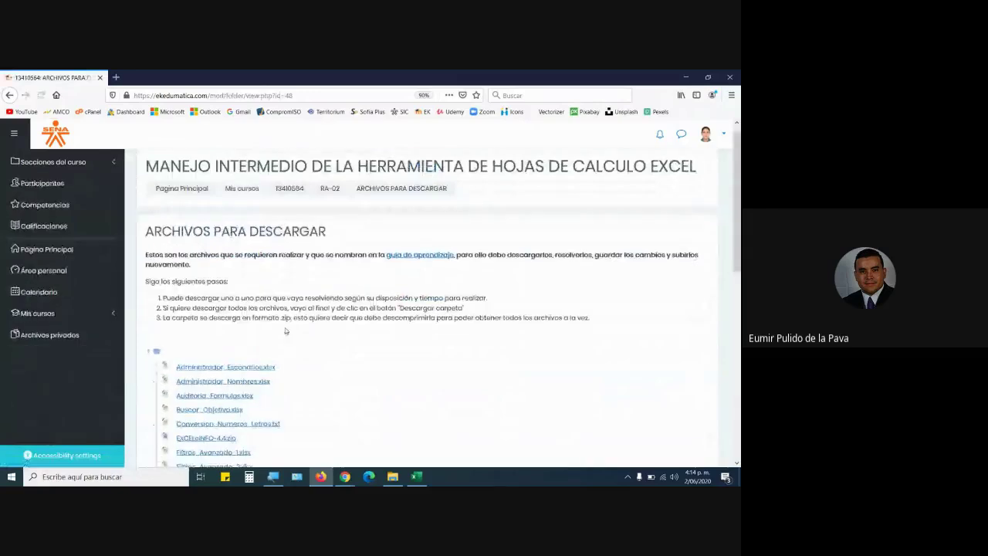
scroll(280, 347, down, 3)
scroll(279, 346, down, 4)
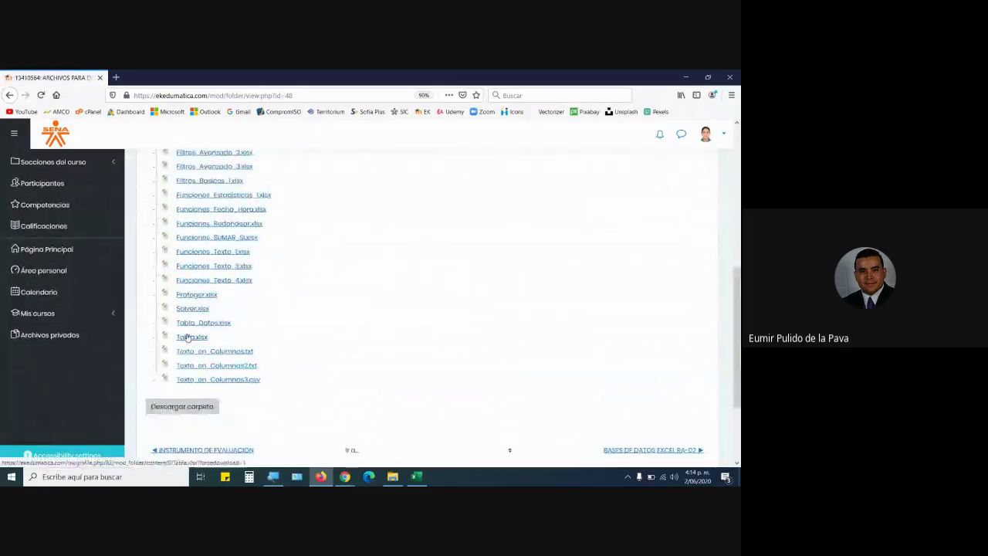
Save Tabla.xlsx to the desktop after closing the open copy unsaved, then open it.
click(186, 337)
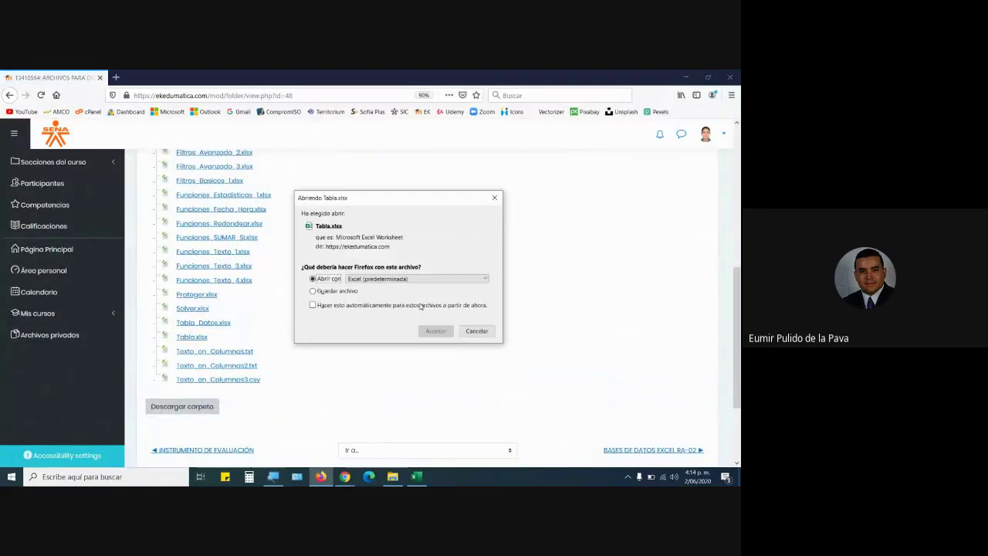
click(415, 477)
click(726, 78)
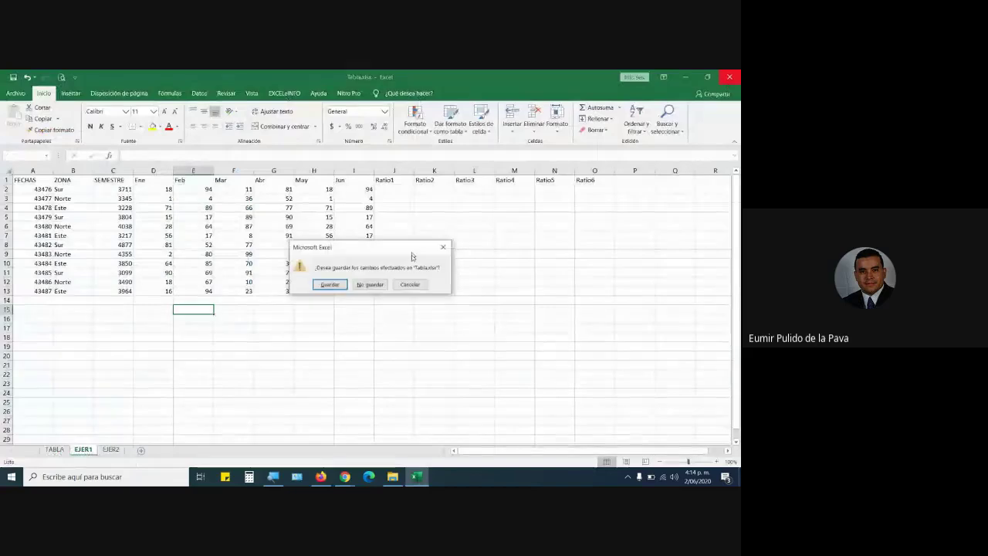
click(369, 284)
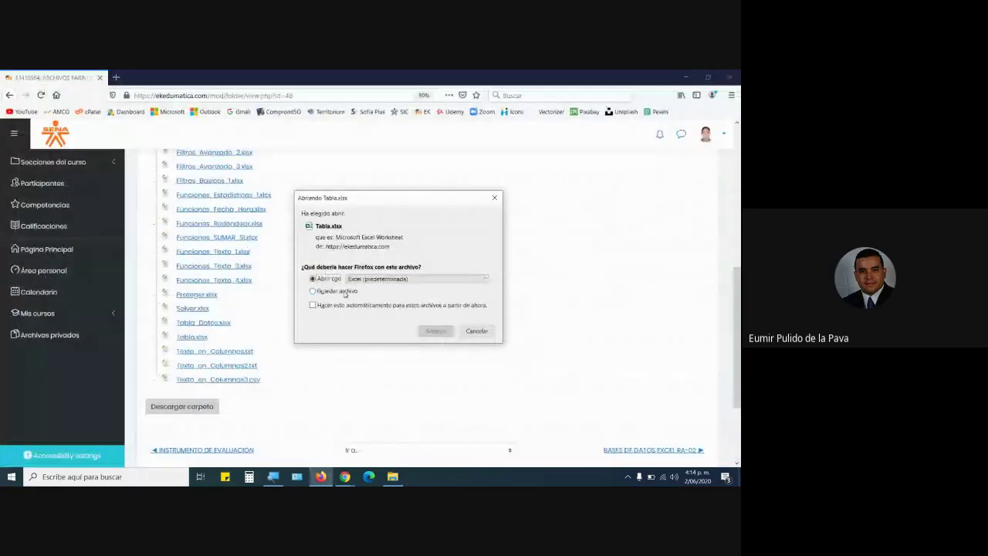
click(434, 330)
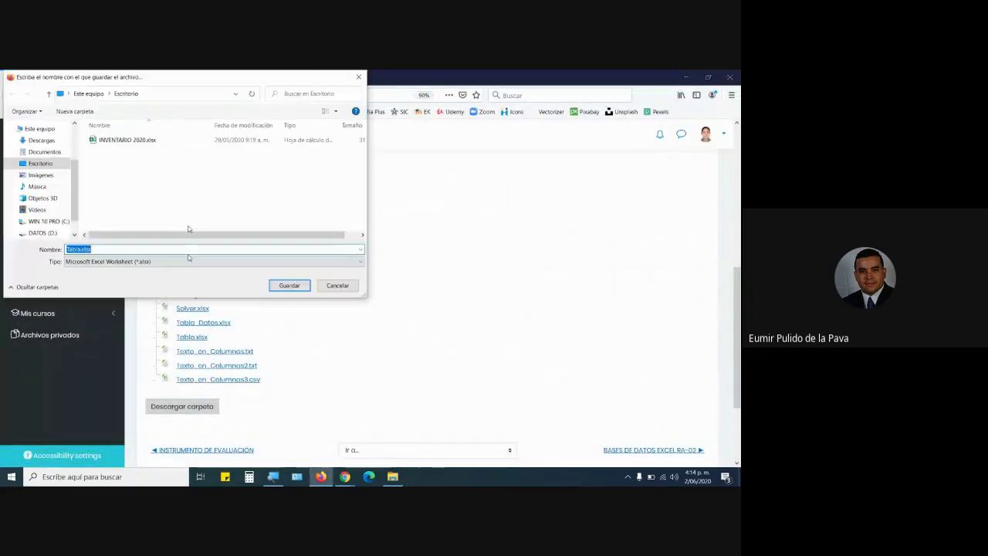
click(289, 285)
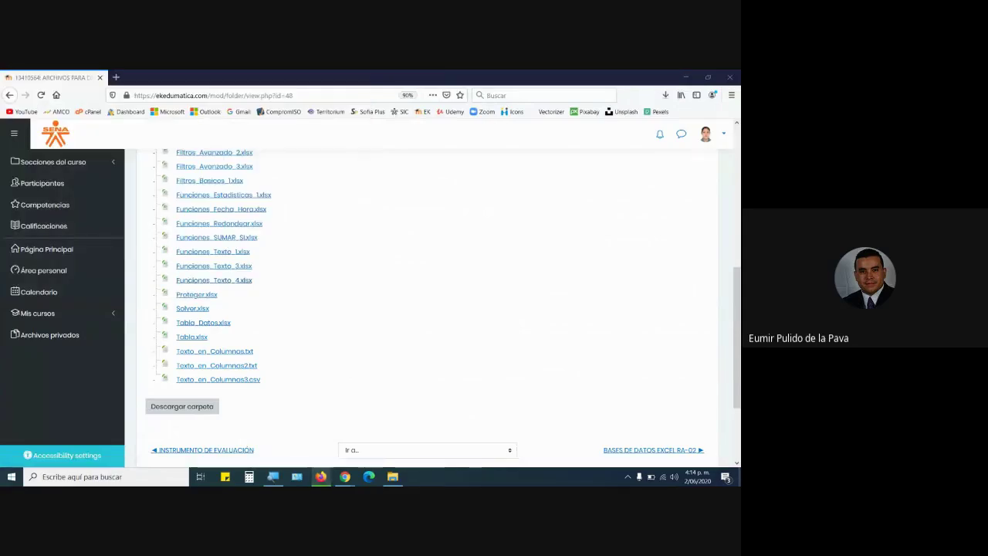
key(super+d)
double_click(25, 429)
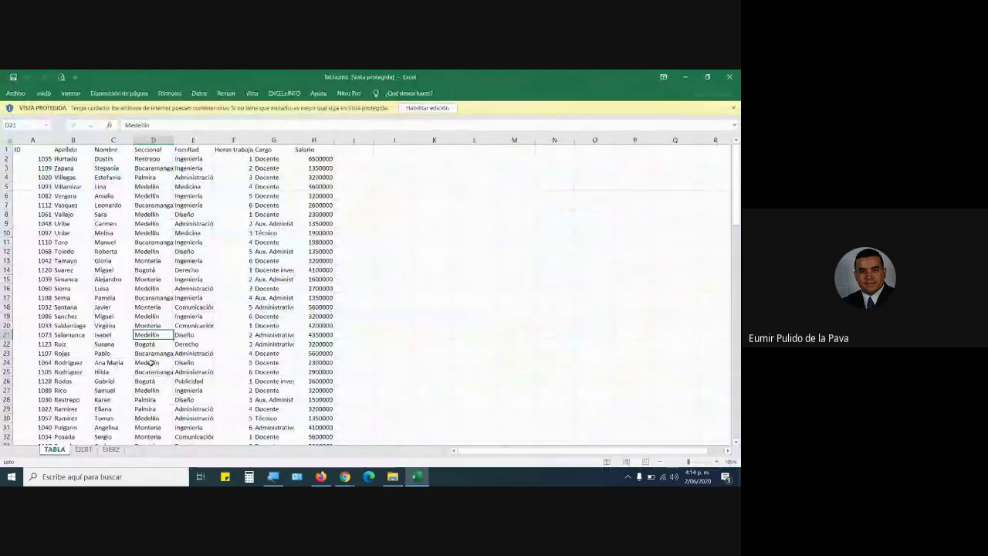
Enable editing on the downloaded workbook and look through the TABLA, EJER1 and EJER2 sheets.
click(427, 107)
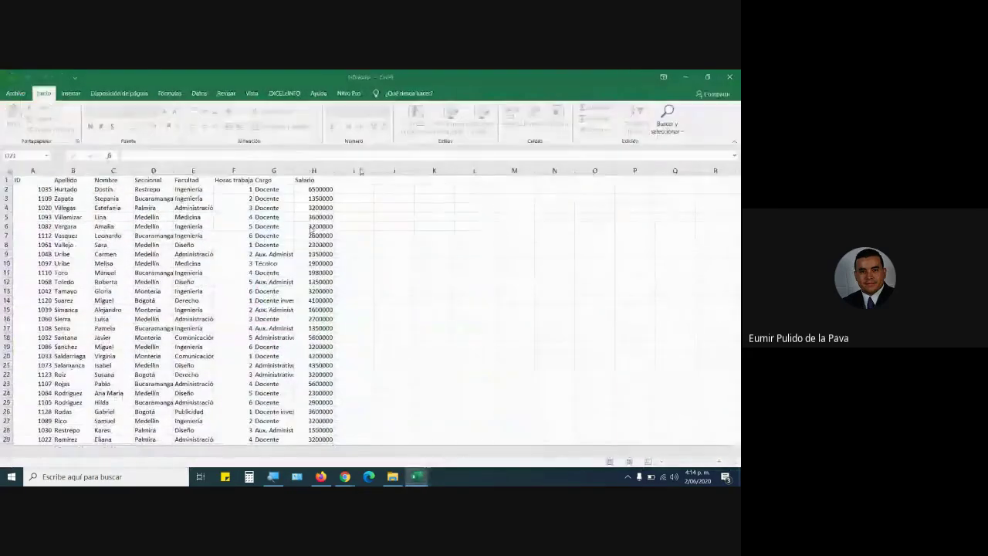
click(82, 450)
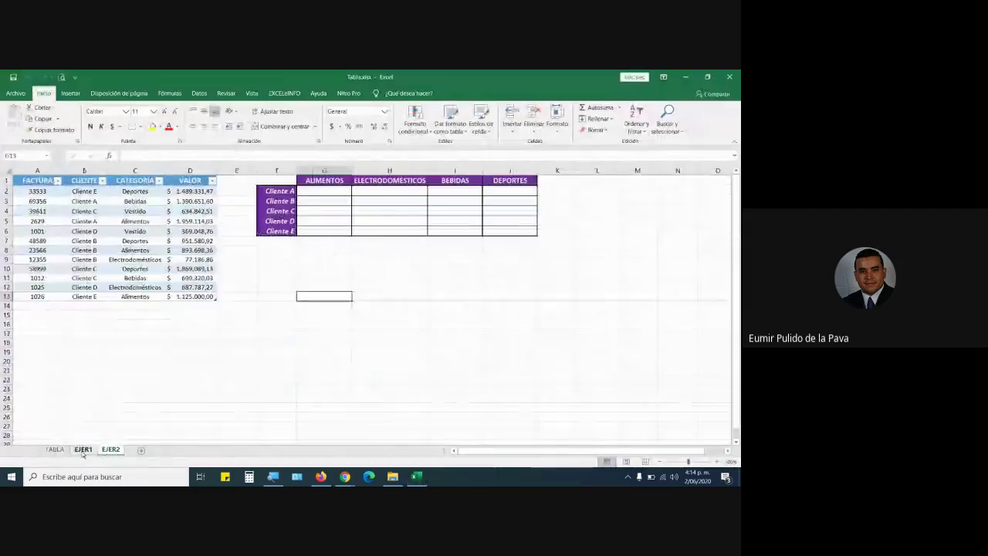
click(54, 450)
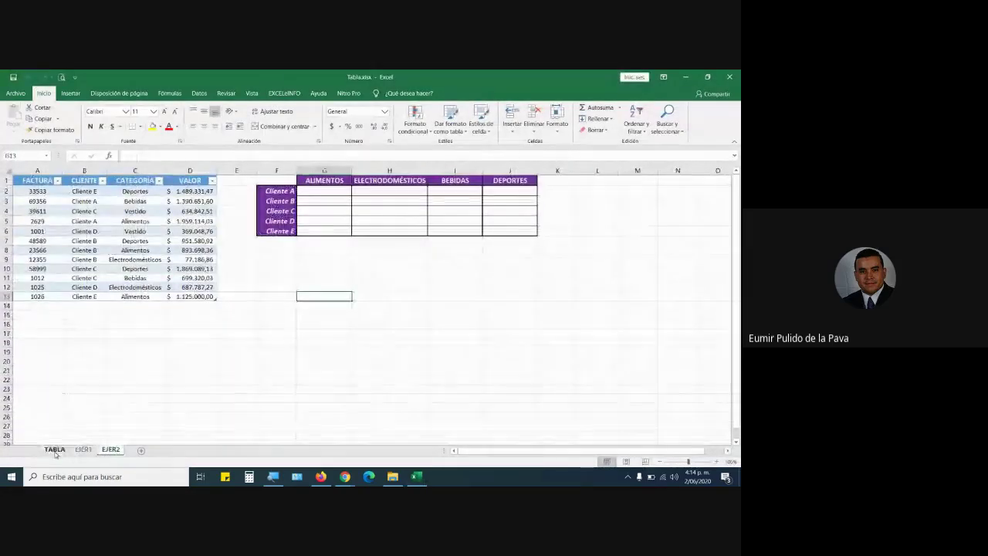
click(110, 450)
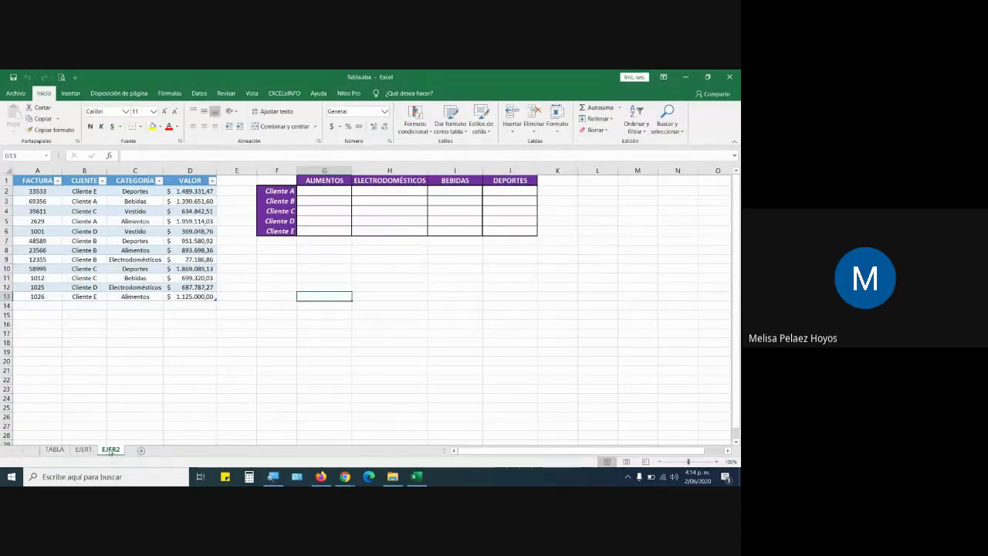
click(60, 452)
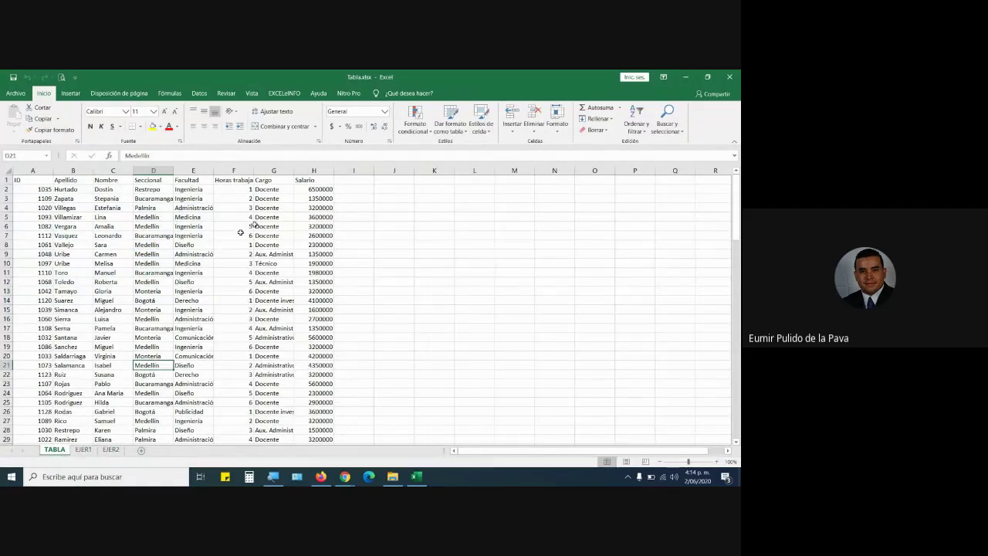
click(83, 449)
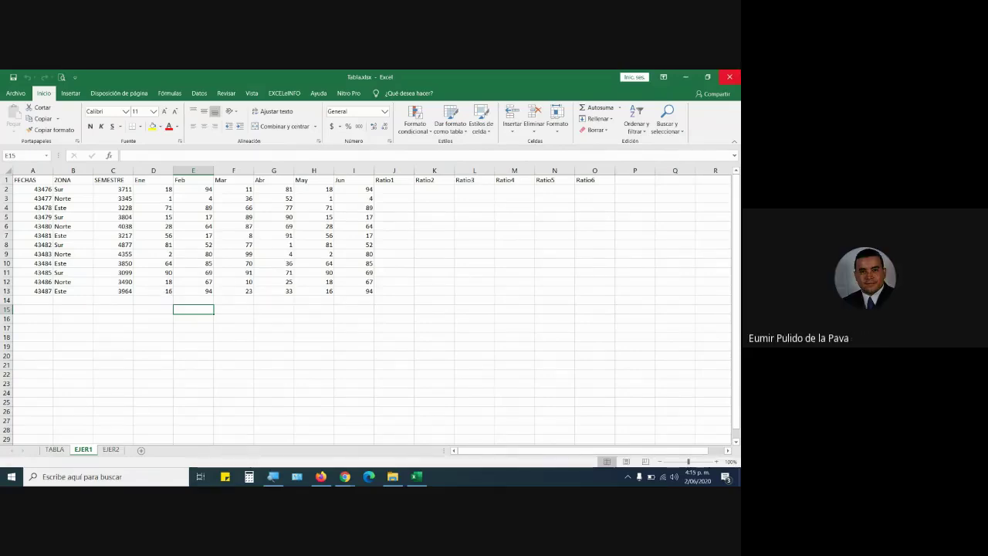
Close Excel, reopen Tabla.xlsx from EXCEL MATERIAL, and select a cell on EJER1.
click(730, 75)
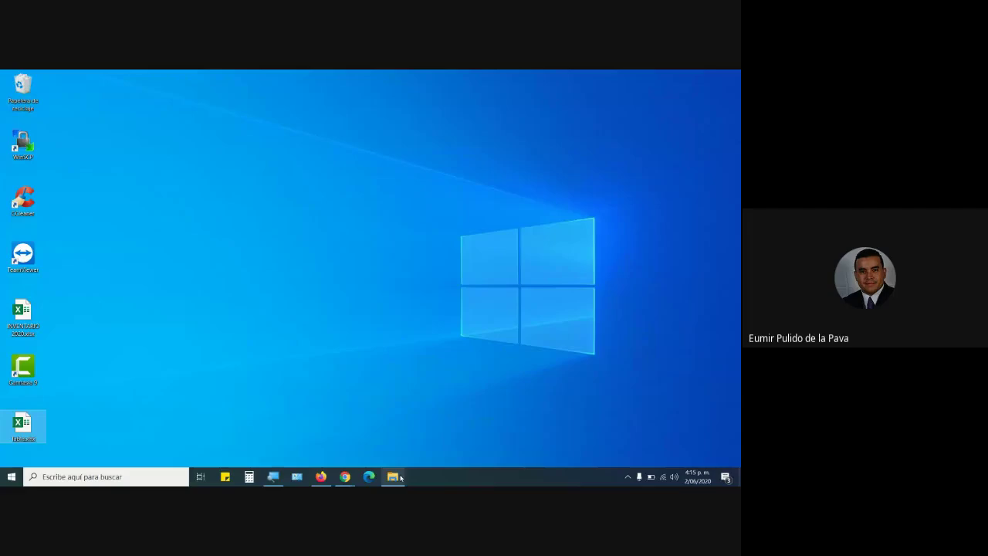
click(393, 477)
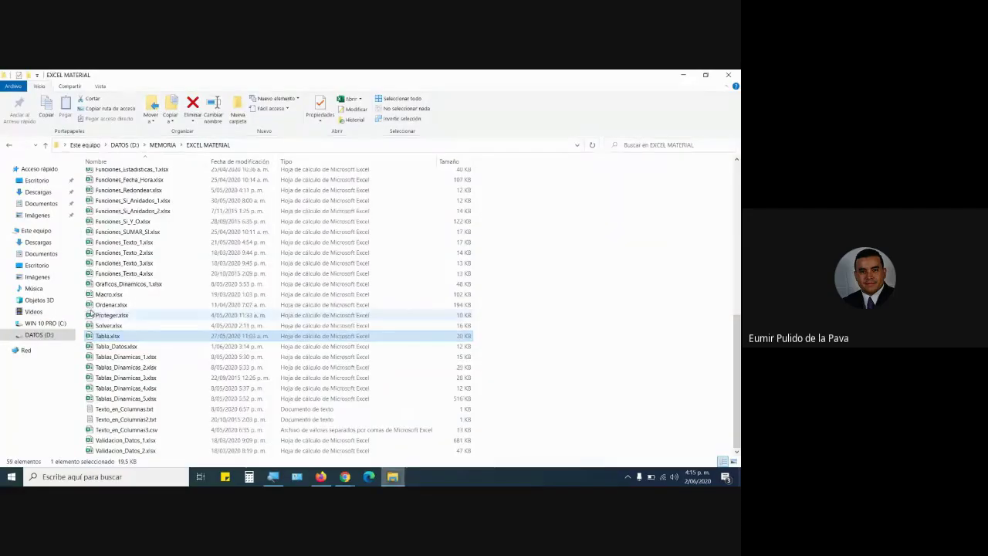
double_click(105, 337)
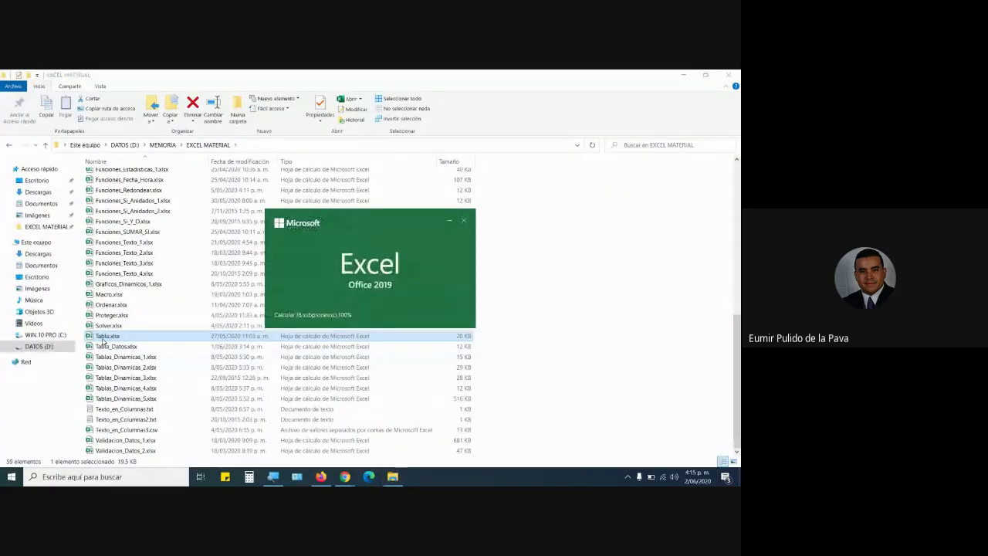
click(85, 450)
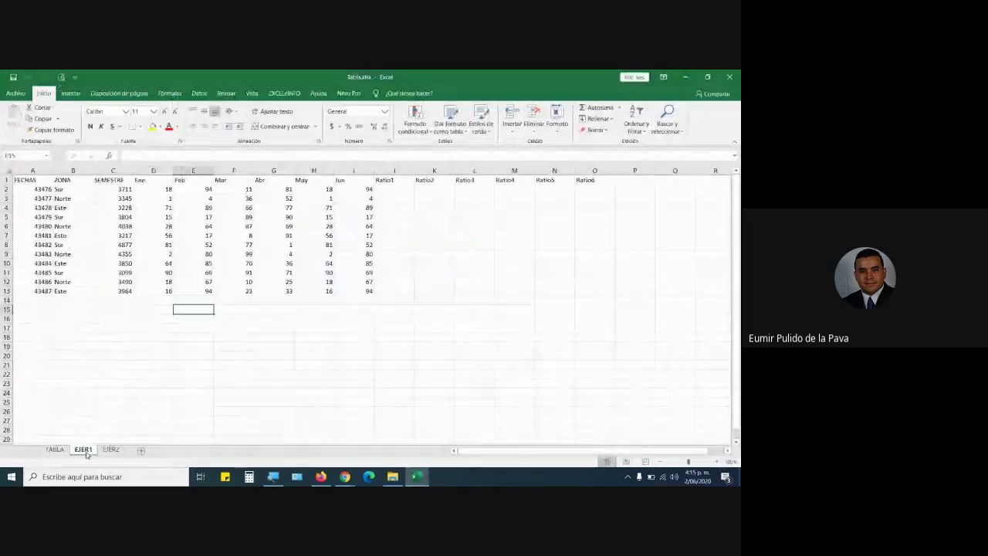
click(190, 224)
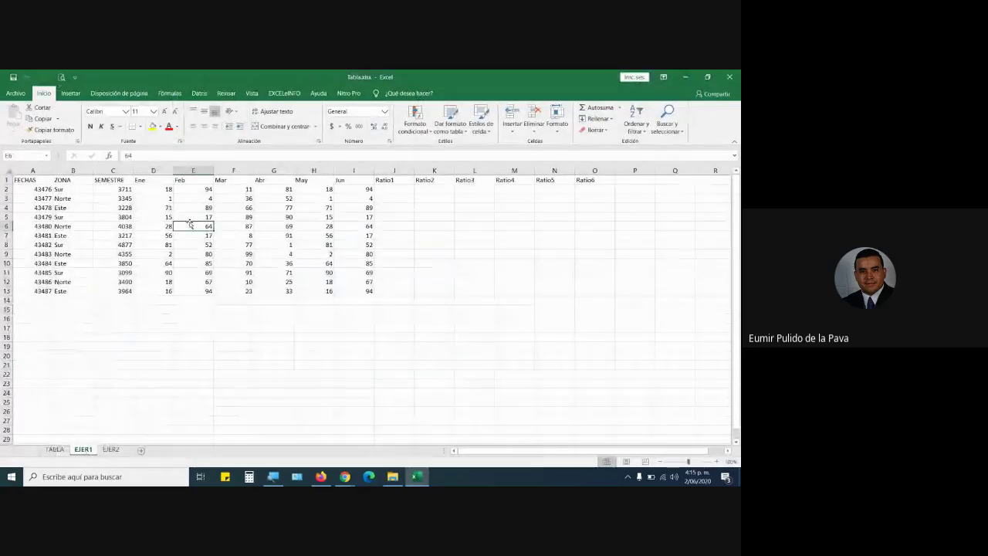
Turn A1:O13 into a table with headers and apply an orange light table style.
key(ctrl+t)
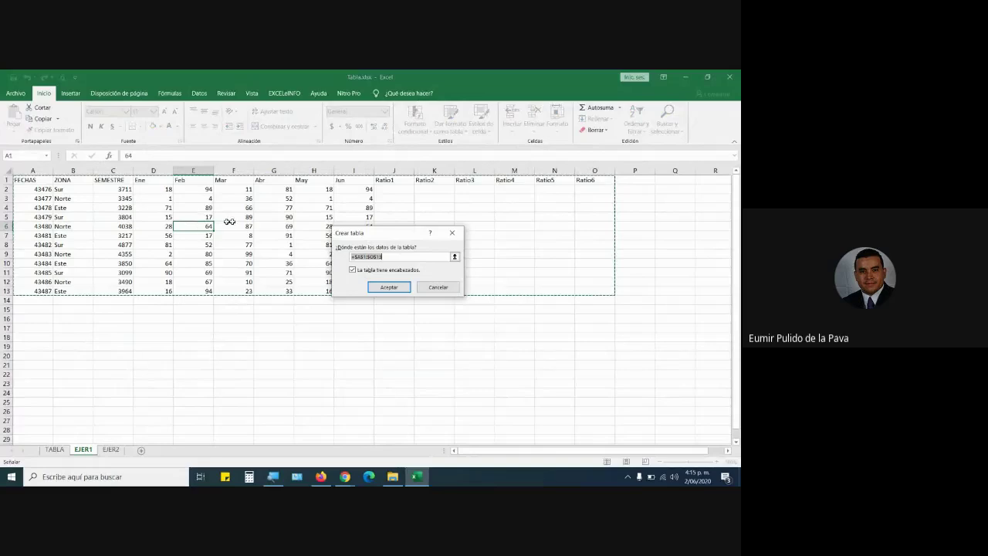
click(388, 287)
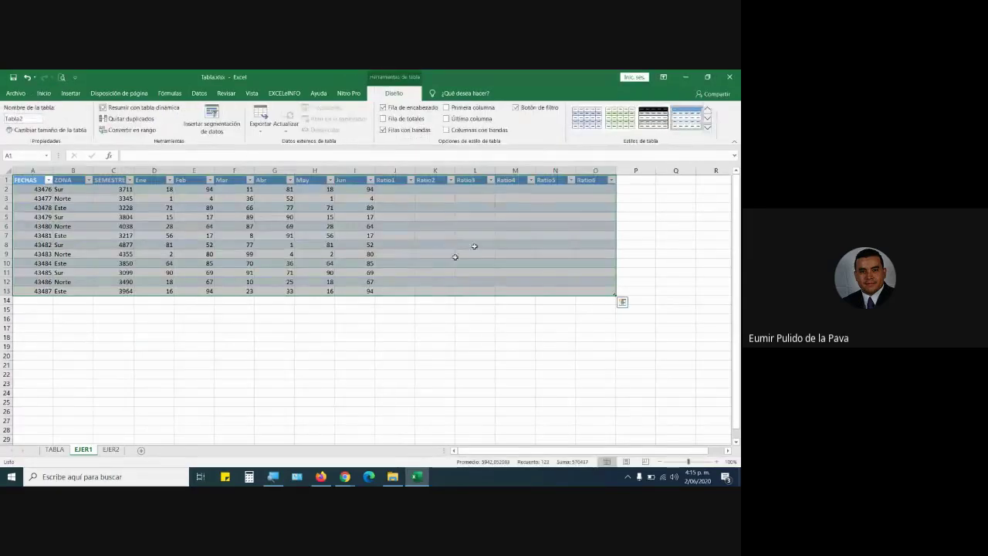
click(707, 129)
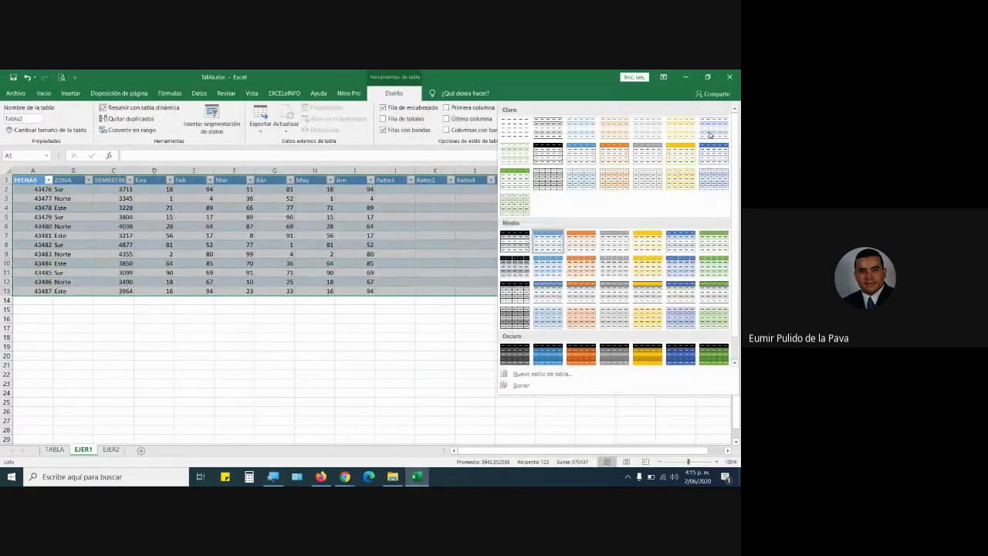
click(614, 153)
click(398, 301)
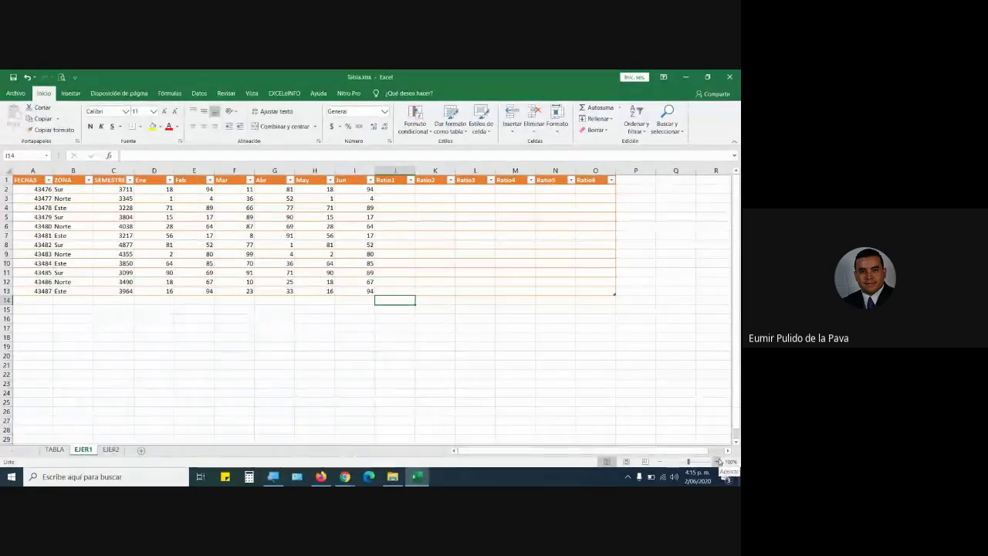
Enter Ratio1 in D16 and fill it right to I16 for Ratio2–Ratio6.
click(718, 461)
click(718, 461)
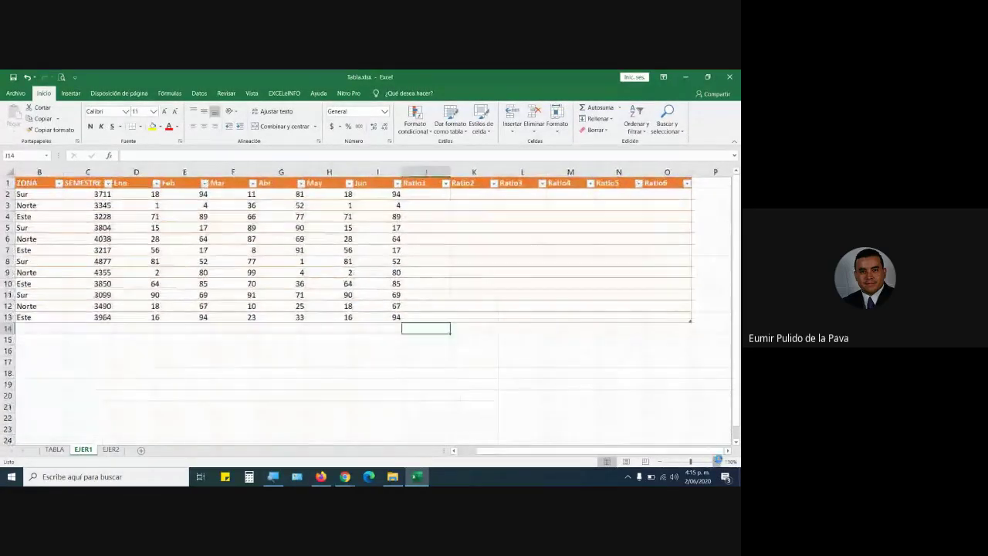
click(718, 461)
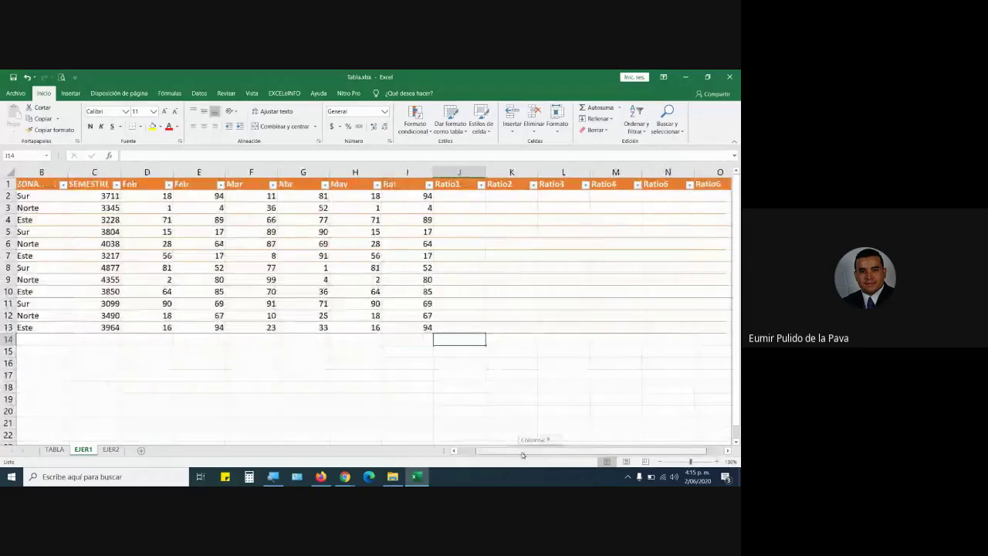
mouse_move(523, 455)
mouse_down()
mouse_move(506, 455)
mouse_move(522, 454)
mouse_up()
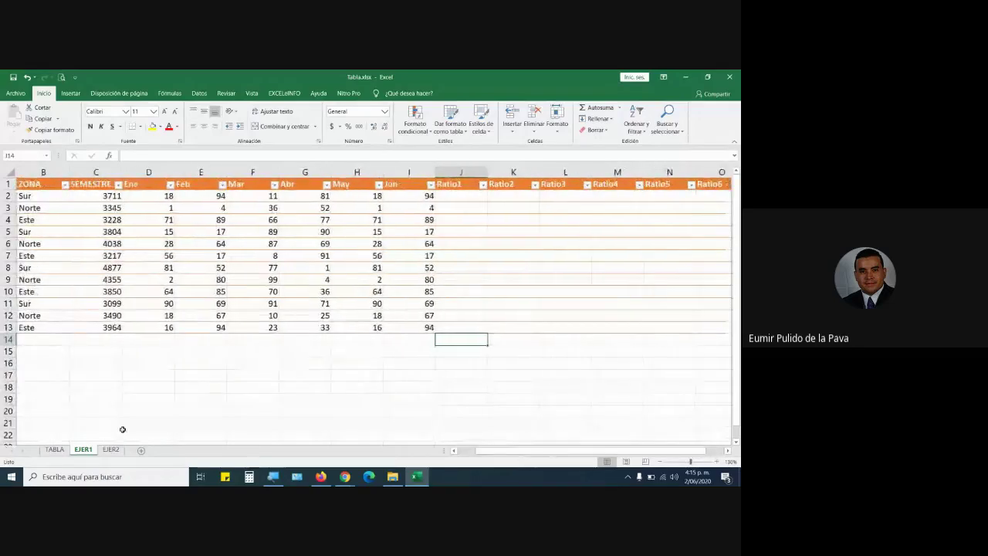
click(147, 363)
text(R)
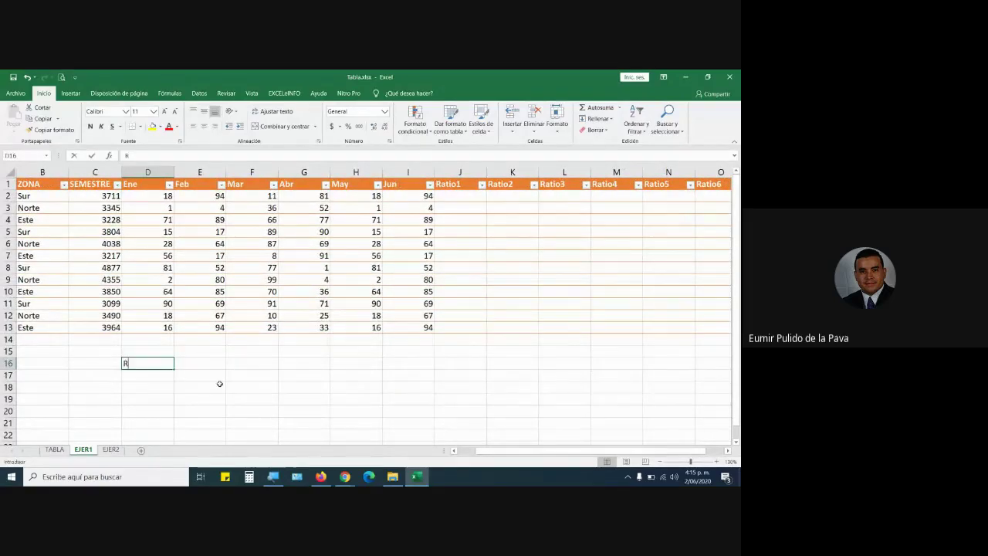
text(atio1)
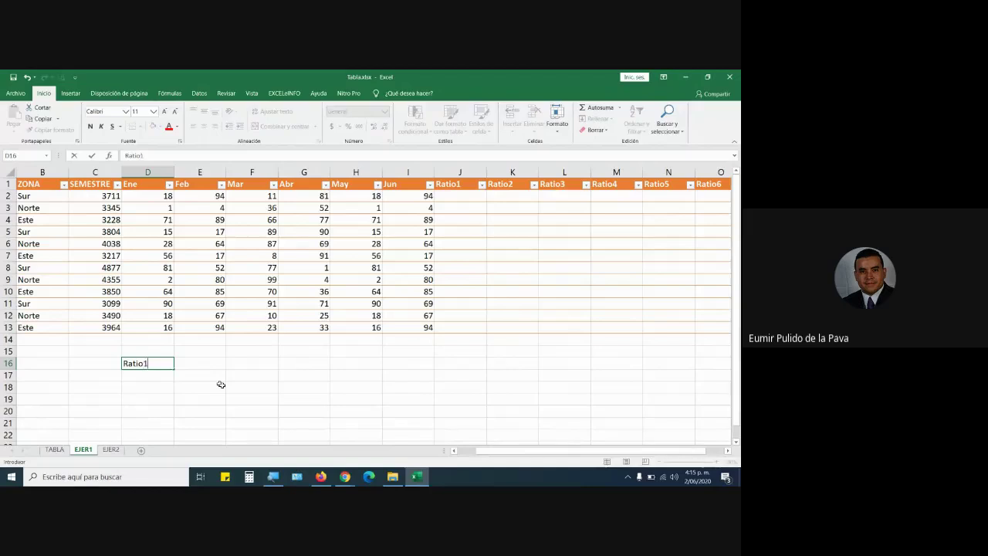
key(Tab)
key(Left)
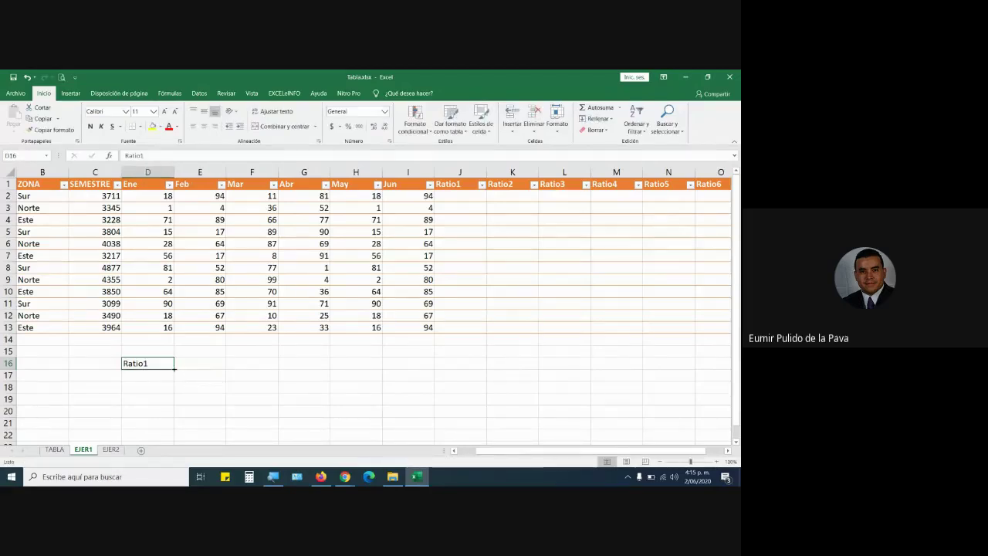
drag(174, 369, 419, 364)
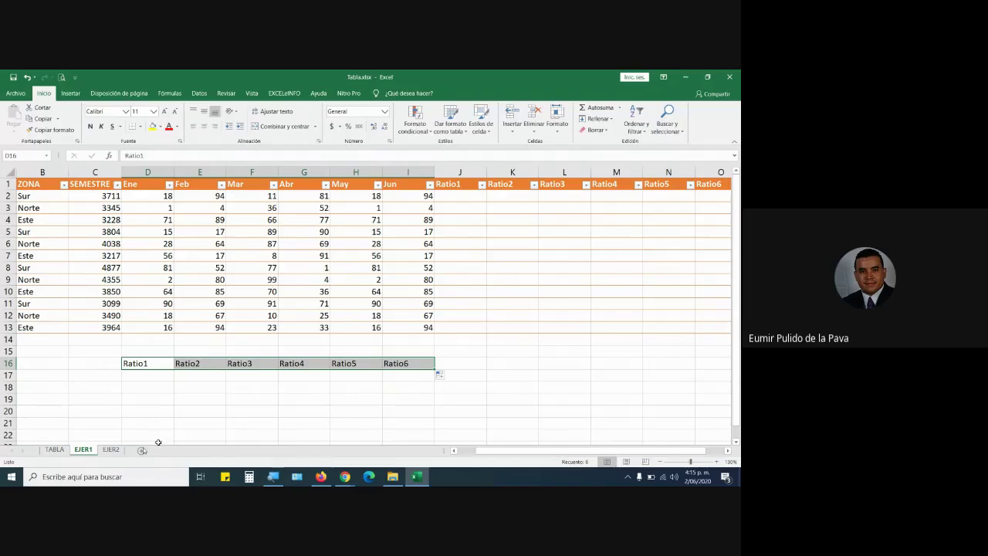
click(54, 449)
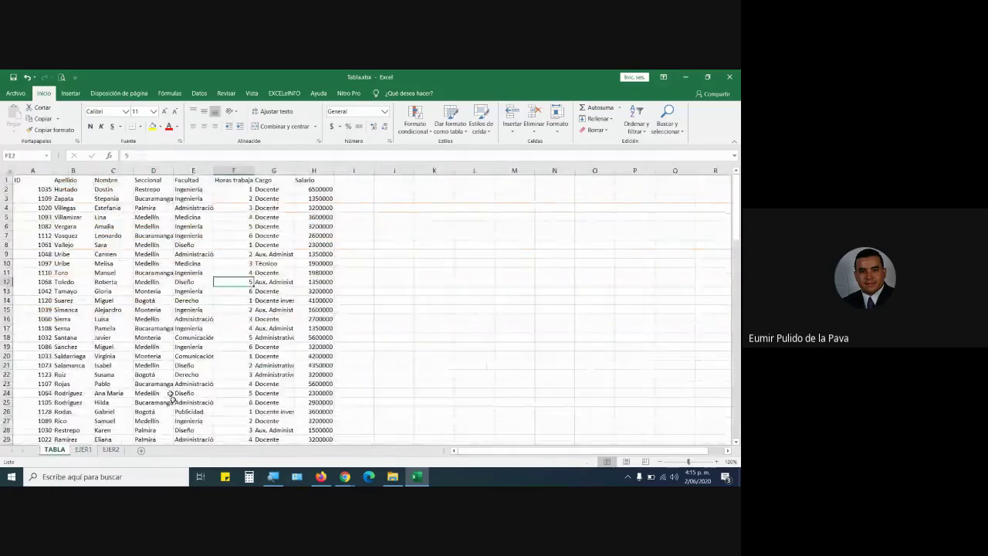
click(82, 449)
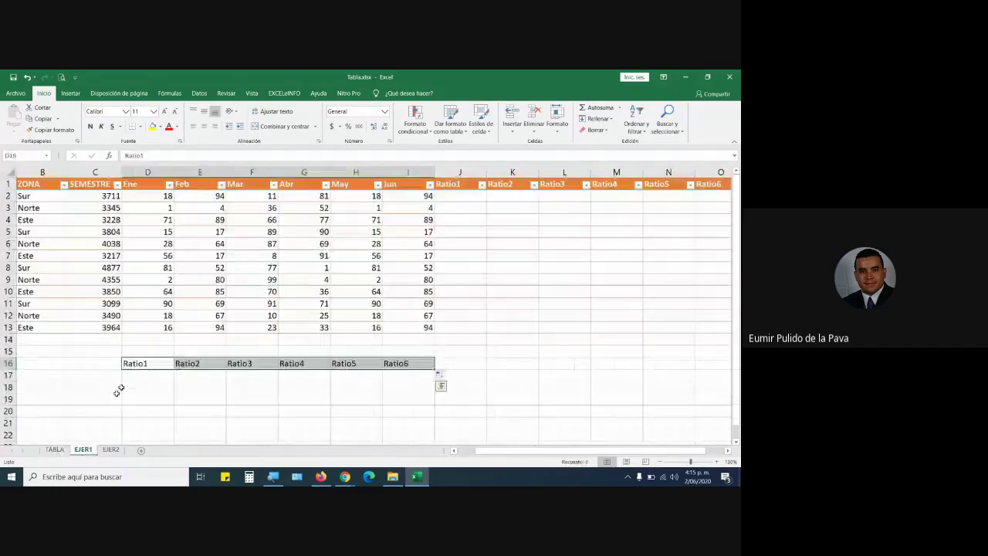
click(197, 243)
click(383, 93)
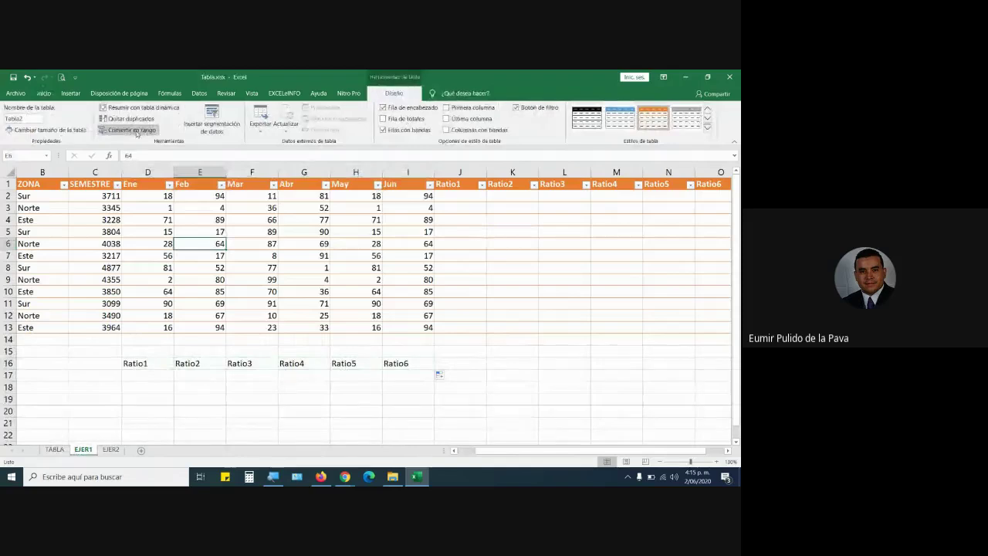
click(54, 449)
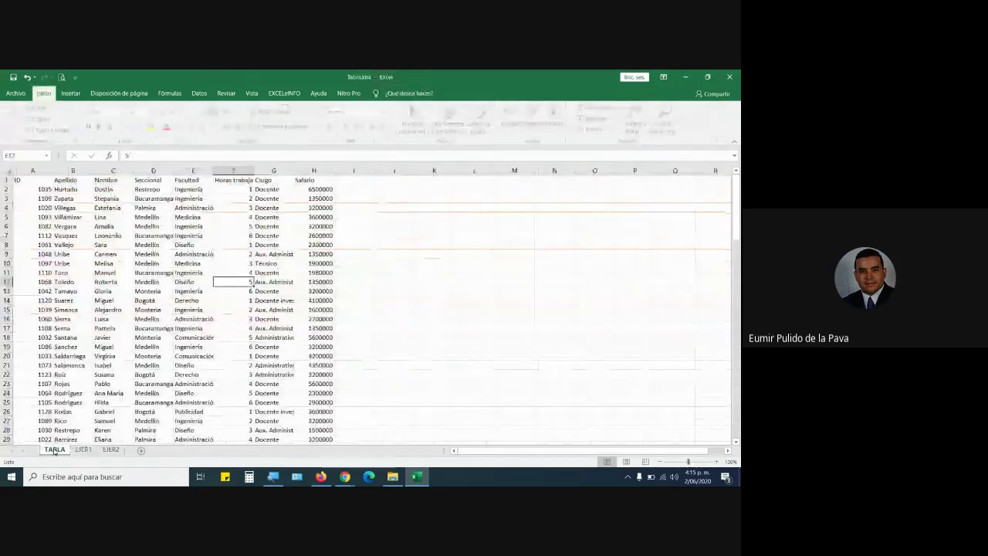
click(25, 169)
drag(25, 169, 315, 164)
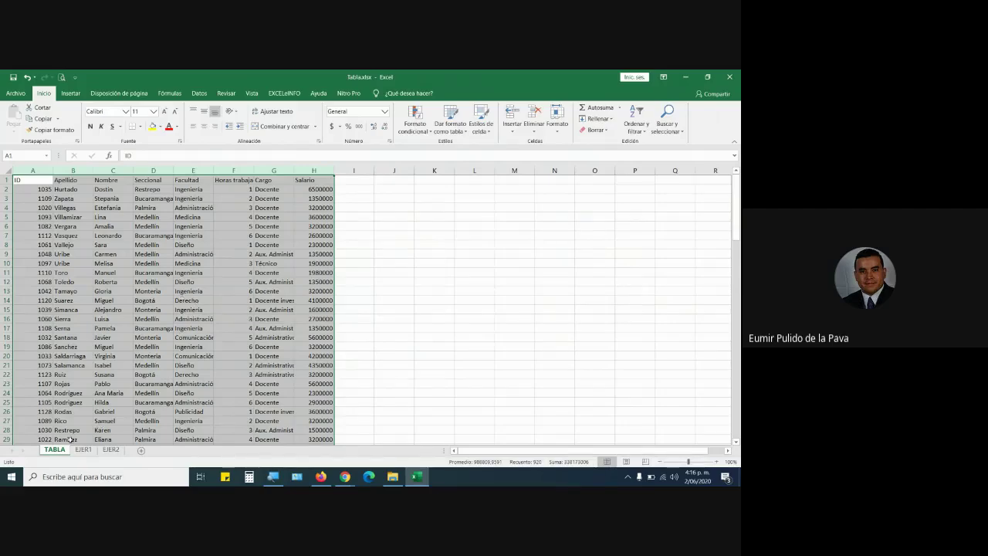
click(83, 450)
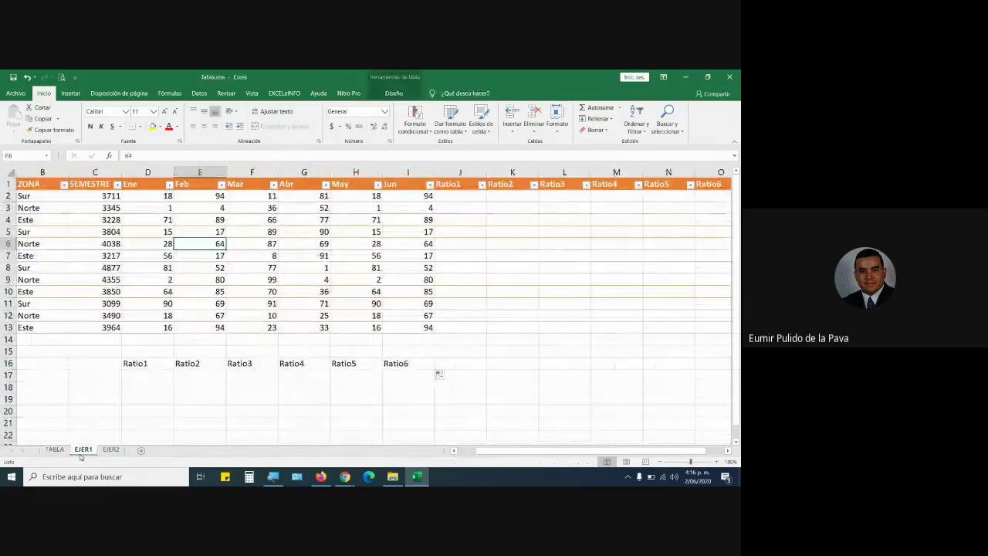
click(54, 450)
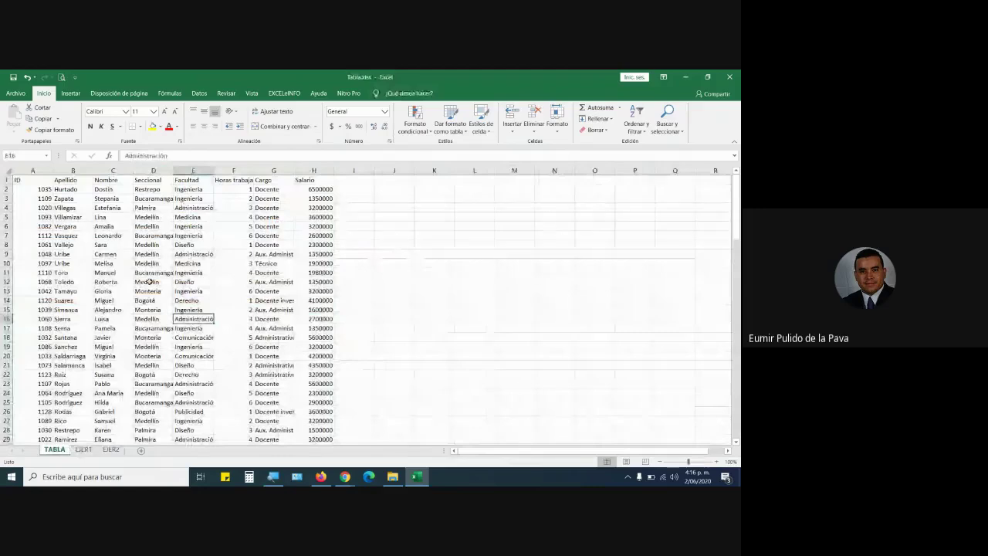
click(194, 228)
click(313, 227)
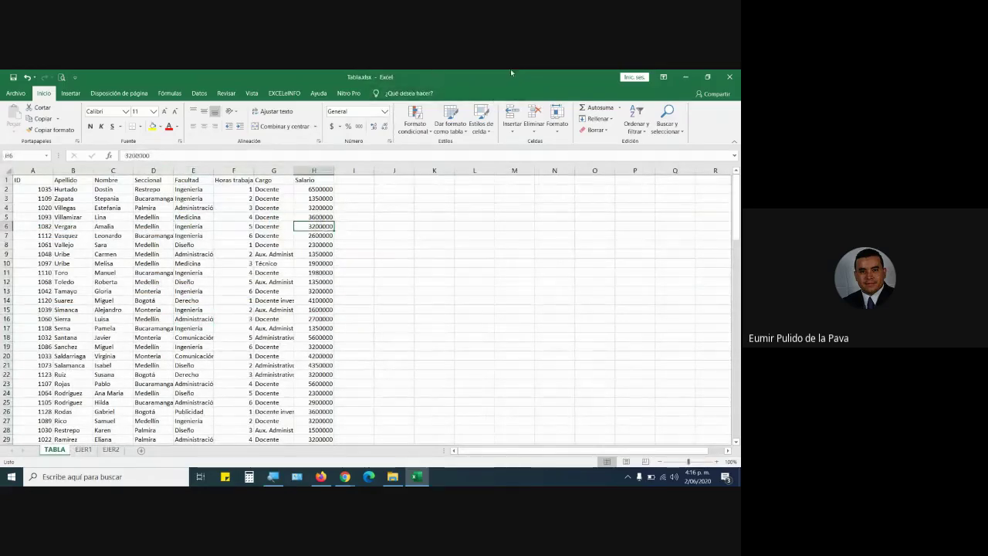
click(84, 450)
click(239, 283)
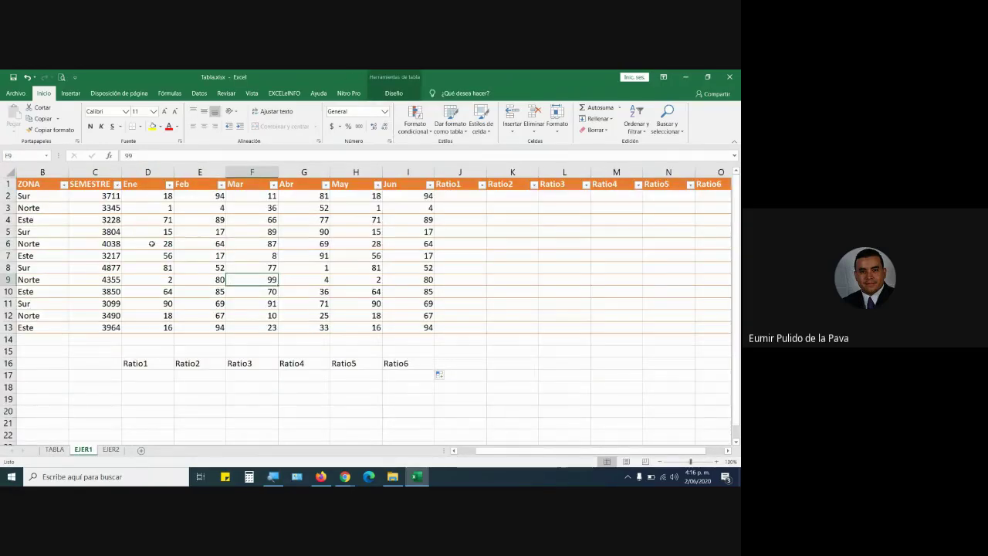
click(399, 80)
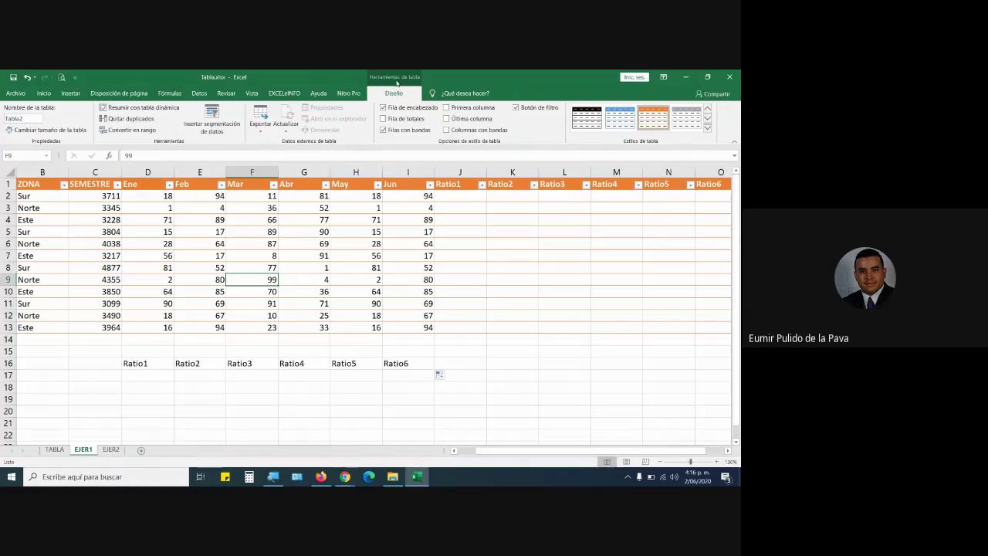
click(273, 246)
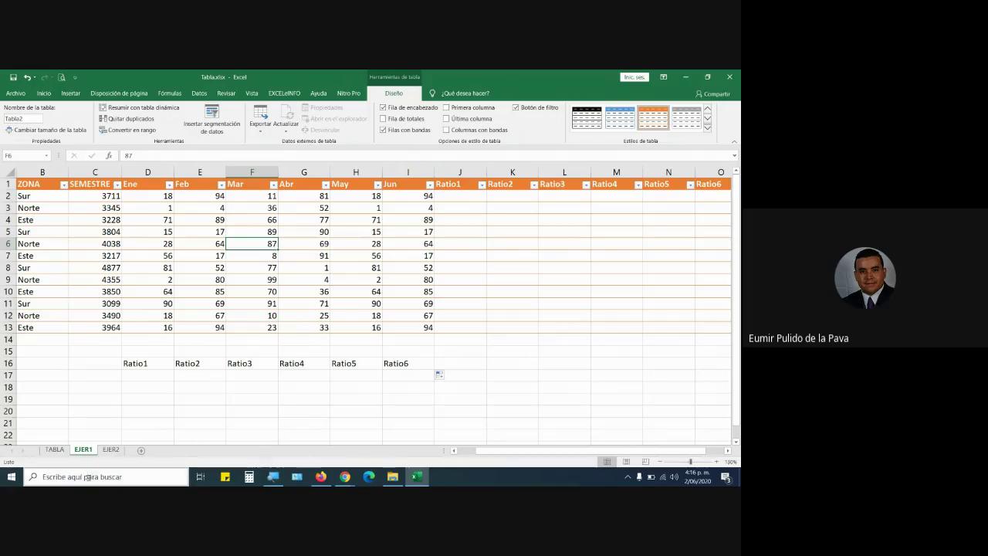
click(54, 450)
click(82, 451)
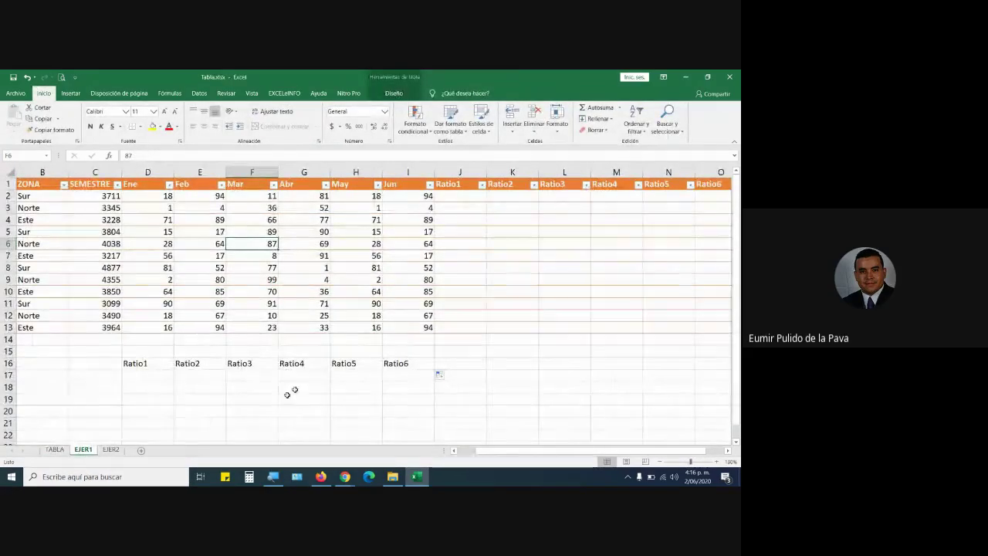
click(448, 198)
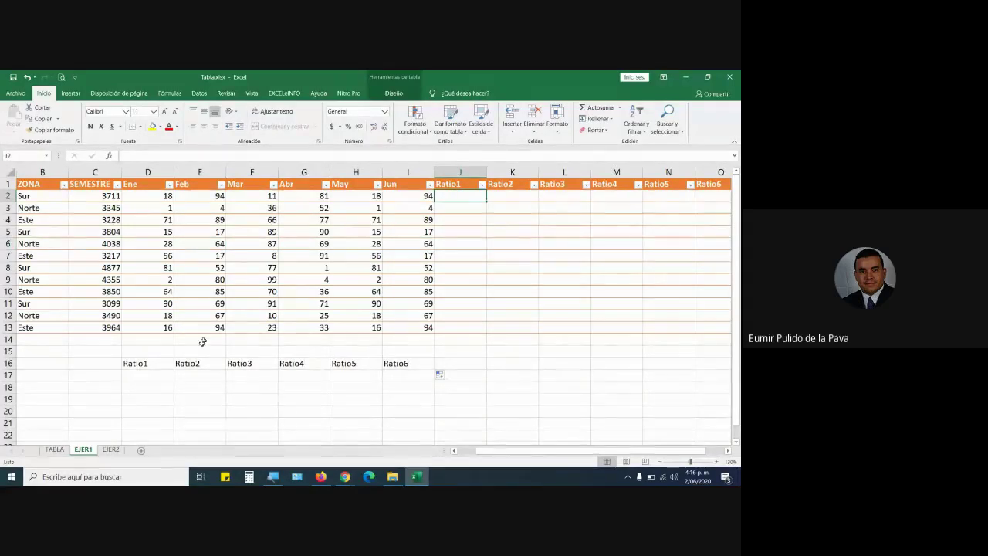
click(152, 376)
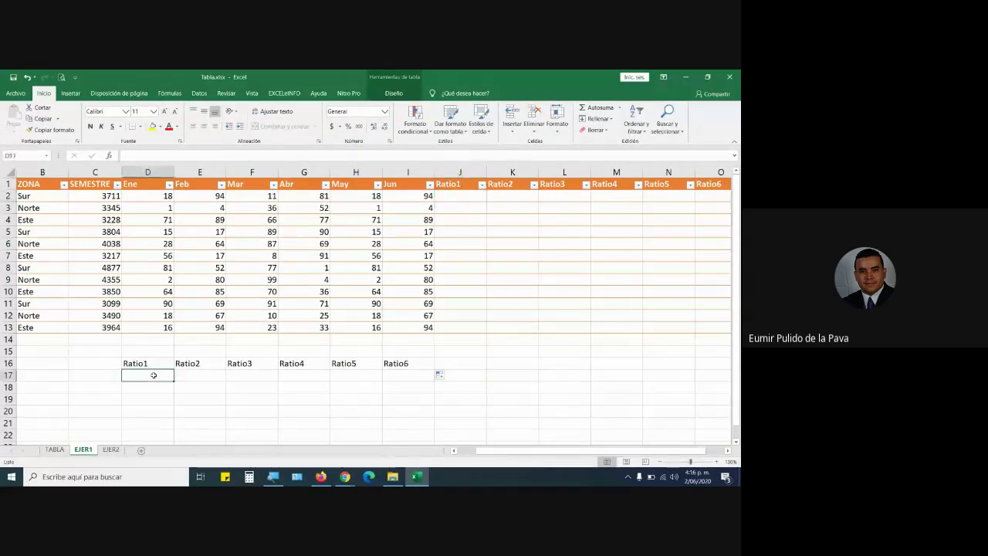
click(454, 450)
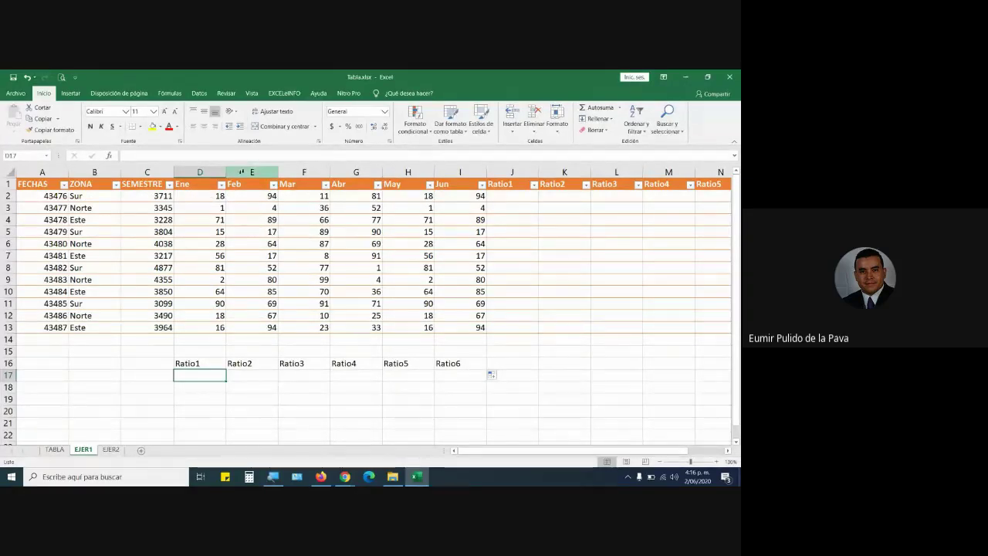
Enlarge D17:I17 to 18-point text and widen column D.
drag(223, 370, 440, 377)
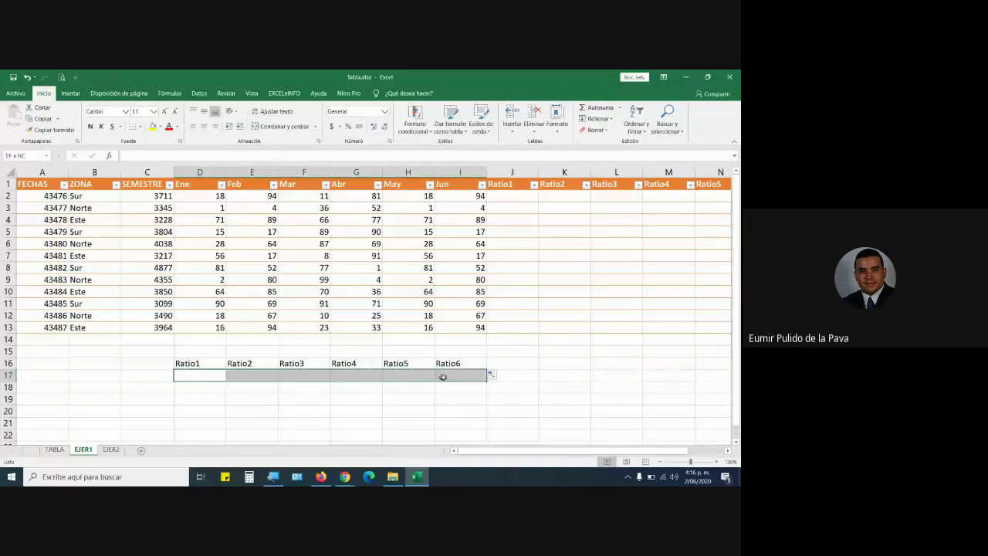
click(166, 112)
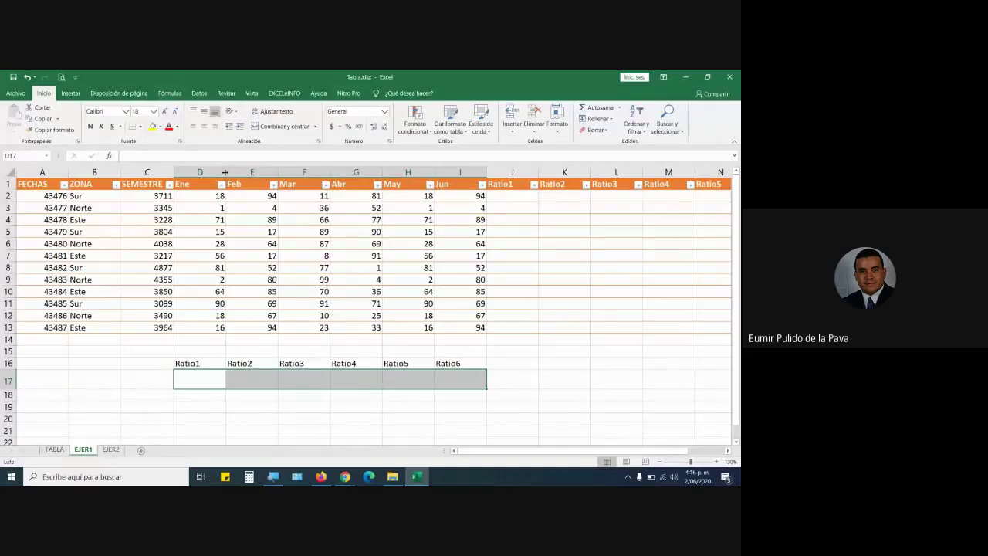
drag(226, 171, 296, 172)
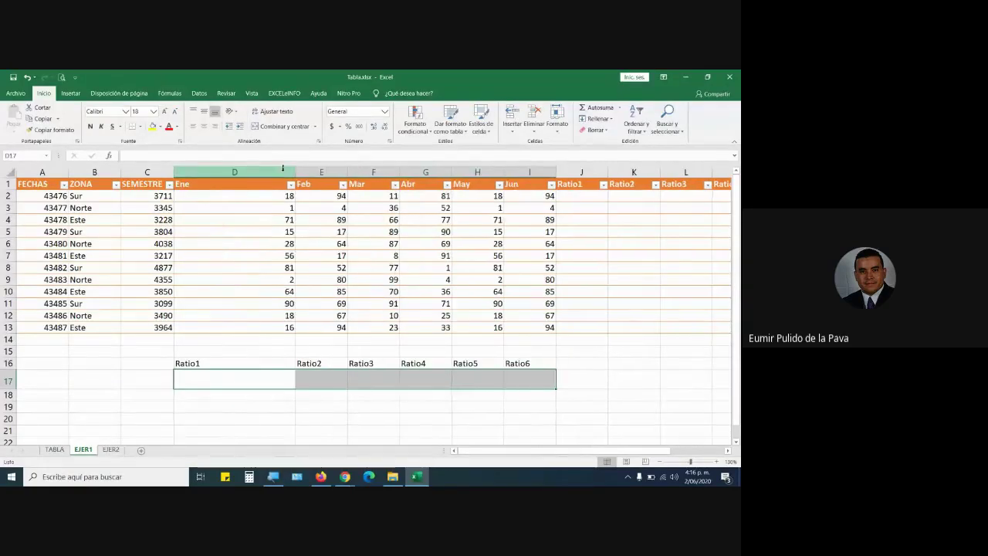
Compare D17 with the empty Ratio1 cell J2 of the source table, ending on D17.
click(283, 383)
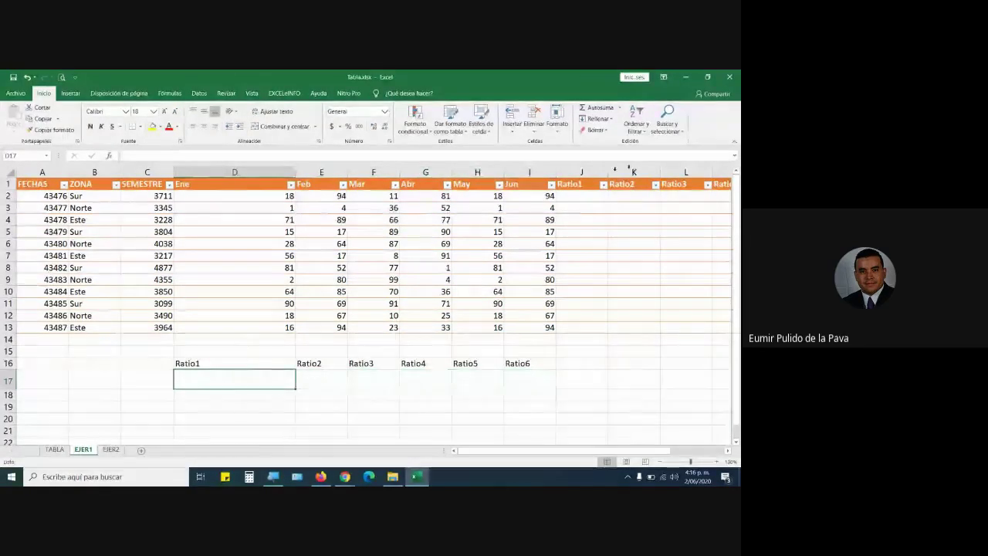
click(575, 195)
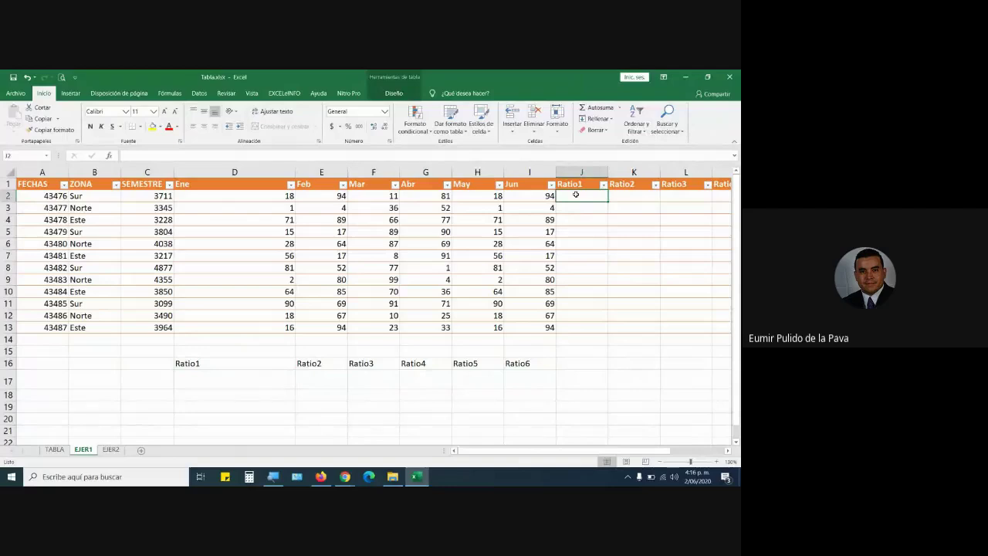
click(227, 380)
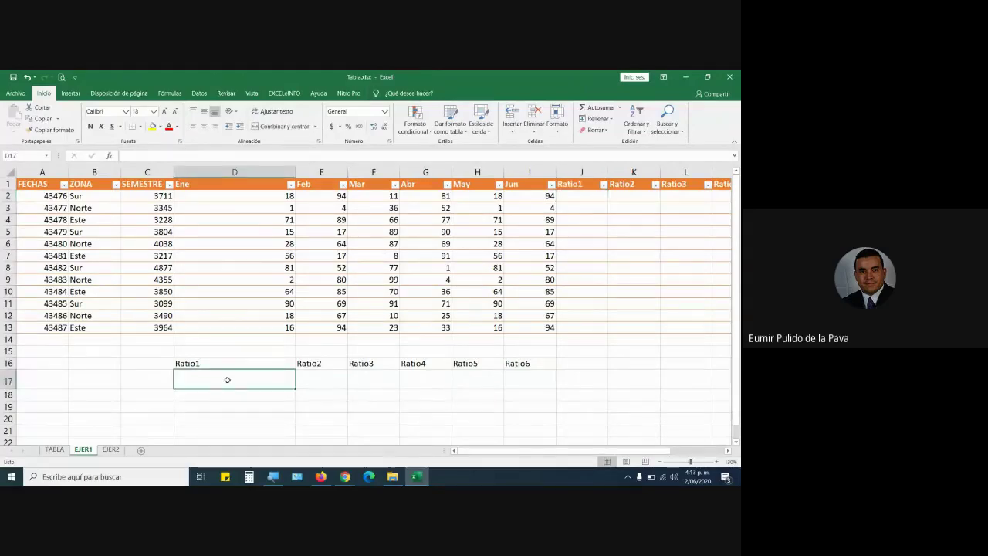
click(586, 199)
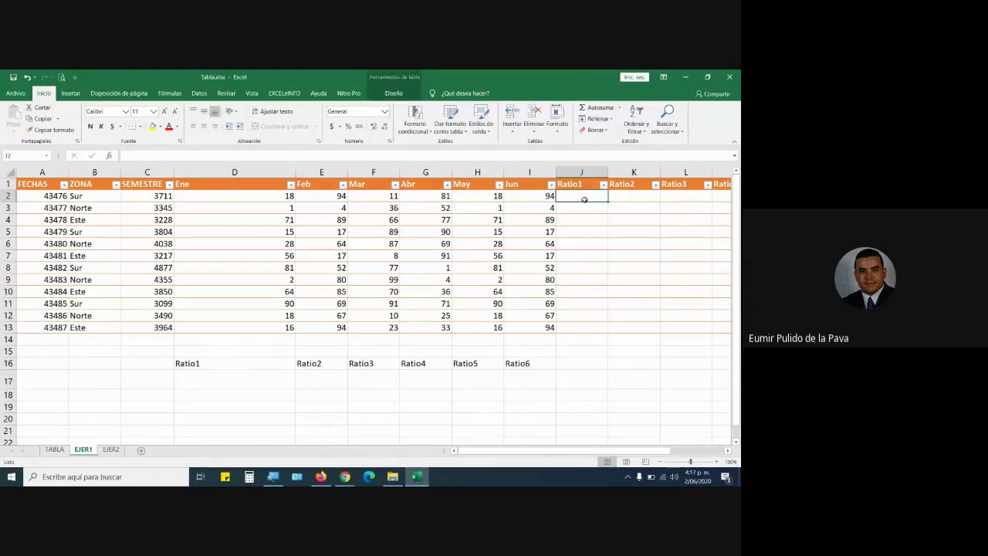
click(247, 376)
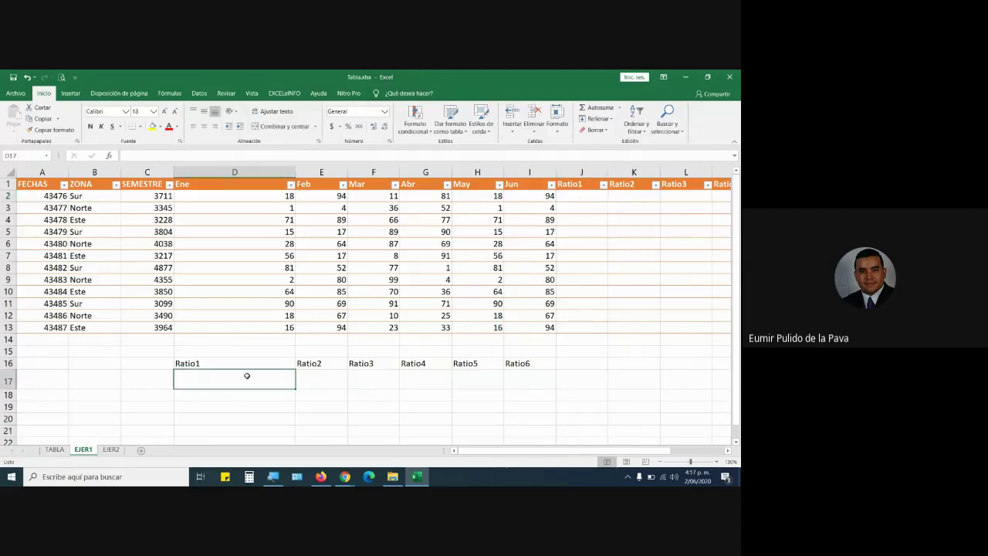
Enter the formula =C2/D2 in D17 under Ratio1.
text(=)
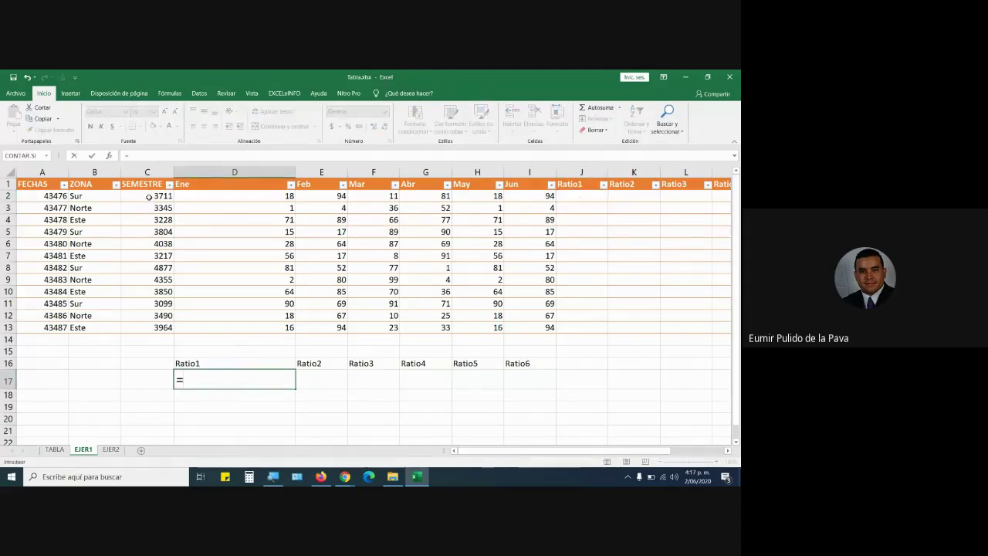
click(149, 197)
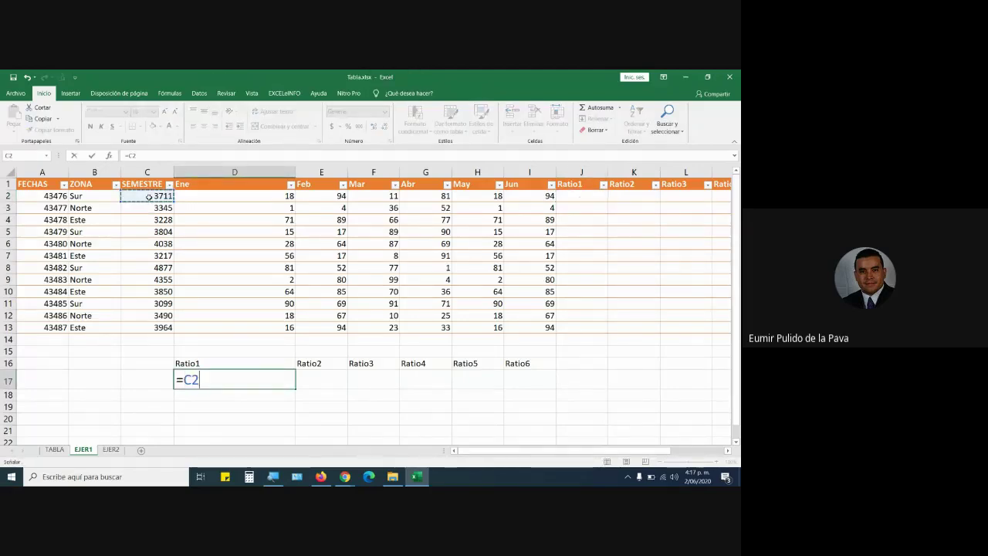
text(/)
click(200, 195)
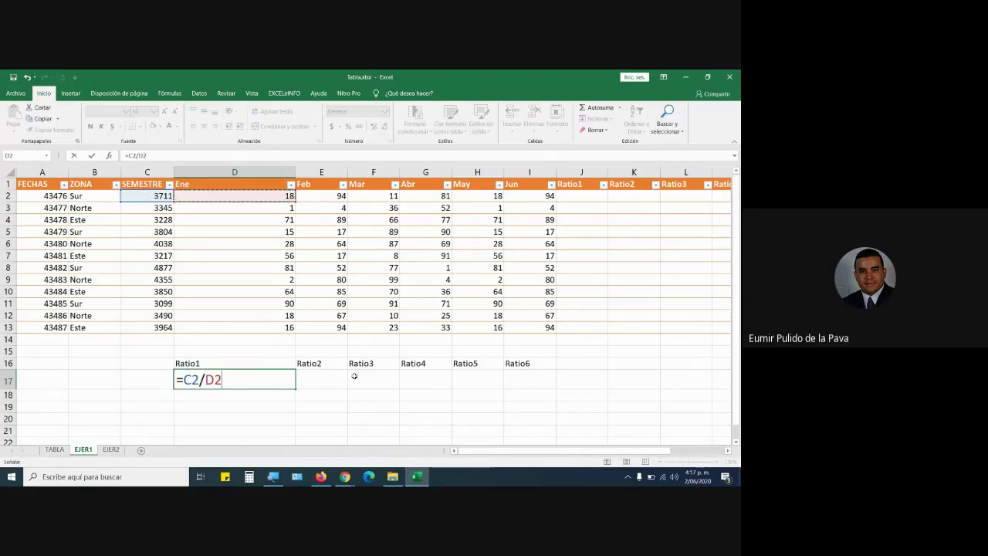
key(Return)
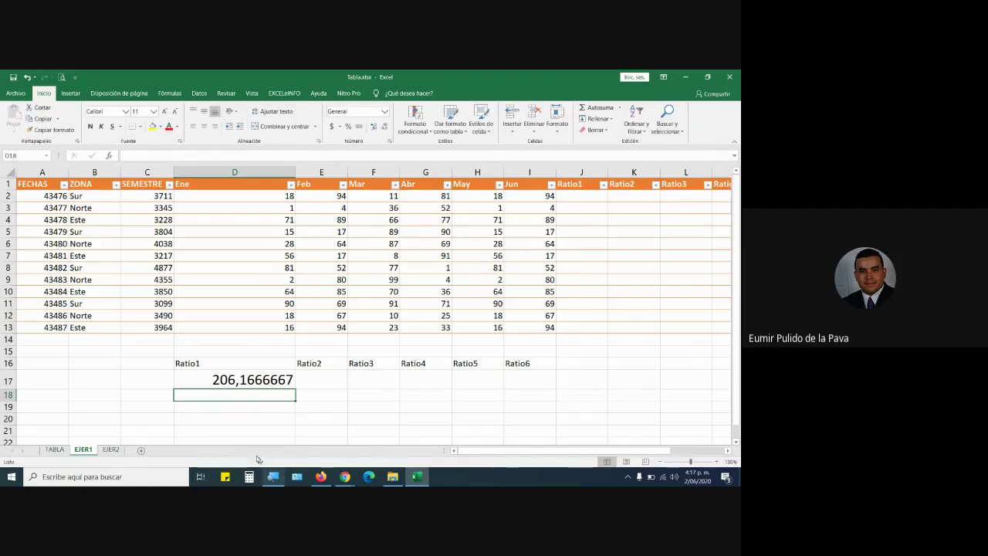
Trim D17 to two decimal places so it shows 206,17.
click(246, 383)
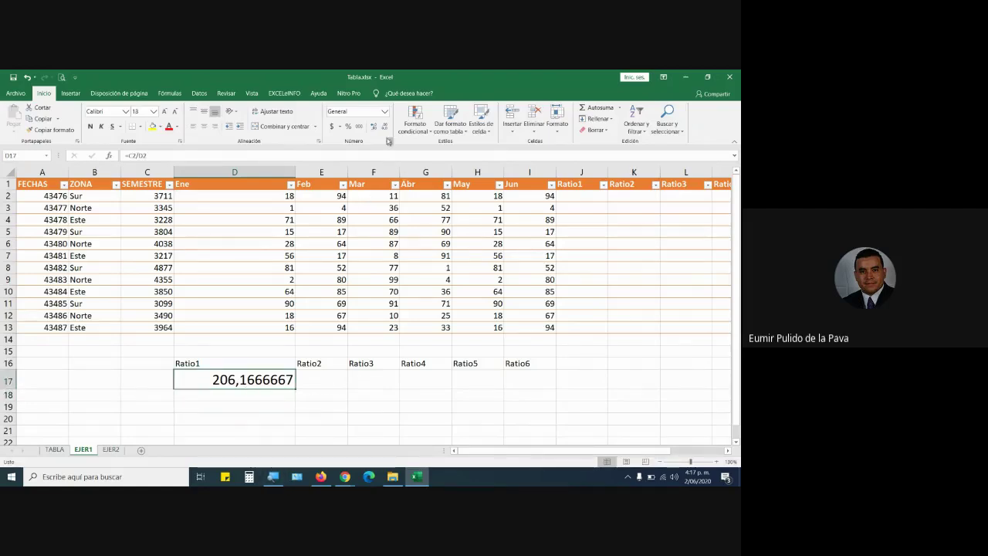
click(384, 127)
click(384, 128)
click(384, 127)
click(385, 128)
click(384, 128)
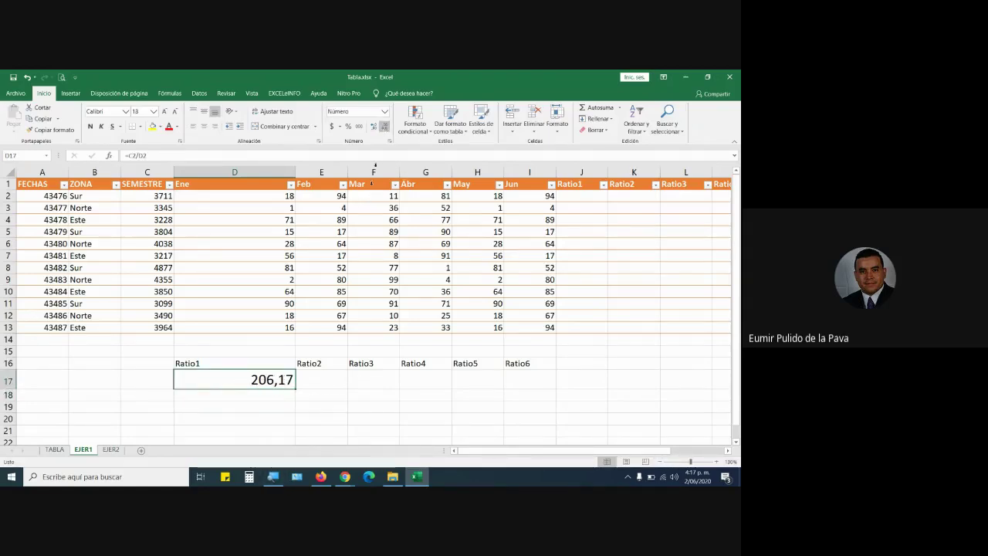
Fill the Ratio1 formula down to D28 and check the formulas in D18 and D19.
scroll(317, 420, down, 1)
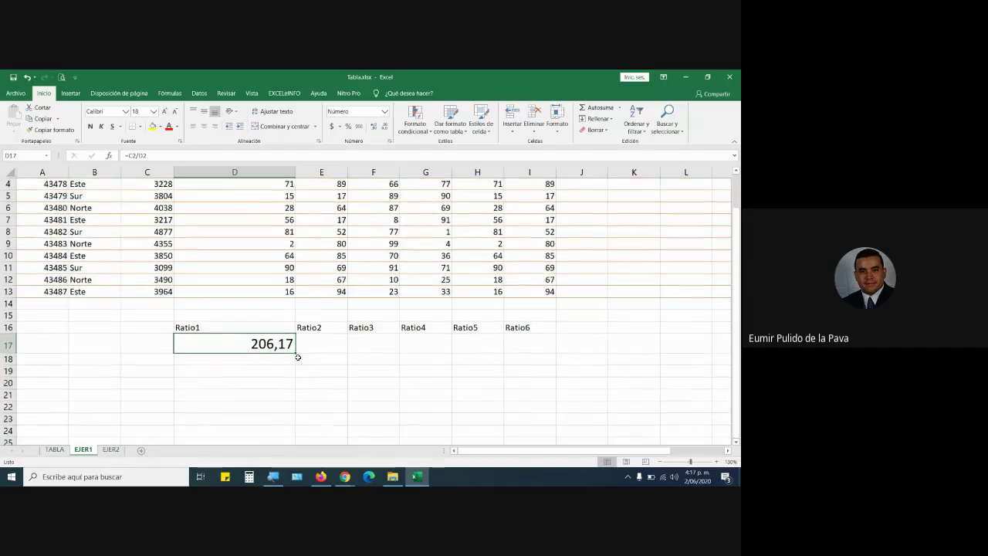
drag(295, 354, 297, 410)
scroll(321, 382, up, 5)
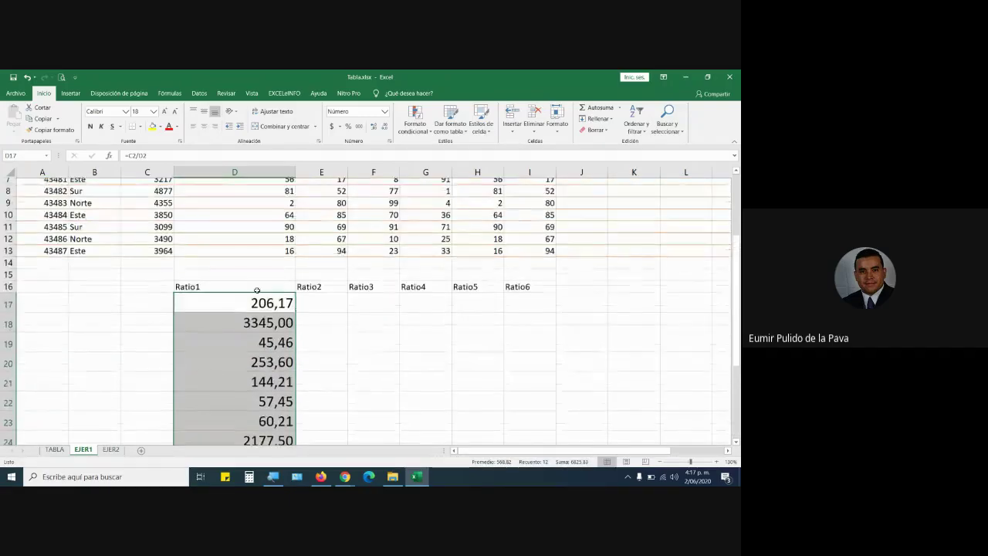
click(177, 196)
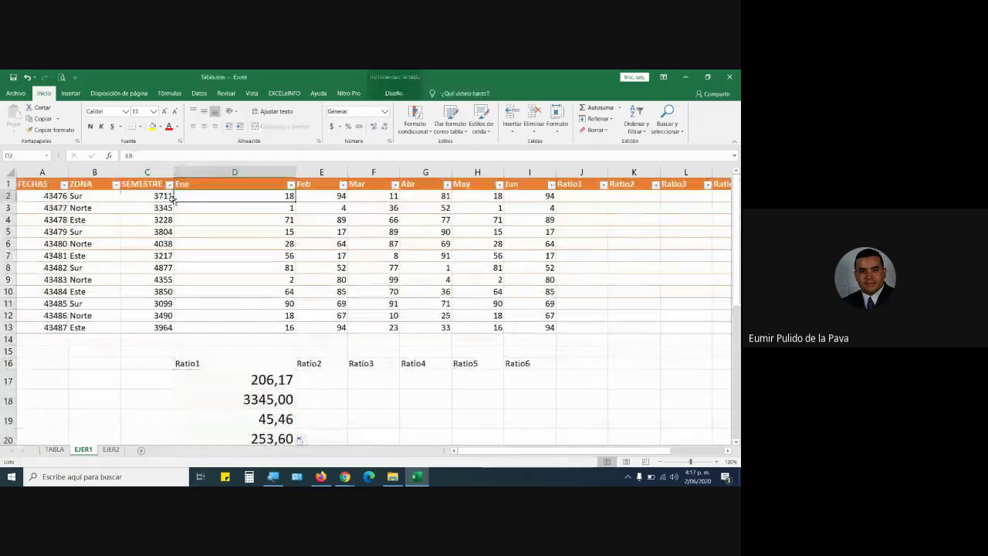
click(179, 208)
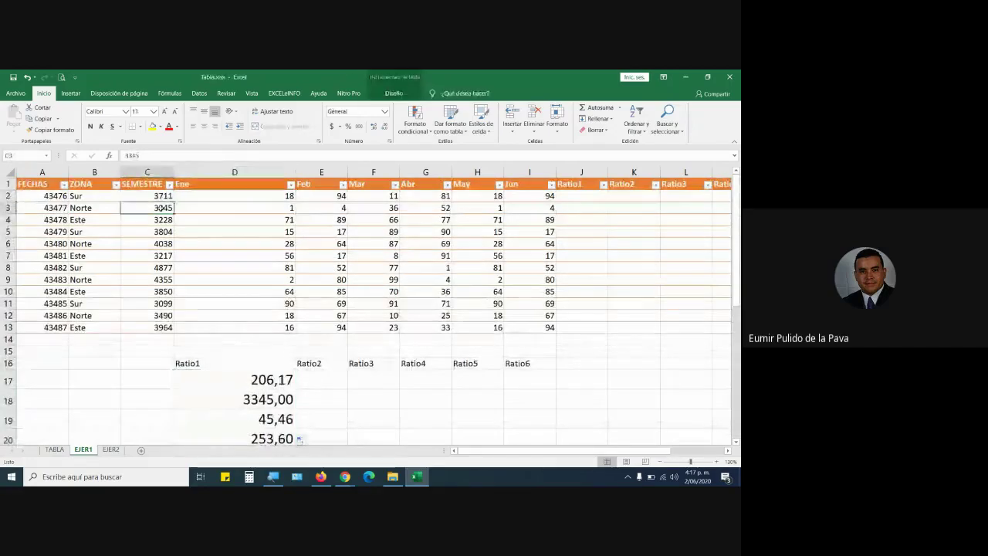
double_click(242, 401)
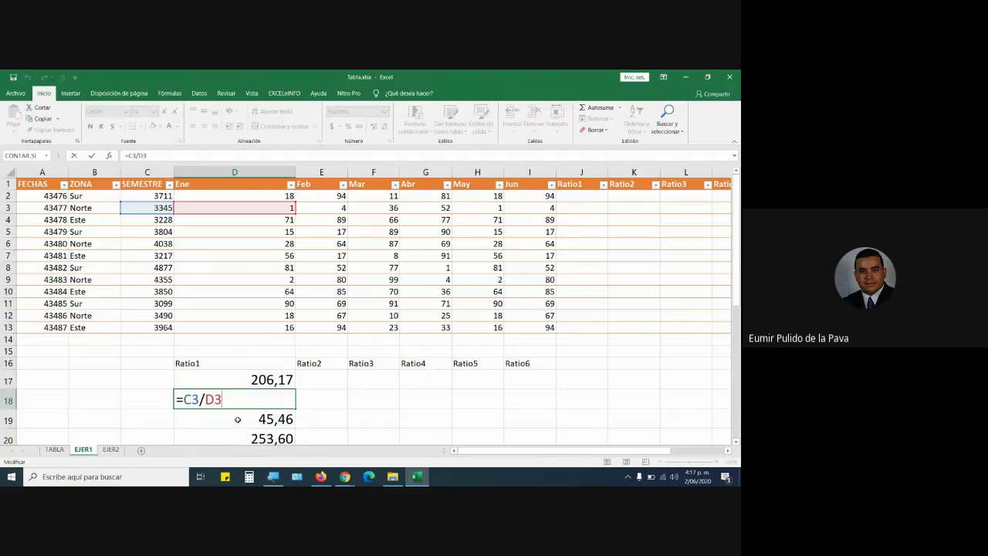
double_click(238, 420)
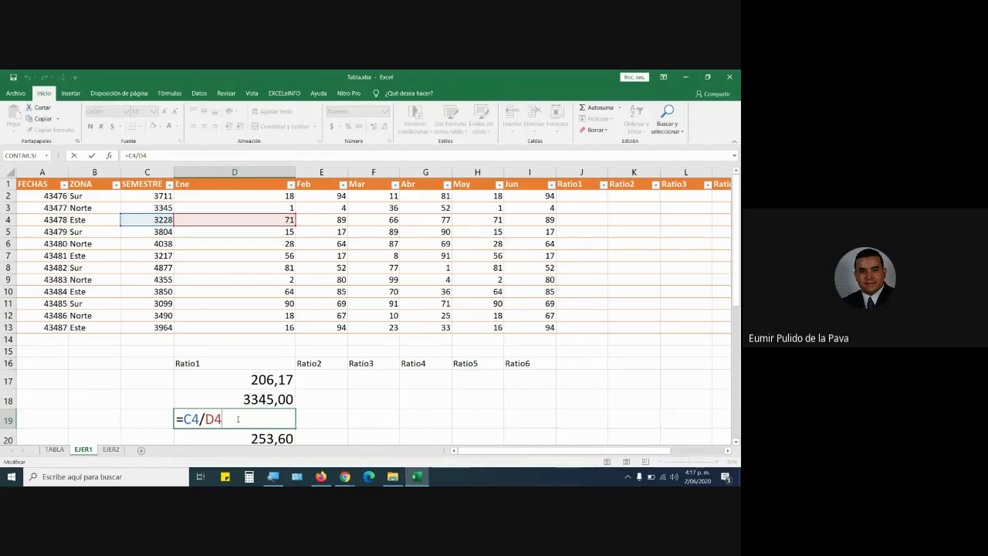
Admit the pending video-meeting join request, then copy the D17 ratio across row 17 to I17.
scroll(238, 418, down, 5)
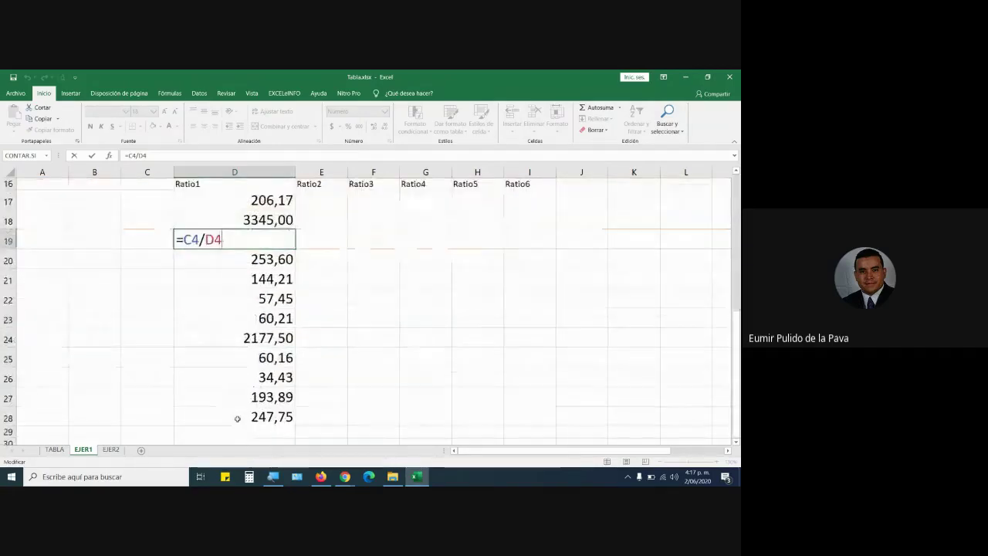
scroll(238, 418, up, 5)
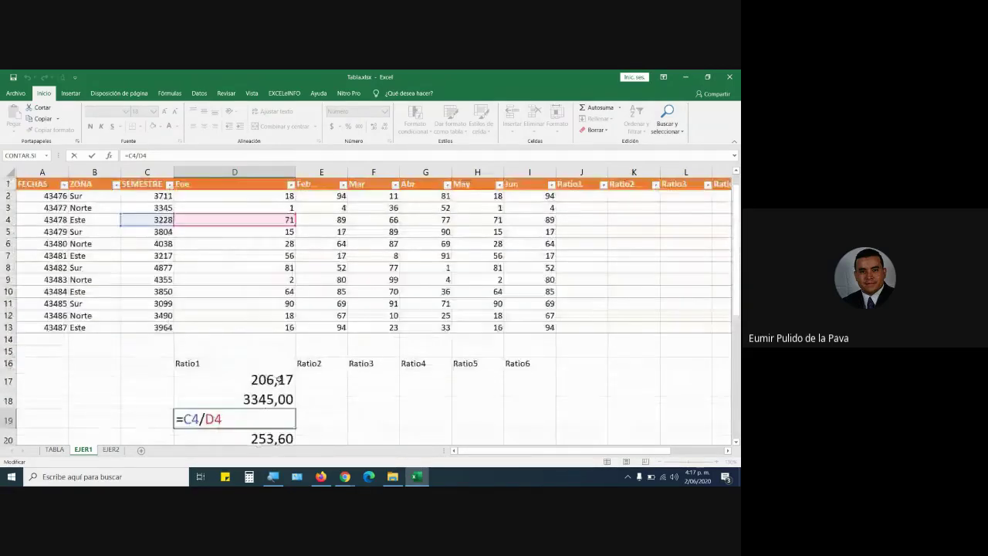
mouse_move(345, 477)
click(380, 423)
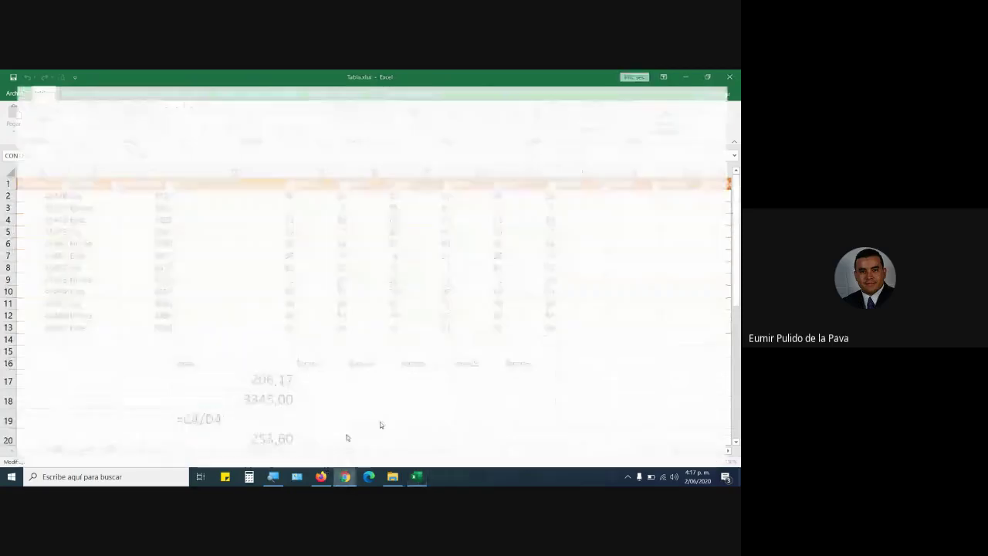
click(457, 329)
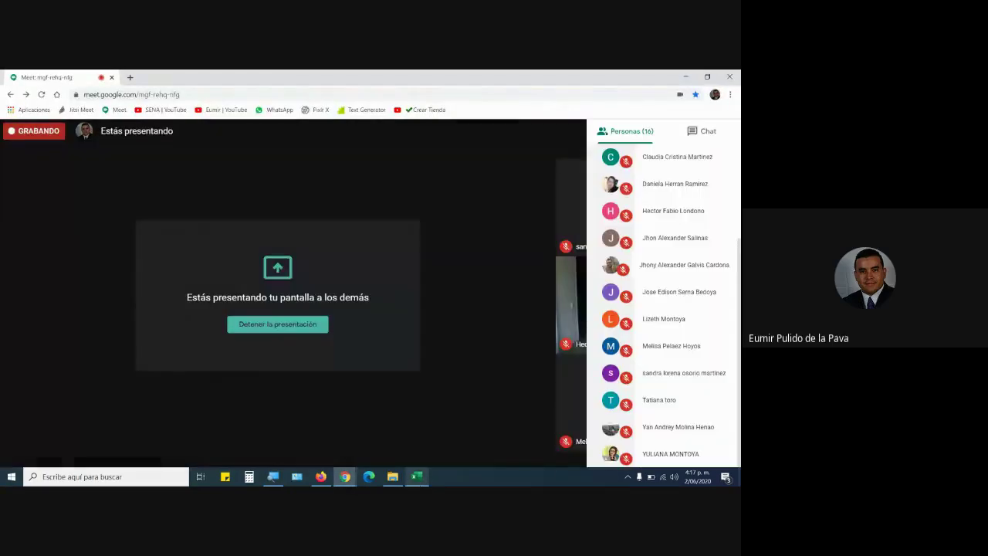
click(417, 476)
click(275, 380)
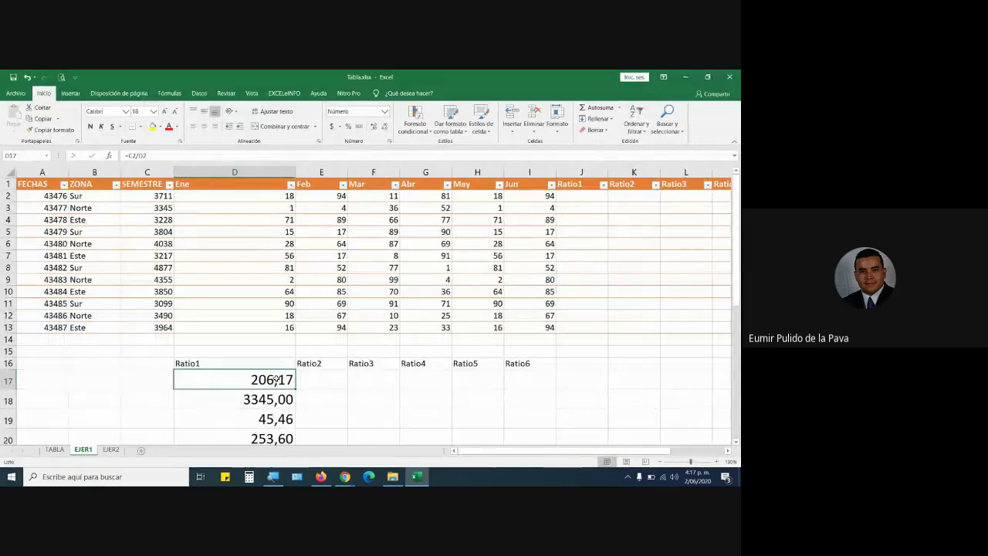
drag(295, 389, 544, 388)
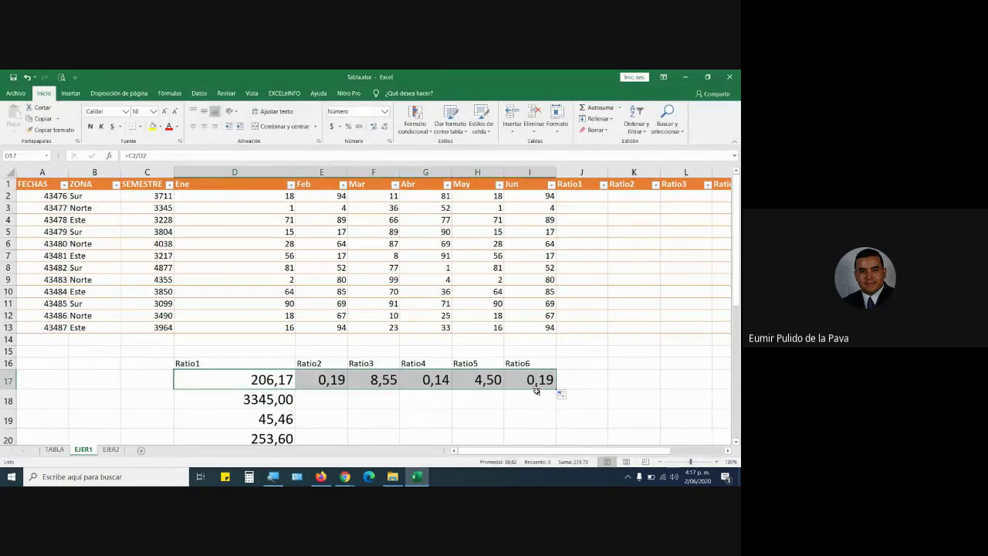
Check the relative formulas =D2/E2 and =E2/F2 in E17 and F17, then reopen D17's formula.
click(318, 381)
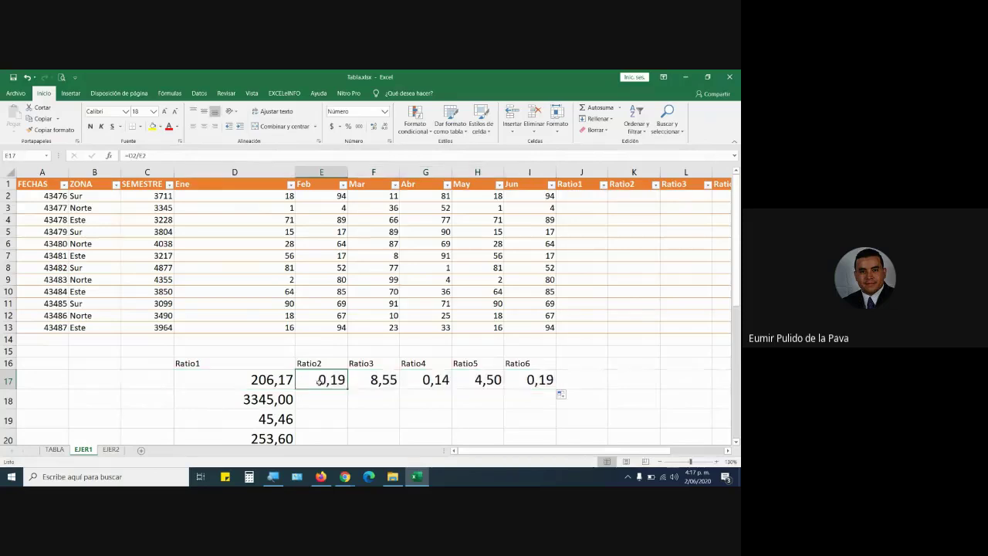
double_click(319, 381)
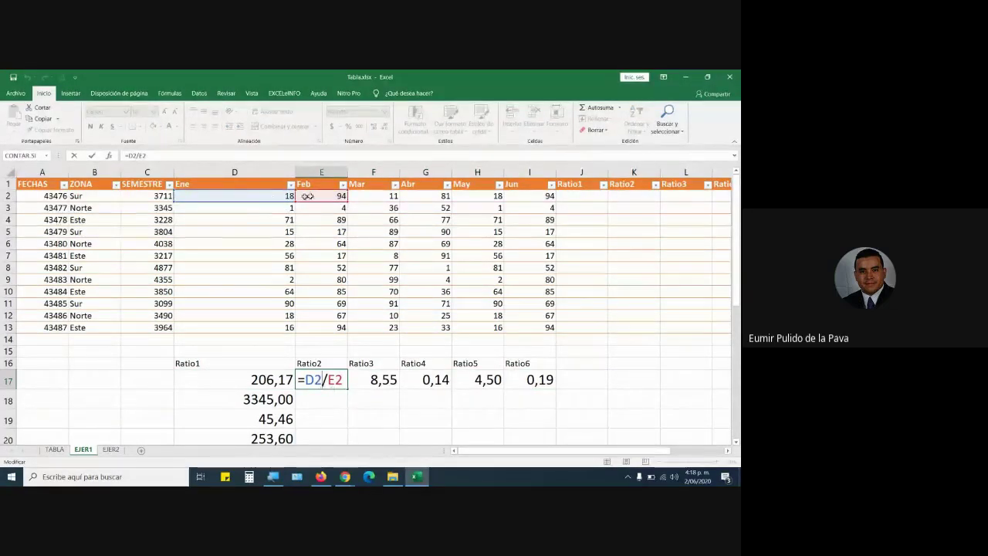
key(ctrl+Return)
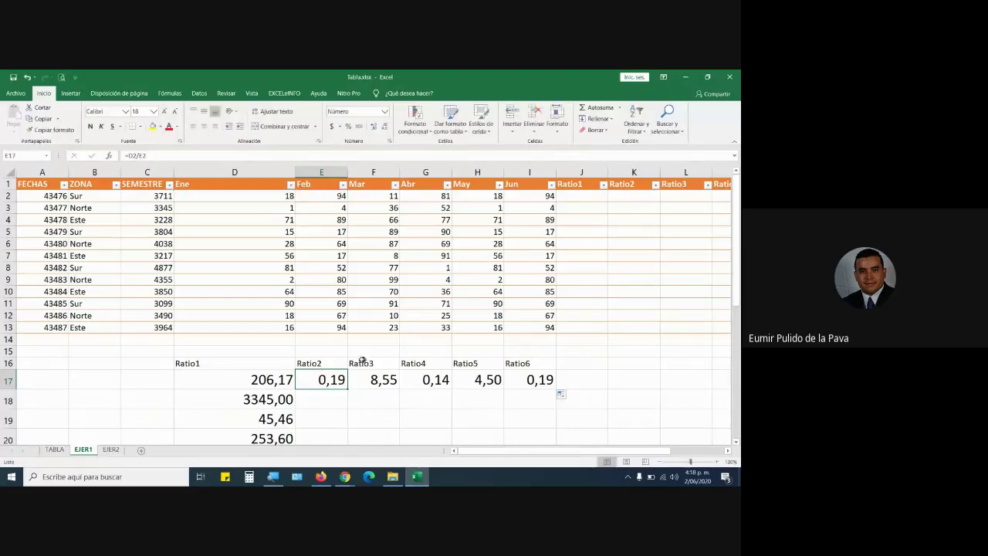
double_click(372, 378)
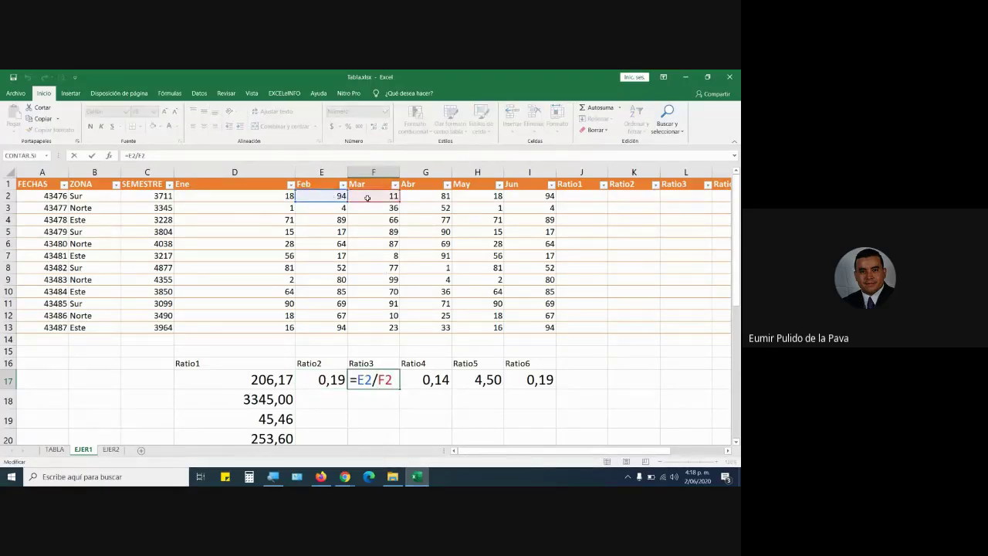
key(ctrl+Return)
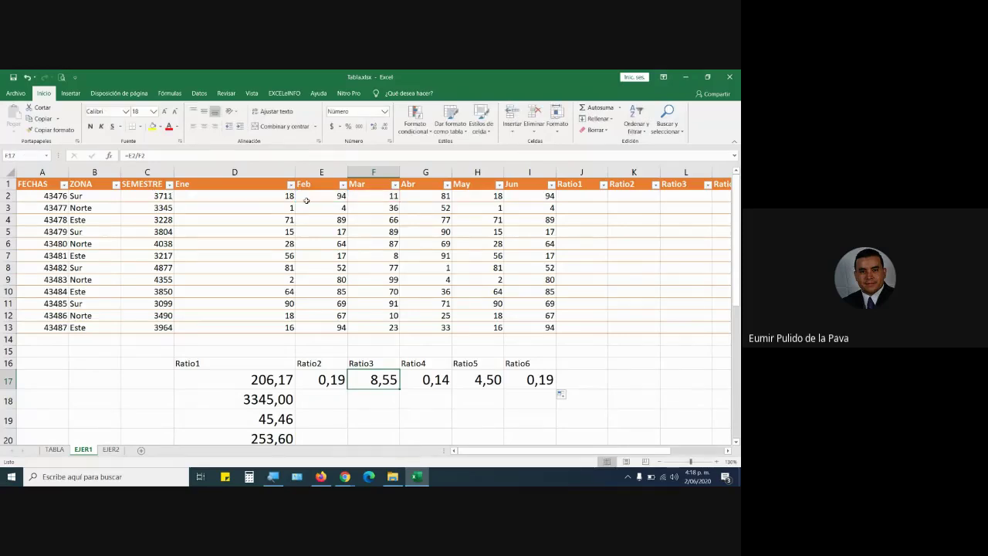
click(154, 194)
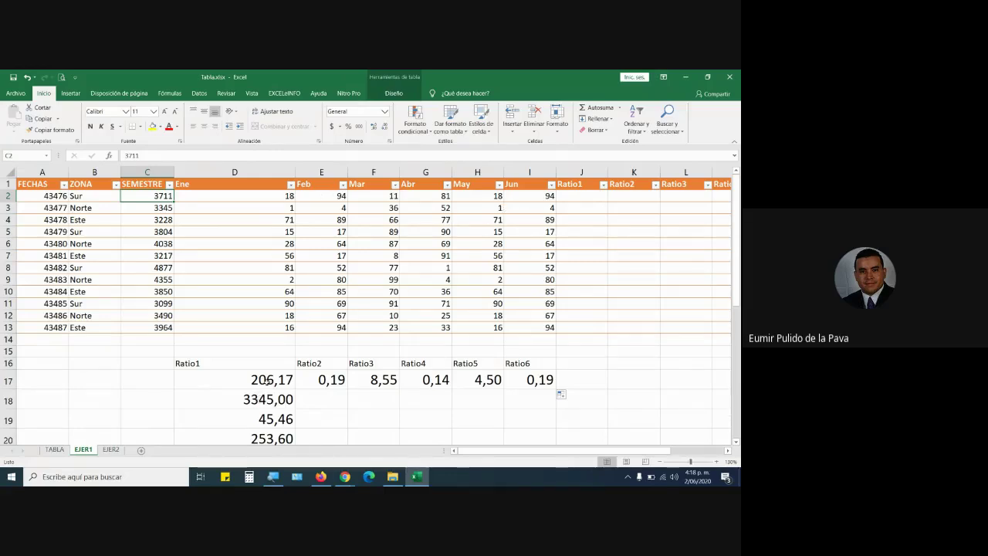
double_click(267, 381)
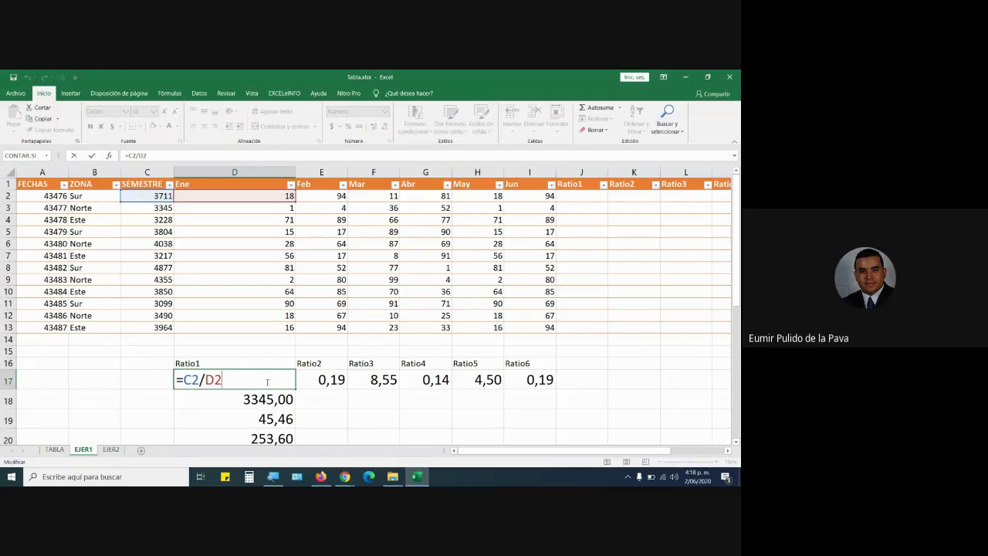
Change D17 to =$C$2/D2 with an absolute C2 and refill it down to D28.
click(199, 379)
key(F4)
key(F4)
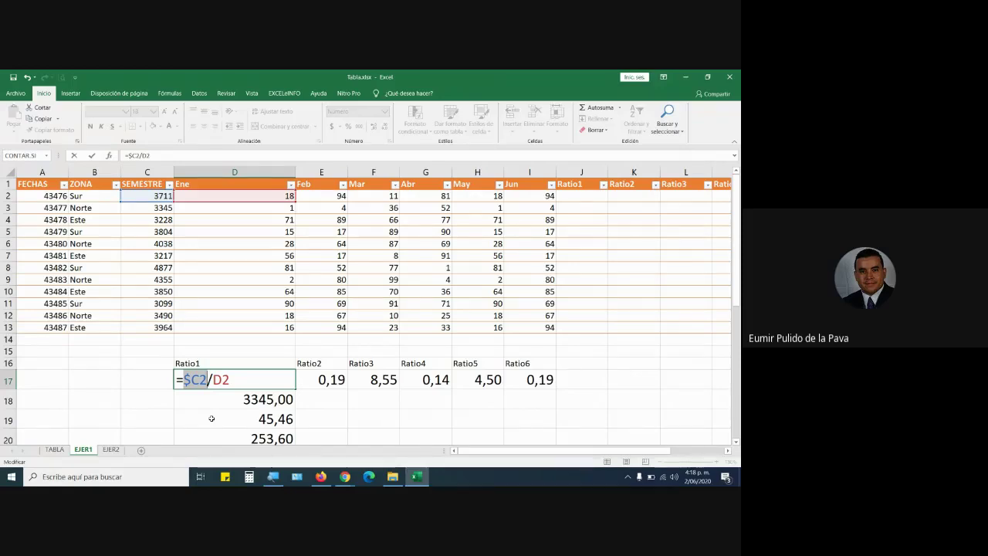
key(F4)
key(F4)
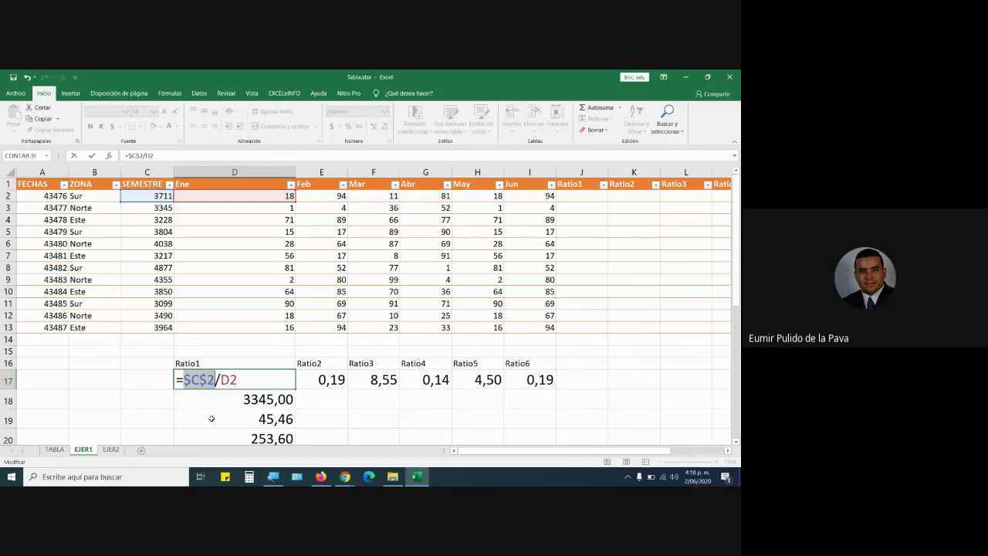
key(Return)
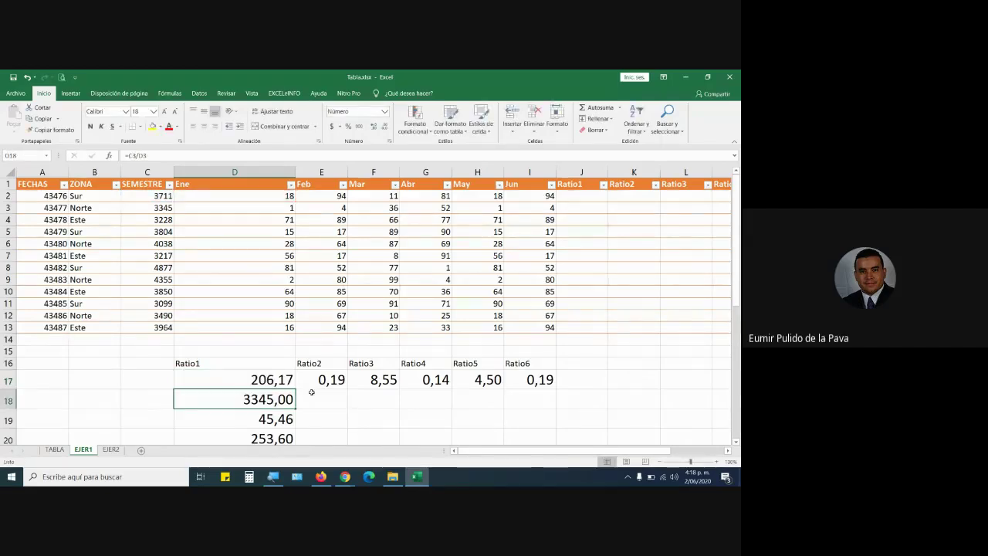
key(Up)
scroll(294, 355, down, 2)
mouse_move(286, 319)
mouse_down()
mouse_move(293, 433)
mouse_move(294, 409)
mouse_up()
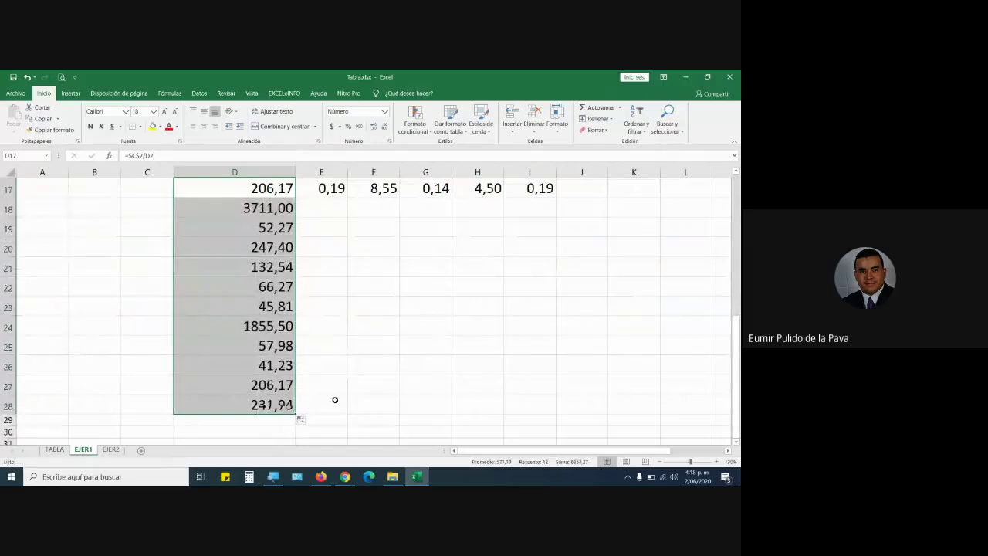
Review the $C$2 ratio formulas in D17, D18 and D19.
scroll(335, 399, up, 3)
click(178, 295)
double_click(178, 295)
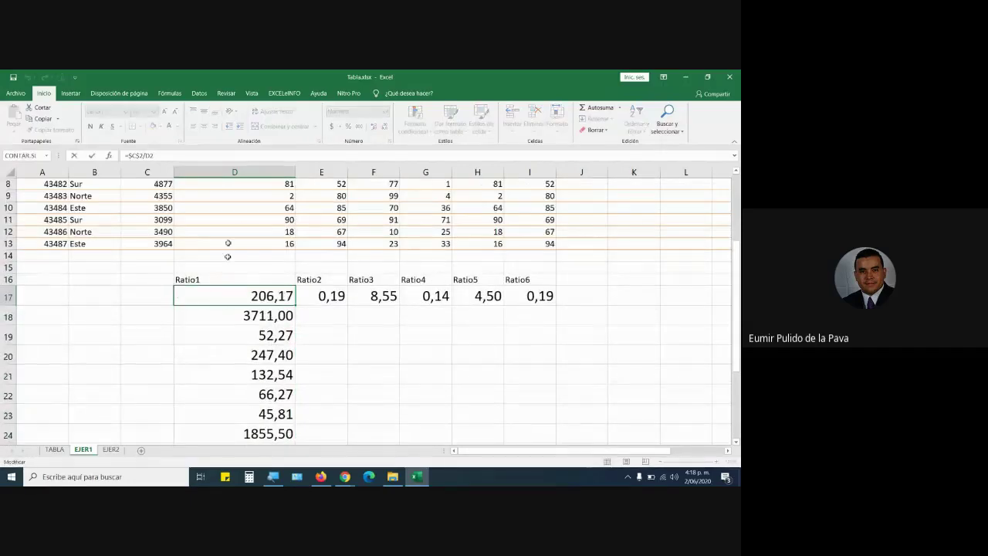
scroll(228, 247, up, 3)
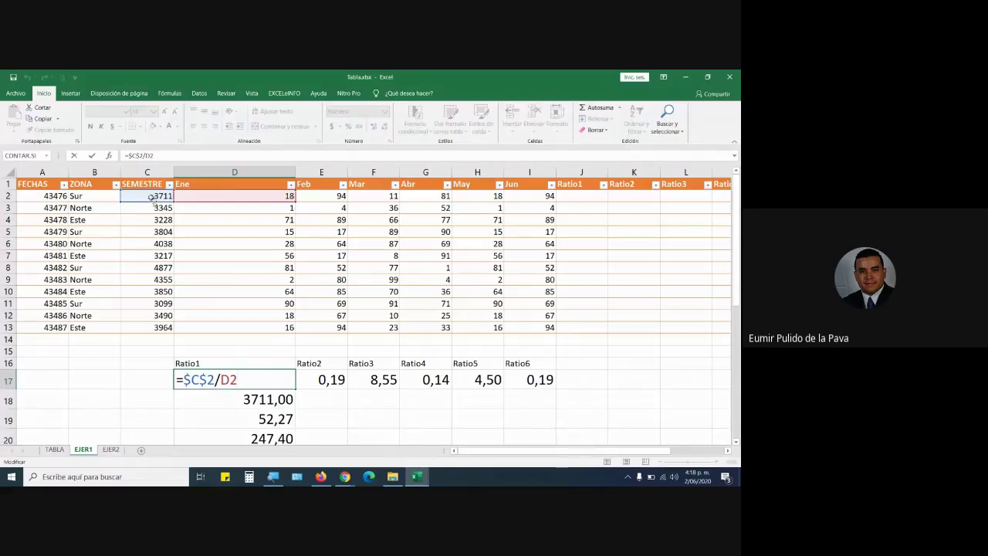
key(Return)
key(F2)
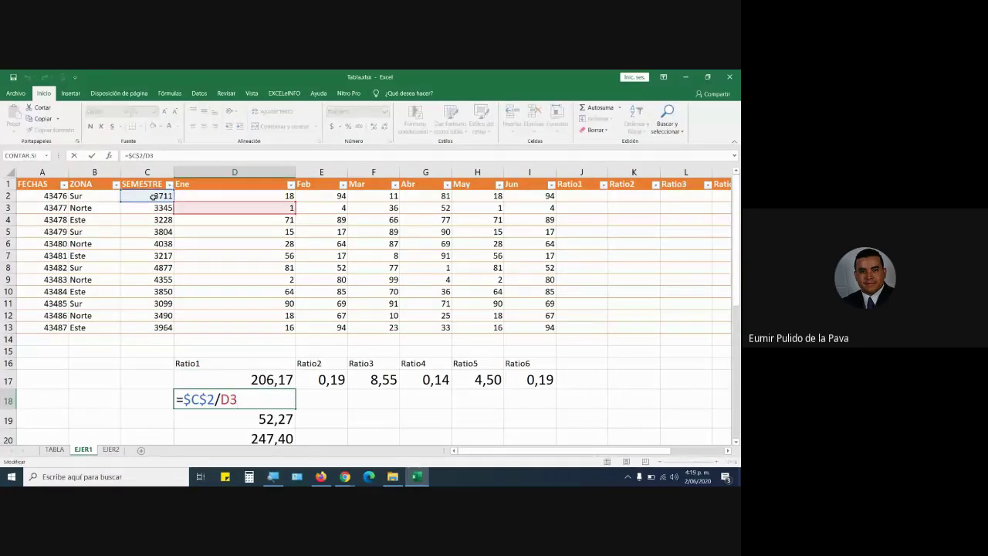
key(Return)
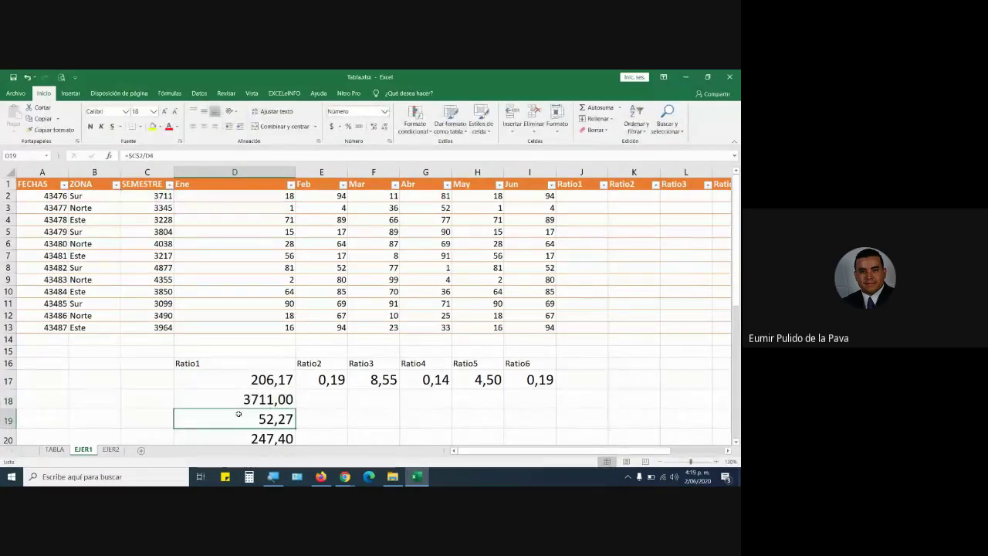
double_click(239, 415)
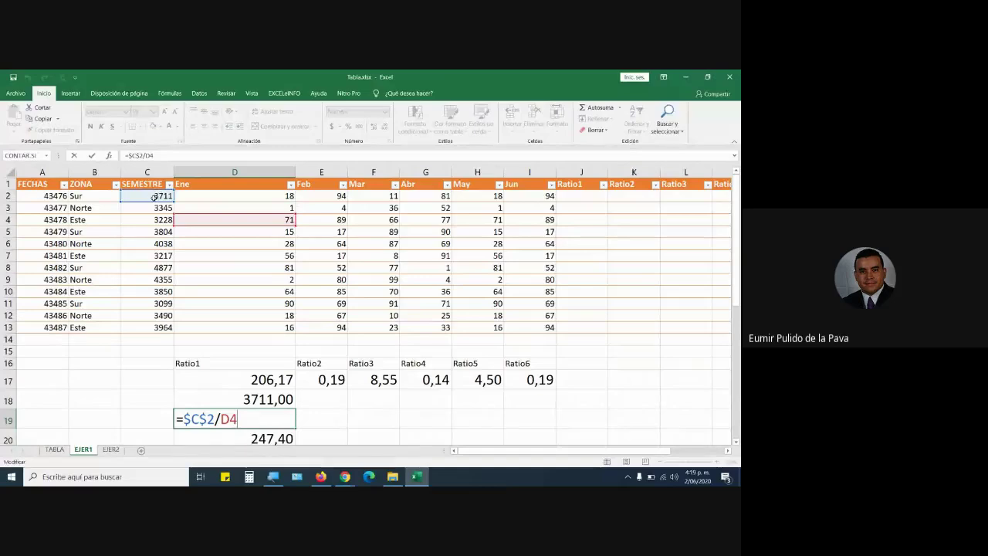
Switch D17's C2 reference to a row-locked form, copy it down column D, and check D18.
double_click(251, 380)
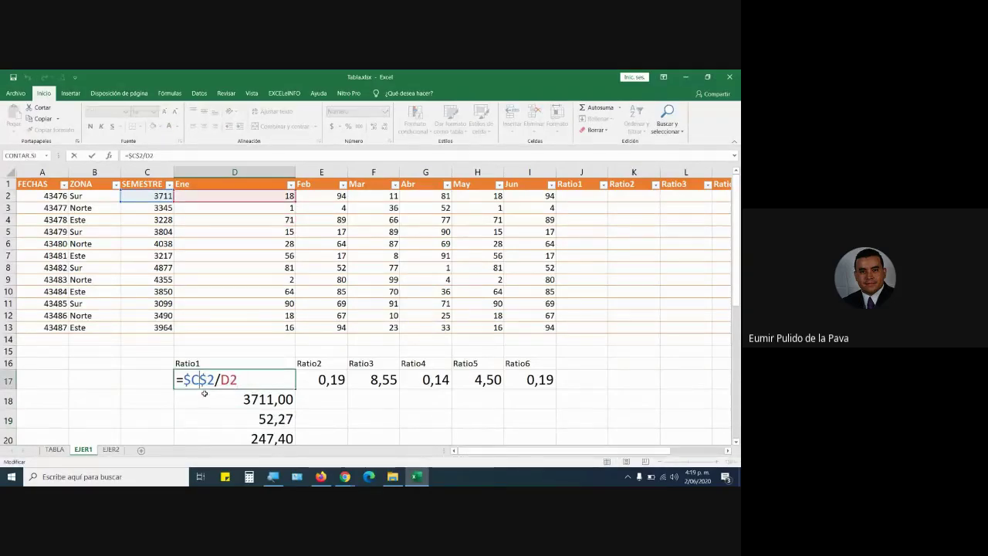
key(F4)
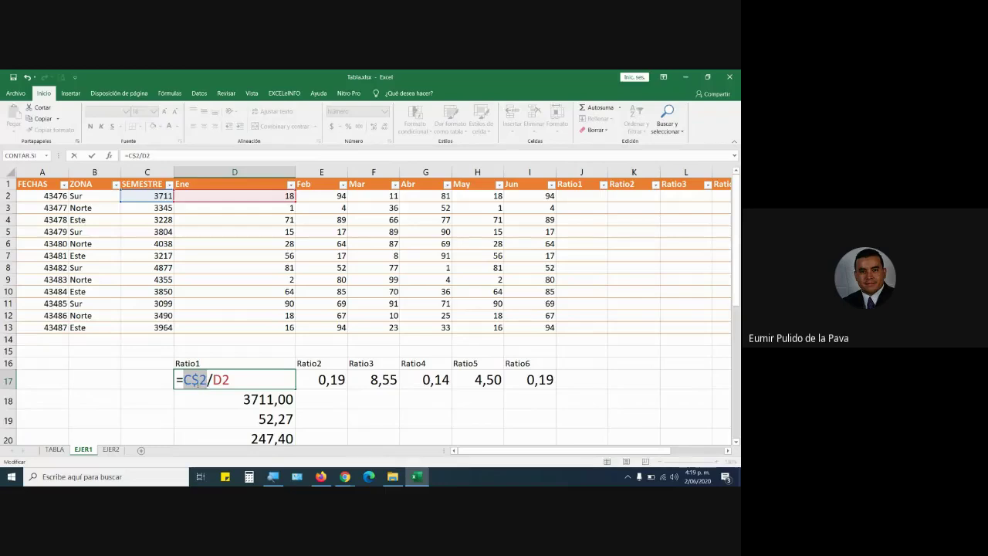
key(ctrl+Return)
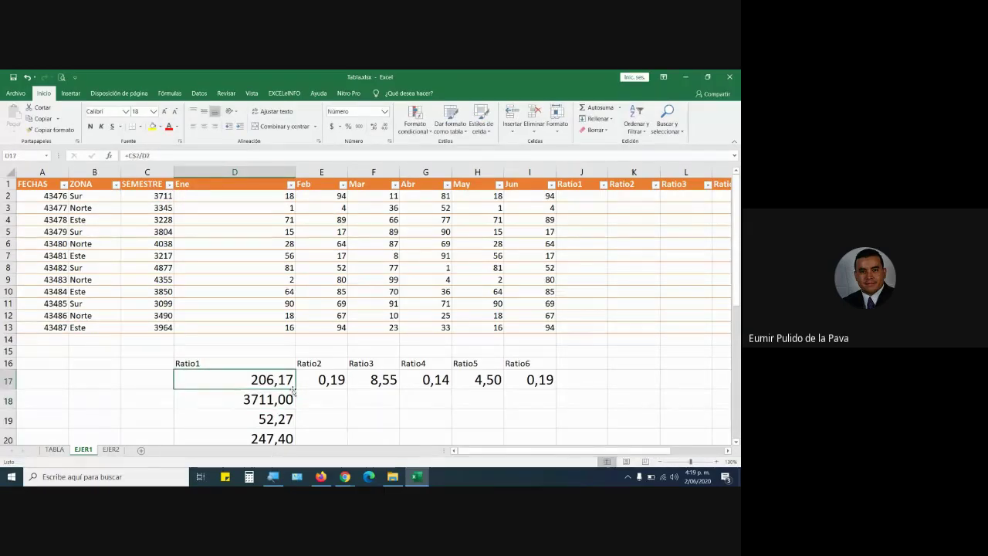
drag(294, 388, 300, 417)
scroll(324, 329, up, 4)
click(261, 362)
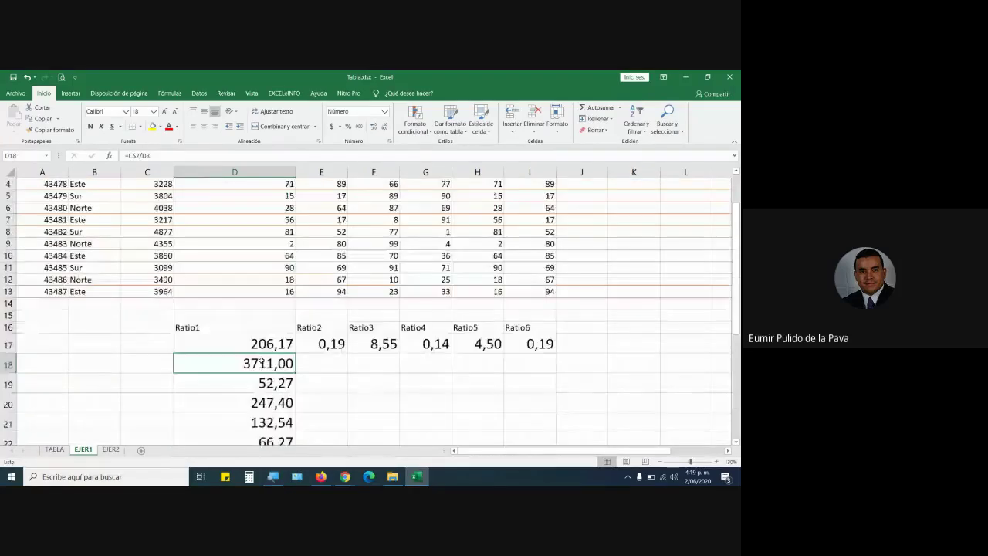
key(F2)
scroll(254, 235, up, 1)
scroll(254, 235, up, 1)
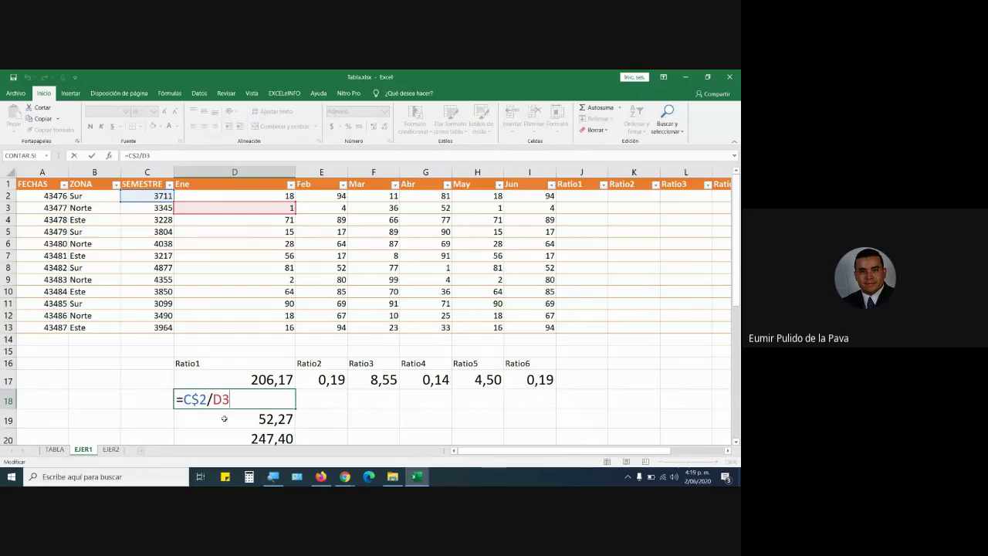
Set D17 to =$C2/D2, locking only column C, still showing 206,17.
double_click(202, 379)
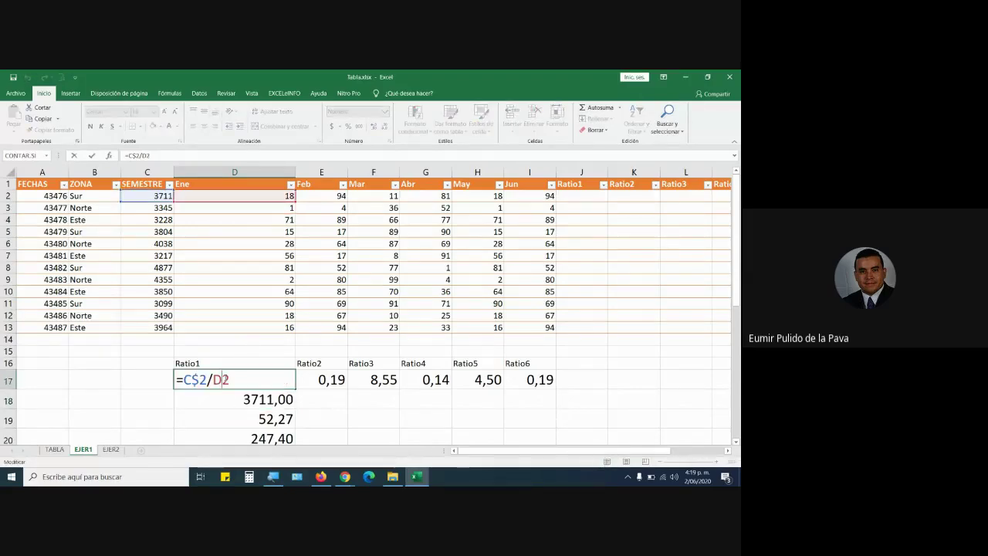
key(F4)
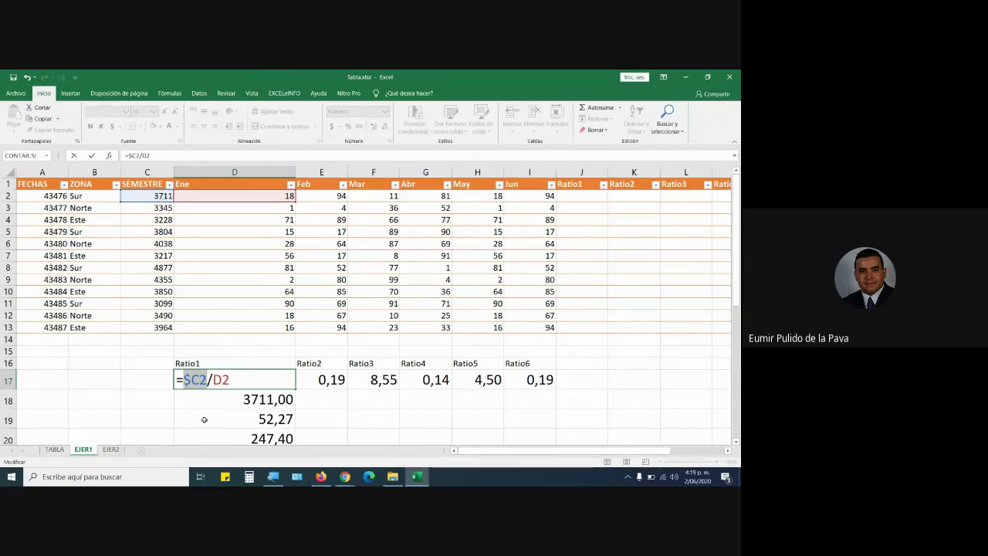
key(Return)
click(269, 380)
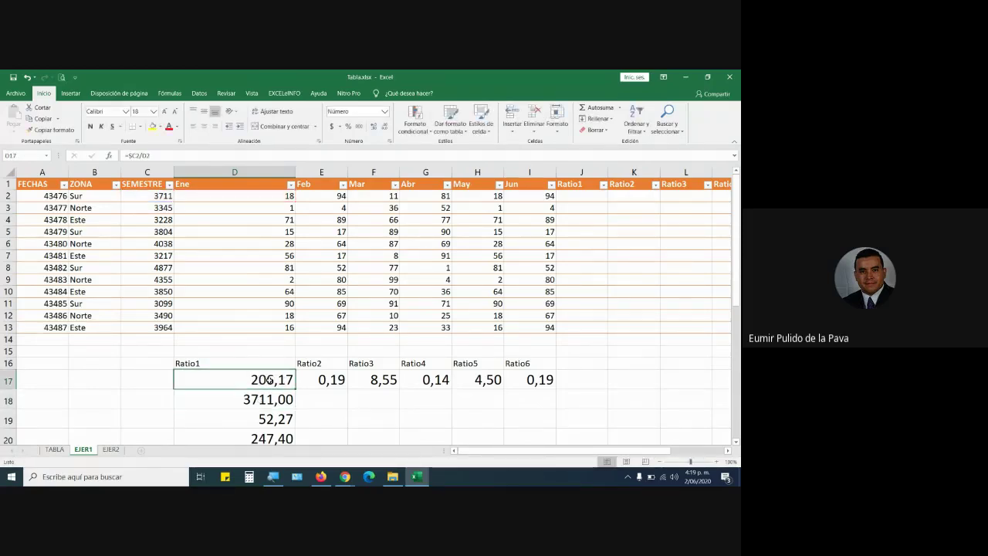
Fill =$C2/D2 down to D28 and check the copies in D18 through D21.
drag(296, 392, 286, 417)
scroll(278, 328, up, 3)
double_click(276, 328)
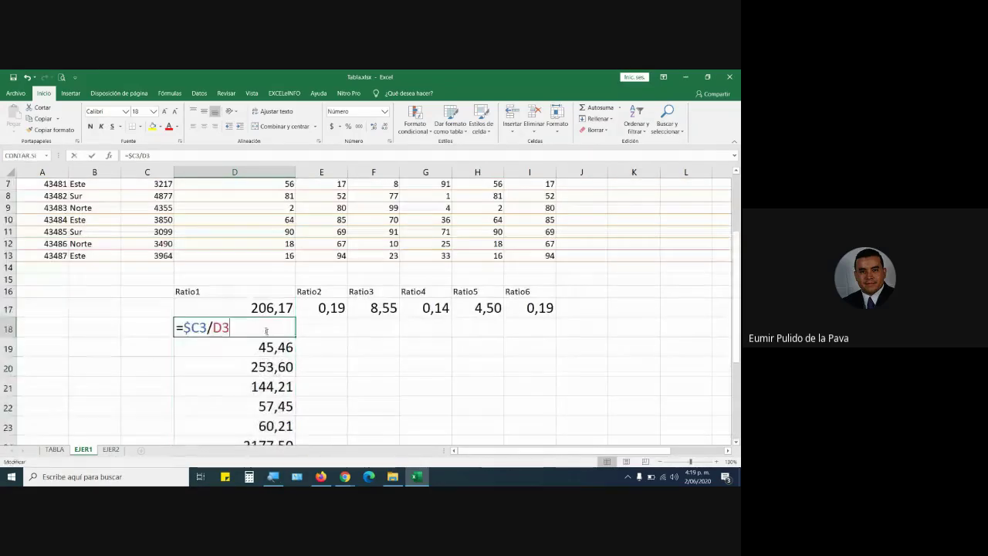
scroll(231, 295, up, 2)
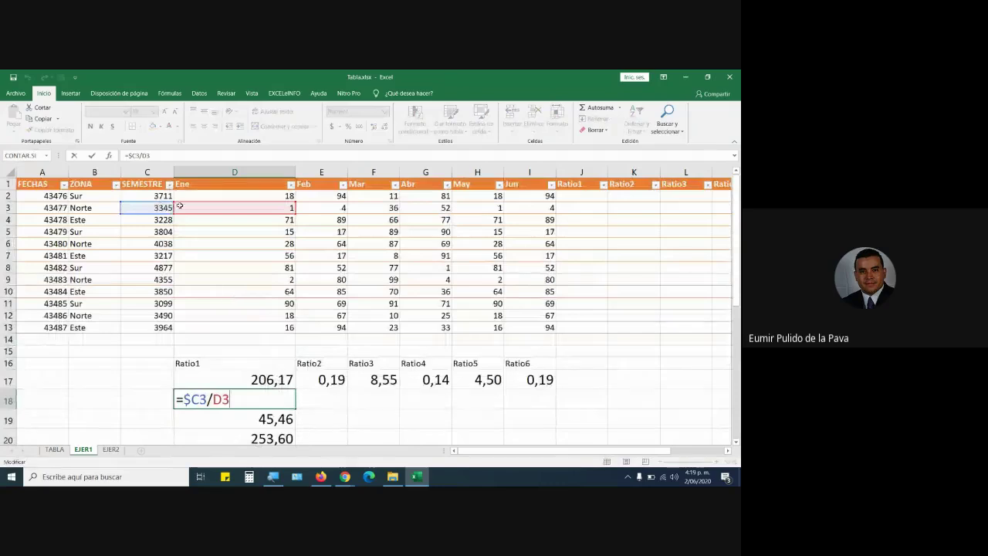
key(Return)
double_click(220, 420)
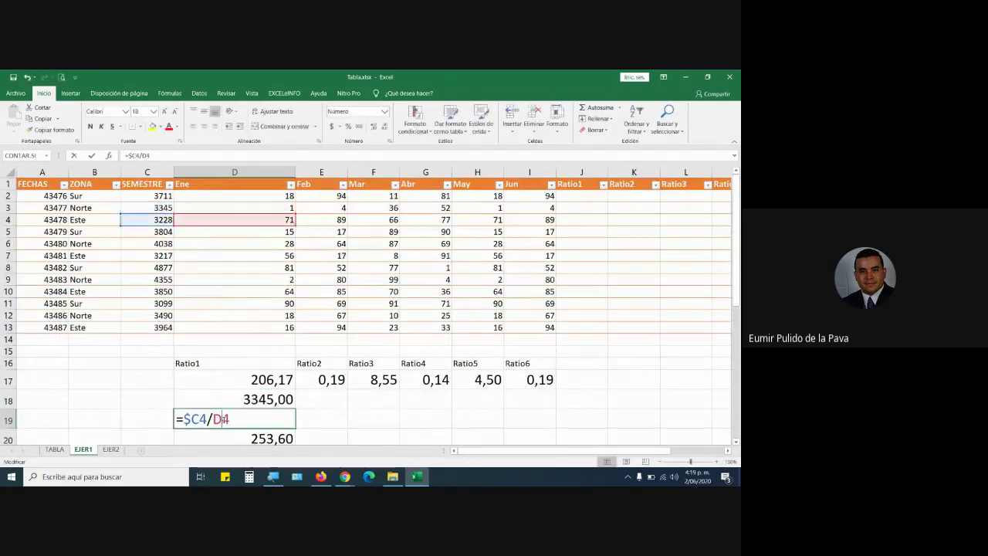
key(Return)
scroll(223, 430, down, 1)
double_click(232, 403)
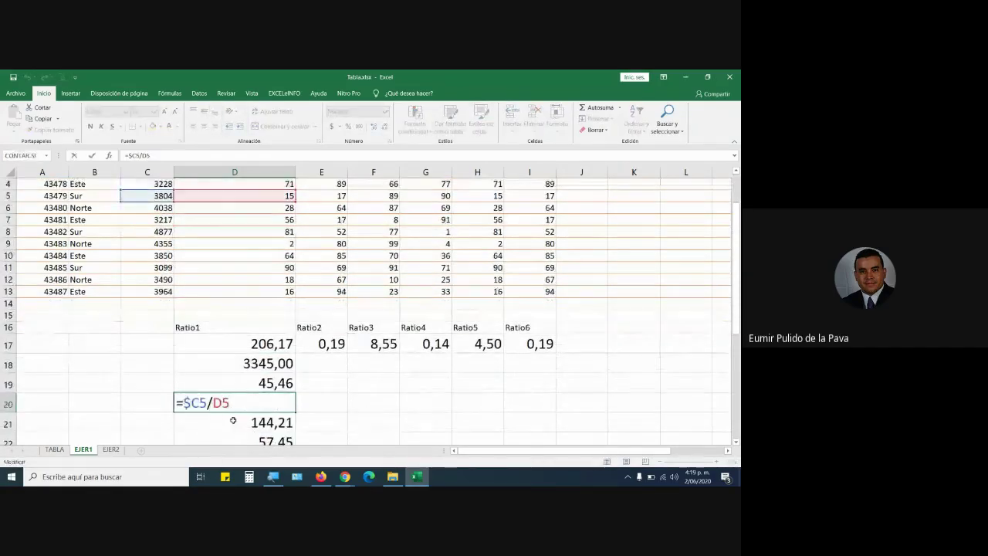
key(Return)
double_click(233, 422)
Copy D17's formula across to I17 and inspect the results in E17, F17 and G17.
click(263, 347)
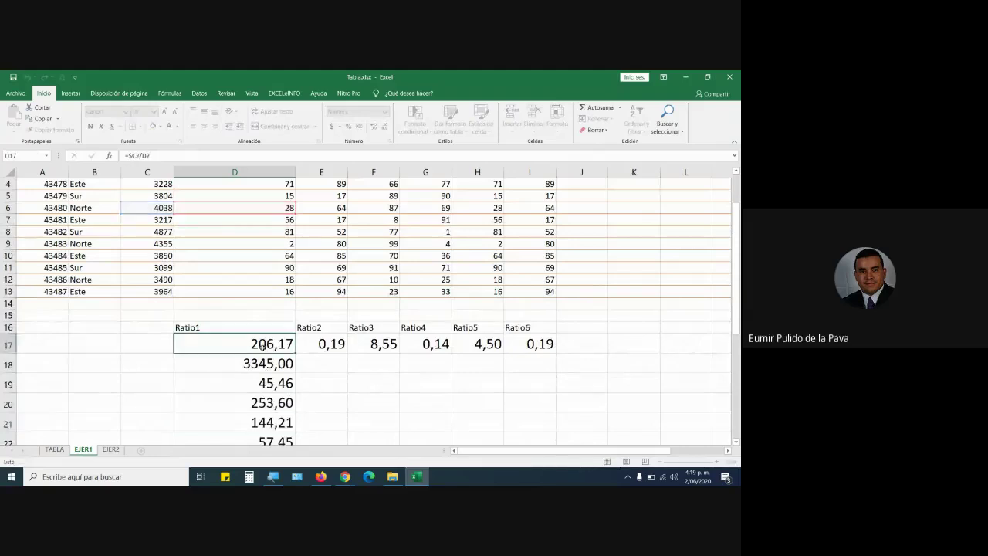
drag(296, 353, 555, 350)
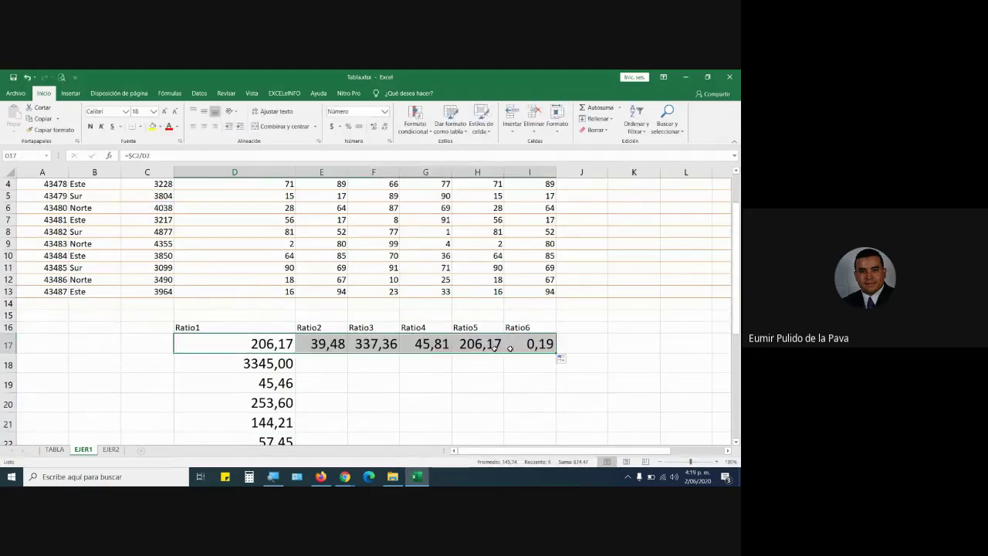
double_click(329, 342)
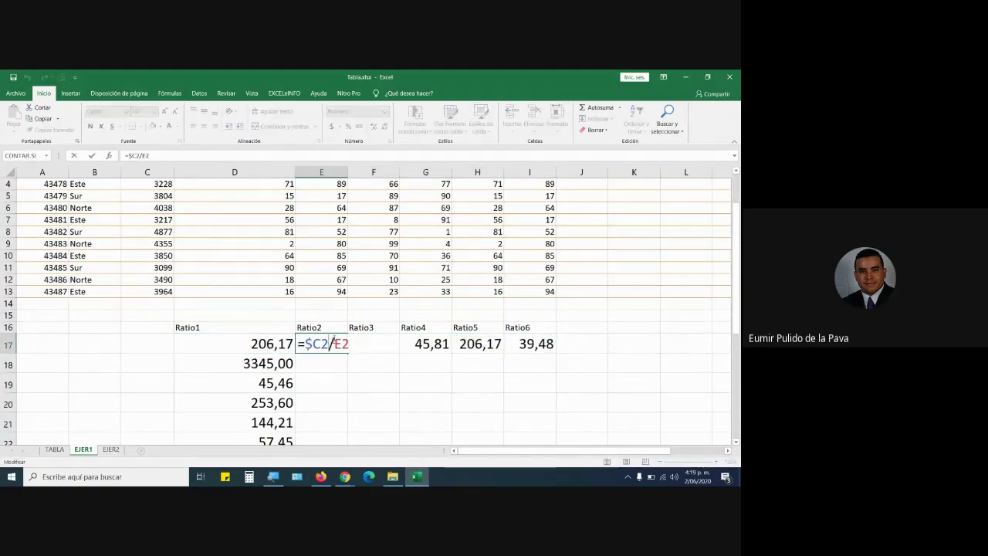
scroll(336, 339, up, 1)
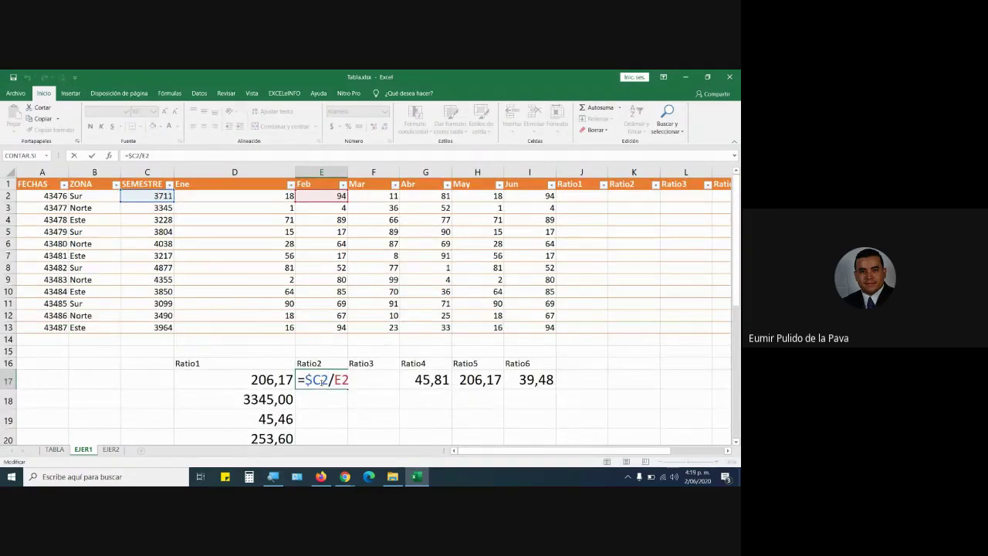
key(Escape)
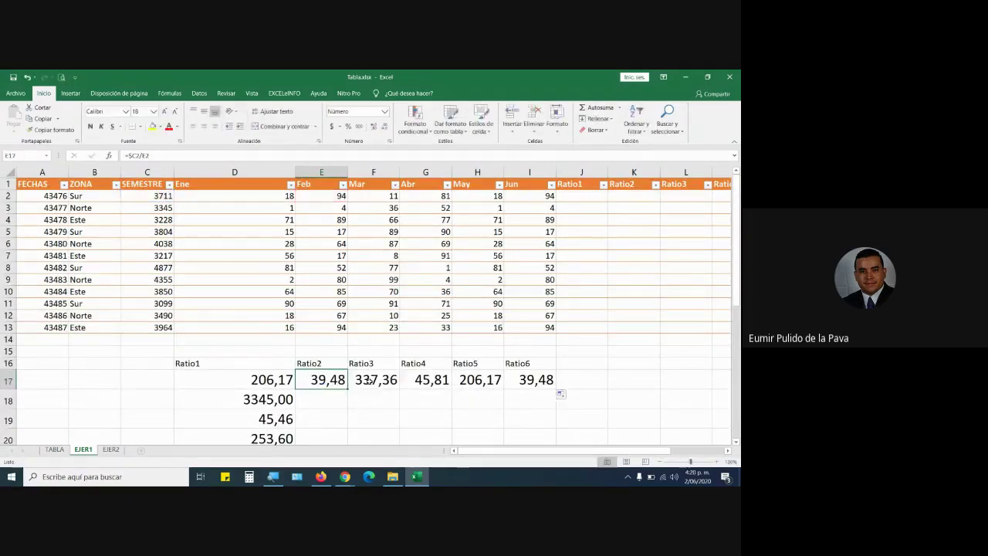
double_click(369, 380)
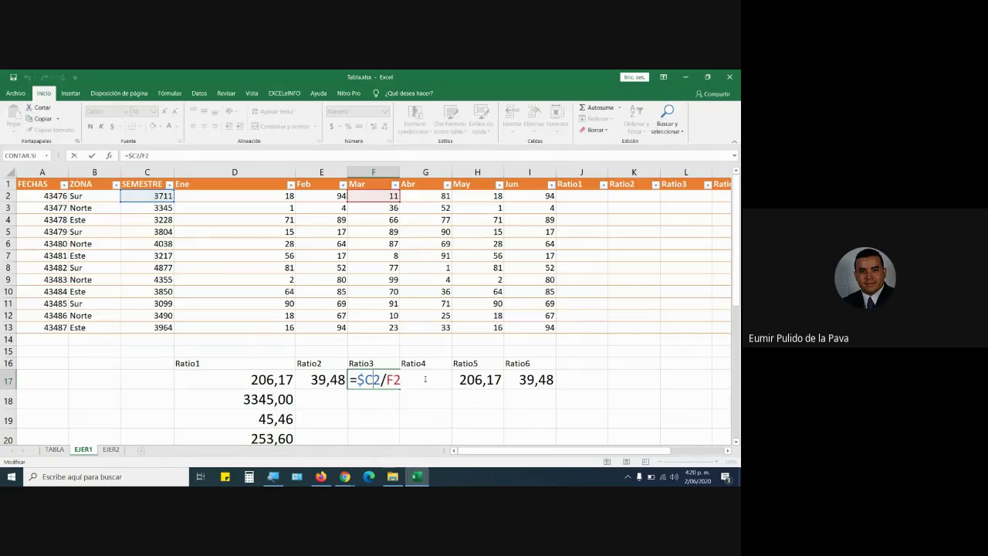
key(Escape)
double_click(424, 379)
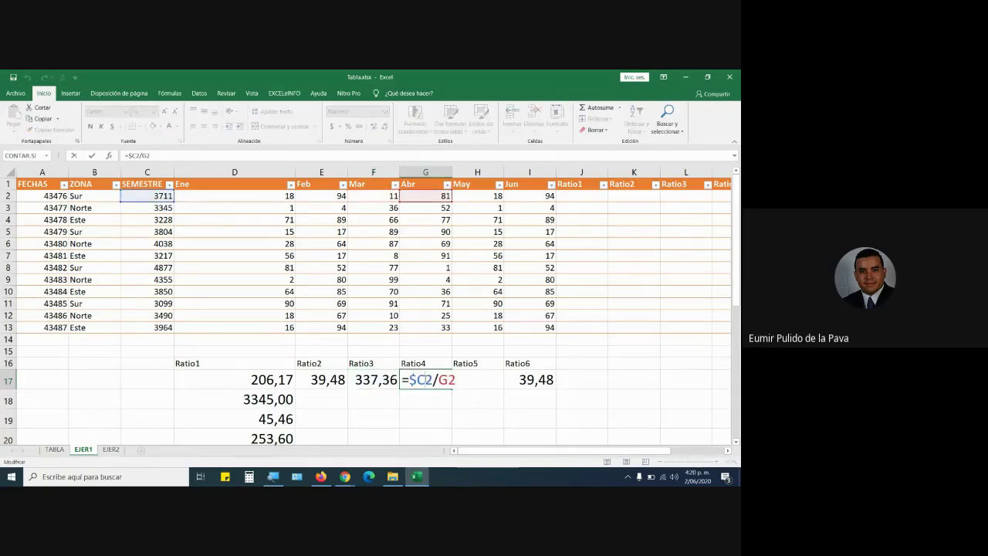
key(Return)
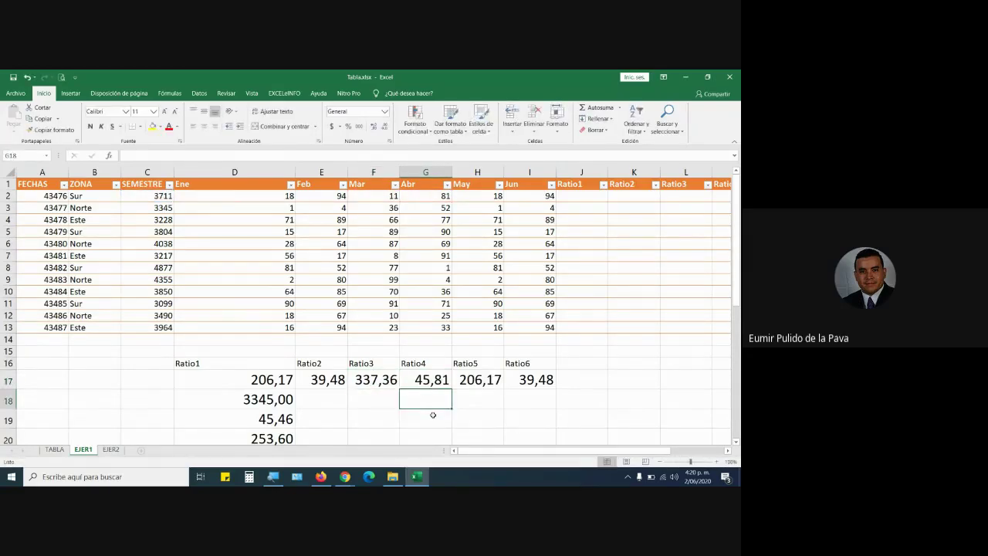
Fill the row 17 ratios down to row 28 and autofit columns G and H.
drag(232, 379, 541, 379)
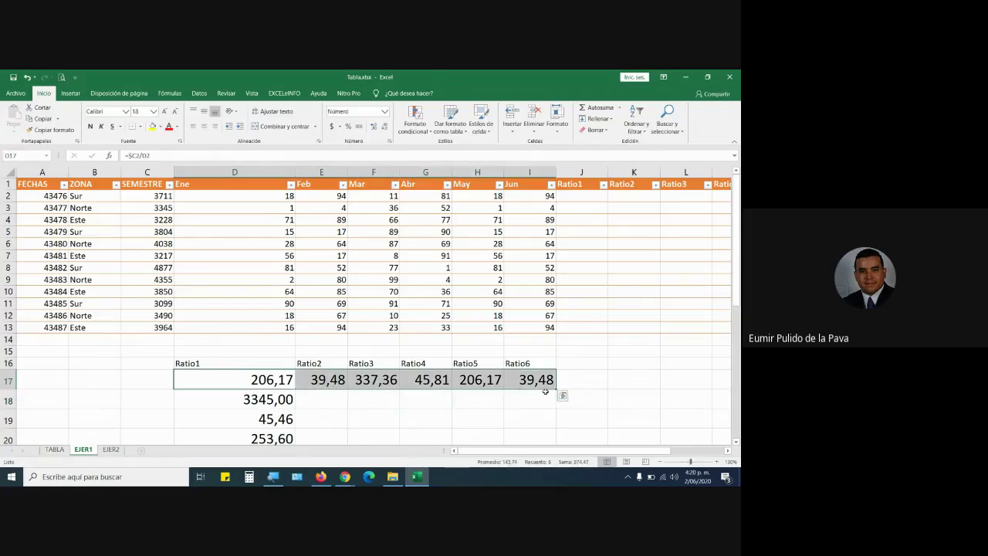
scroll(560, 393, down, 3)
drag(557, 280, 560, 419)
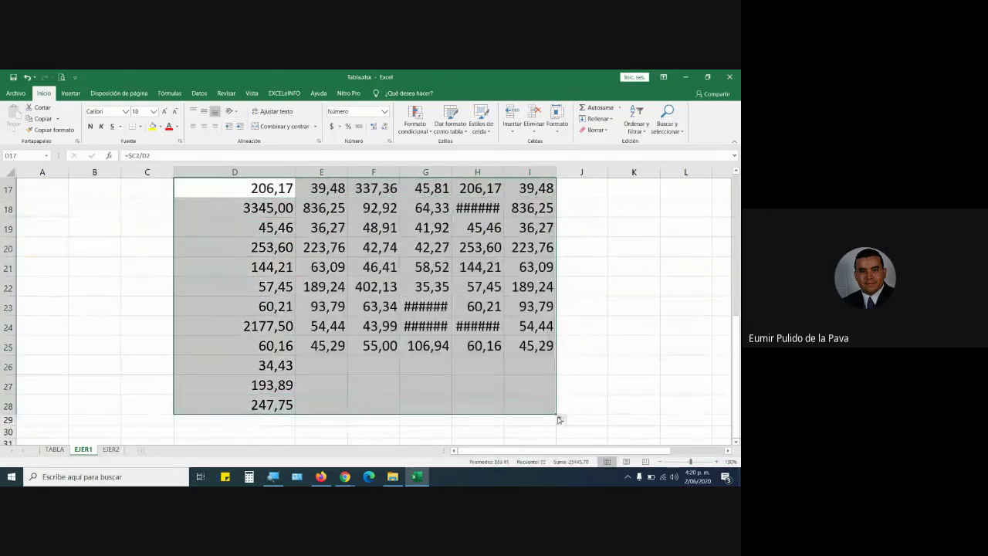
double_click(451, 172)
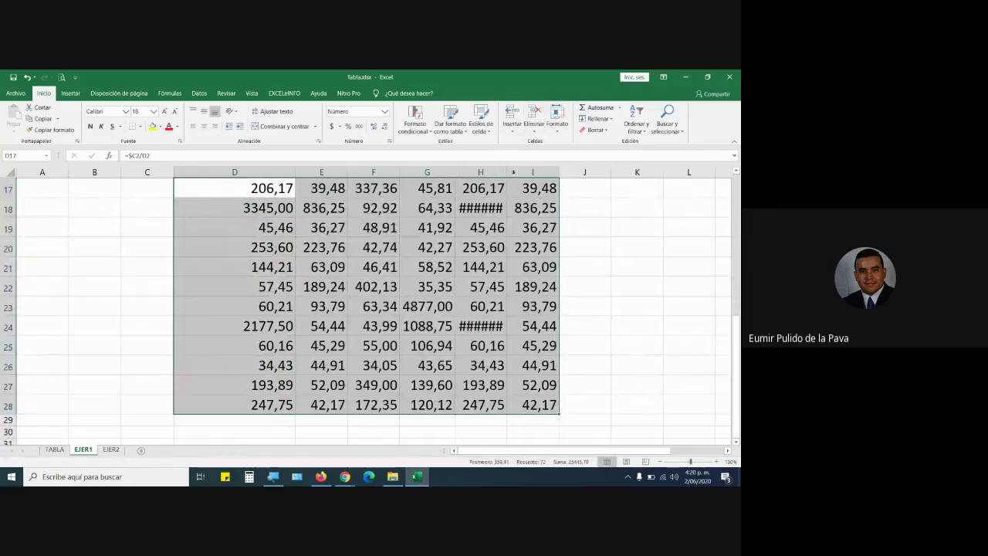
double_click(511, 172)
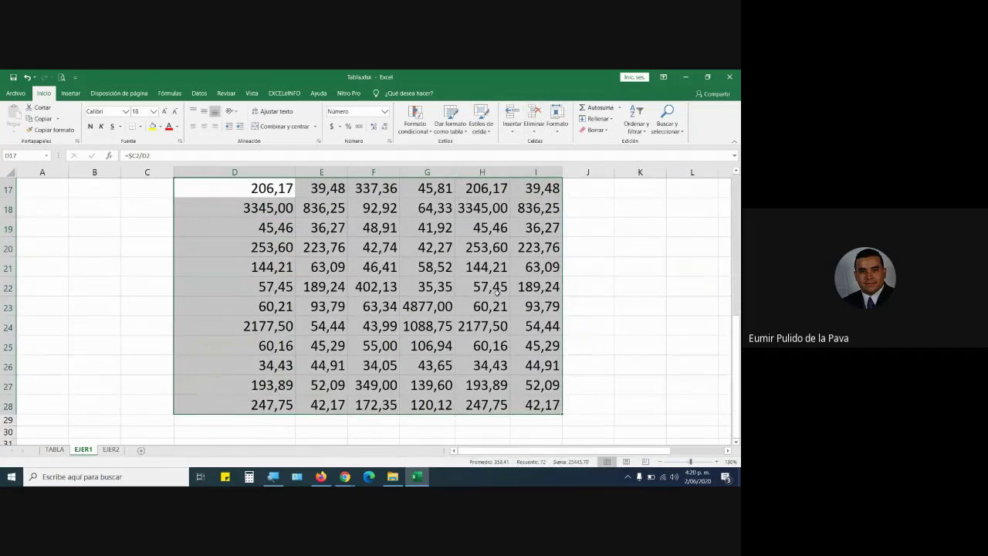
scroll(498, 291, up, 5)
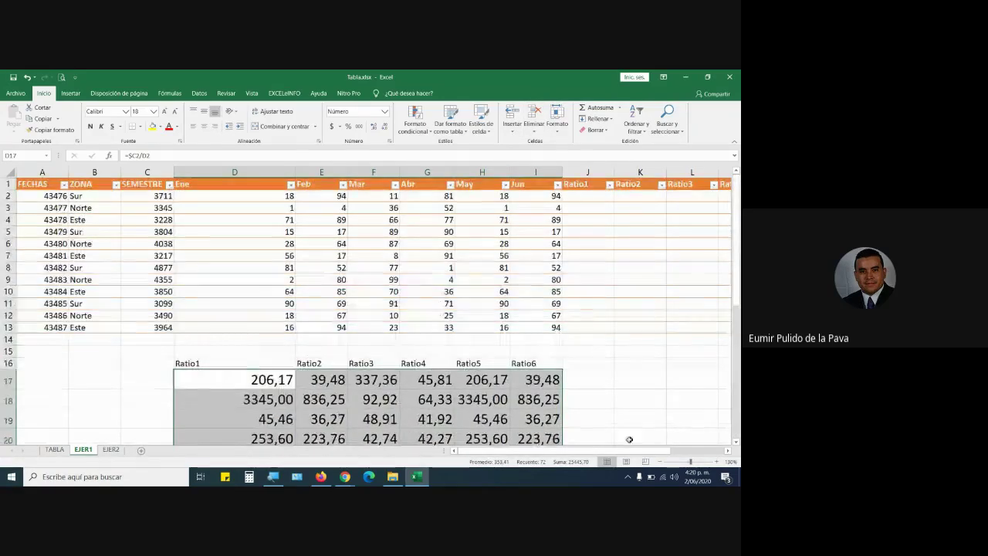
scroll(463, 394, down, 1)
Review D17's formula without changes, then select the empty Ratio1 cell J2 in the source table.
click(276, 345)
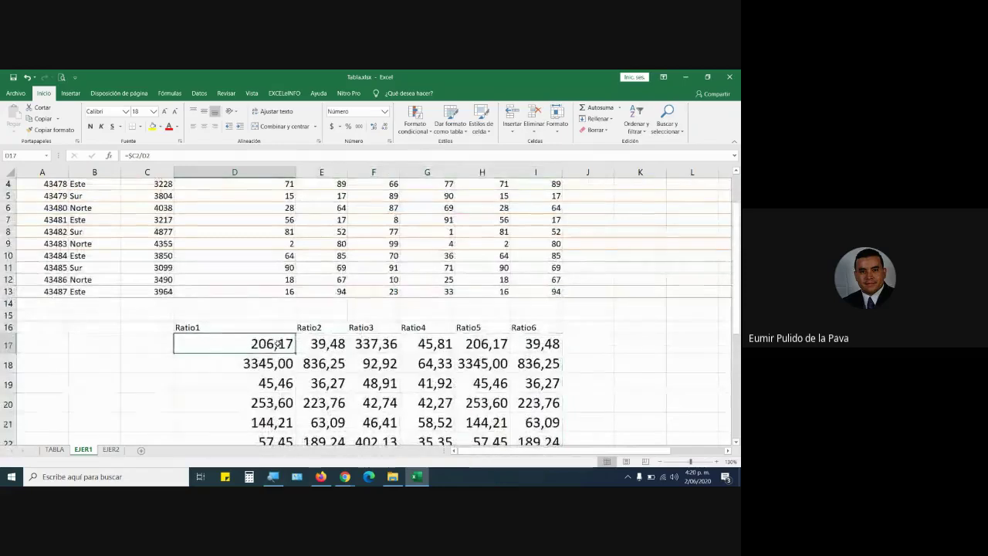
double_click(277, 345)
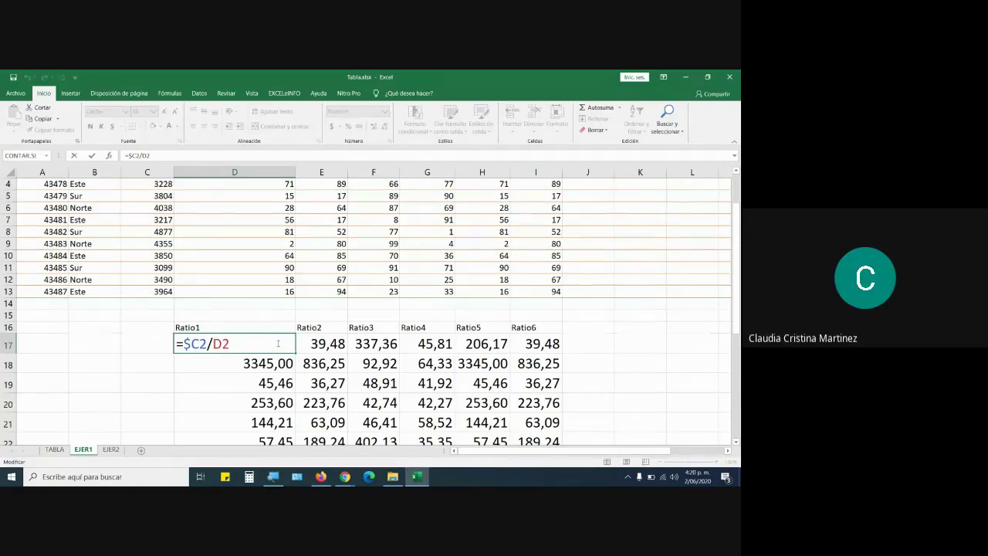
key(ctrl+Return)
scroll(571, 332, up, 1)
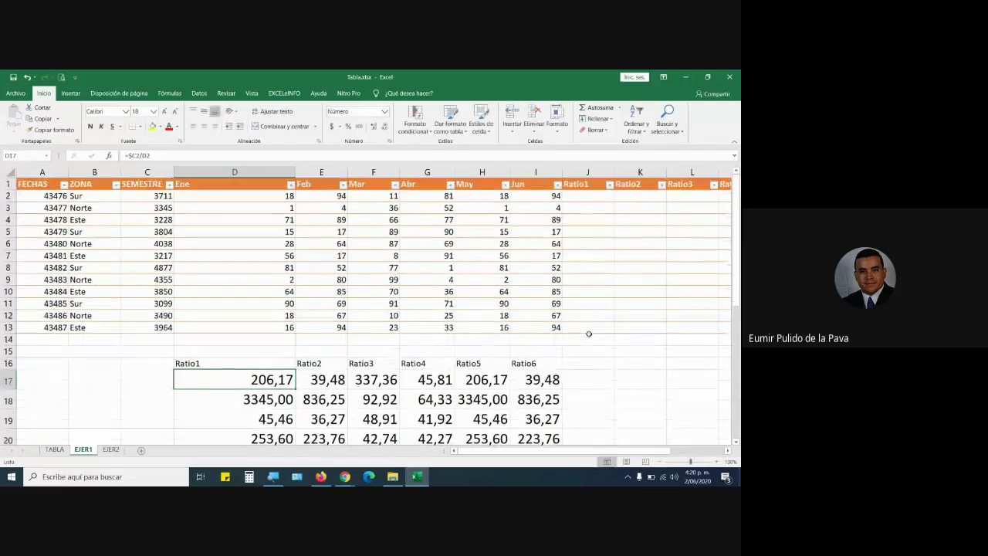
click(588, 196)
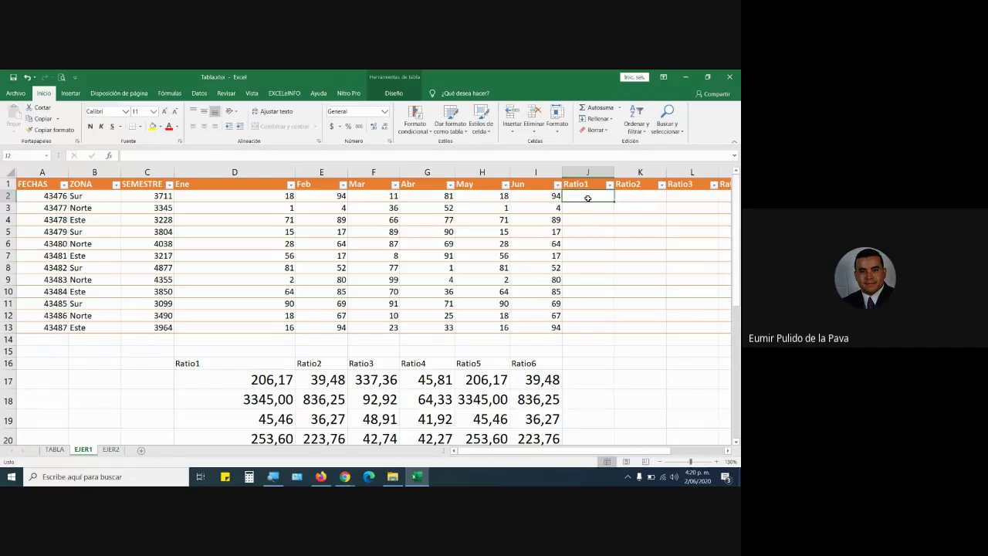
Select the J2:O13 range of the source table, then return to J2.
drag(629, 453, 681, 454)
drag(430, 196, 693, 326)
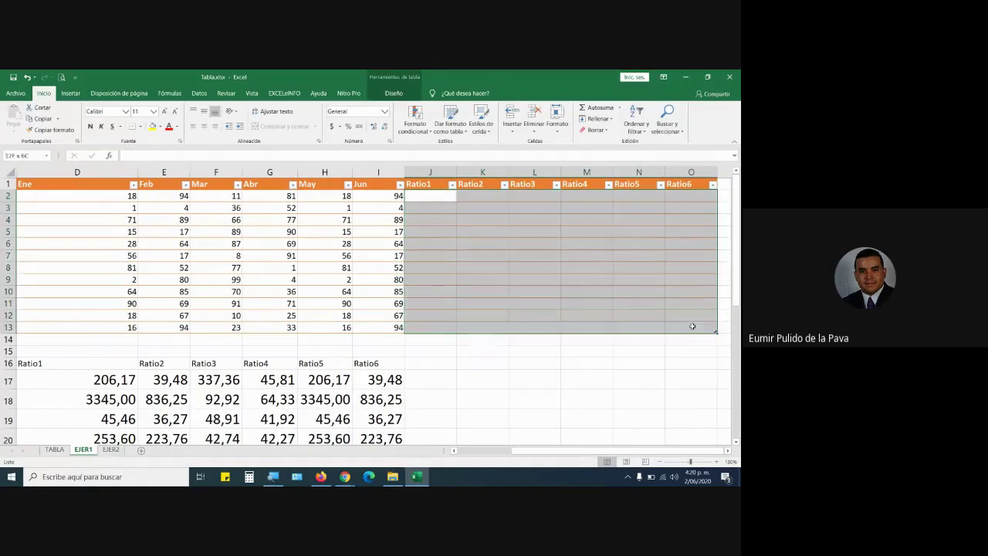
click(440, 195)
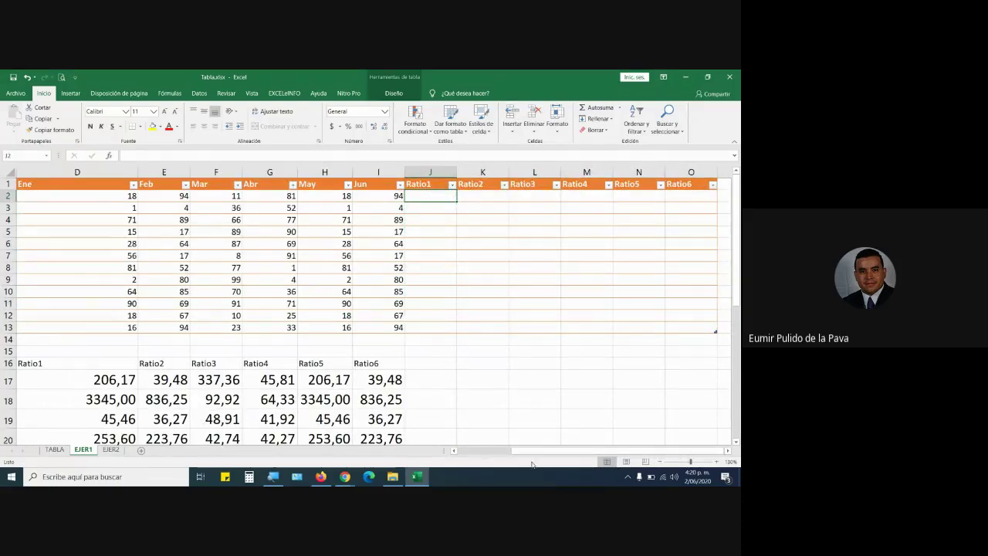
drag(516, 452, 494, 452)
Point out C2 (3711), D2 (18) and the empty Ratio cells J2, K2, L2, then open D17's =$C2/D2 formula.
click(147, 196)
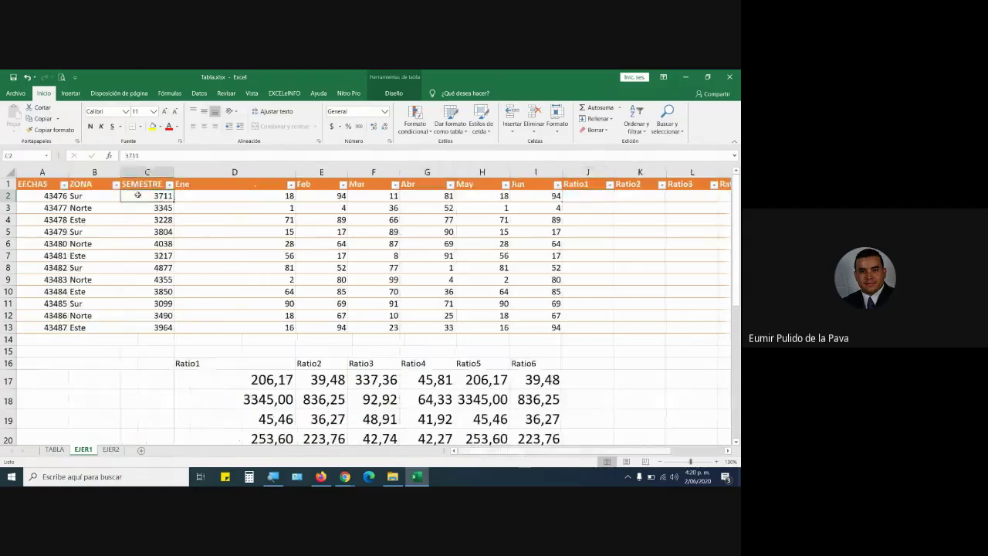
click(231, 198)
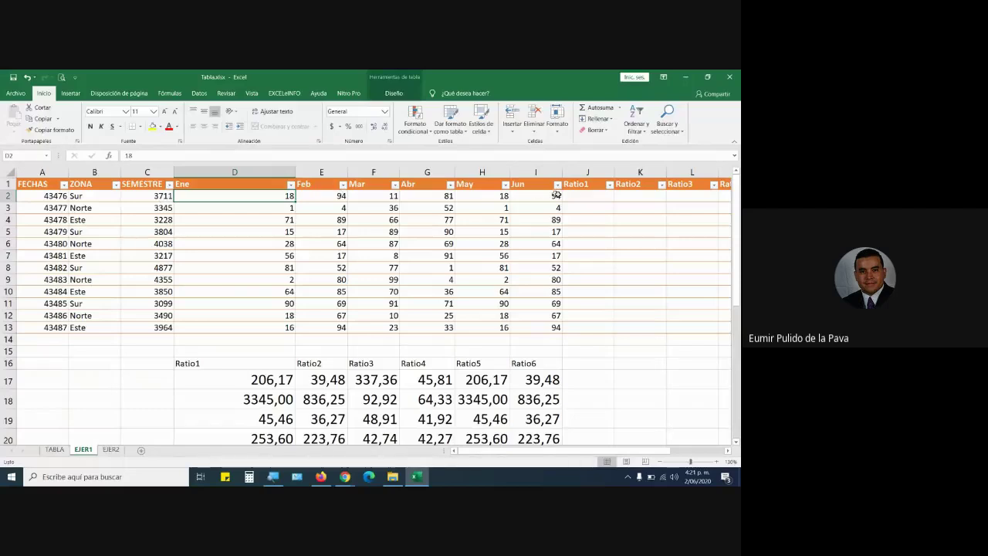
click(584, 197)
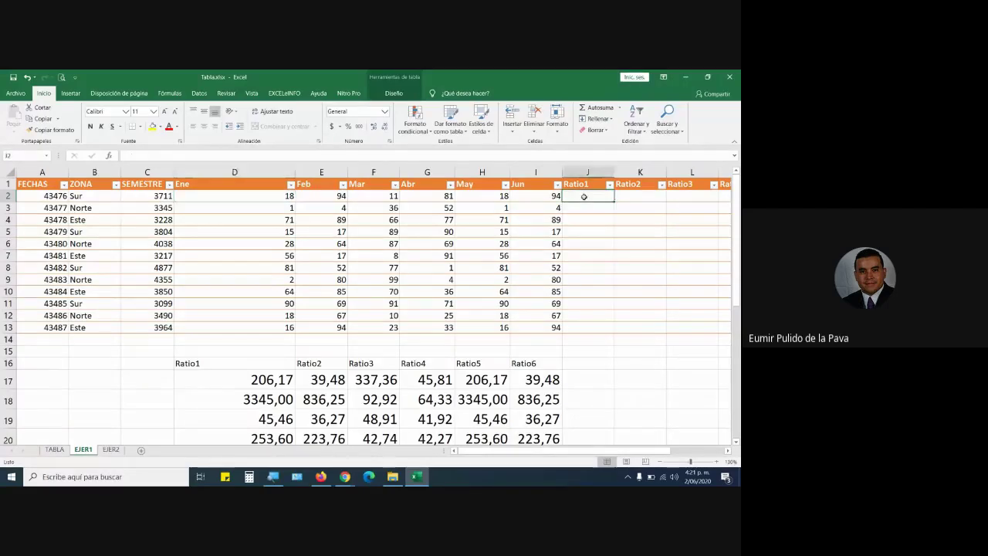
click(272, 198)
click(598, 203)
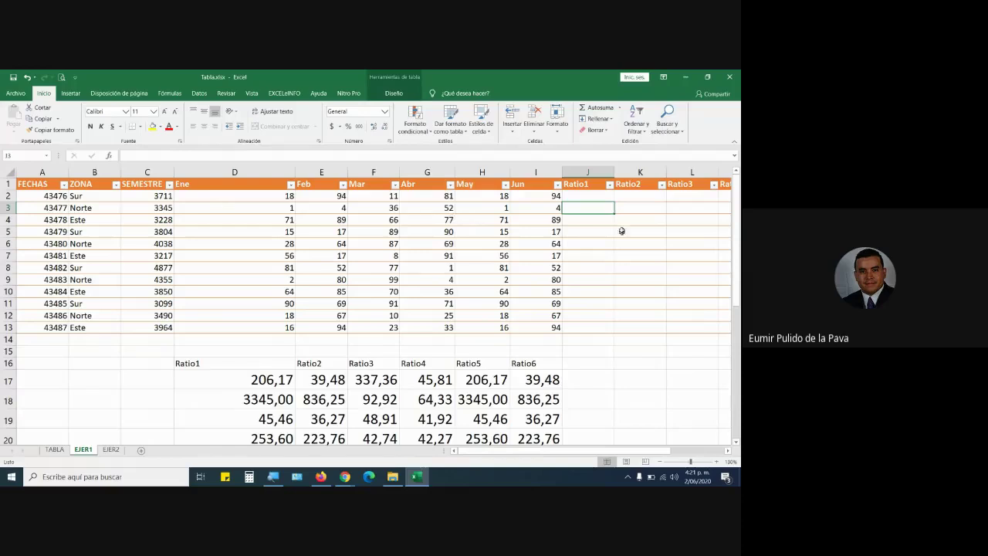
click(633, 197)
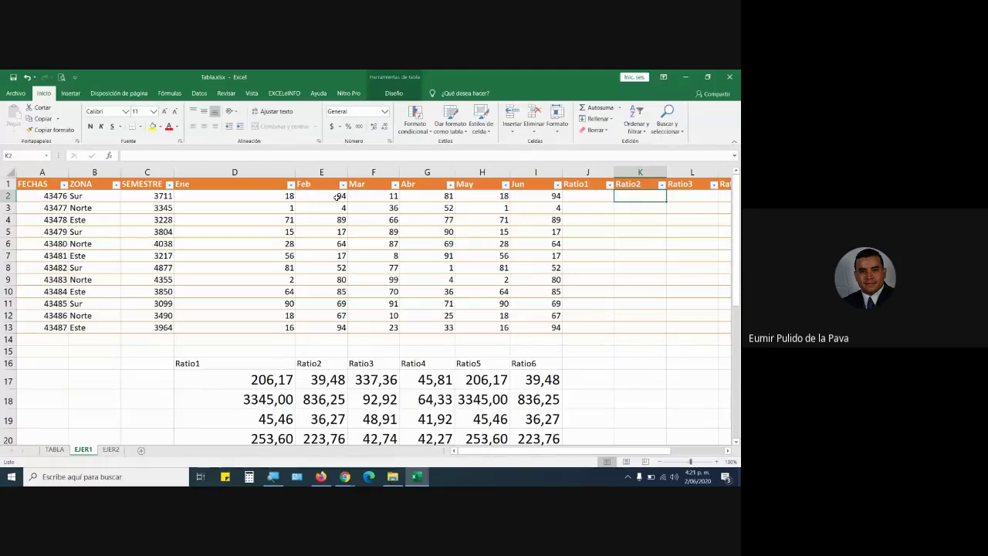
click(681, 198)
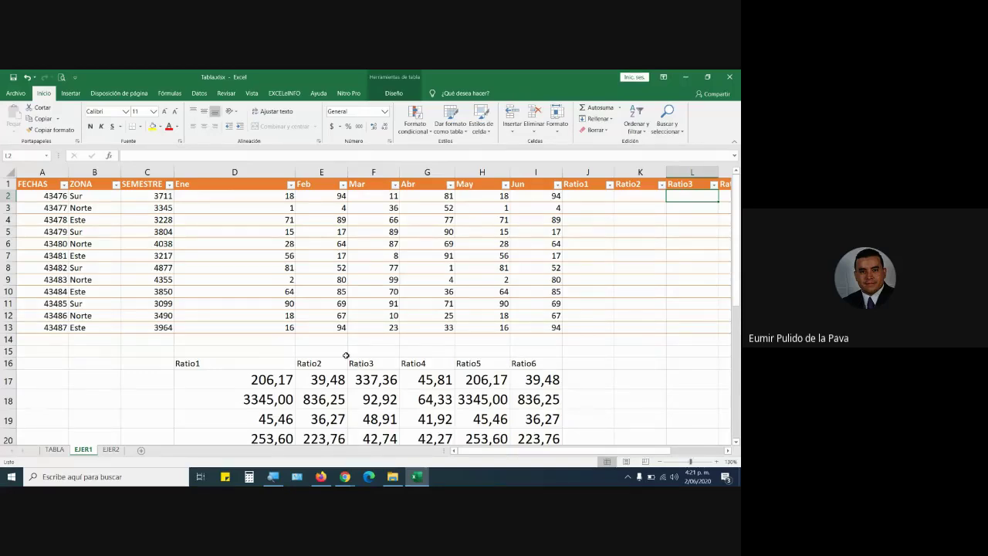
scroll(346, 355, down, 4)
double_click(269, 240)
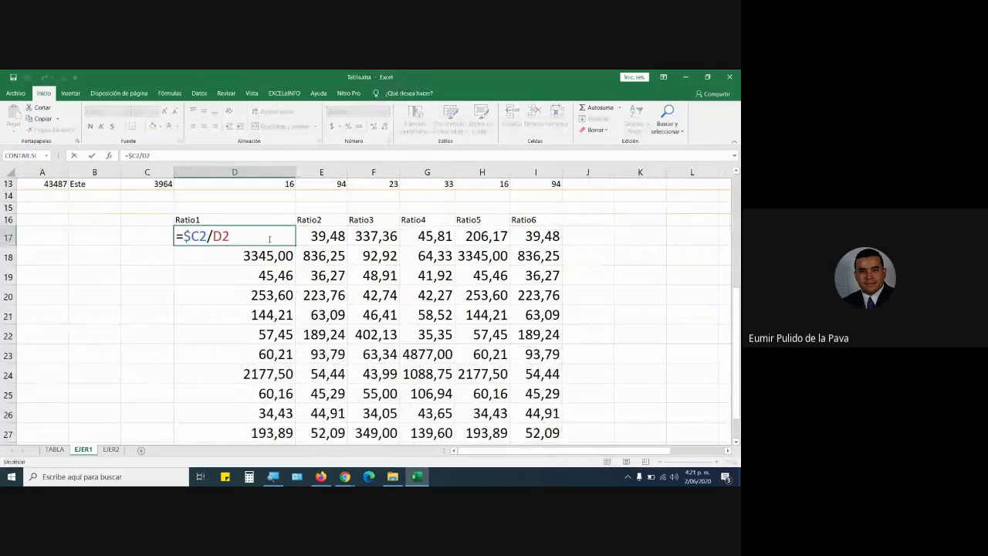
scroll(395, 306, up, 2)
scroll(395, 307, up, 2)
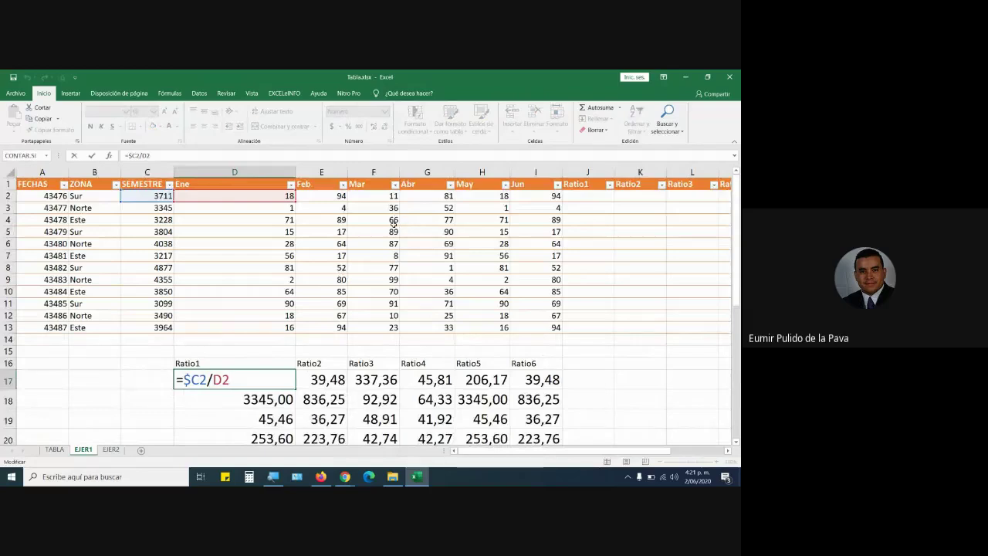
key(Return)
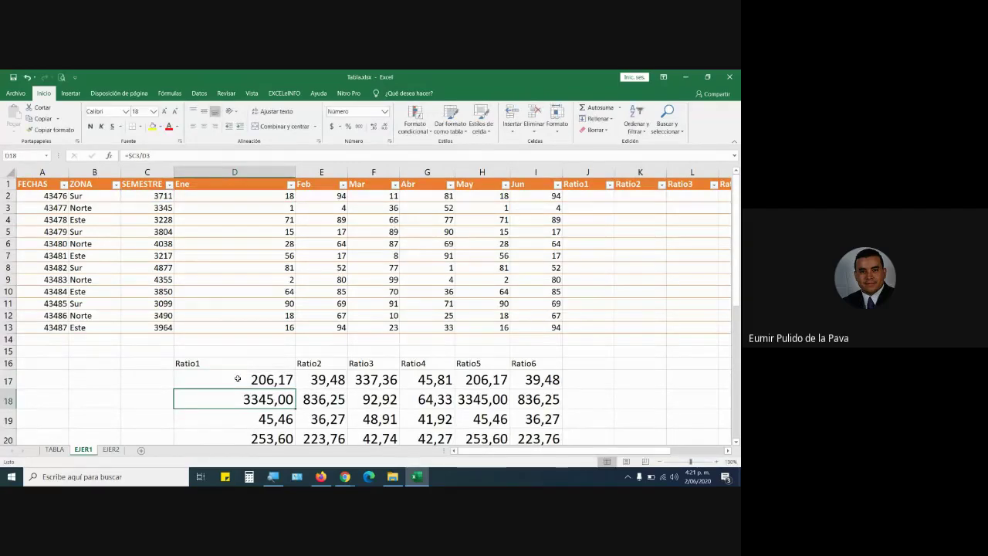
click(238, 378)
double_click(260, 379)
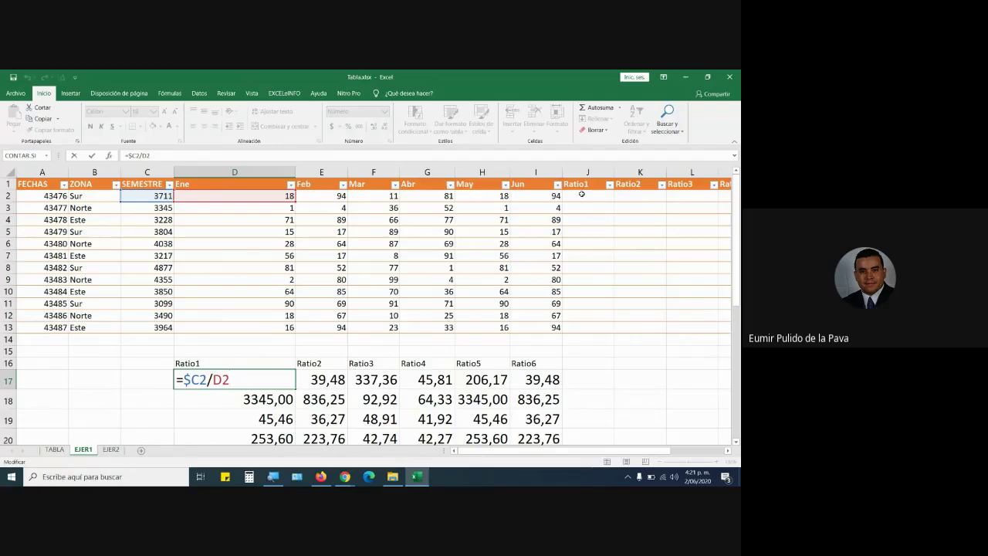
key(ctrl+Return)
double_click(334, 379)
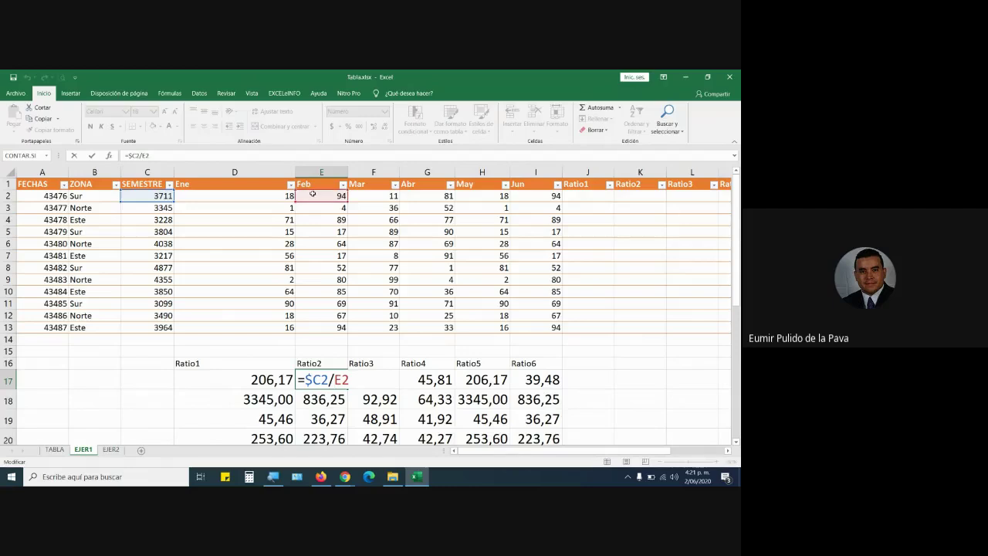
click(639, 198)
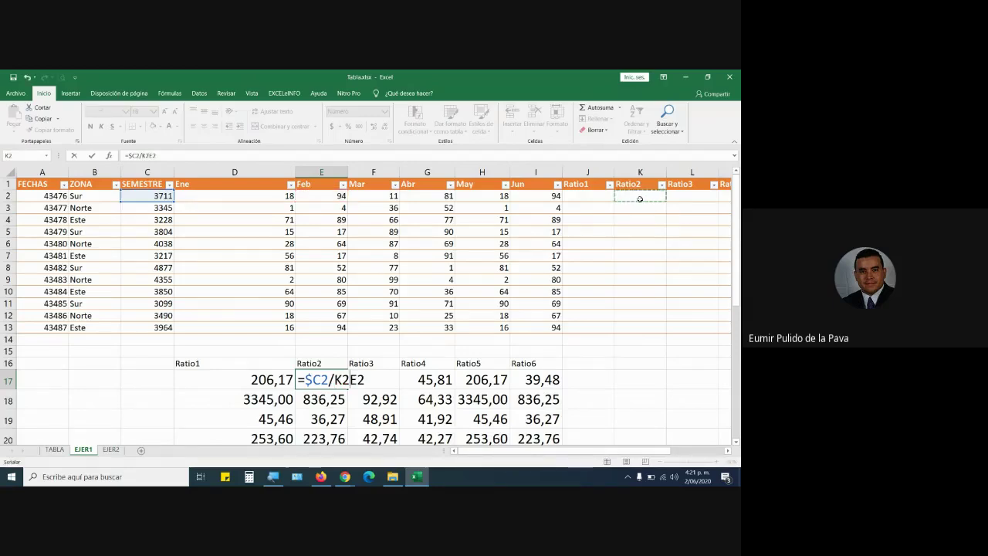
key(Escape)
double_click(383, 380)
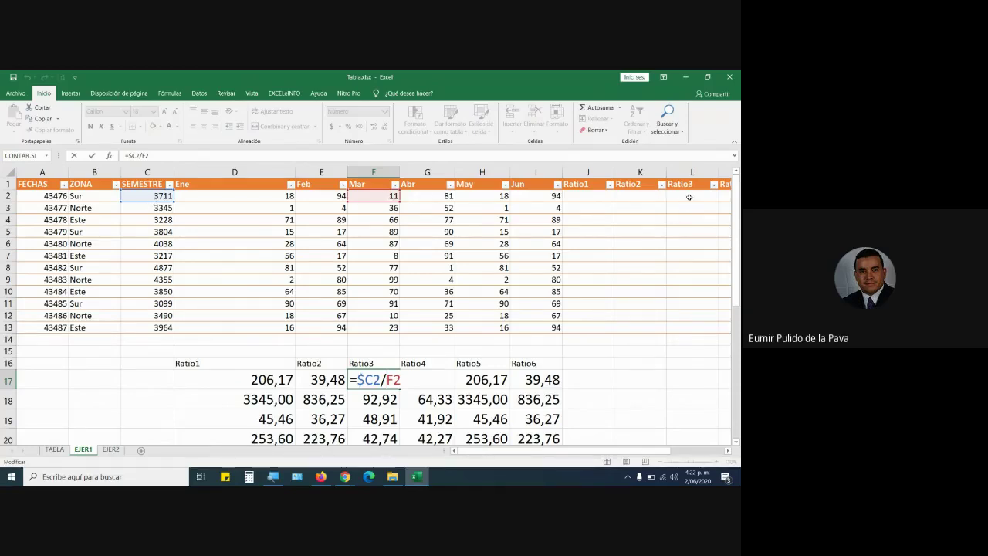
key(ctrl+Return)
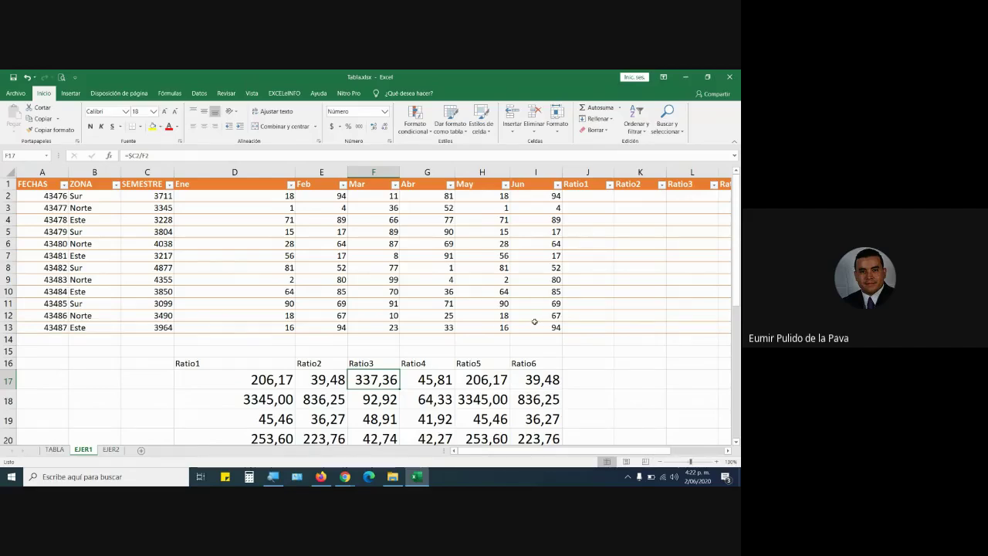
scroll(497, 323, down, 3)
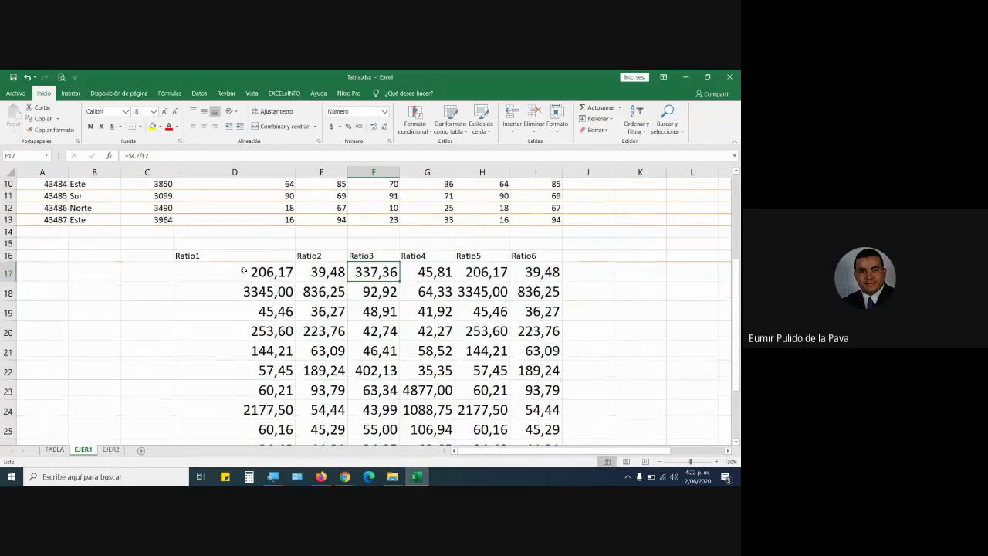
double_click(244, 270)
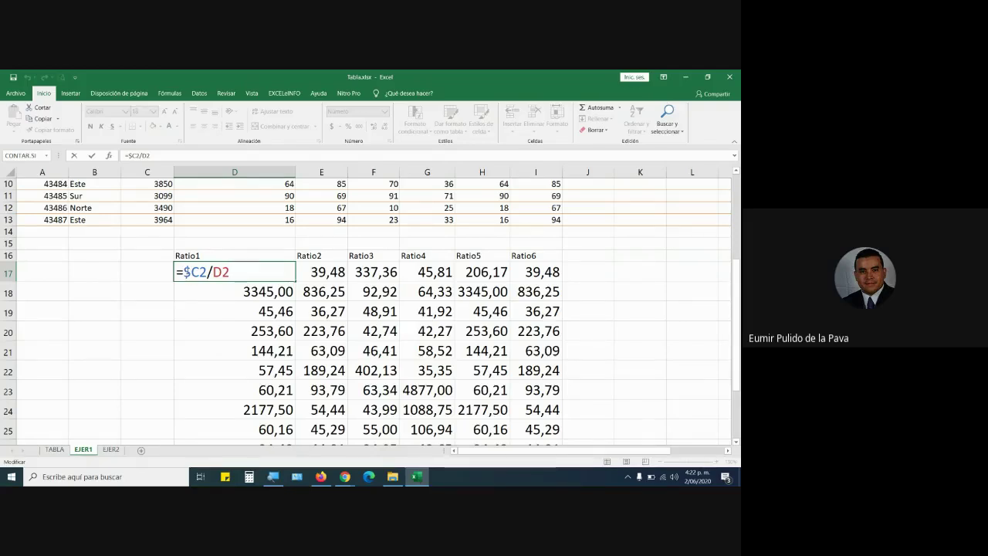
drag(182, 272, 239, 267)
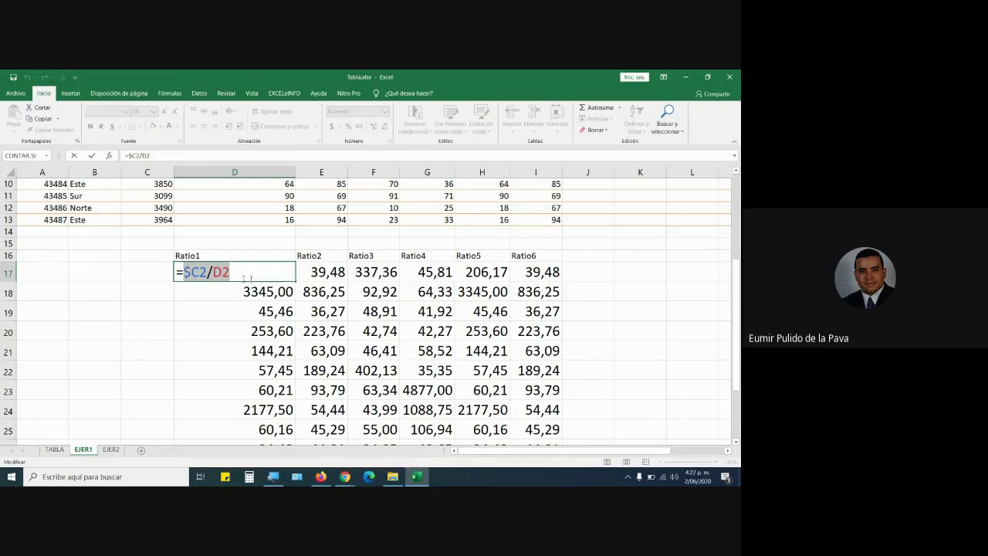
scroll(596, 199, up, 3)
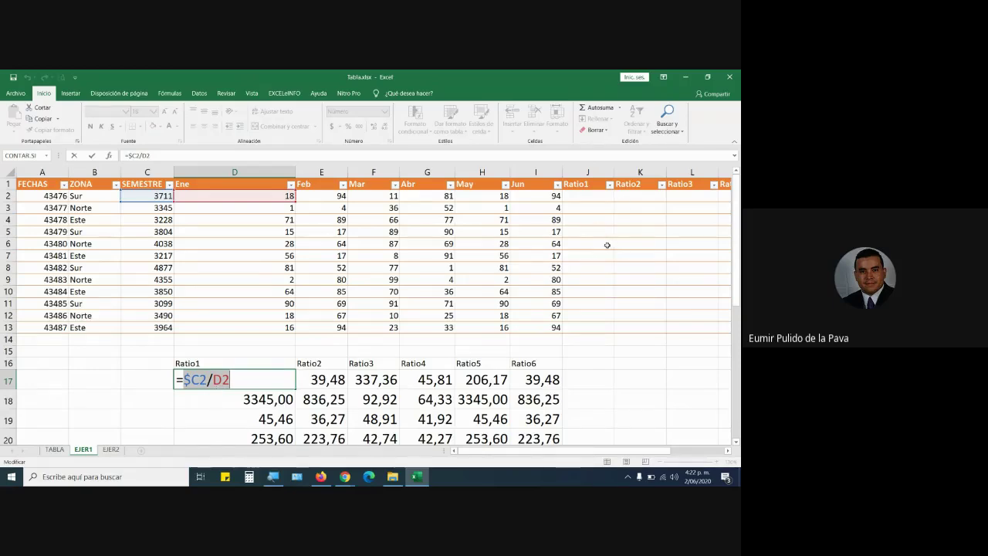
click(340, 478)
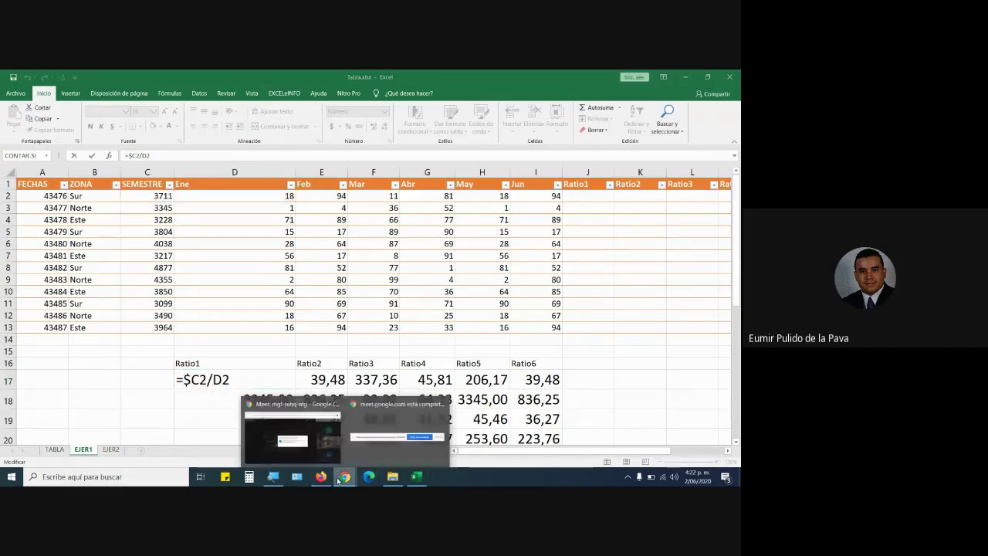
click(292, 436)
click(464, 323)
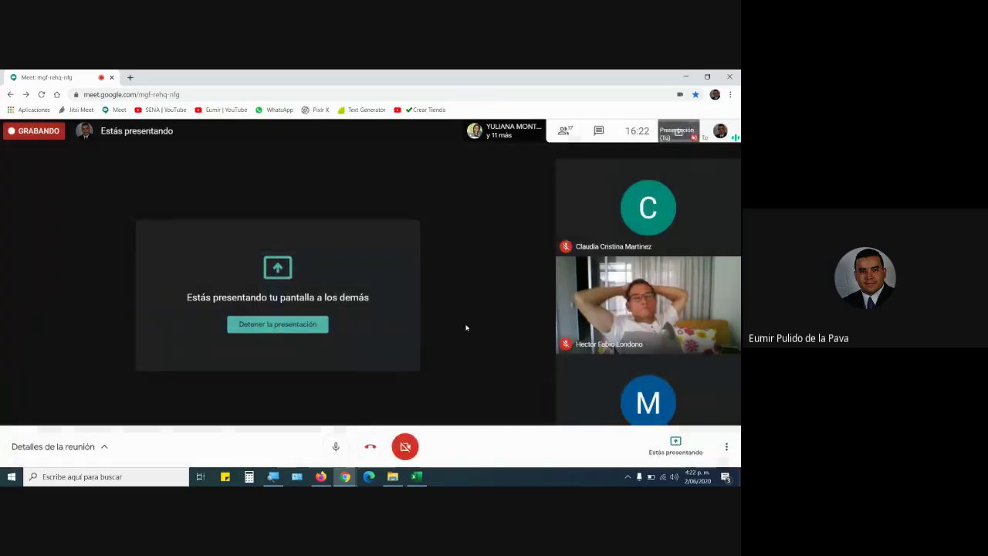
click(417, 476)
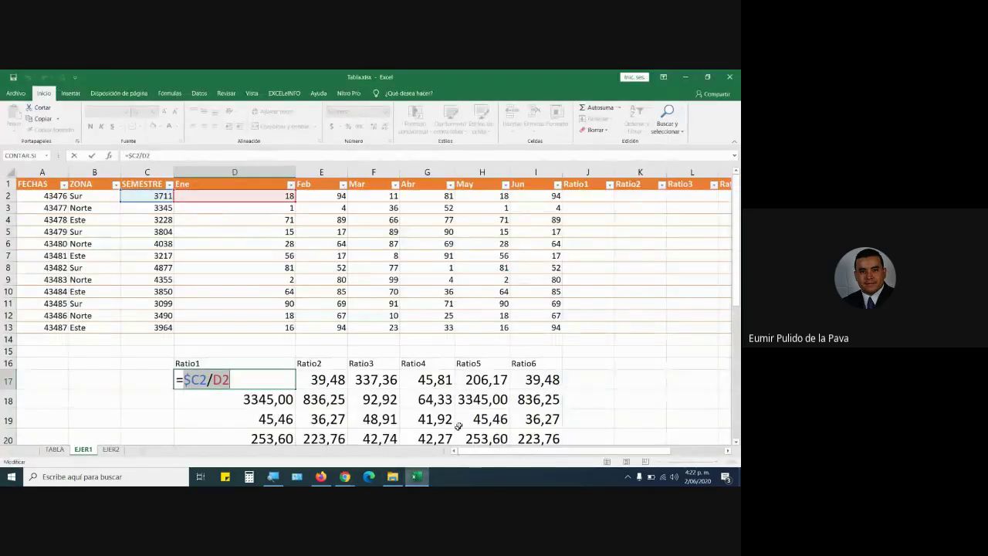
Keep D17's original Ratio1 formula and copy it down column D to row 28.
click(240, 404)
key(Escape)
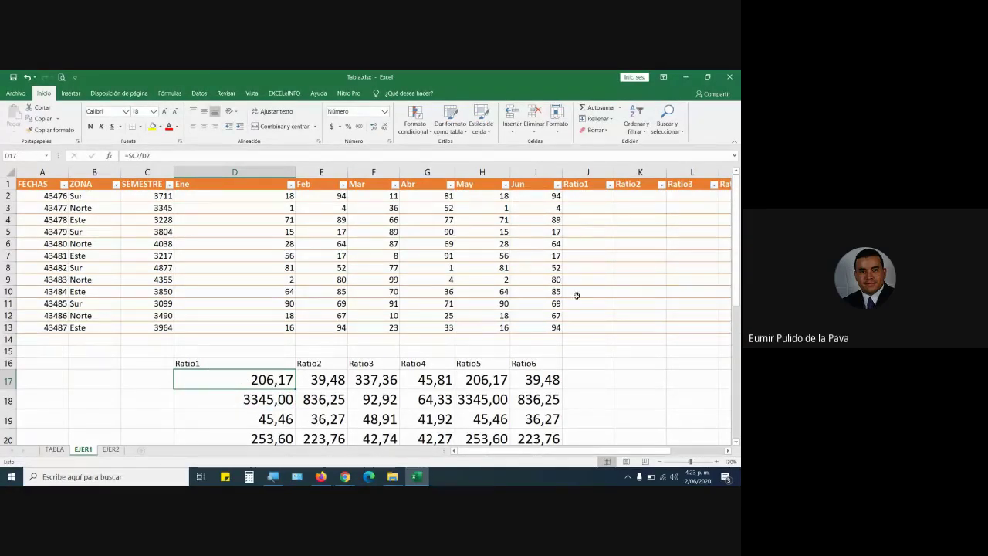
click(582, 198)
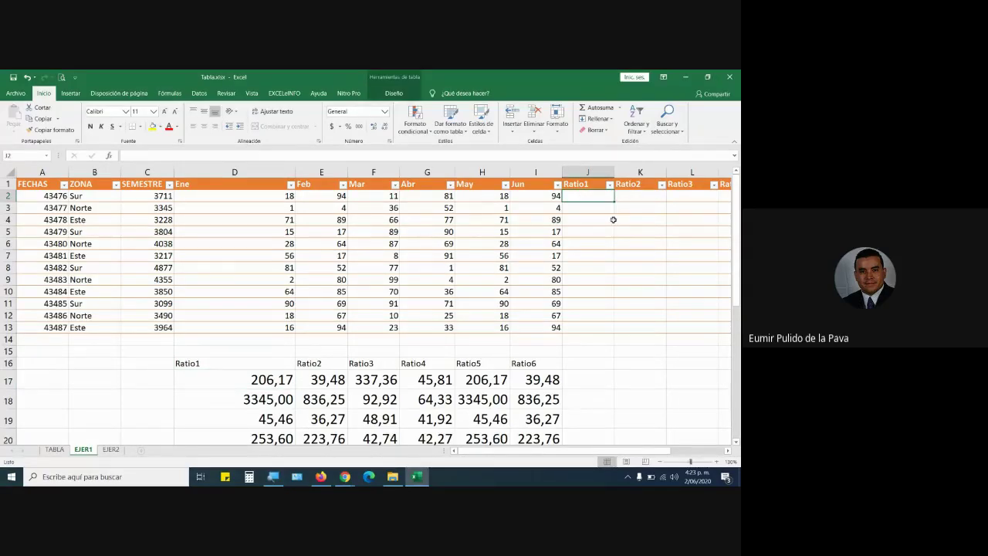
scroll(492, 350, down, 2)
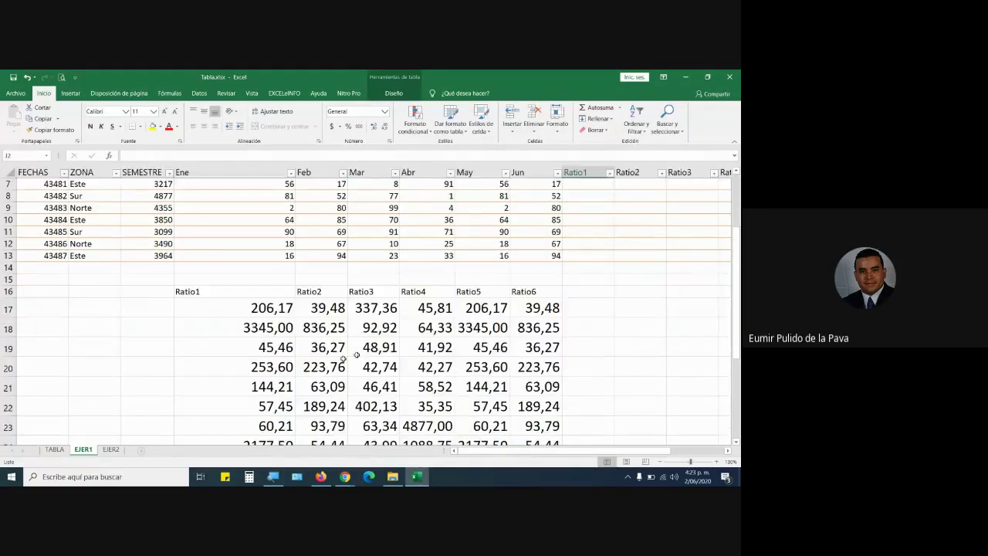
click(286, 313)
drag(294, 317, 284, 420)
scroll(284, 420, up, 6)
Trace the SEMESTRE and Ene source values in columns C and D, rows 2 to 6.
click(148, 194)
click(190, 195)
click(147, 208)
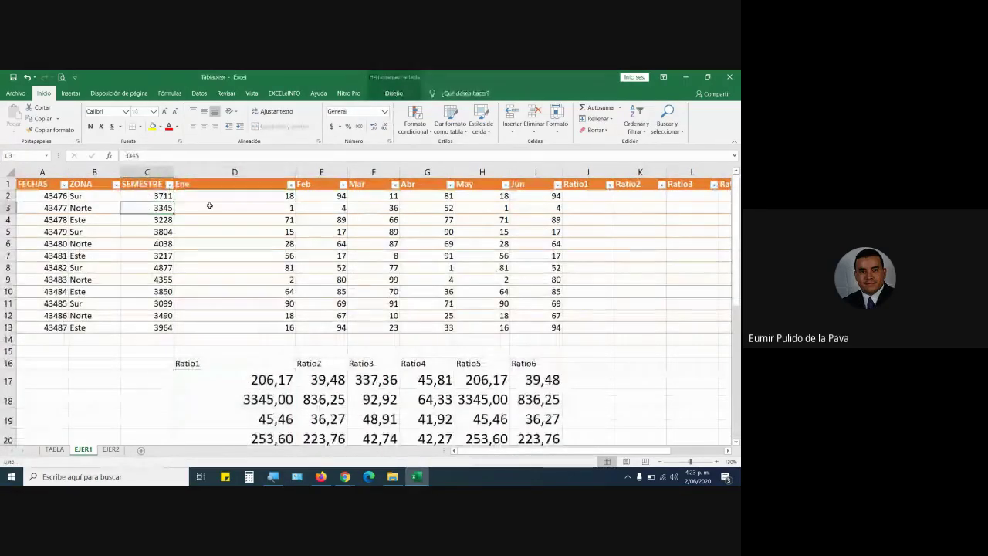
click(210, 207)
click(147, 220)
click(190, 220)
click(147, 231)
click(190, 231)
click(148, 244)
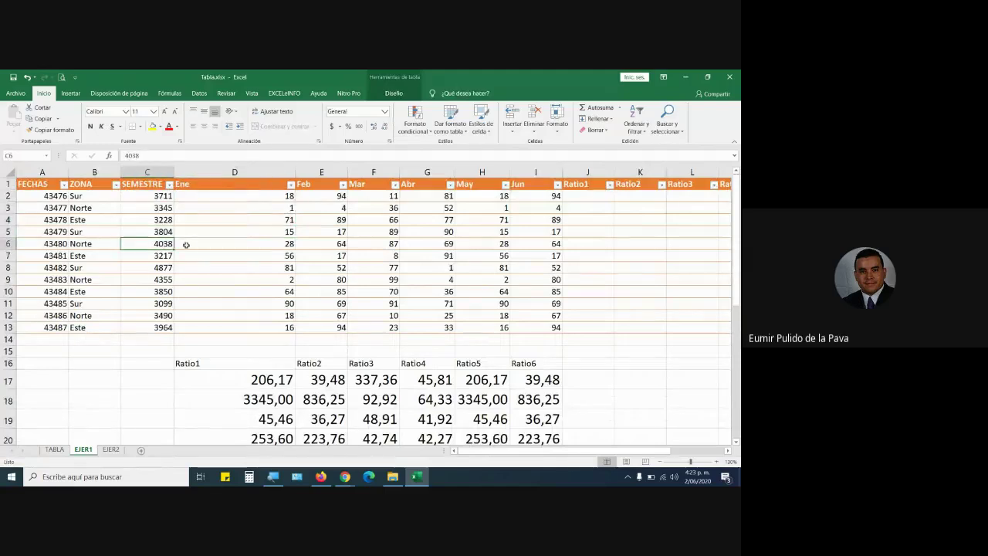
Inspect the Ratio2 formula in E17 against its source values in rows 2 to 4.
click(186, 244)
click(322, 379)
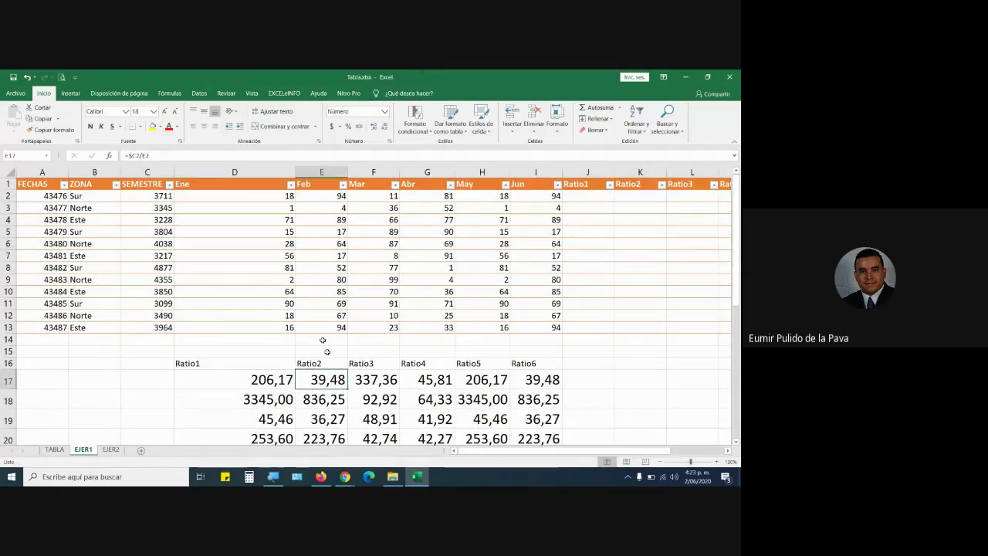
click(167, 196)
click(309, 198)
click(152, 210)
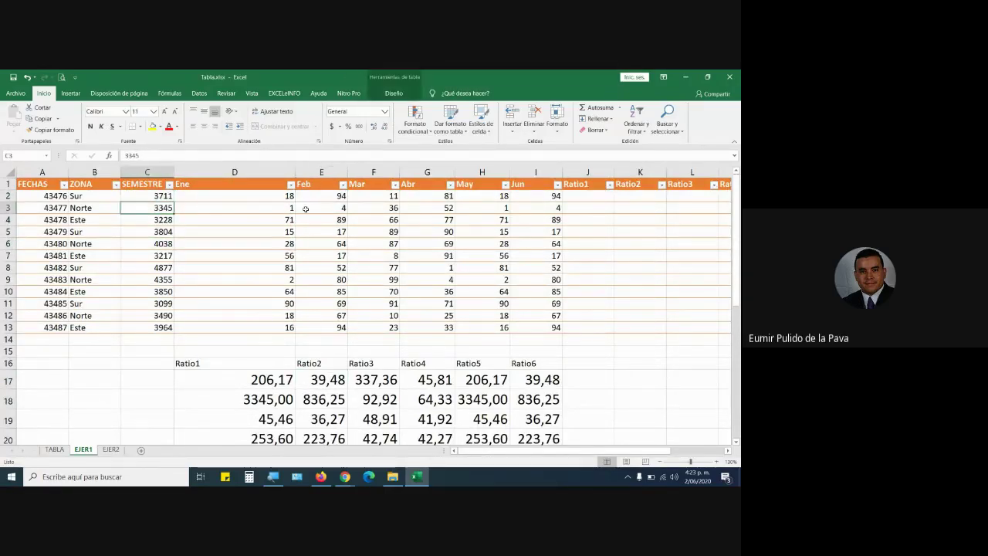
click(307, 209)
click(163, 219)
click(318, 219)
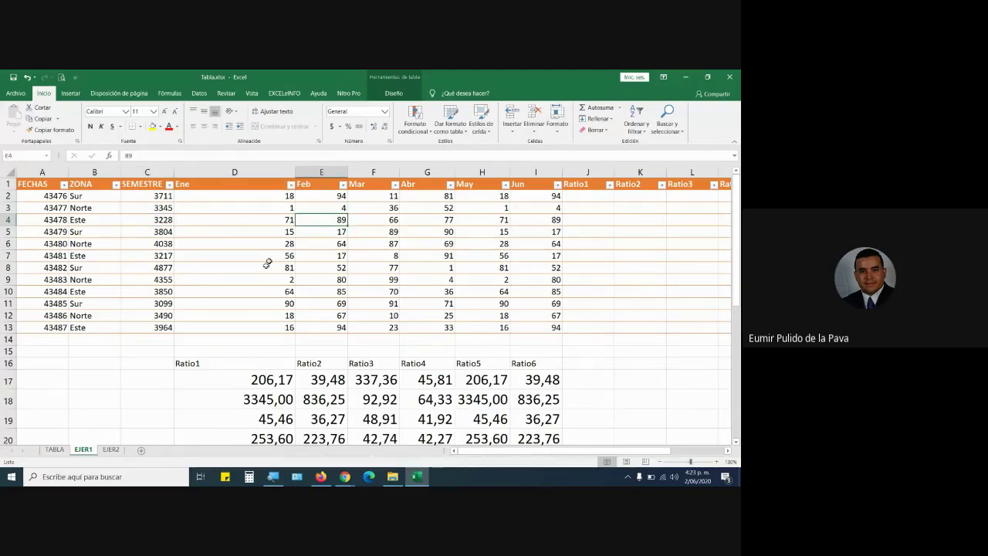
Review D17's =$C2/D2 formula and the D17:D28 results, leaving them unchanged.
scroll(267, 263, down, 2)
double_click(232, 307)
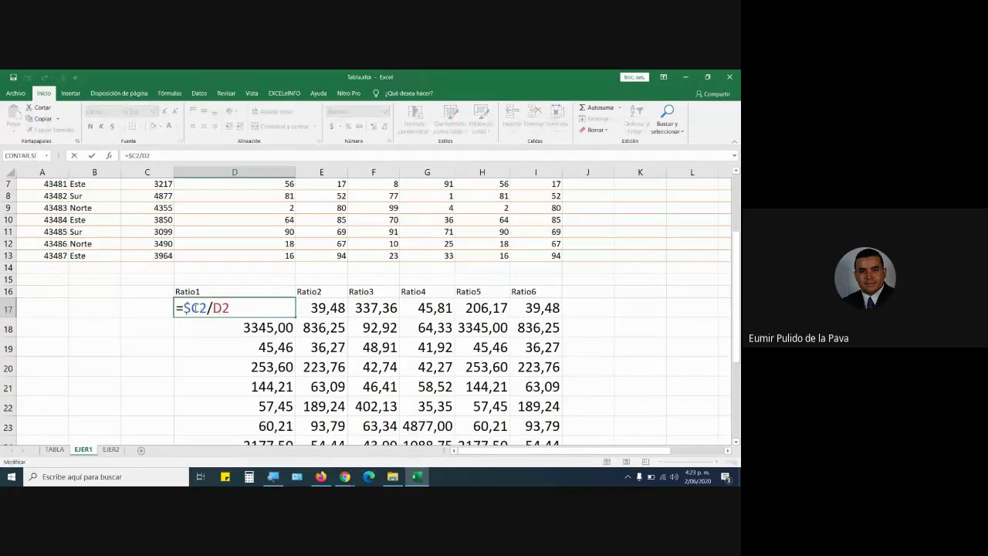
key(Return)
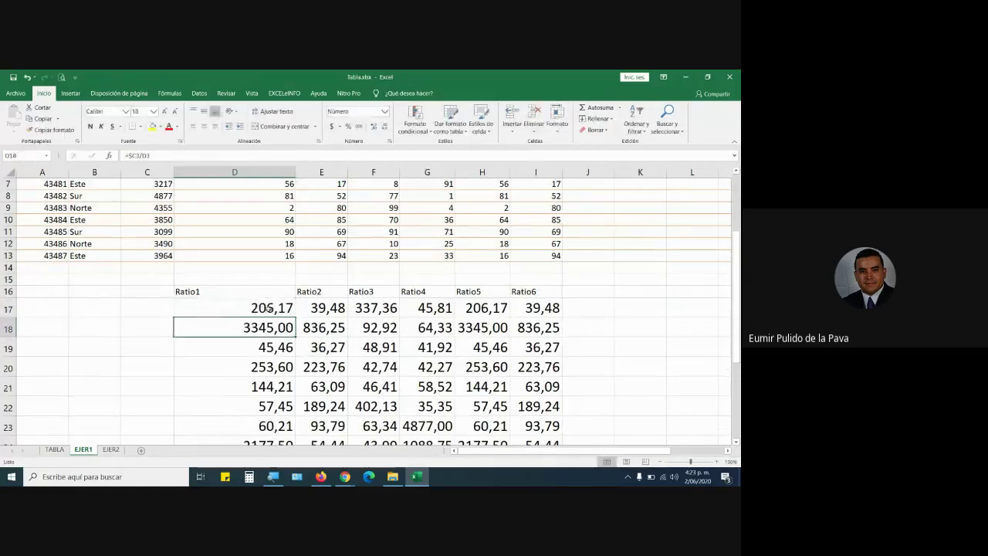
click(262, 307)
double_click(262, 308)
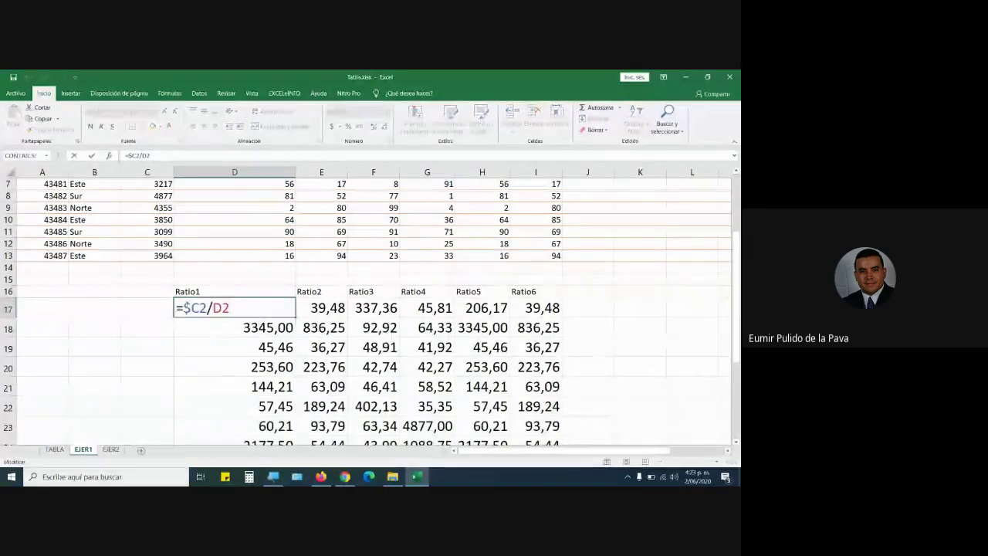
double_click(202, 308)
scroll(205, 337, up, 2)
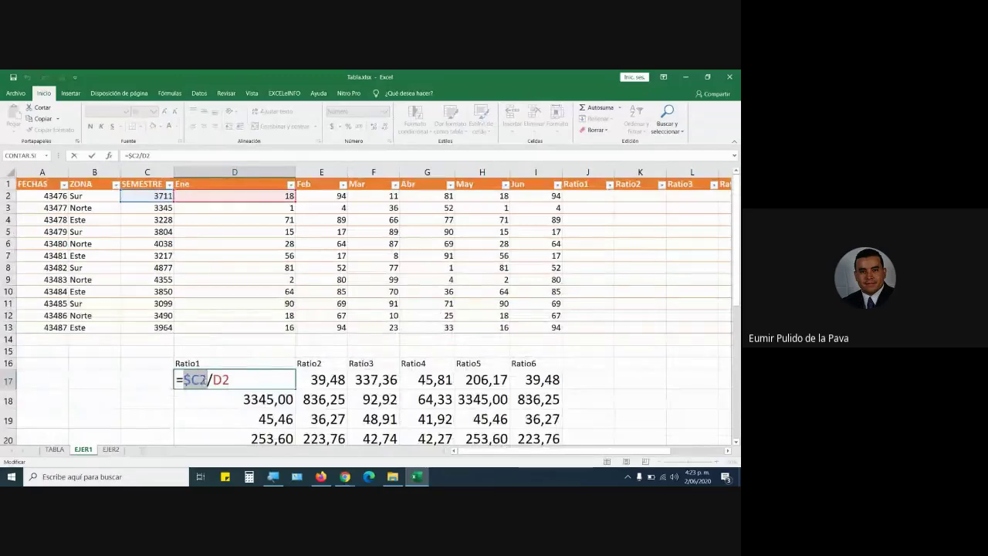
key(Return)
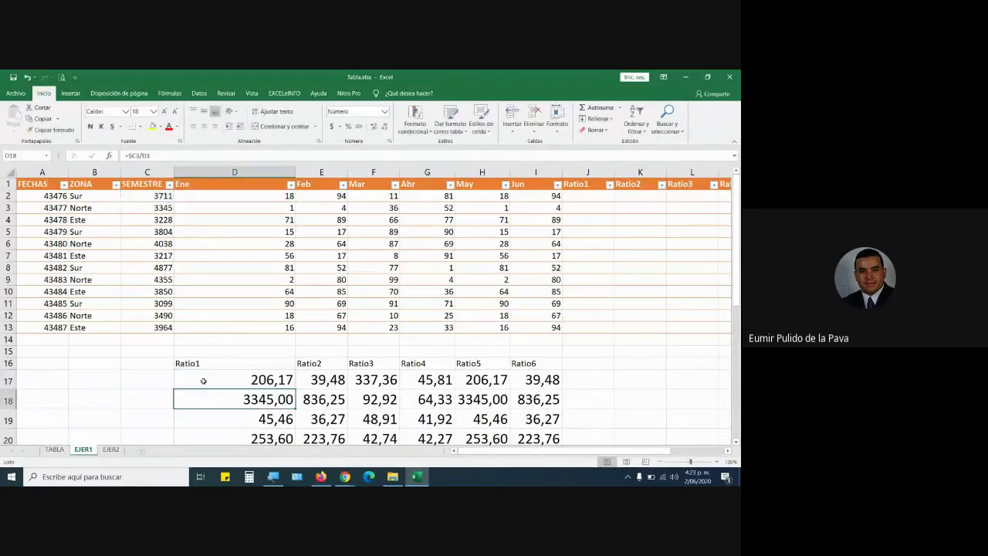
mouse_move(203, 381)
mouse_down()
mouse_move(232, 386)
mouse_move(278, 421)
mouse_move(297, 417)
mouse_up()
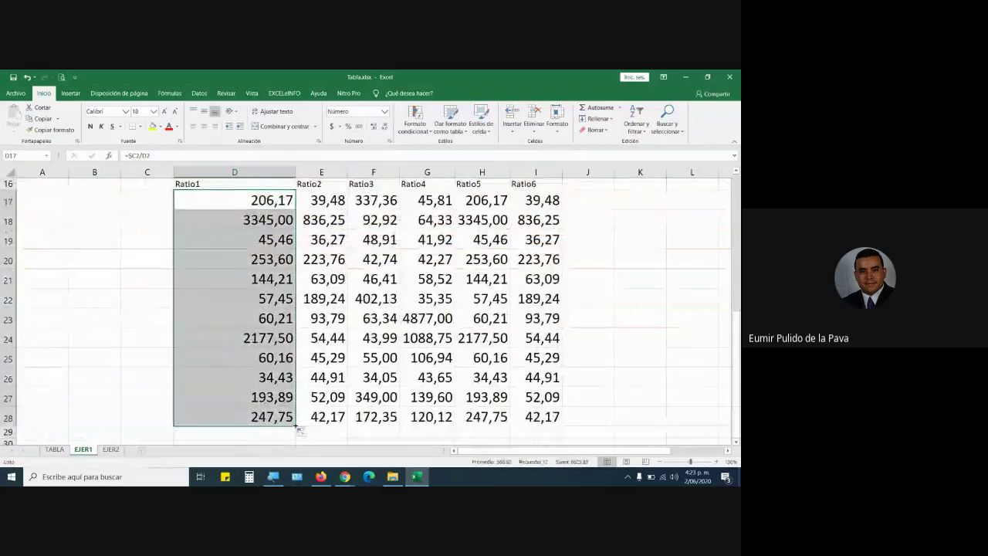
click(251, 198)
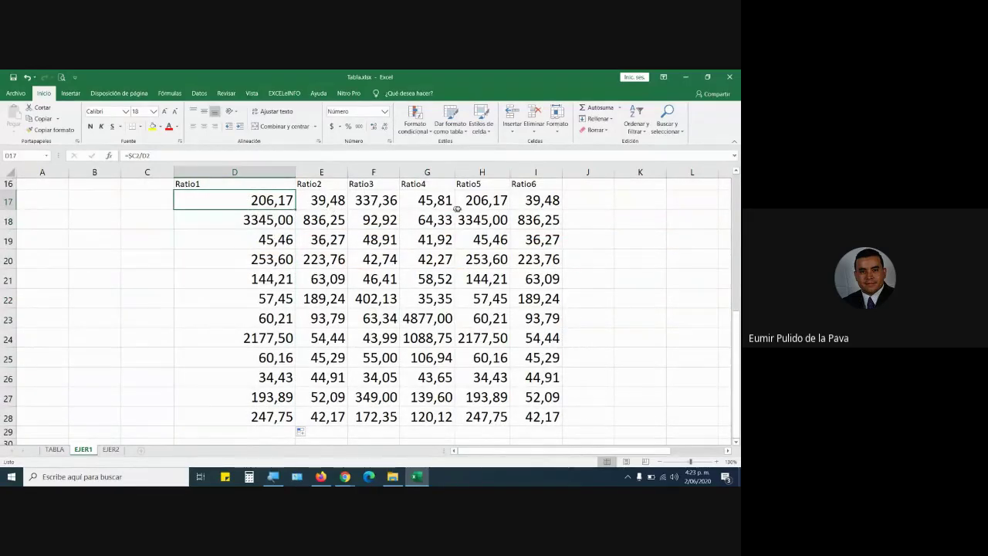
Remove the $ so D17 reads =C2/D2, then fill it down to D28.
double_click(214, 197)
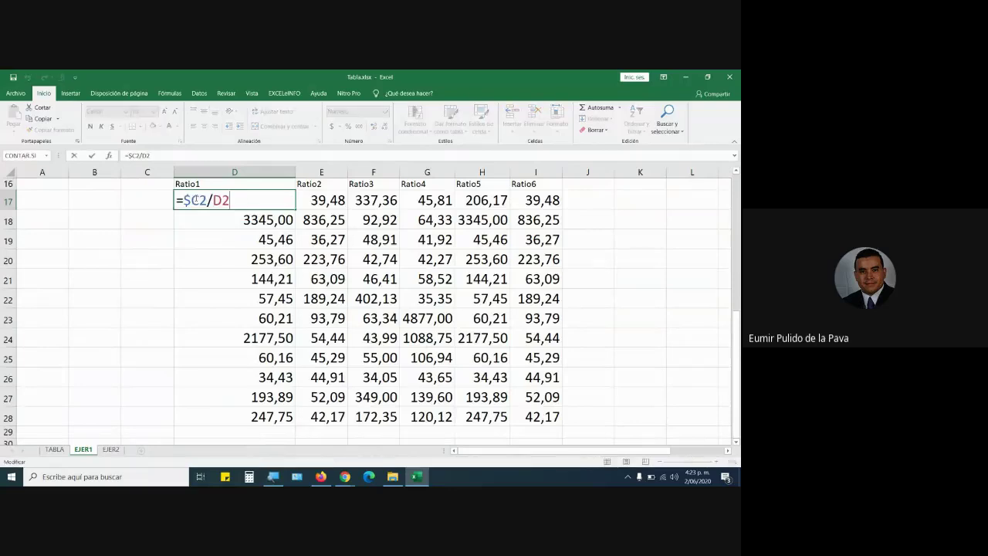
key(BackSpace)
key(Return)
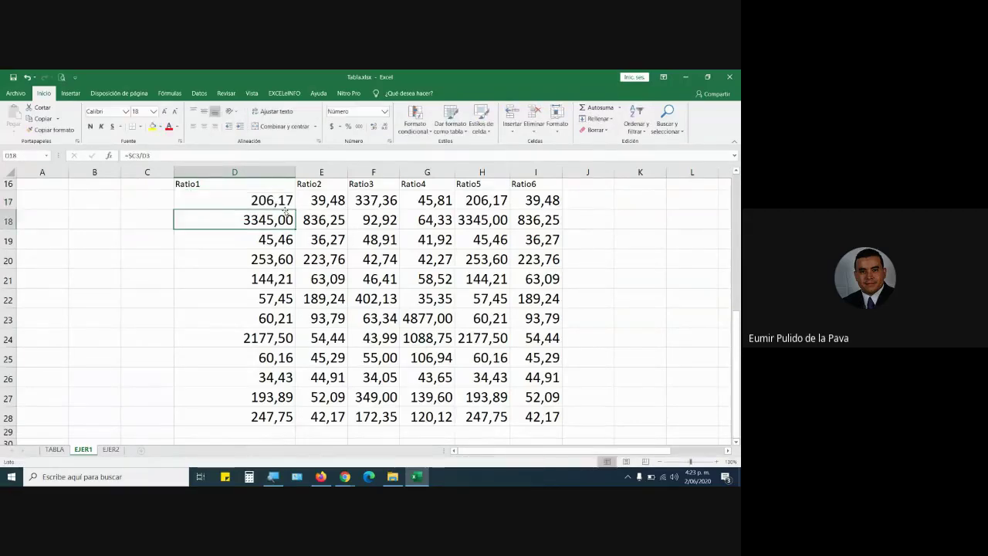
double_click(276, 203)
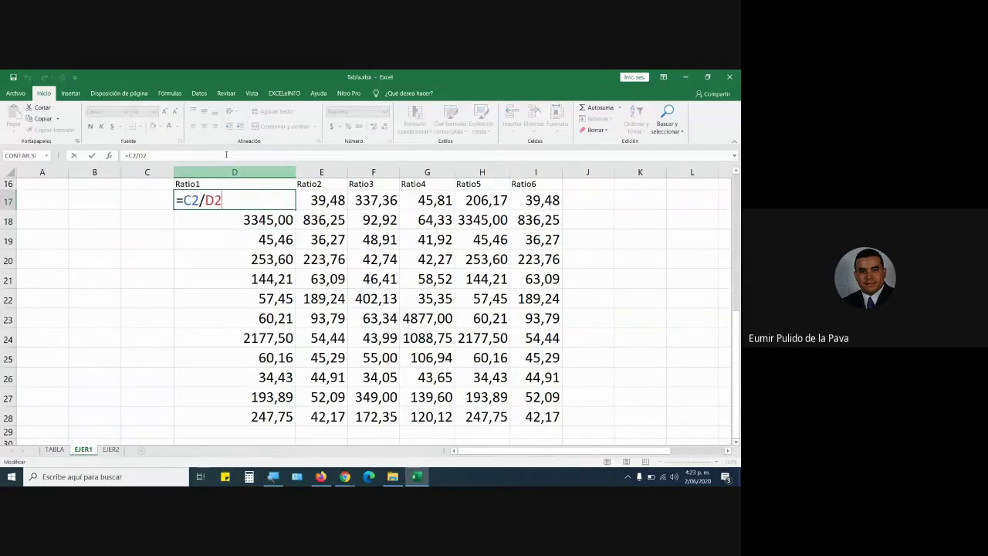
scroll(242, 282, up, 1)
scroll(242, 285, up, 5)
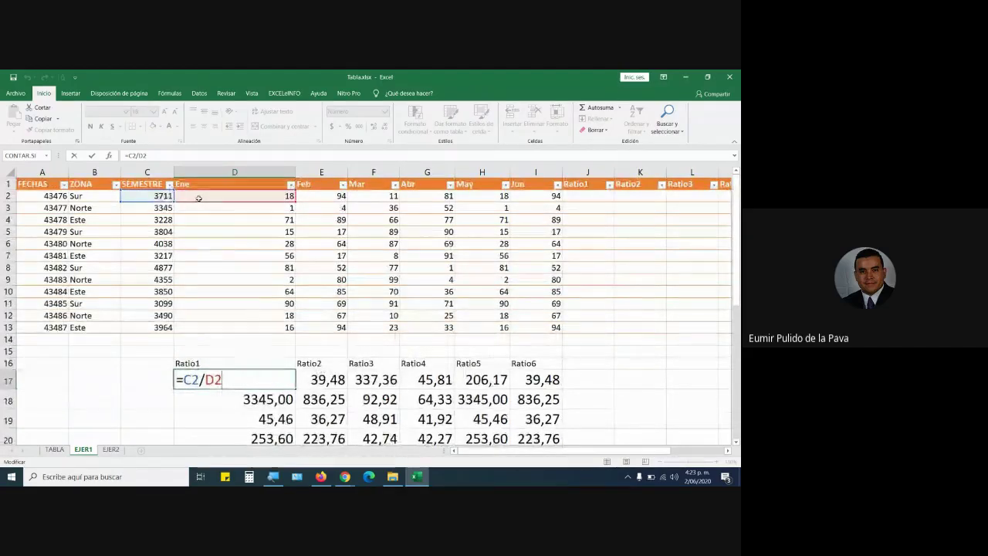
key(Return)
click(249, 379)
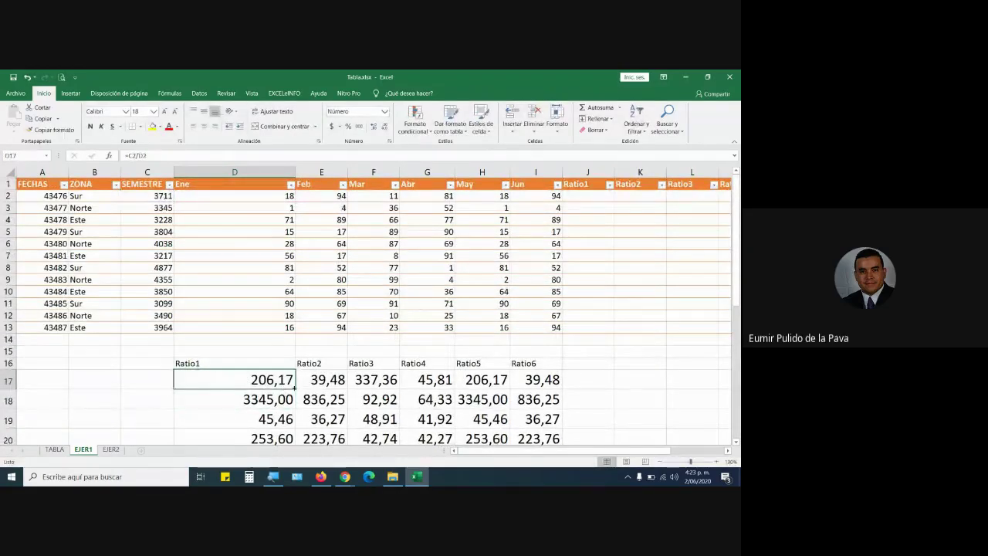
drag(294, 388, 295, 425)
Confirm D18's copied formula references C3 and D3, discarding an accidental change.
double_click(239, 223)
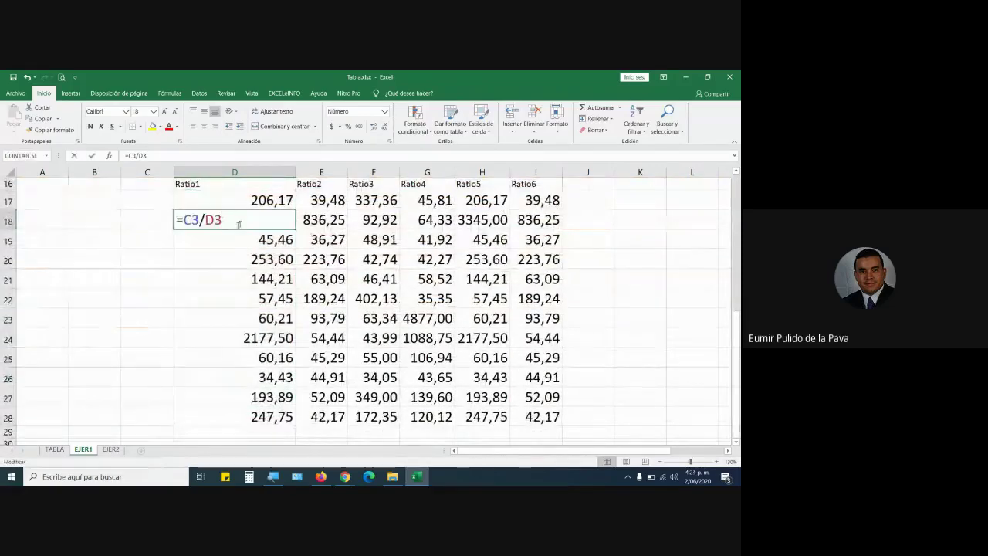
double_click(192, 220)
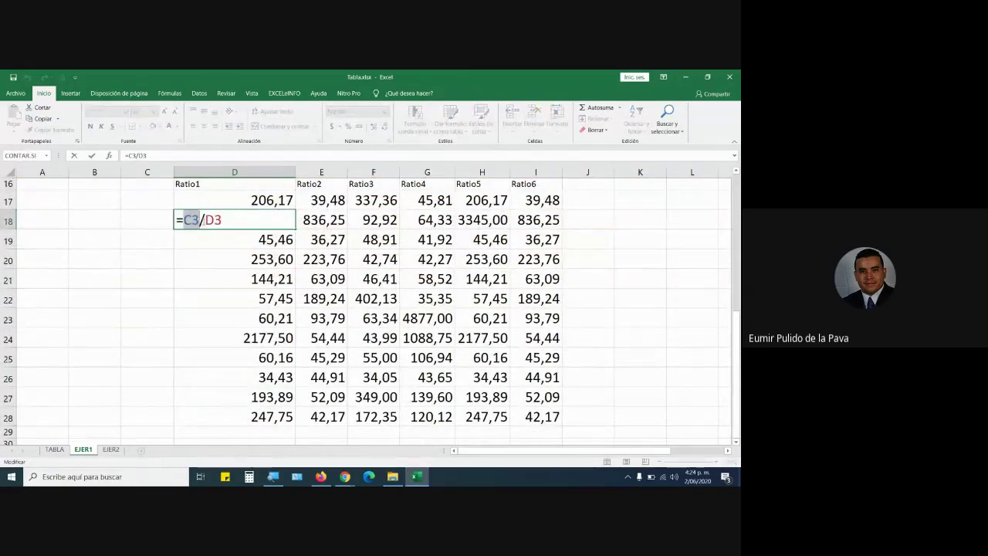
double_click(213, 220)
click(267, 240)
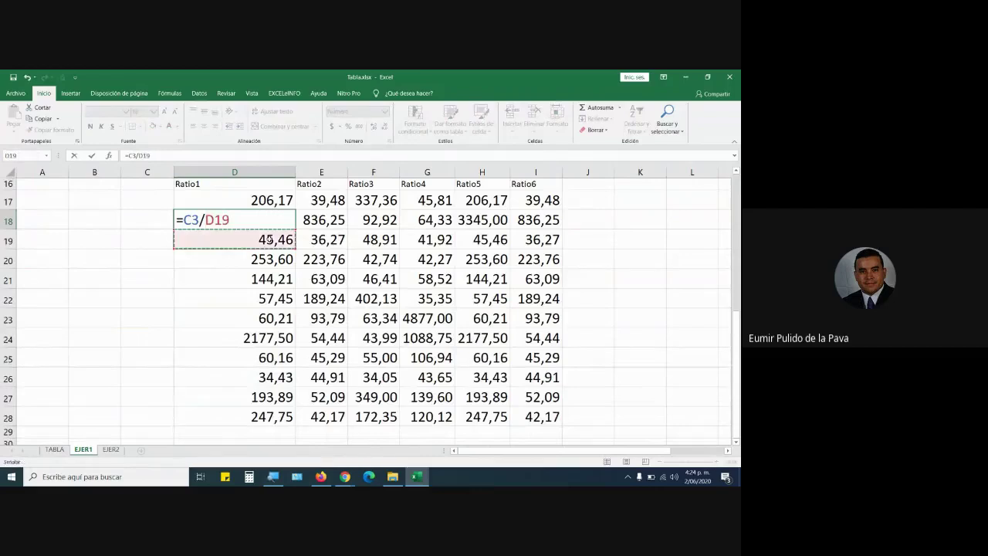
key(Escape)
Verify the copied Ratio1 formulas in D19 through D28, ending at =C13/D13.
double_click(269, 239)
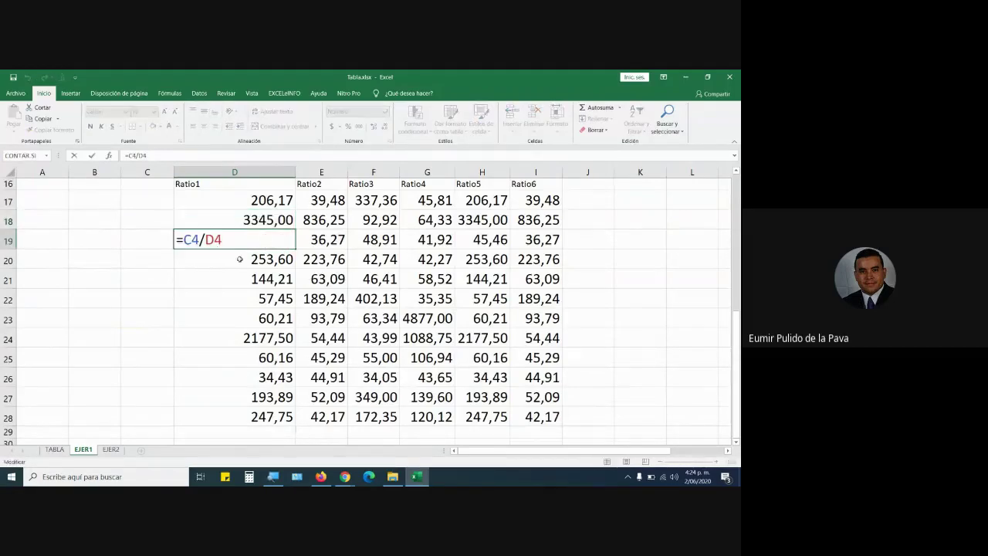
double_click(240, 259)
key(Escape)
double_click(244, 277)
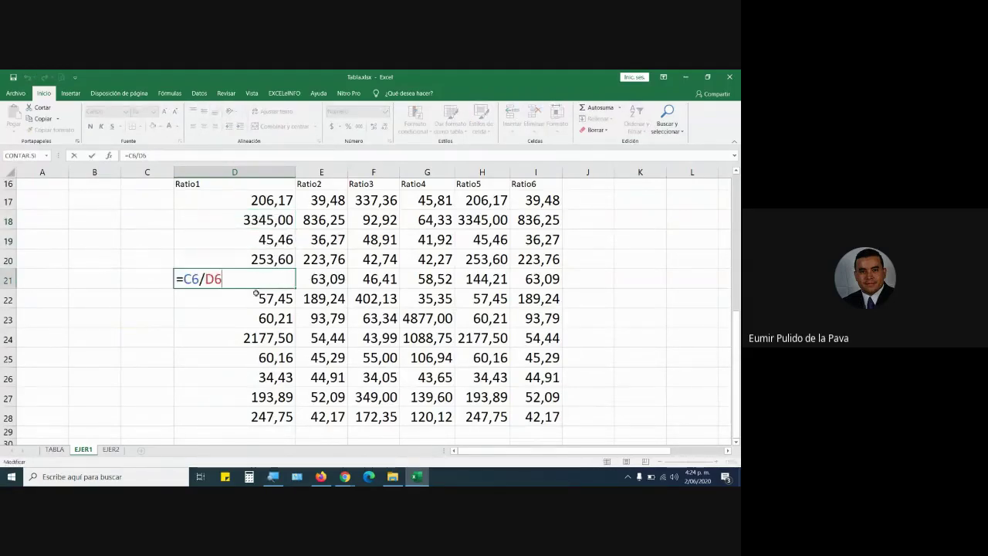
key(Escape)
double_click(255, 301)
key(Escape)
double_click(249, 317)
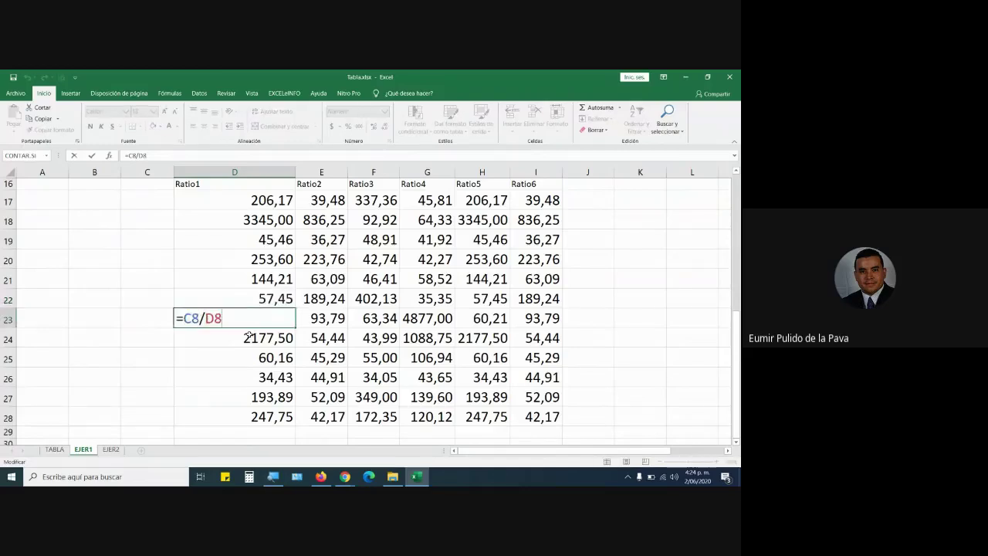
key(Escape)
double_click(249, 337)
key(Escape)
double_click(244, 357)
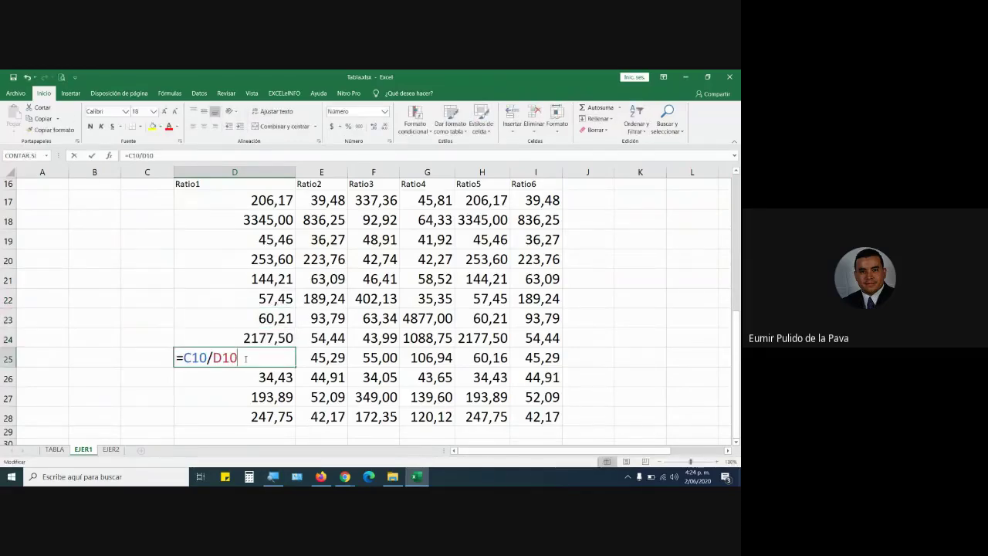
key(Escape)
double_click(241, 377)
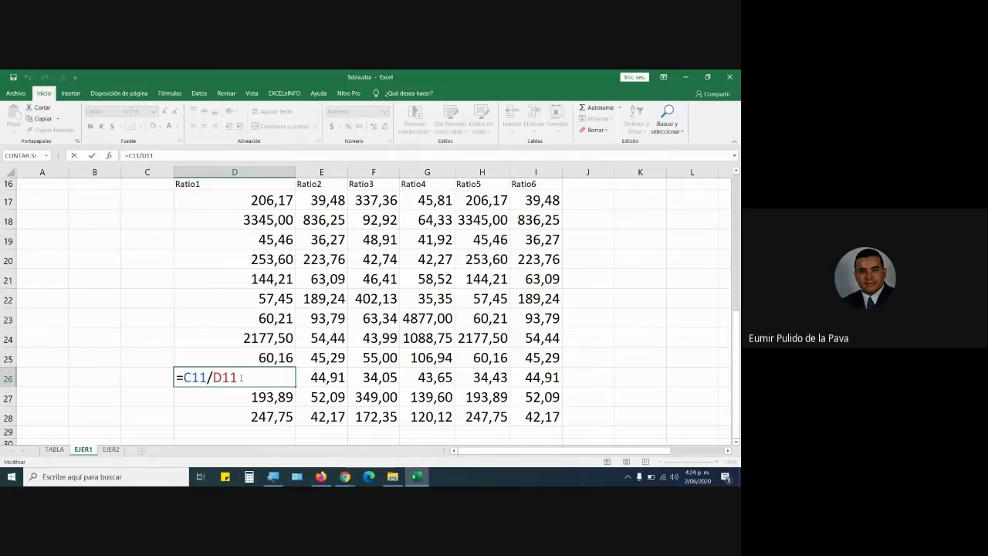
key(Escape)
double_click(239, 396)
key(Escape)
double_click(236, 417)
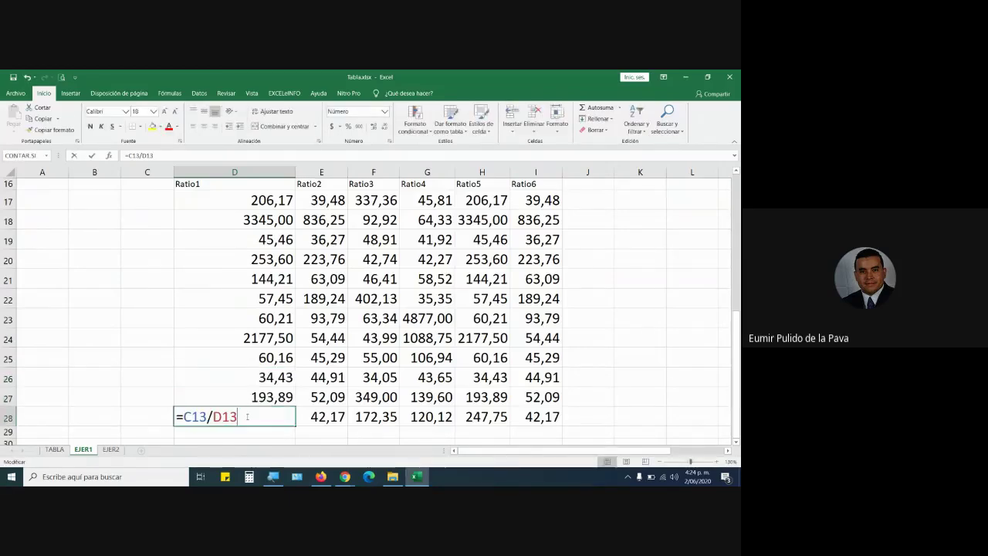
Clear the old Ratio2–Ratio6 values in E17:I28 and narrow column D.
drag(316, 203, 539, 407)
key(Delete)
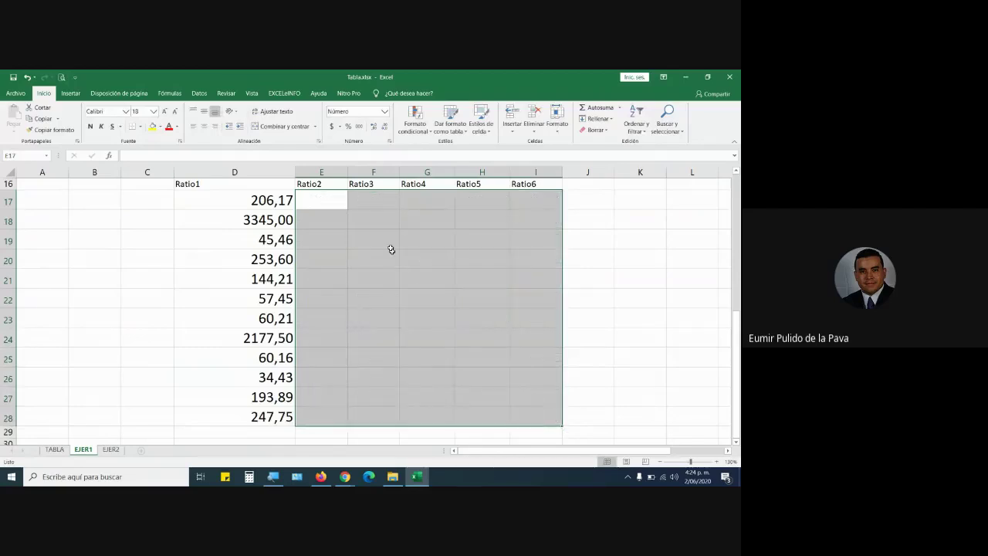
click(255, 196)
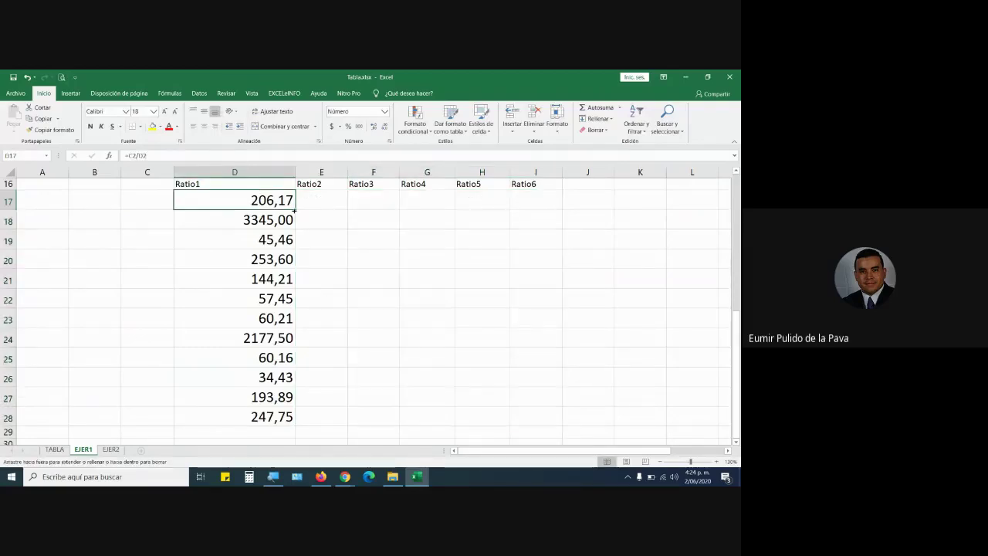
scroll(430, 265, up, 5)
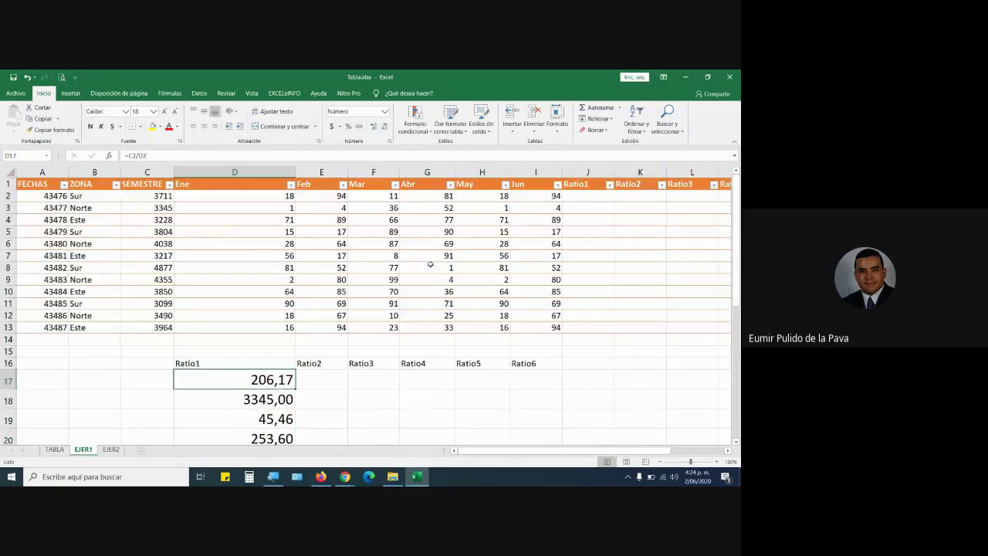
drag(294, 172, 229, 172)
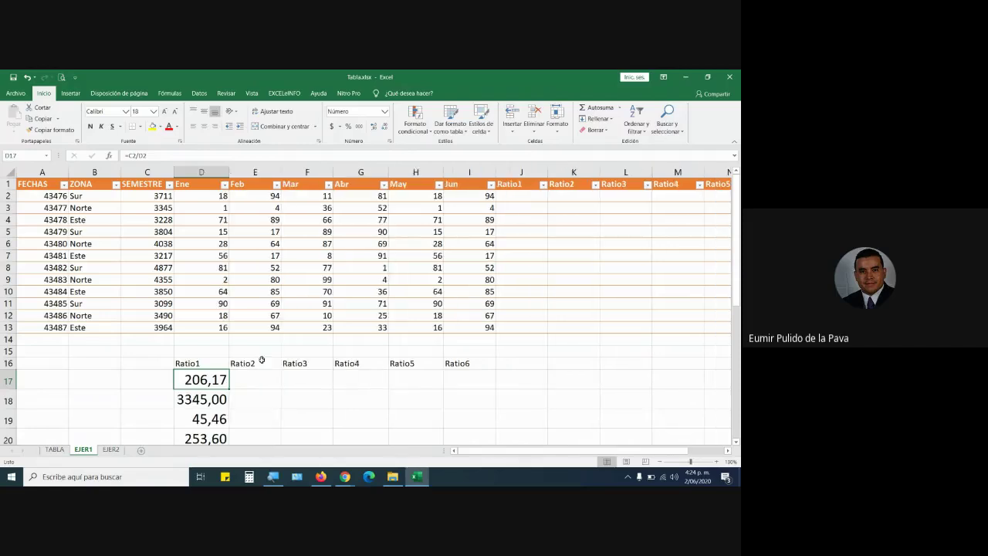
Enter =C2/E2 in E17 and fill Ratio2 down to E28.
click(260, 375)
text(=)
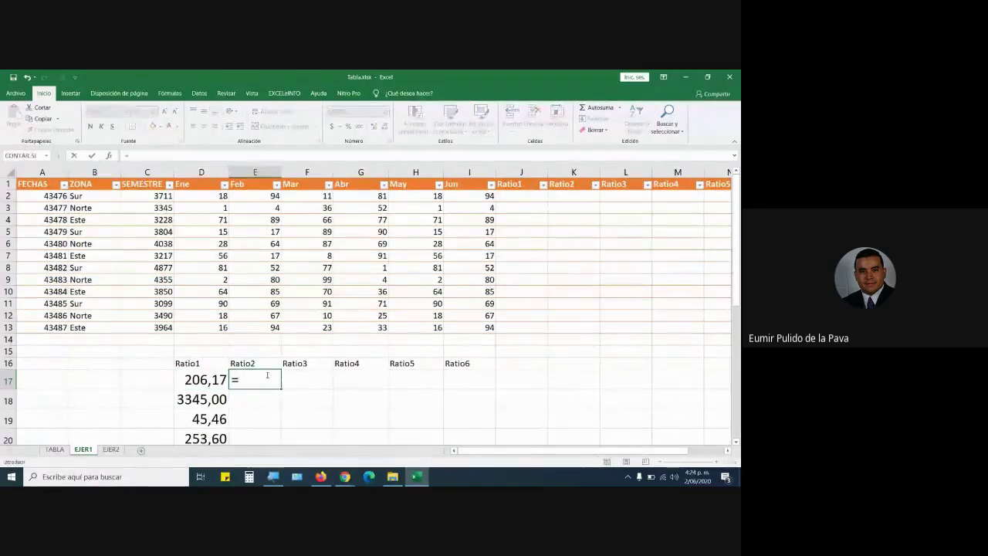
click(156, 197)
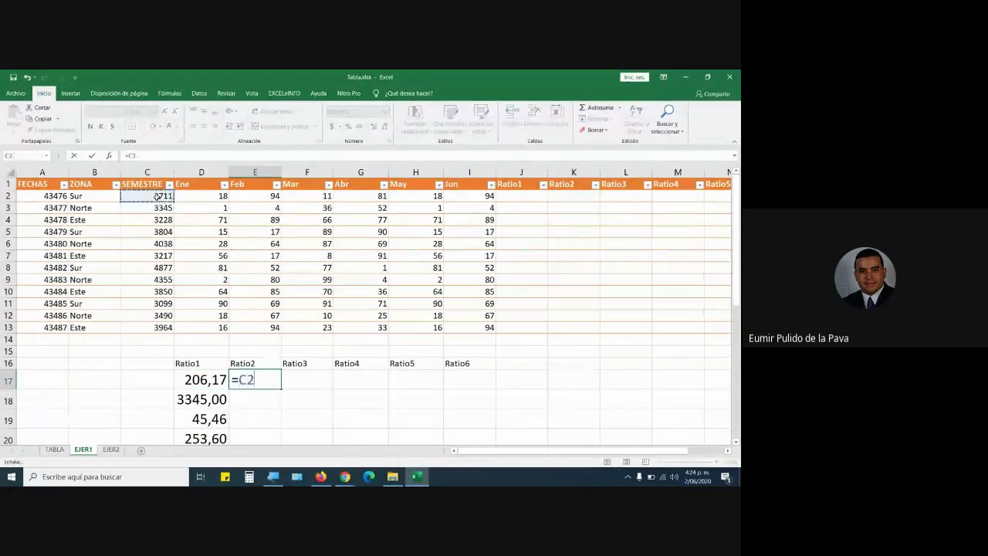
text(/)
click(256, 196)
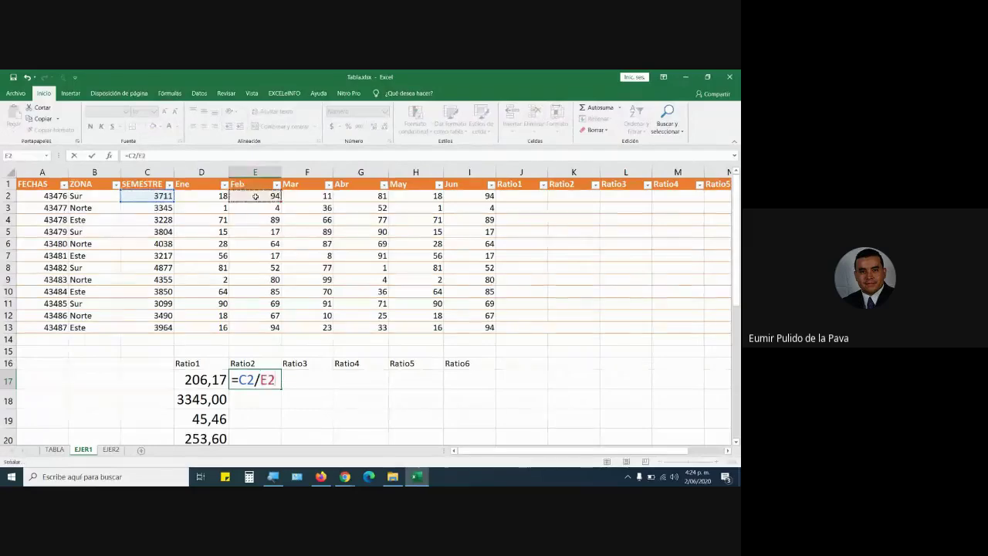
key(Return)
click(278, 389)
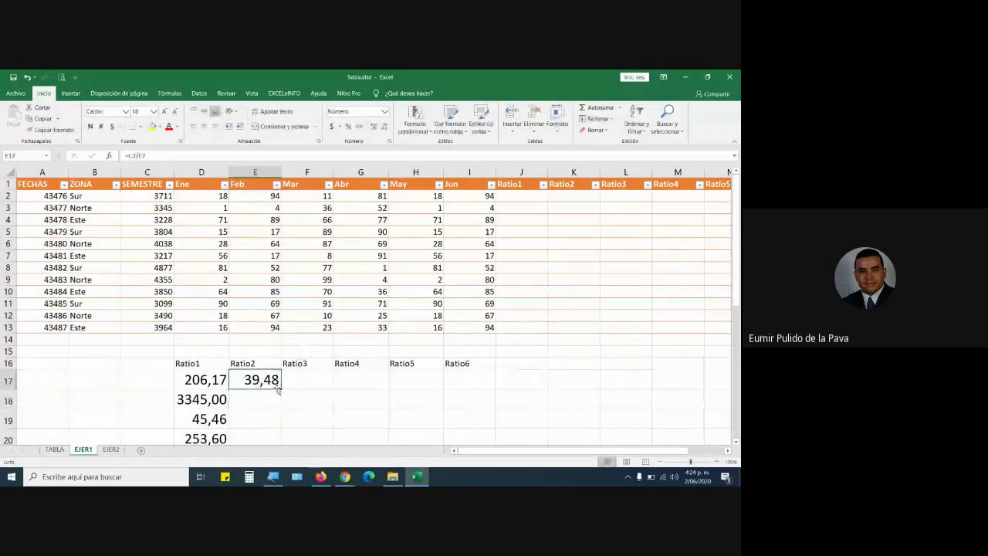
drag(278, 389, 276, 423)
scroll(360, 347, up, 5)
Enter =C2/F2 in F17 as the first Ratio3 value.
click(309, 379)
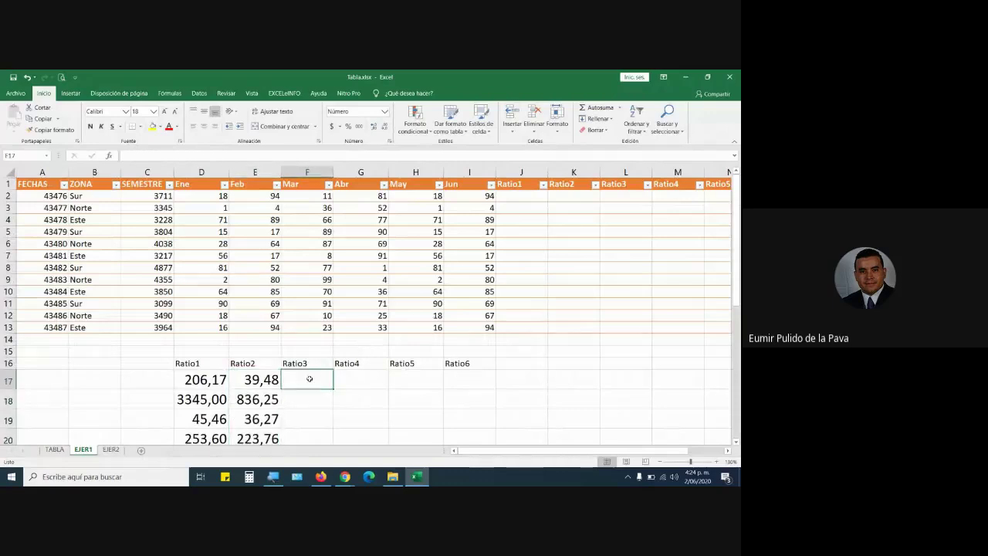
text(=)
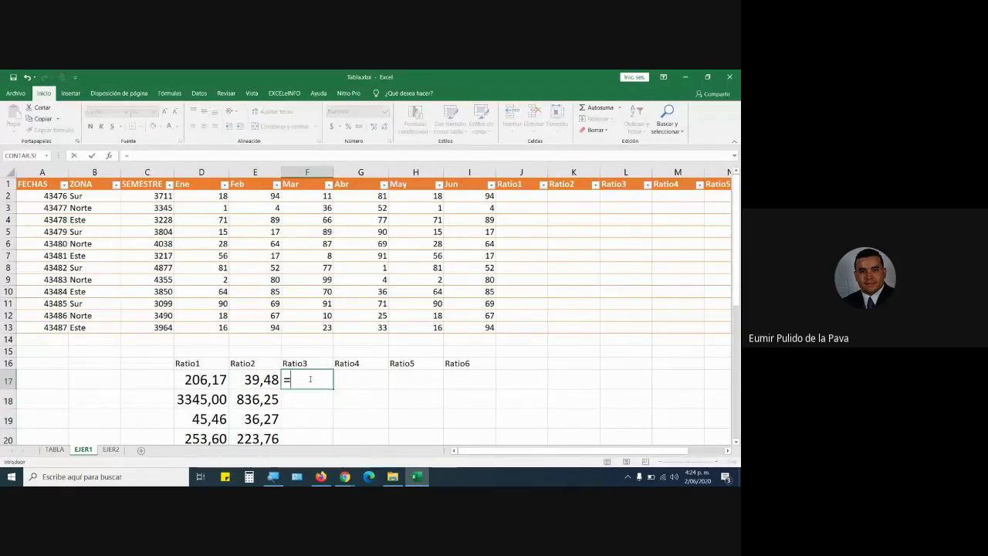
click(154, 196)
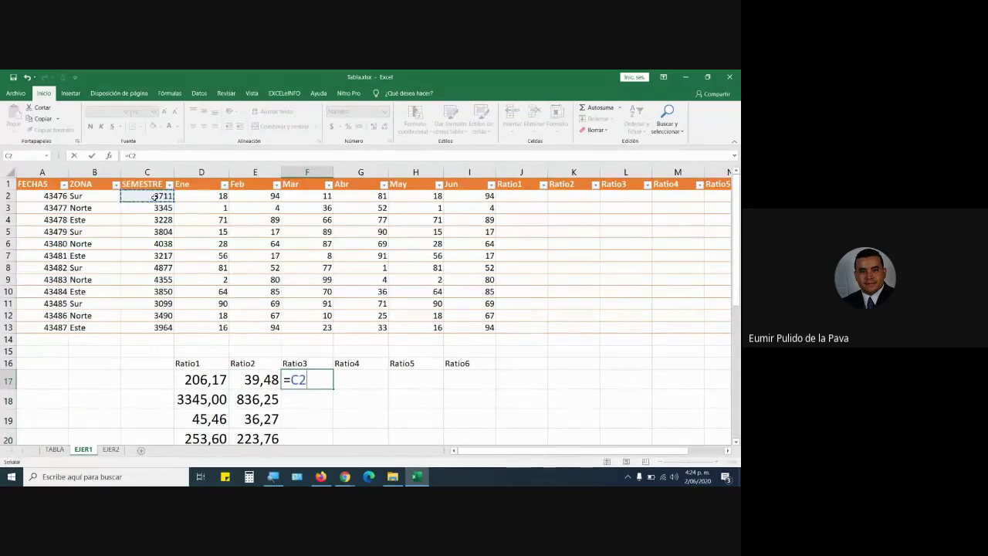
text(/)
click(296, 194)
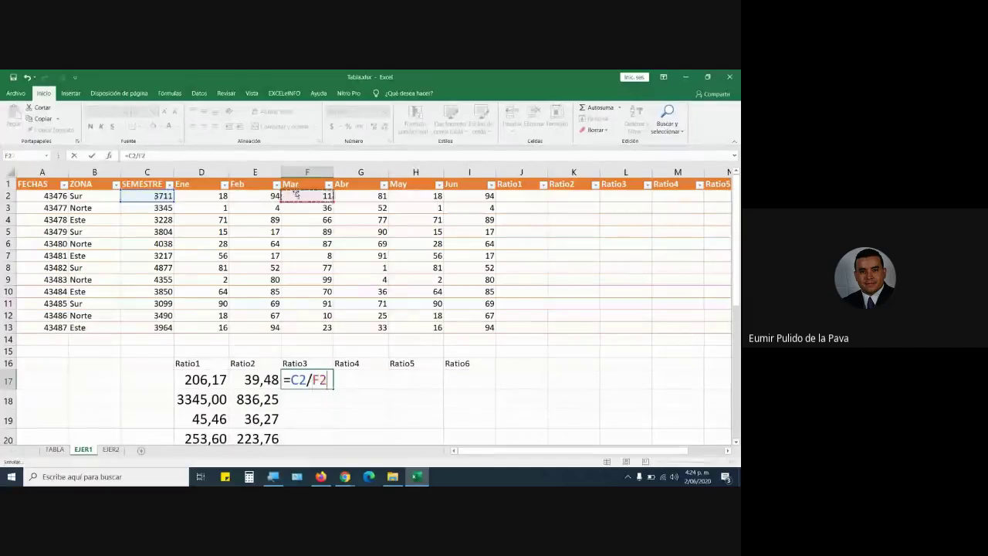
key(Return)
click(324, 383)
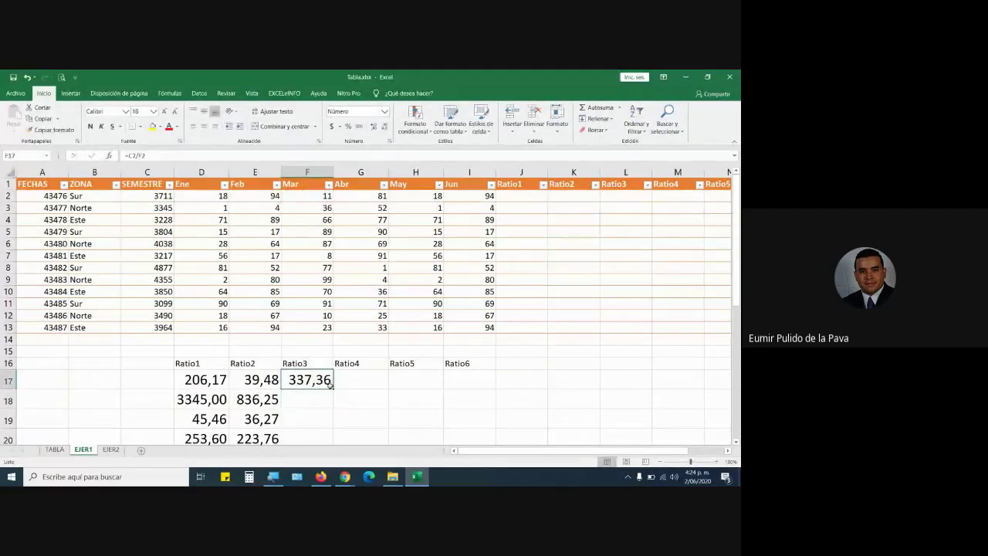
Fill Ratio3 down to F28, then enter =C2/G2 in G17 and fill Ratio4 to G28.
drag(335, 389, 335, 421)
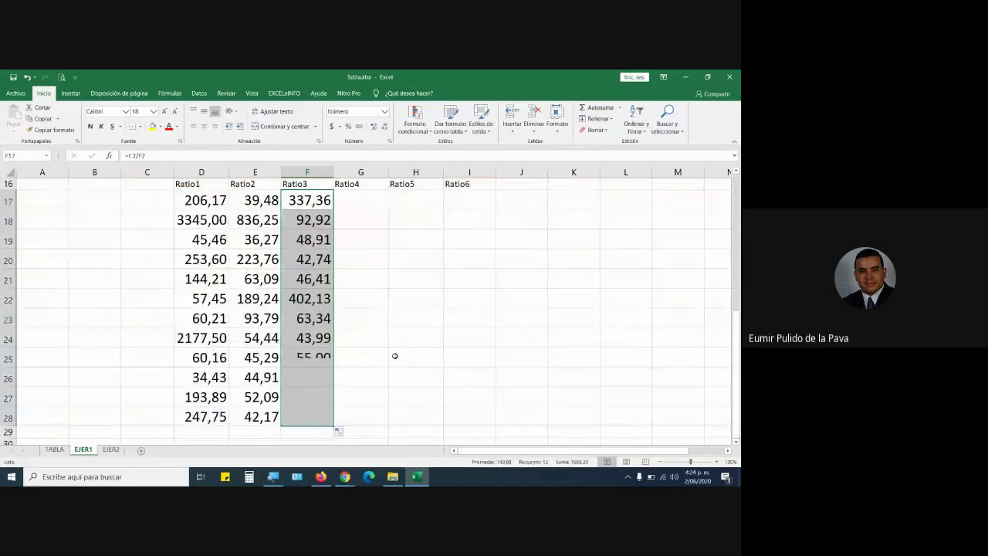
scroll(395, 356, up, 5)
key(Right)
text(=)
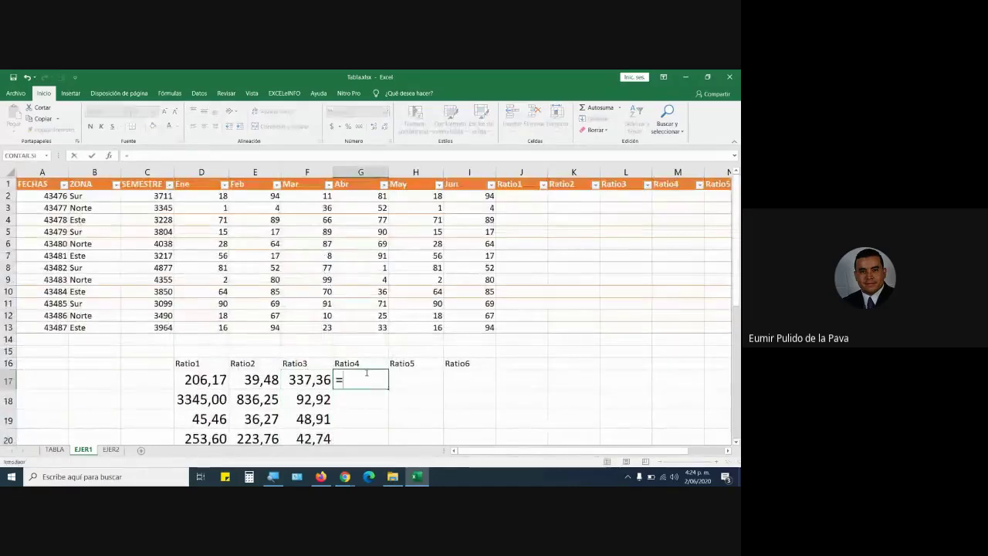
click(150, 197)
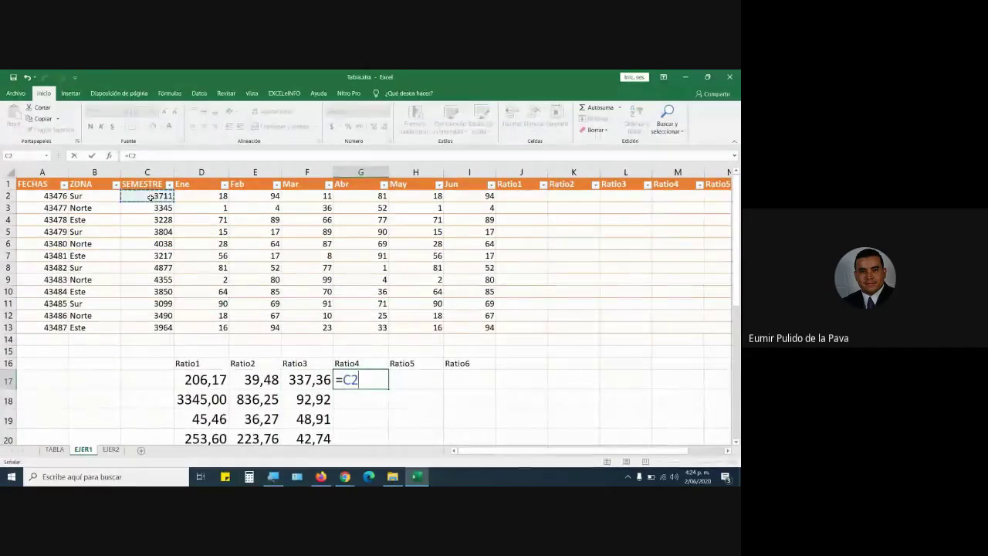
text(/)
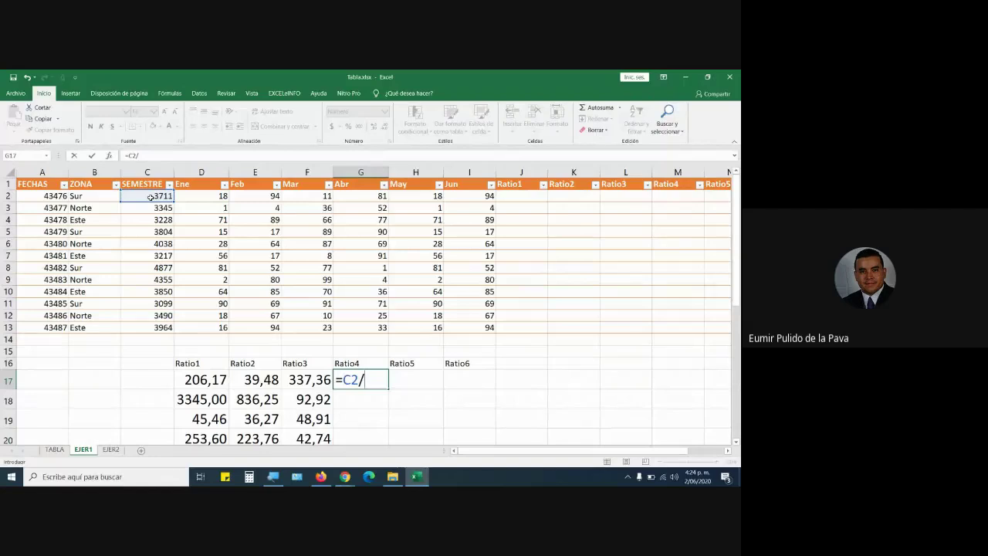
click(359, 197)
key(Return)
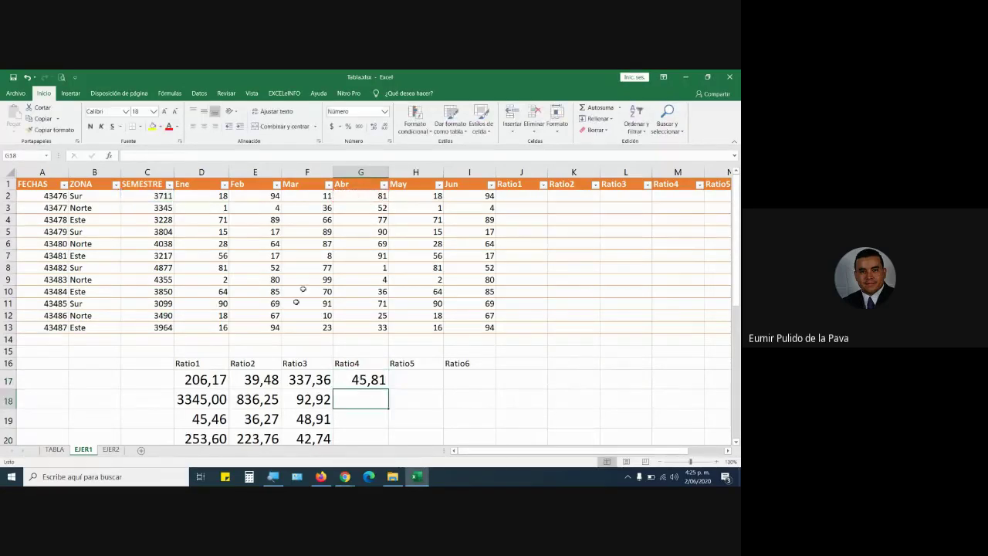
click(199, 377)
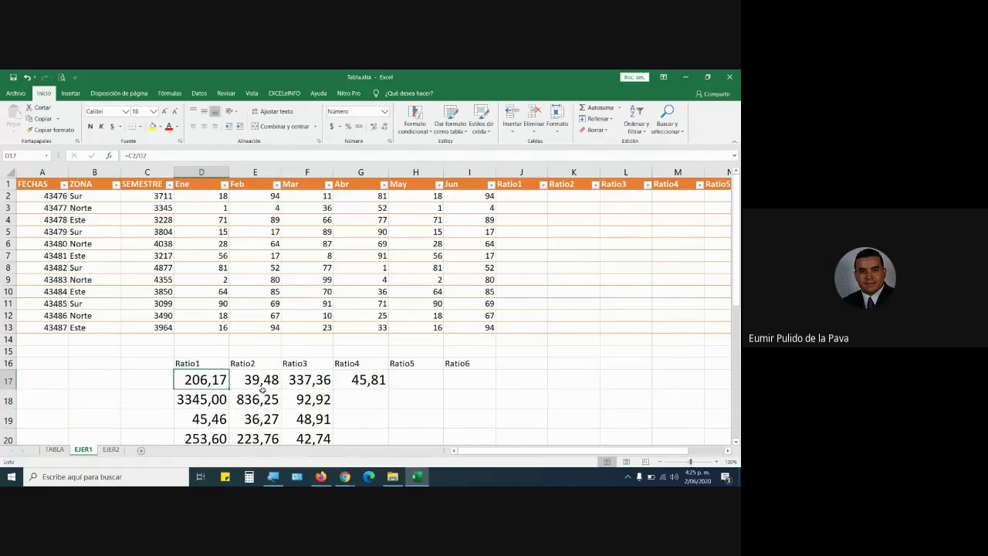
click(385, 390)
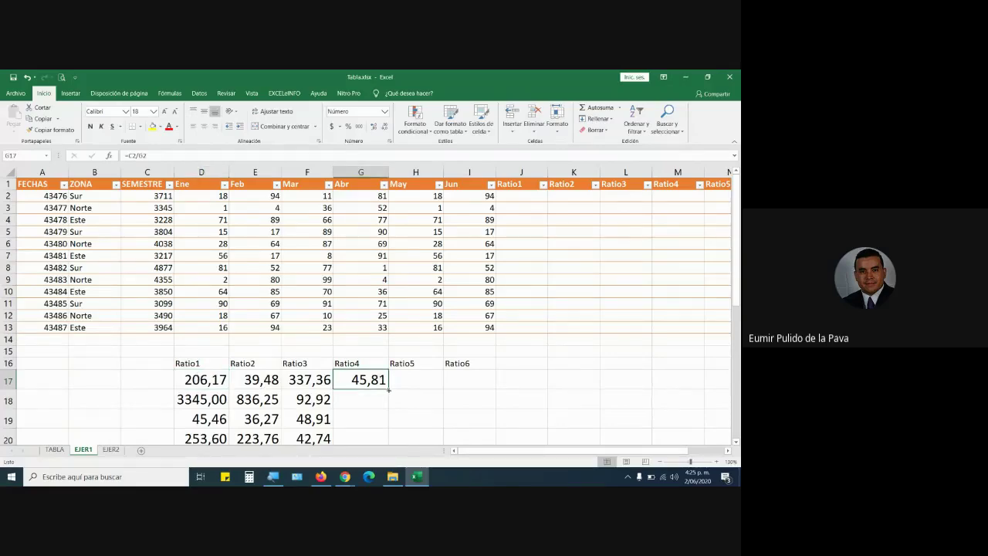
drag(389, 390, 401, 424)
Enter =C2/H2 in H17, fill Ratio5 down to H28, and compare headings with source months.
scroll(483, 276, up, 5)
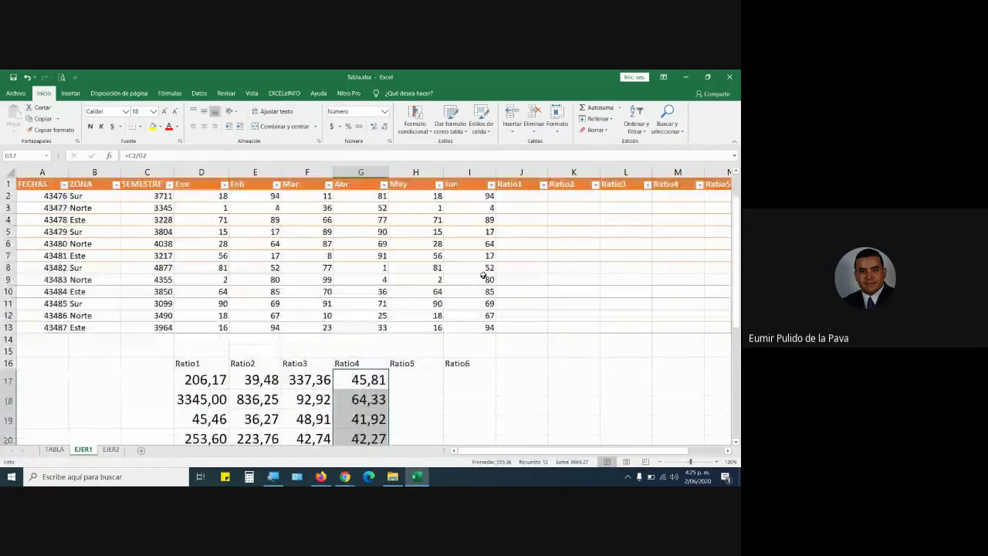
click(408, 380)
text(=)
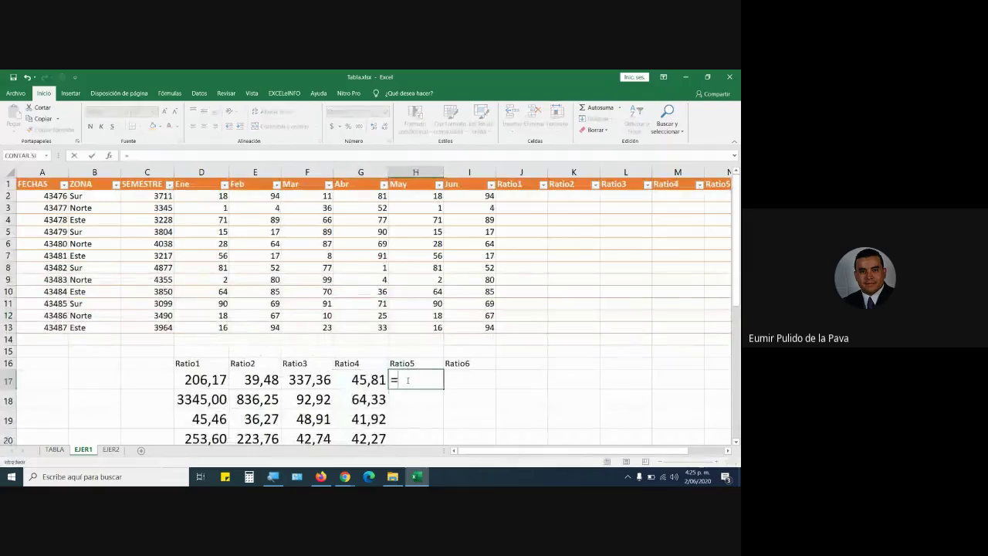
click(154, 196)
text(/)
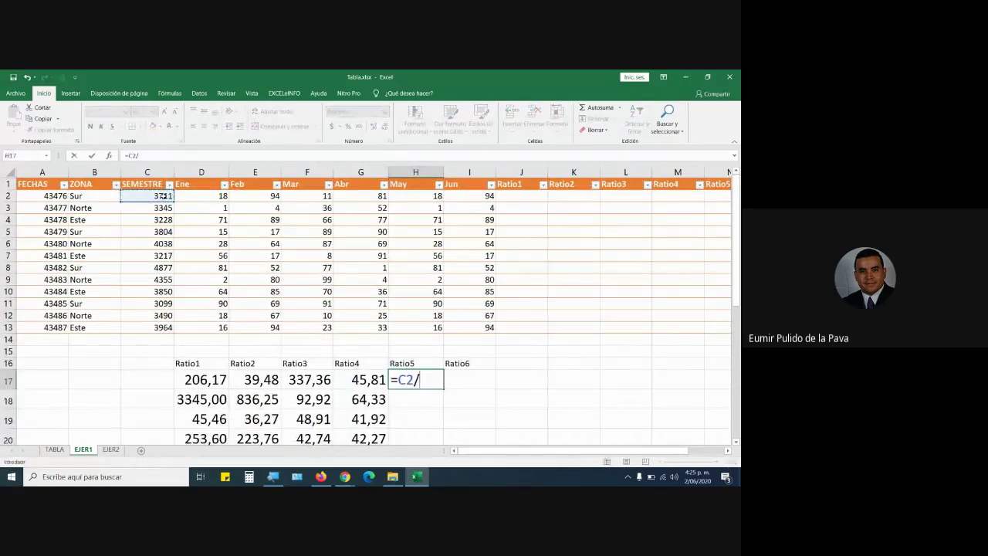
click(418, 197)
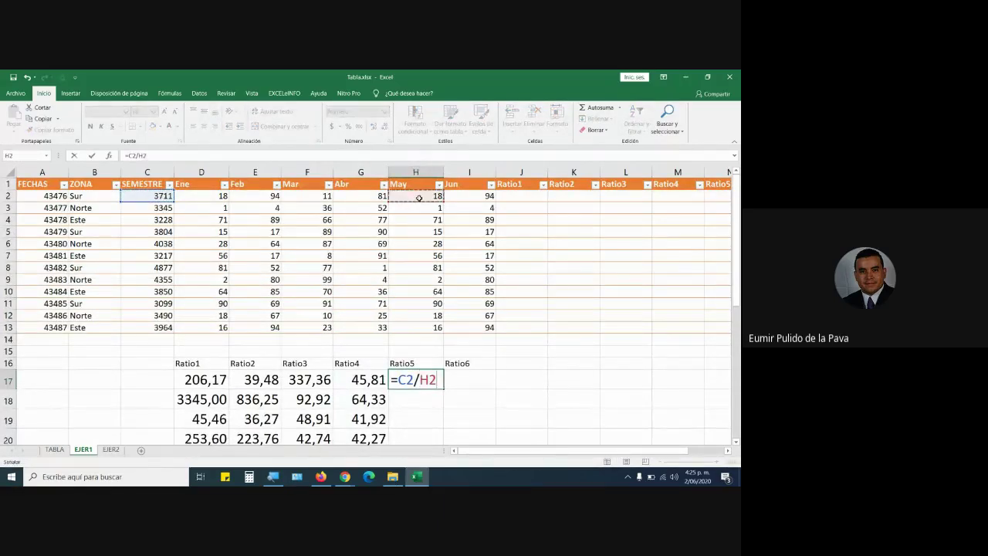
key(Return)
click(420, 380)
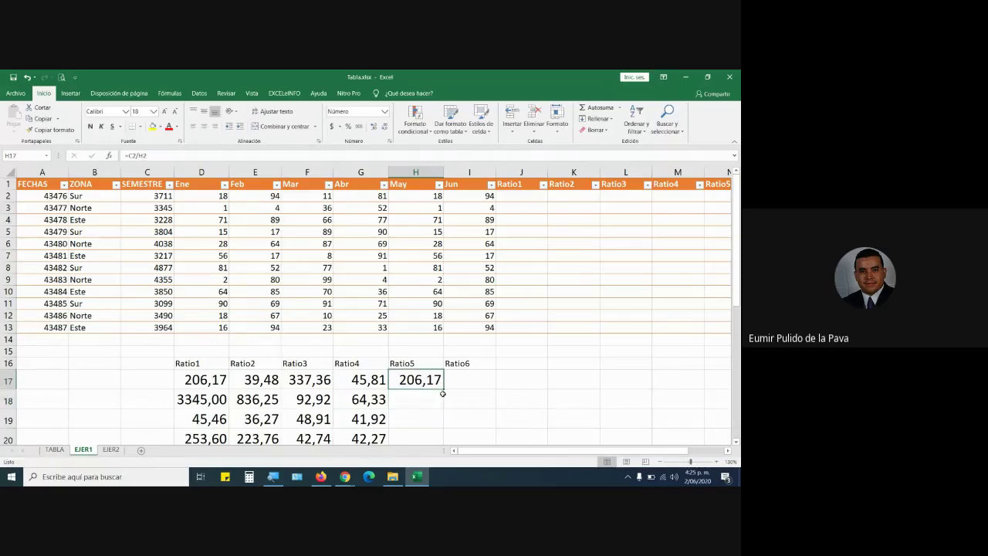
drag(443, 394, 460, 407)
scroll(468, 365, up, 5)
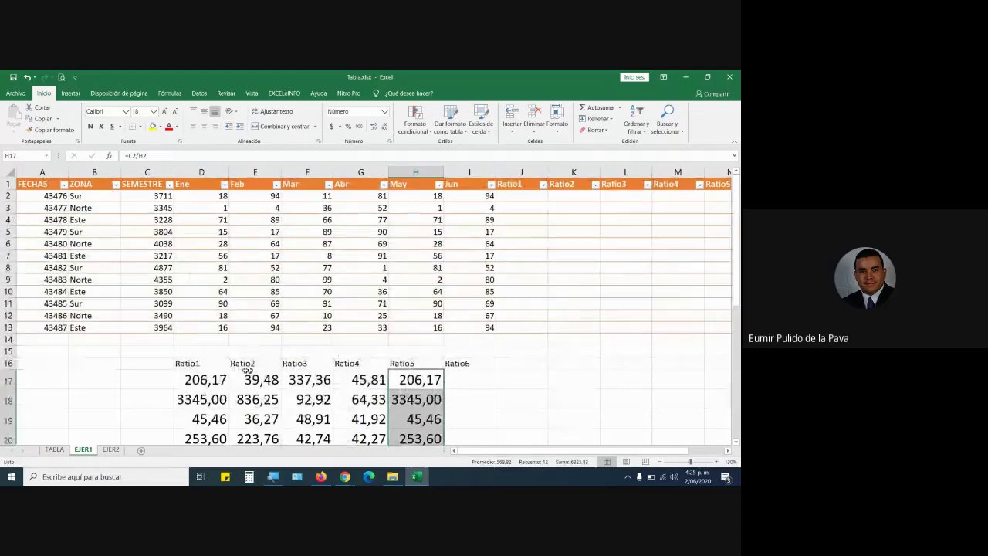
drag(185, 363, 452, 366)
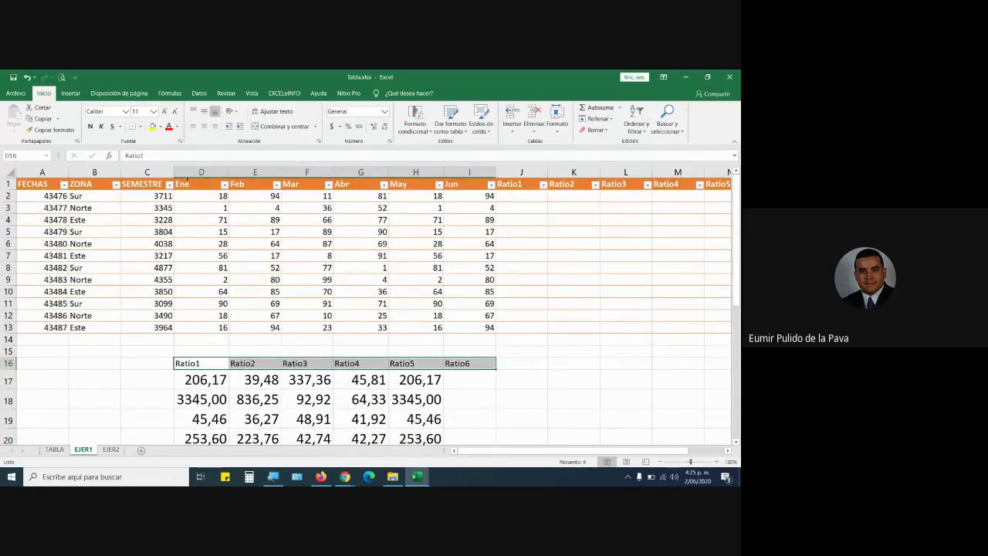
drag(187, 179, 491, 186)
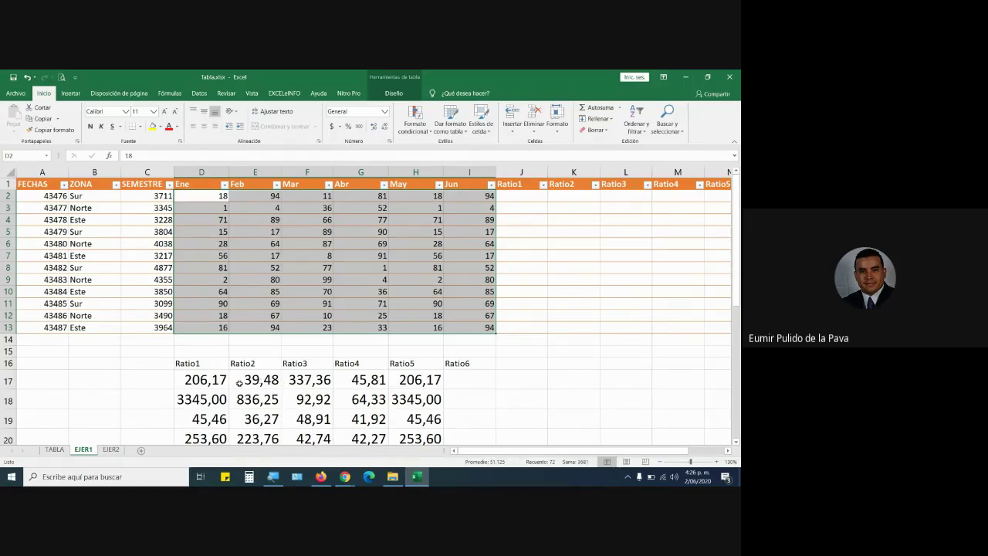
Clear the Ratio2 to Ratio5 results in E17:H28.
drag(236, 381, 421, 407)
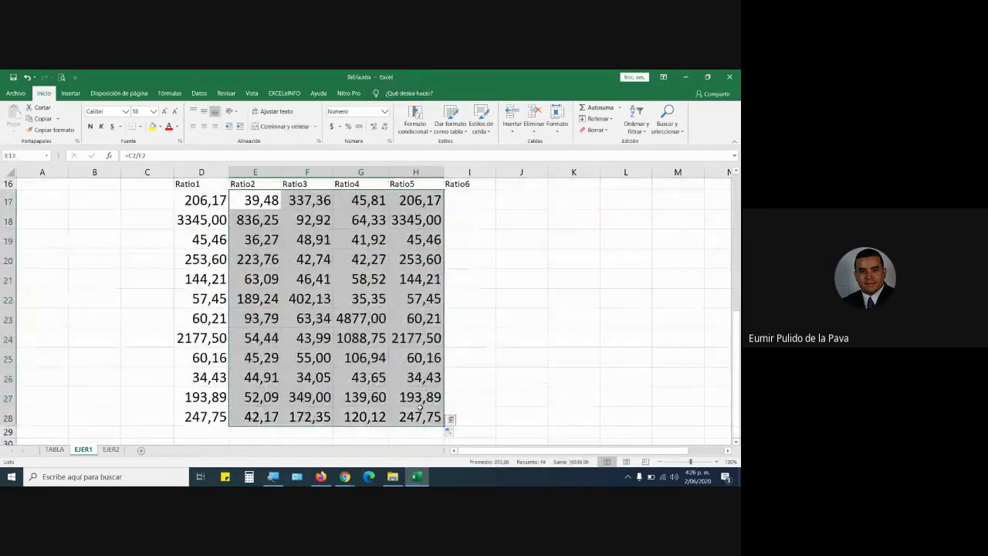
key(Delete)
scroll(425, 401, up, 5)
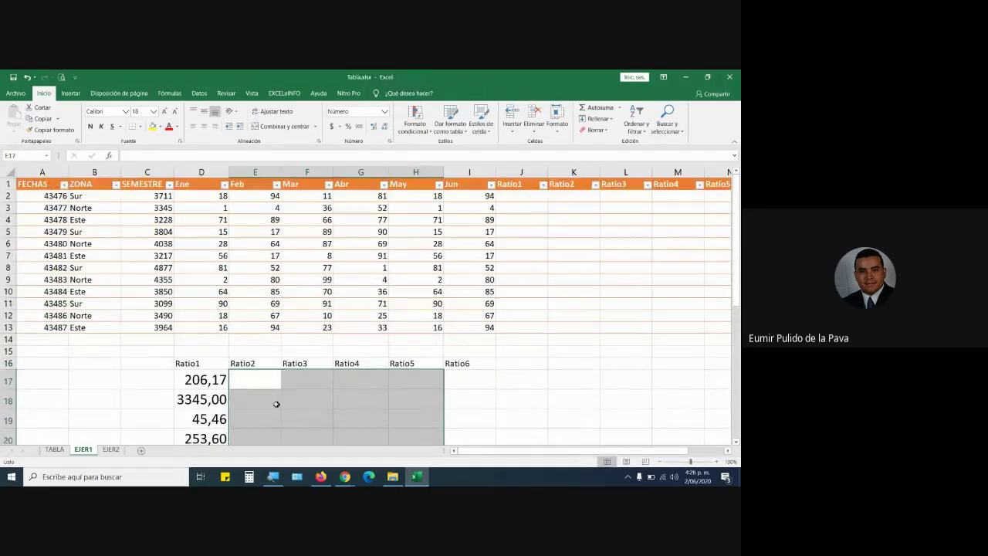
scroll(276, 403, down, 3)
Re-enter =C2/D2 in D17 as the Ratio1 formula.
click(201, 278)
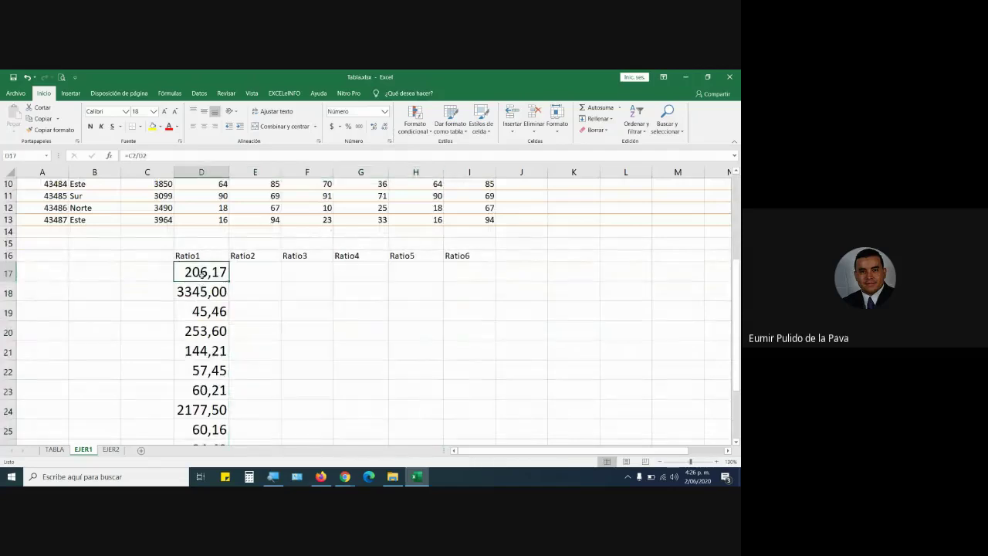
text(=C2/D2)
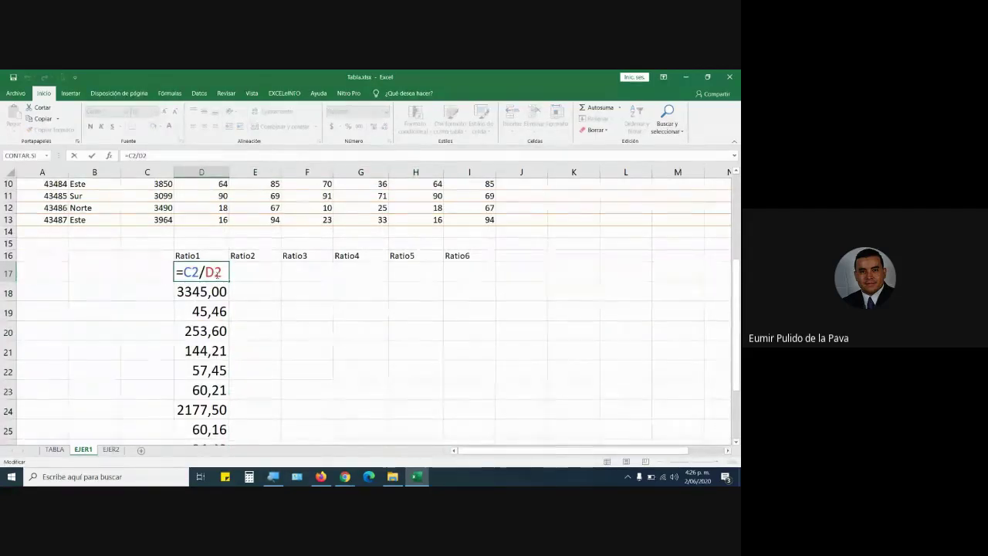
scroll(218, 274, up, 2)
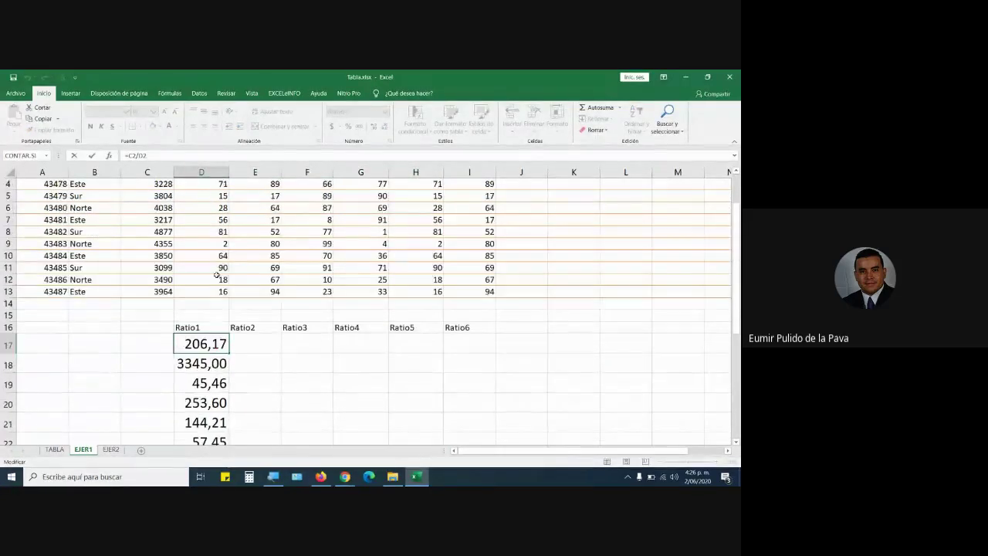
scroll(215, 274, up, 1)
key(Return)
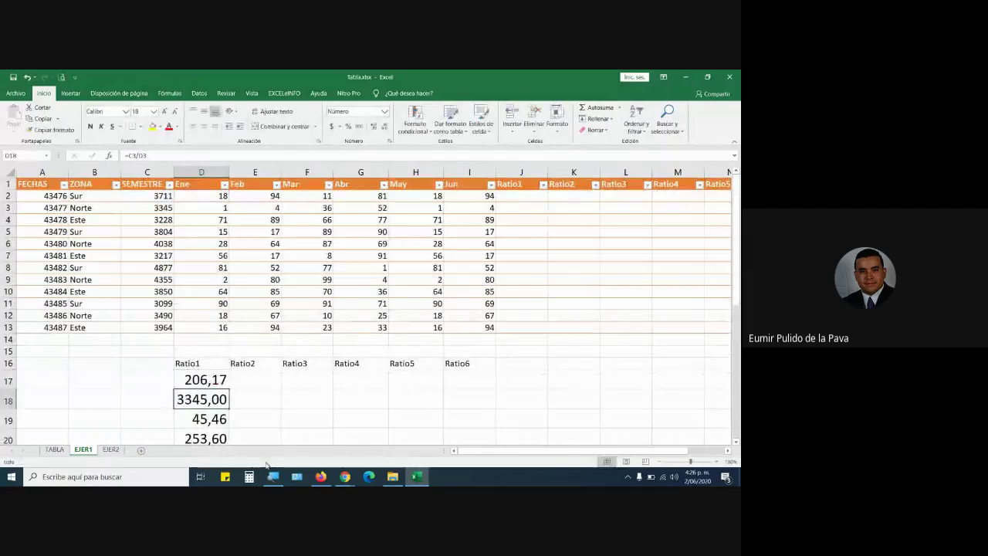
key(Up)
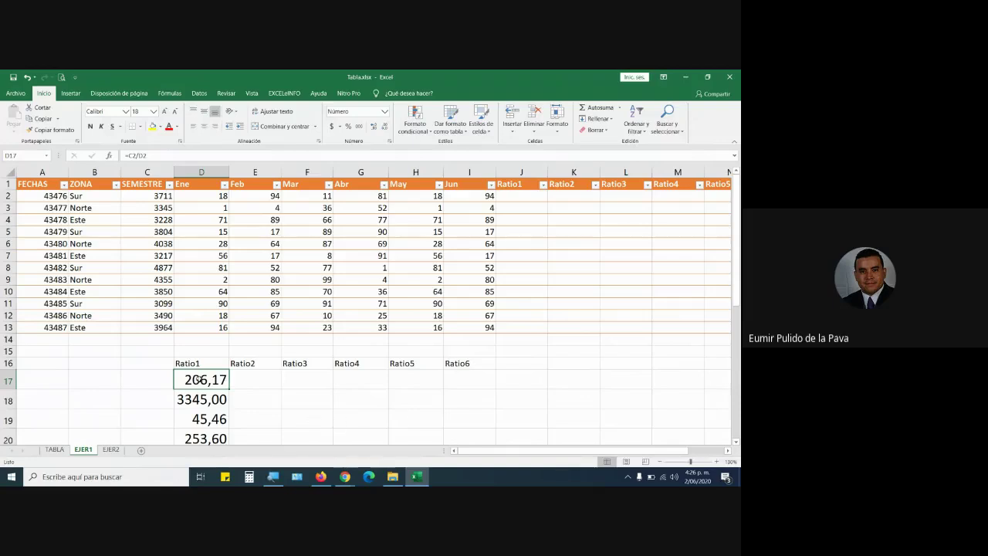
Open D17's =C2/D2 formula in the cell and highlight its C2/D2 references.
key(F2)
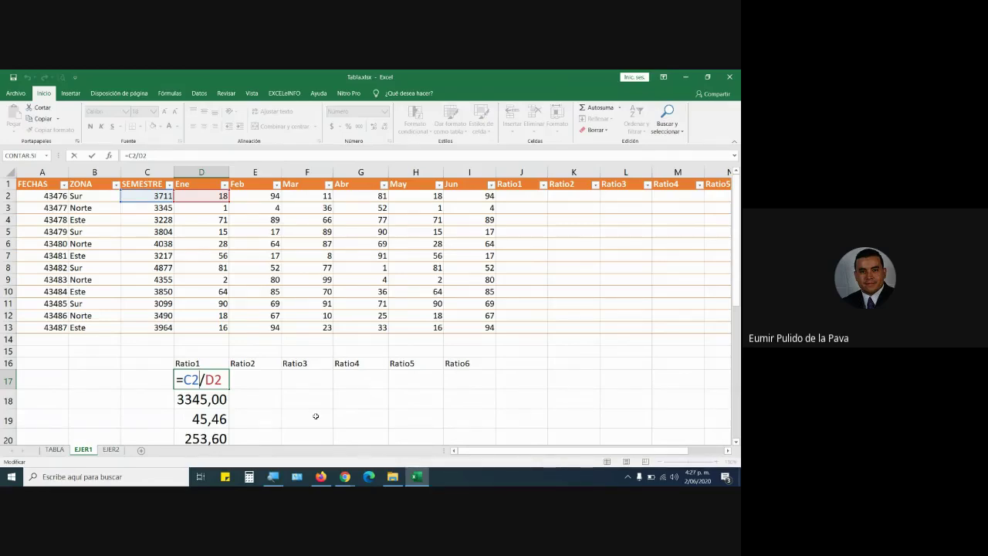
key(ctrl+Return)
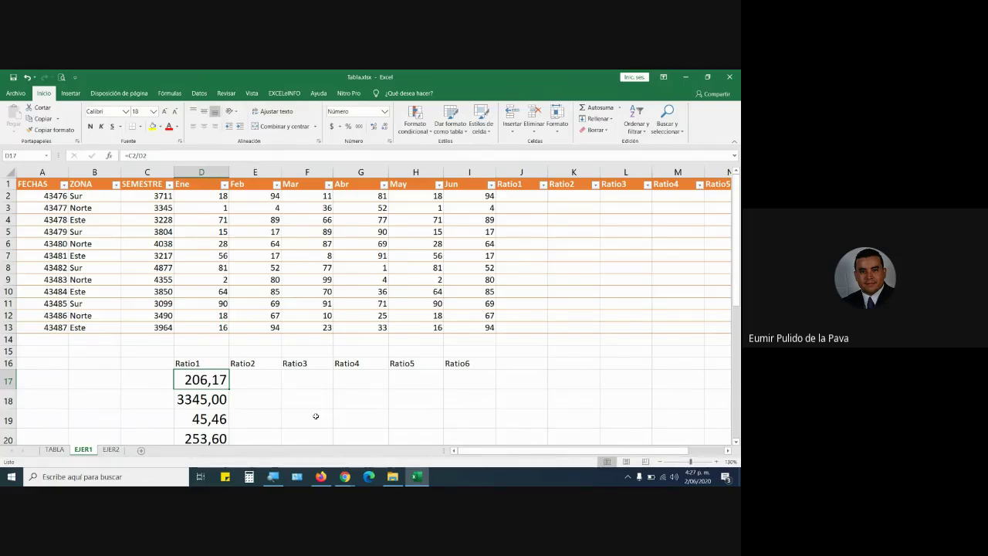
double_click(203, 386)
drag(224, 380, 183, 379)
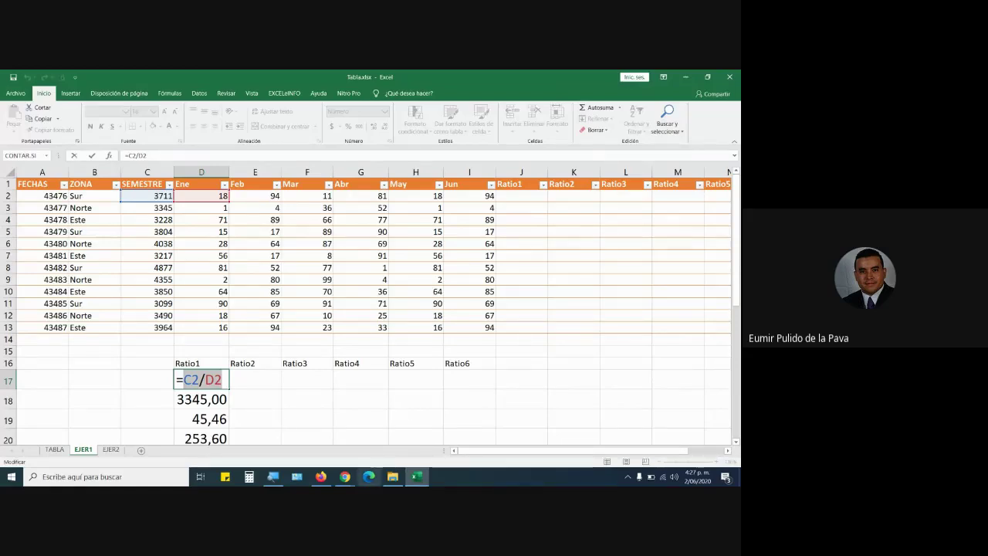
Open Funciones_Busqueda_Referencia_2.xlsx from the EXCEL MATERIAL folder, discarding an accidental D17 edit.
click(393, 477)
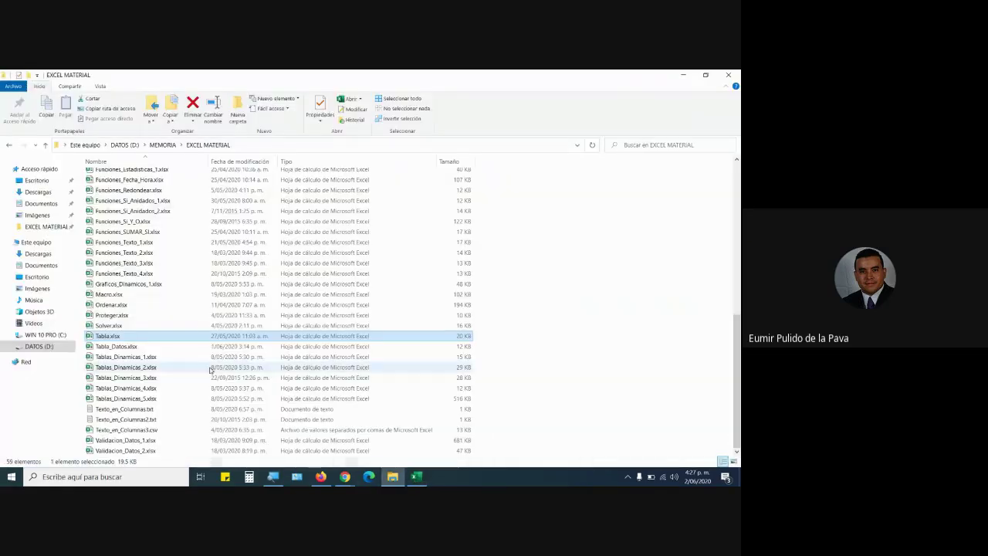
scroll(212, 374, up, 2)
scroll(210, 371, up, 1)
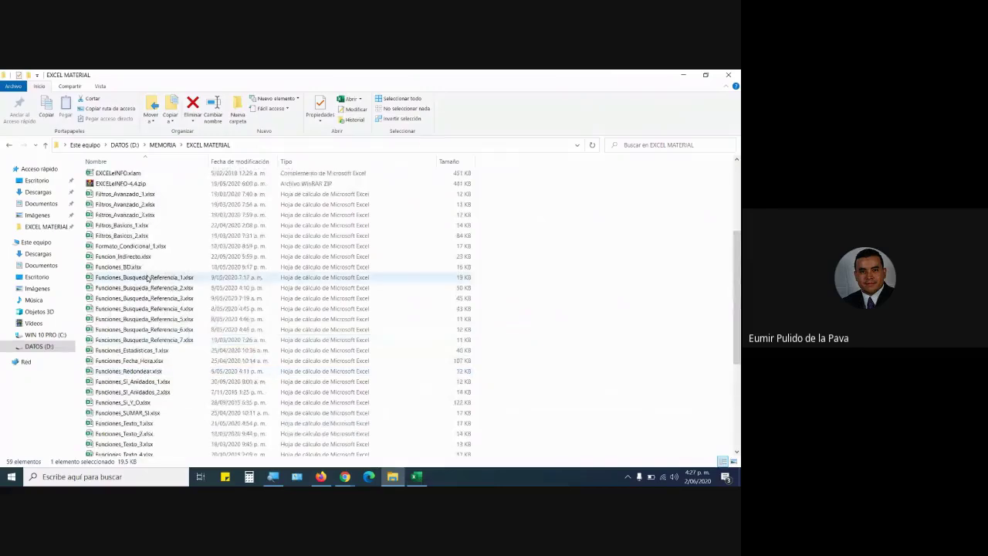
click(144, 288)
key(alt+Tab)
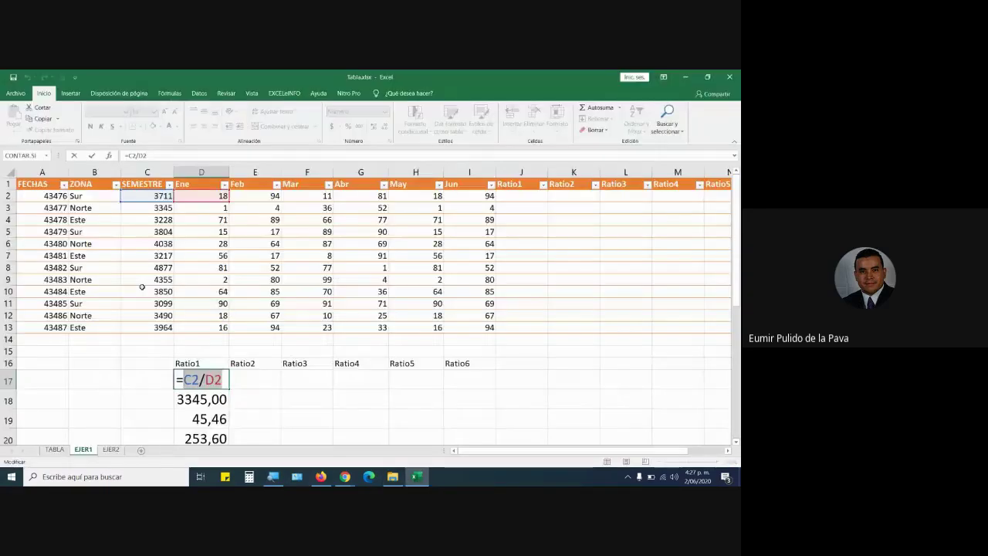
click(144, 291)
key(Escape)
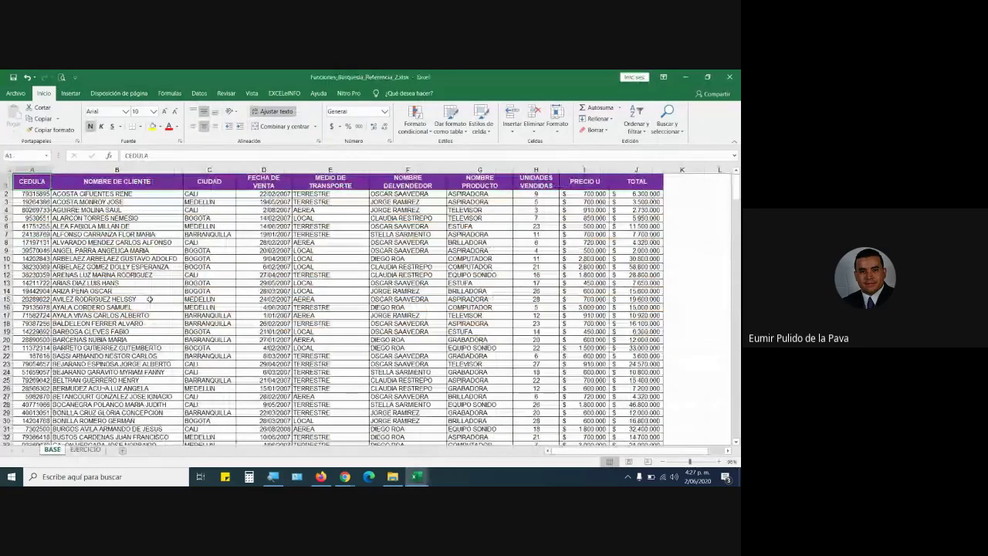
Browse the BASE sheet's client list from top to bottom.
scroll(150, 298, down, 3)
scroll(149, 299, up, 3)
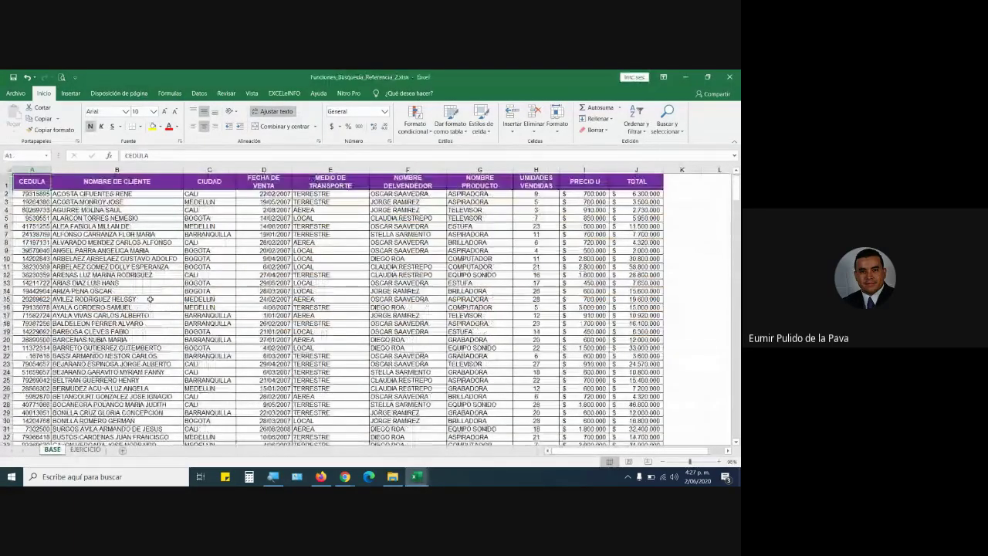
click(131, 233)
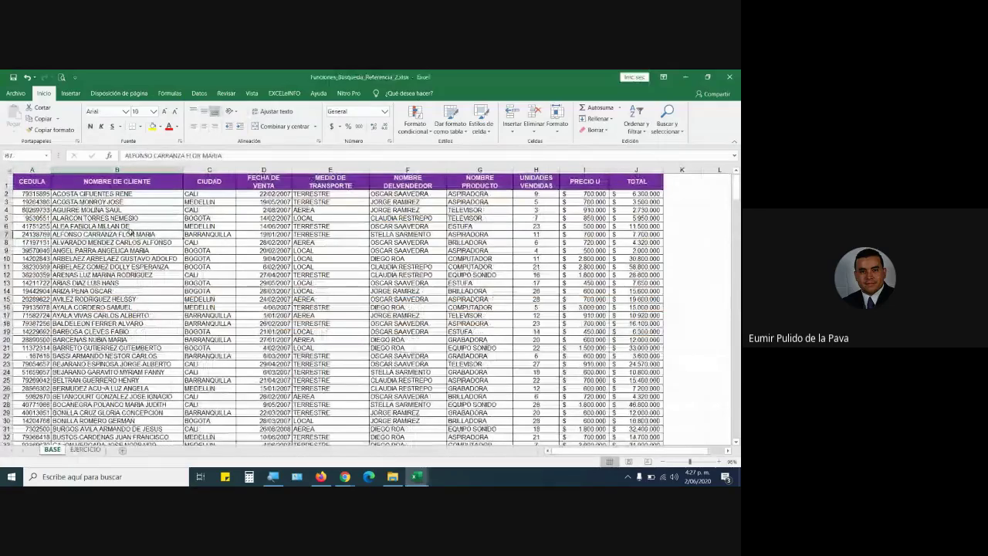
key(ctrl+Down)
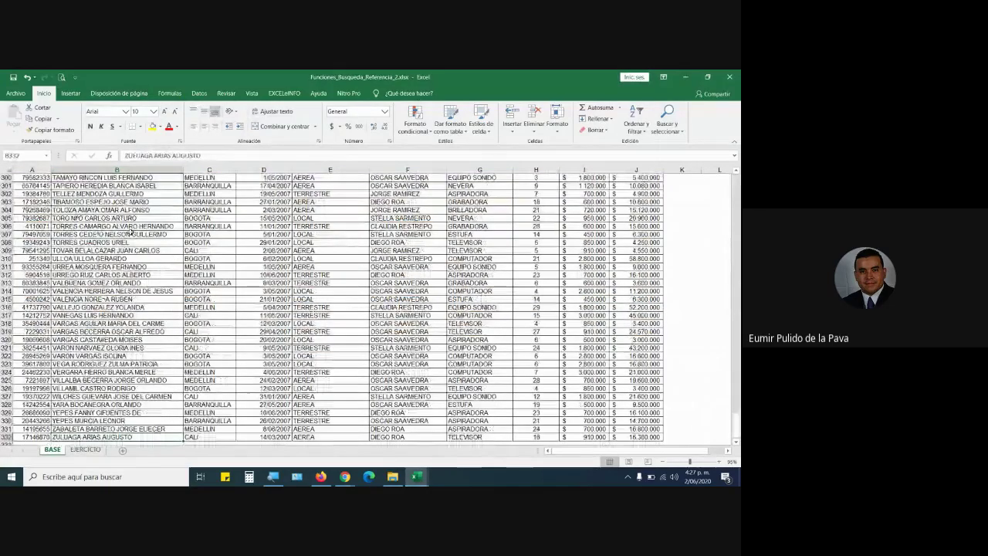
key(ctrl+Up)
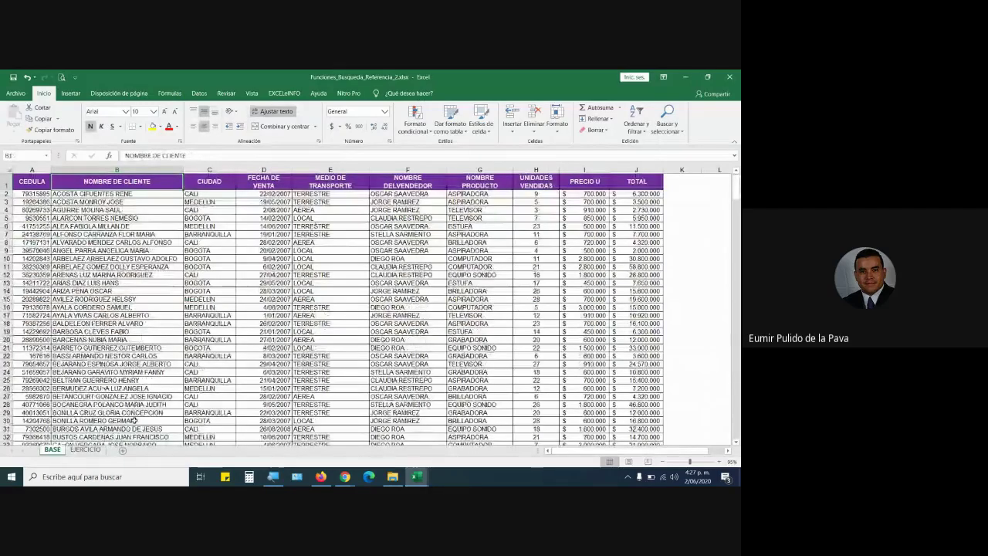
Review the EJERCICIO sheet's NOMBRE DE CLIENTE through TOTAL fields, then close the workbook.
key(ctrl+Page_Down)
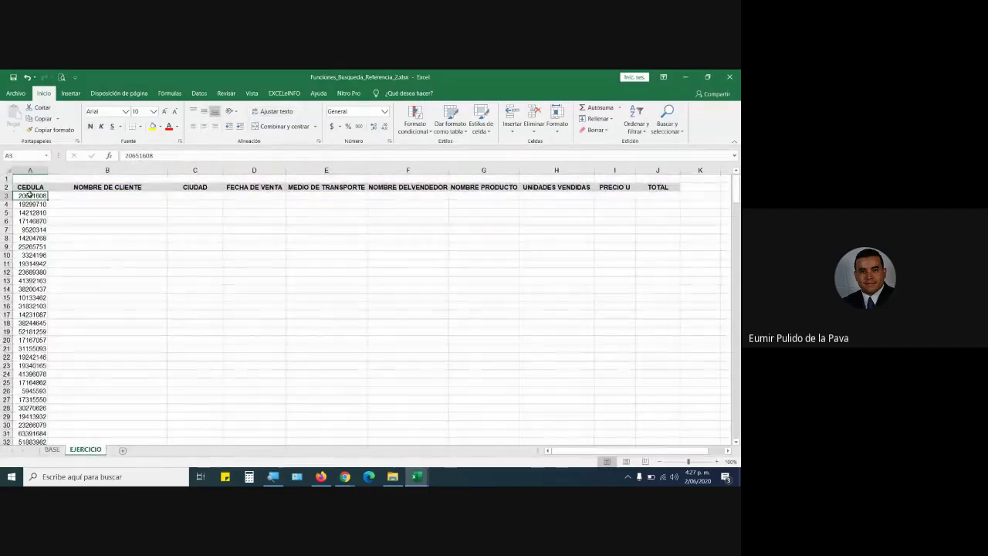
drag(73, 196, 654, 198)
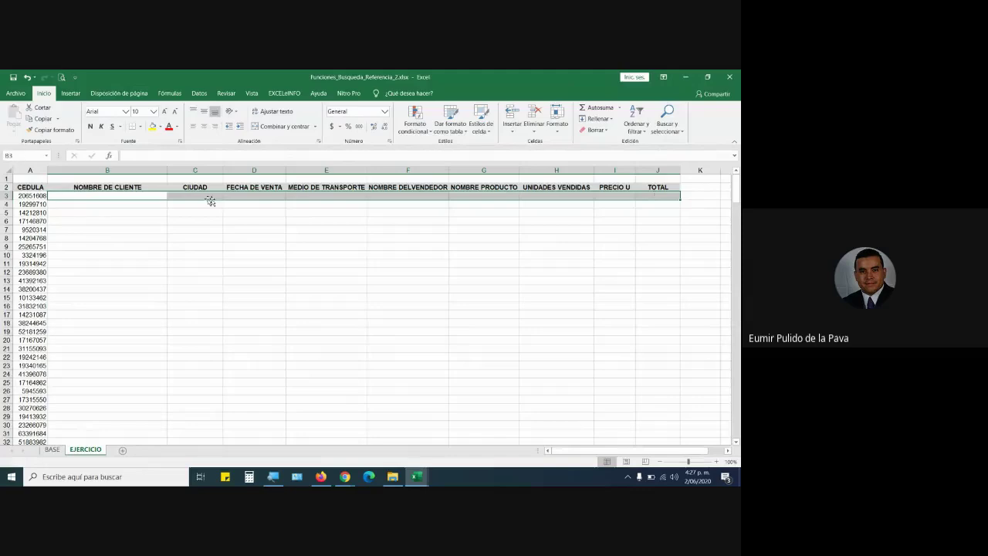
click(123, 196)
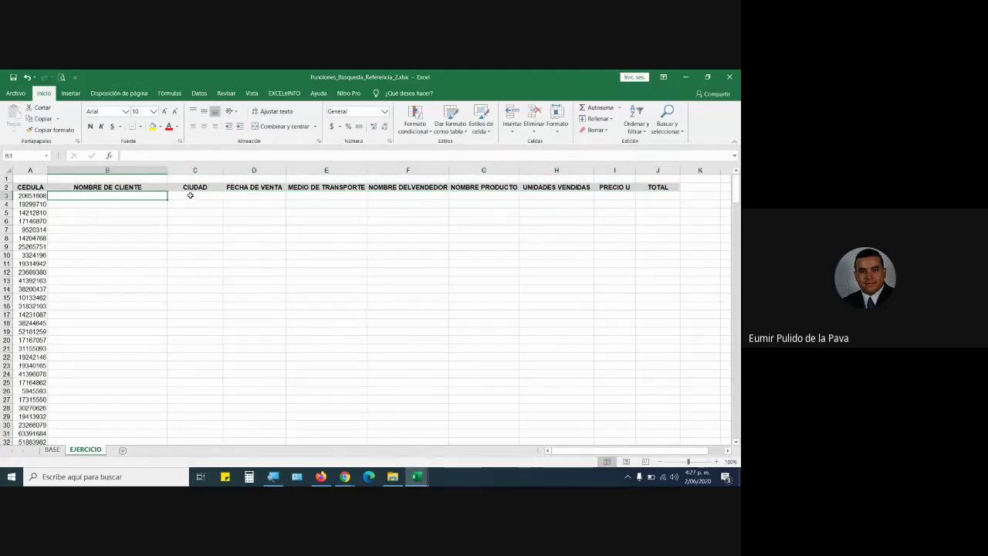
click(190, 195)
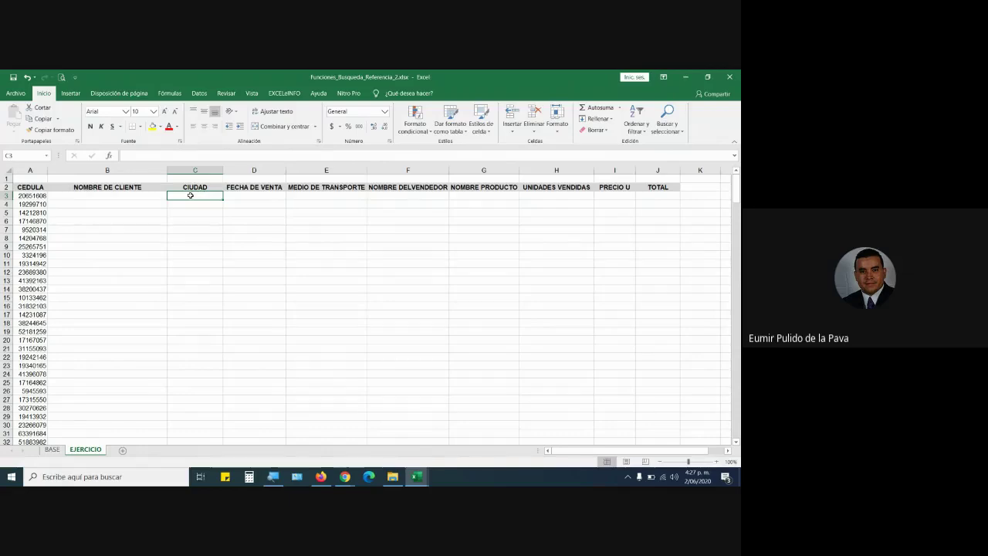
click(250, 196)
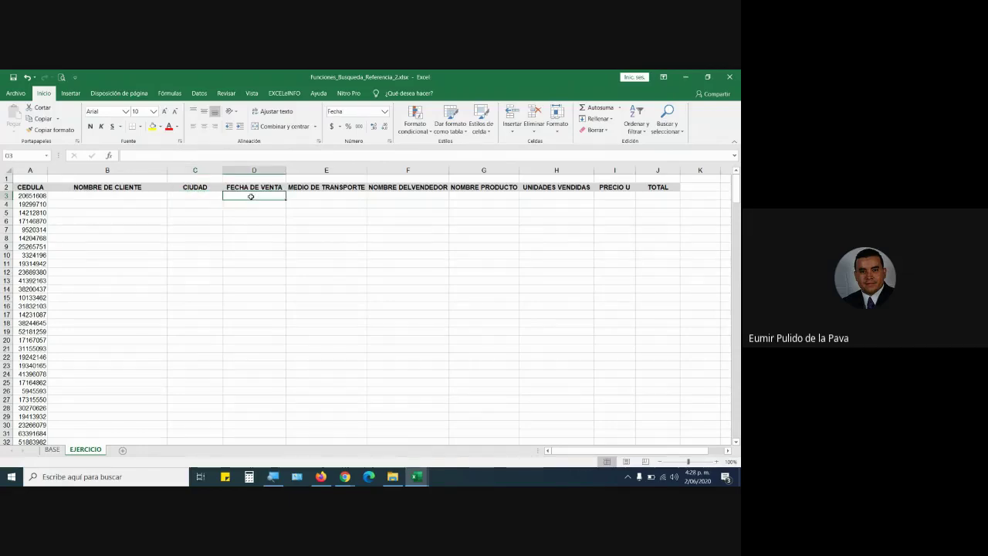
click(316, 196)
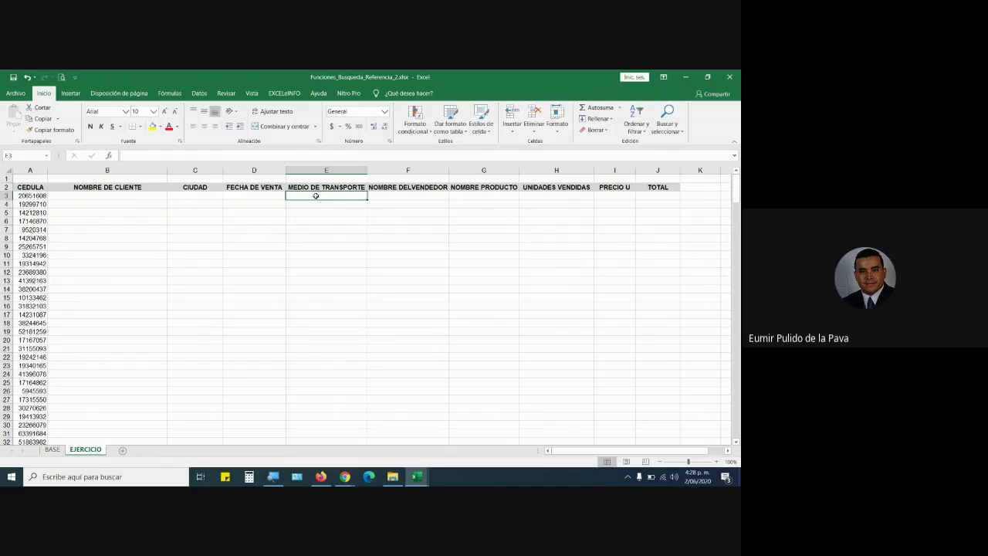
click(730, 78)
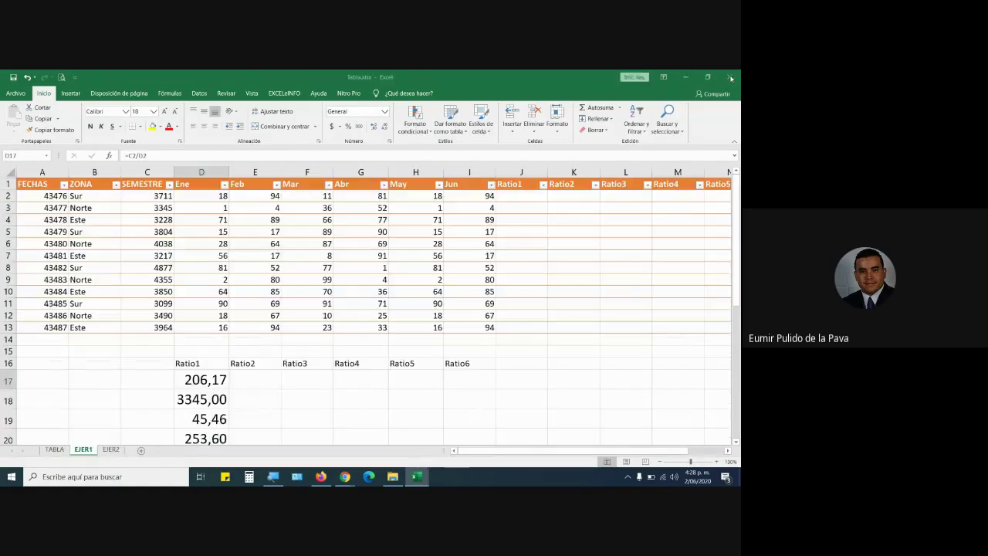
double_click(207, 382)
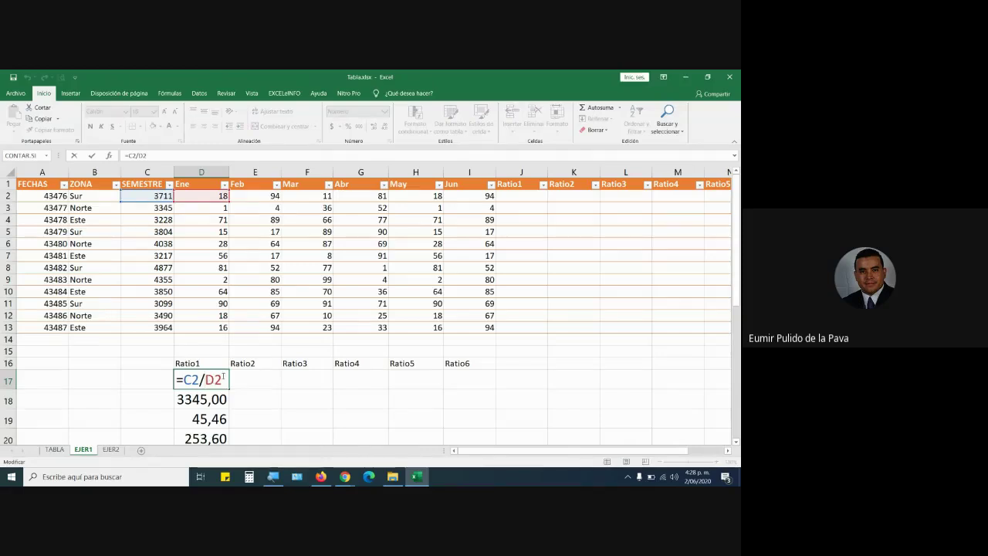
drag(223, 379, 184, 379)
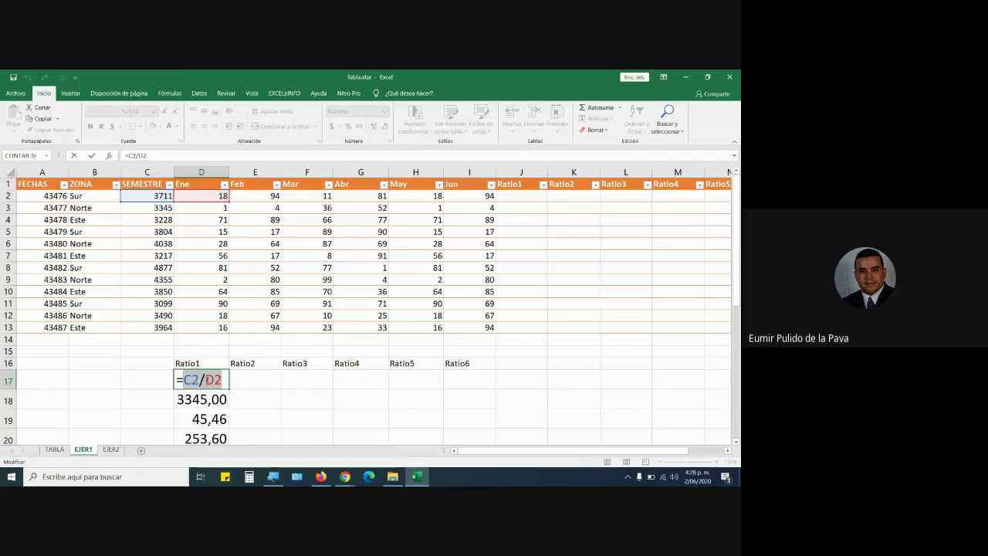
click(288, 392)
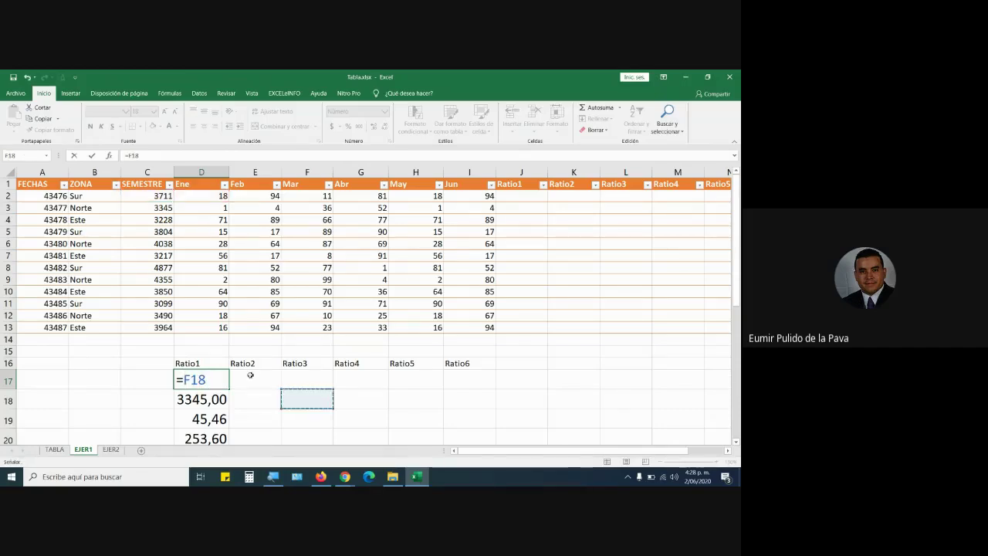
key(Escape)
double_click(212, 382)
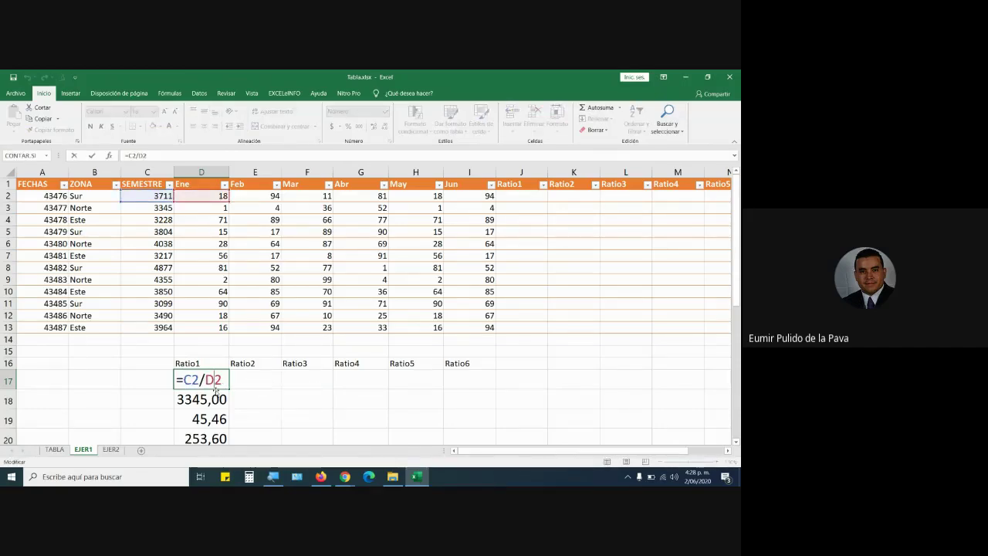
key(Escape)
drag(202, 400, 204, 480)
key(Delete)
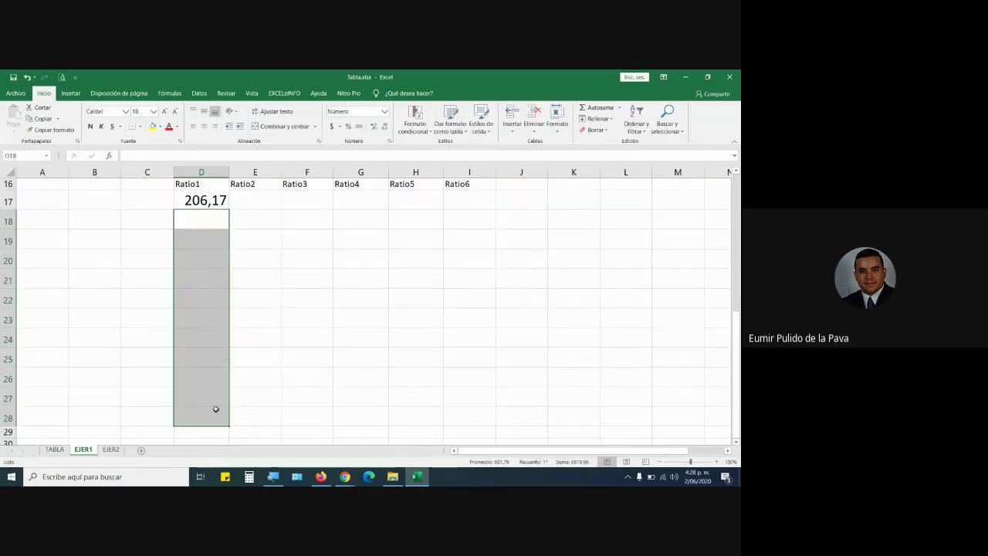
Fill D17's ratio down into D18 and compare its =C3/D3 with D17's =C2/D2.
scroll(221, 353, up, 2)
scroll(222, 353, up, 3)
click(216, 379)
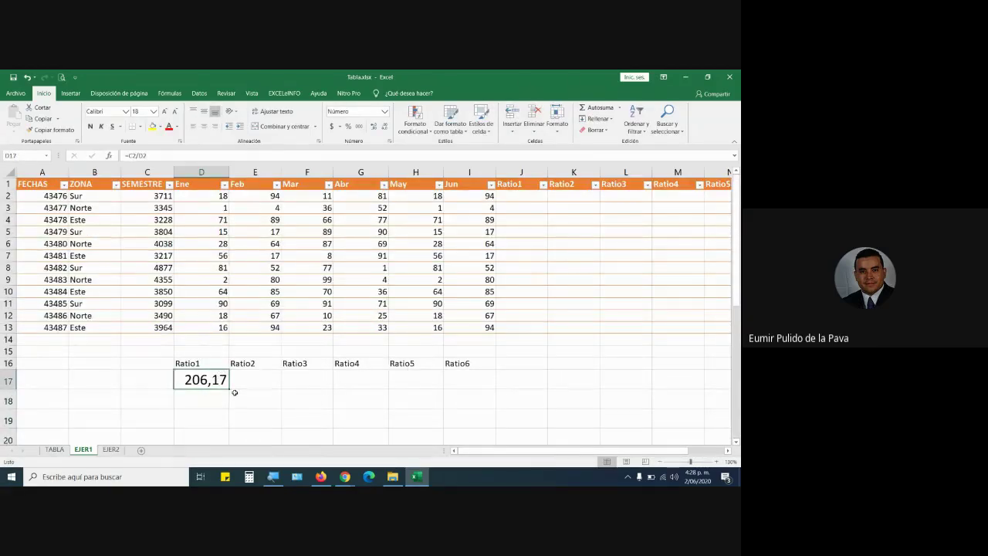
mouse_move(229, 387)
mouse_down()
mouse_move(229, 427)
mouse_move(230, 389)
mouse_up()
mouse_move(228, 389)
mouse_down()
mouse_move(229, 408)
mouse_move(198, 399)
mouse_move(222, 400)
mouse_up()
double_click(195, 399)
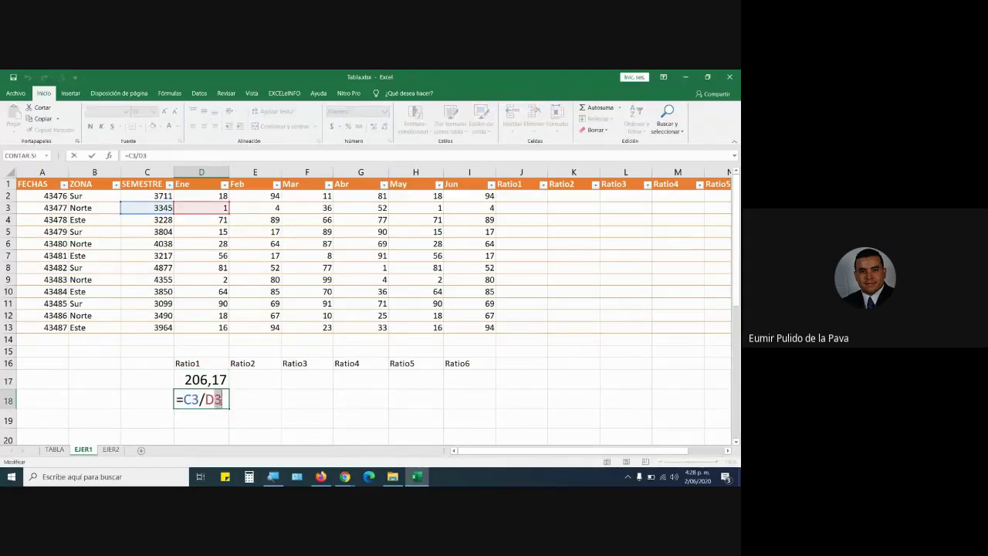
key(Escape)
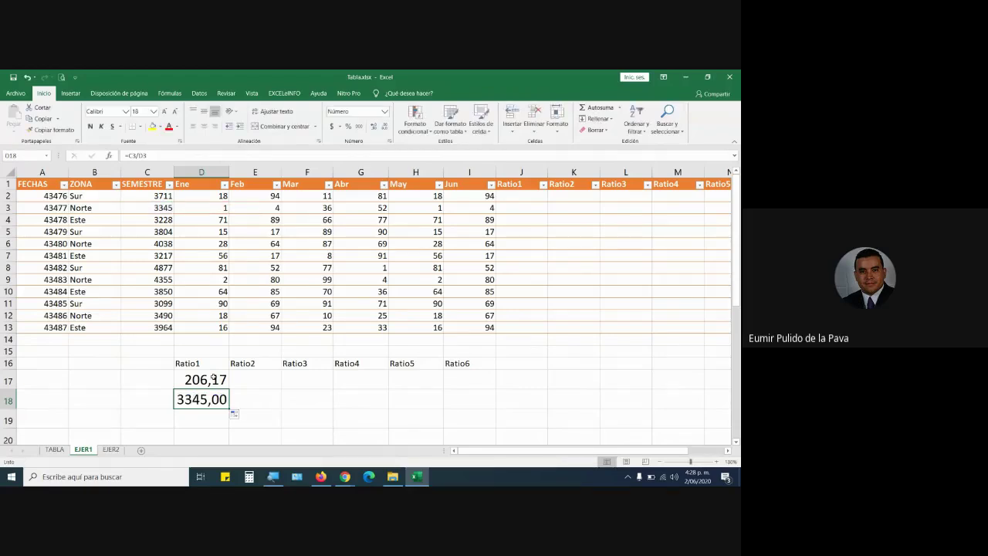
double_click(213, 378)
drag(192, 379, 215, 379)
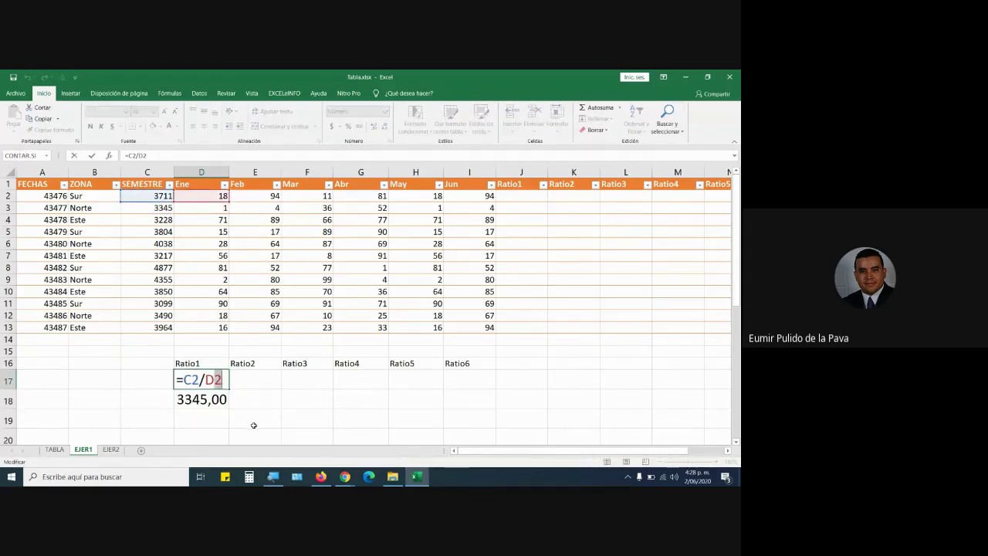
click(205, 418)
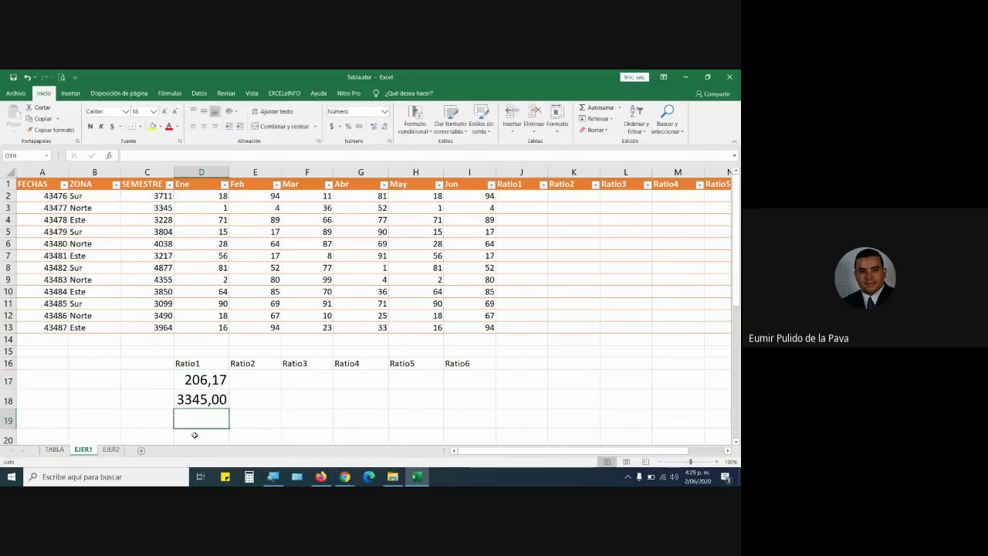
Copy D17's formula across into E17, showing it becomes =D2/E2.
scroll(195, 435, down, 1)
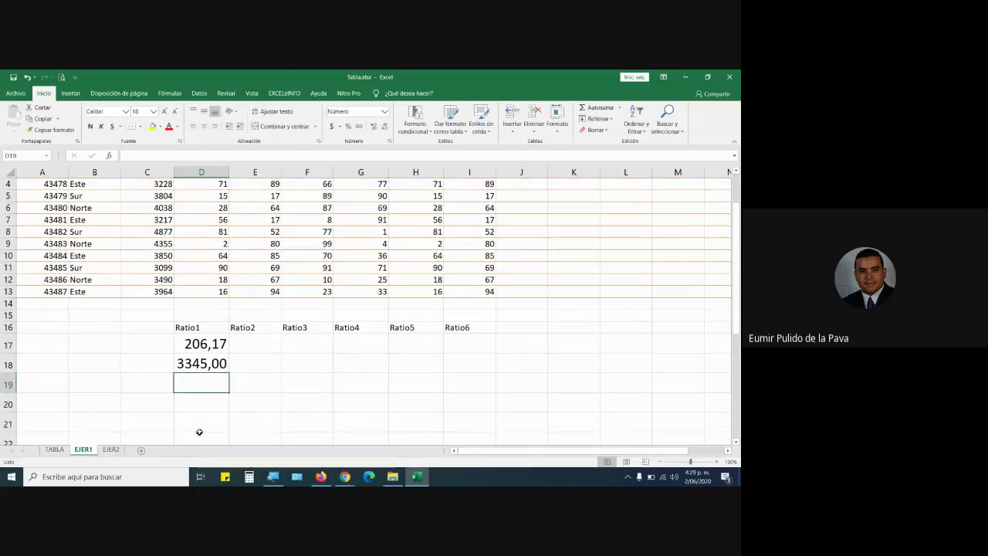
scroll(198, 430, up, 1)
click(222, 386)
drag(229, 389, 269, 381)
key(F2)
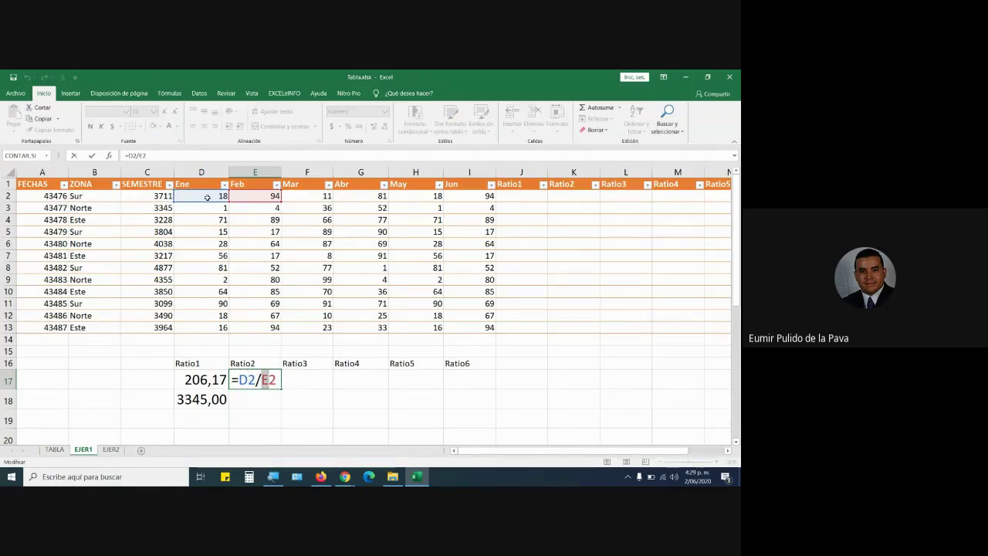
Compare the references in D17 (=C2/D2) and E17 (=D2/E2).
key(Return)
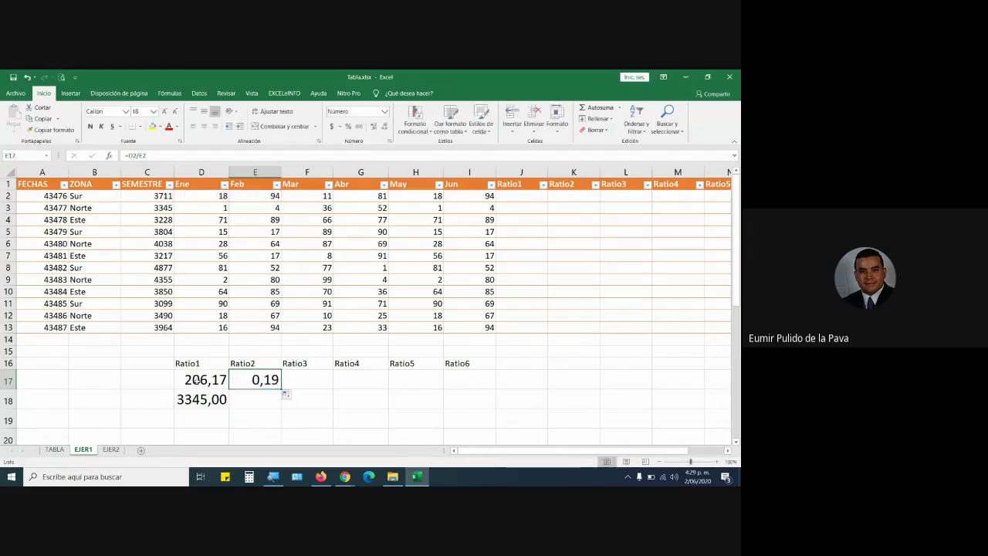
double_click(184, 379)
key(ctrl+Return)
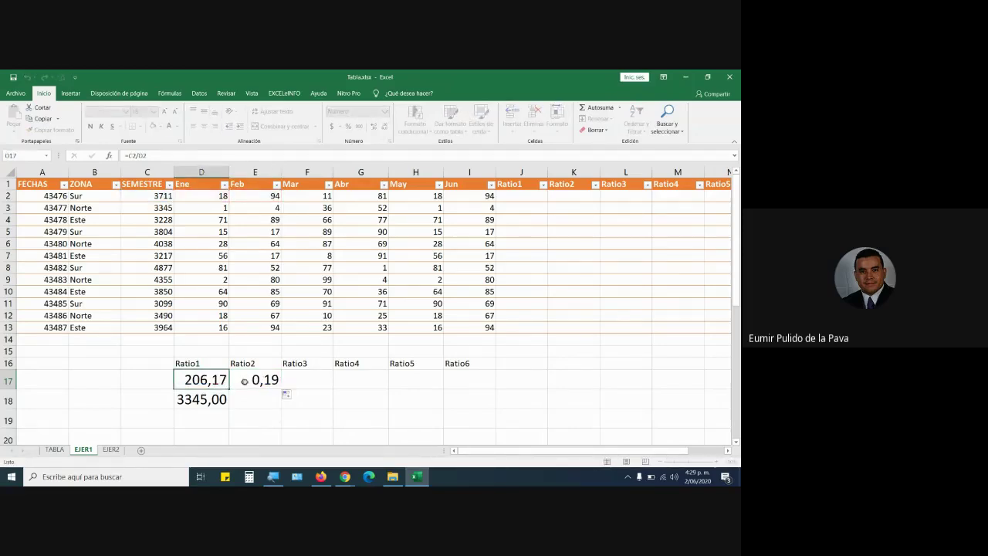
double_click(261, 379)
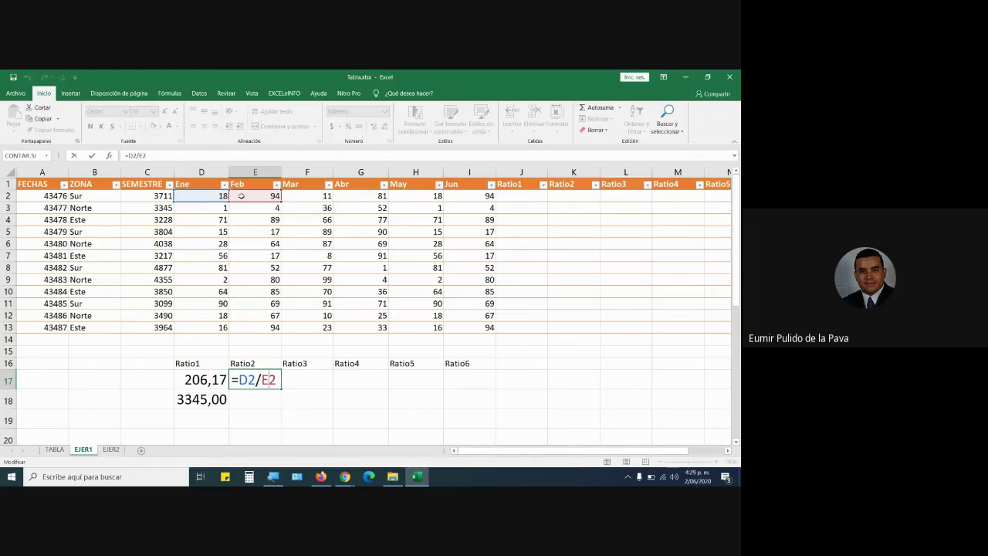
key(ctrl+Return)
Copy the ratio formula into F17, showing it becomes =E2/F2 (8,55).
drag(281, 389, 331, 390)
double_click(294, 379)
double_click(294, 379)
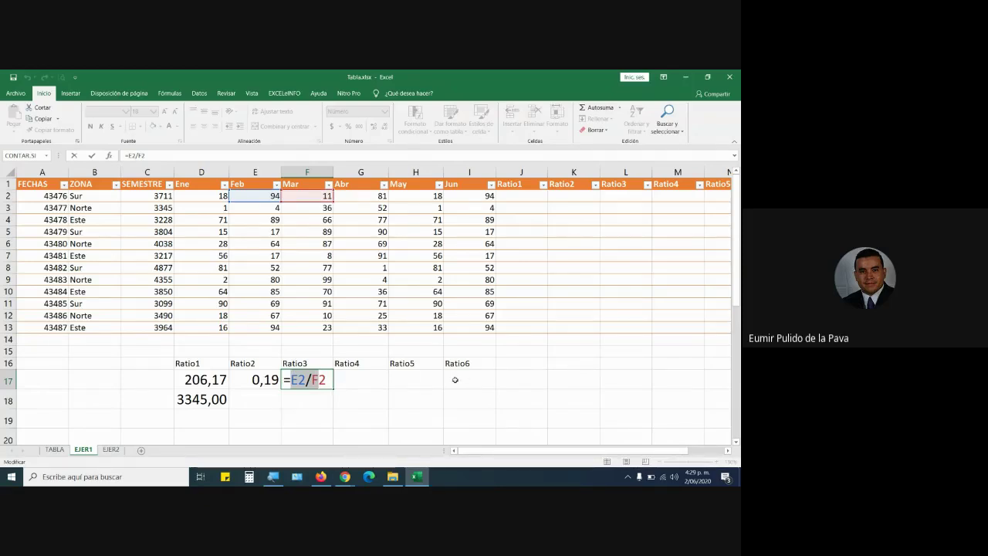
key(ctrl+Return)
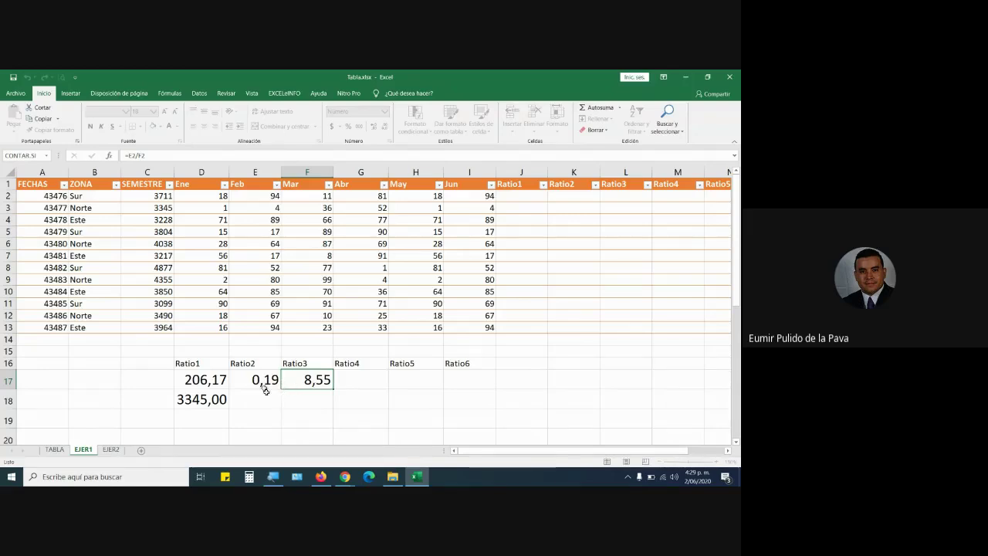
Clear the Ratio2 and Ratio3 results in E17:F17.
key(F1)
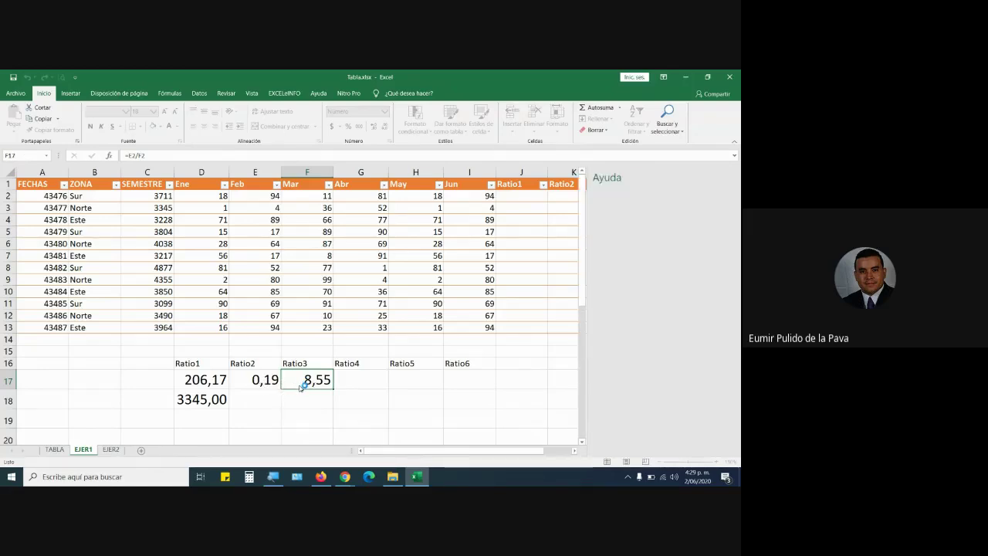
drag(266, 380, 332, 390)
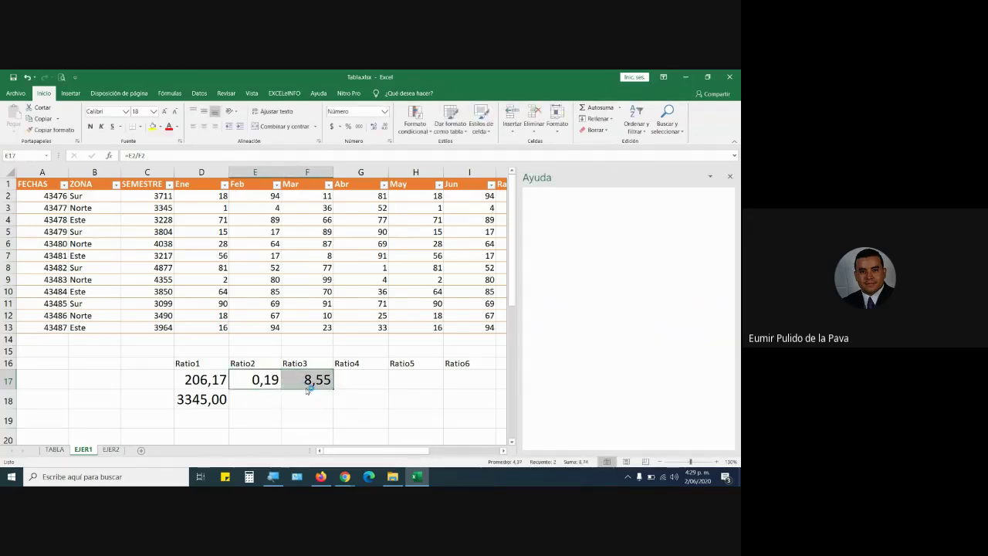
click(731, 176)
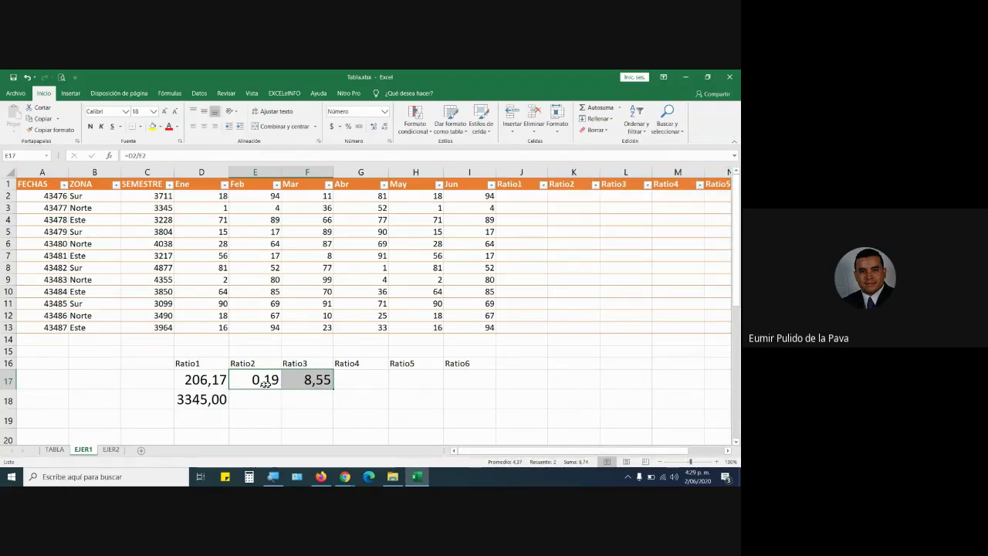
key(Delete)
click(266, 399)
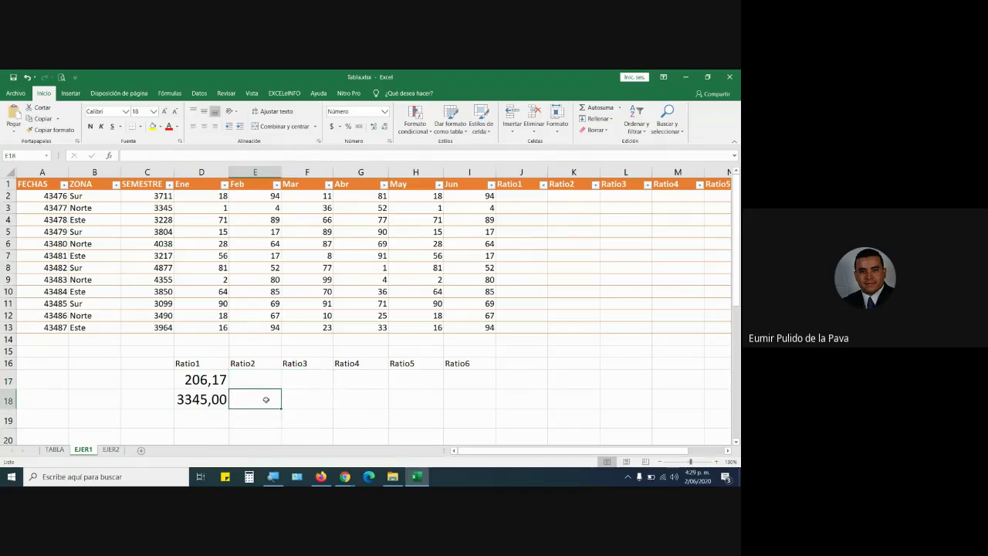
click(222, 383)
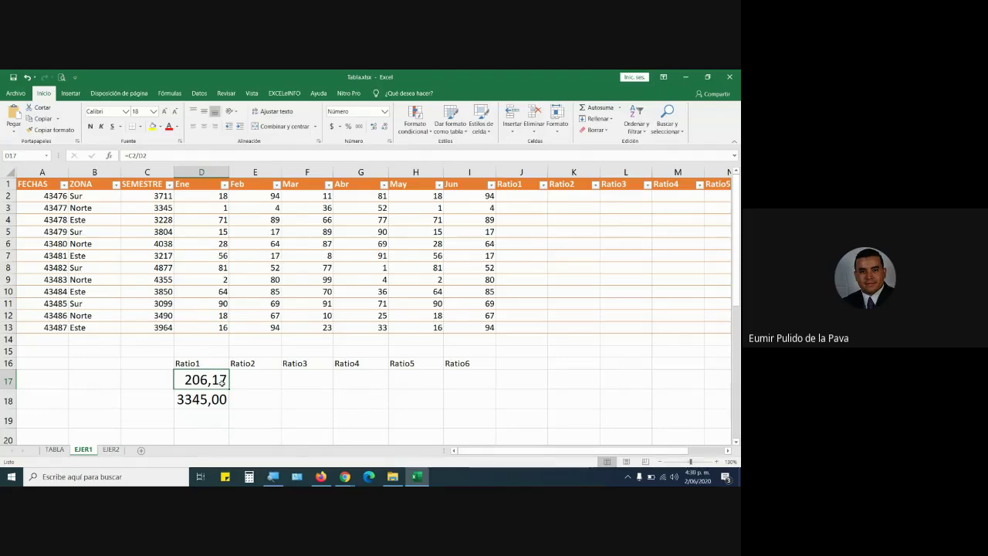
Type a $ sign in an empty cell to illustrate absolute references, then discard it.
click(93, 374)
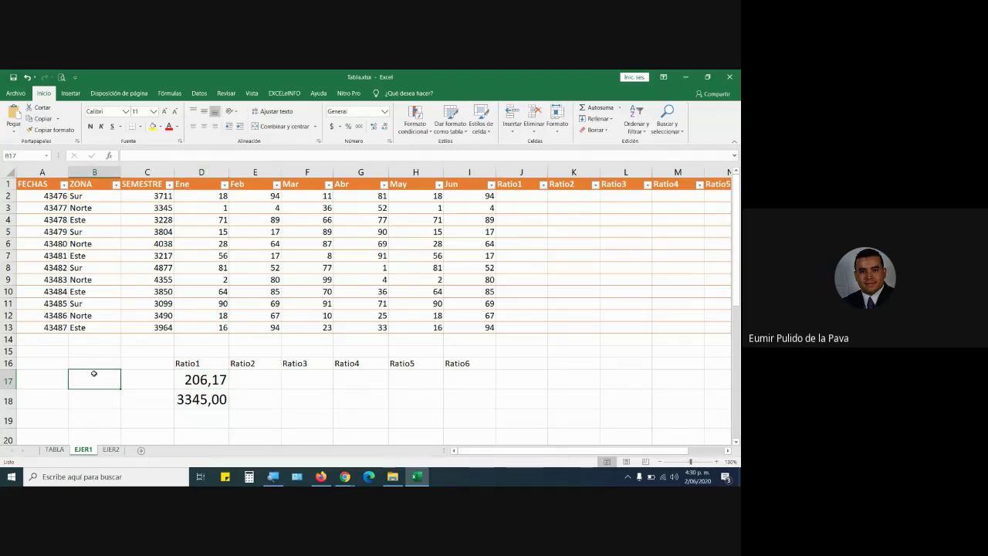
text($$)
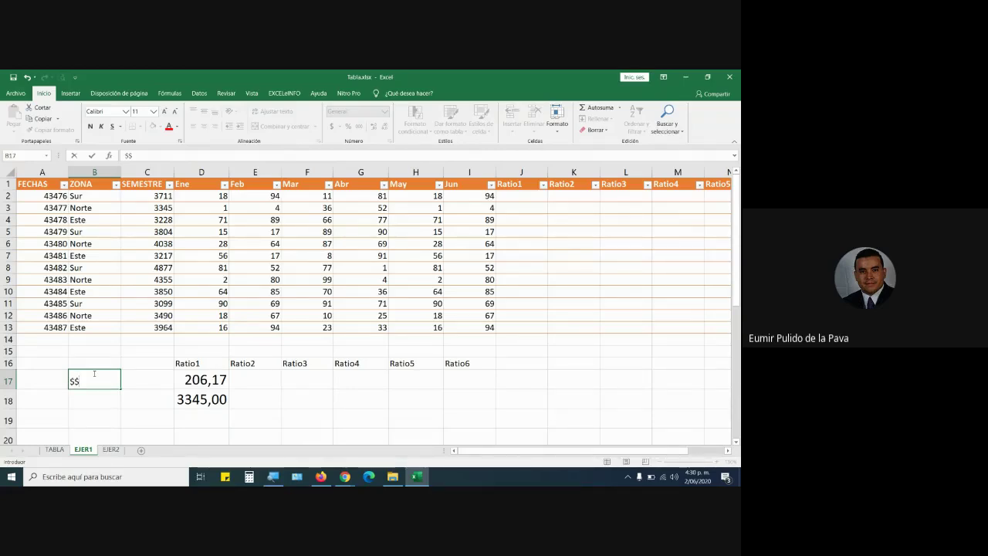
key(Escape)
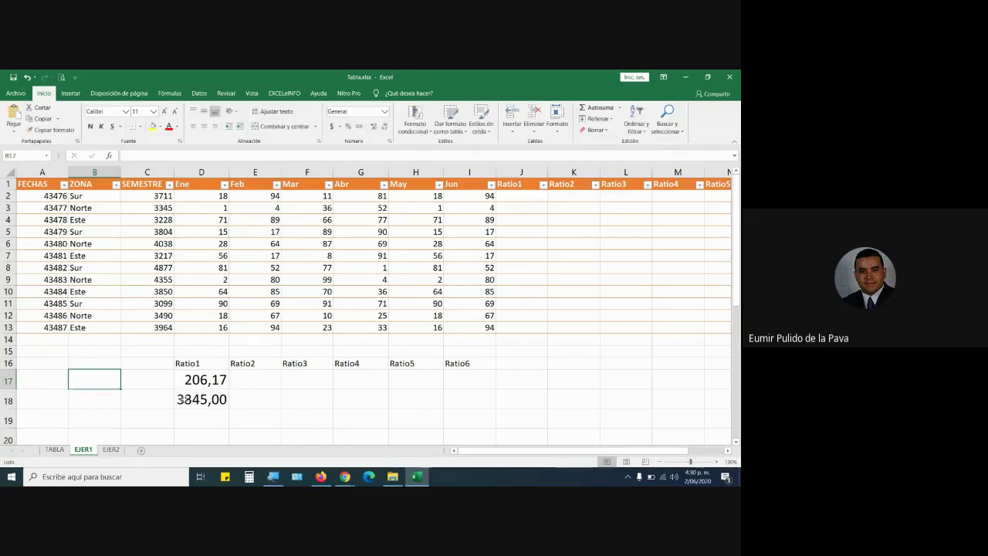
Copy D17 into E17 to show =D2/E2, clear it, and reopen D17's =C2/D2.
click(224, 383)
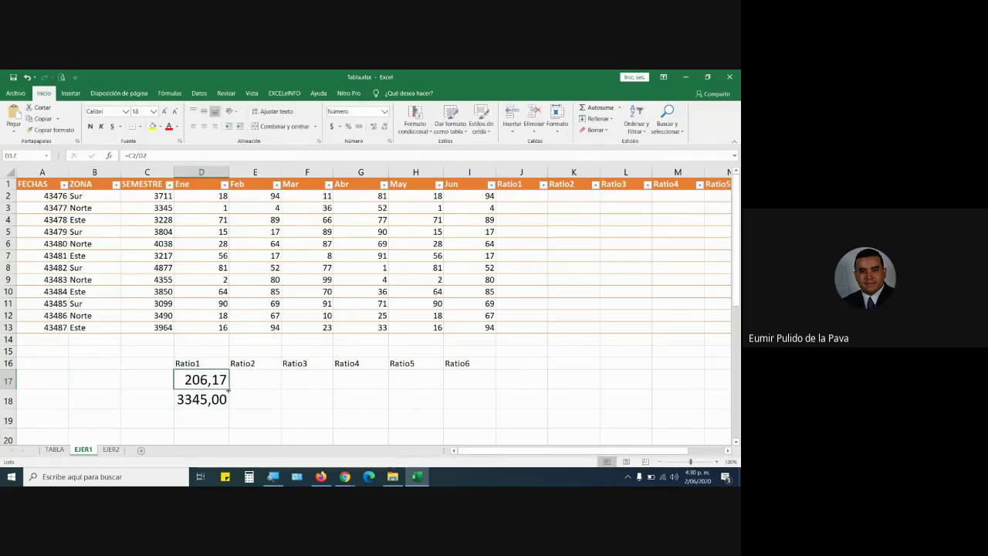
drag(228, 389, 255, 380)
key(F2)
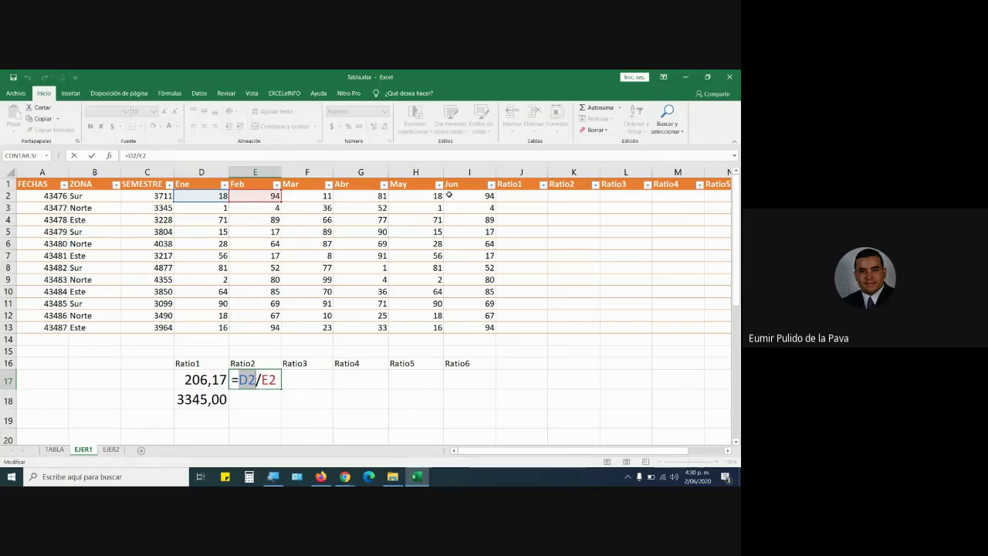
key(ctrl+Return)
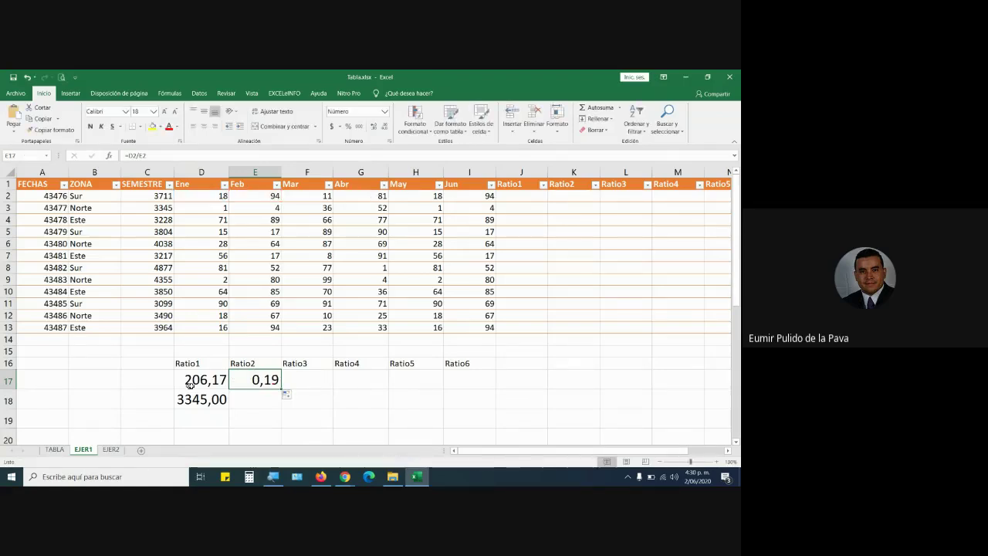
key(Delete)
double_click(220, 379)
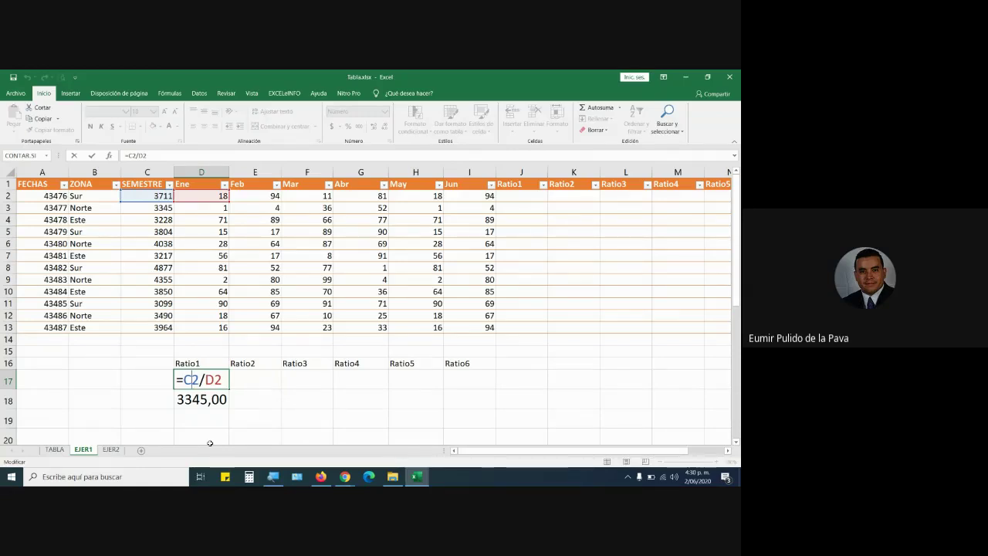
Cycle C2 with F4 to $C2 so D17 reads =$C2/D2.
key(F4)
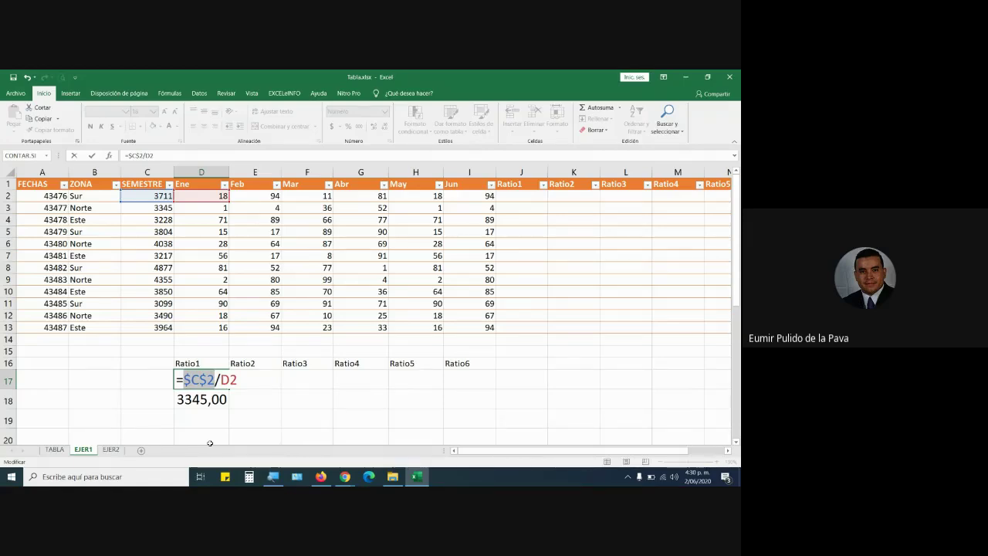
key(F4)
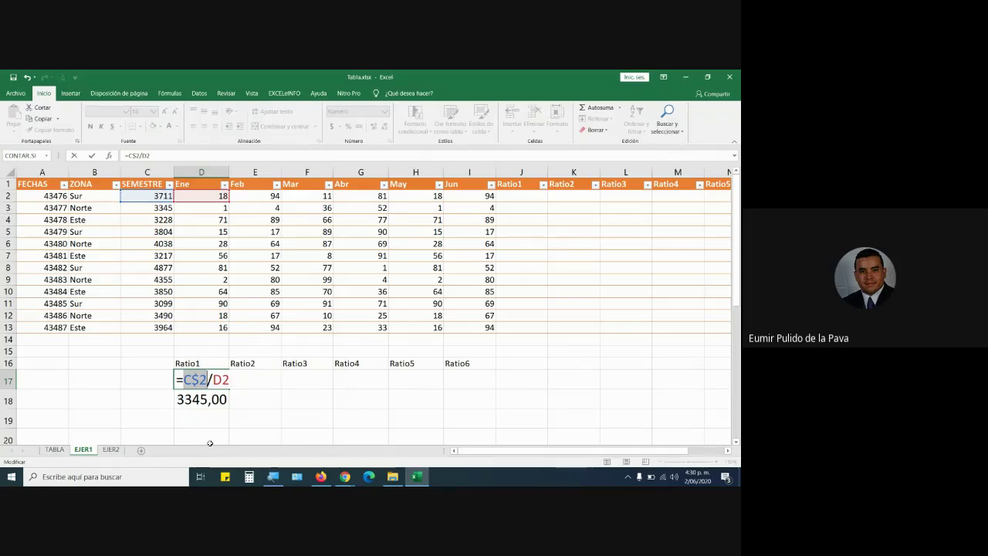
key(F4)
key(ctrl+Return)
Admit a waiting participant in the video meeting and return to Excel.
mouse_move(344, 483)
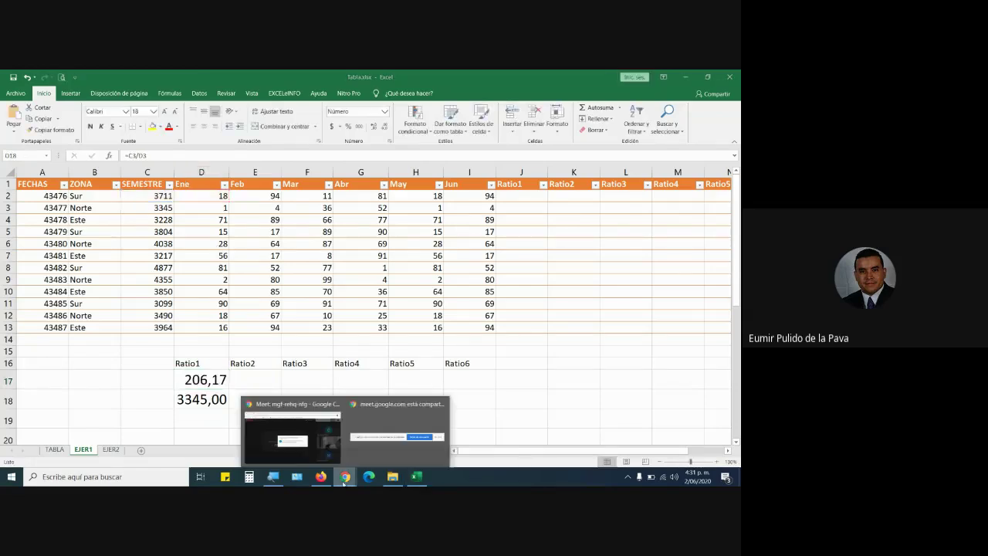
click(292, 436)
click(464, 323)
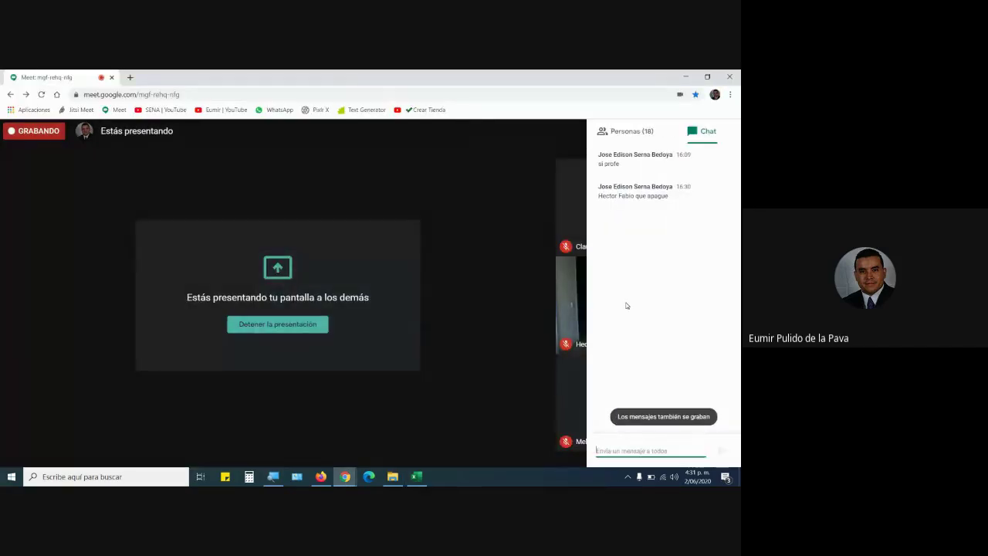
click(414, 476)
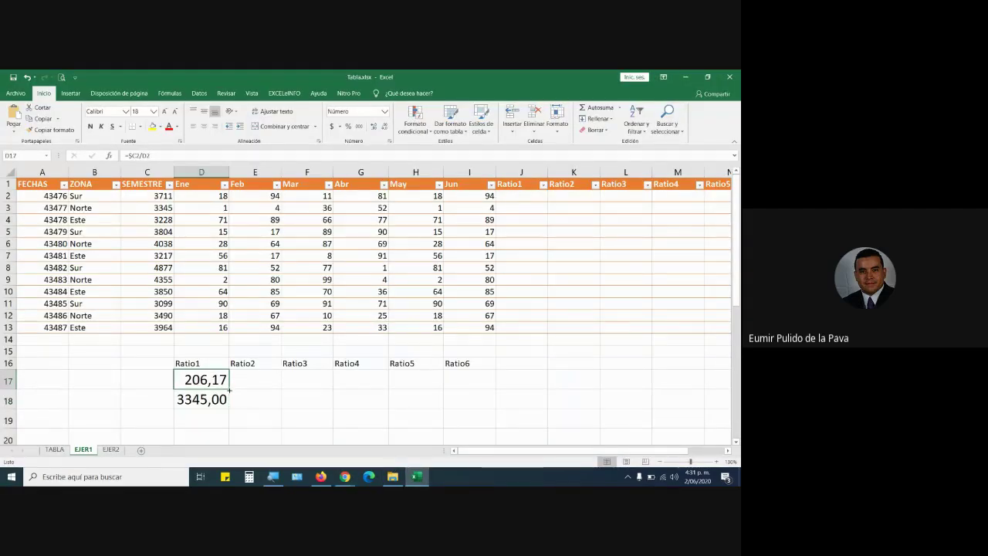
Copy the $C2-locked ratio across row 17, check E17–G17 keep $C2, and fill down to row 28.
drag(228, 389, 478, 390)
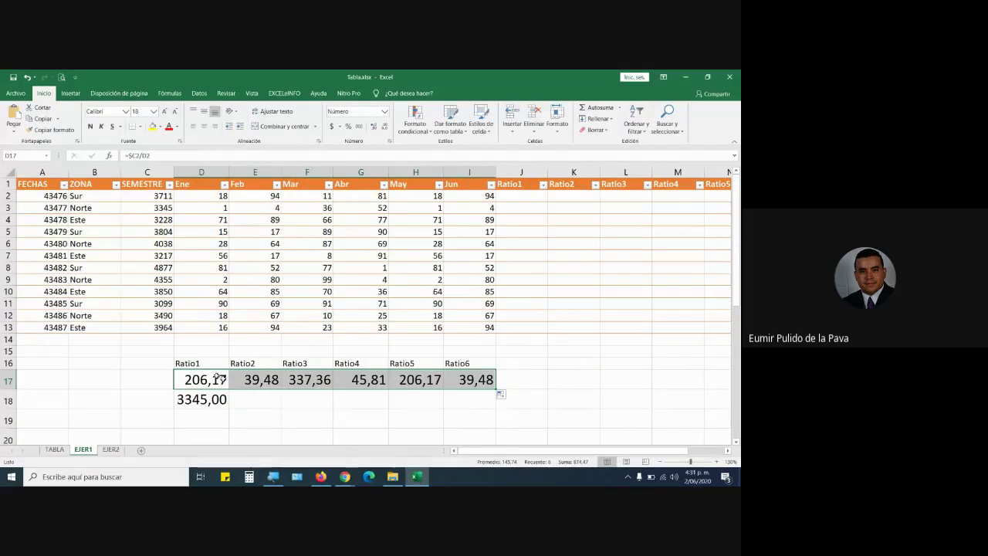
double_click(265, 383)
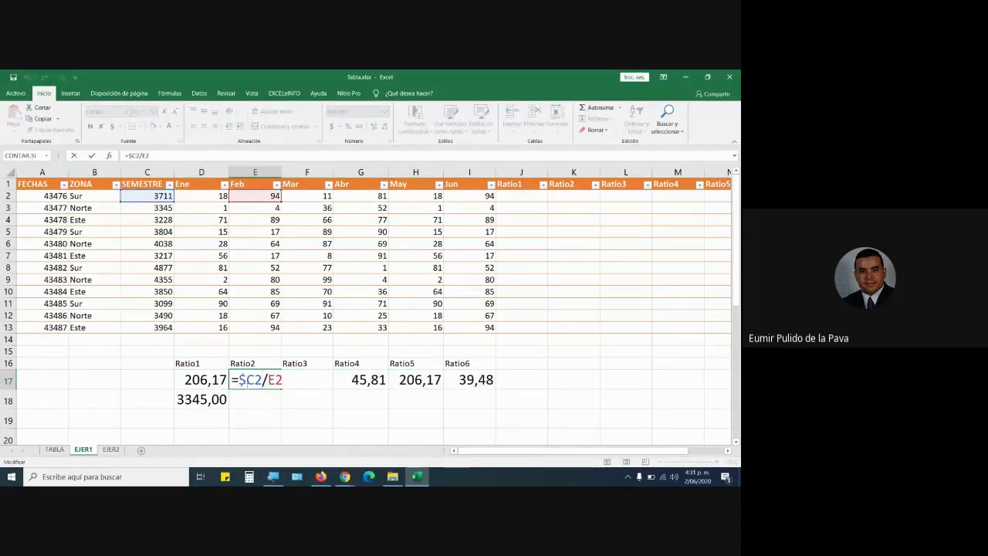
drag(239, 380, 284, 380)
key(Tab)
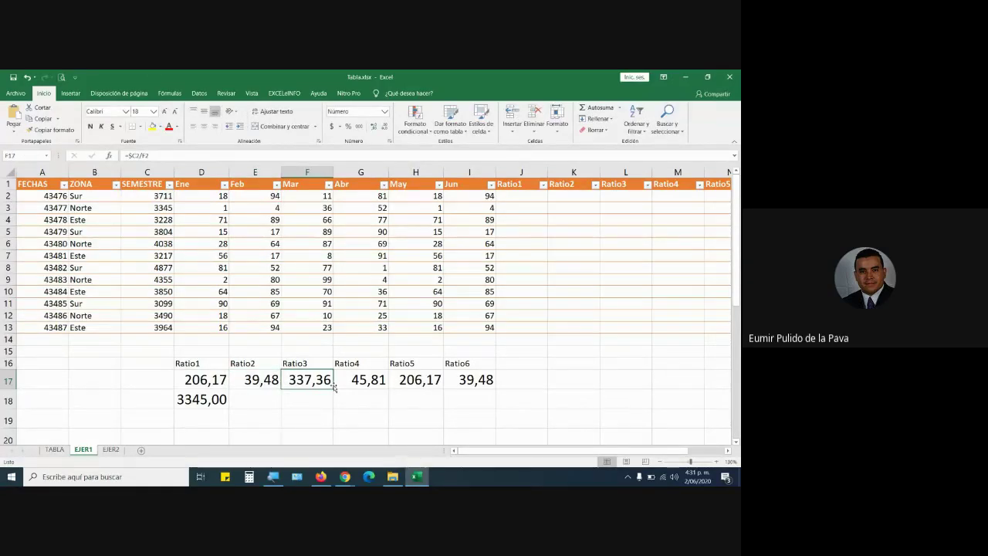
double_click(292, 380)
drag(291, 380, 315, 380)
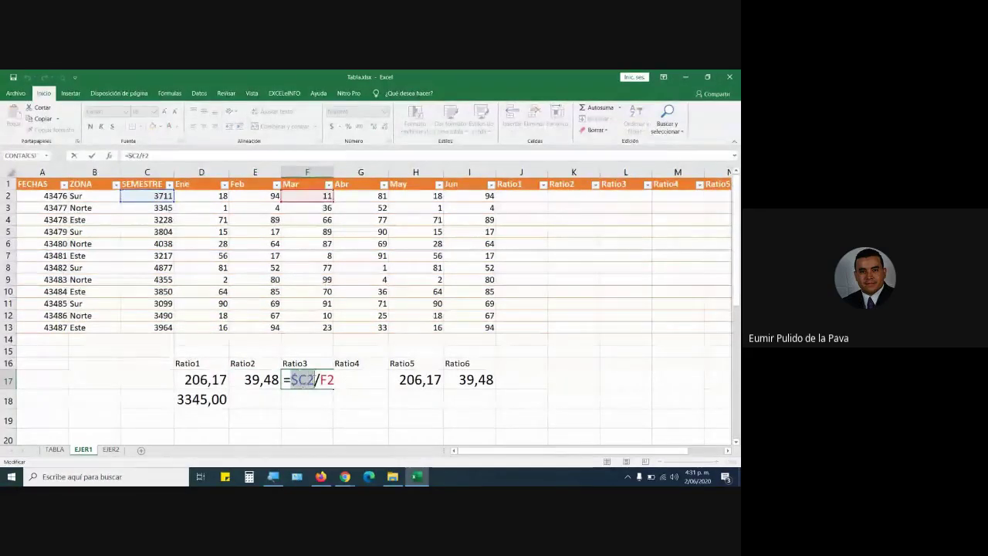
double_click(326, 379)
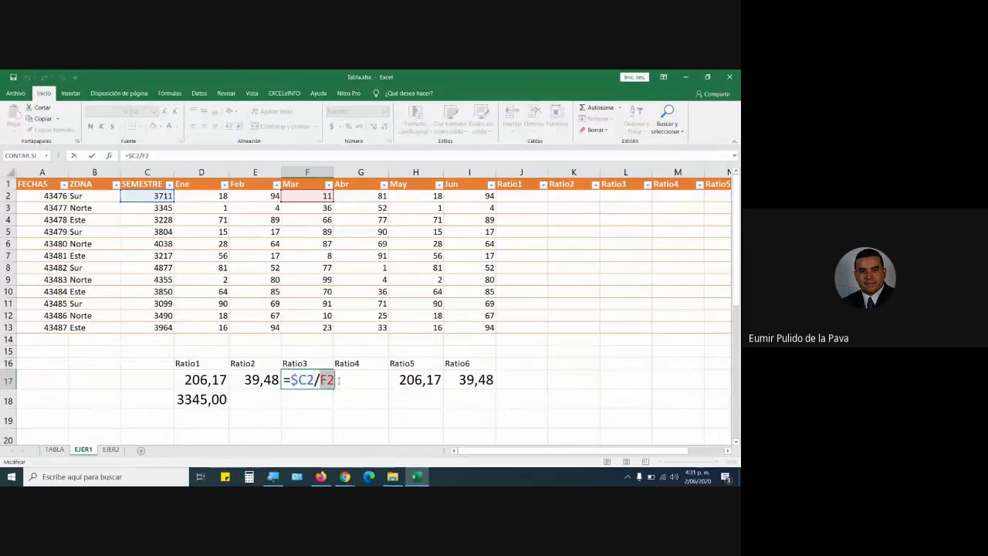
key(Tab)
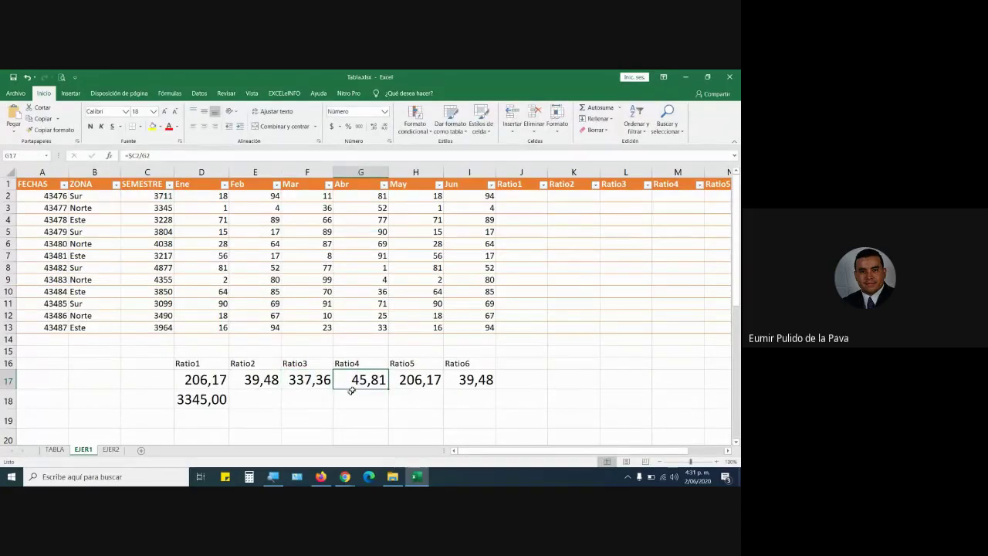
double_click(363, 379)
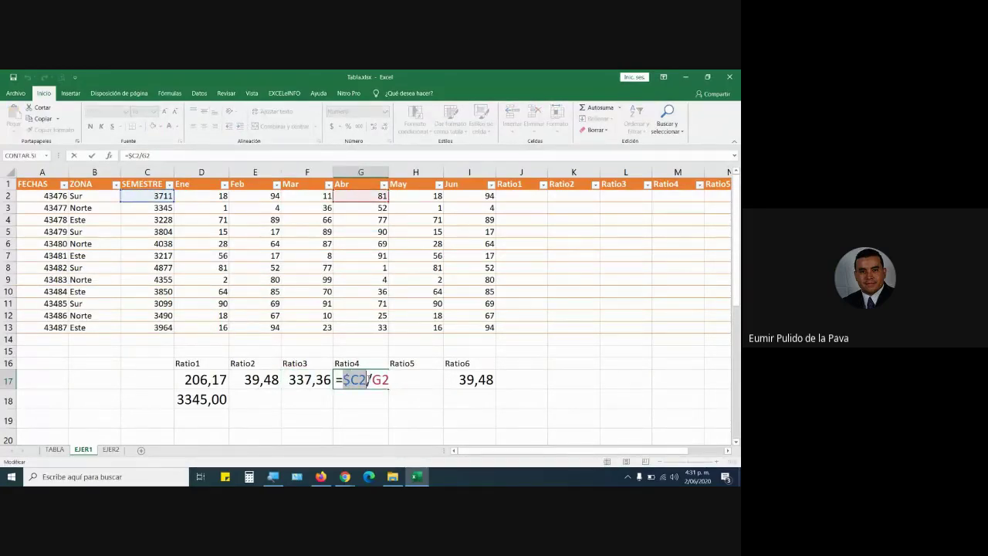
key(Tab)
click(214, 383)
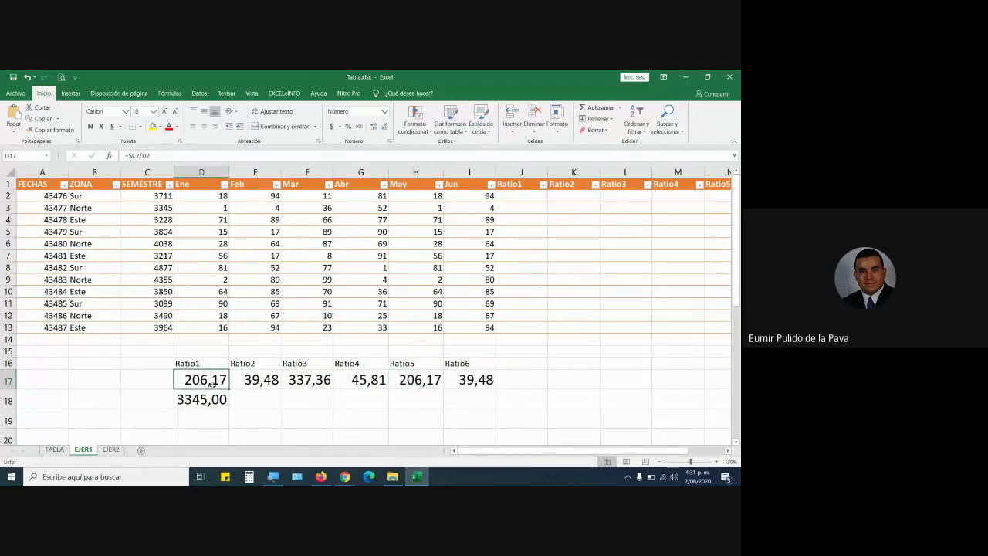
drag(230, 389, 489, 430)
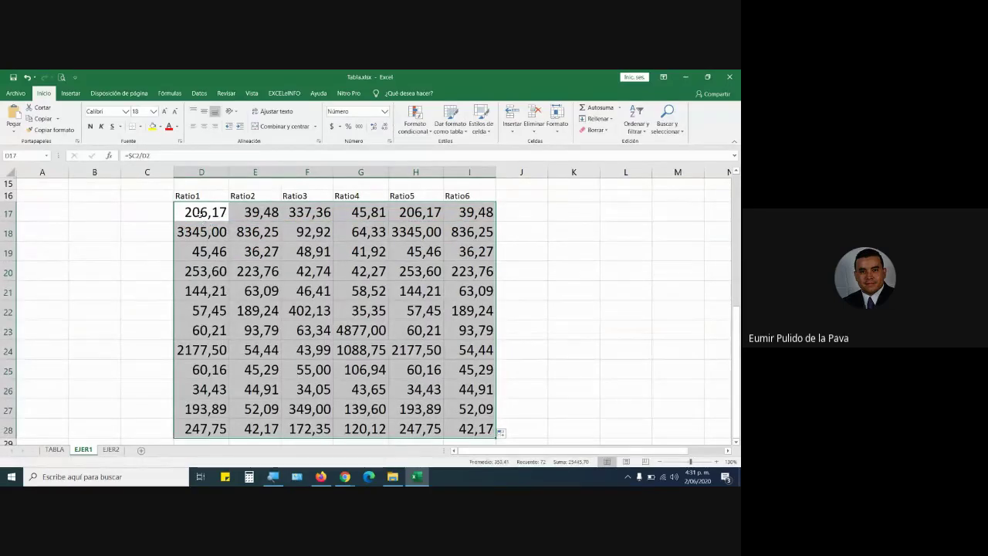
Review the ratio formulas in D17, E17 and F17 and their references.
click(202, 214)
click(255, 213)
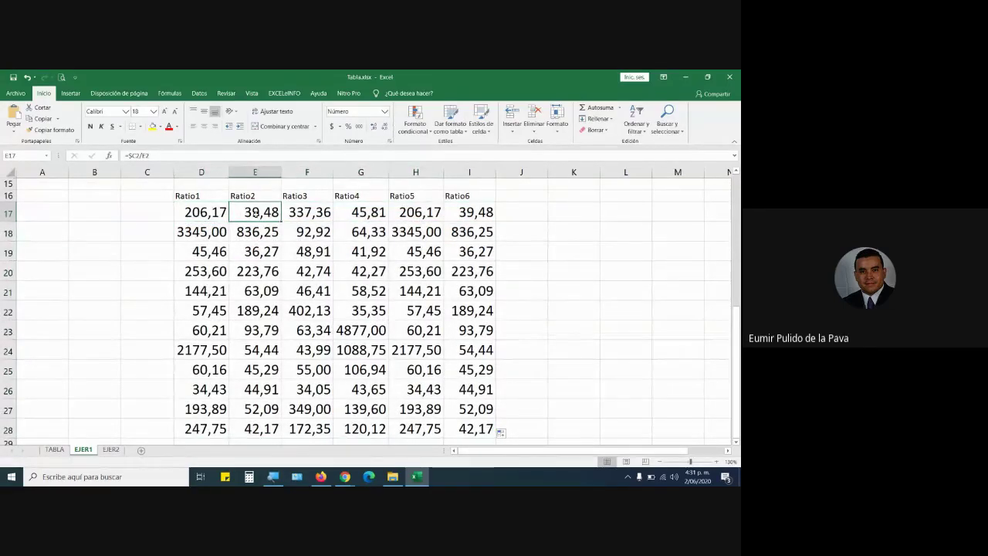
click(307, 214)
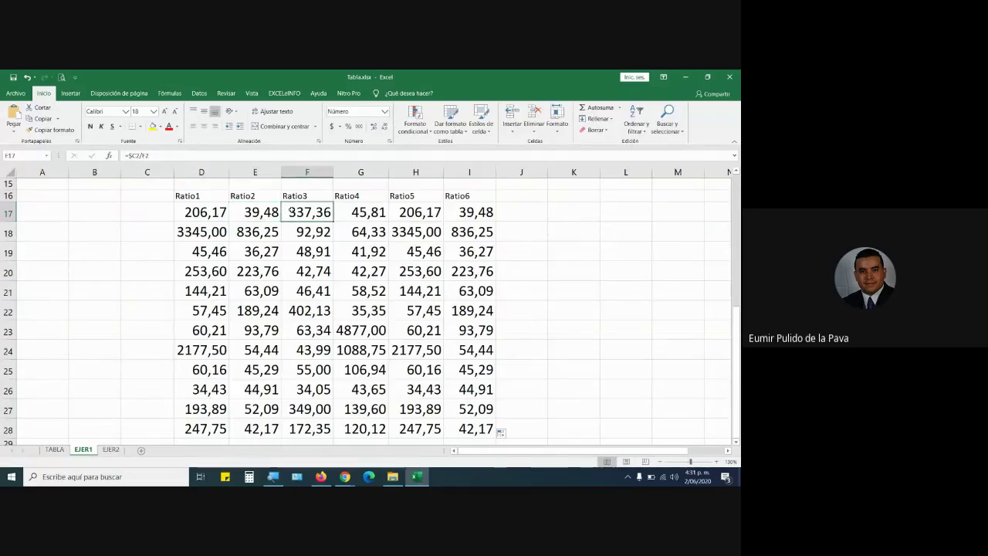
scroll(405, 301, up, 2)
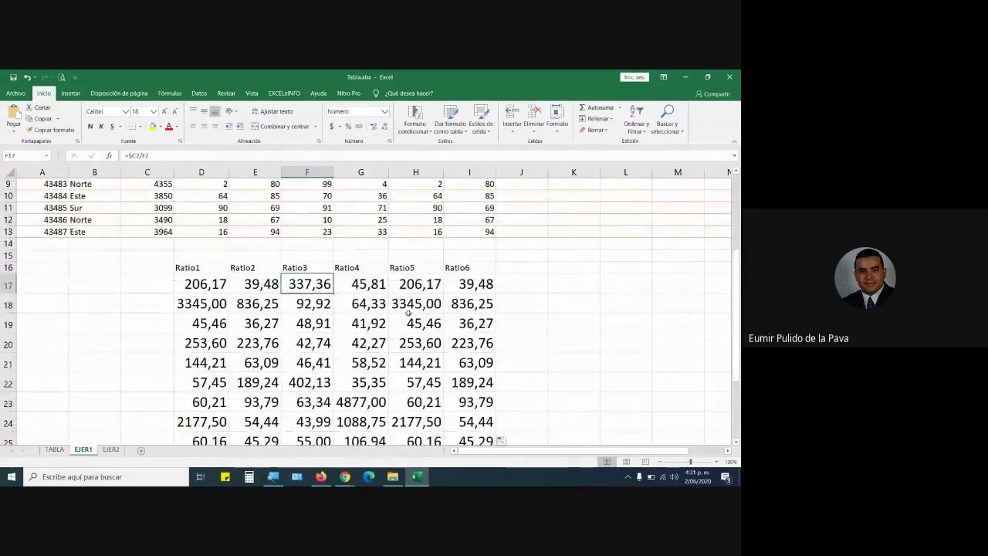
scroll(407, 312, up, 2)
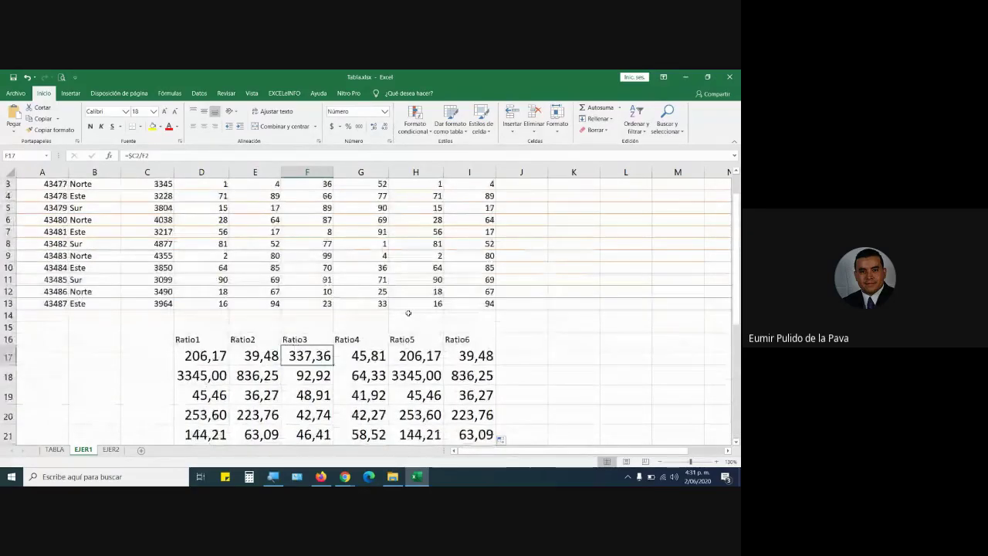
scroll(407, 312, up, 1)
double_click(201, 379)
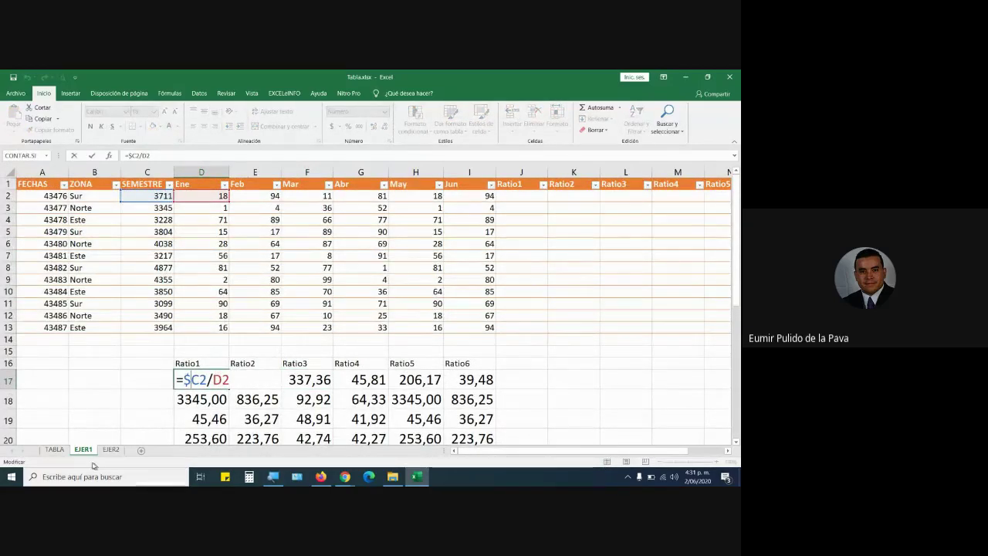
click(55, 450)
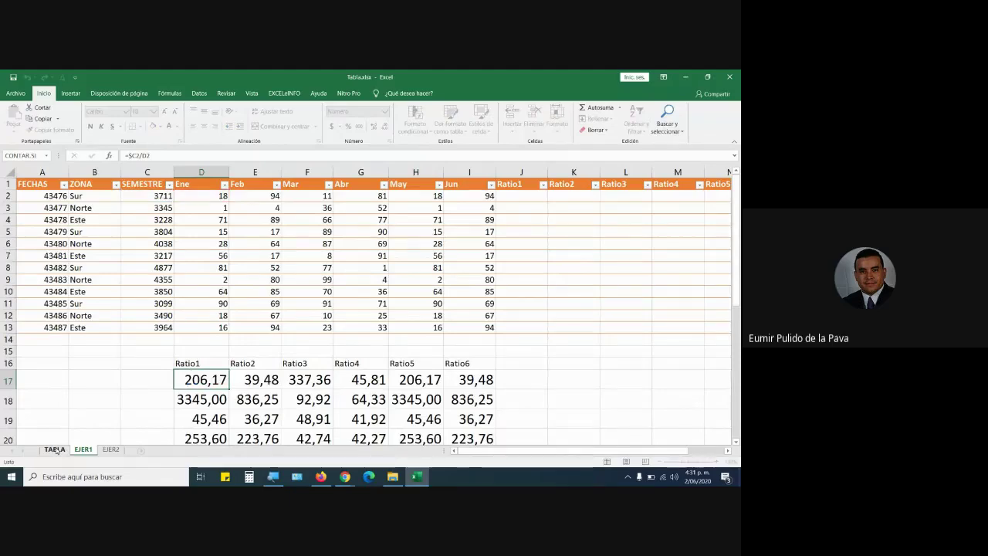
Glance at the TABLA sheet, return to EJER1, and show the table's Diseño options.
click(55, 450)
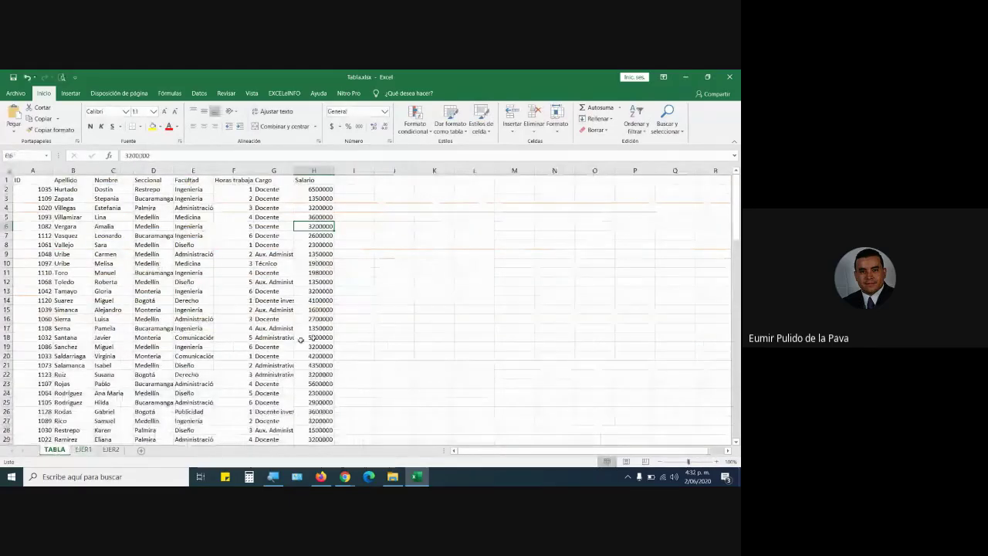
click(83, 450)
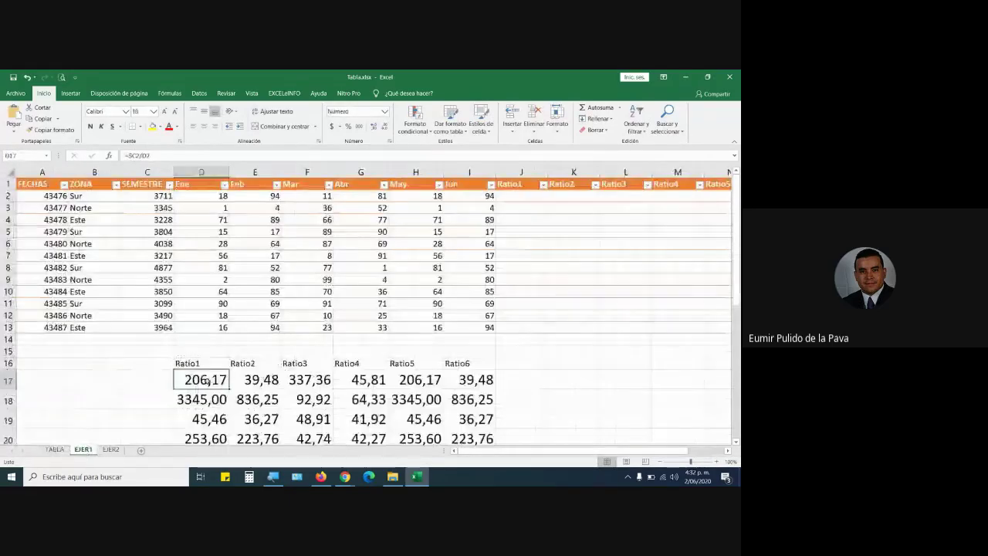
double_click(207, 381)
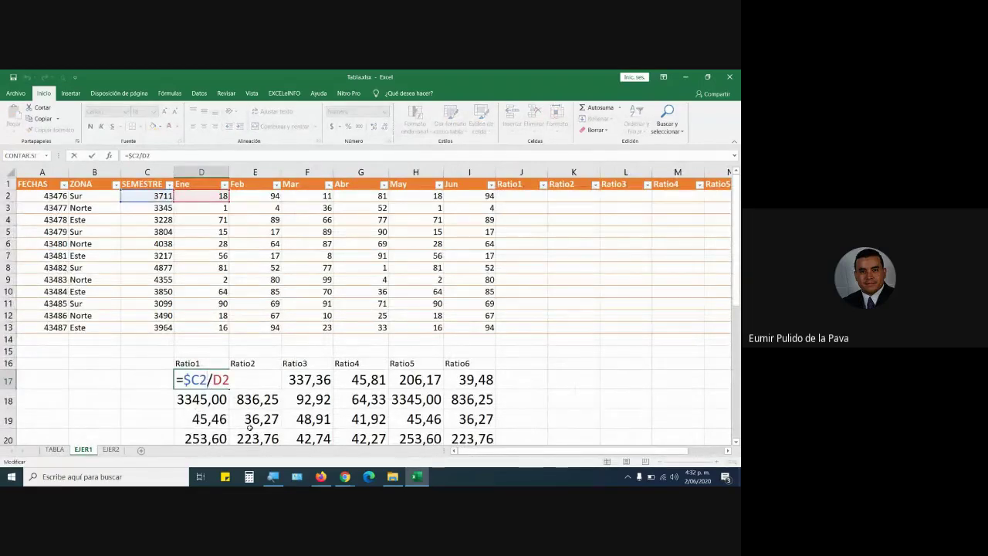
click(255, 279)
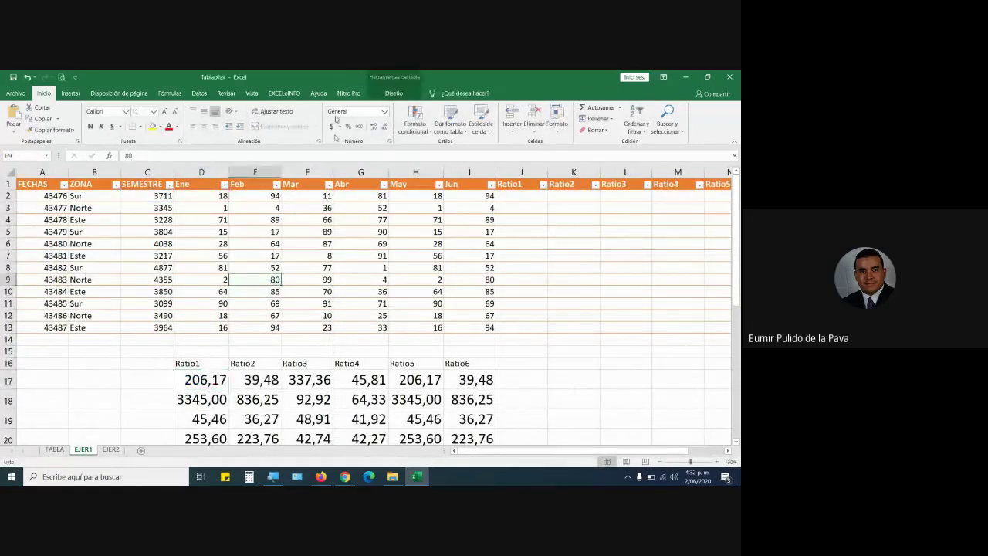
click(396, 78)
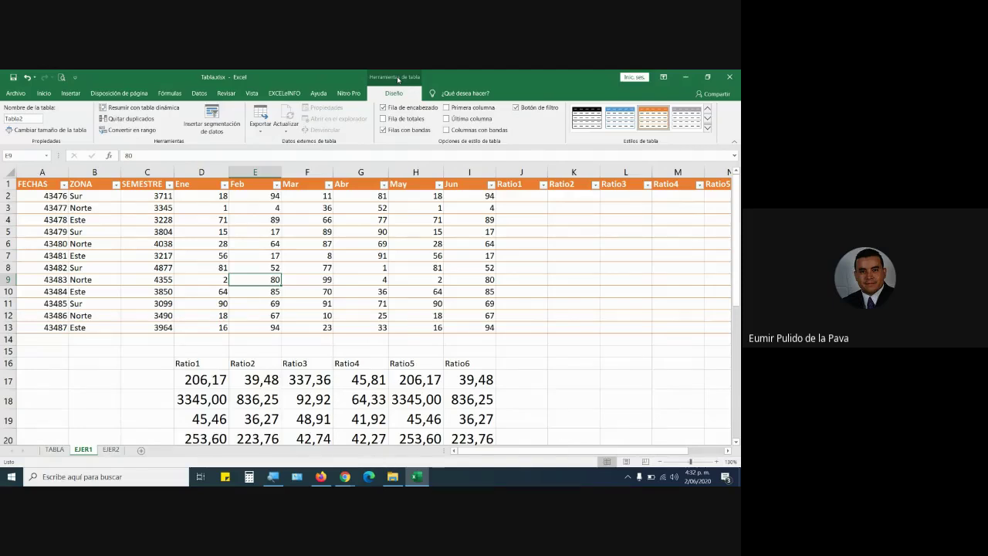
click(528, 198)
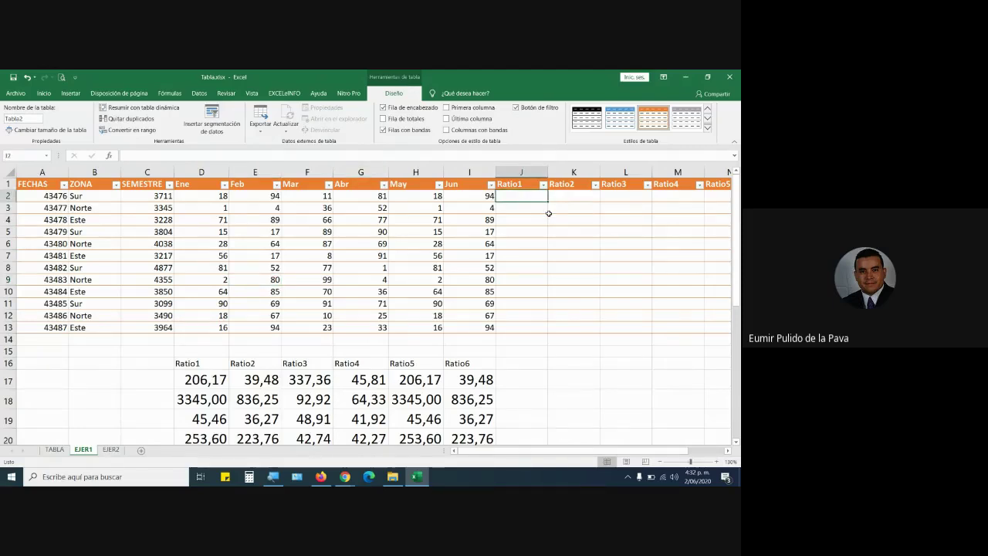
text(=)
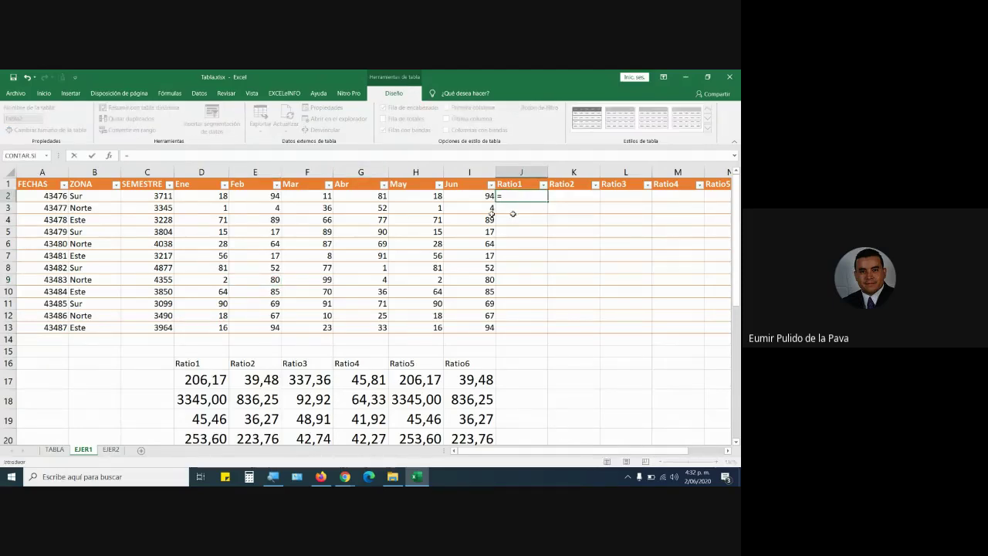
click(146, 198)
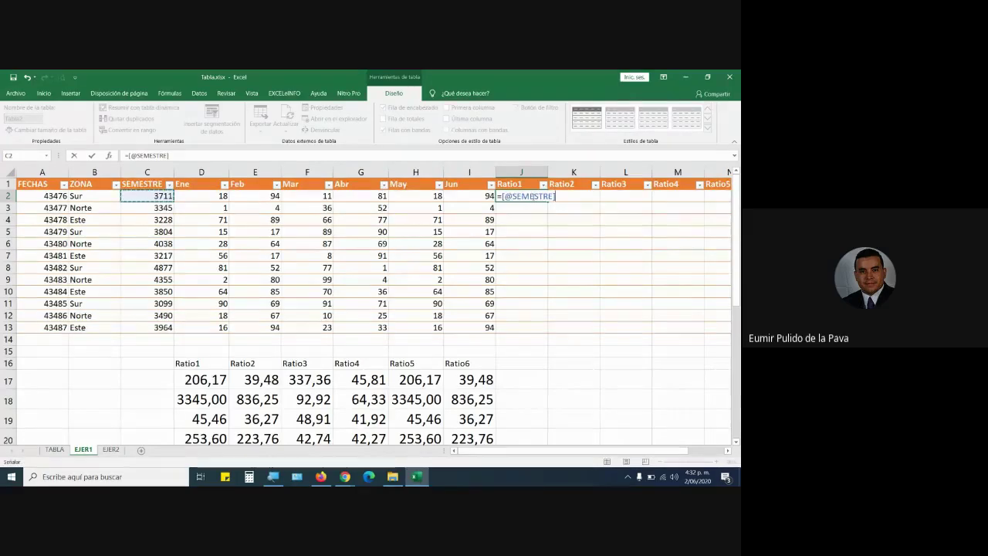
drag(502, 197, 556, 199)
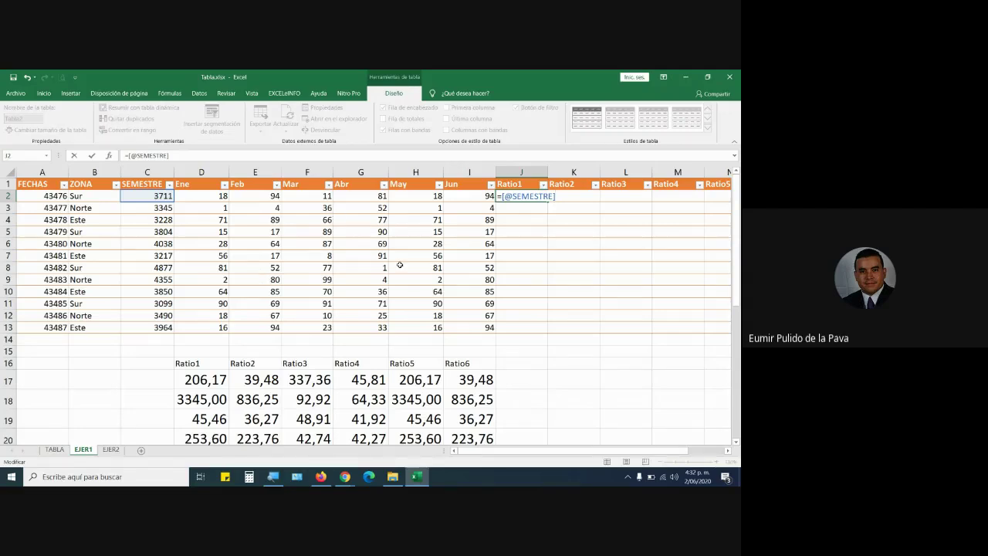
text(/)
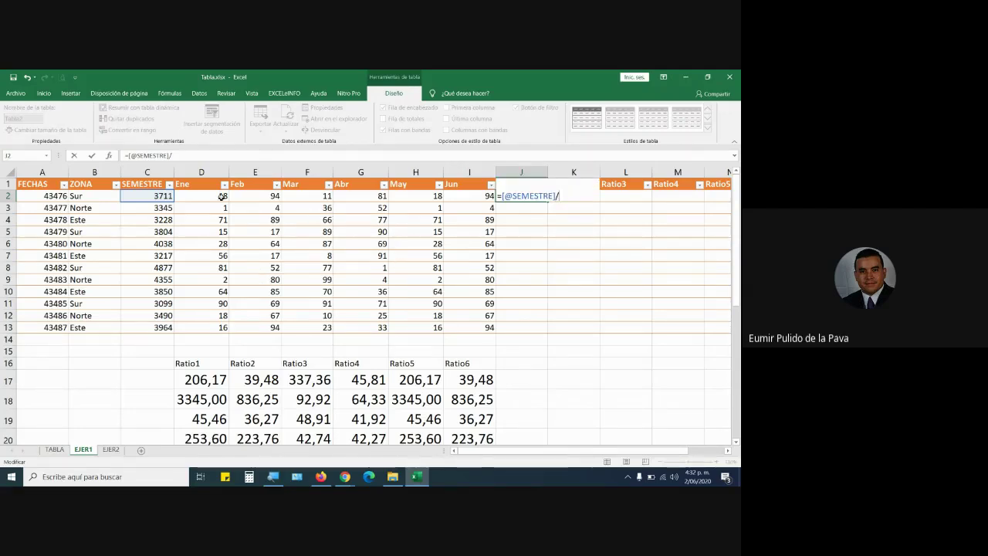
click(209, 194)
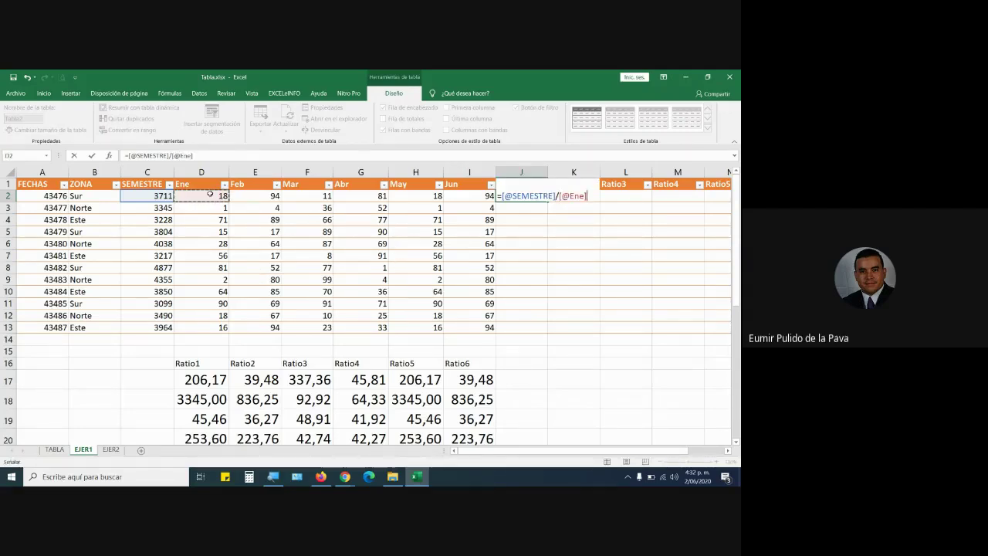
key(super+plus)
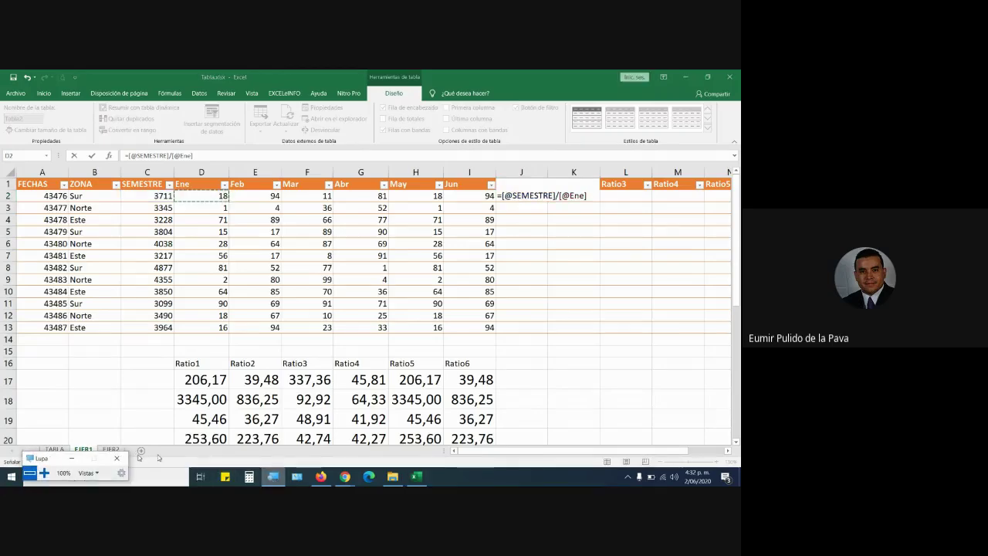
click(45, 474)
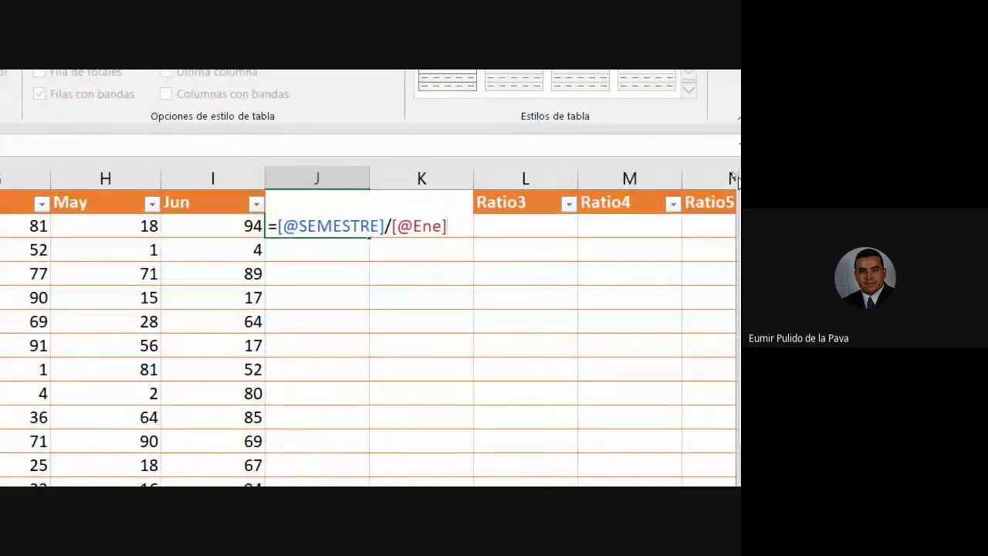
key(Return)
key(Return)
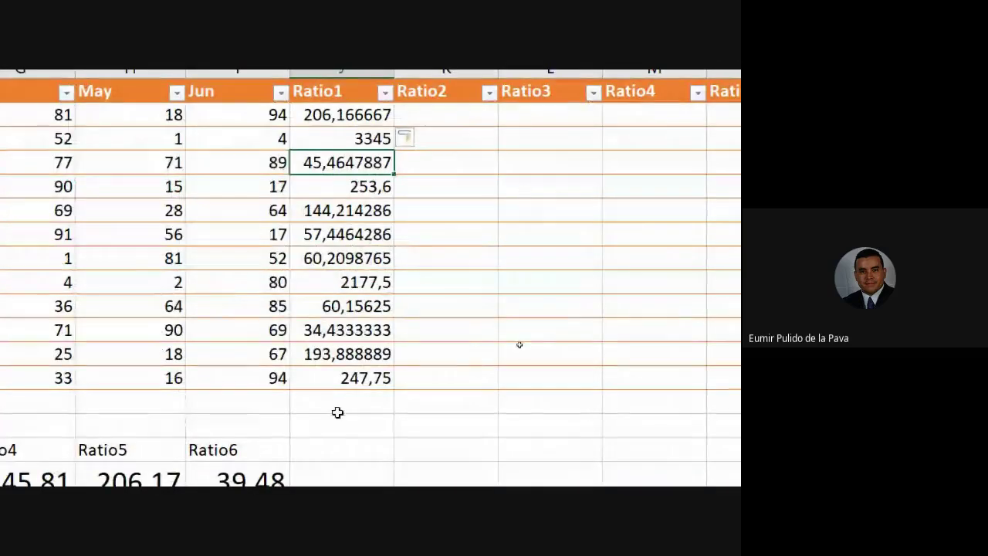
click(379, 109)
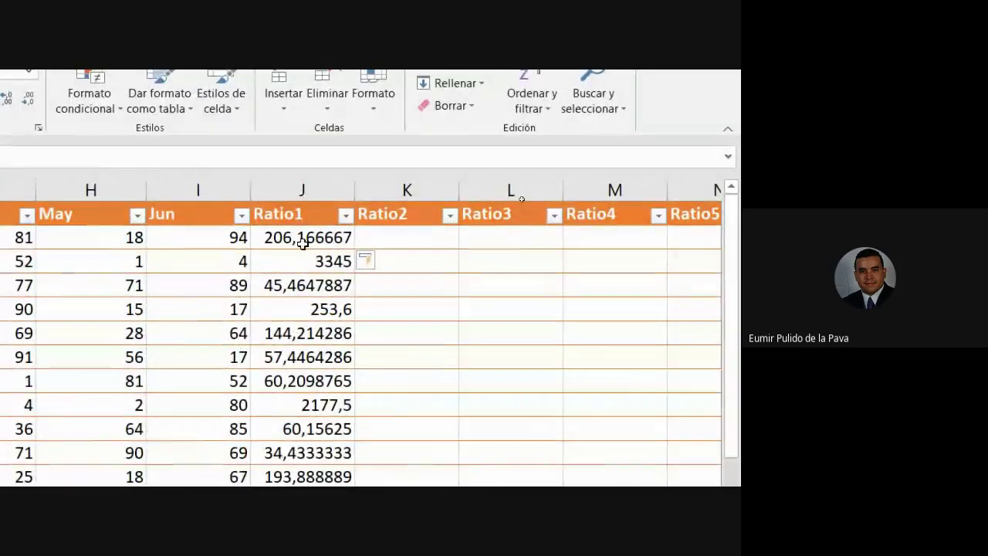
Format the Ratio1 results as Número with two decimals.
drag(302, 236, 313, 305)
drag(279, 459, 311, 463)
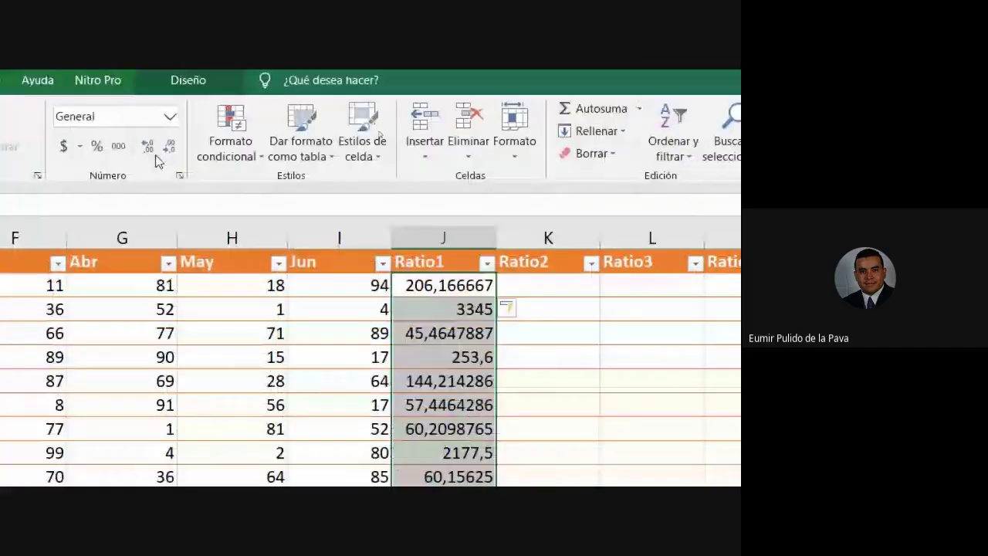
click(58, 104)
click(57, 104)
click(170, 146)
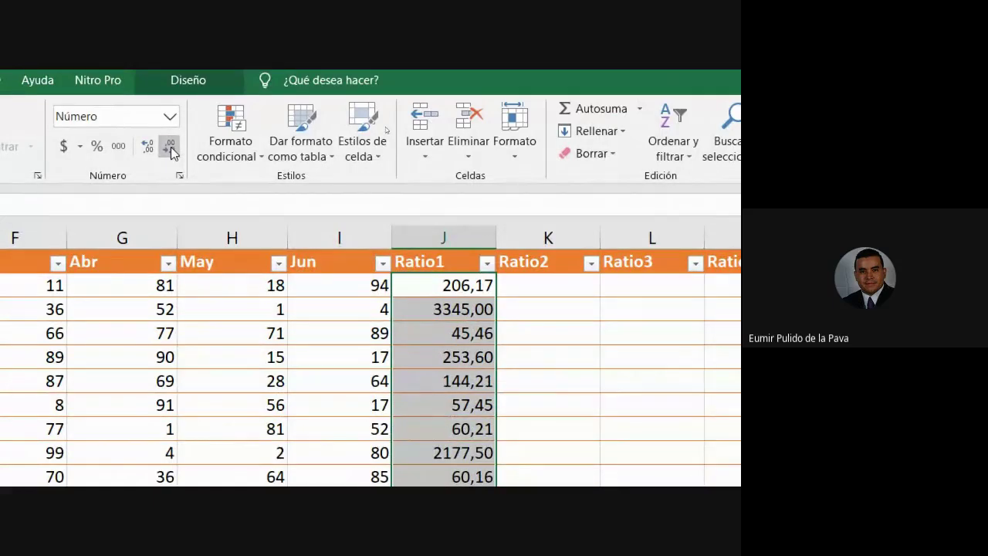
double_click(457, 285)
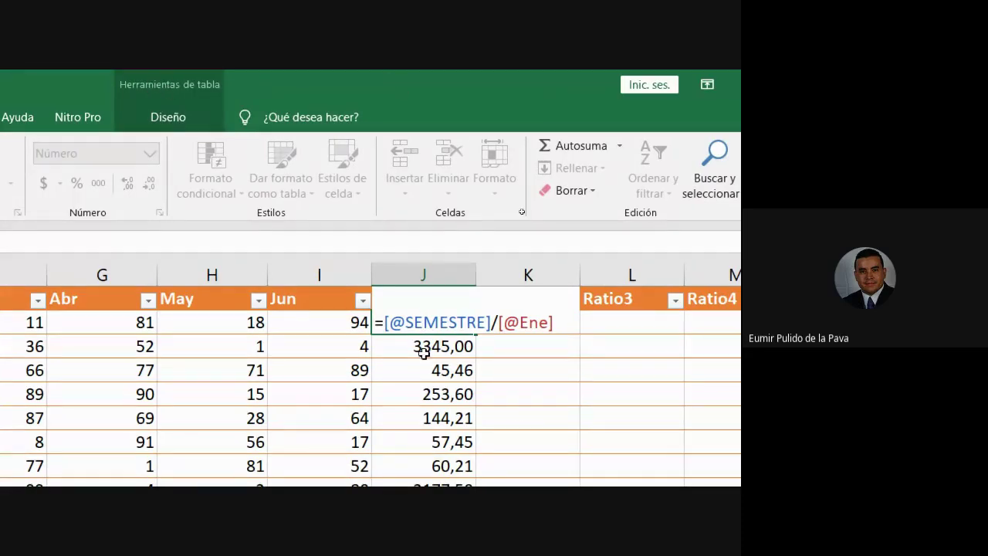
drag(390, 322, 487, 320)
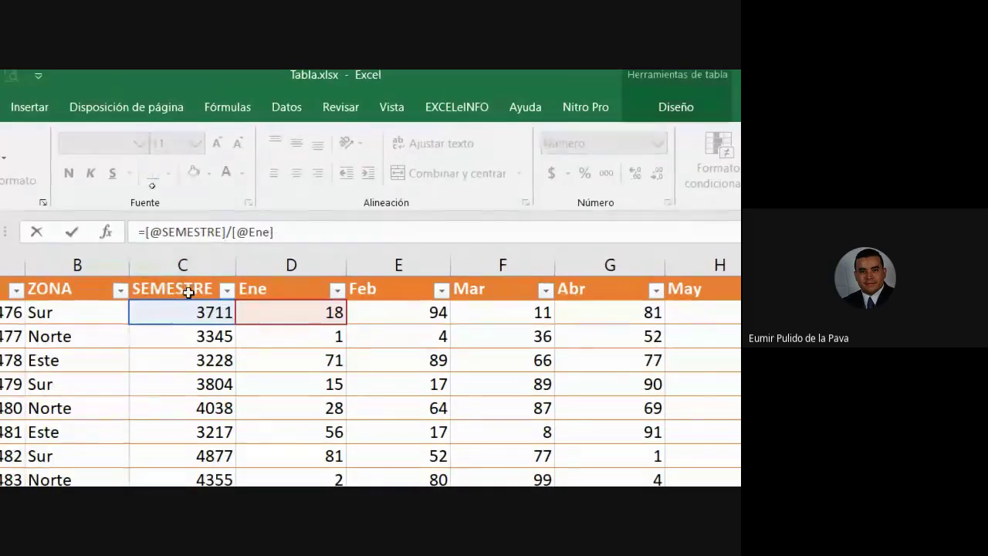
drag(714, 297, 623, 305)
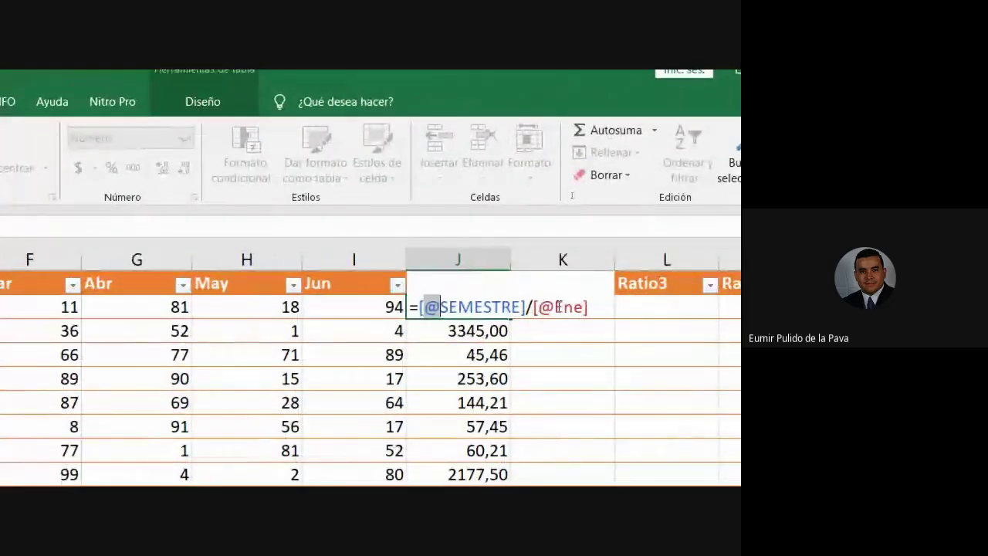
double_click(557, 307)
drag(538, 307, 553, 307)
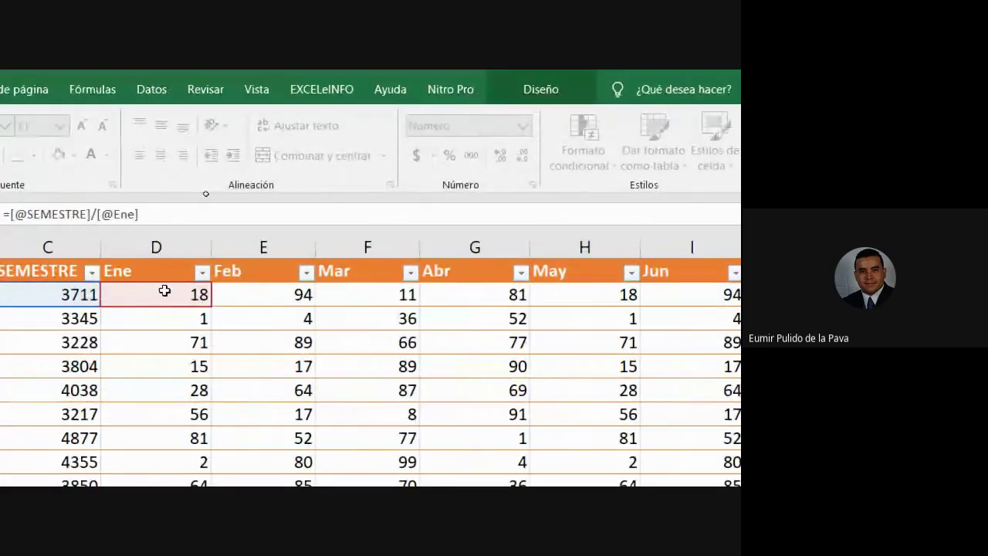
click(406, 264)
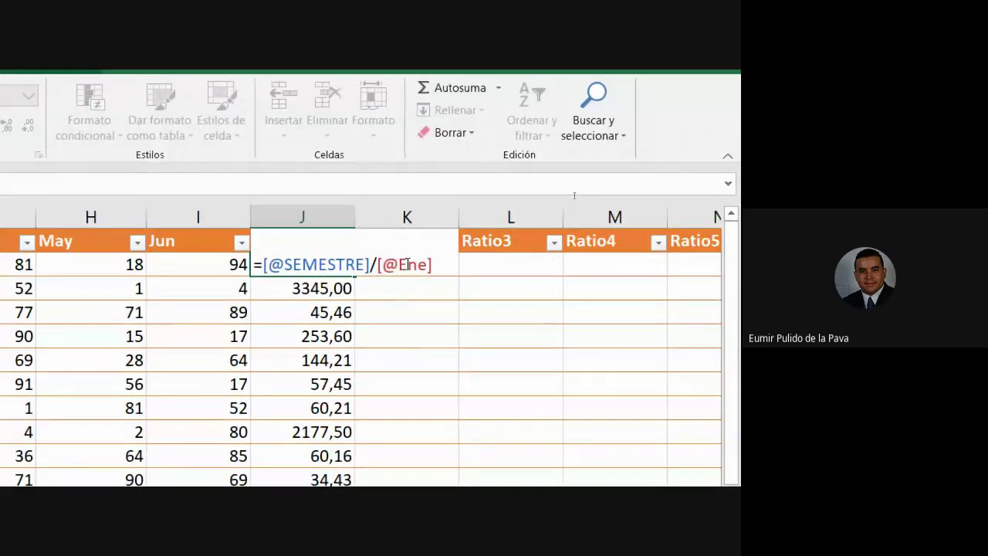
double_click(407, 264)
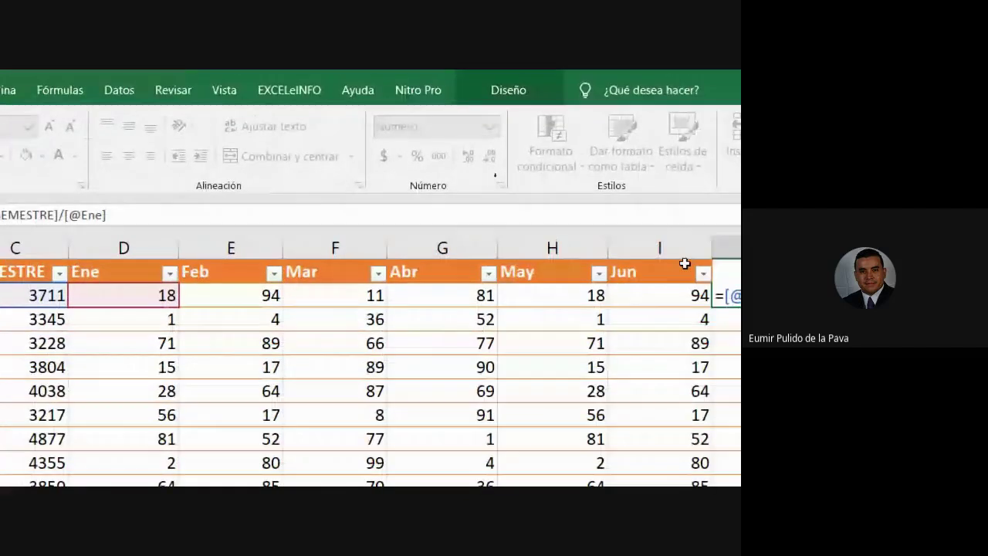
key(Return)
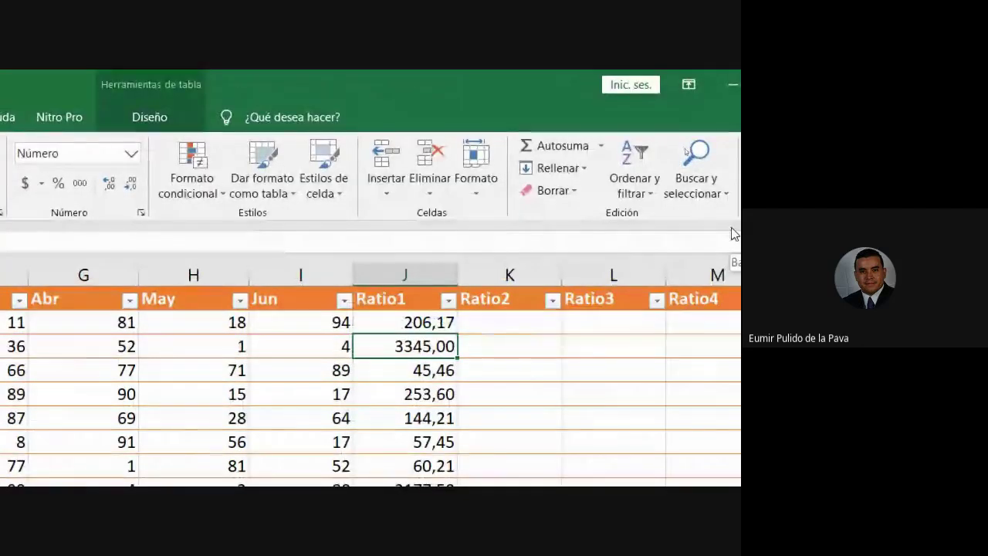
click(424, 323)
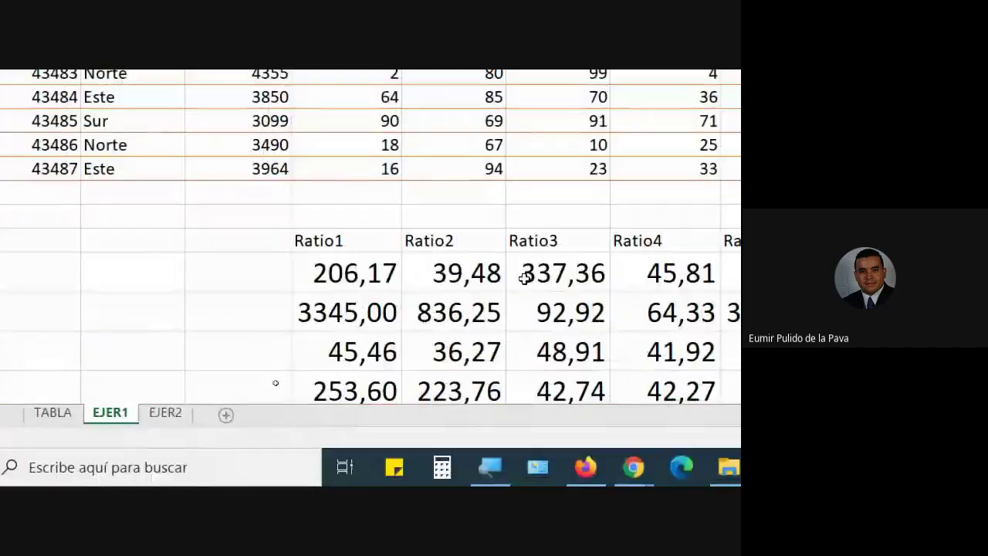
click(406, 276)
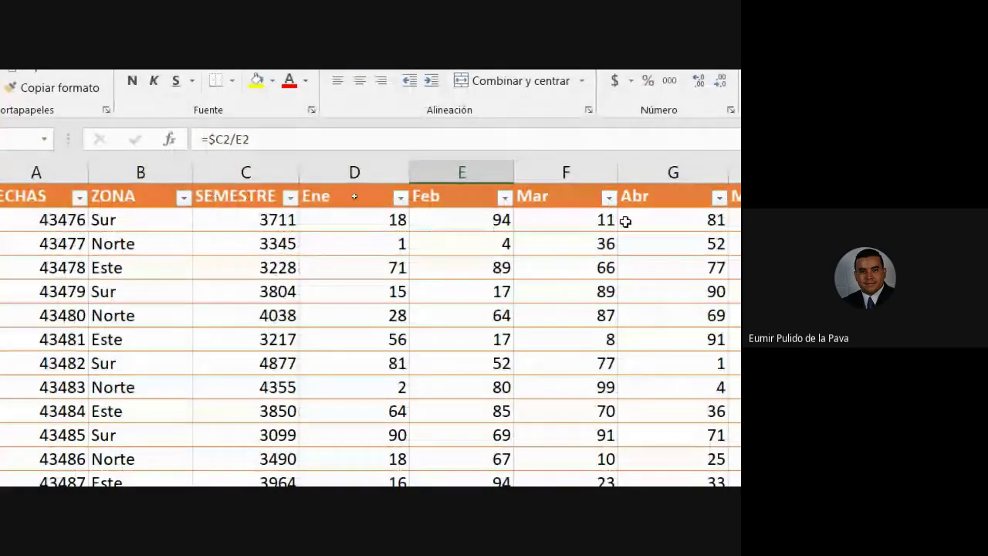
click(301, 269)
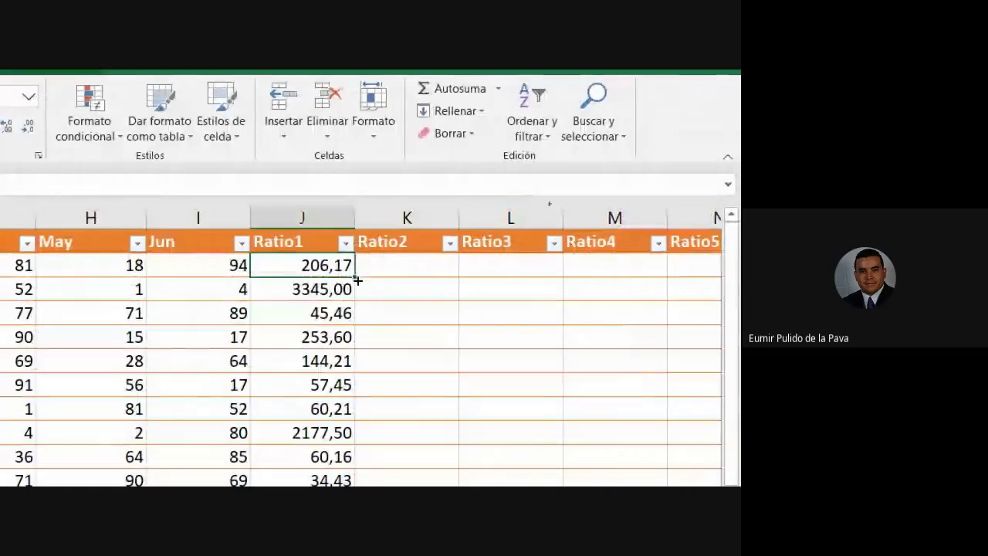
drag(358, 282, 460, 283)
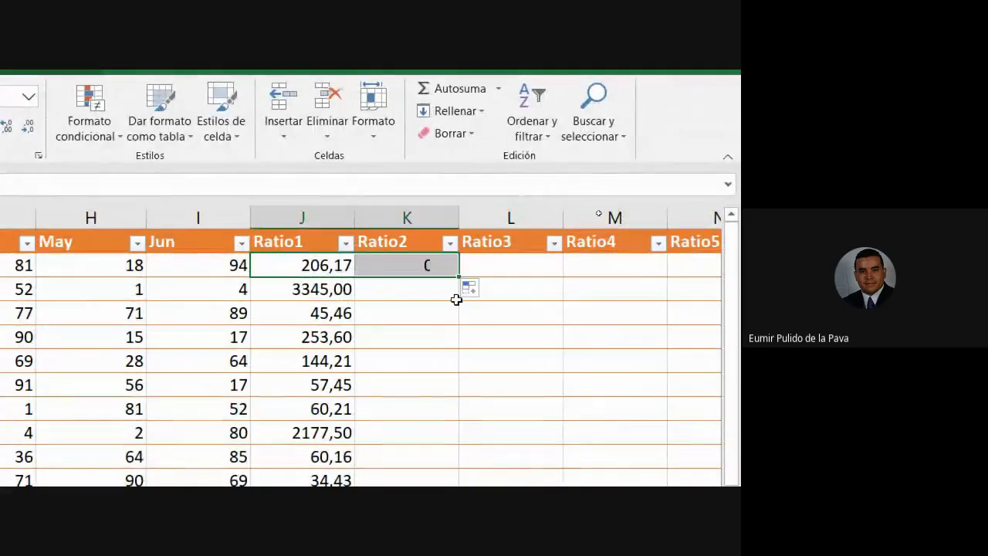
double_click(408, 267)
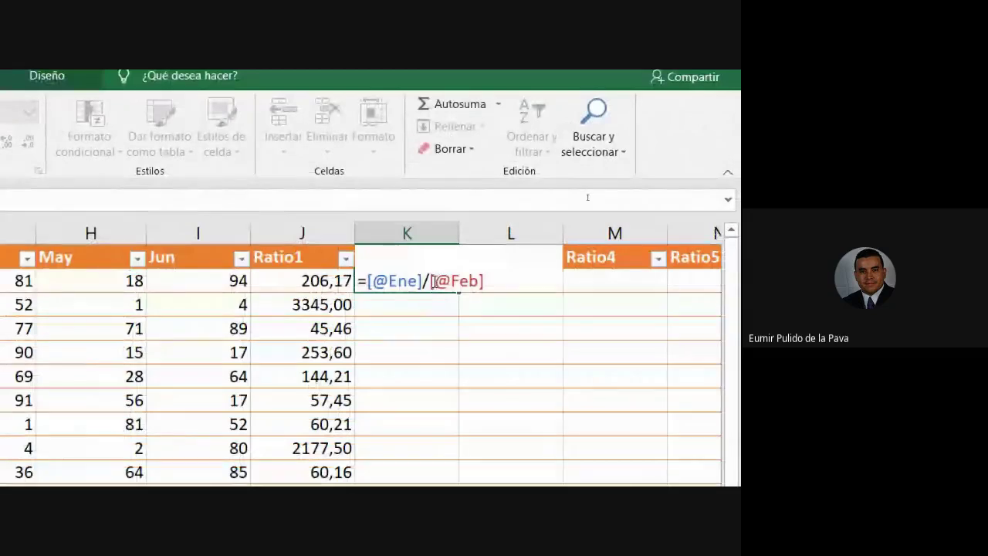
key(ctrl+Return)
click(528, 278)
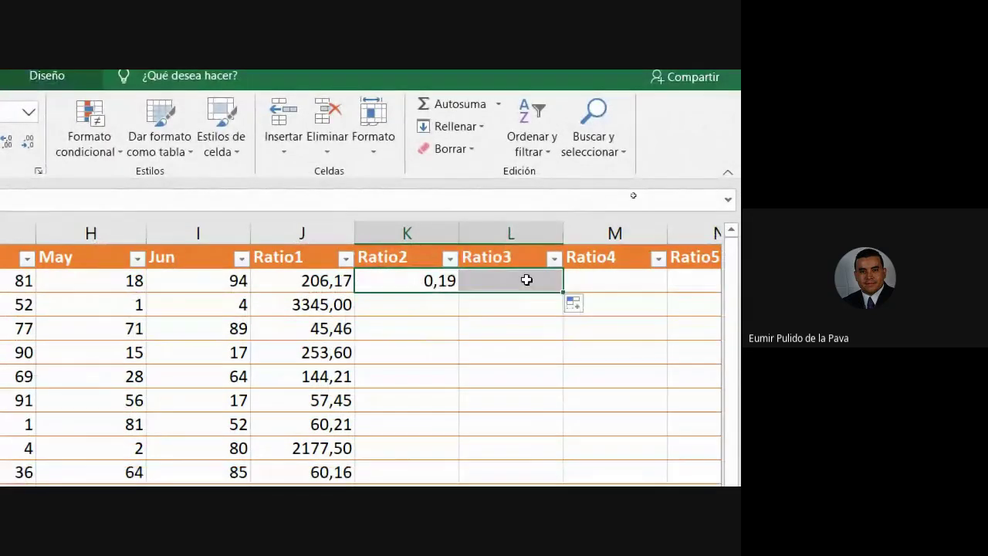
double_click(526, 280)
text(=[@Feb]/[@Mar])
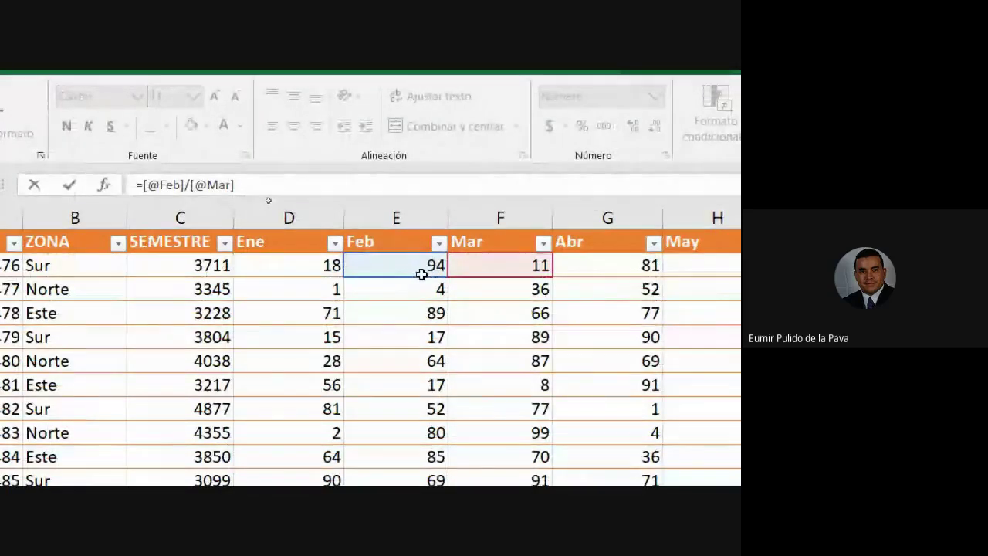
key(ctrl+Return)
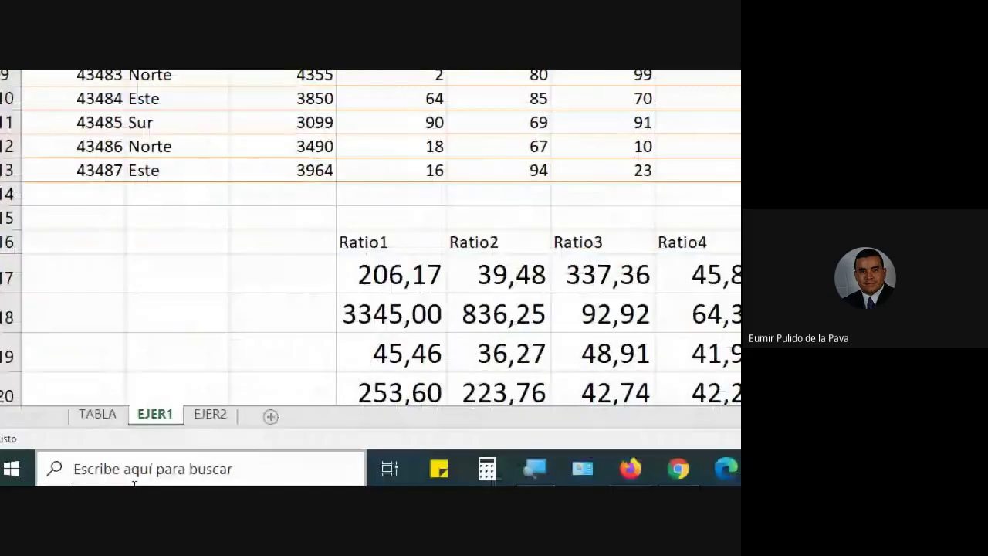
double_click(379, 267)
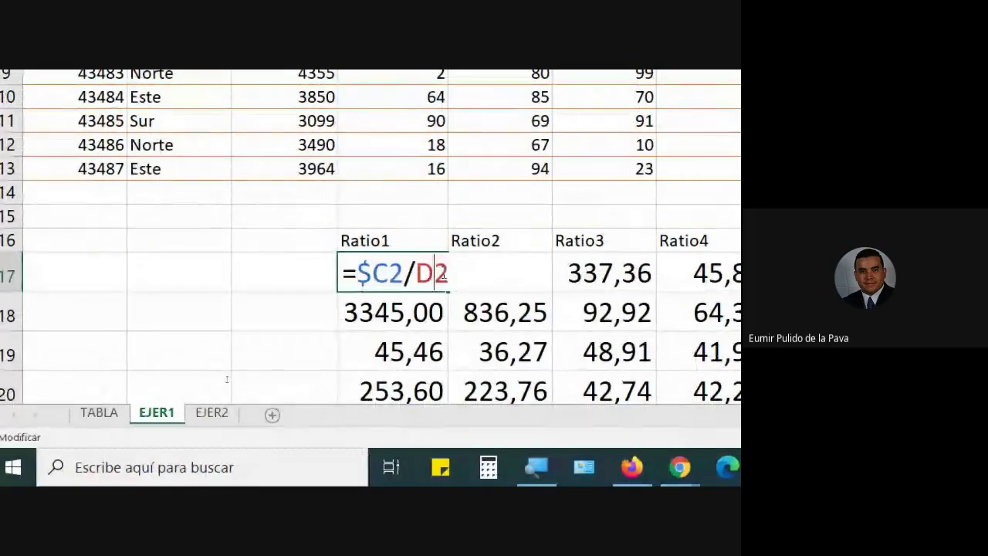
key(Left)
drag(358, 272, 402, 272)
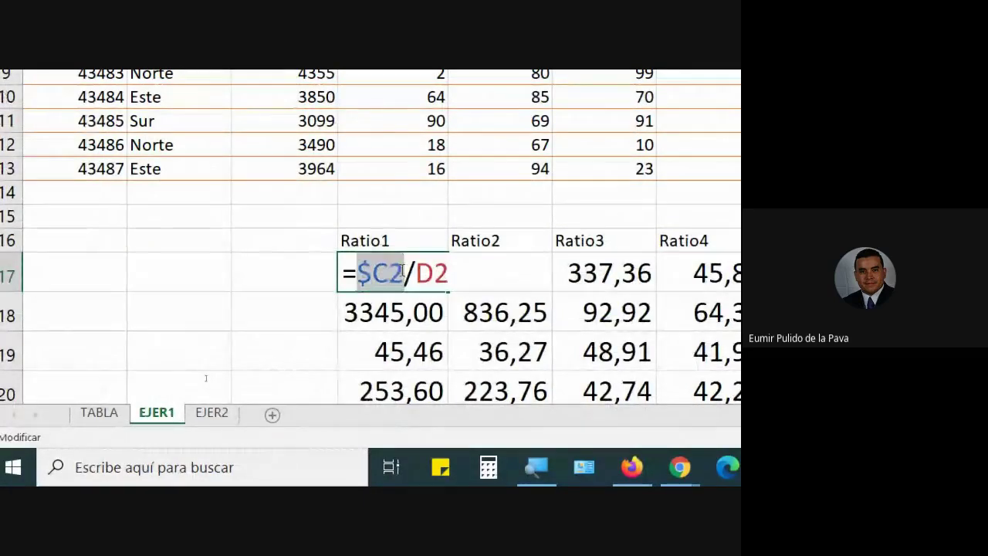
key(Escape)
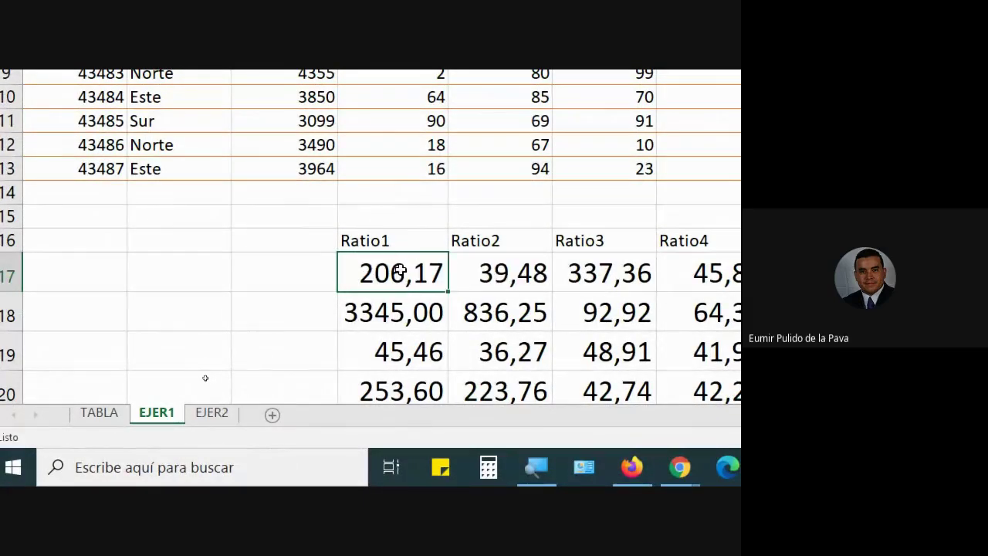
double_click(414, 273)
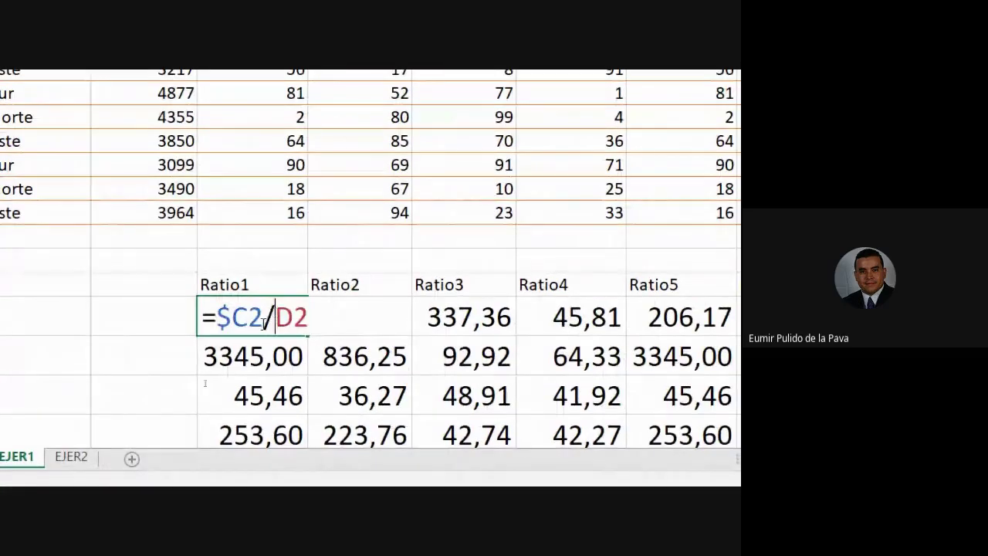
double_click(272, 317)
drag(272, 317, 307, 318)
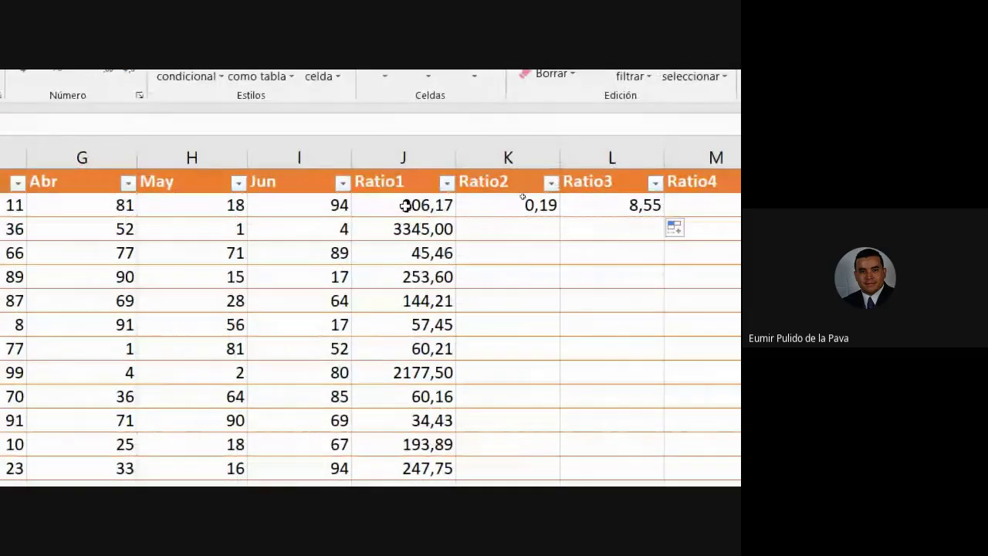
double_click(378, 204)
key(Right)
key(Right)
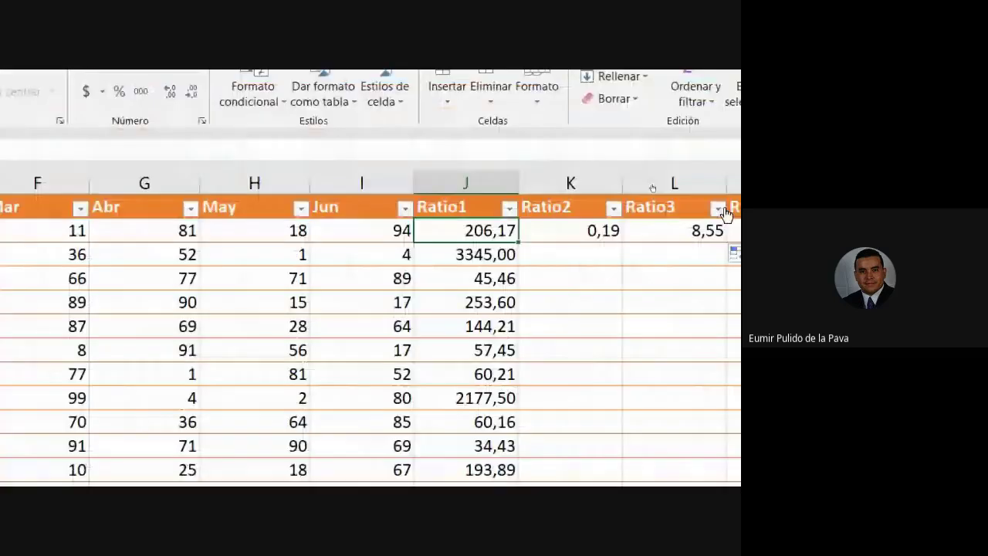
double_click(482, 232)
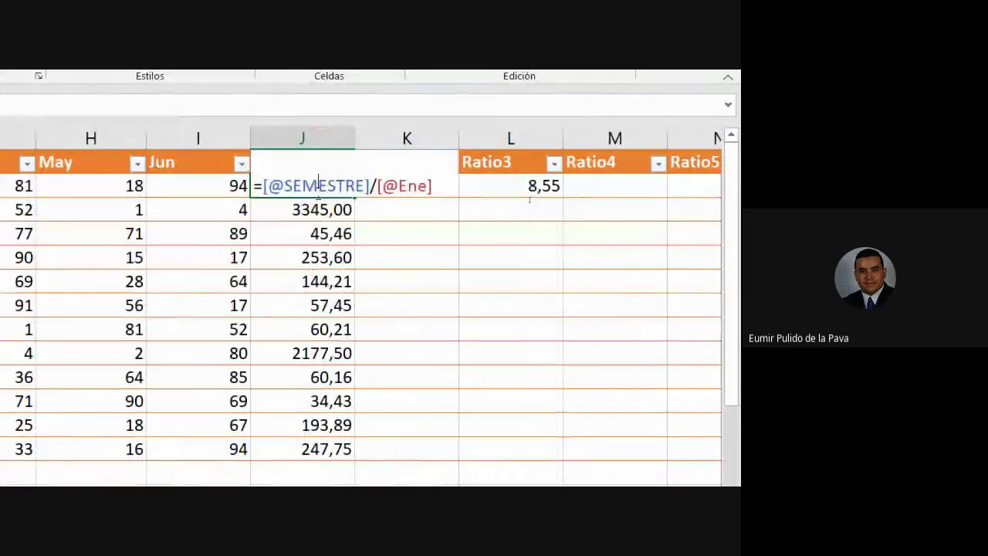
drag(263, 185, 370, 193)
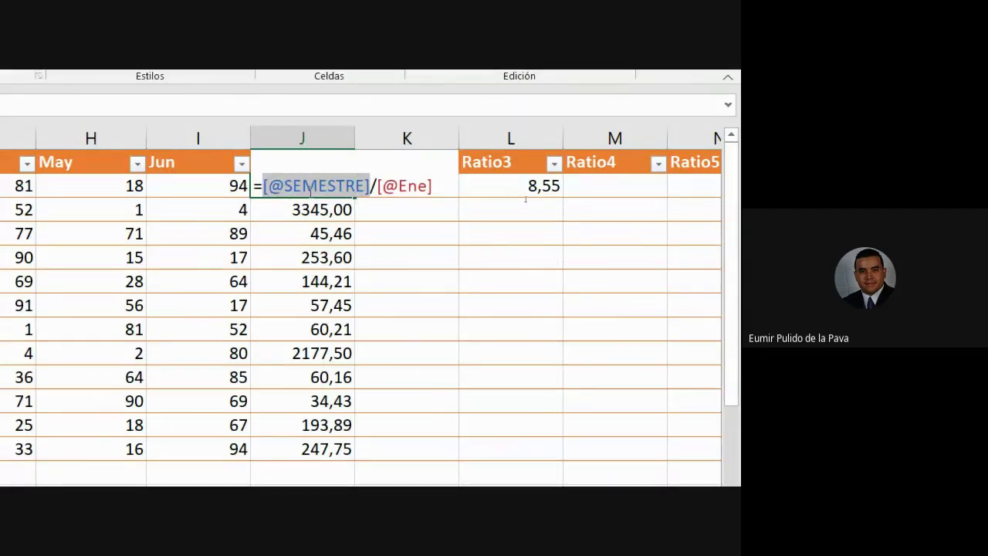
key(Escape)
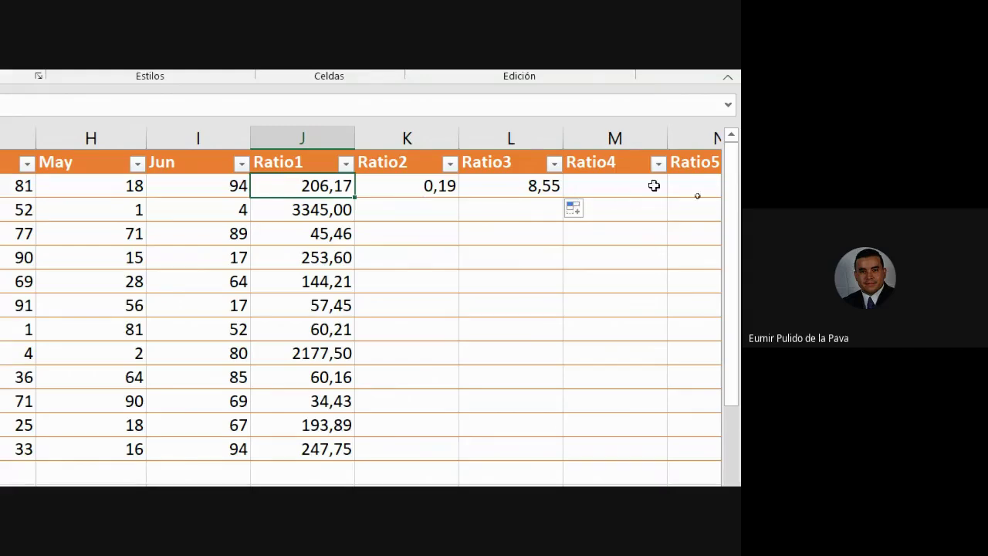
click(416, 185)
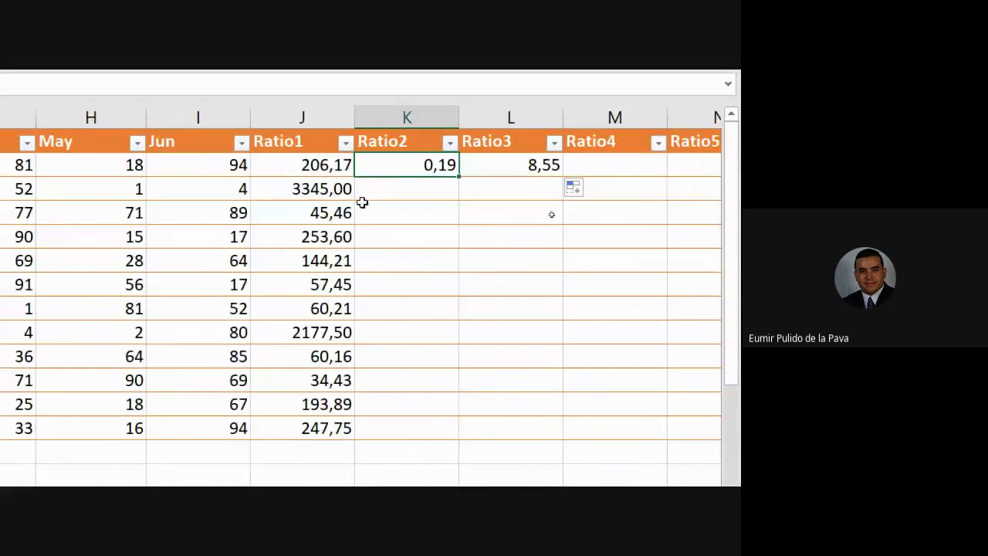
Commit the SEMESTRE/Ene formula in J2 and delete the stray values in K2:L2.
double_click(288, 170)
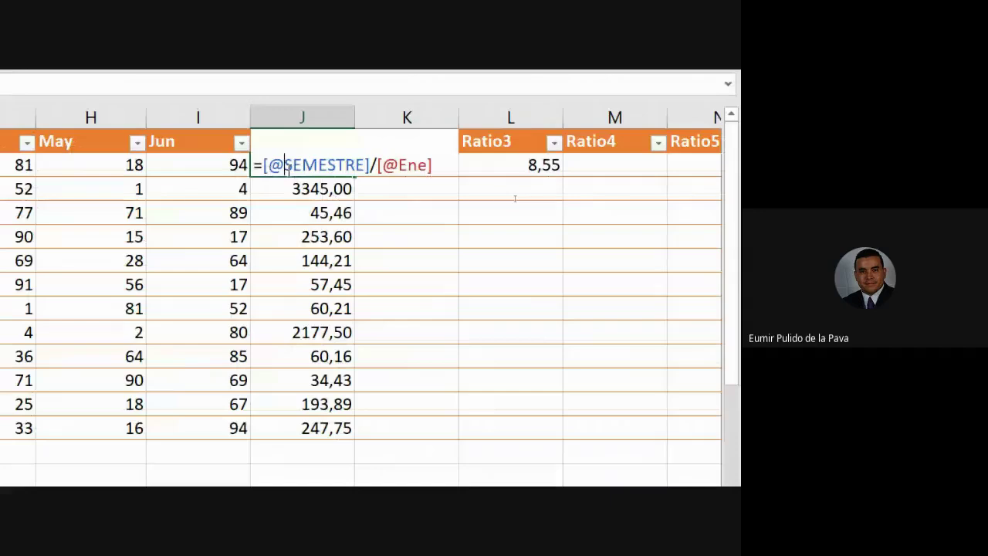
drag(259, 166, 356, 190)
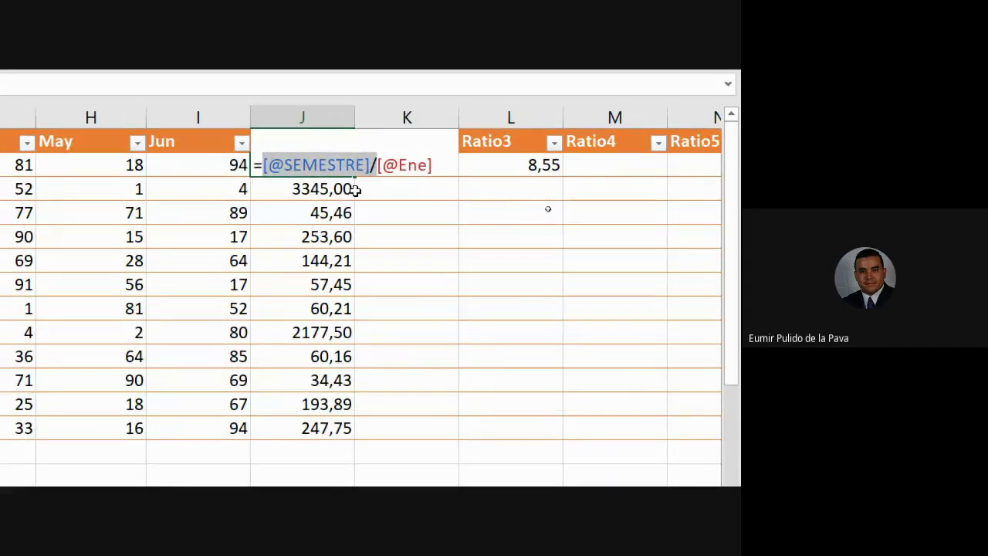
click(398, 165)
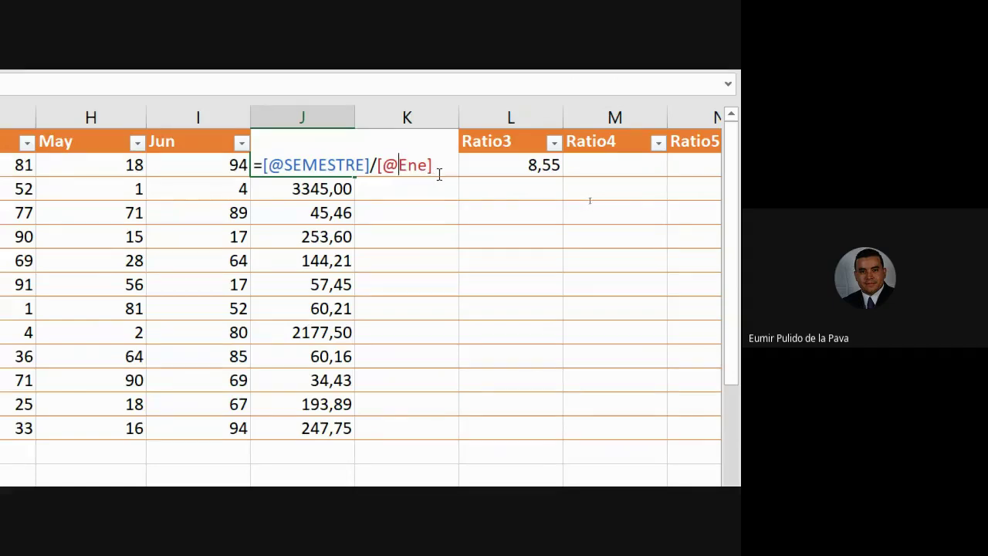
key(Return)
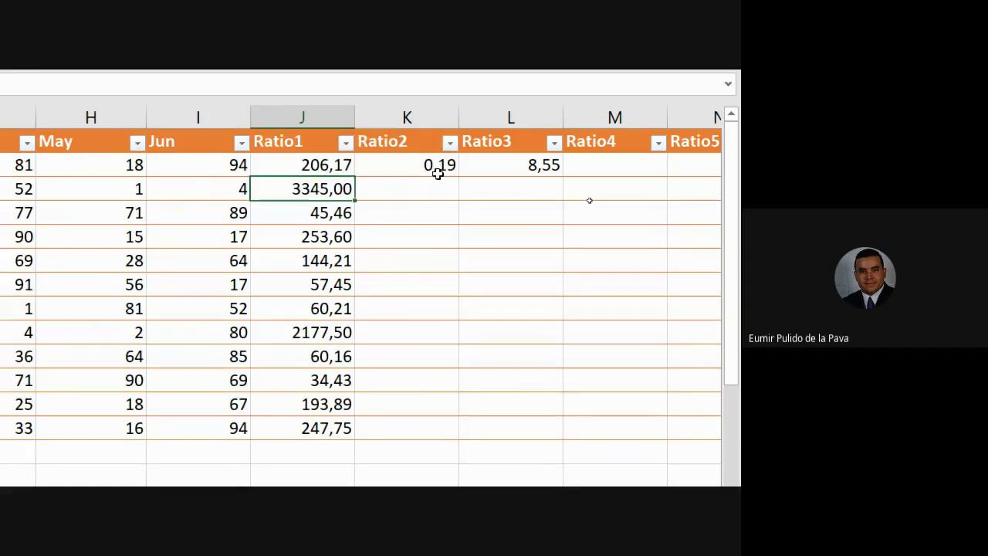
drag(438, 173, 489, 160)
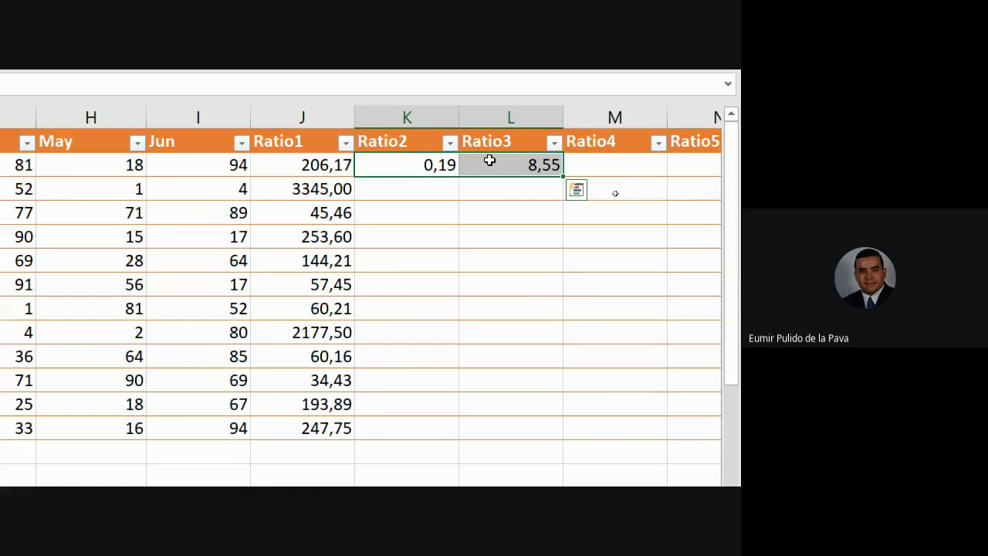
key(Delete)
Delete the Ratio1 results in J3:J13 and erase J2's formula, leaving Ratio1 empty.
drag(323, 188, 309, 391)
key(Delete)
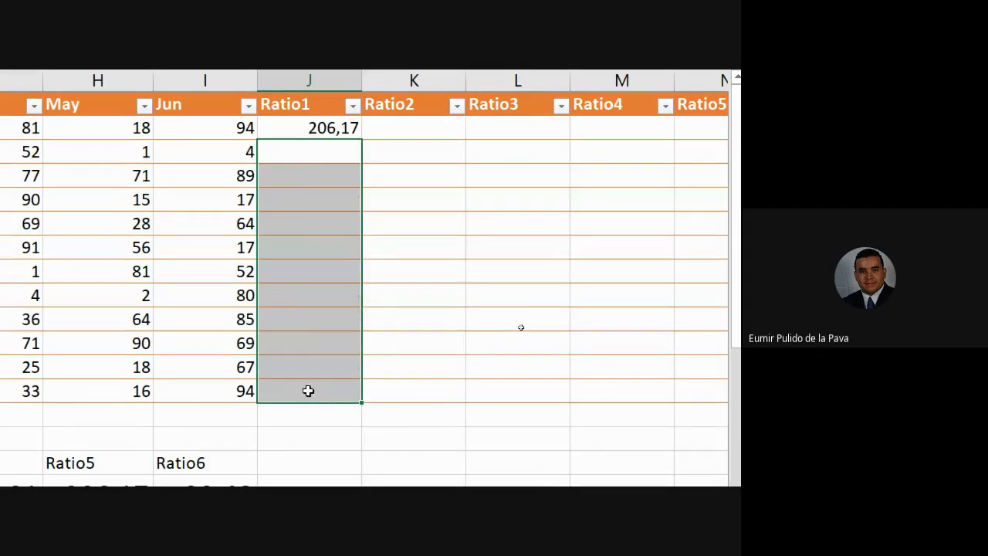
double_click(333, 127)
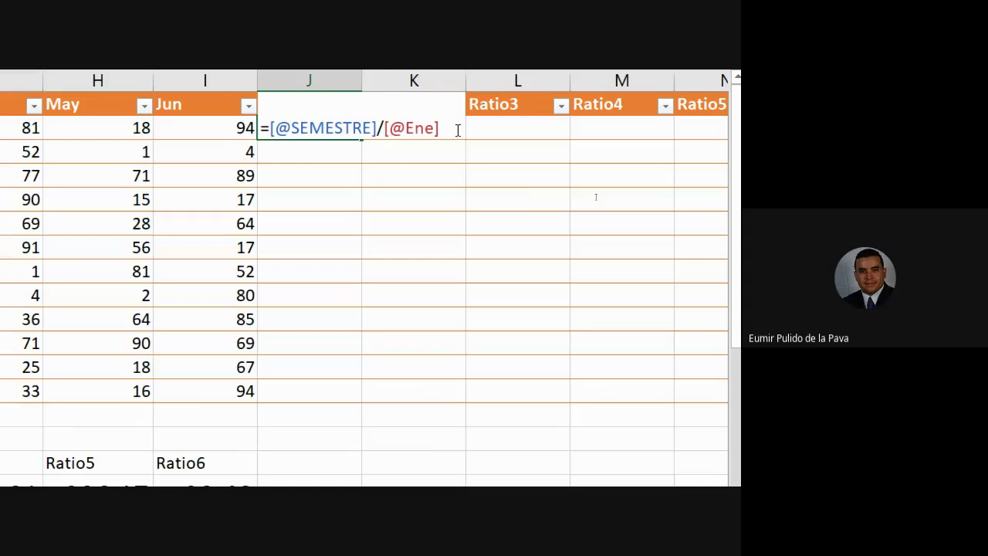
drag(440, 128, 278, 133)
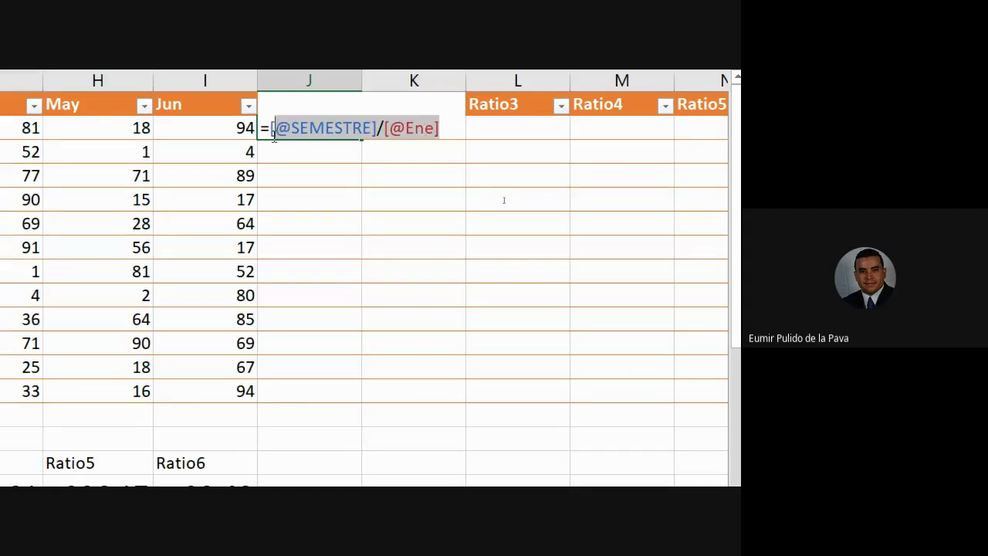
key(Delete)
key(BackSpace)
key(Return)
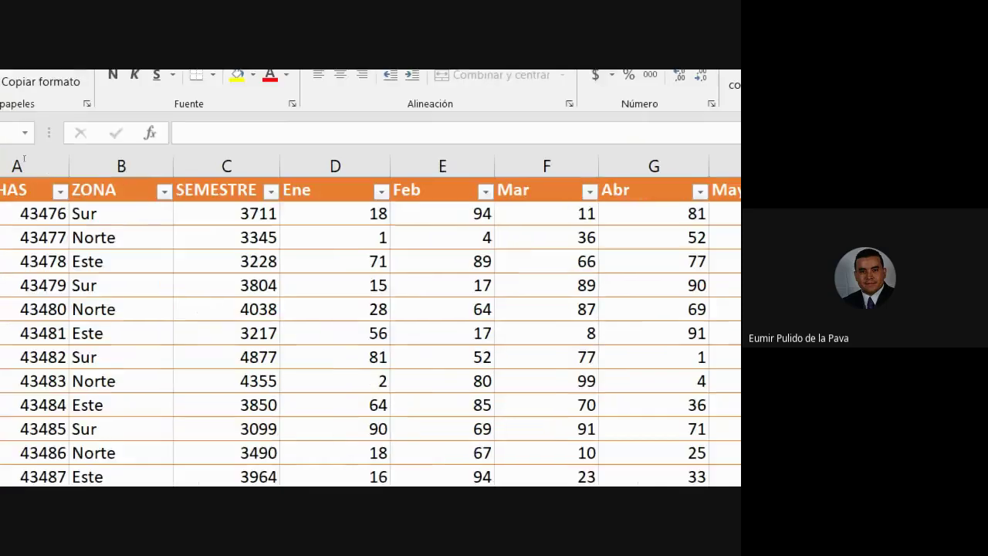
click(144, 267)
click(124, 291)
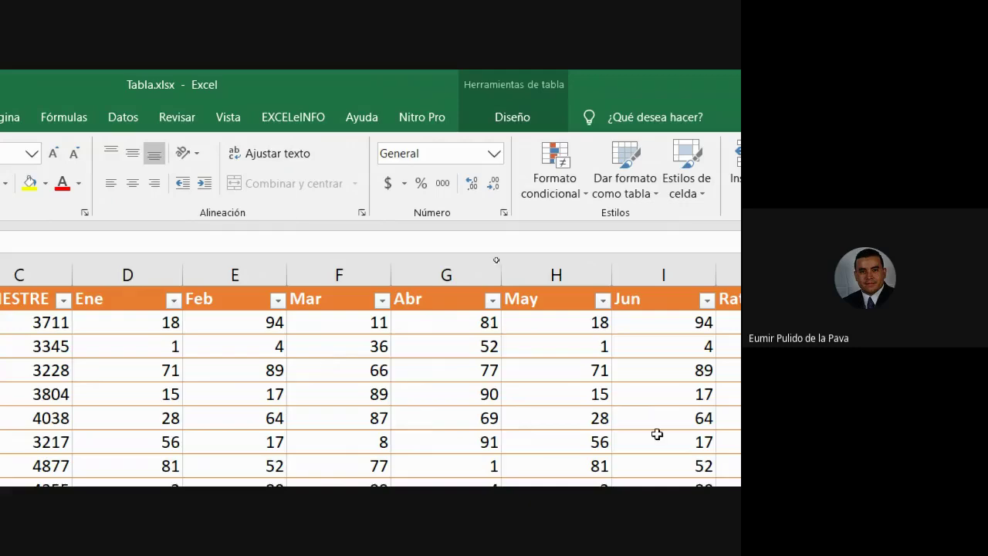
Look through the EJER2 and EJER1 sheets, then open TABLA and select its ID and Apellido columns.
click(766, 329)
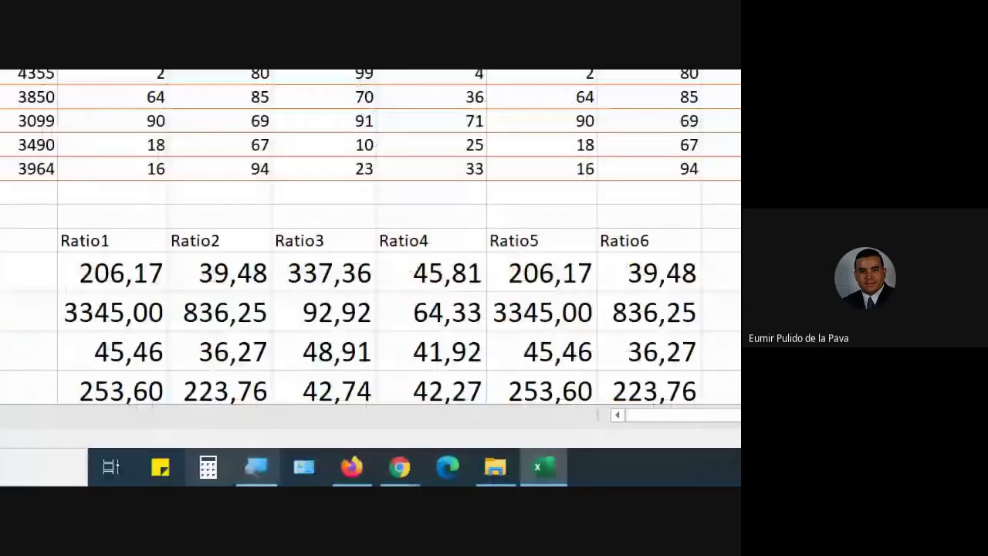
click(222, 431)
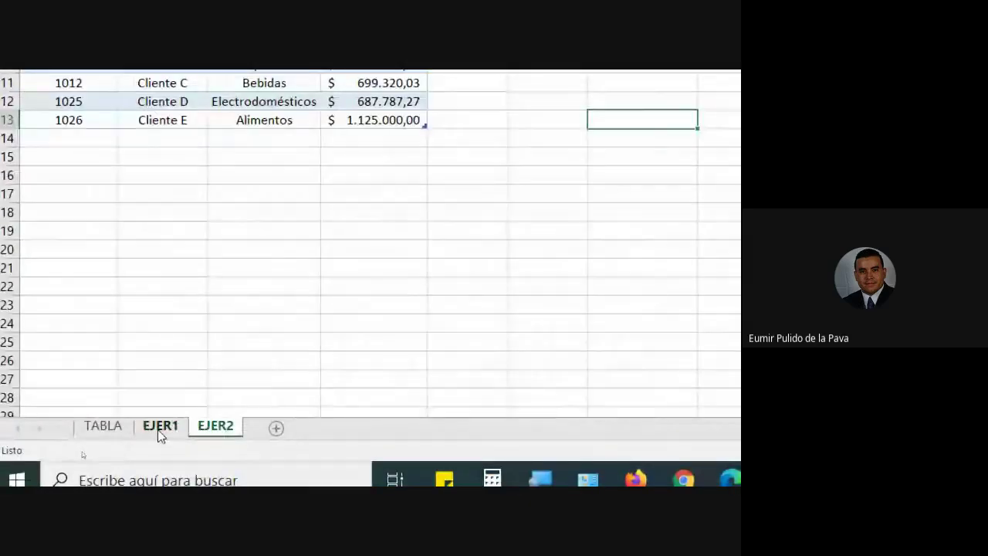
click(158, 430)
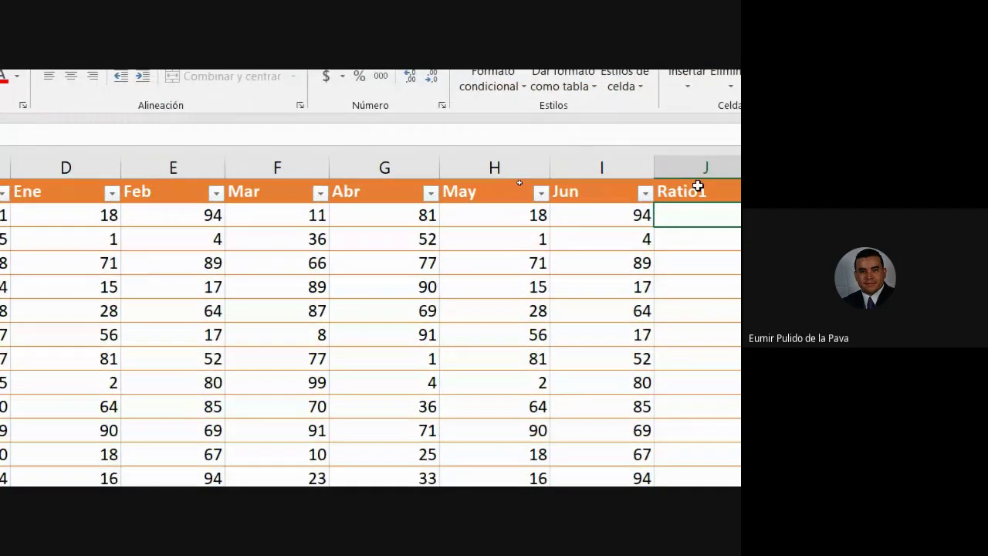
click(288, 222)
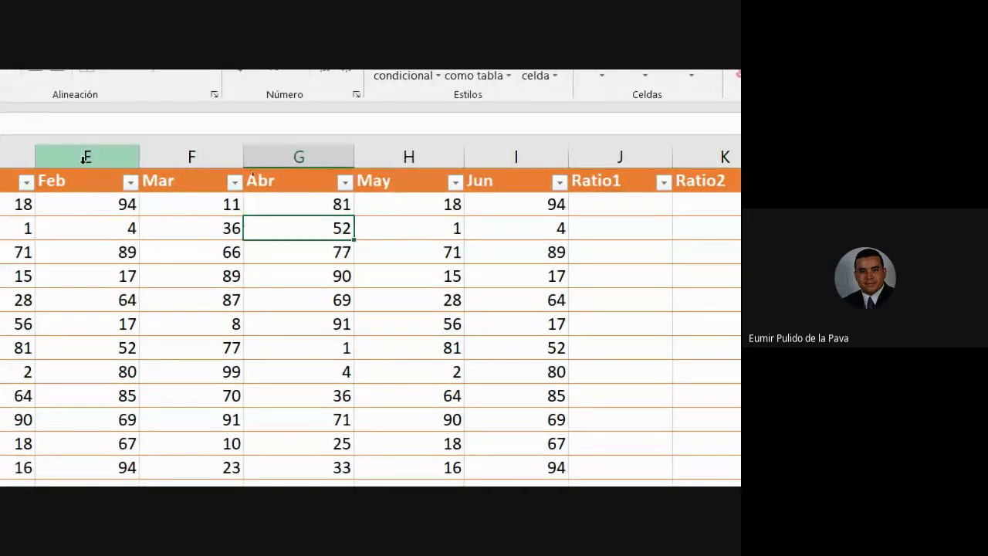
click(91, 207)
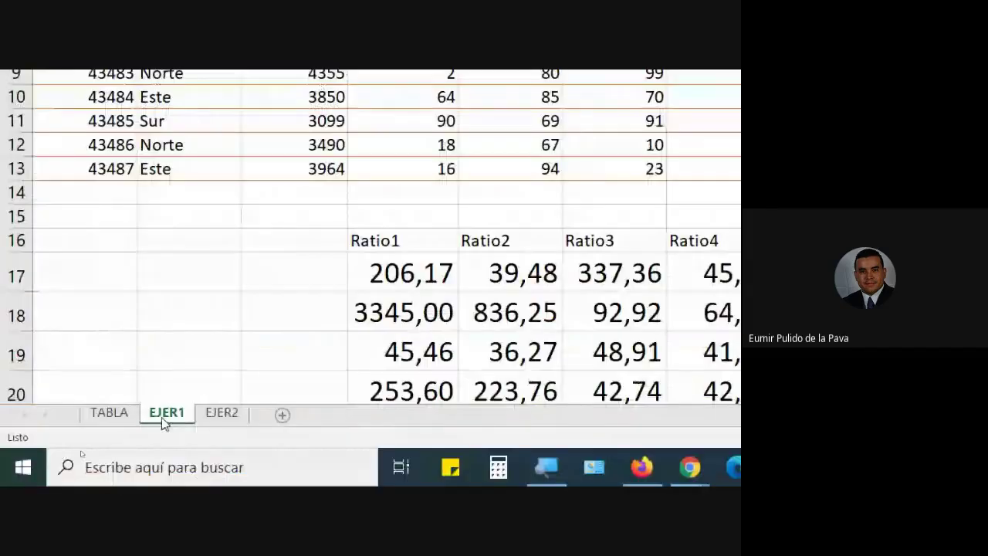
click(94, 421)
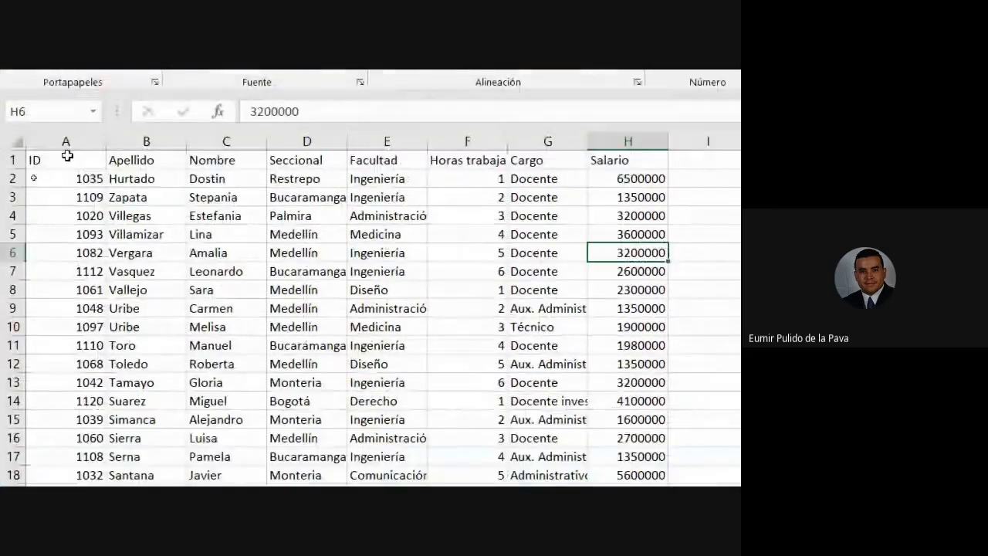
drag(66, 158, 91, 419)
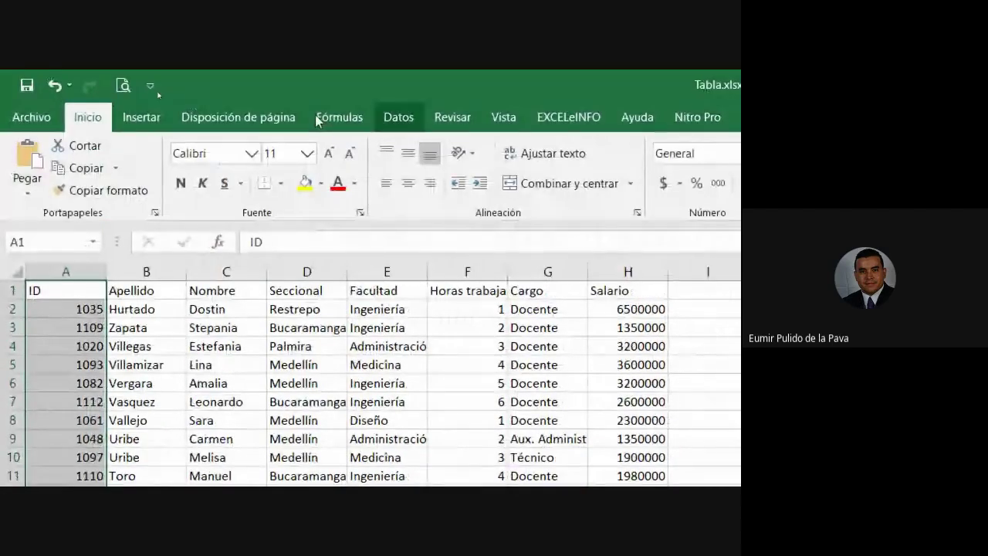
click(318, 118)
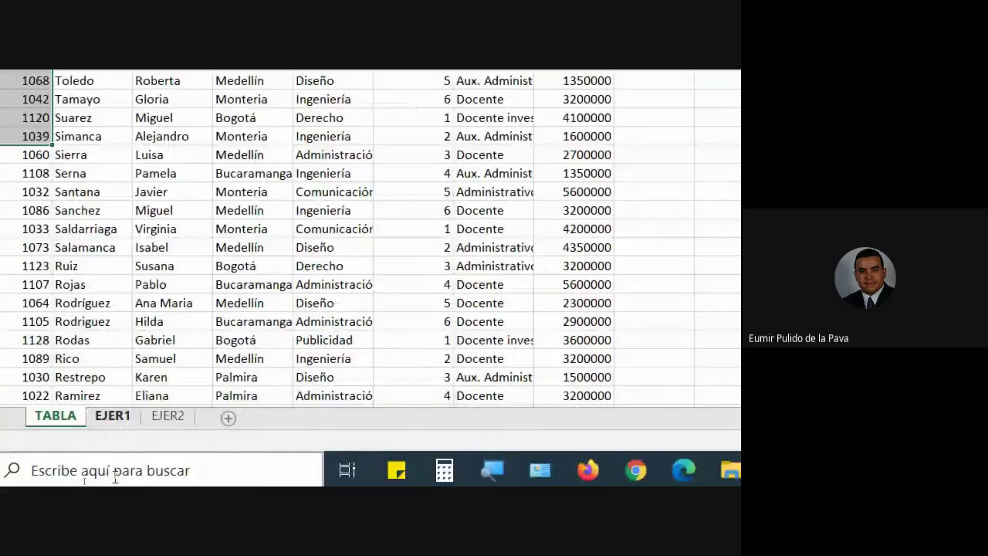
Go back to EJER1 and show the table's Diseño options, where its name Tabla2 appears.
click(116, 417)
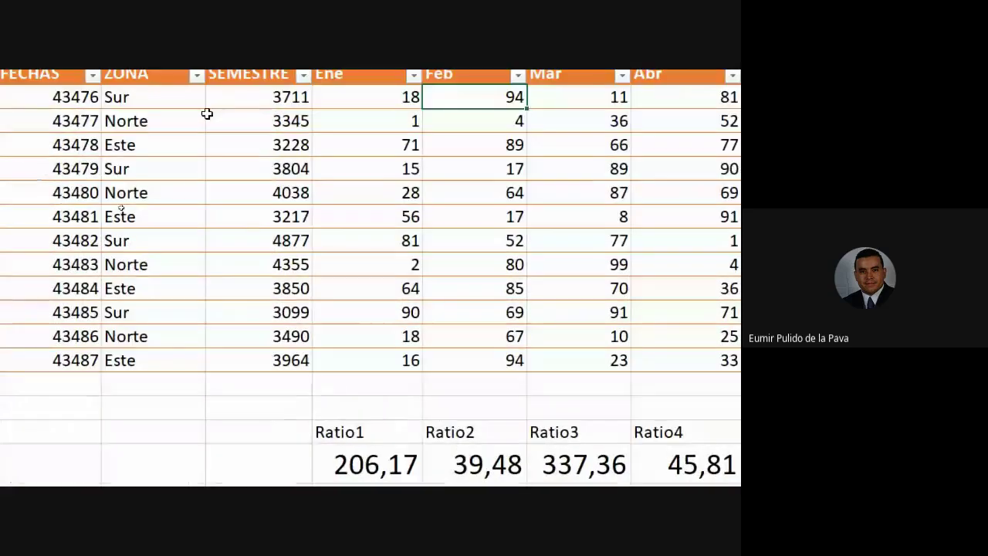
click(255, 217)
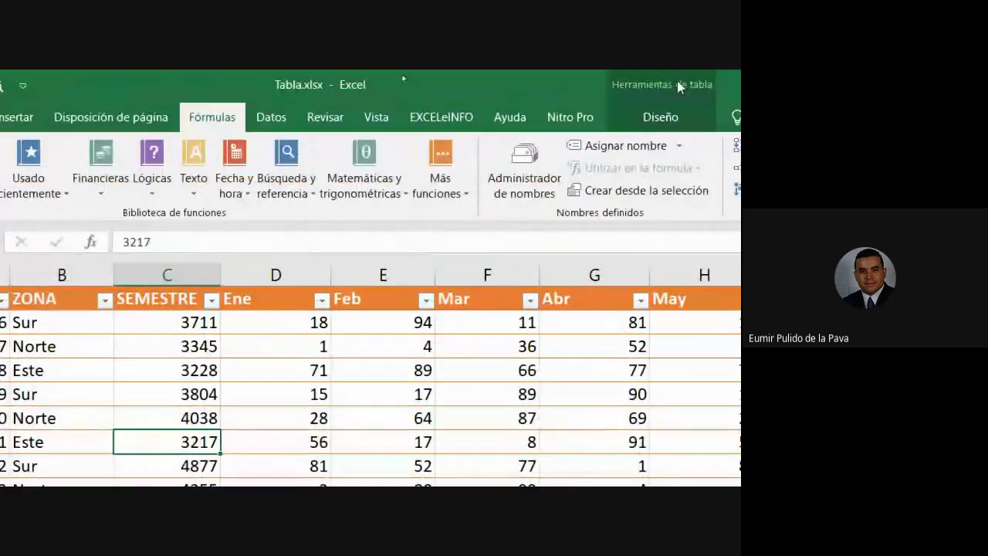
click(662, 117)
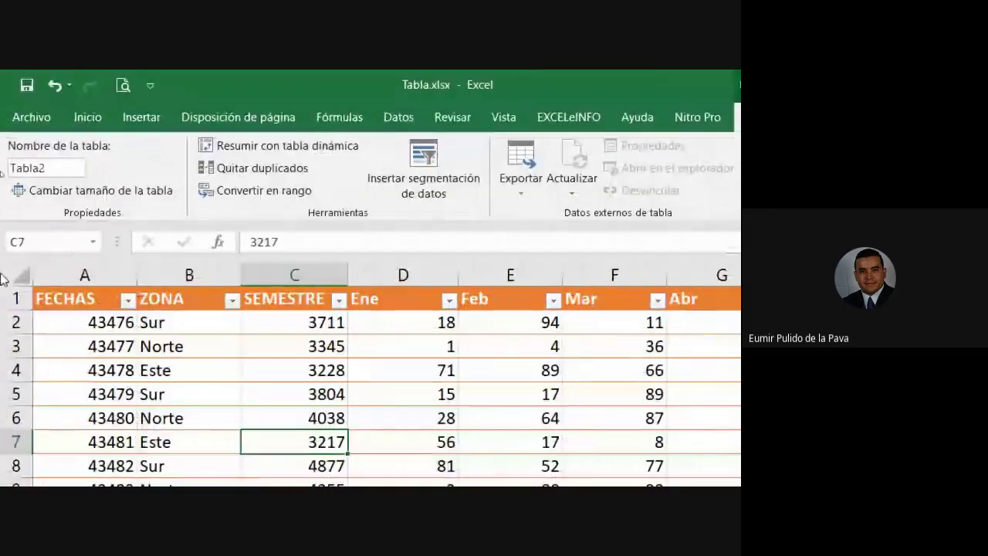
click(653, 397)
click(116, 348)
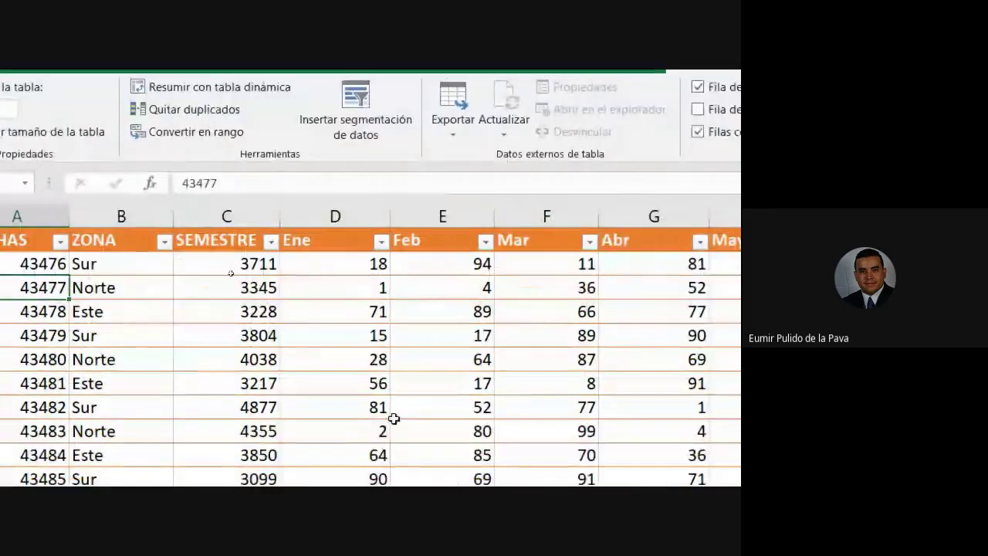
click(510, 466)
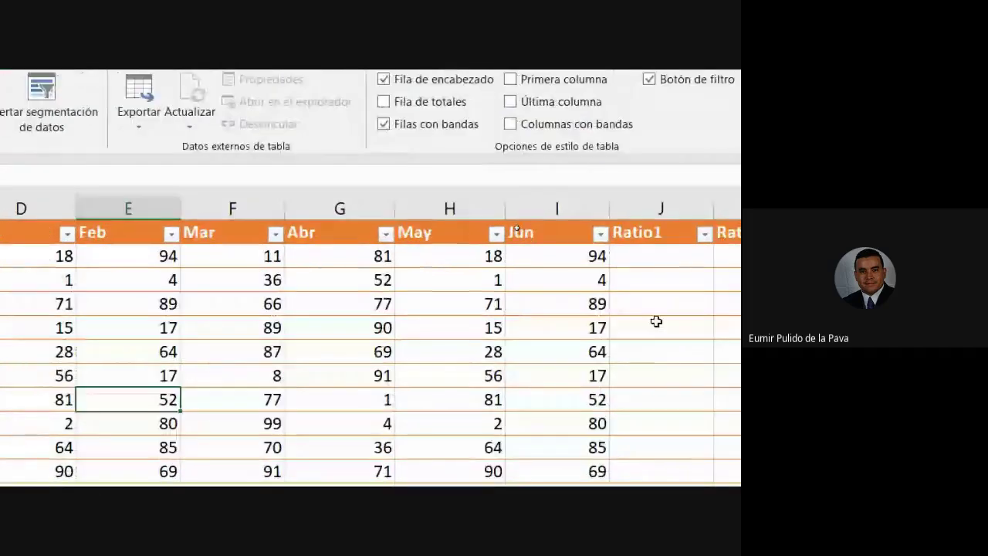
click(656, 321)
click(654, 260)
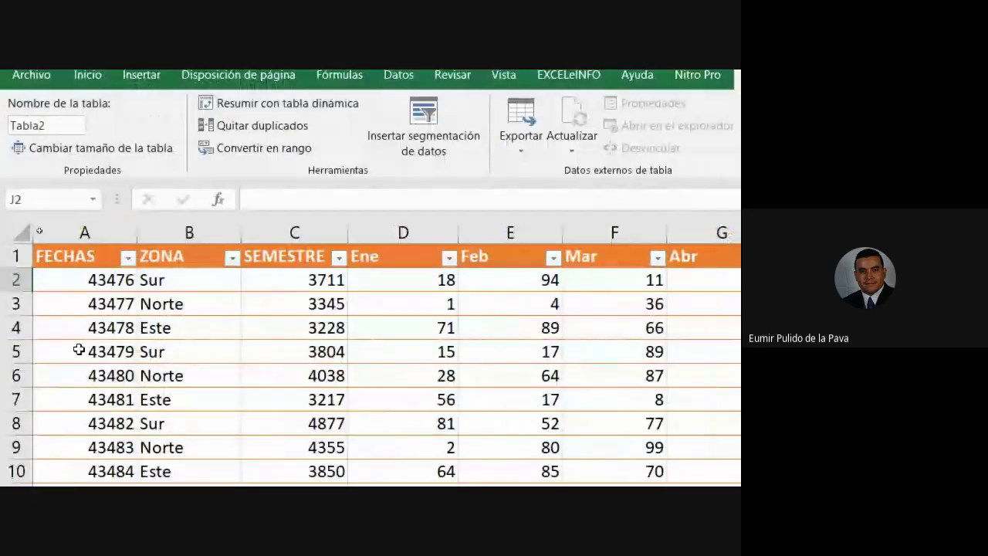
click(79, 351)
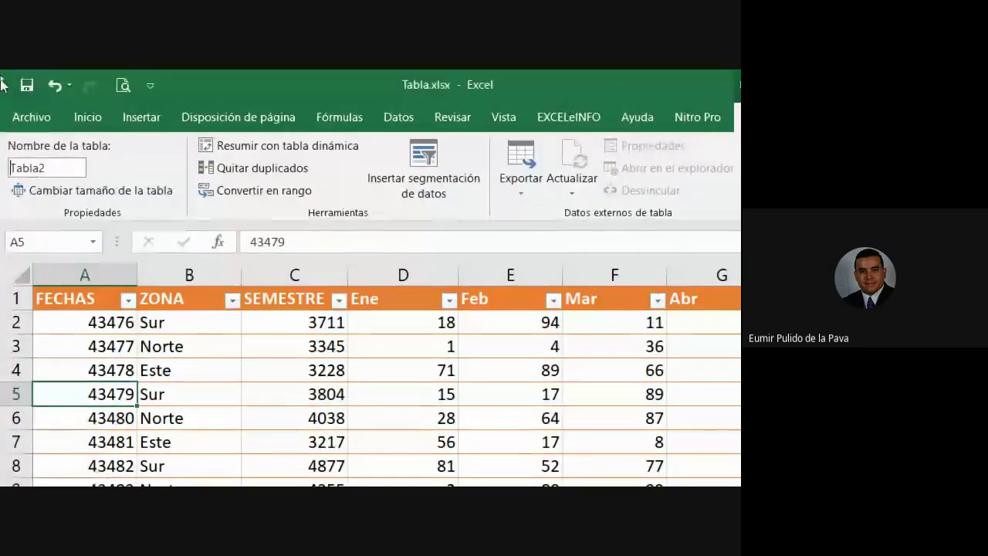
Replace Tabla2 with UNI in the Nombre de la tabla box.
click(57, 140)
drag(60, 164, 2, 162)
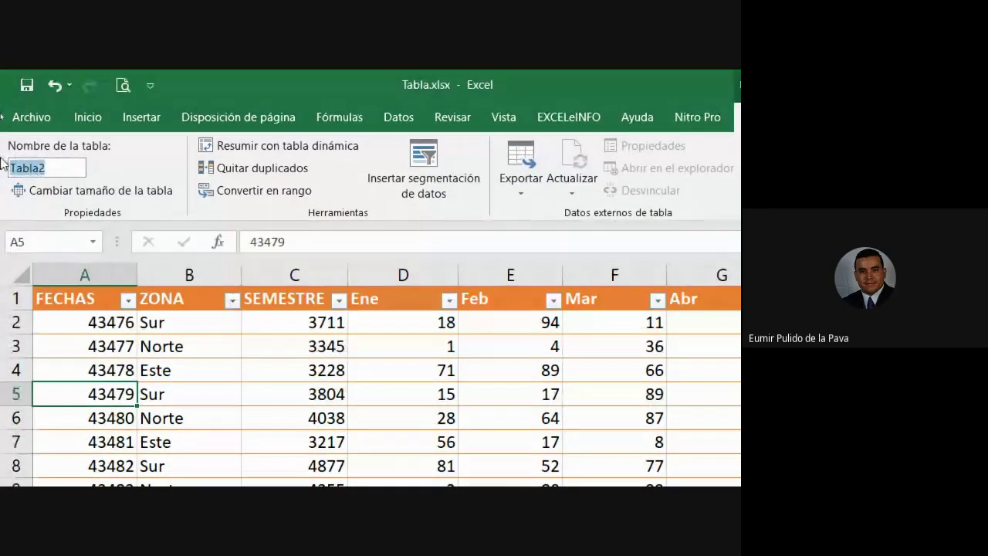
text(u)
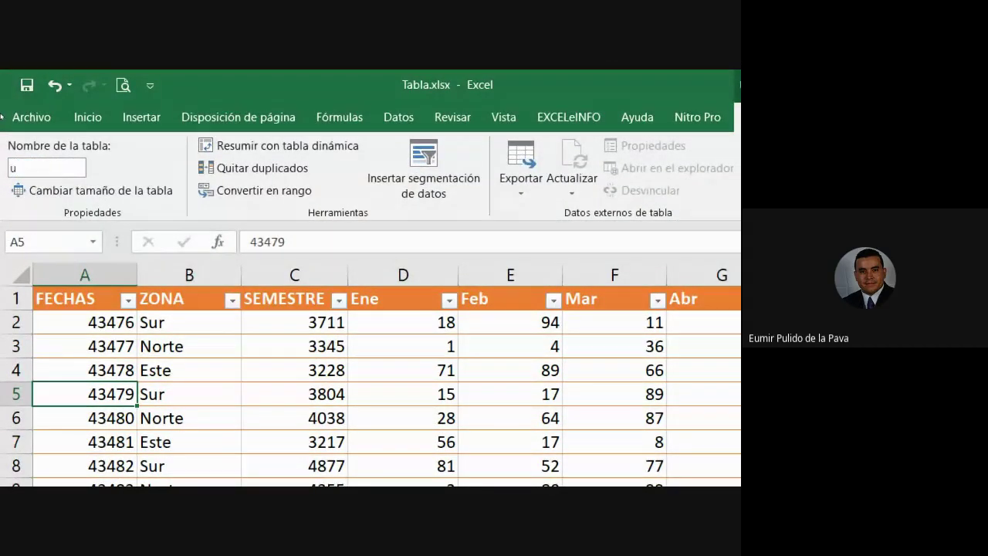
key(BackSpace)
text(UNI)
key(Return)
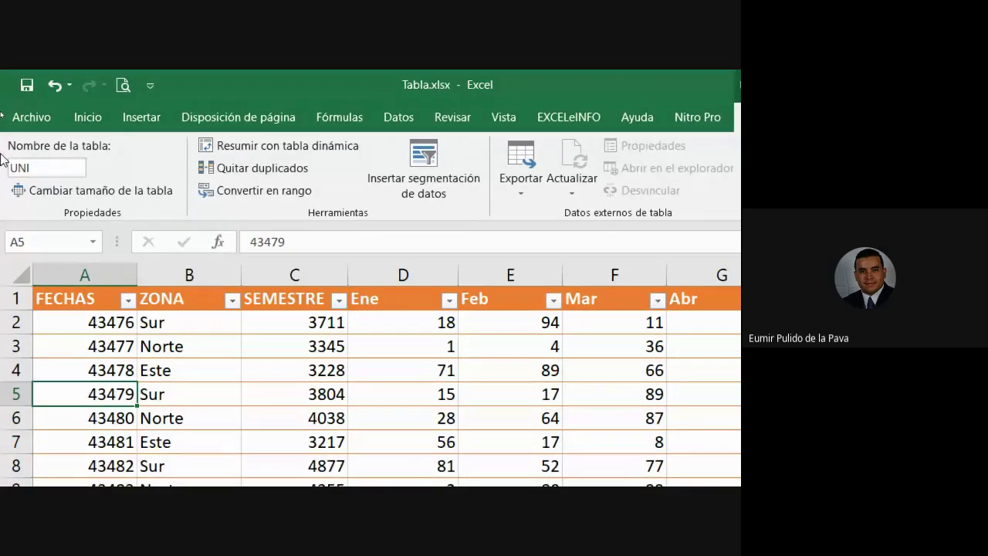
click(617, 345)
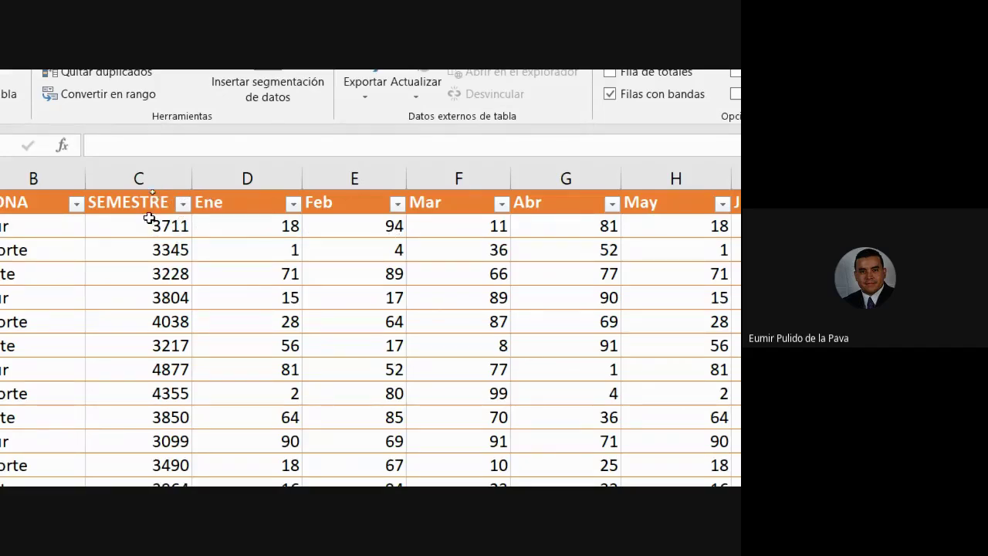
Start J2's formula as =UNI[[SEMESTRE] using the table-name and column autocomplete.
click(708, 234)
text(=)
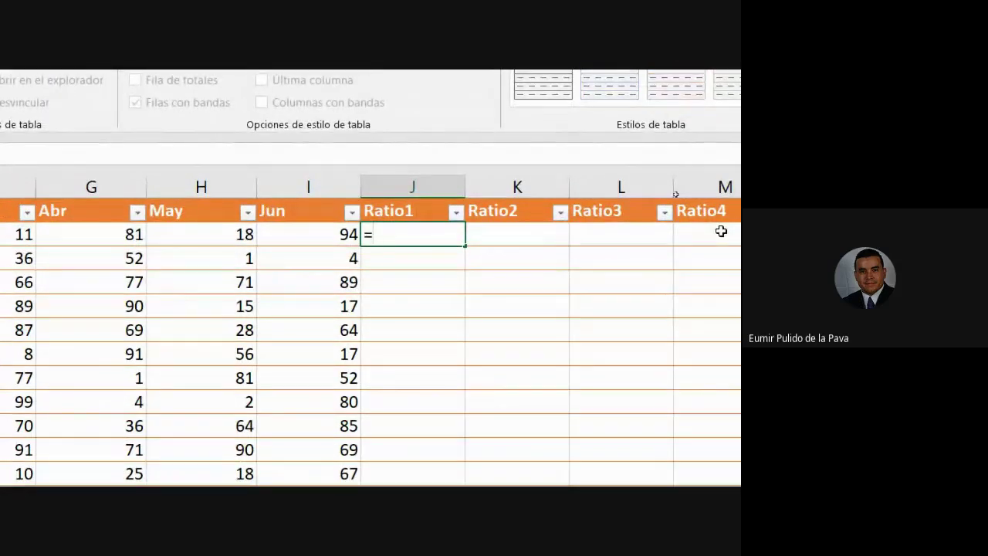
text(UN)
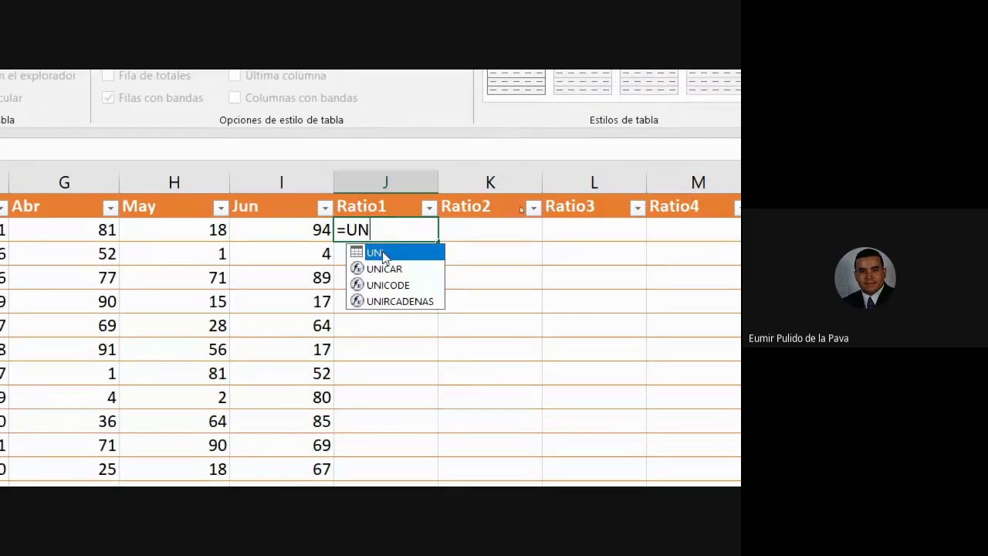
double_click(383, 253)
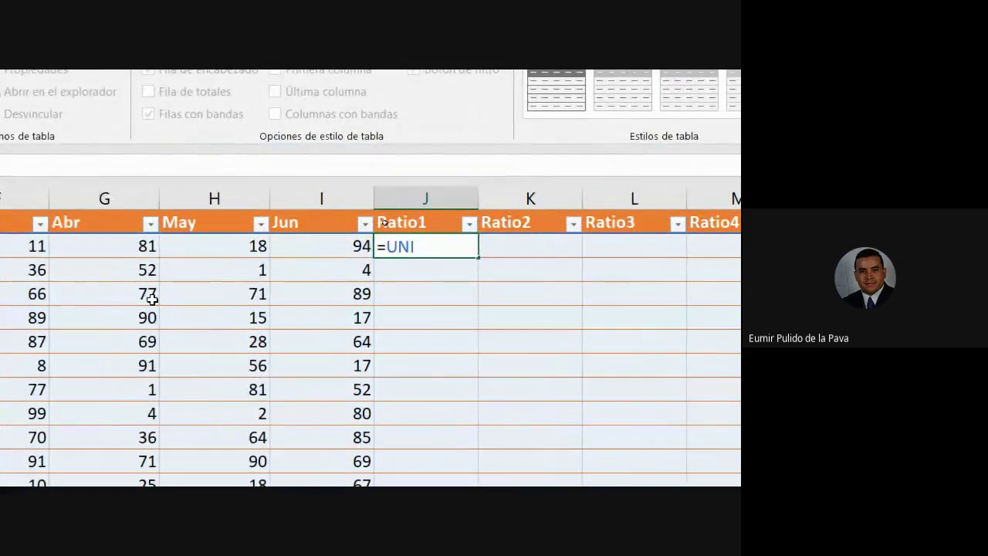
text([[)
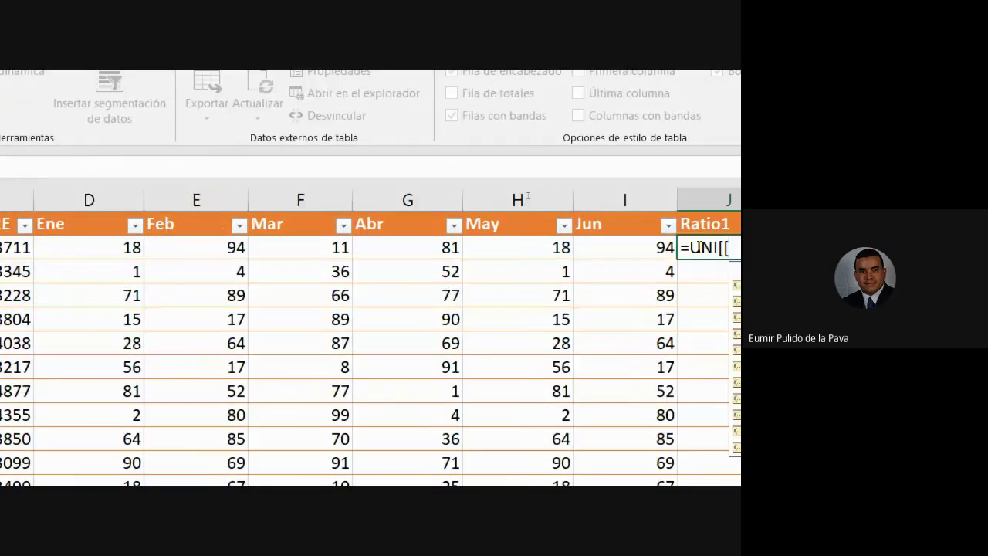
text(SE)
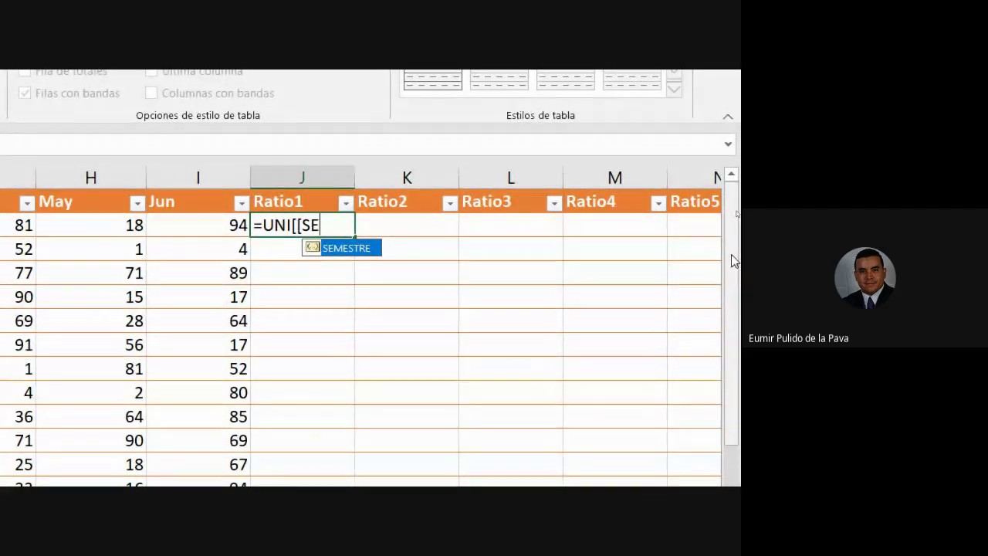
key(Tab)
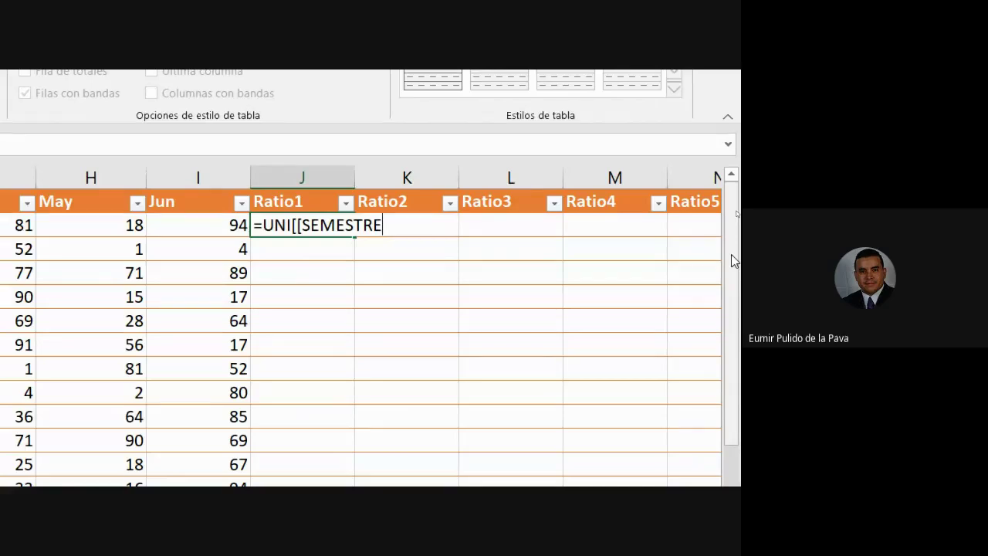
text(])
Fix the brackets and complete the reference as UNI[[SEMESTRE]:[SEMESTRE]].
click(293, 226)
key(BackSpace)
text([)
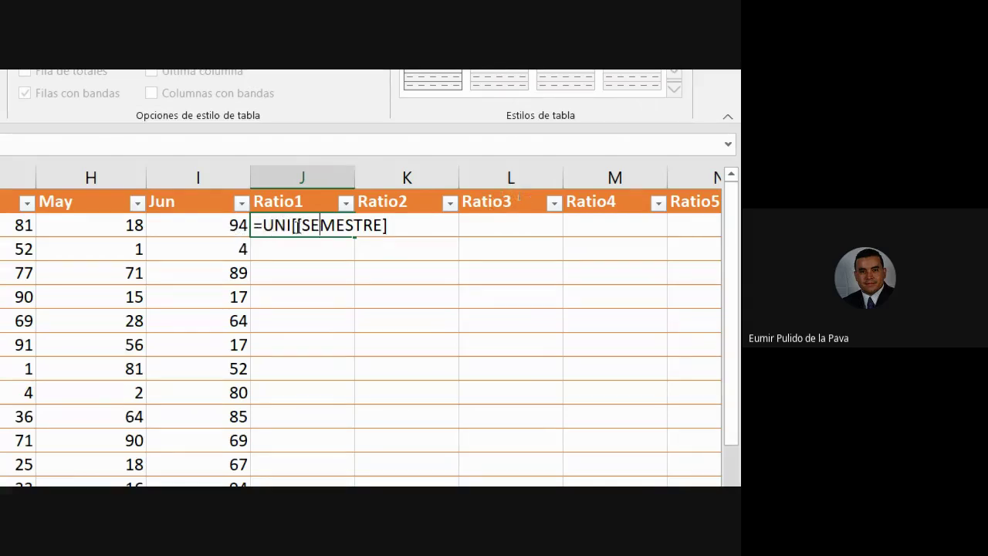
drag(315, 224, 362, 230)
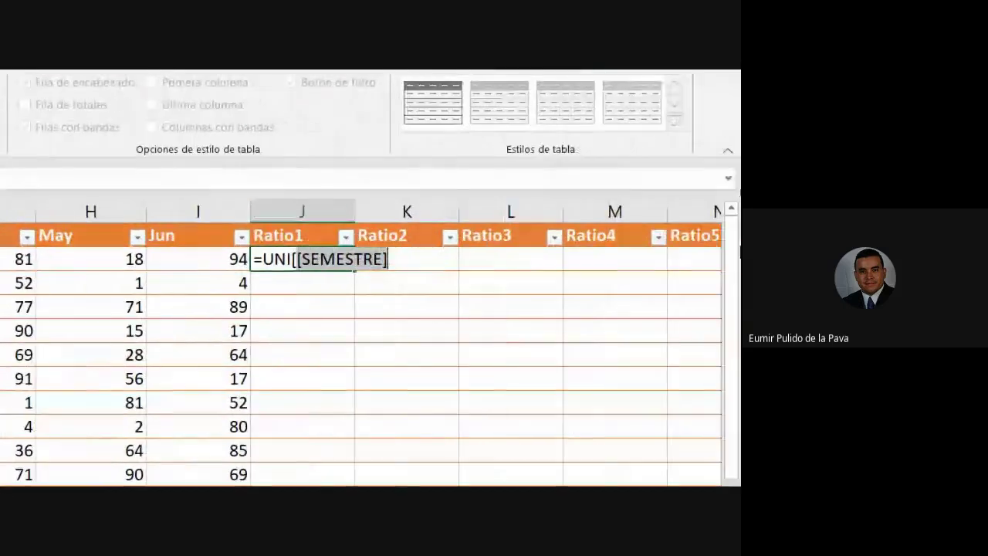
click(388, 261)
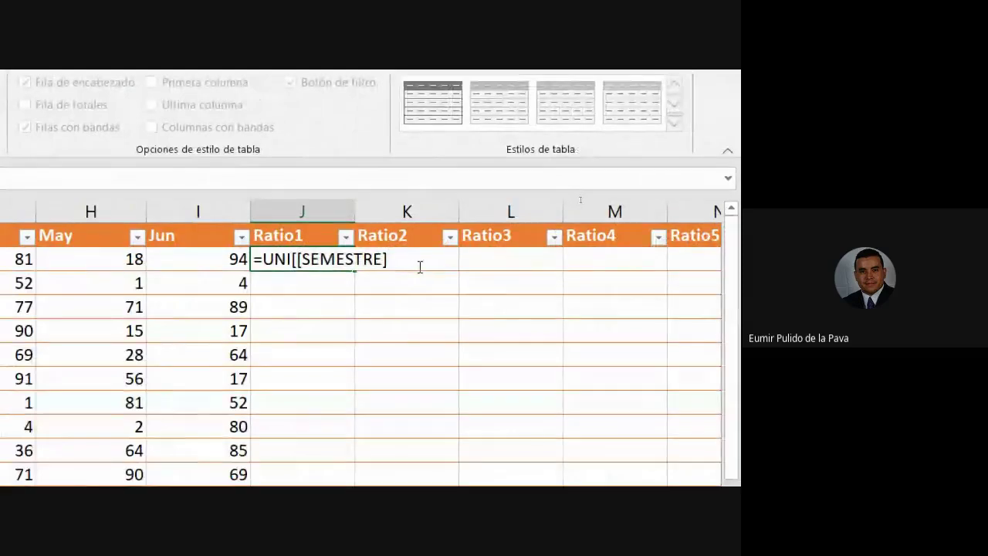
text(:)
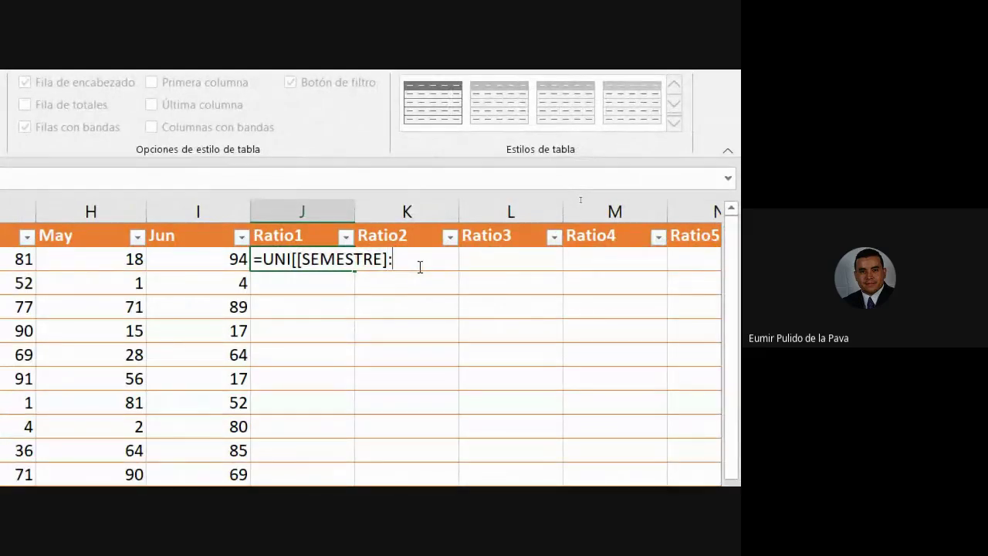
text([)
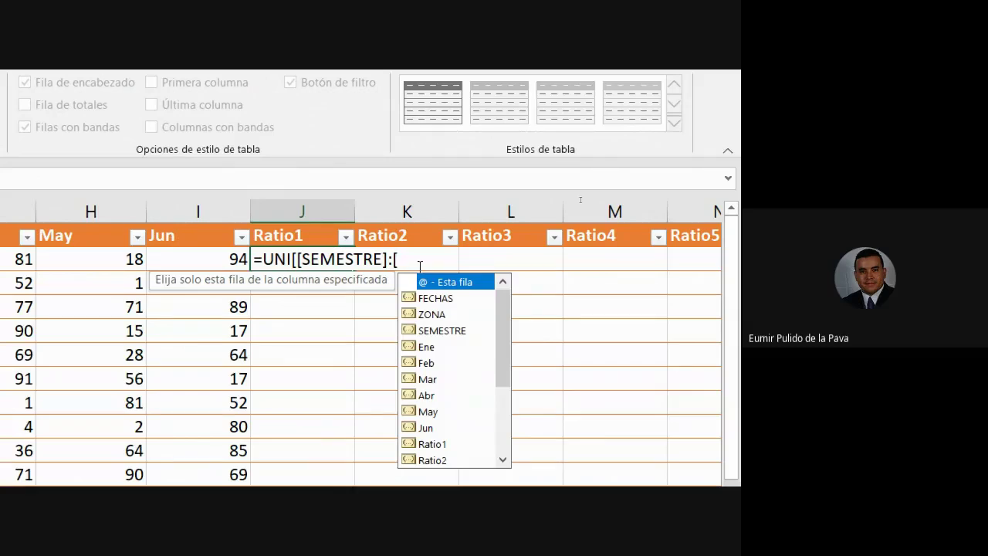
text(S)
key(Tab)
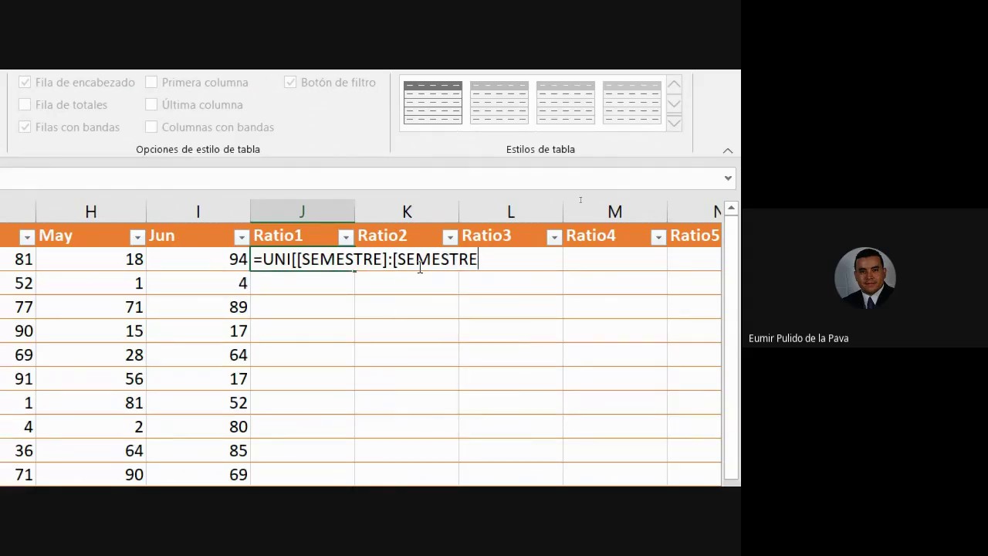
text(]])
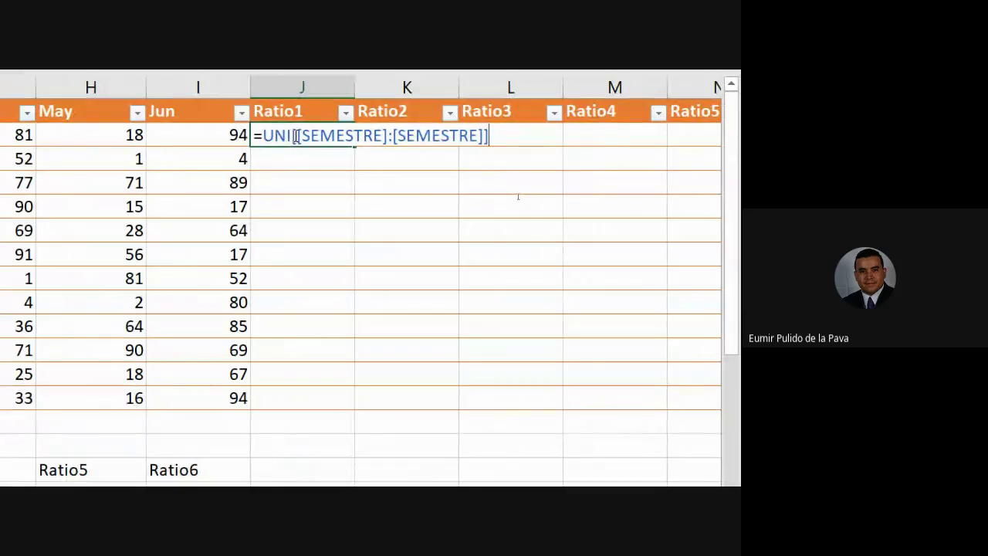
drag(297, 136, 485, 136)
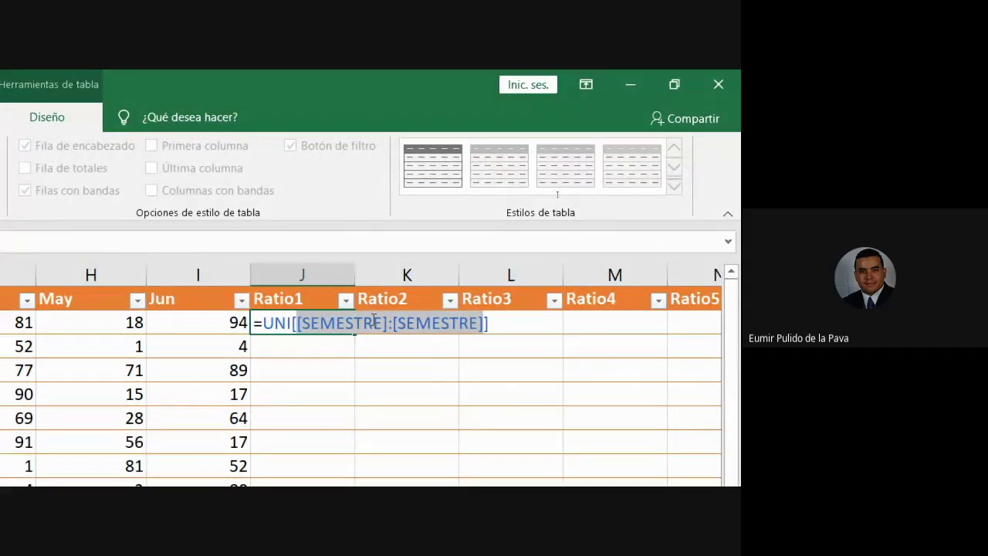
click(514, 326)
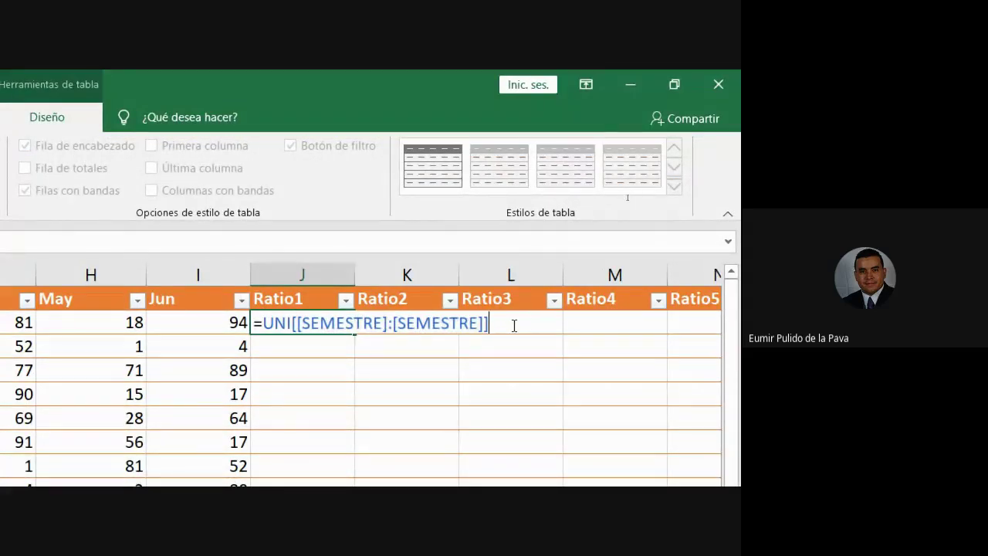
text(/)
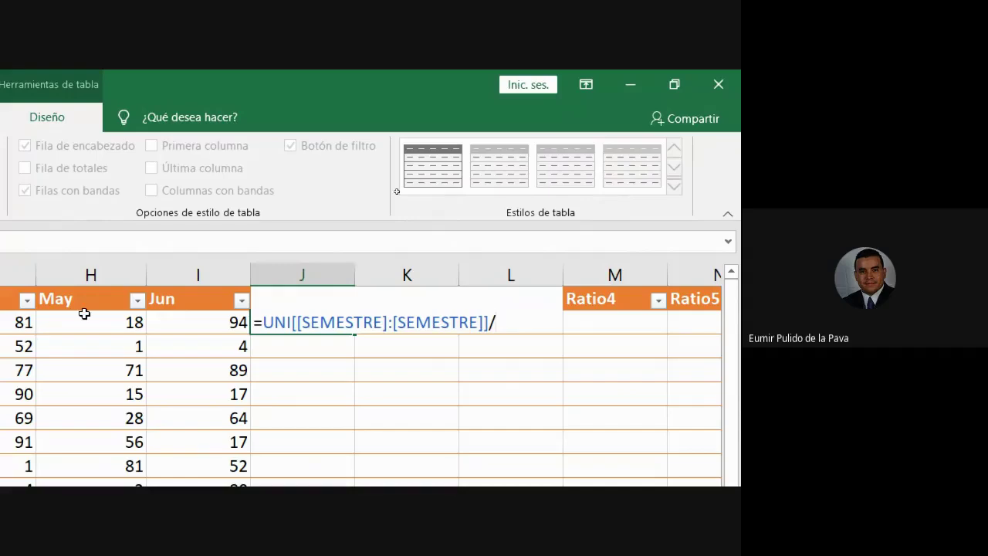
click(223, 290)
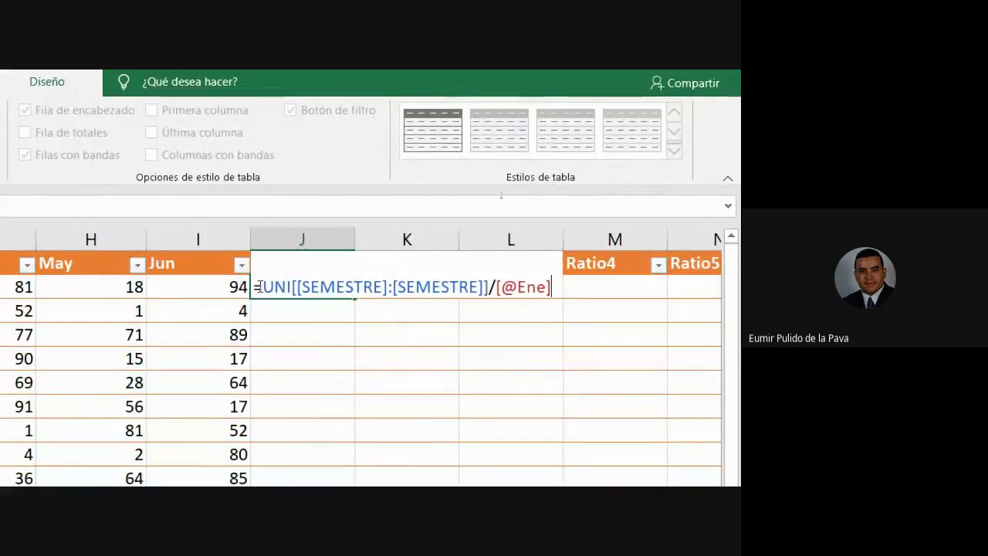
drag(262, 286, 292, 285)
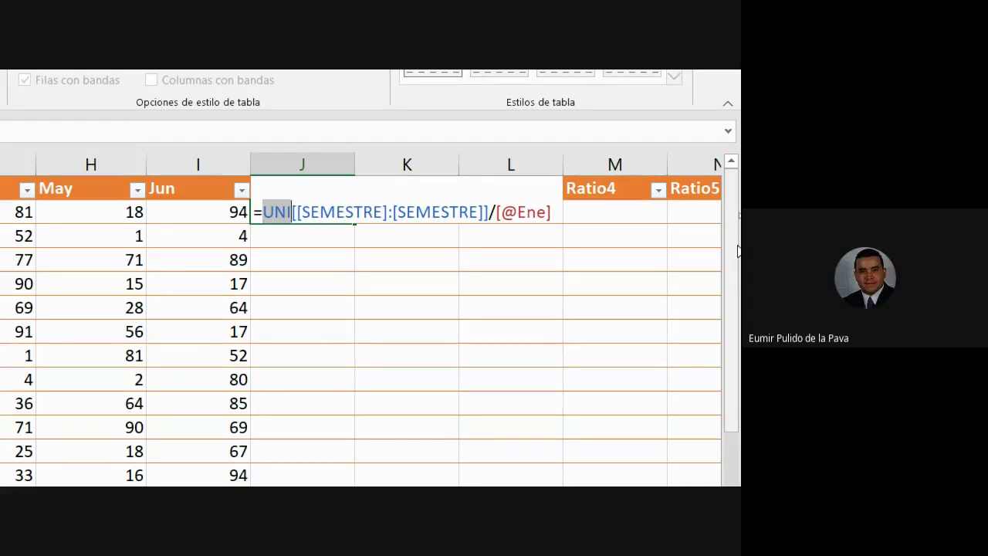
key(Return)
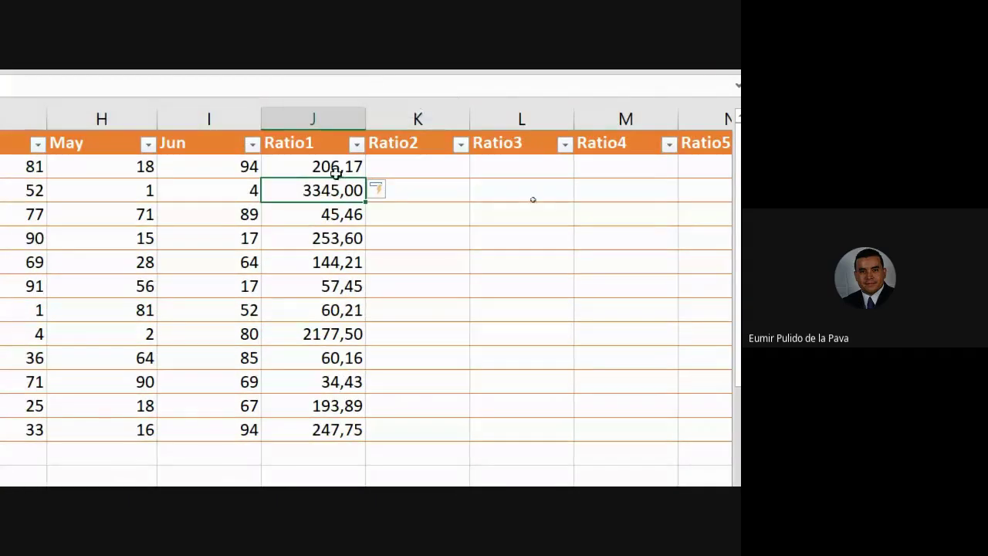
click(357, 171)
drag(363, 178, 561, 197)
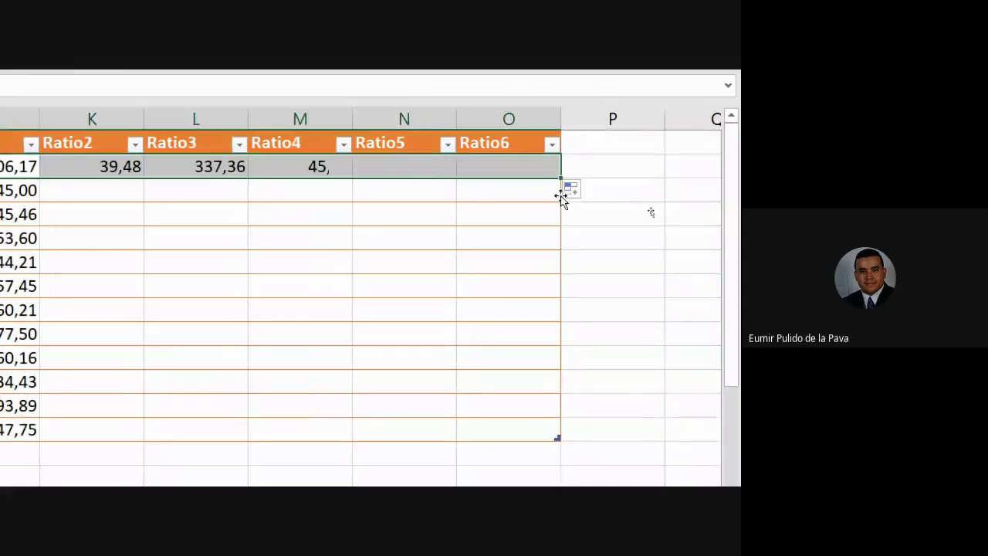
click(236, 166)
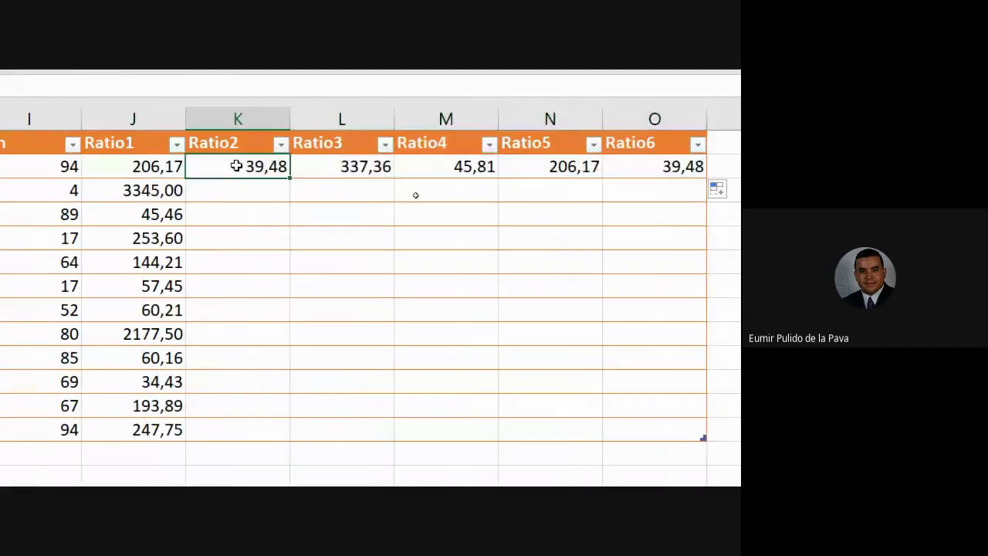
double_click(236, 166)
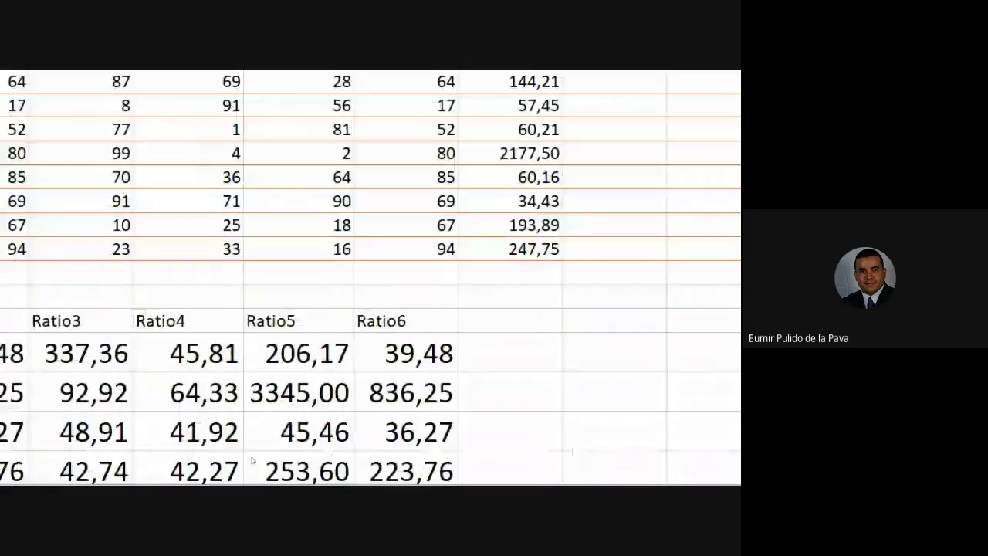
drag(662, 418, 523, 421)
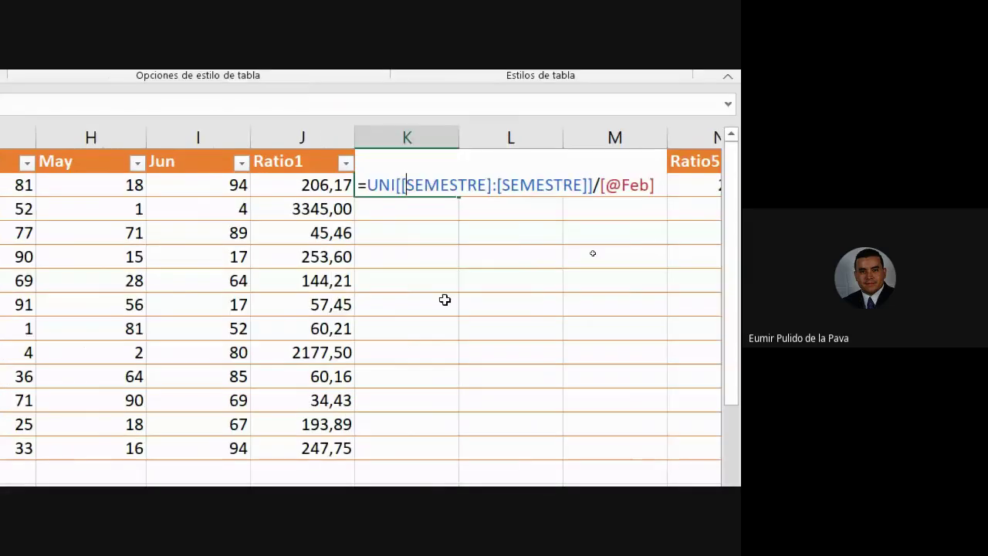
Confirm the first-row Ratio2, Ratio3 and Ratio4 formulas in K2, L2 and M2.
key(Return)
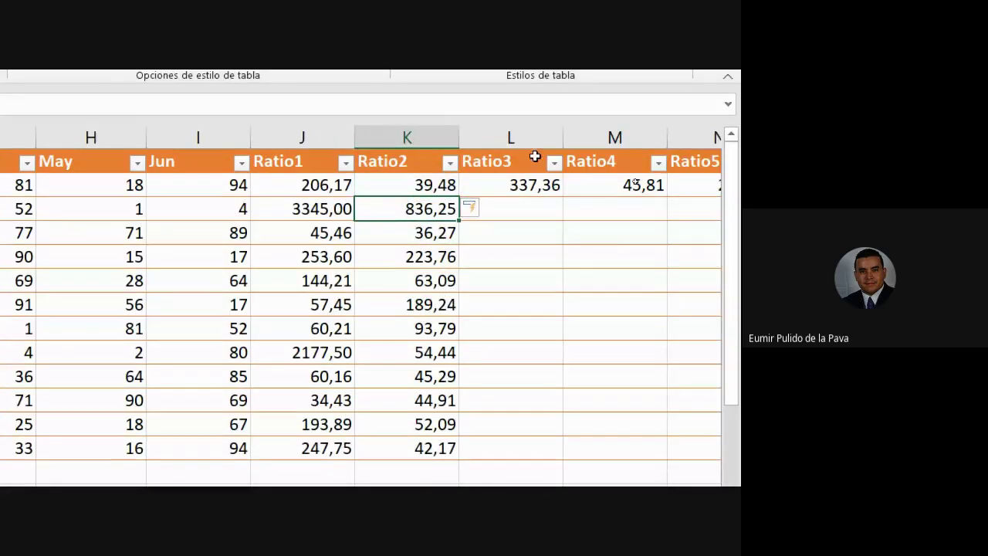
click(524, 185)
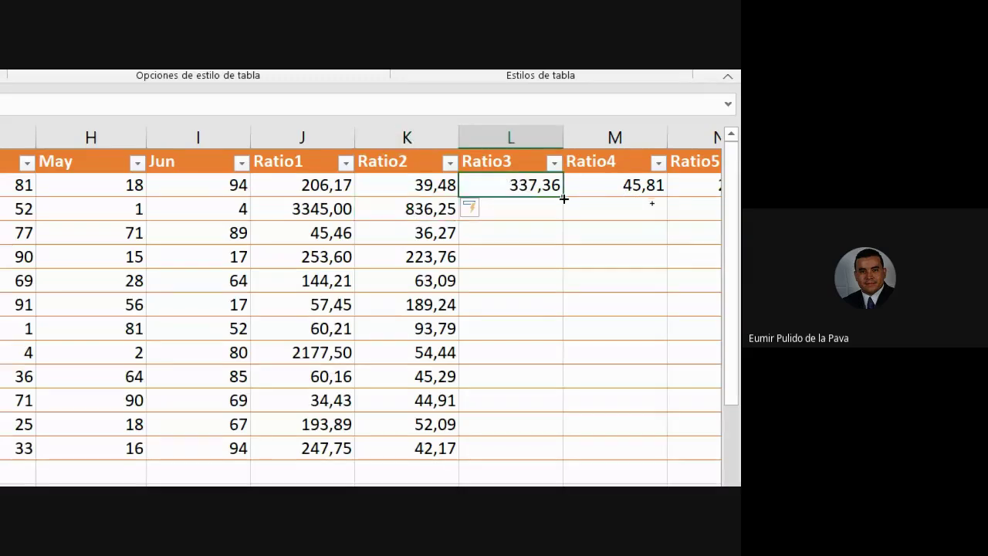
double_click(528, 187)
key(Return)
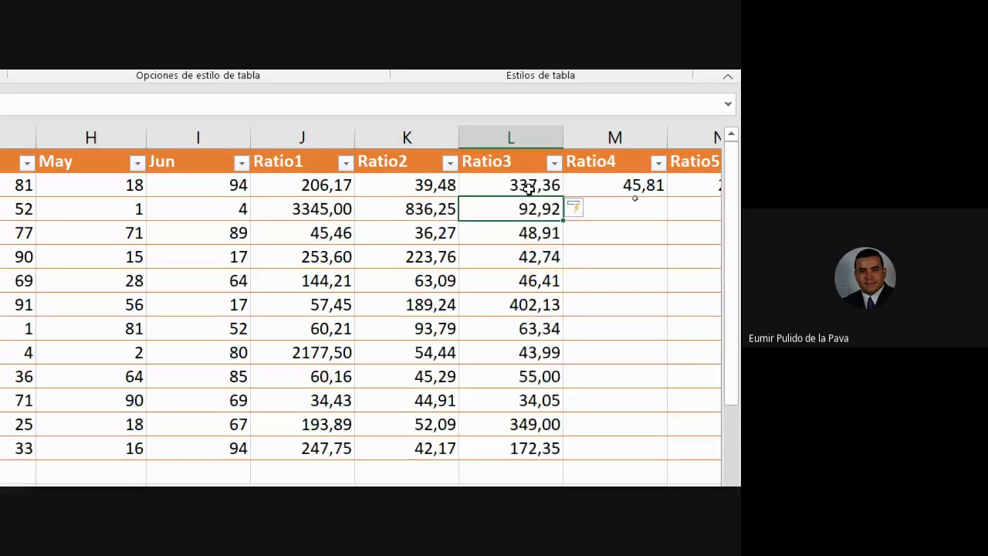
double_click(609, 185)
key(Return)
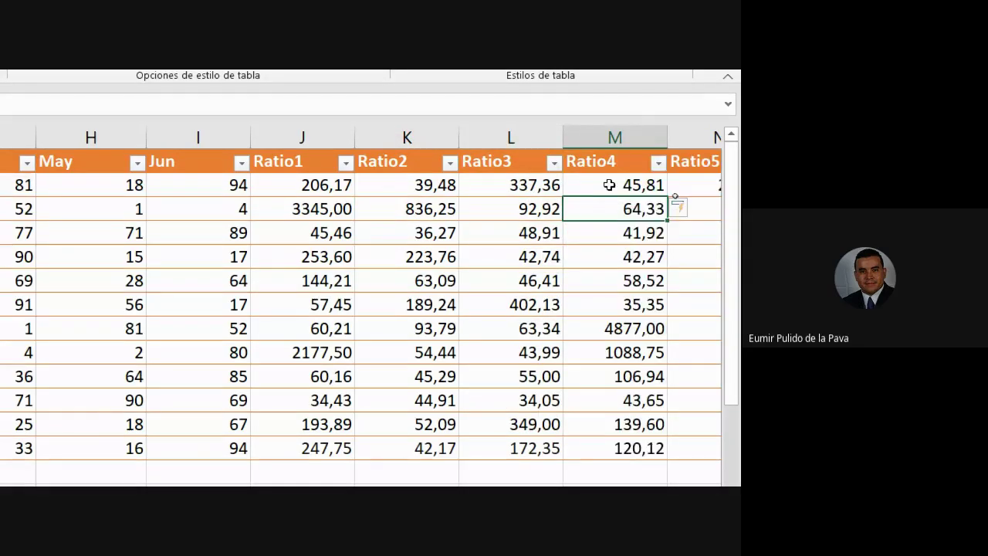
Fill K2:O2 down to the last row, checking Ratio3 keeps the locked SEMESTRE reference.
drag(362, 186, 556, 190)
drag(562, 200, 570, 423)
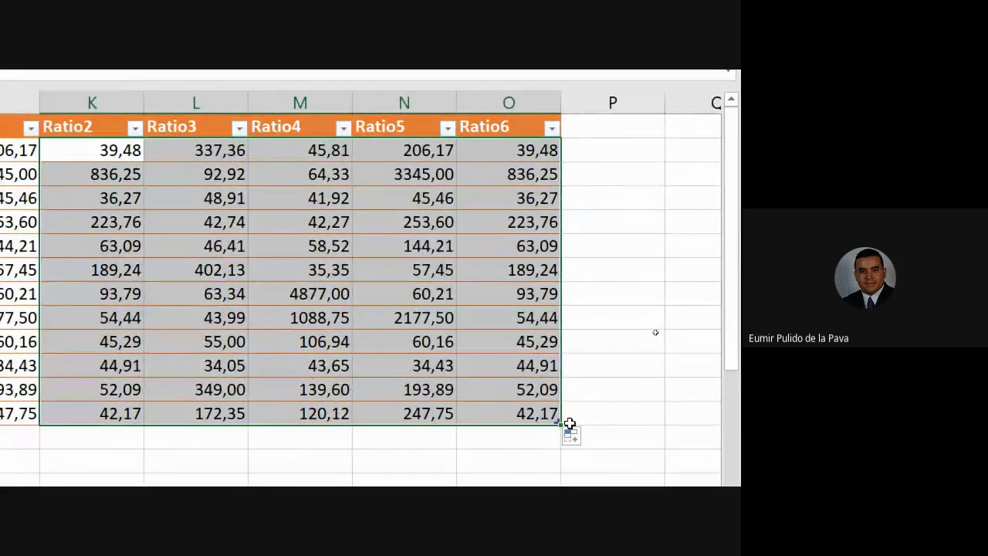
double_click(265, 151)
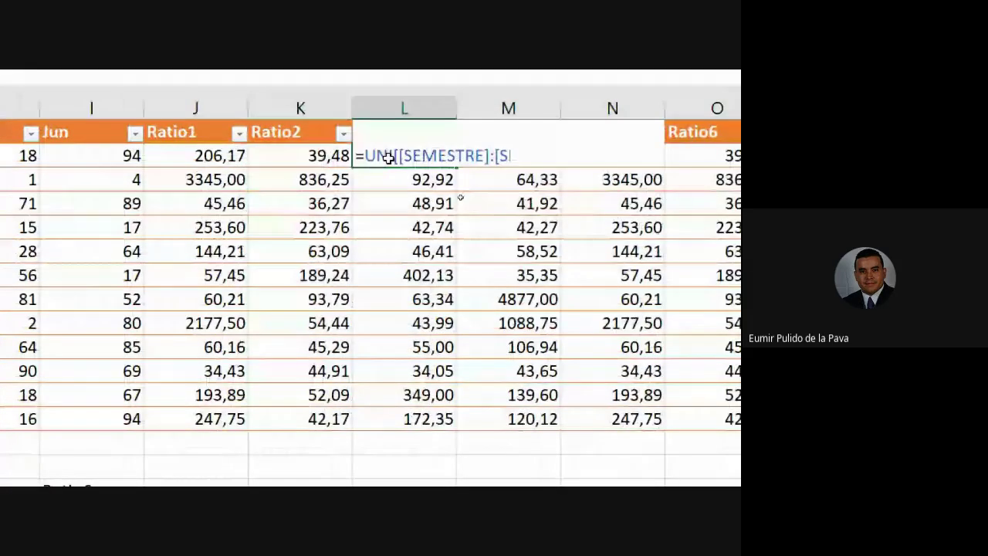
drag(365, 156, 591, 162)
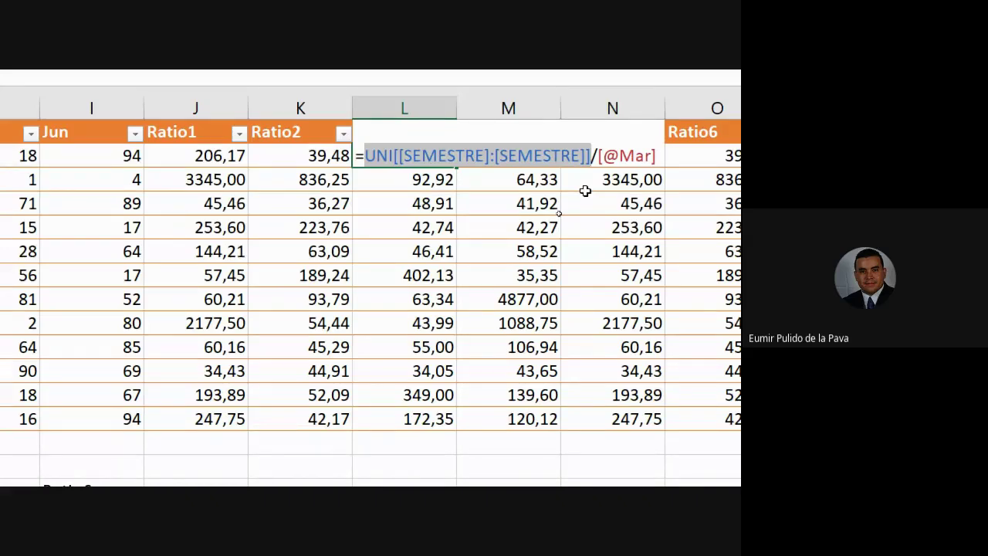
key(Return)
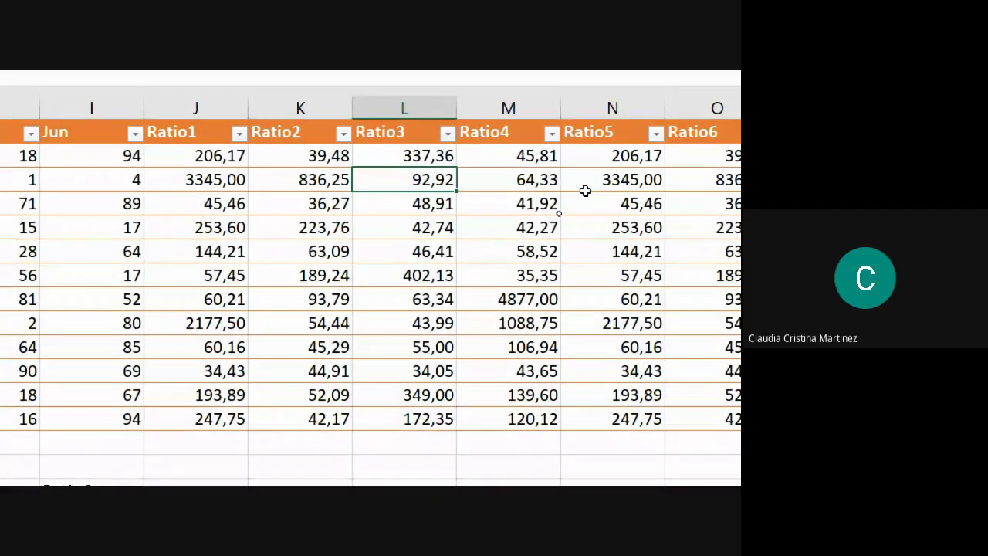
click(209, 158)
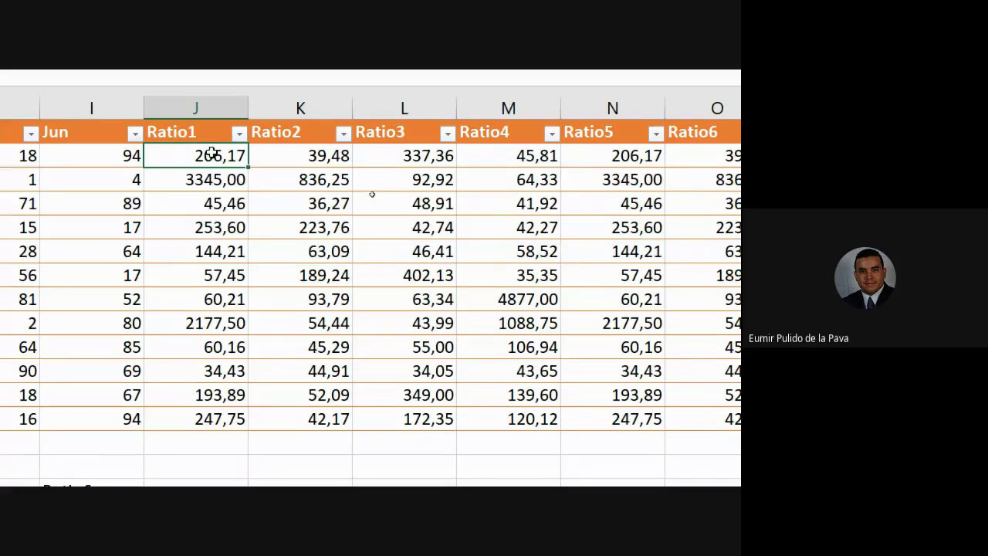
double_click(209, 156)
drag(157, 156, 389, 153)
scroll(42, 165, left, 1)
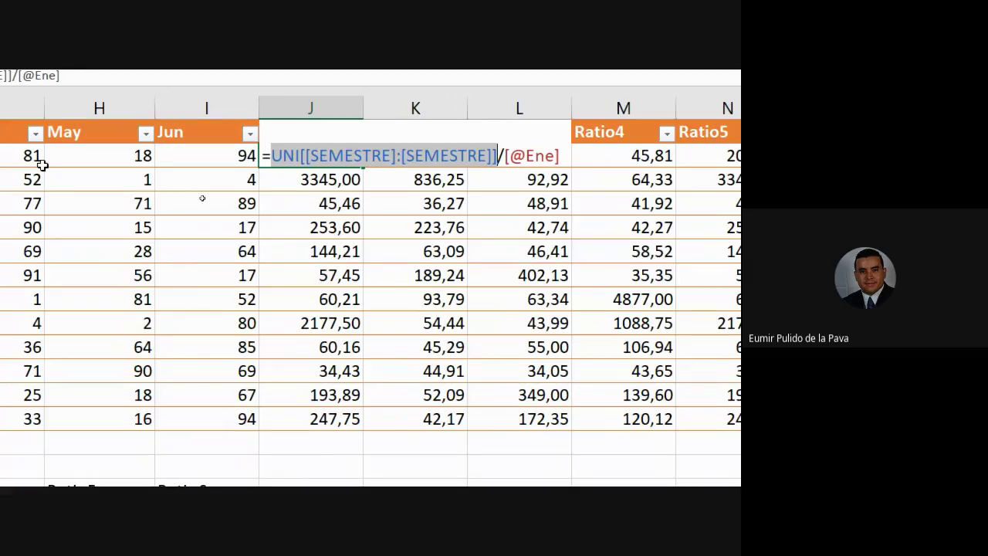
key(BackSpace)
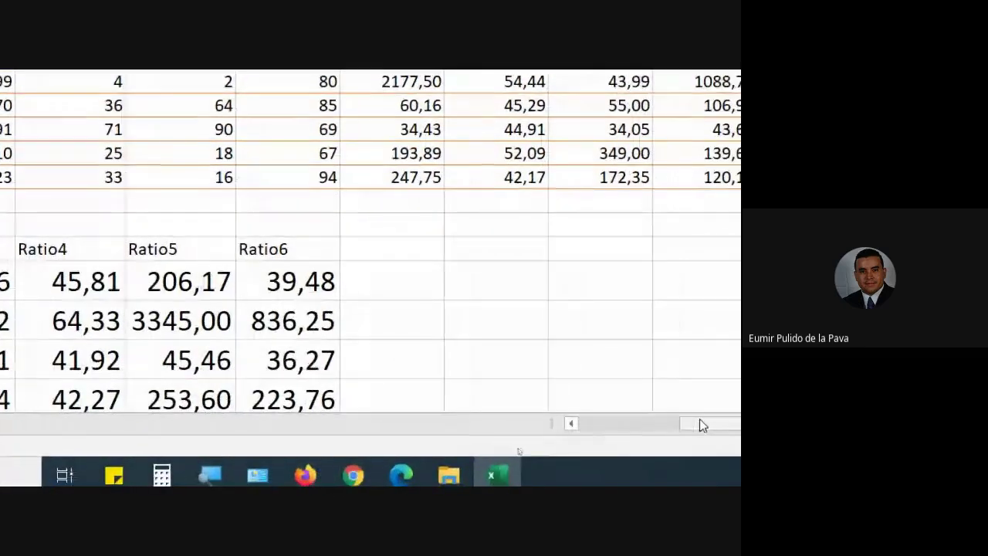
drag(701, 425, 555, 431)
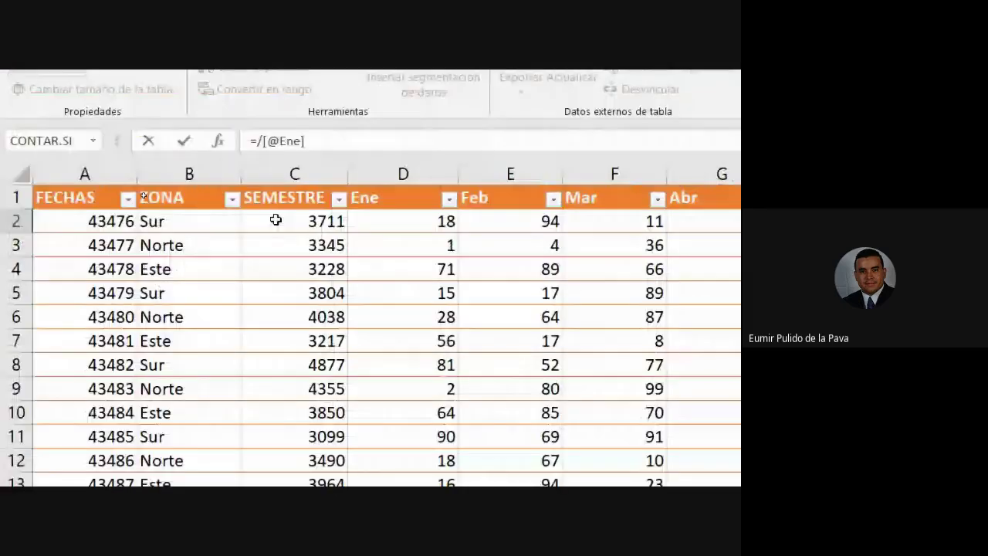
click(273, 221)
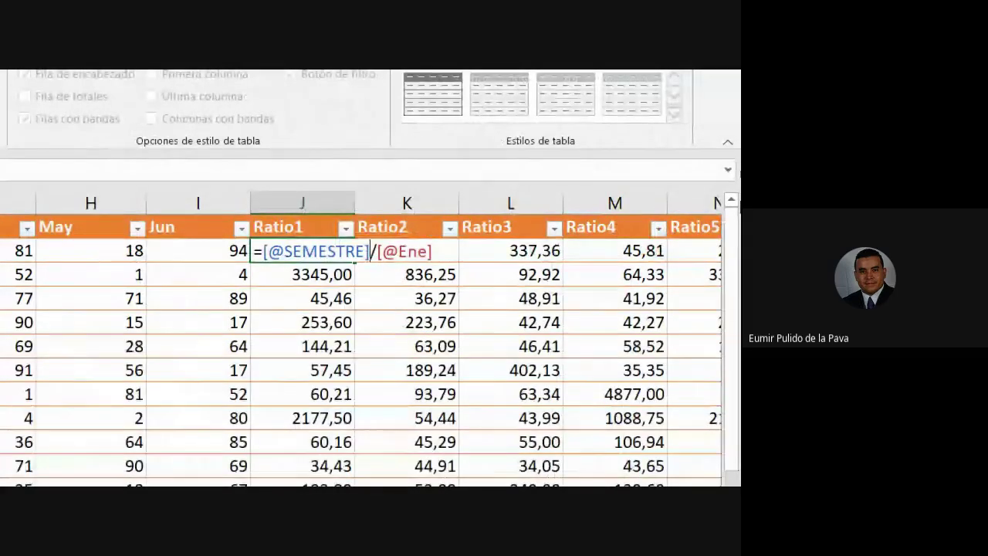
key(Return)
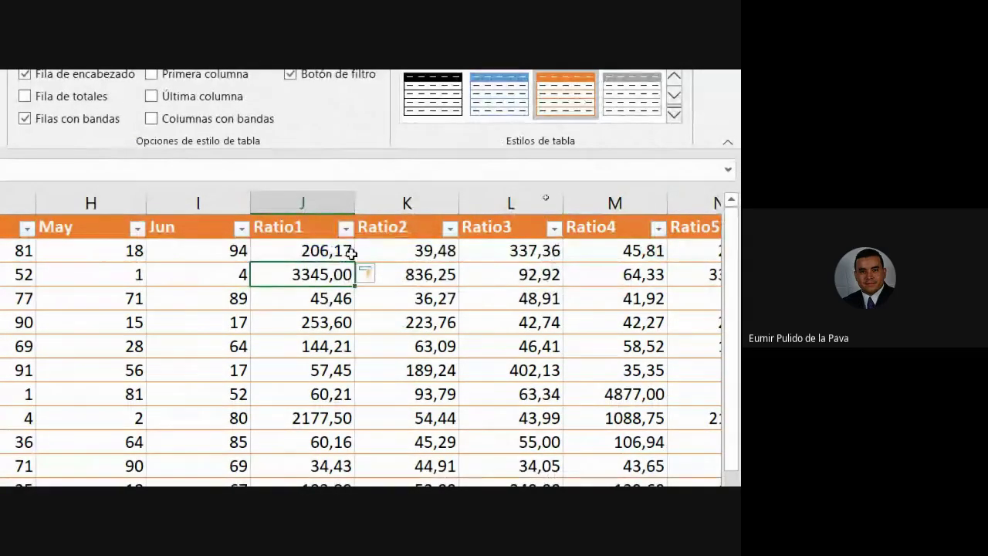
Hide columns K through O with Ocultar.
drag(378, 194, 535, 203)
right_click(533, 205)
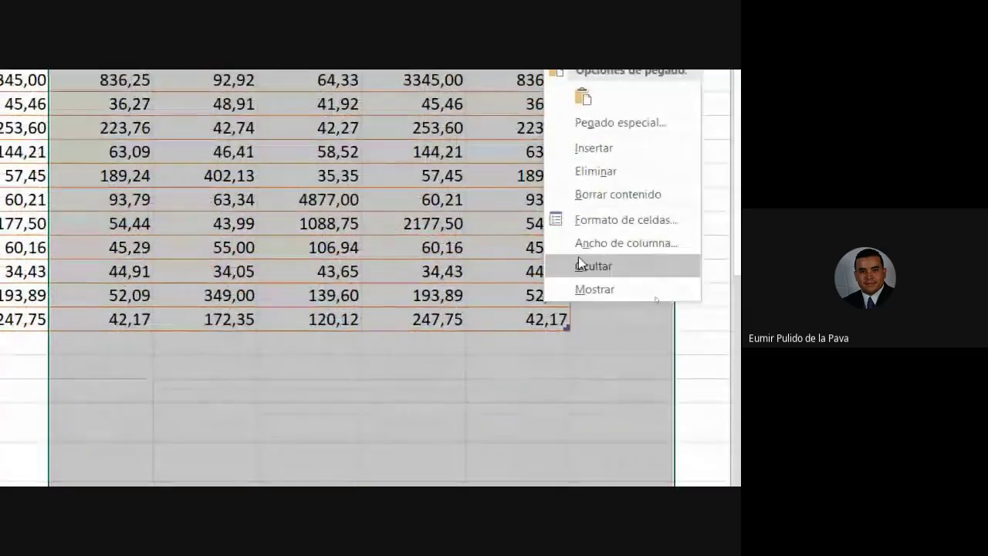
click(585, 460)
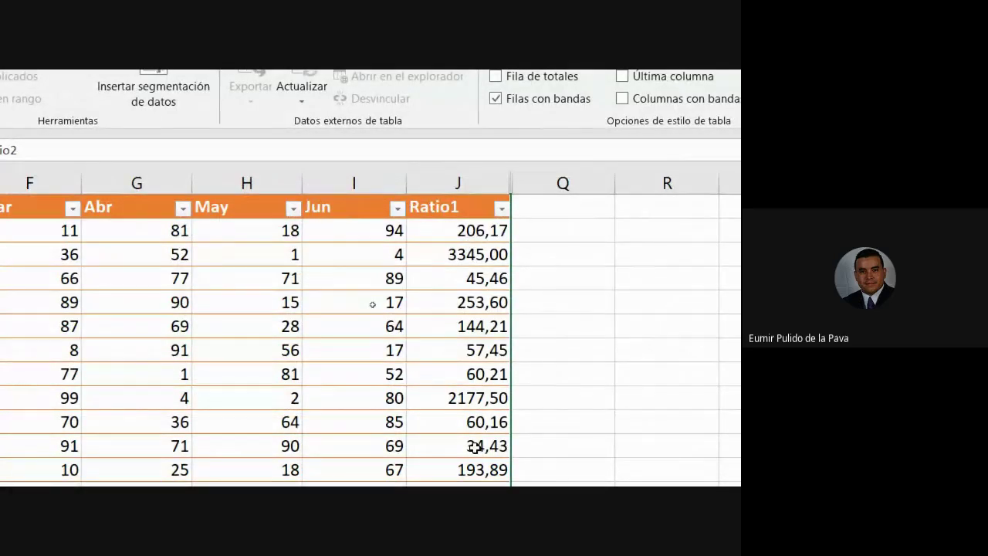
Re-enter the first Ratio1 formula so the whole Ratio1 column recalculates.
click(454, 229)
double_click(457, 230)
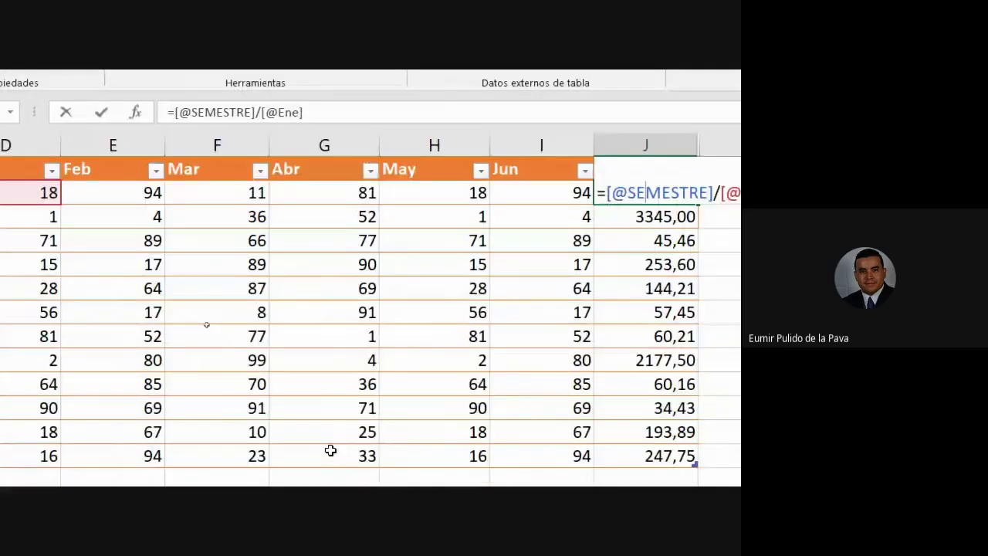
drag(503, 425, 260, 414)
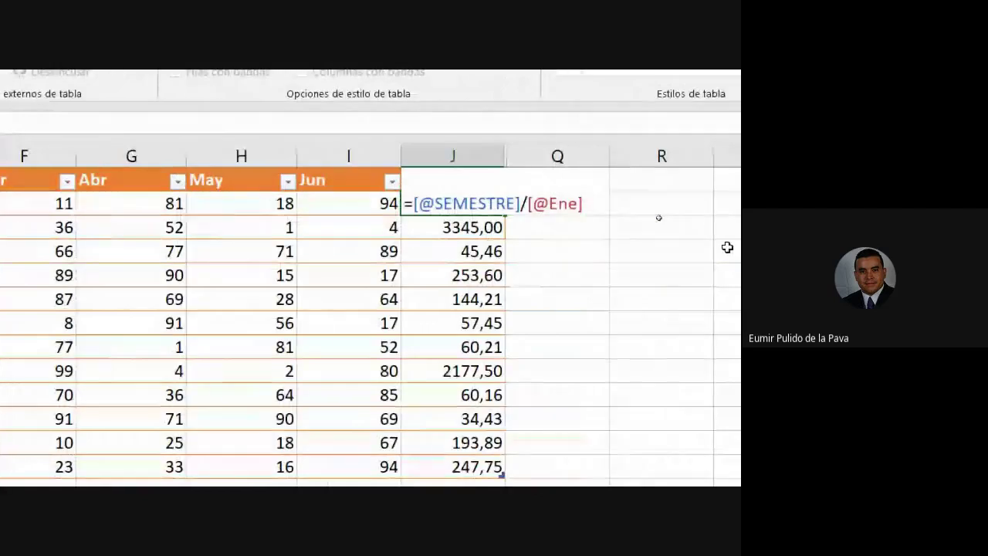
key(Return)
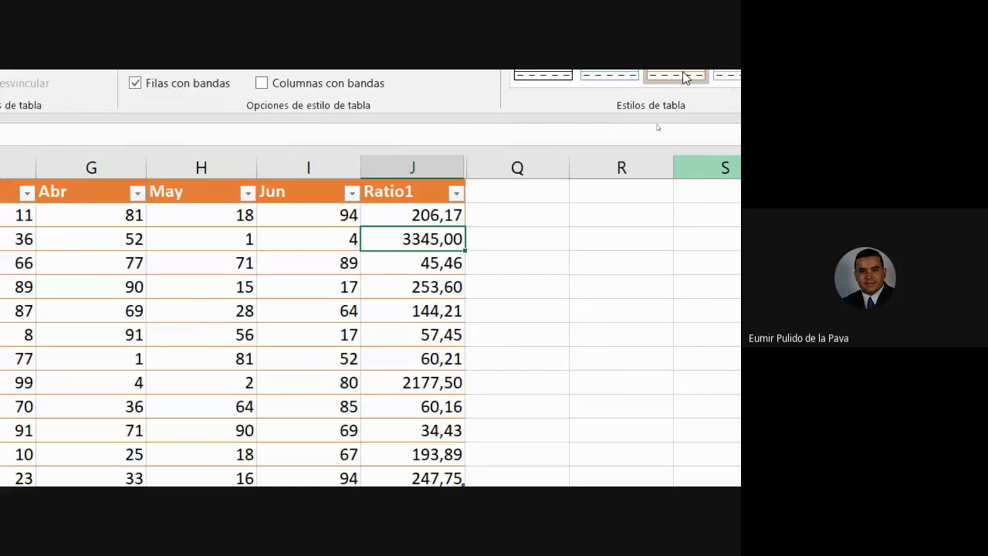
Unhide the hidden columns with Mostrar so Ratio1 through Ratio6 sit side by side.
drag(498, 163, 453, 179)
right_click(492, 179)
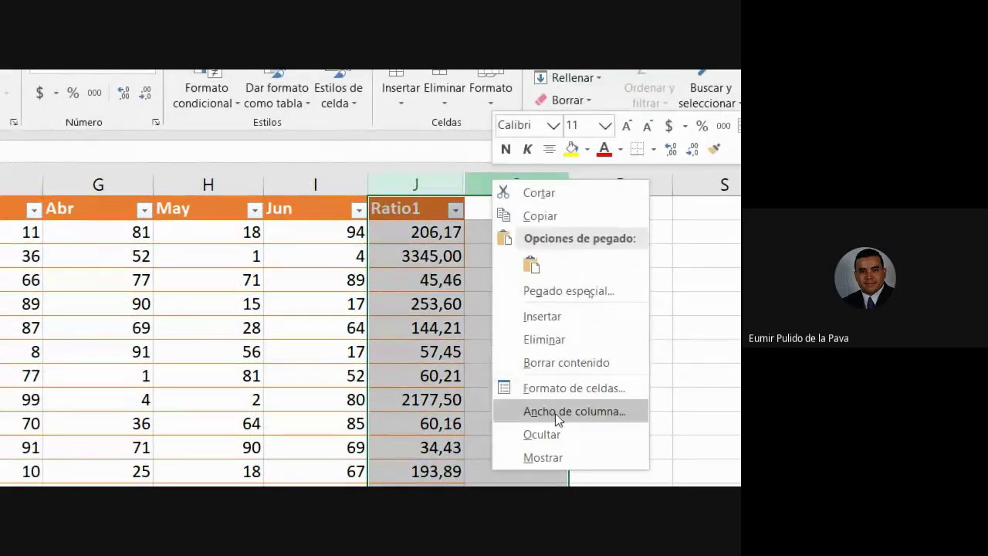
click(558, 456)
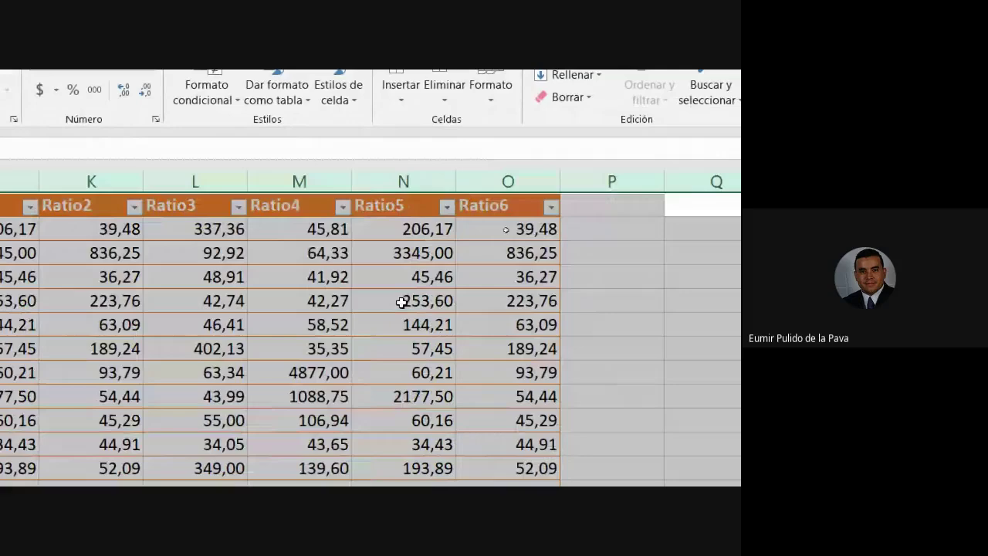
click(402, 302)
click(49, 224)
click(184, 214)
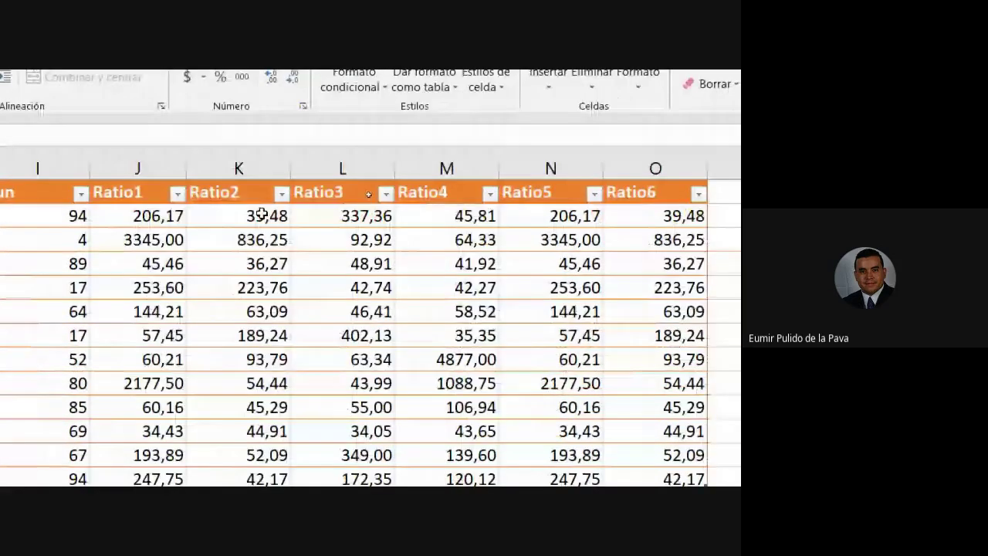
double_click(131, 216)
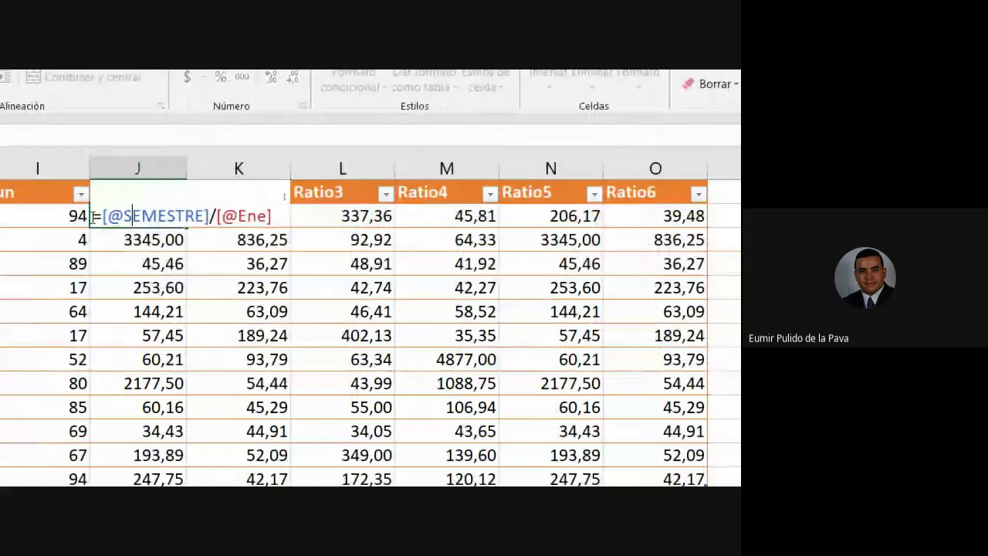
drag(102, 217, 212, 210)
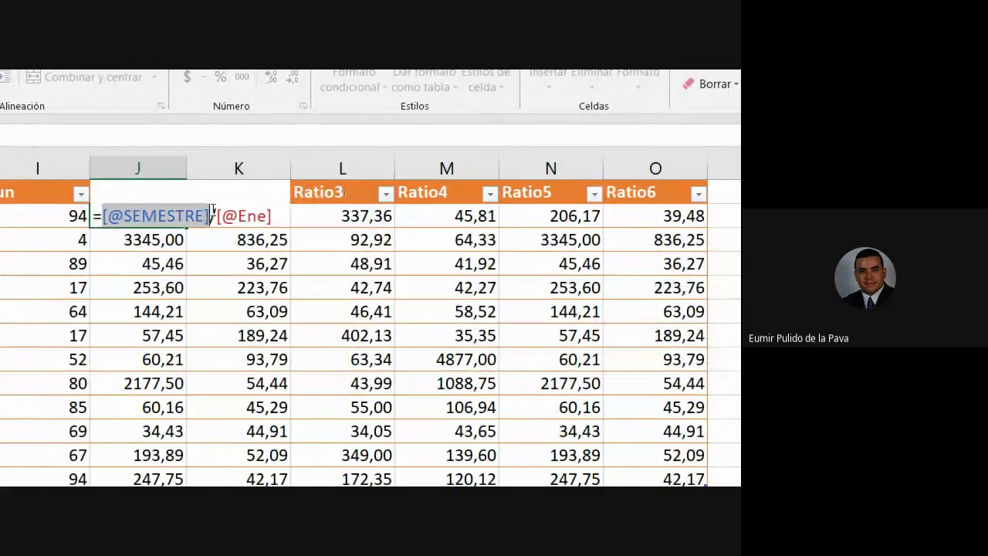
text(UNI)
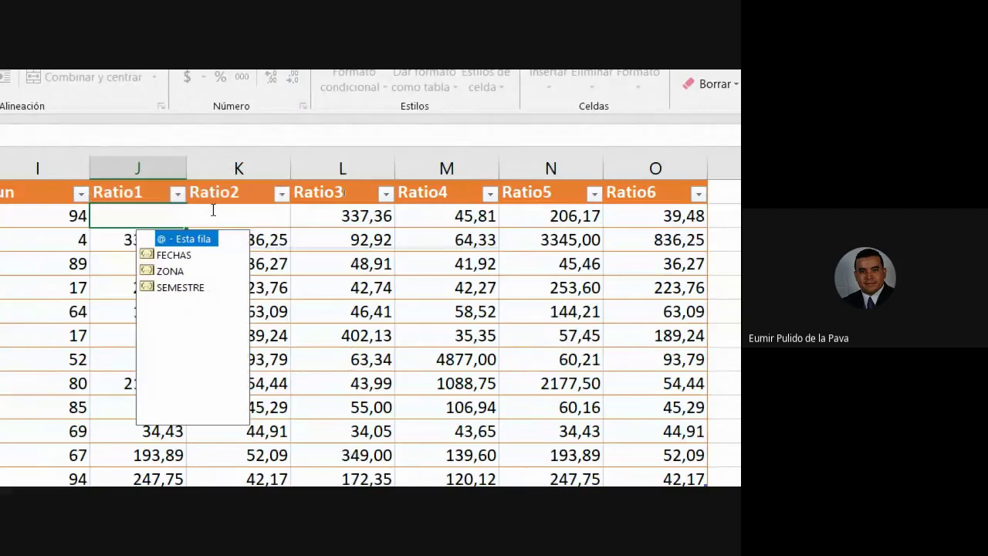
text([[SEMESTRE)
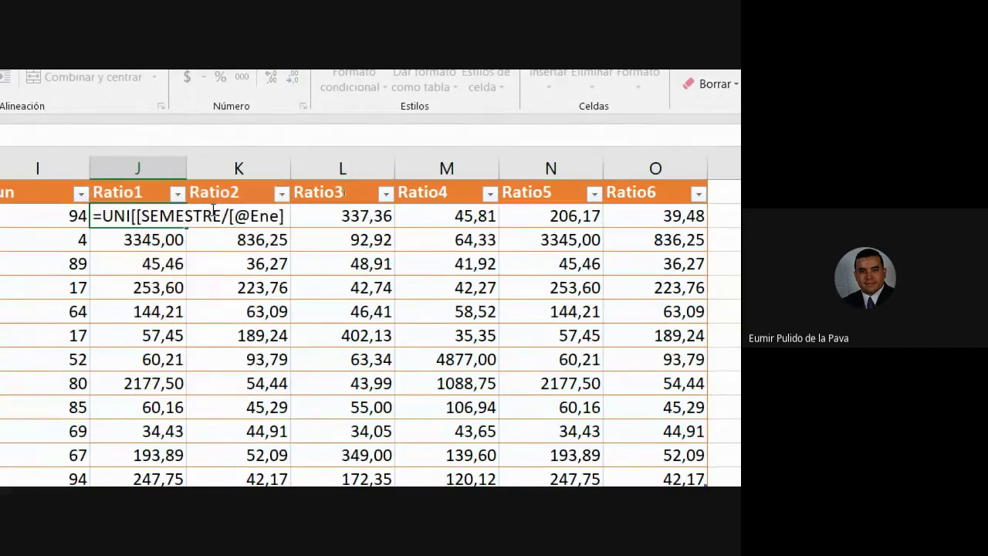
text(]:[SE)
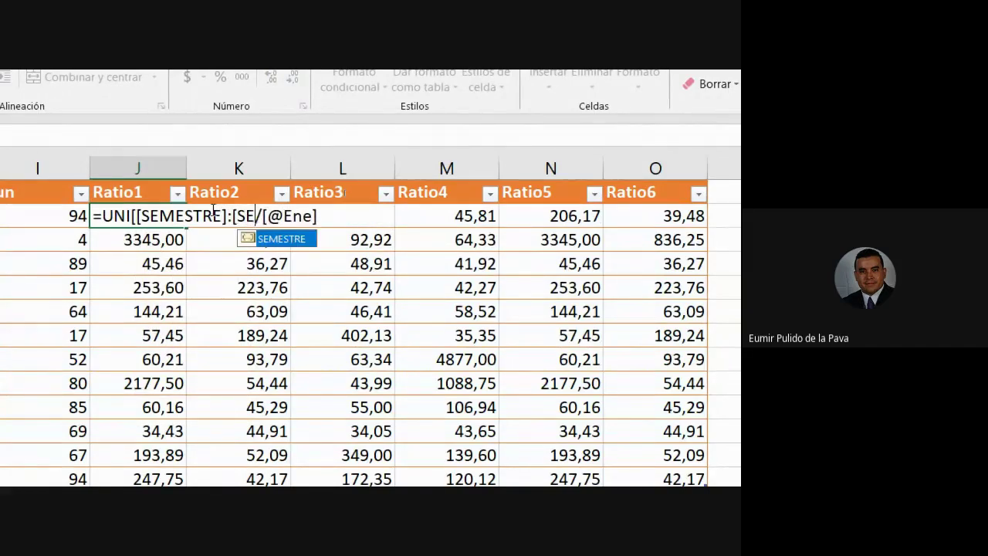
text(M)
key(Tab)
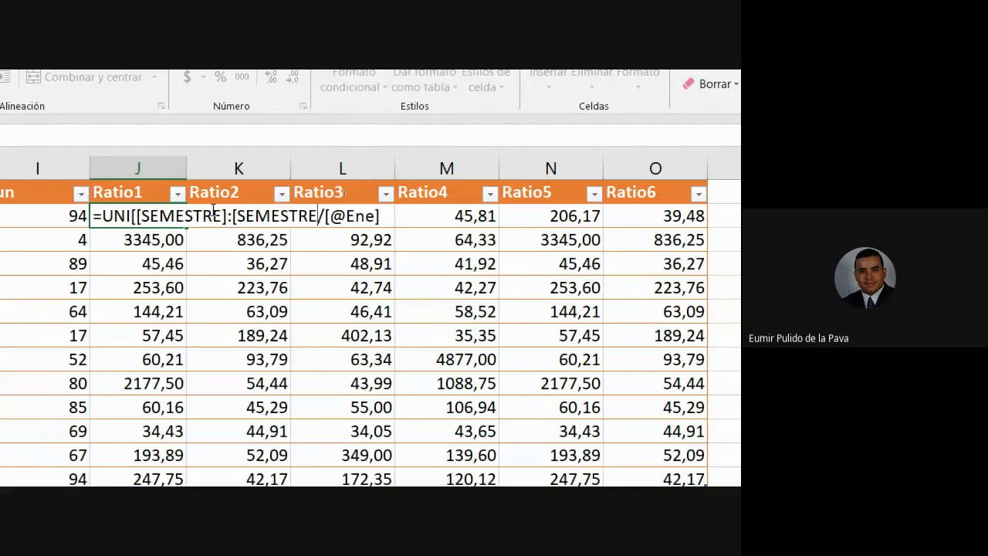
text(]])
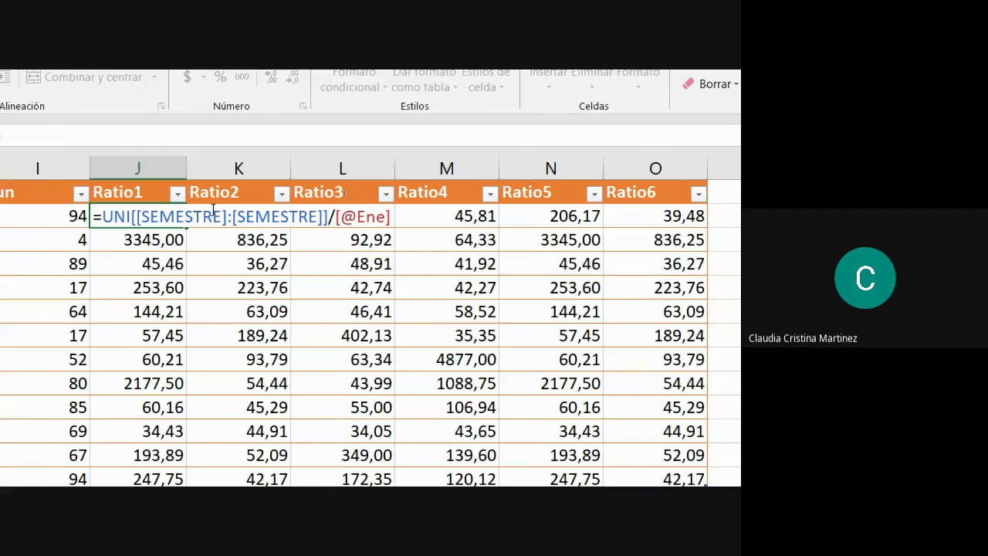
drag(102, 216, 308, 218)
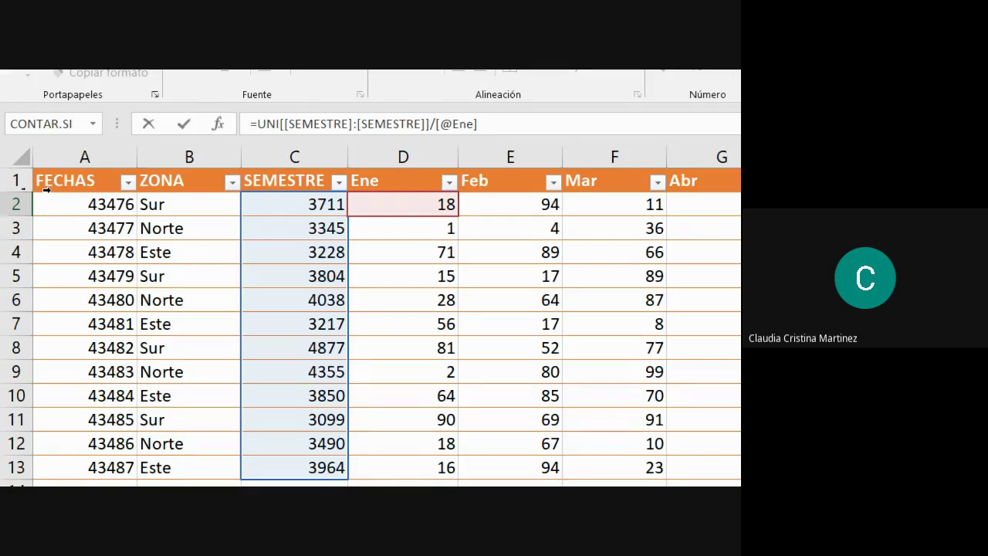
scroll(610, 203, right, 2)
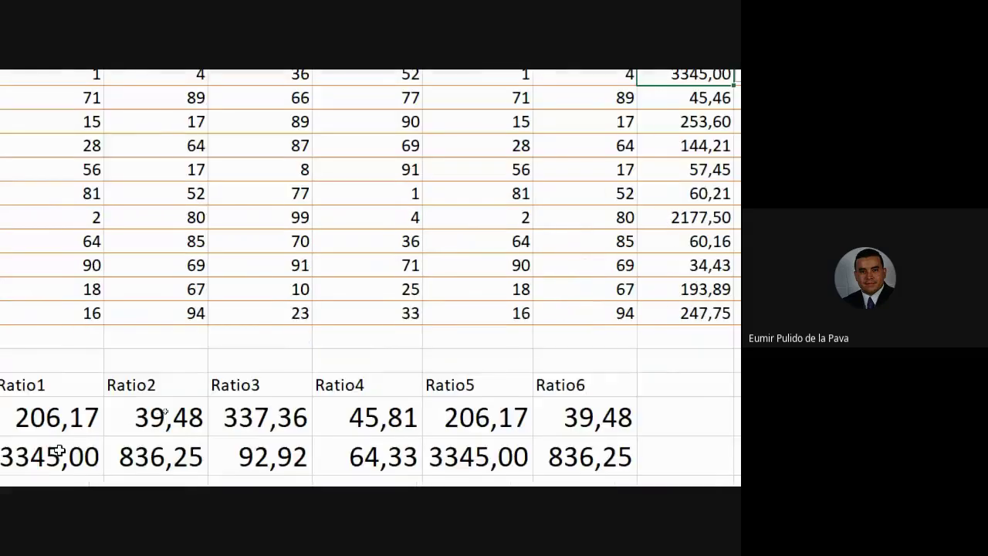
double_click(426, 274)
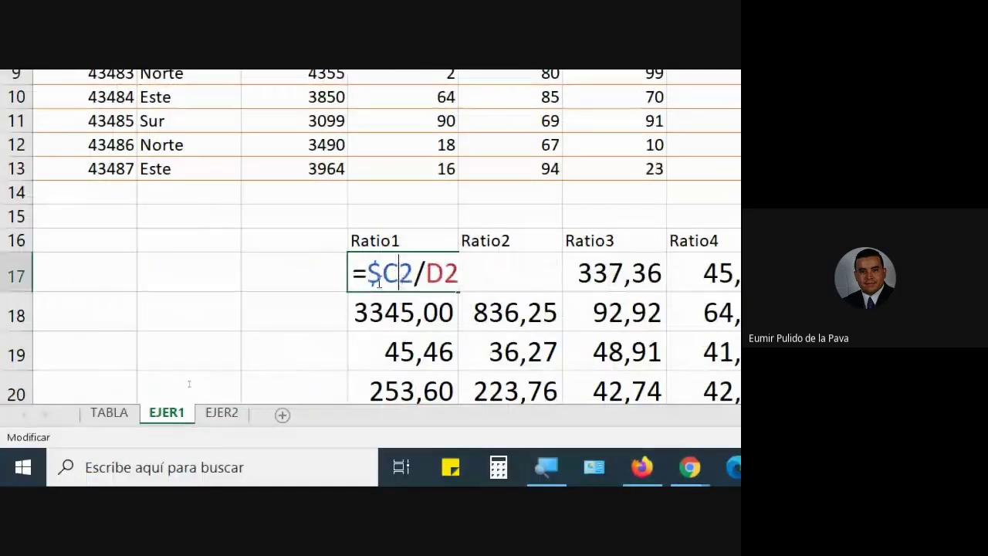
key(F4)
key(F4)
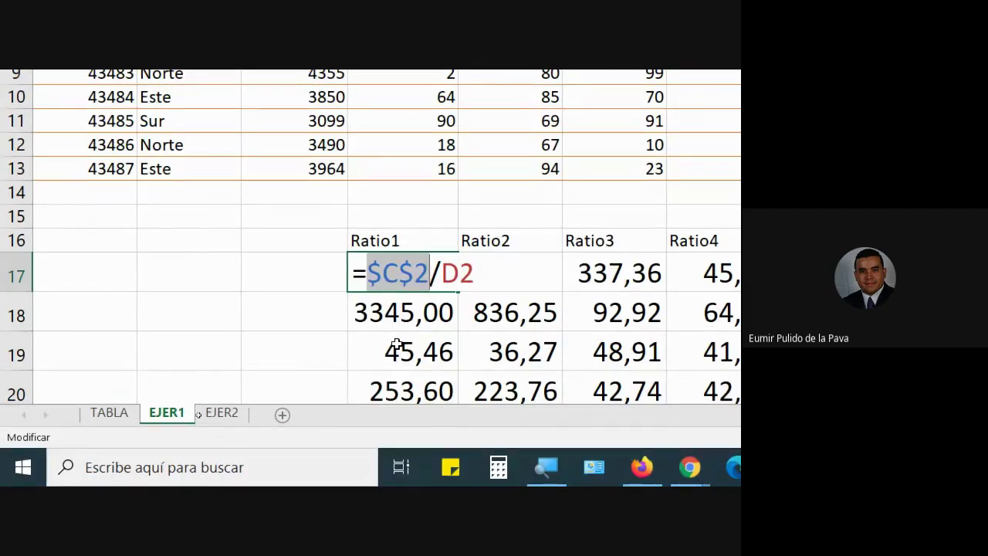
key(Return)
click(441, 265)
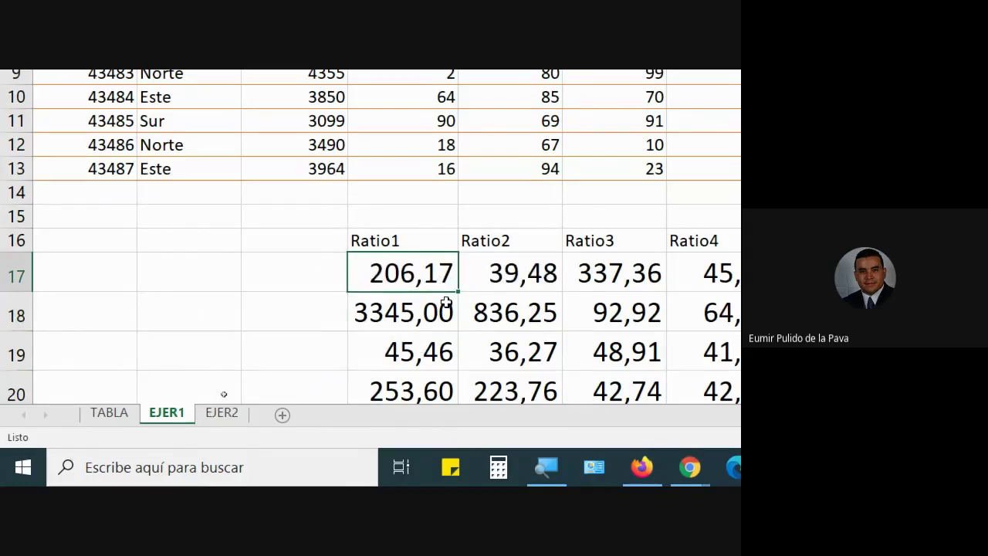
drag(453, 289, 436, 315)
double_click(431, 312)
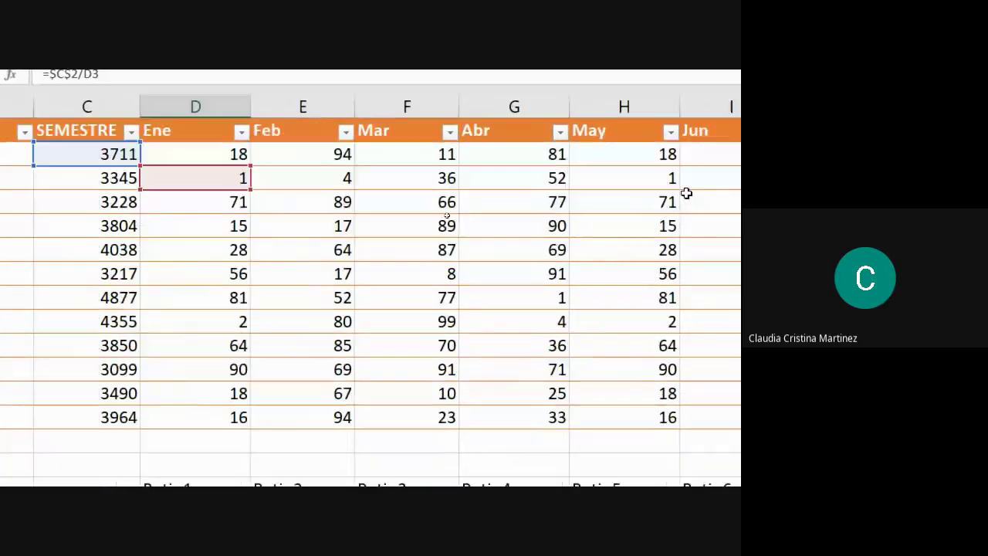
key(ctrl+Return)
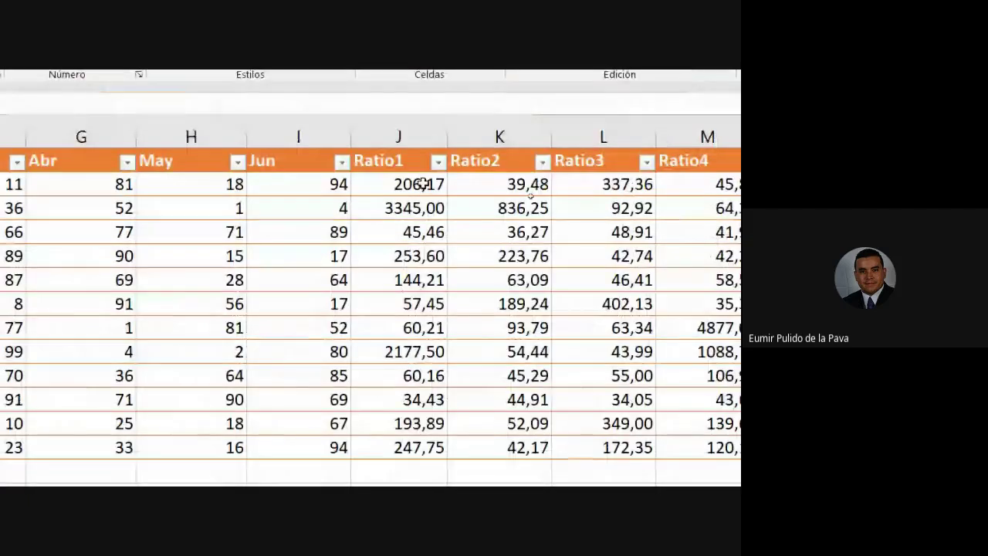
click(419, 184)
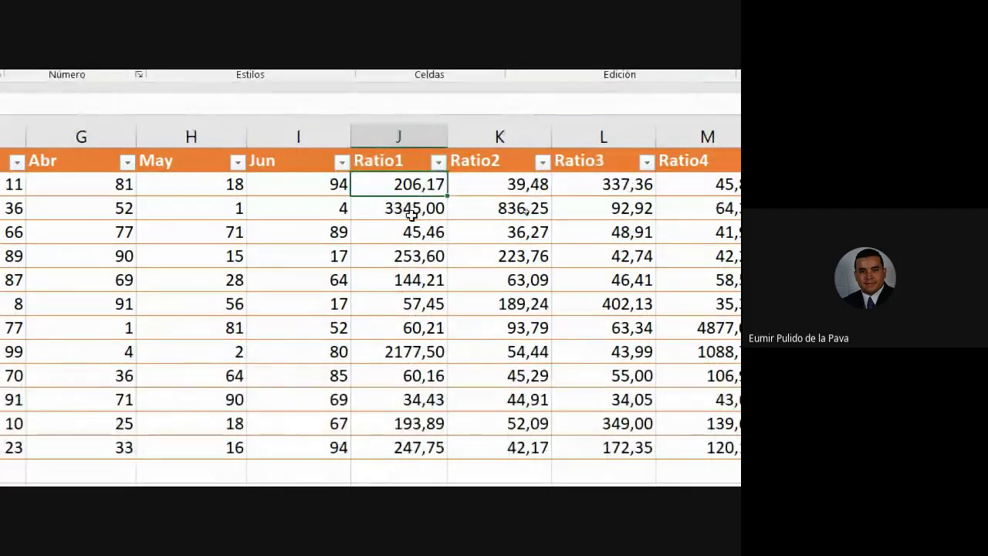
click(411, 215)
key(Left)
key(Left)
key(Left)
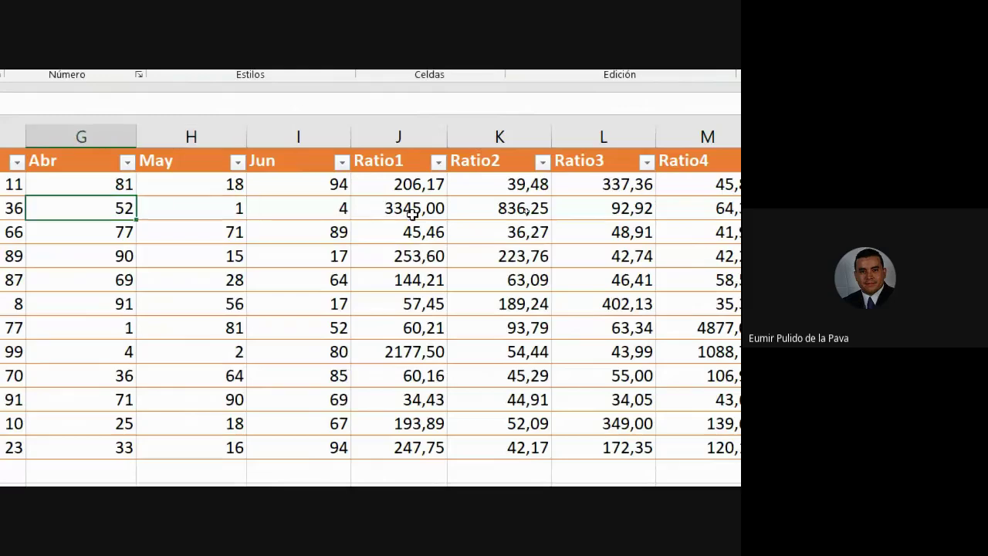
key(Left)
key(Left)
key(Left)
key(Left)
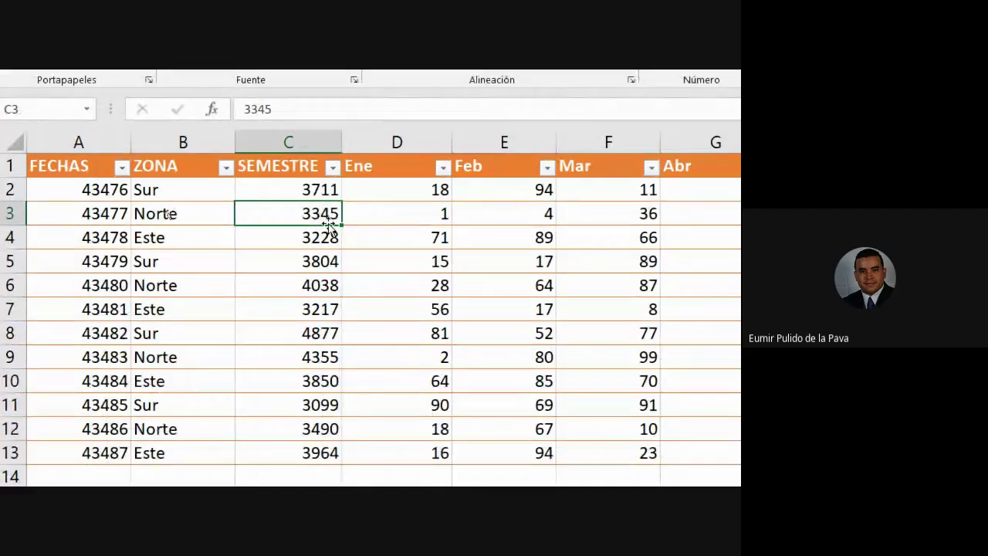
click(390, 212)
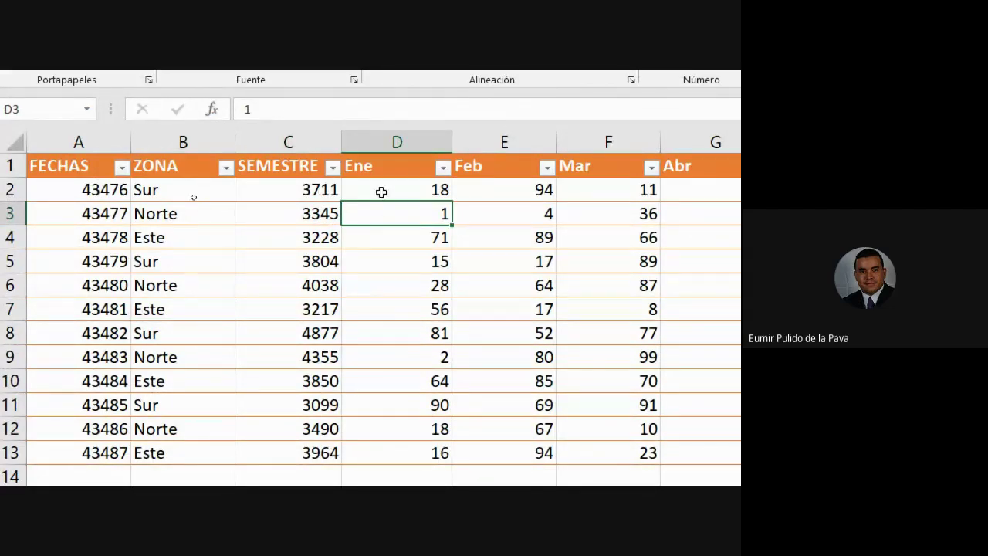
click(312, 186)
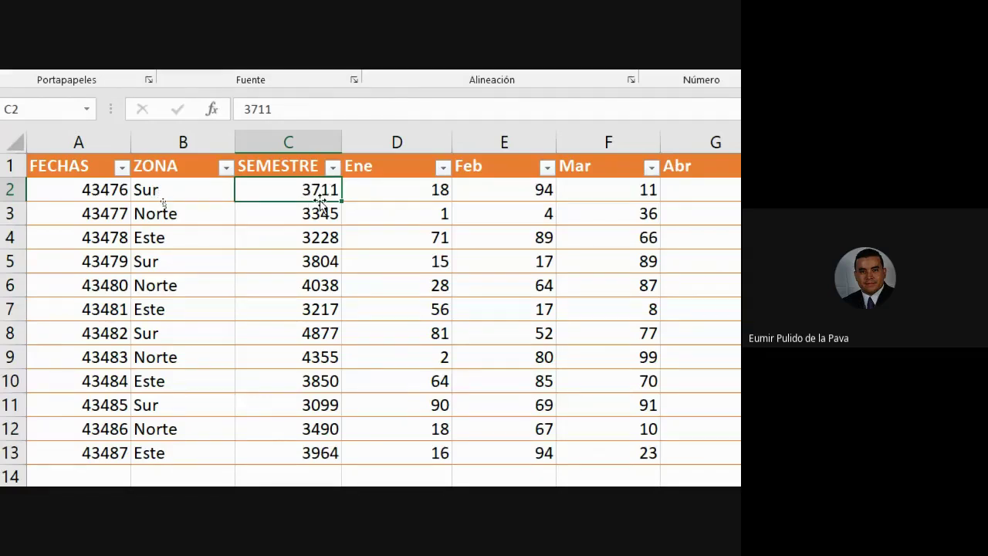
click(379, 219)
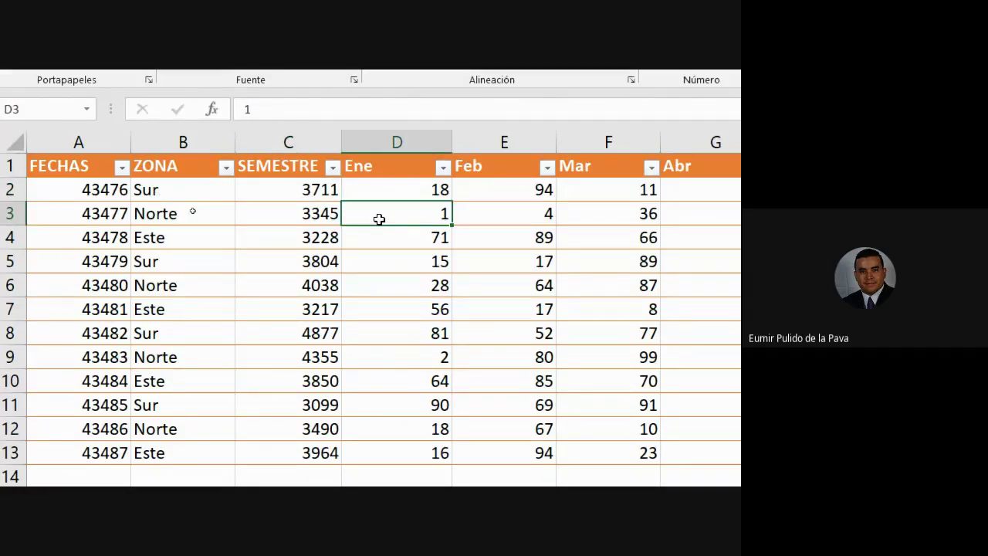
click(301, 181)
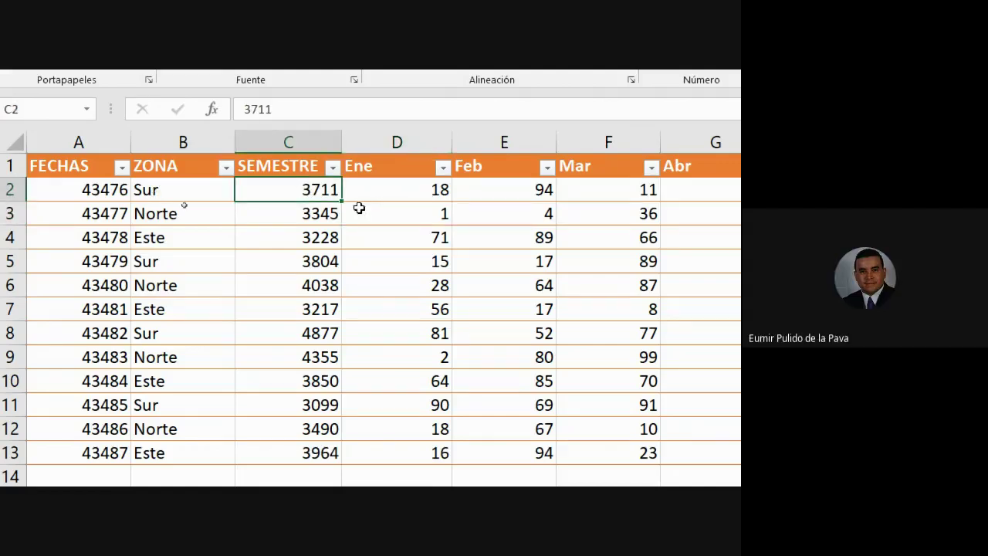
ctrl+click(388, 213)
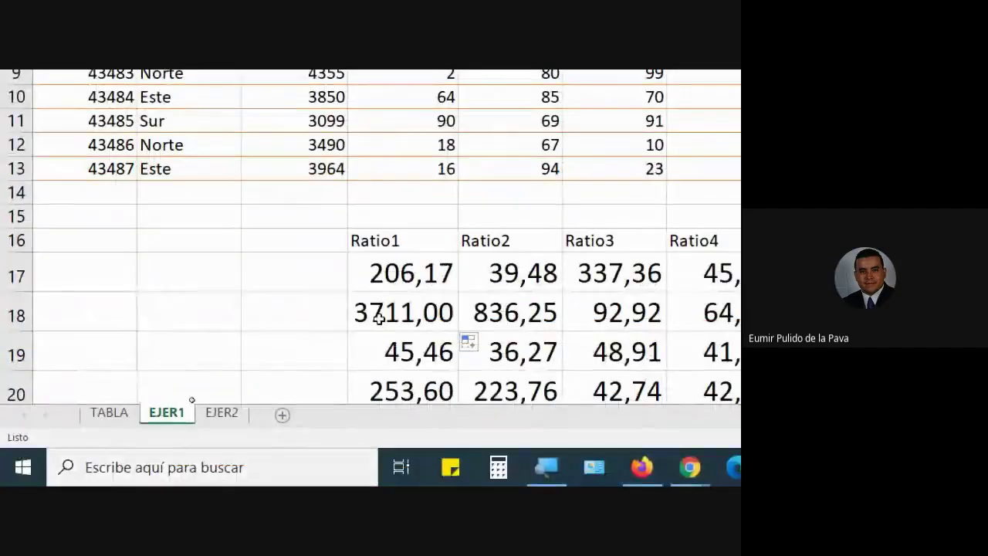
double_click(406, 274)
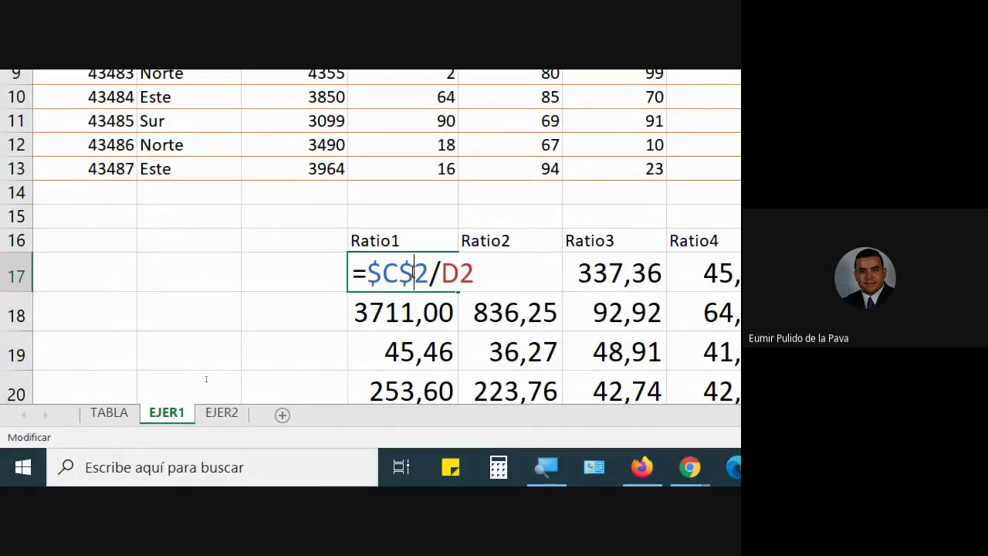
key(Escape)
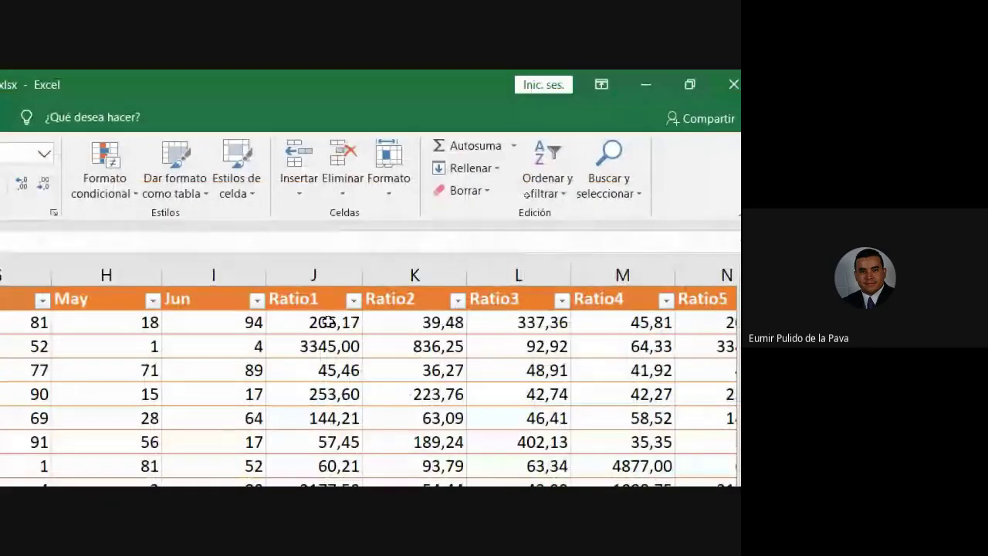
Inspect the Ratio1 formula's SEMESTRE range without changing it, then check the first Ratio1 results.
double_click(326, 322)
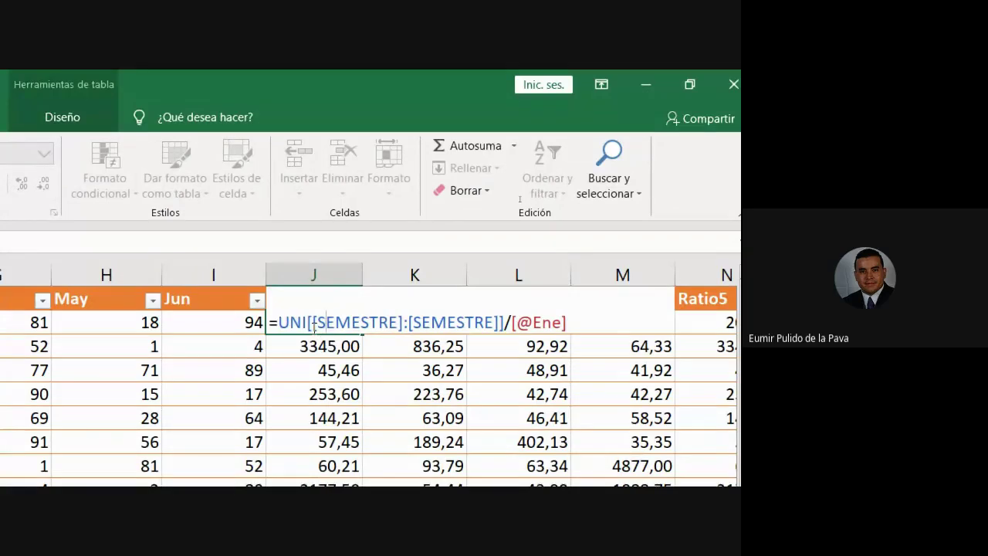
drag(312, 324, 501, 324)
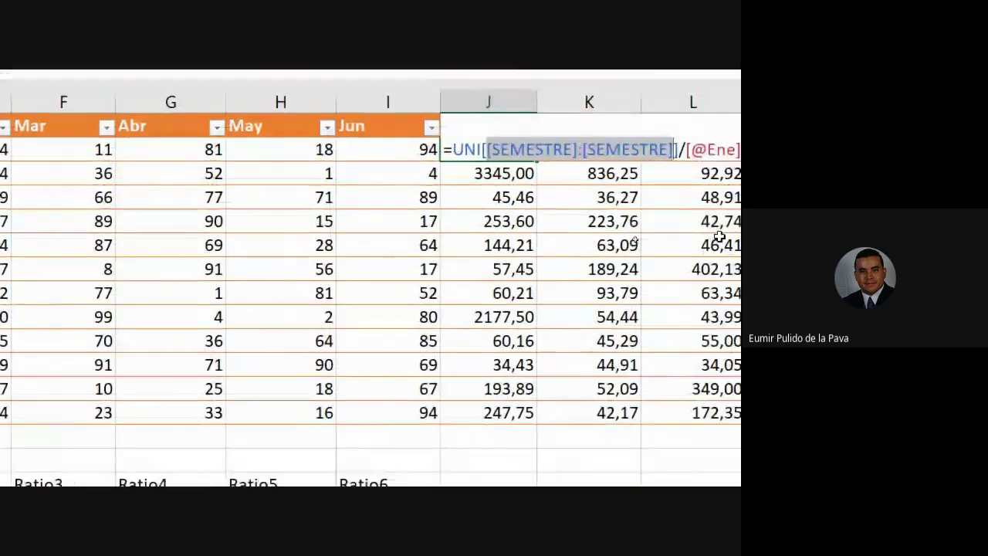
key(Escape)
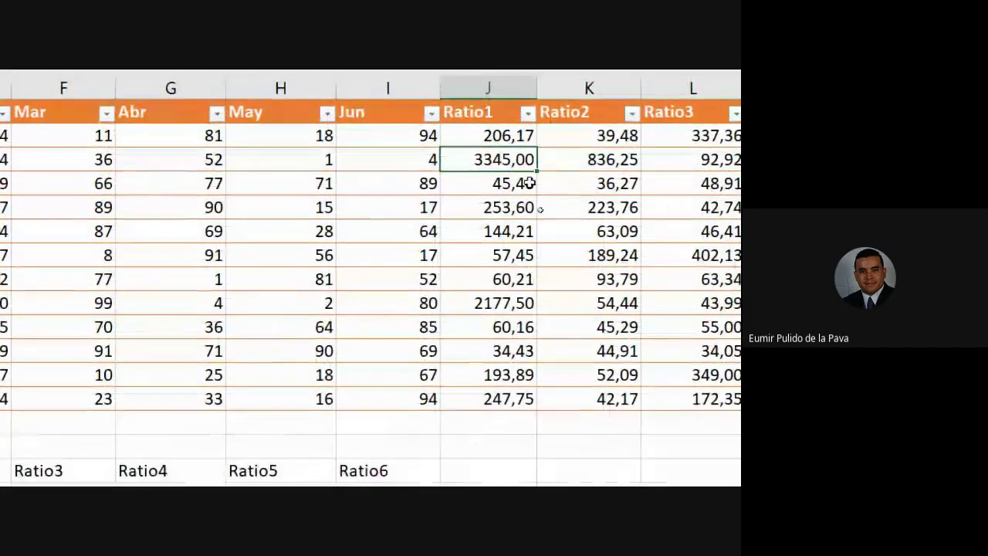
drag(488, 136, 502, 185)
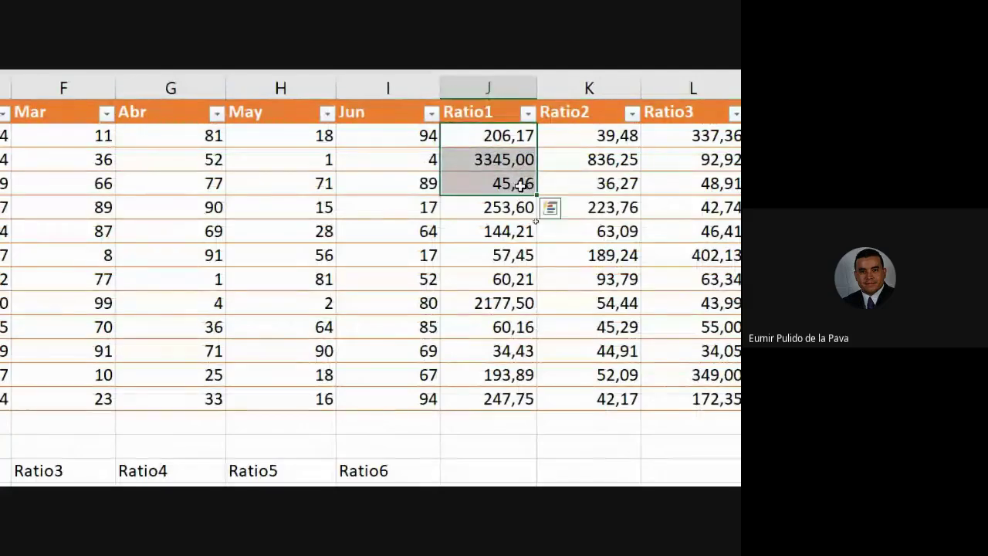
click(503, 183)
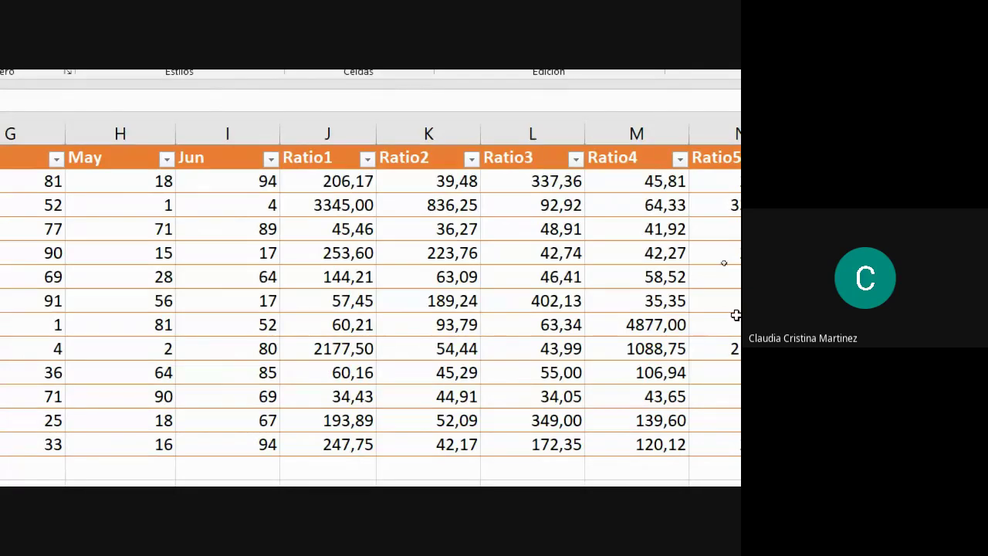
click(340, 185)
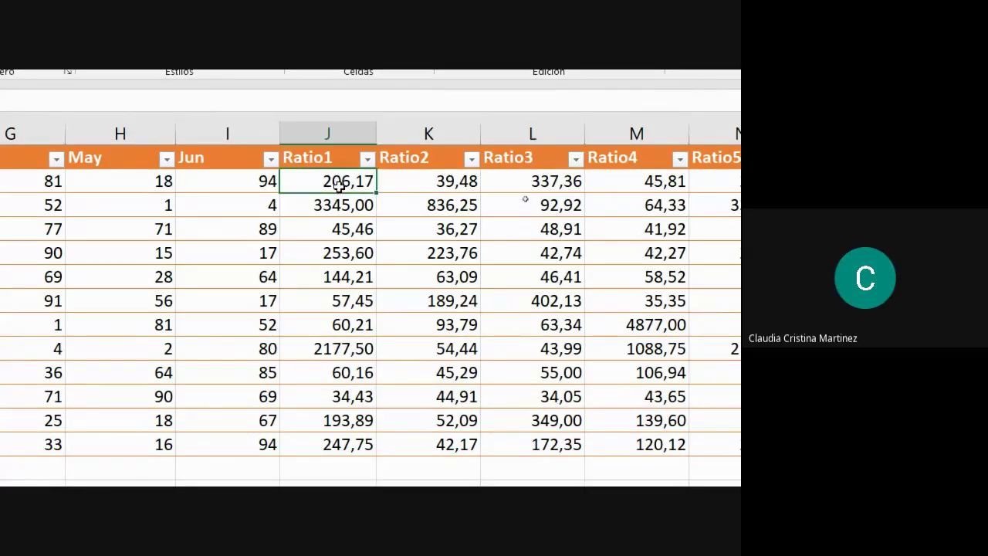
double_click(340, 185)
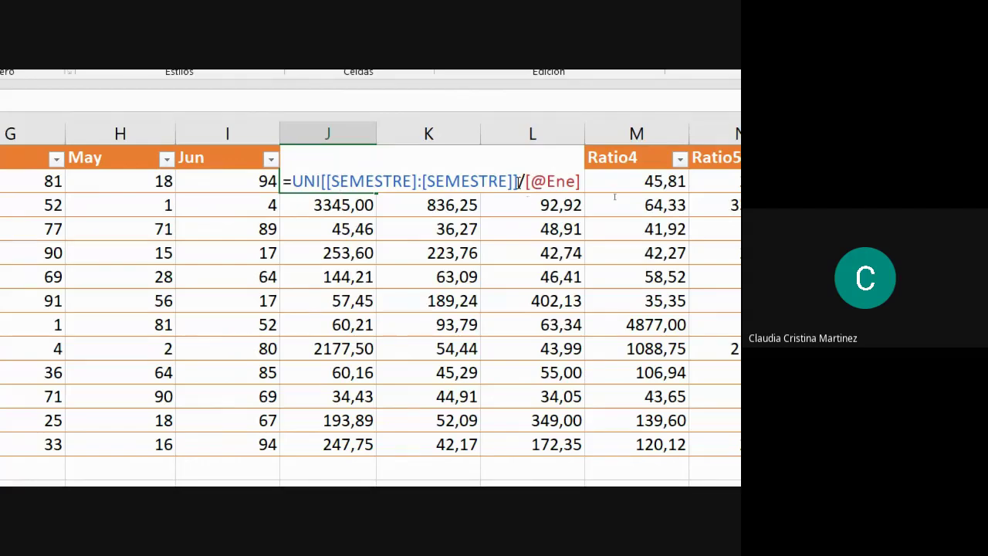
key(BackSpace)
key(BackSpace)
key(BackSpace)
key(BackSpace)
key(BackSpace)
key(BackSpace)
key(BackSpace)
key(BackSpace)
key(BackSpace)
key(BackSpace)
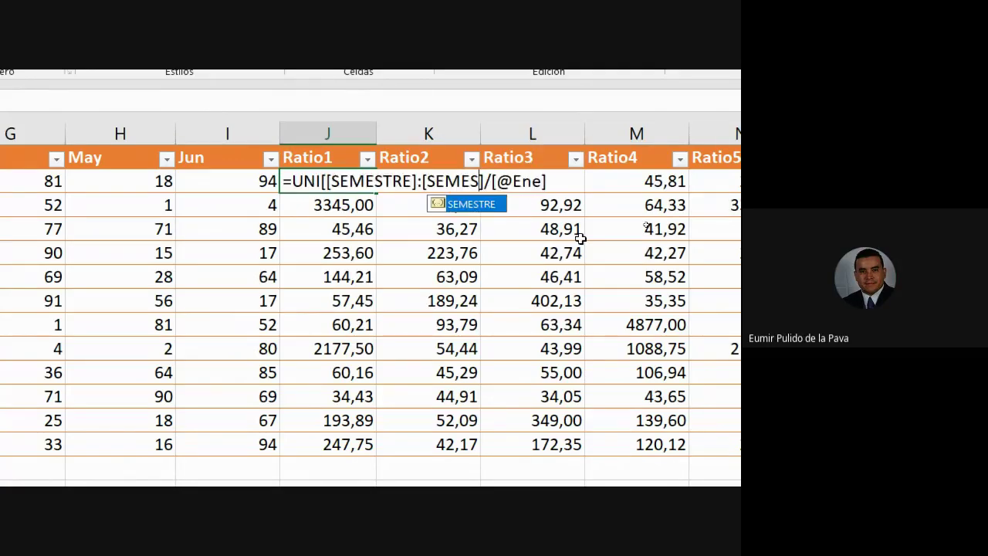
key(BackSpace)
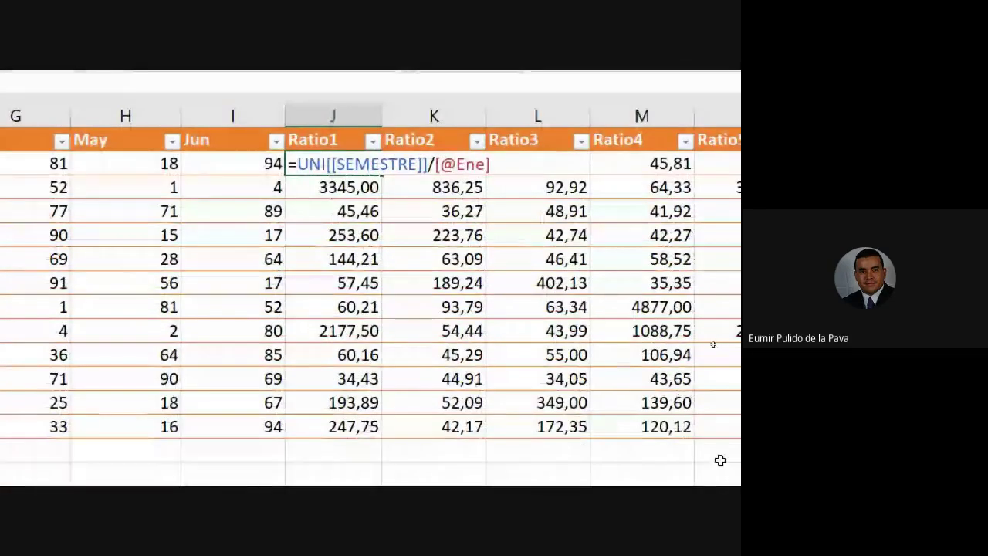
key(Return)
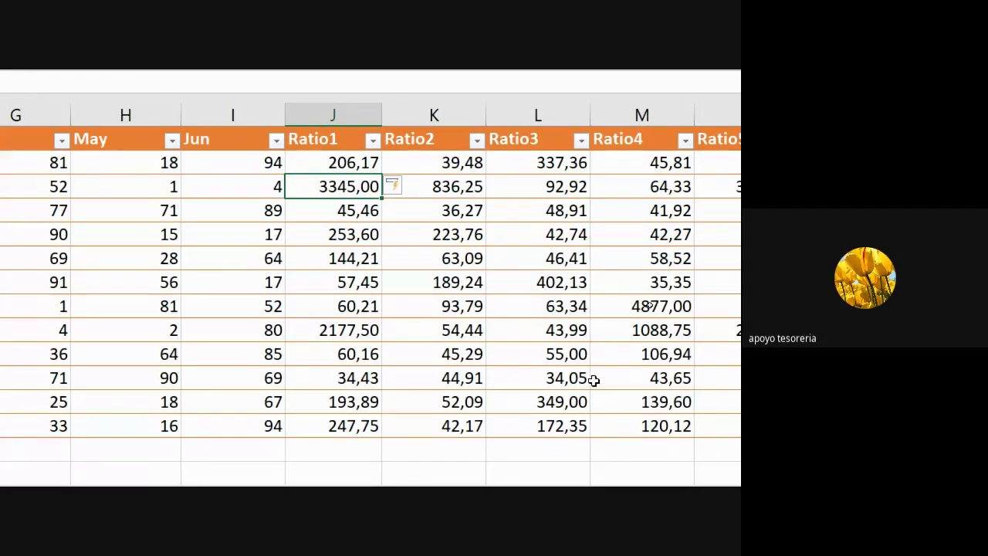
scroll(593, 380, down, 3)
scroll(593, 380, left, 3)
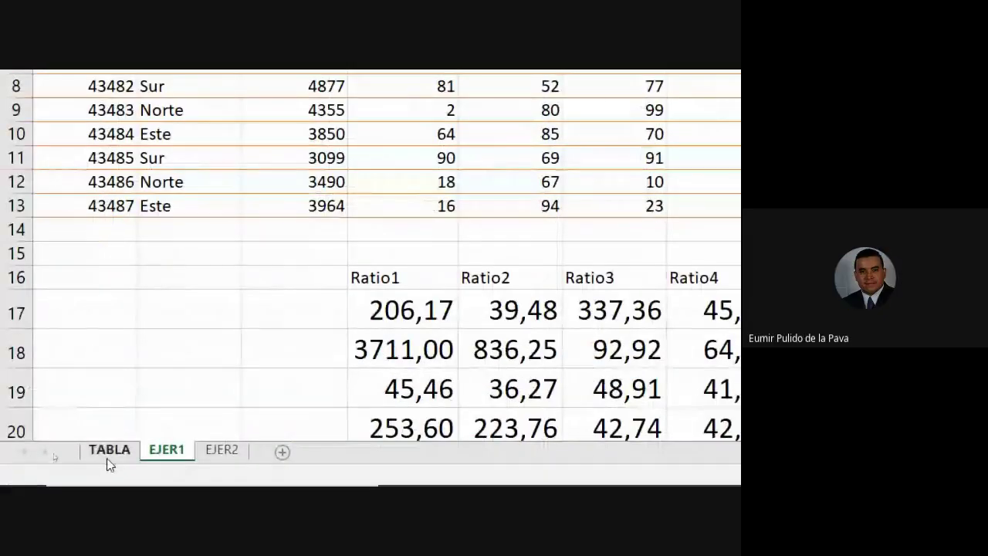
Look over the TABLA sheet's Apellido and Nombre data and its insertion commands.
click(108, 451)
scroll(122, 190, up, 3)
click(139, 111)
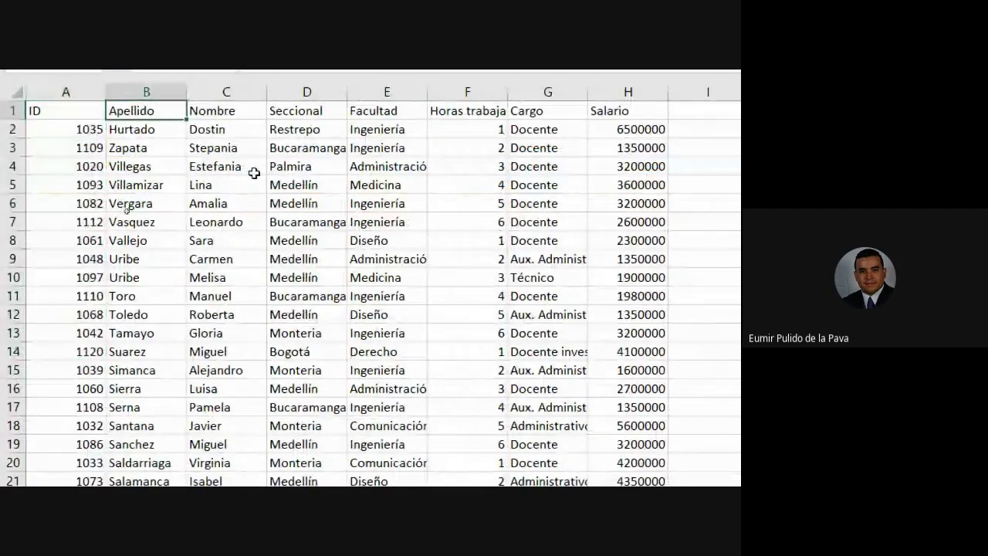
click(251, 170)
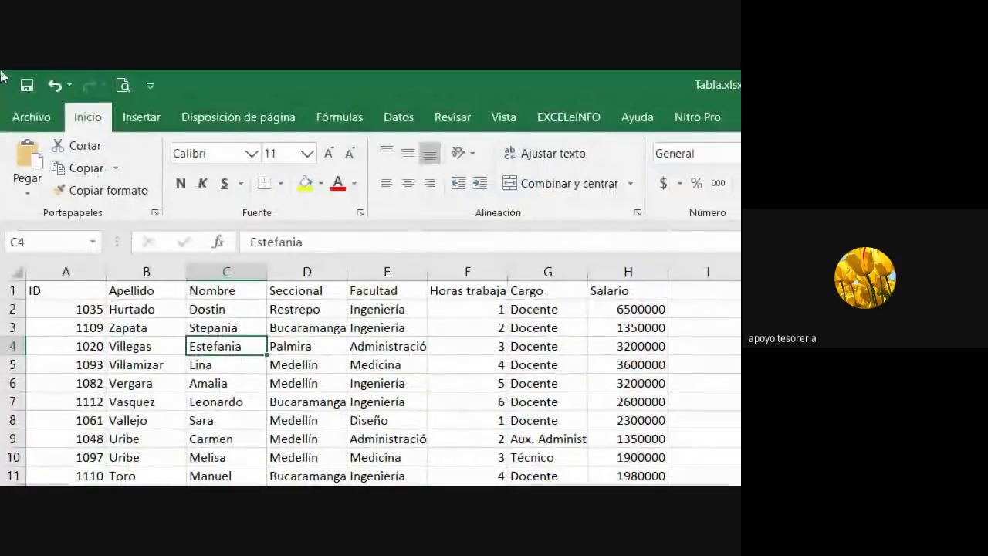
click(139, 118)
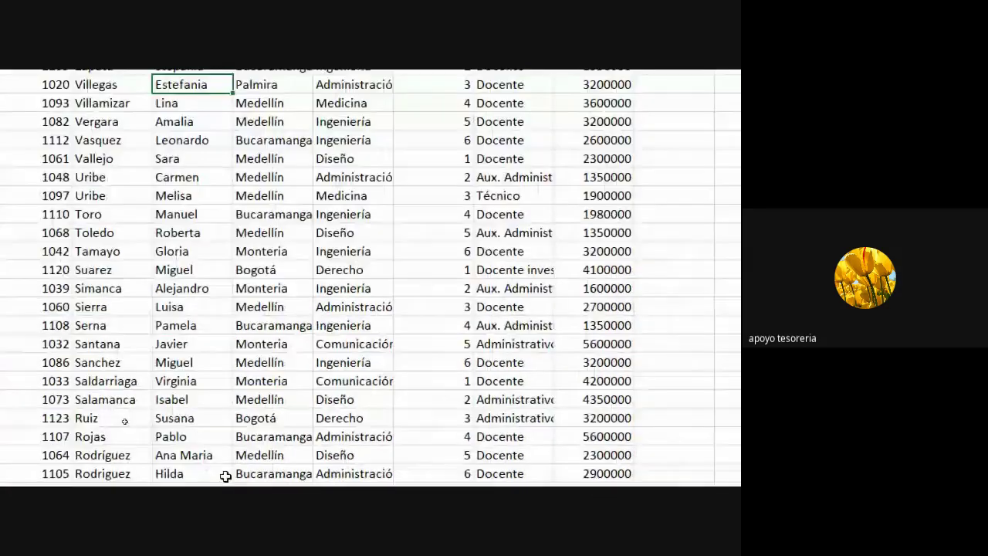
Back on EJER1, review the first Ratio1 formula and confirm it unchanged.
click(166, 462)
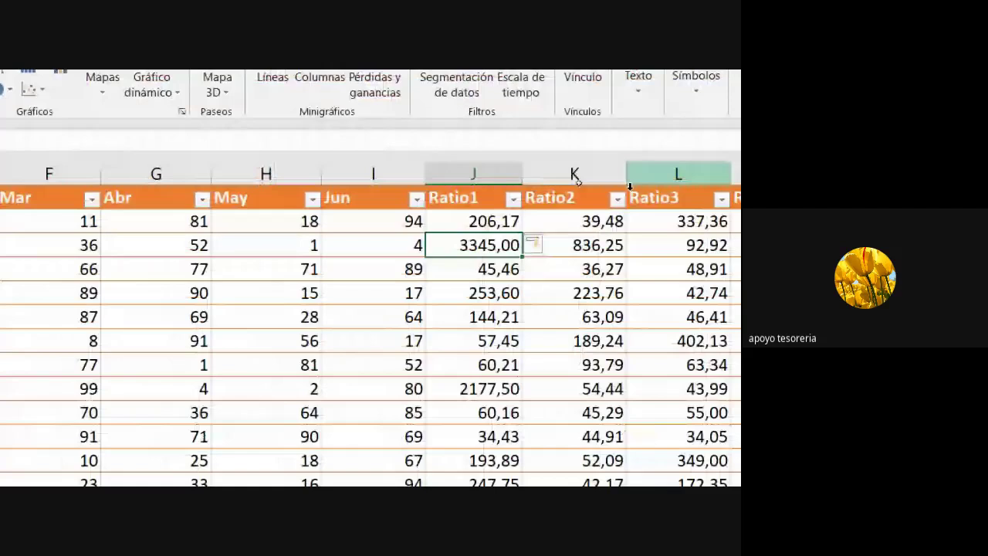
double_click(488, 219)
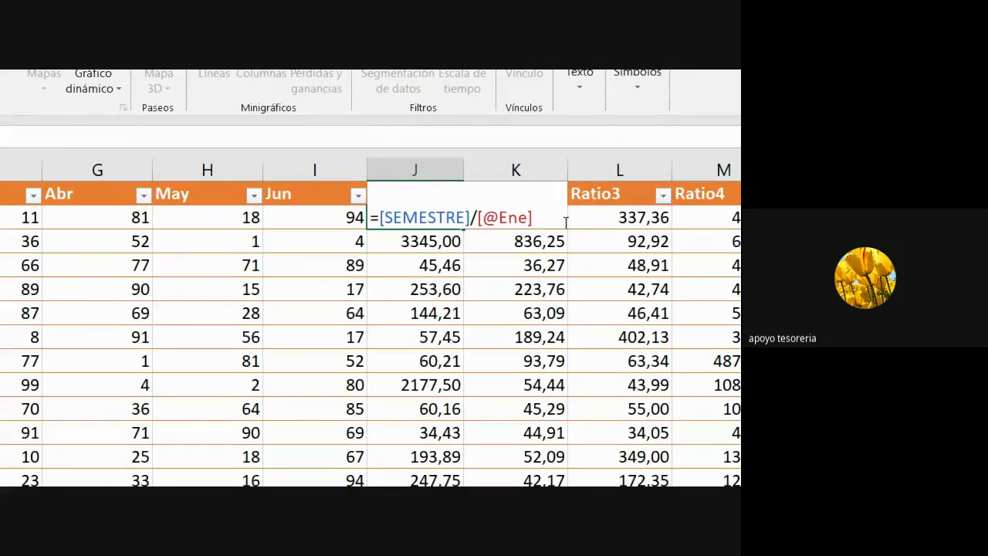
click(379, 218)
key(Return)
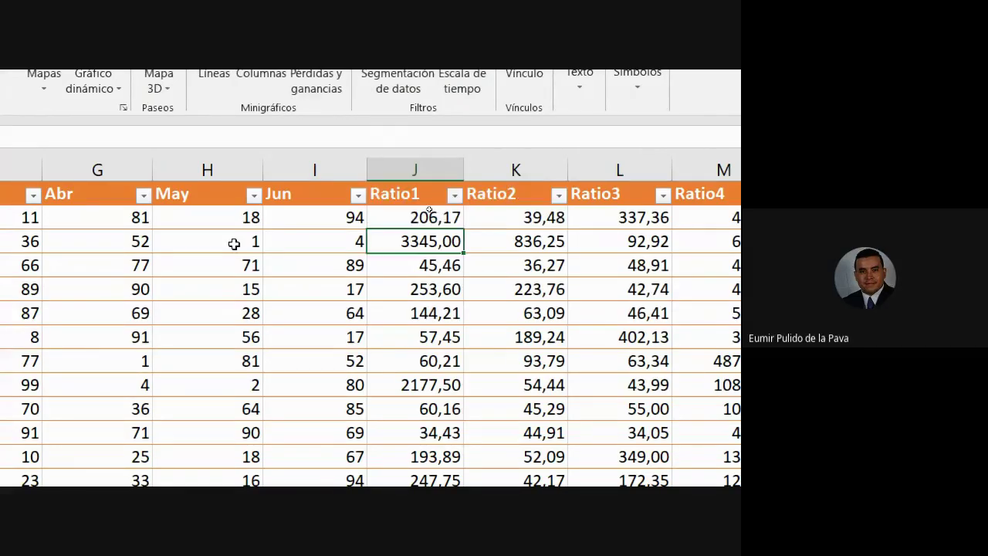
Select a cell inside the table and show its Design settings, revealing the name UNI.
click(232, 242)
key(Left)
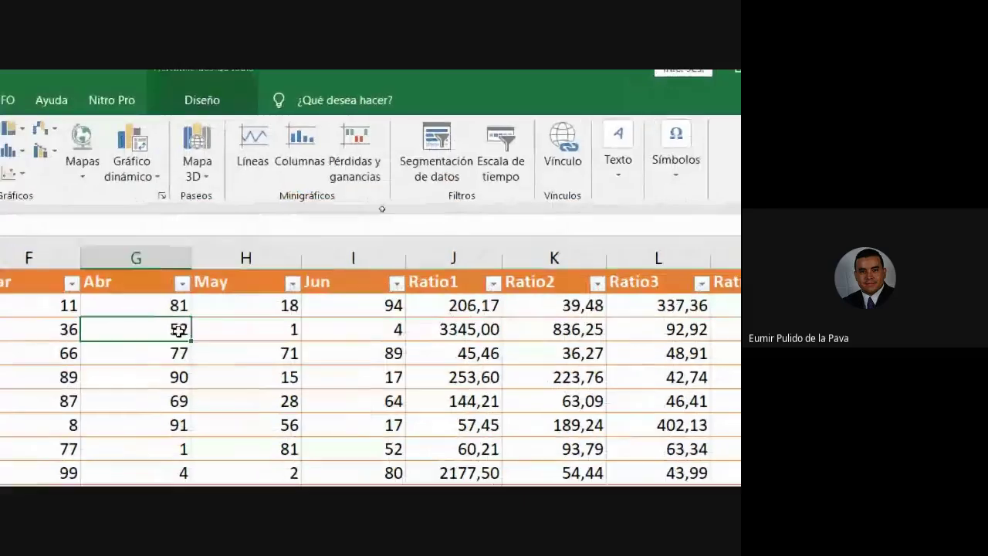
click(214, 116)
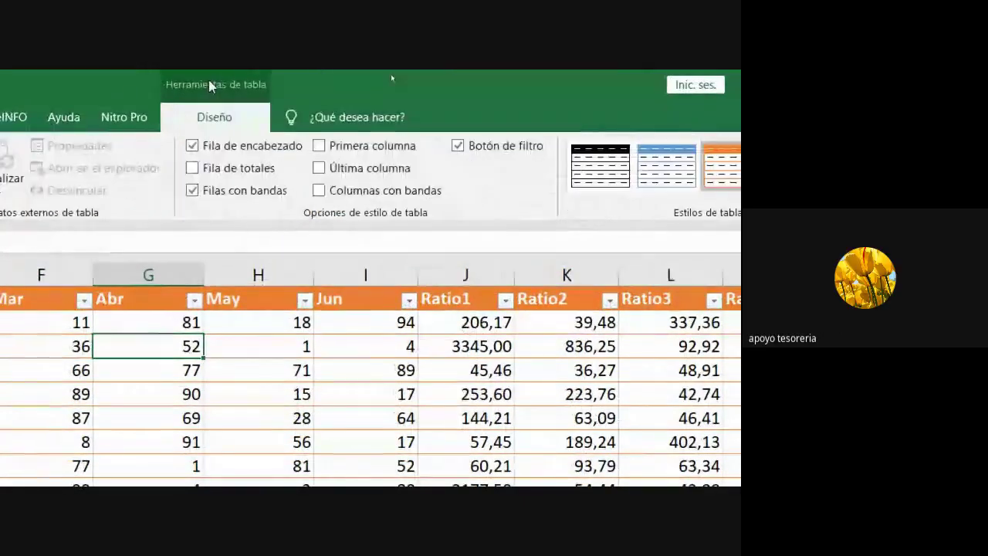
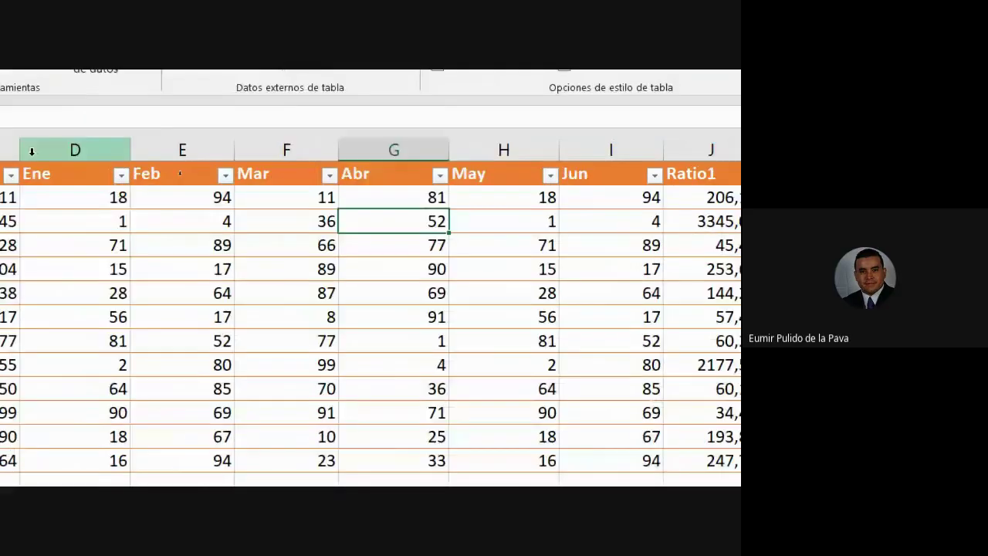
Rewrite J2's Ratio1 formula as =[SEMESTRE]/ and pick the same row's Ene cell as divisor.
click(261, 191)
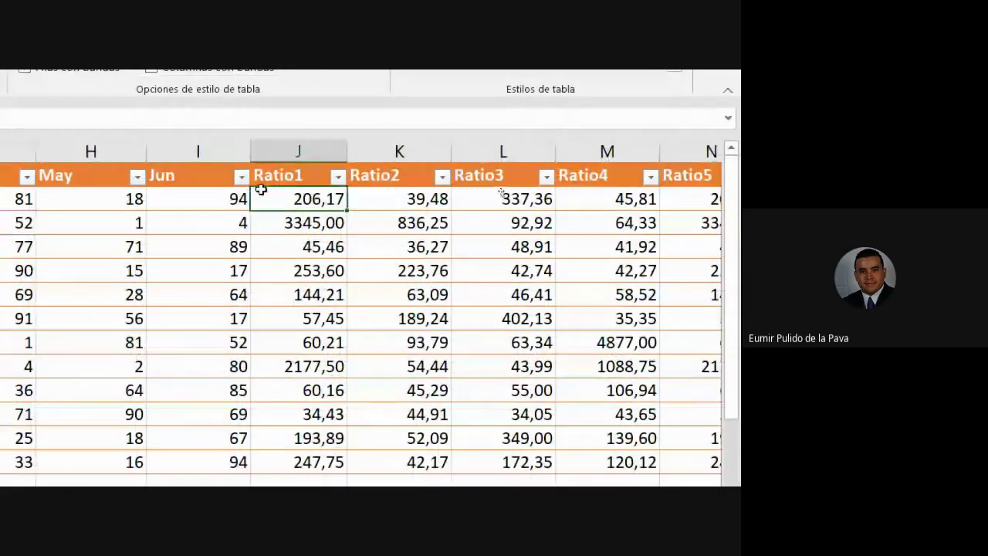
text(=)
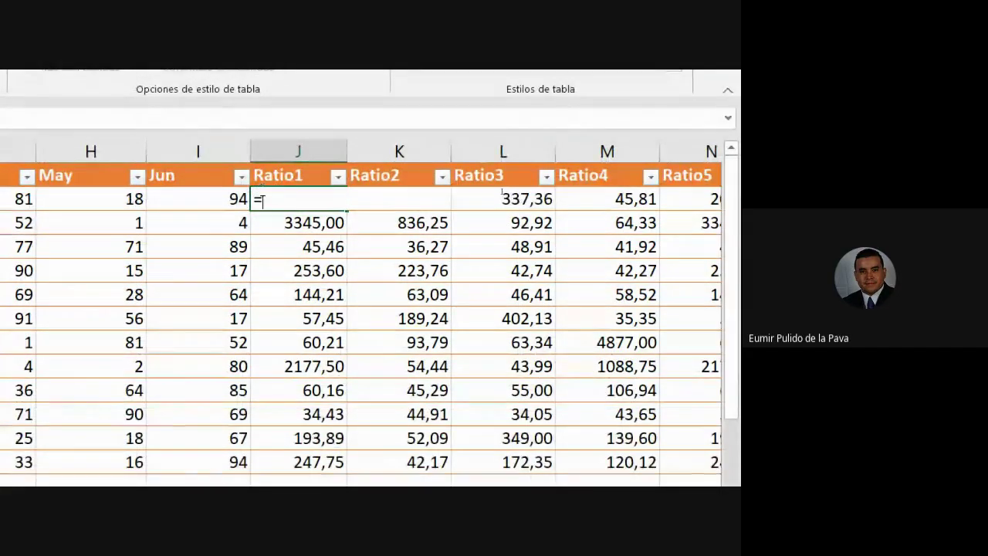
text(U)
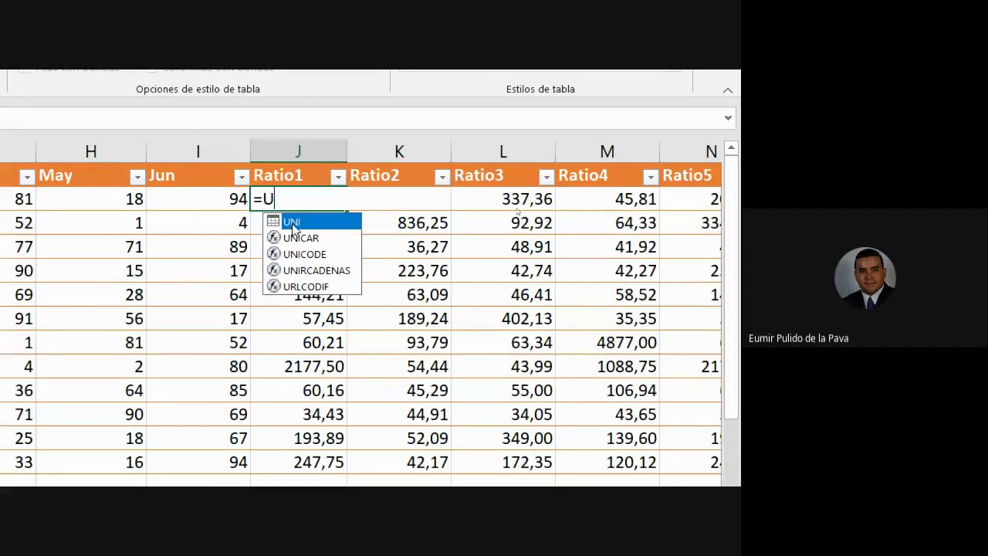
double_click(289, 222)
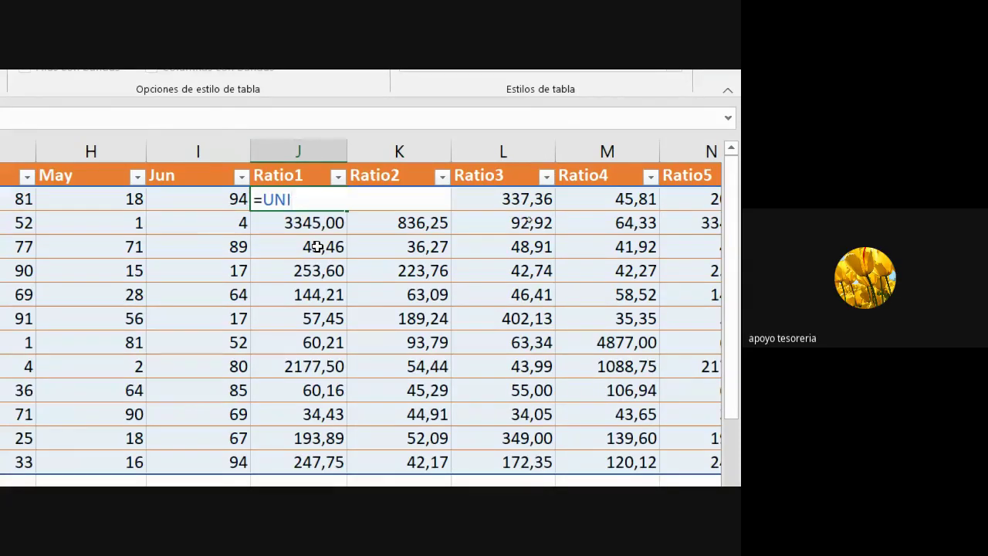
key(BackSpace)
key(BackSpace)
key(BackSpace)
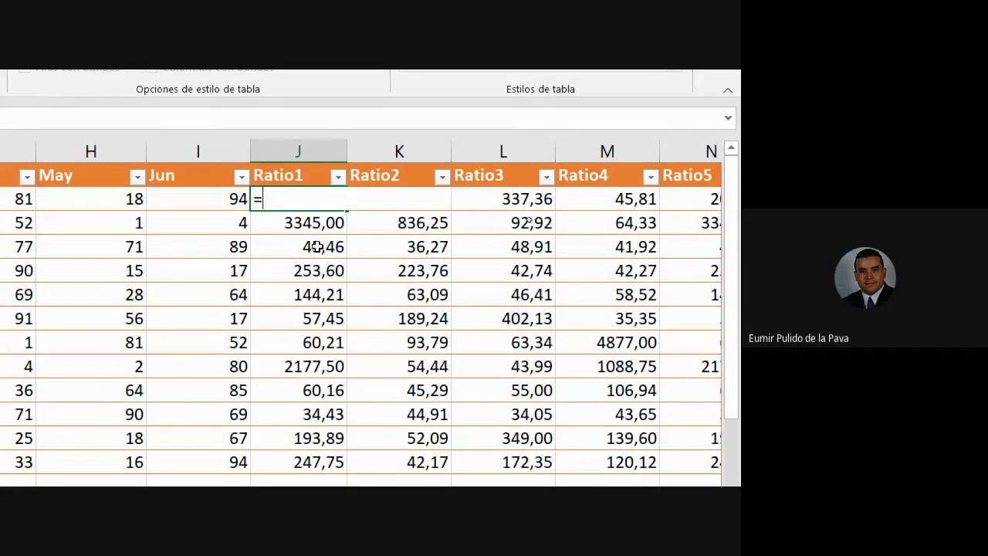
text([SEMESTRE)
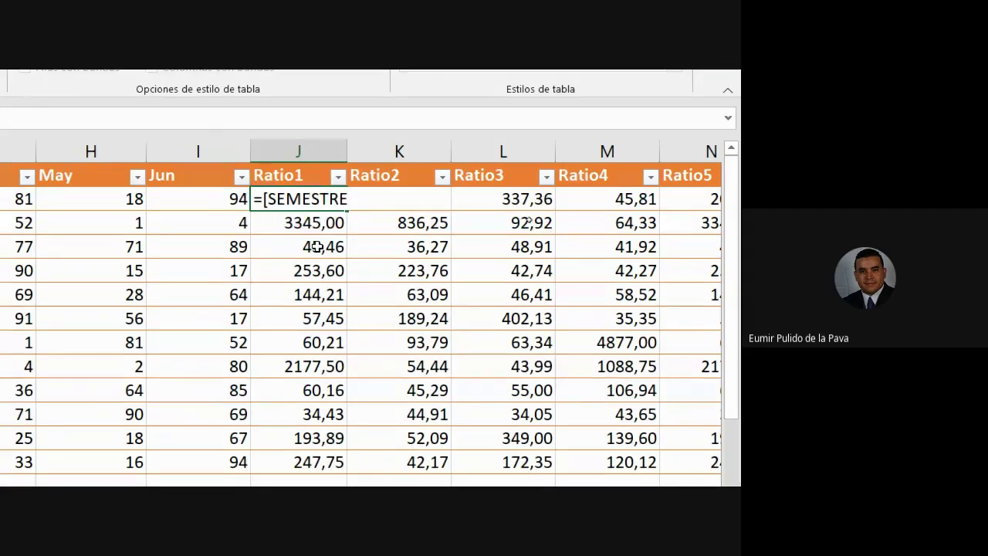
text(]/)
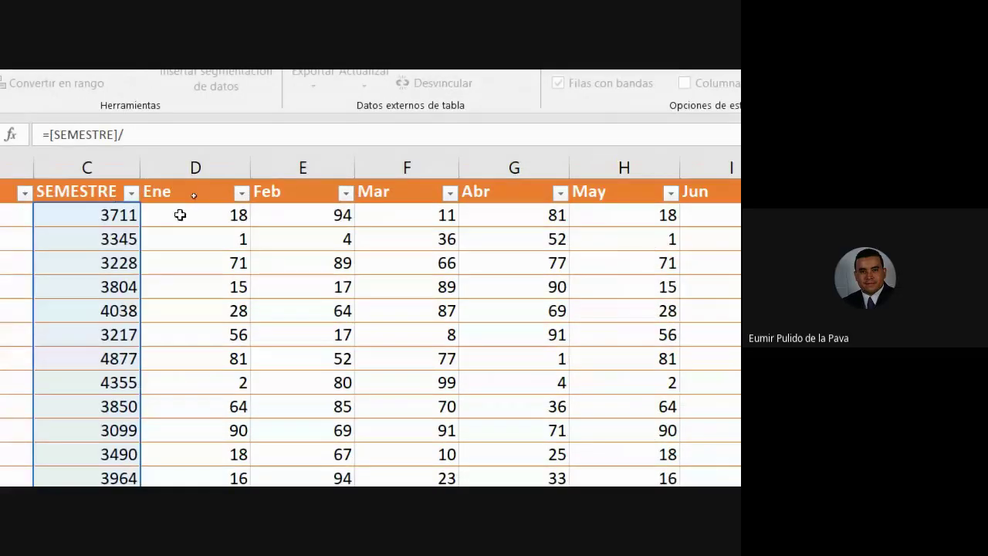
click(186, 215)
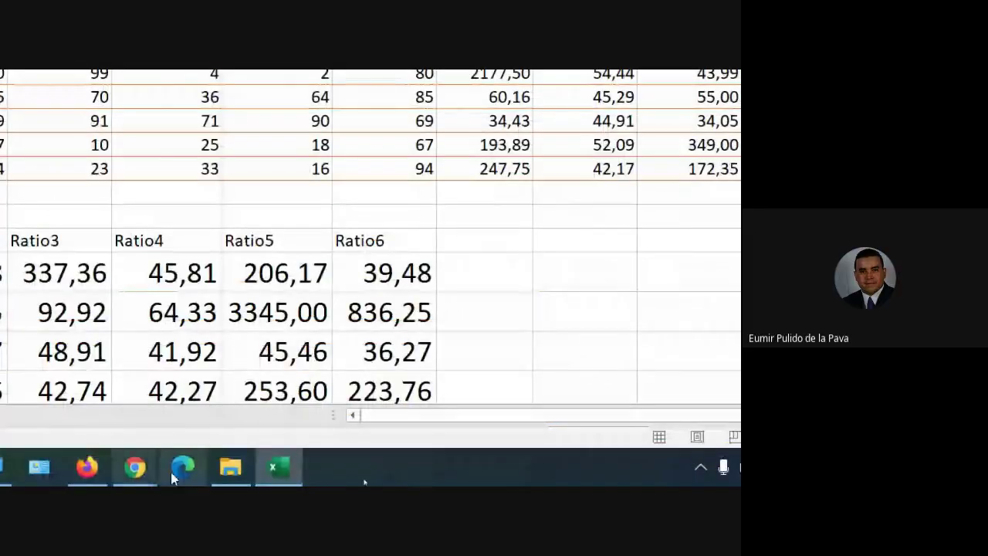
click(56, 442)
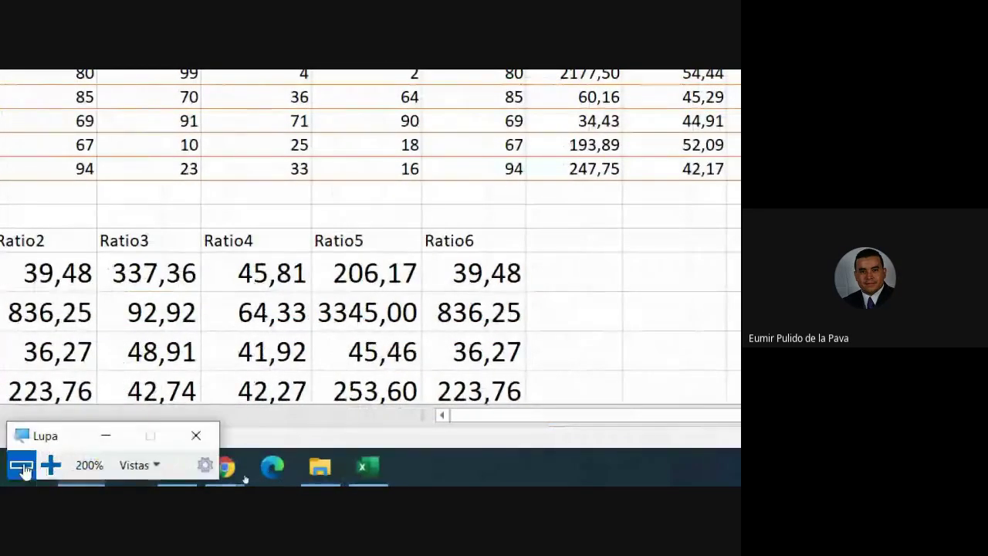
click(21, 464)
click(190, 455)
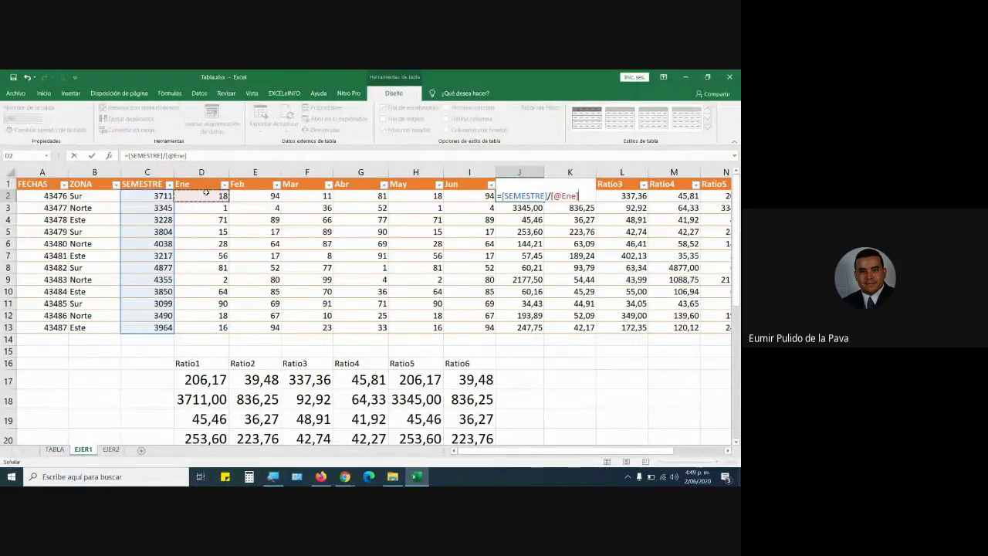
key(Return)
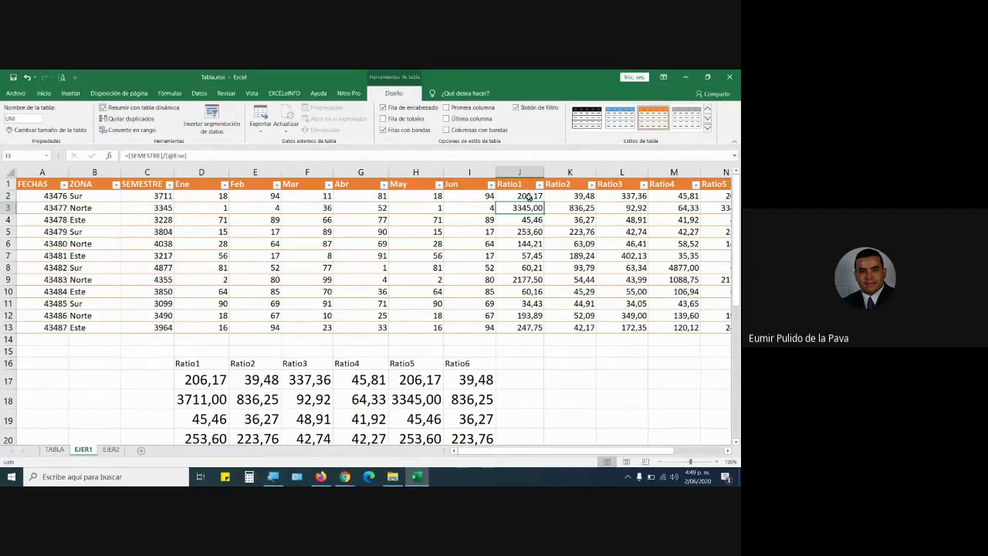
key(Up)
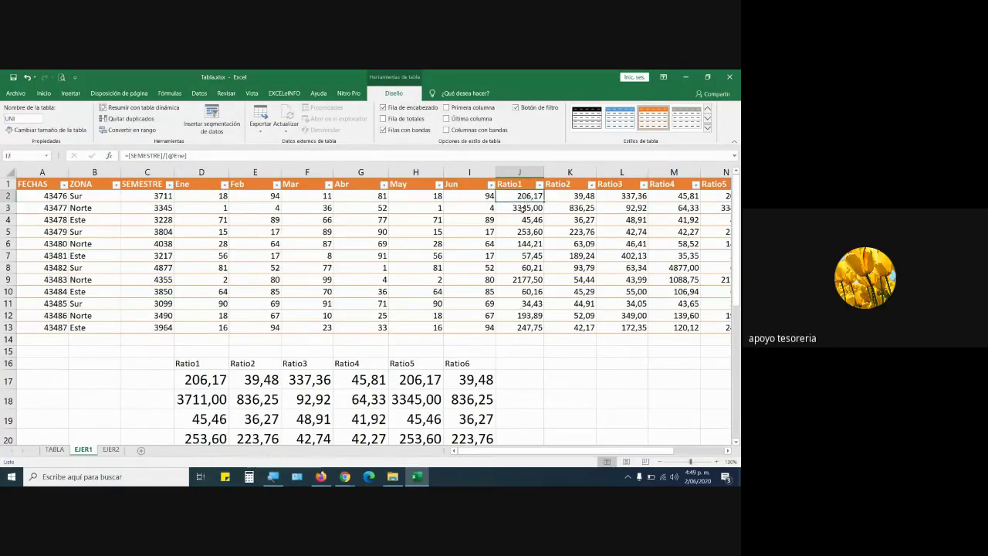
key(Down)
key(Down)
key(Down)
key(Down)
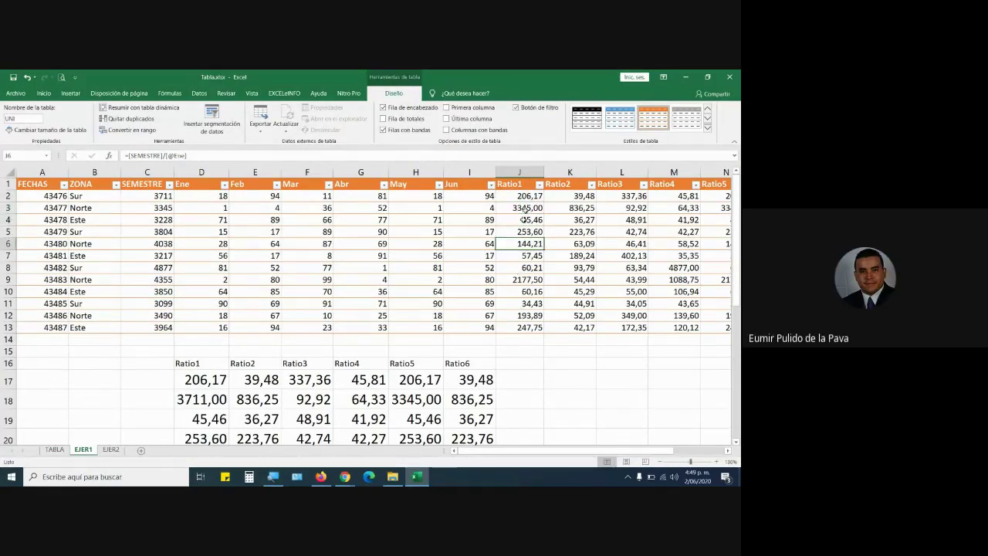
click(527, 195)
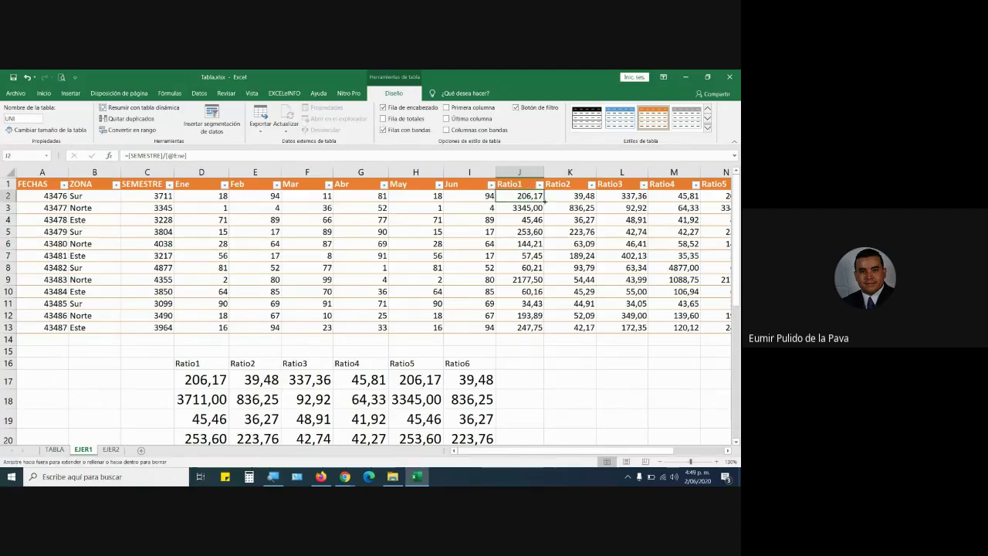
drag(549, 202, 588, 204)
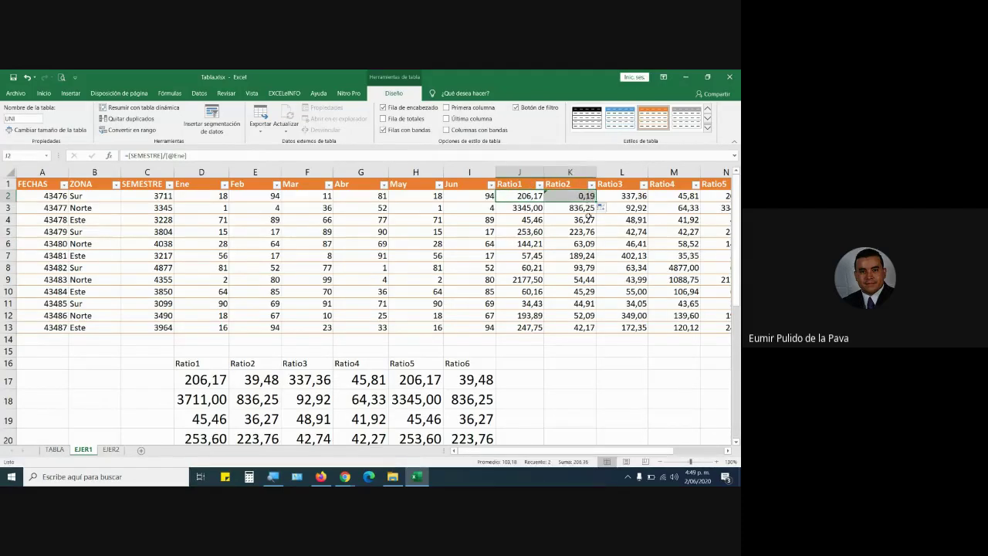
double_click(572, 198)
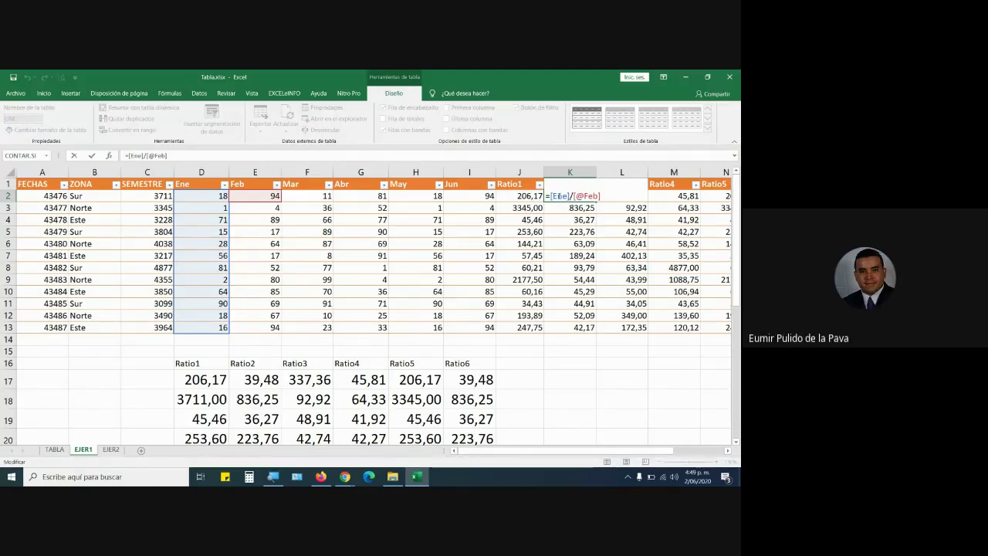
click(525, 196)
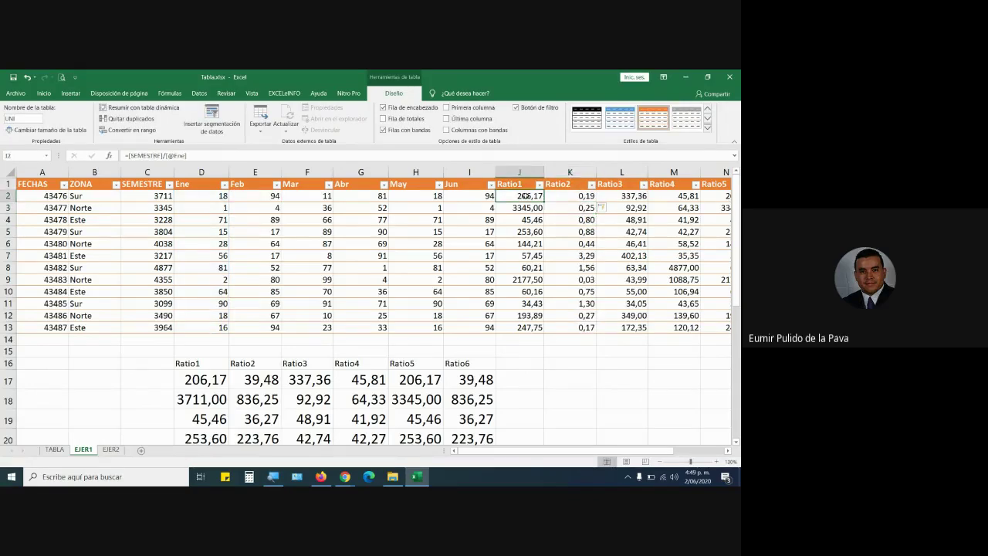
double_click(525, 196)
drag(501, 196, 548, 197)
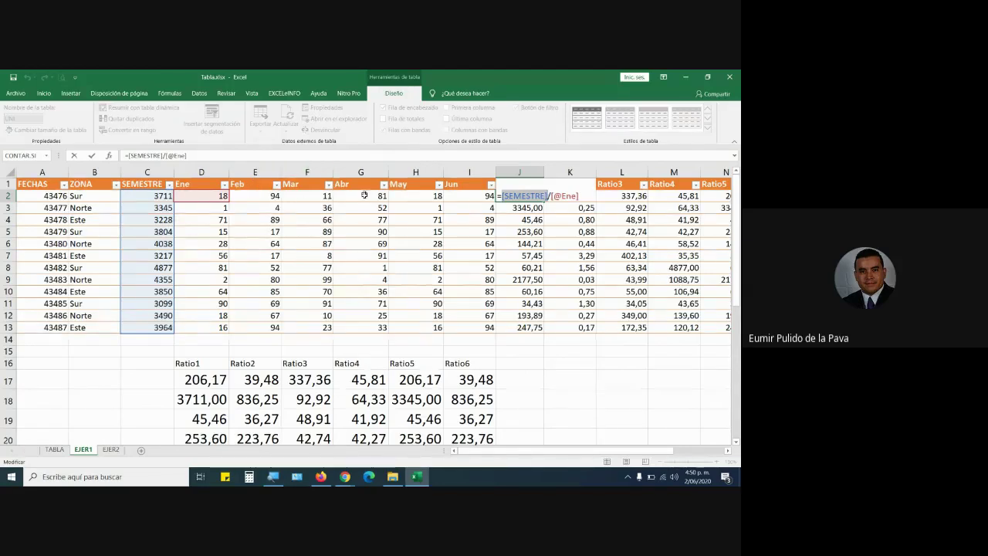
Replace J2's [SEMESTRE] with UNI[[SEMESTRE]:[SEMESTRE]] so that column stays fixed when copied.
key(Escape)
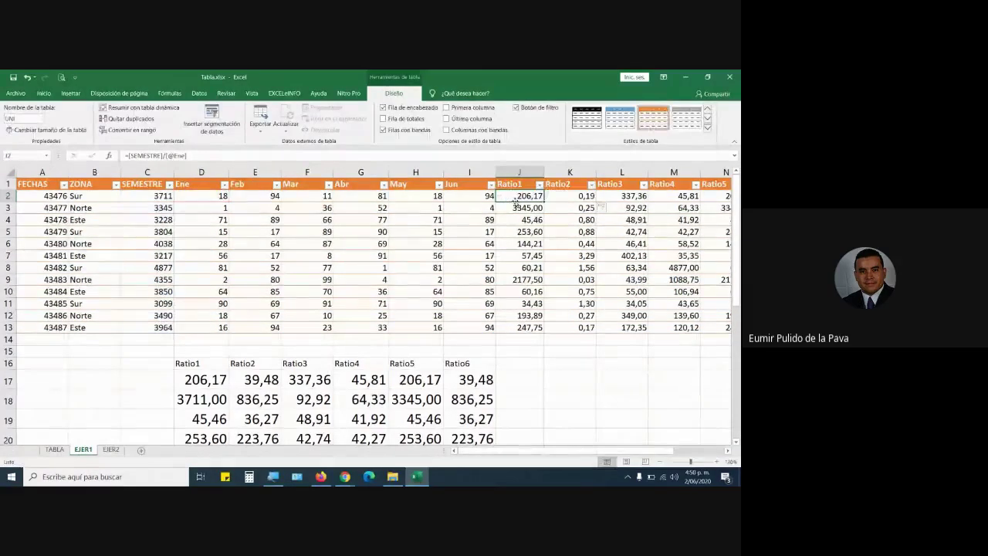
double_click(516, 201)
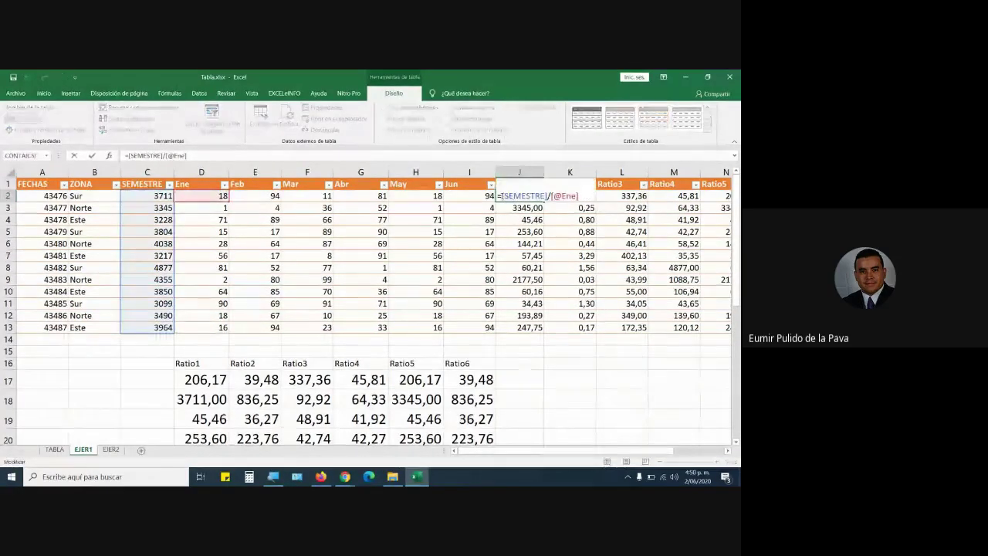
drag(502, 196, 547, 200)
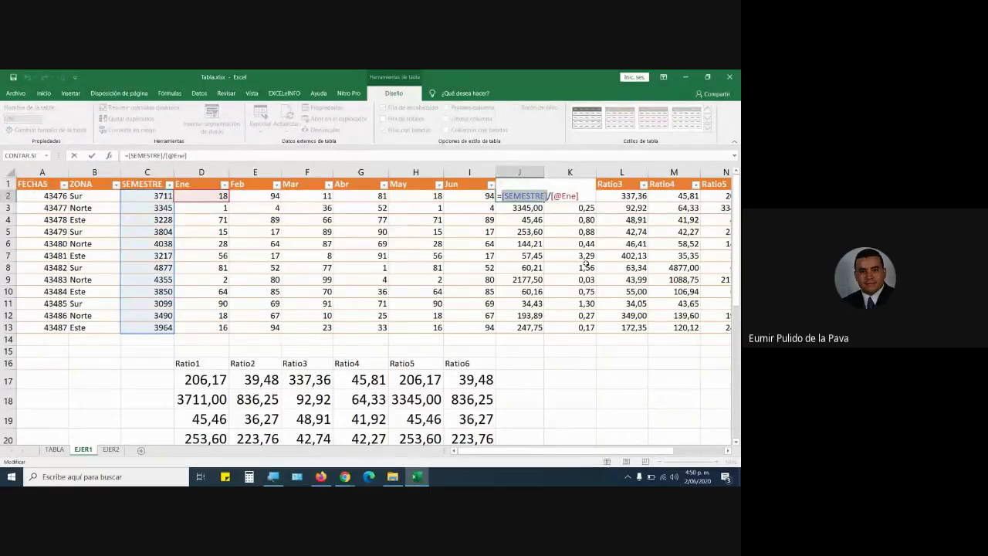
text(=UNI)
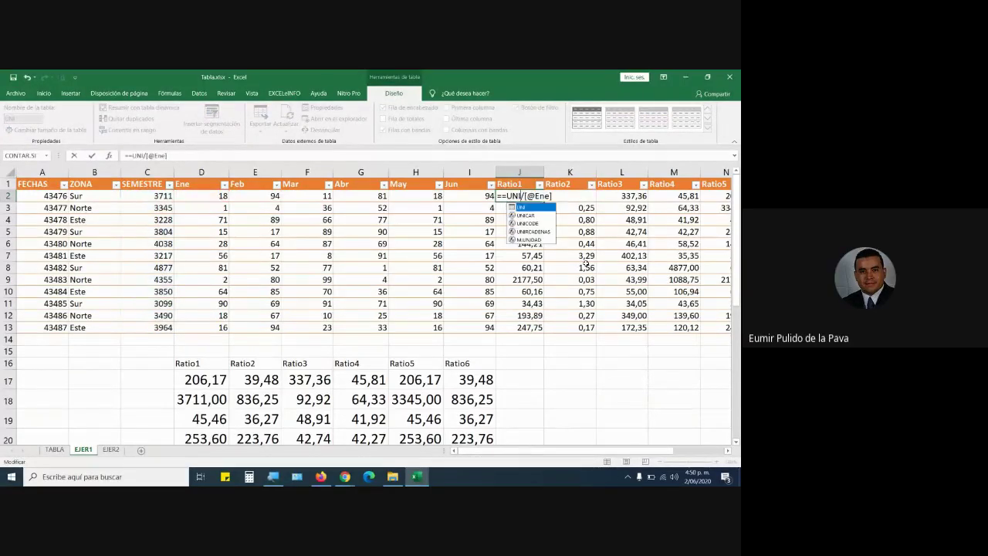
key(BackSpace)
key(BackSpace)
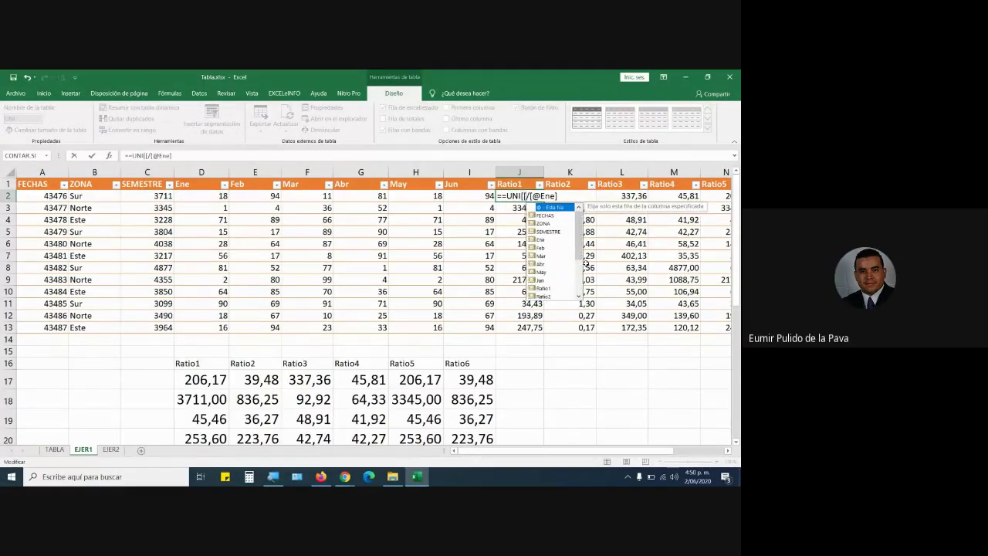
key(BackSpace)
key(BackSpace)
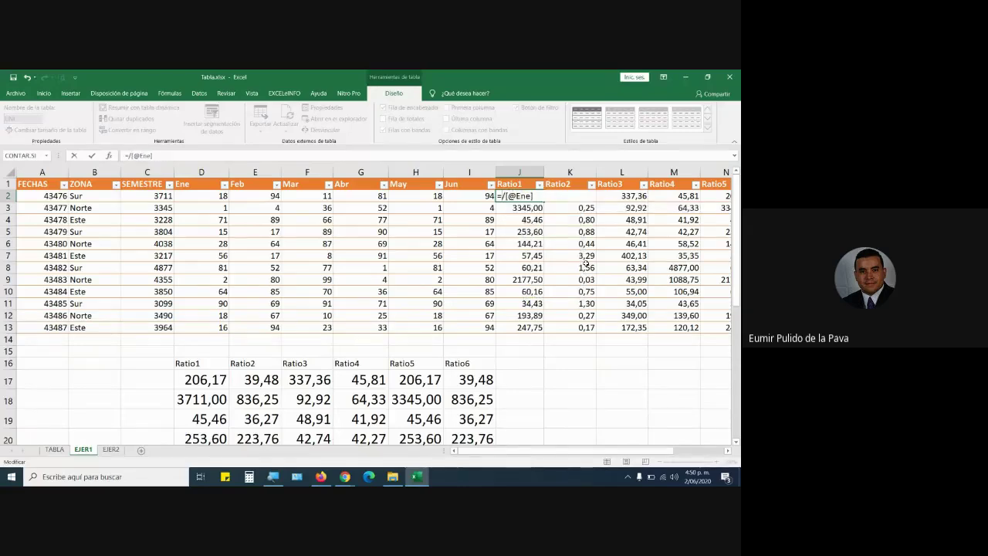
text(UNI)
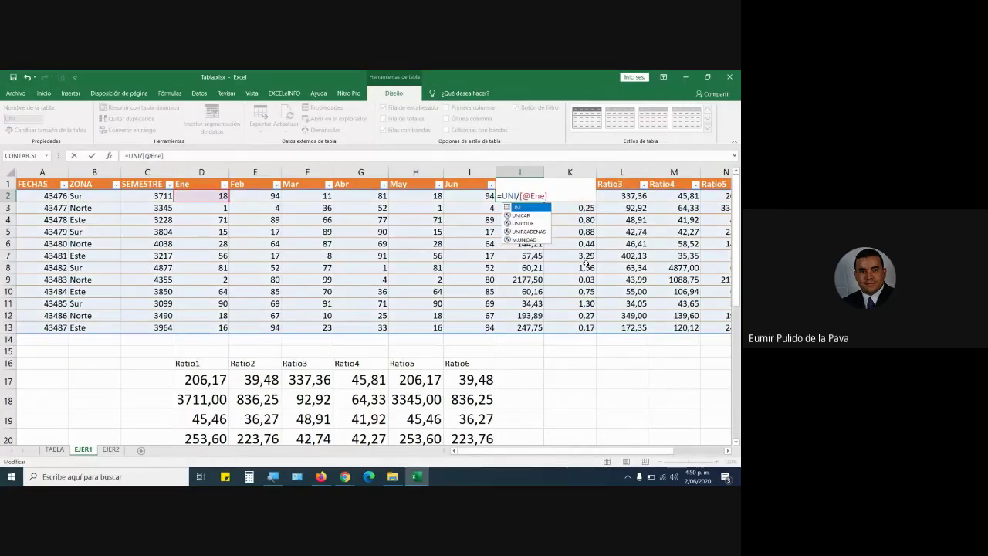
text([[SEMESTRE)
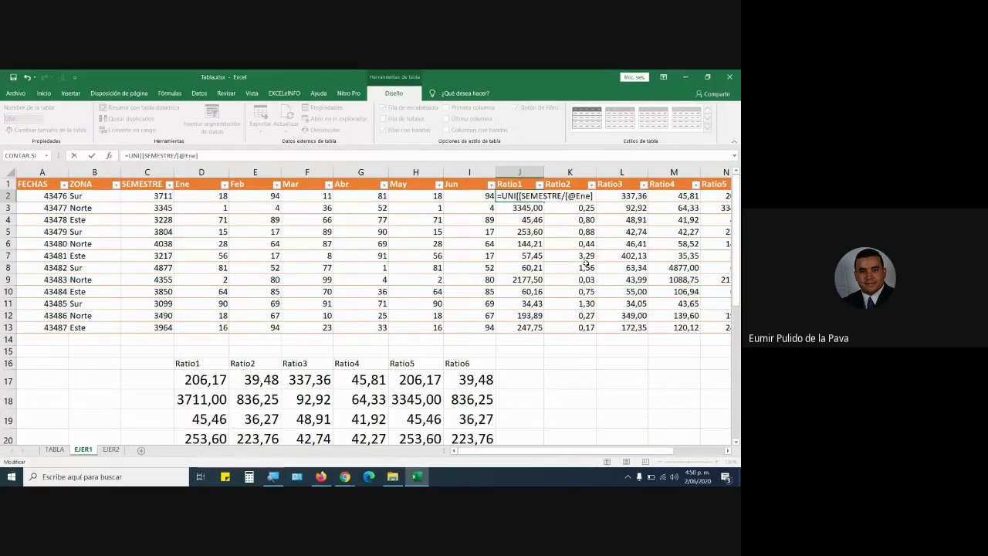
text(]:[)
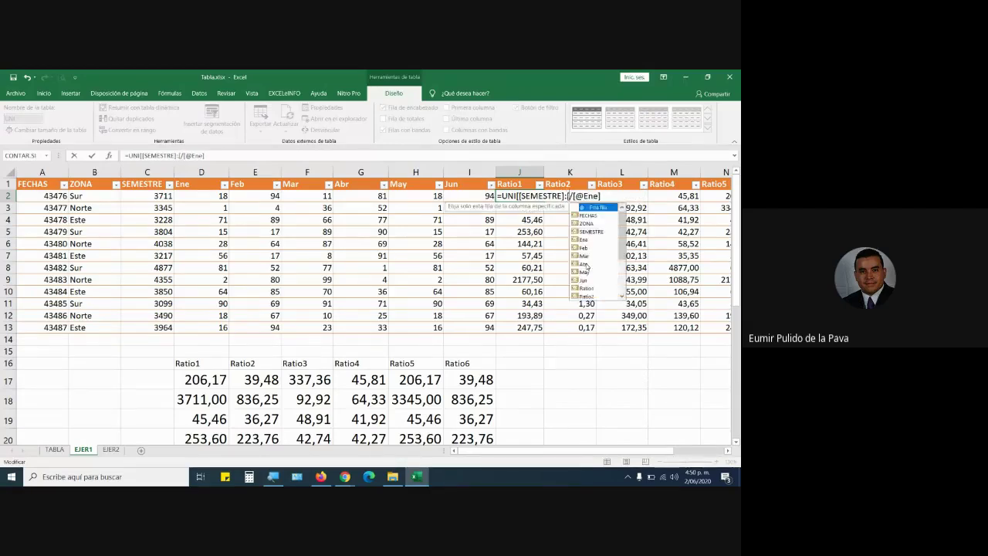
text(SEMESTRE)
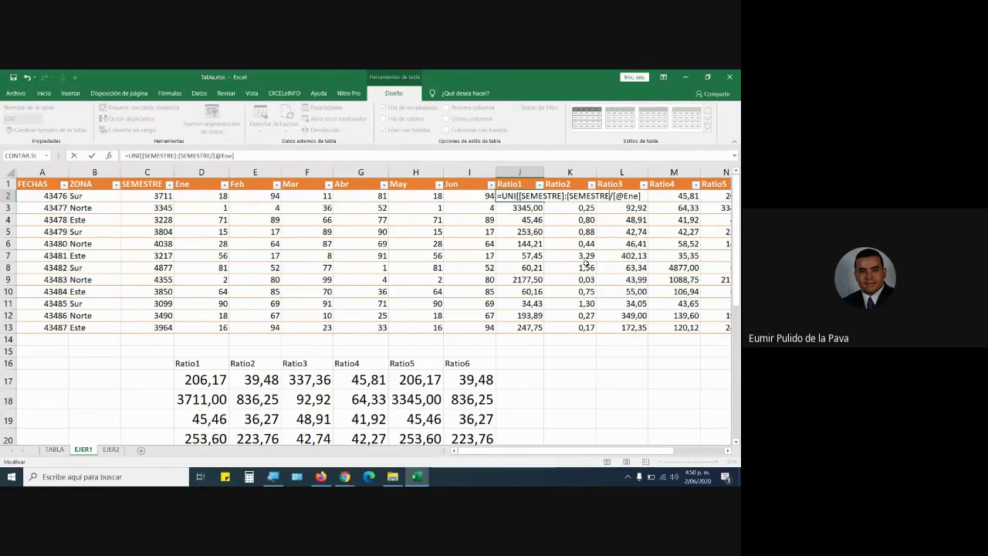
text(])
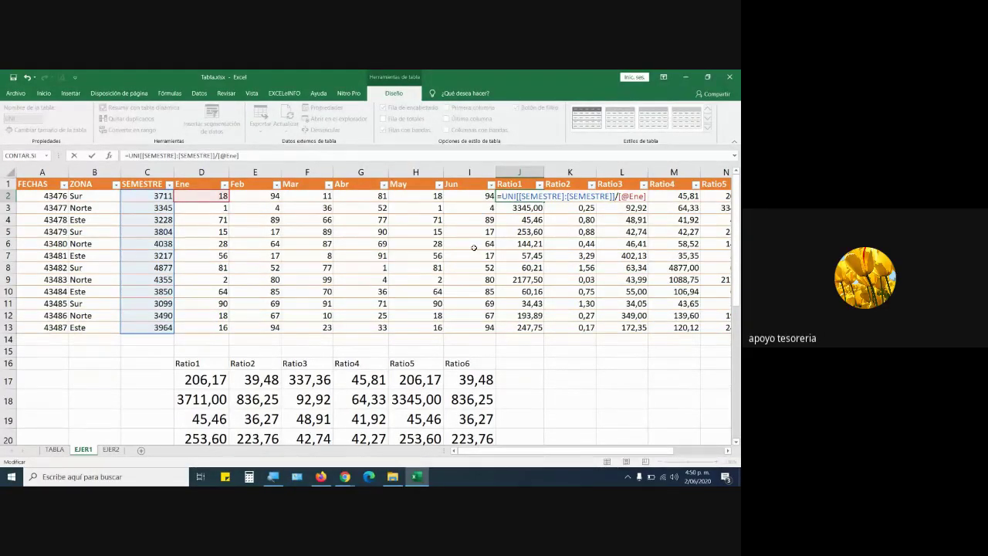
key(Return)
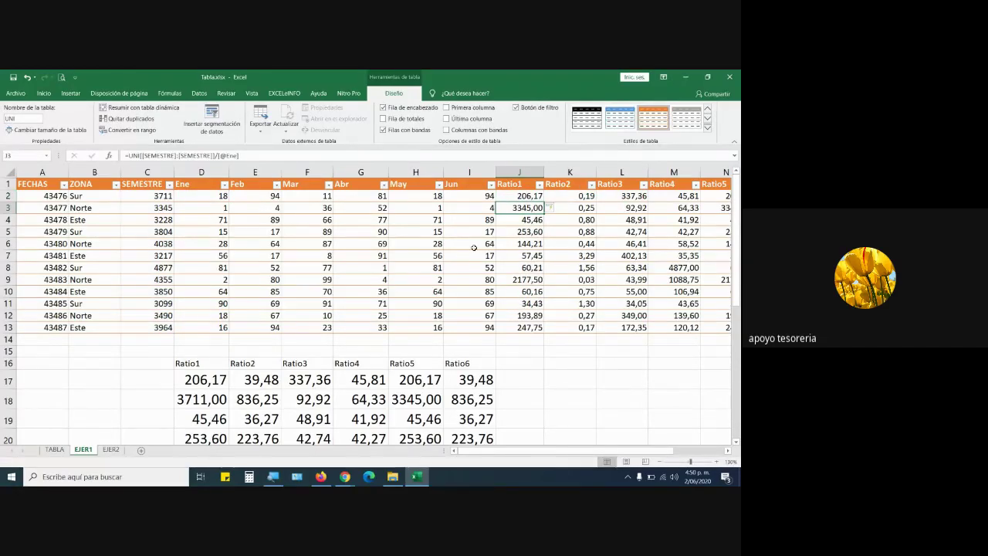
Fill the locked formula into K2 so Ratio2 becomes SEMESTRE divided by Feb.
click(535, 197)
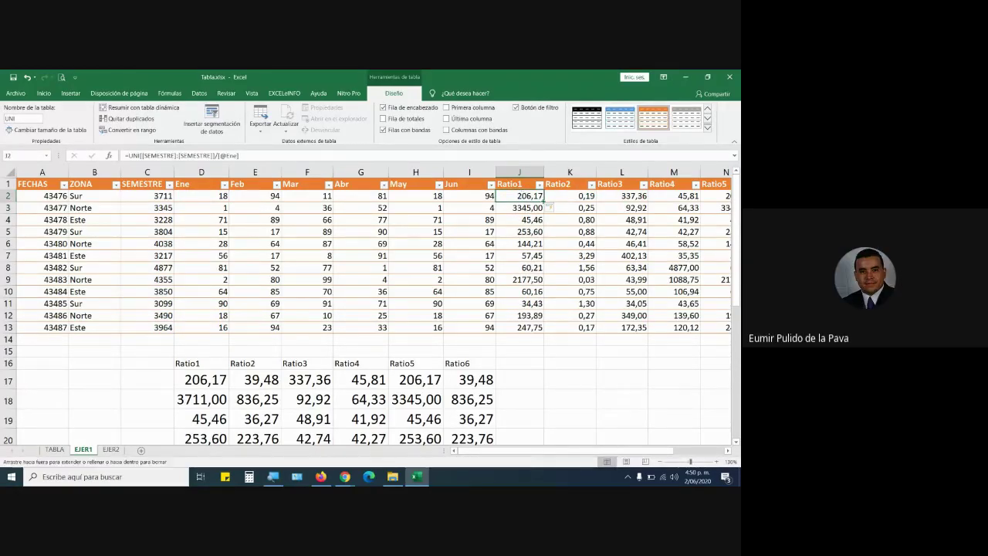
drag(545, 201, 591, 202)
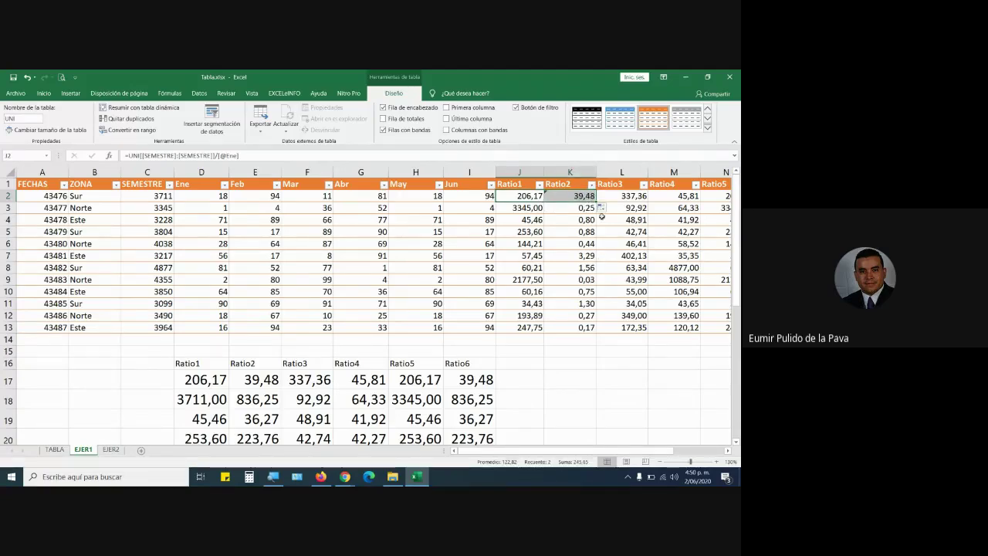
double_click(591, 197)
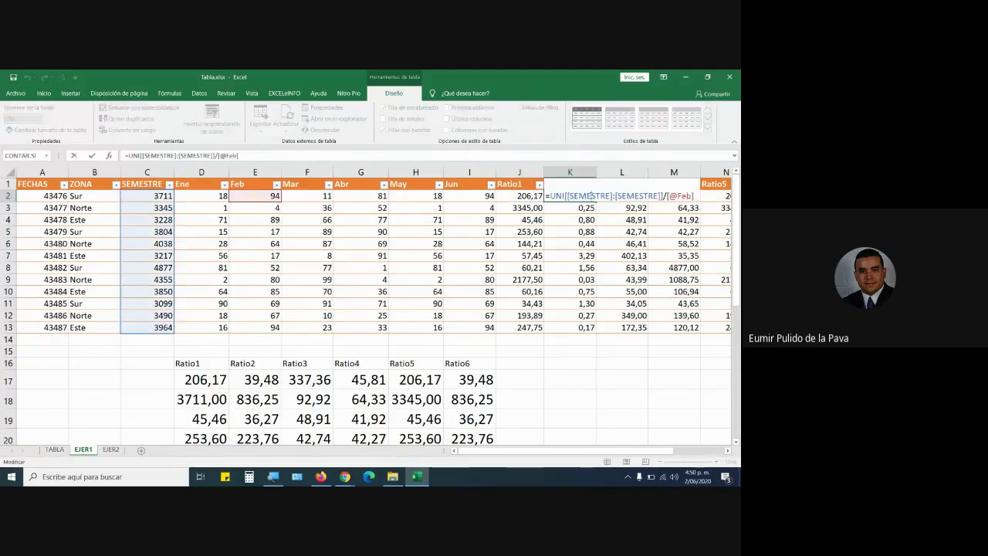
key(Return)
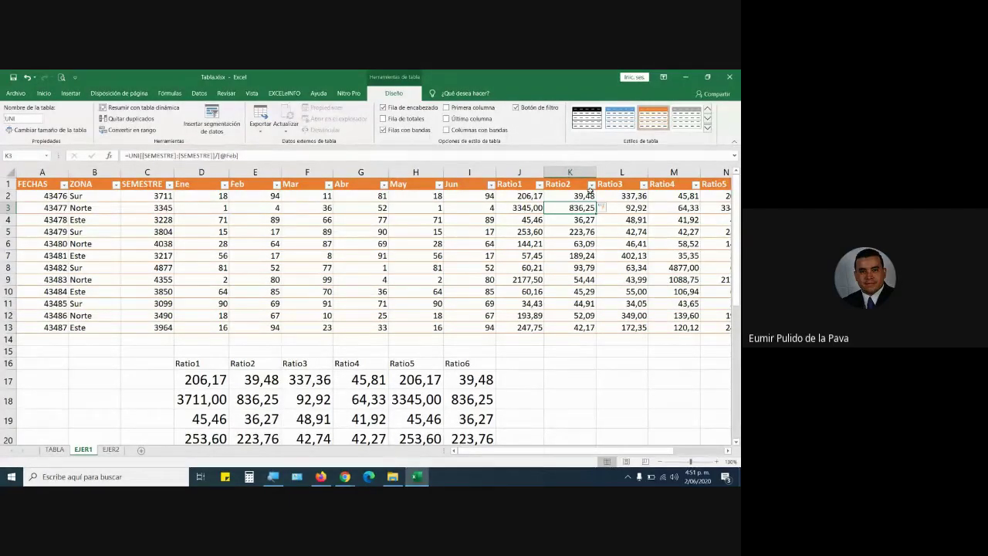
Compare values in G5 and F8 with magnification on, then reopen J2's Ratio1 formula.
click(343, 234)
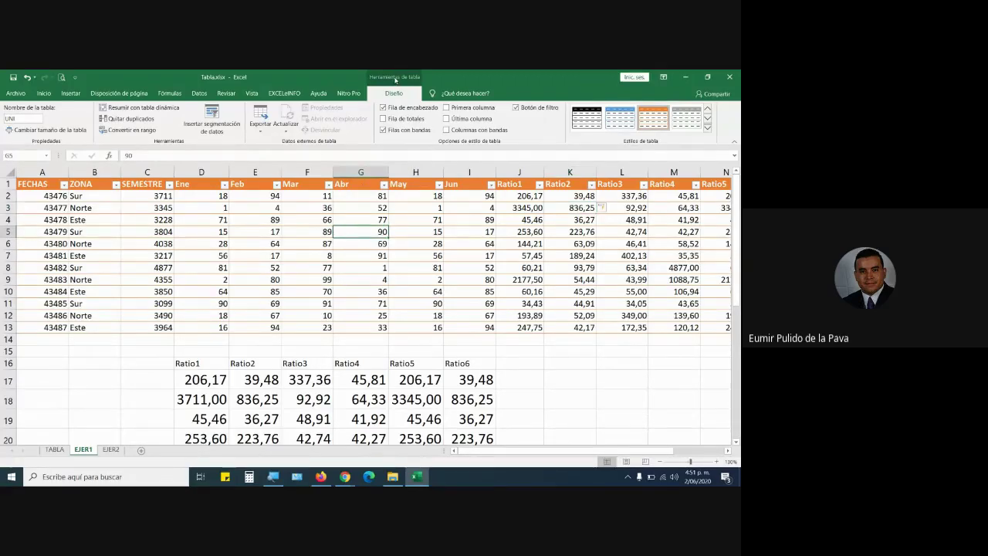
click(310, 265)
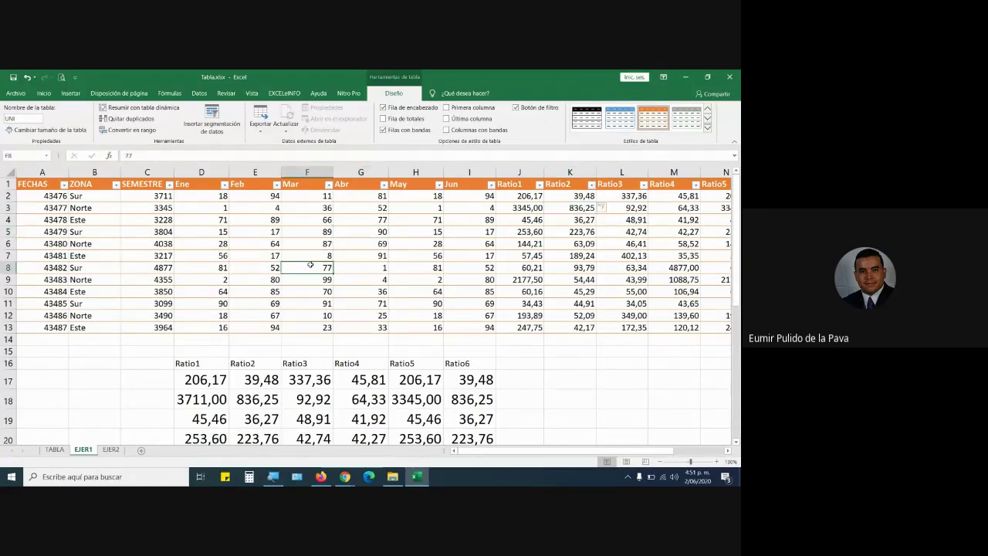
click(274, 476)
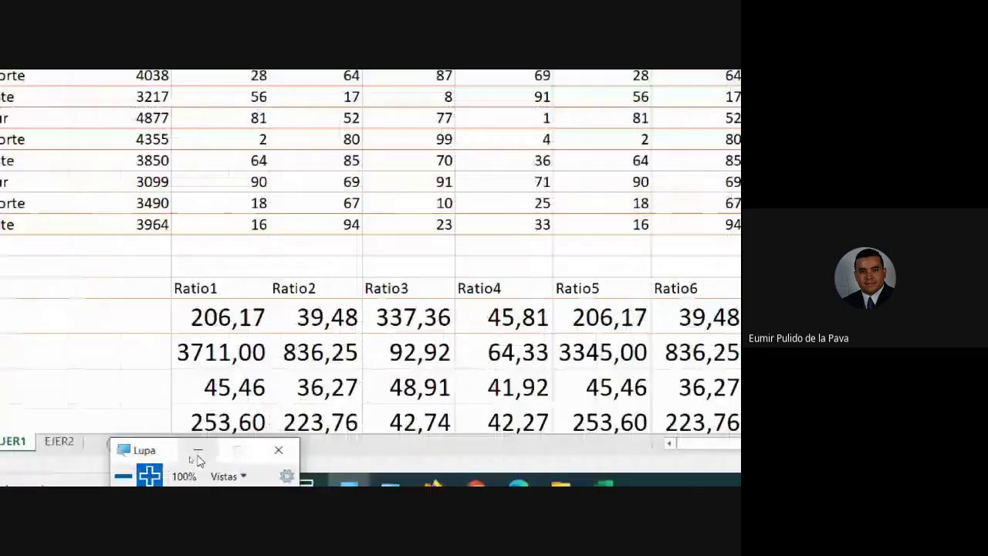
click(122, 234)
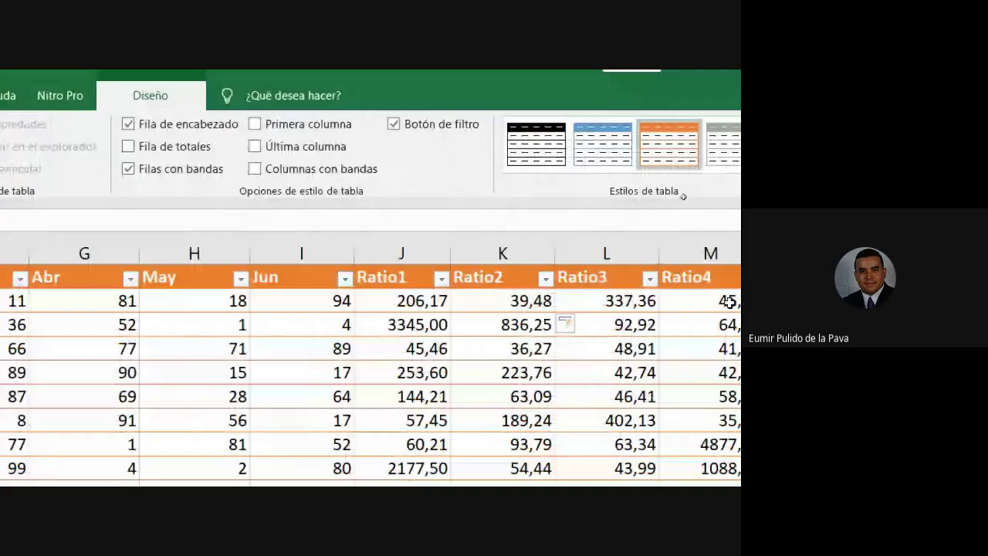
double_click(298, 303)
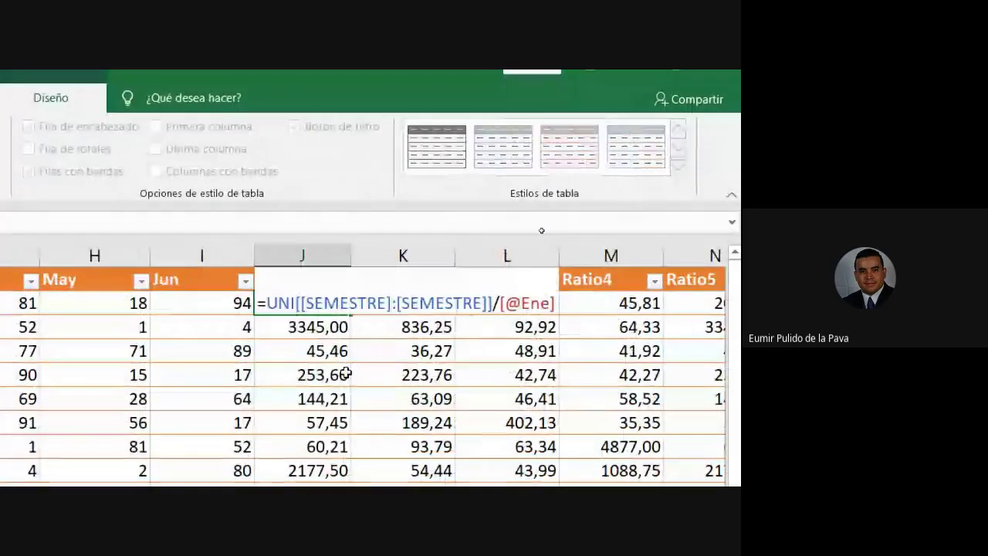
Change the lower grid's first Ratio1 formula from =$C$2/D2 to =$C2/D2.
key(Return)
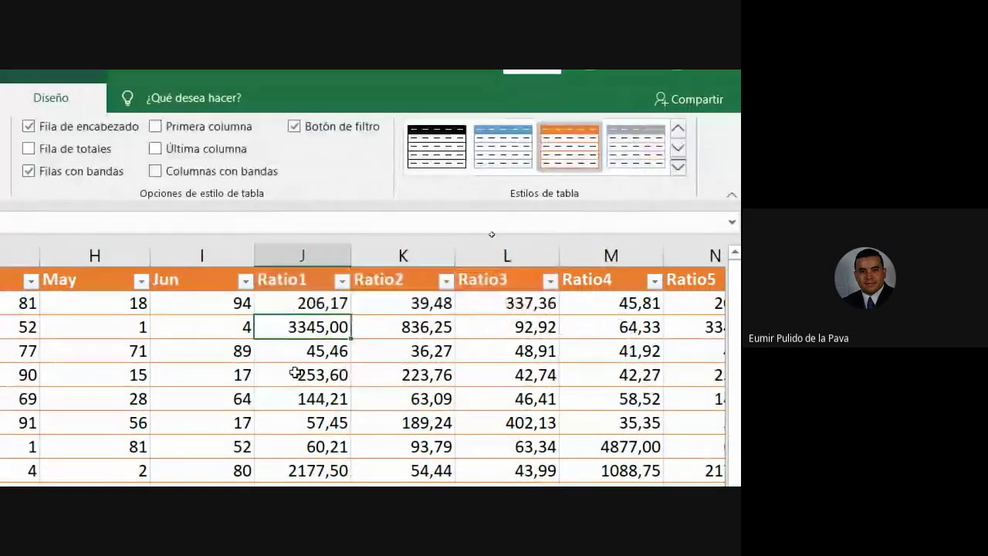
click(398, 271)
double_click(398, 271)
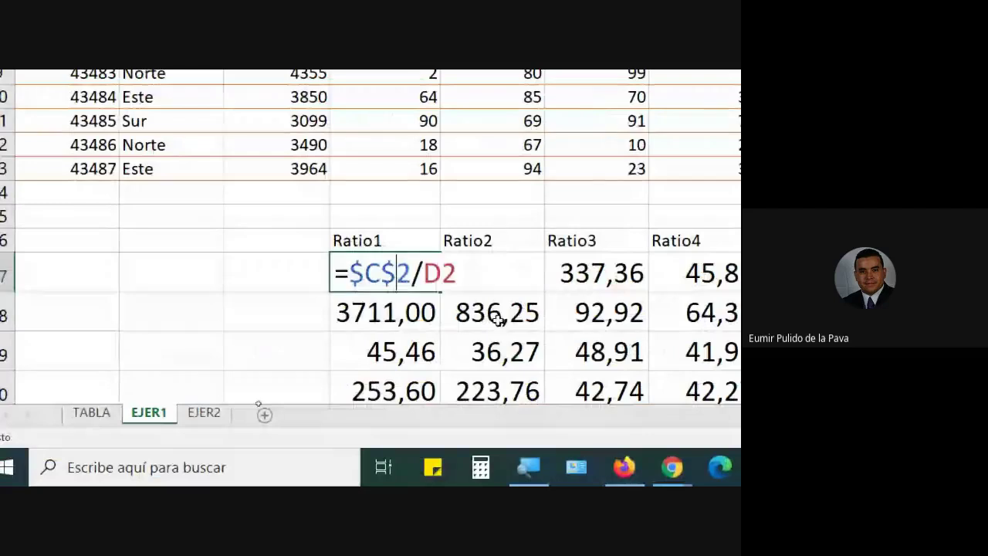
key(F4)
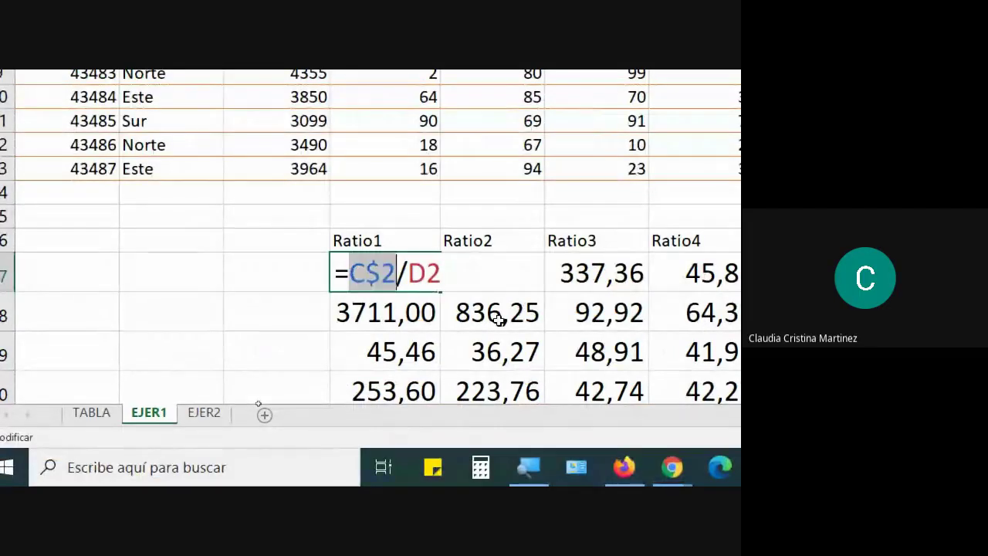
key(F4)
key(Return)
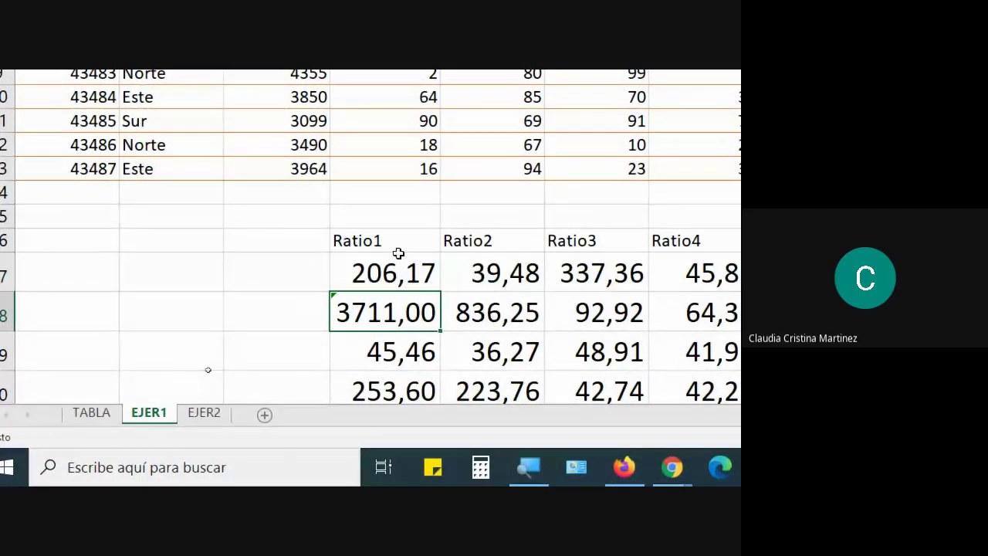
Reopen the =$C2/D2 formula to verify it, then reselect that cell.
click(398, 253)
double_click(392, 272)
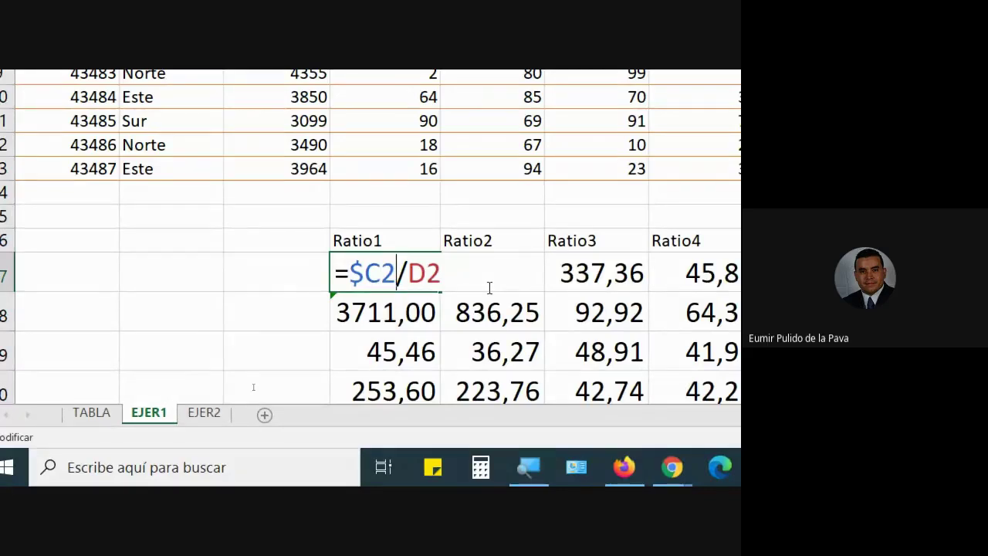
key(Return)
click(423, 283)
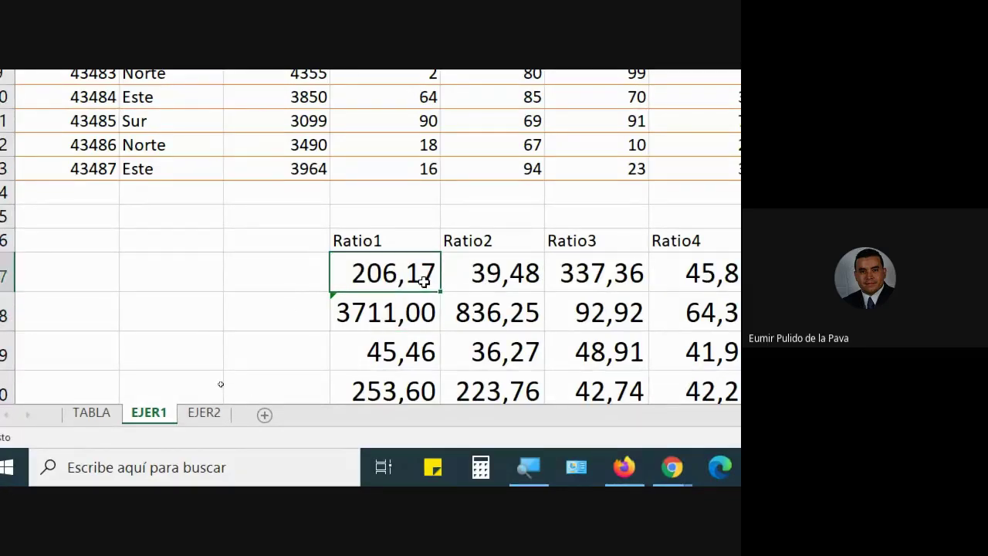
double_click(423, 284)
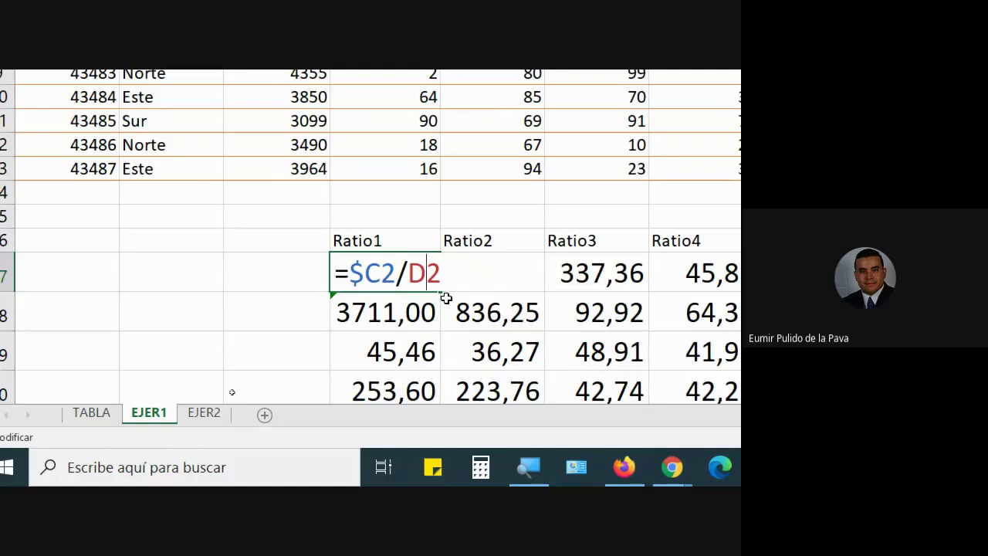
key(Return)
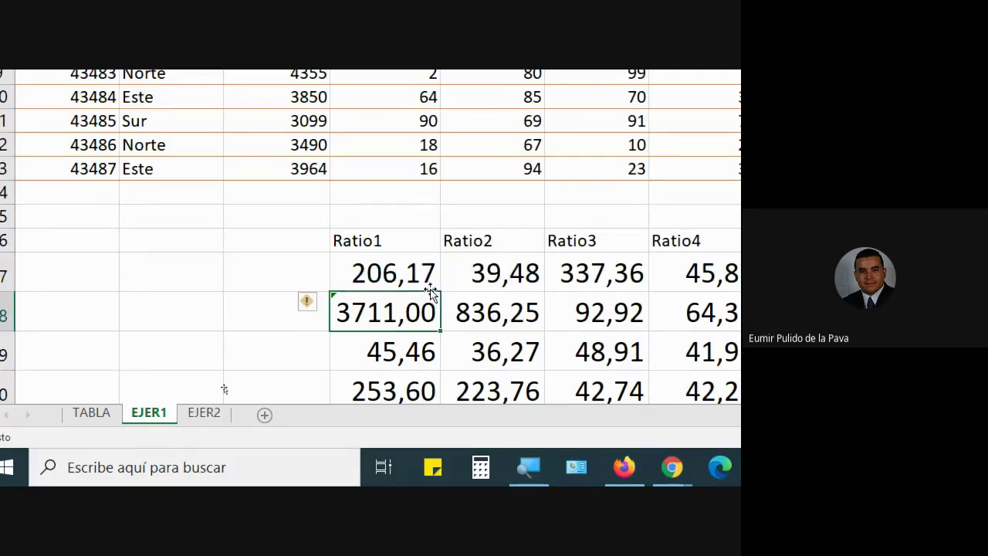
click(429, 284)
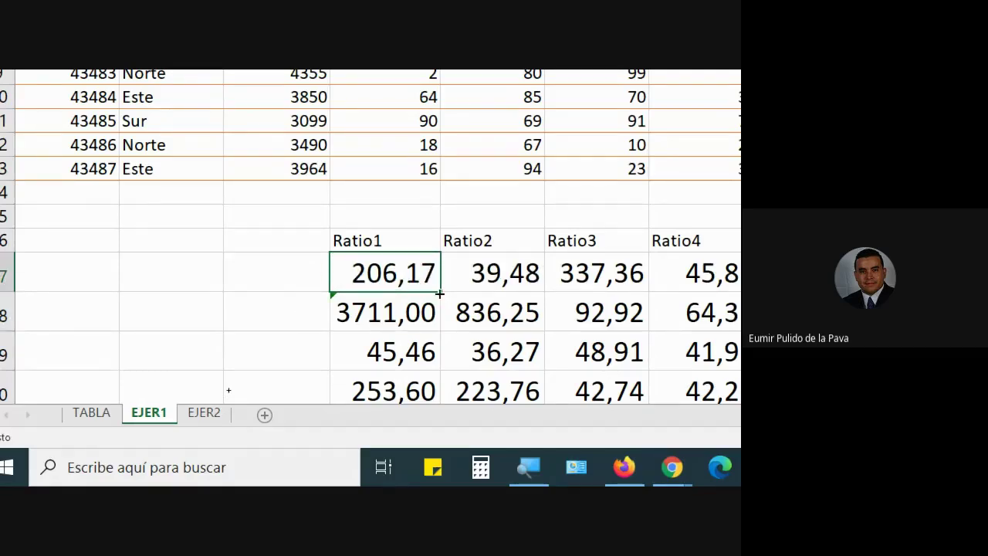
Fill the =$C2/D2 formula across to Ratio6 and down to the last grid row.
drag(440, 293, 970, 485)
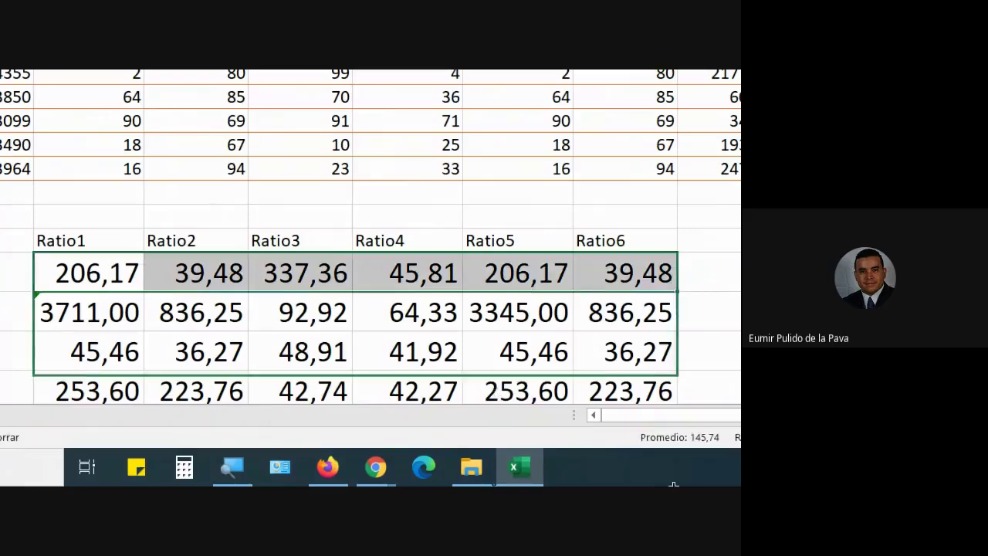
drag(673, 485, 665, 374)
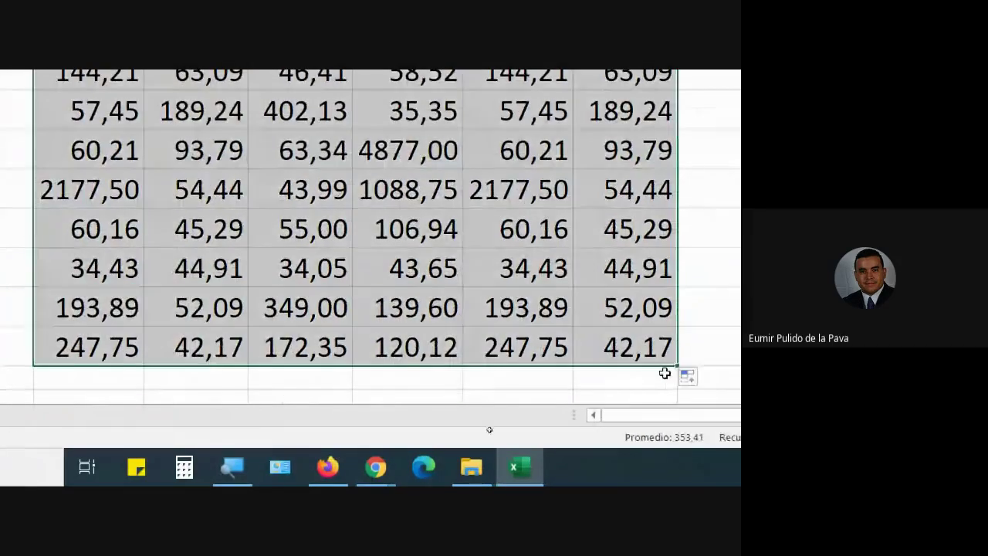
scroll(346, 316, up, 5)
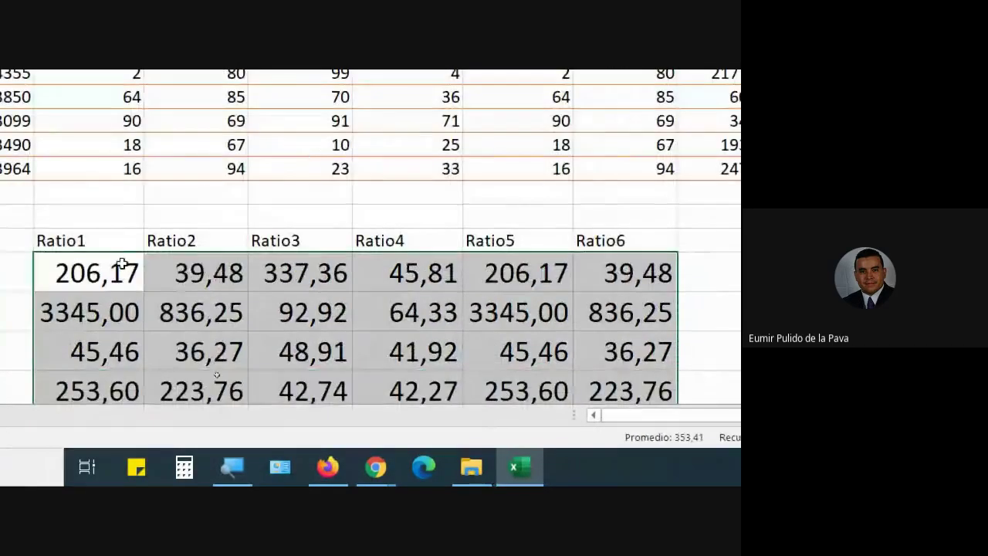
Verify the copied Ratio1 formula keeps $C2, then switch to the EJER2 sheet.
double_click(102, 277)
drag(142, 277, 59, 268)
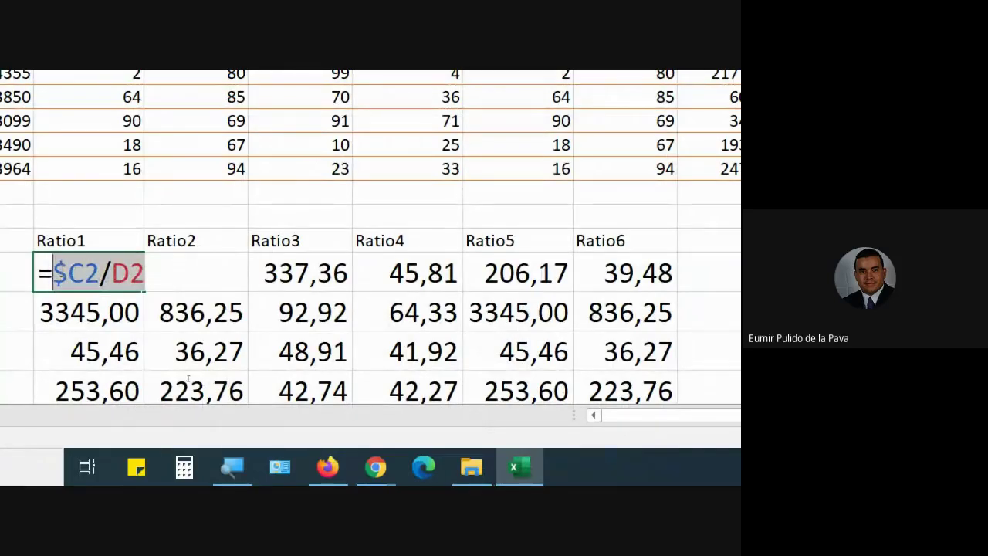
key(Escape)
key(Down)
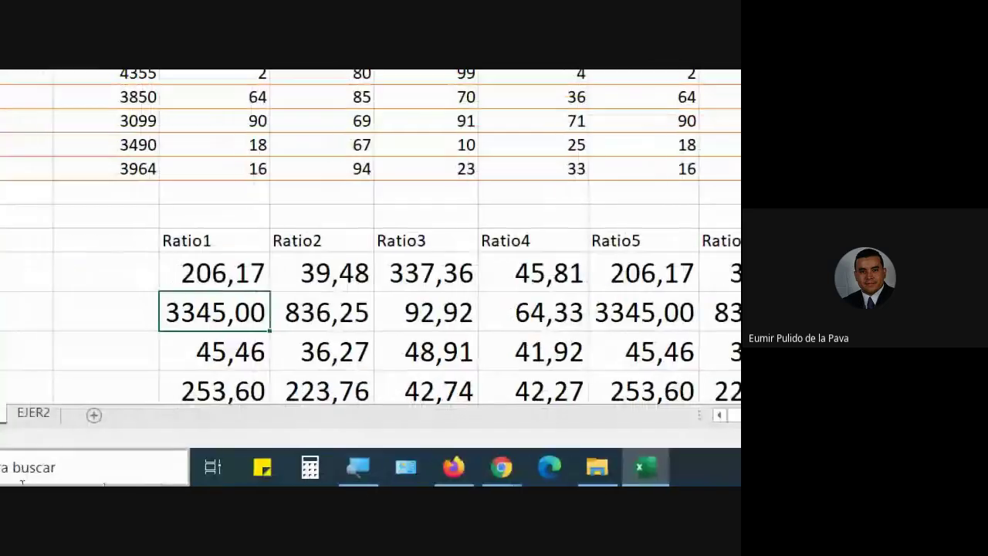
click(234, 419)
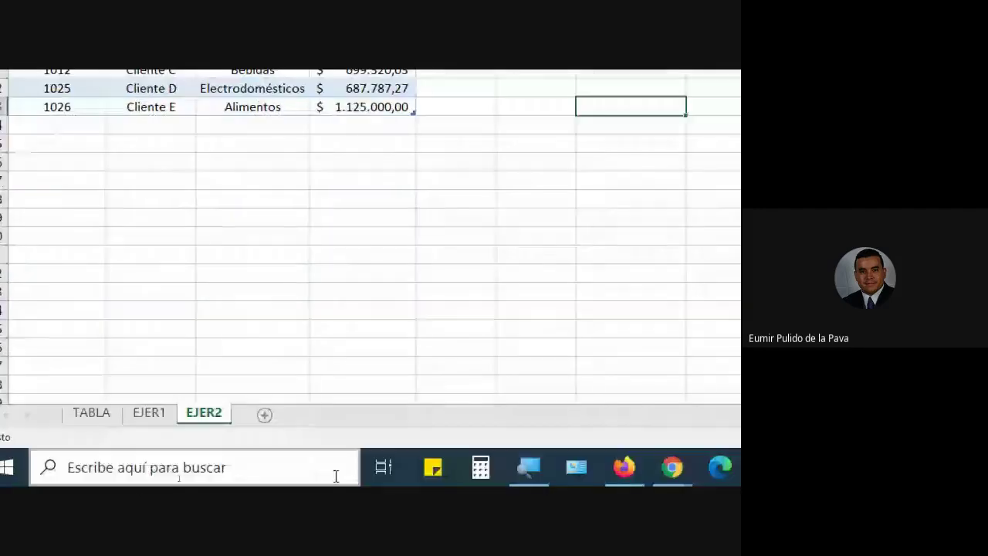
click(529, 479)
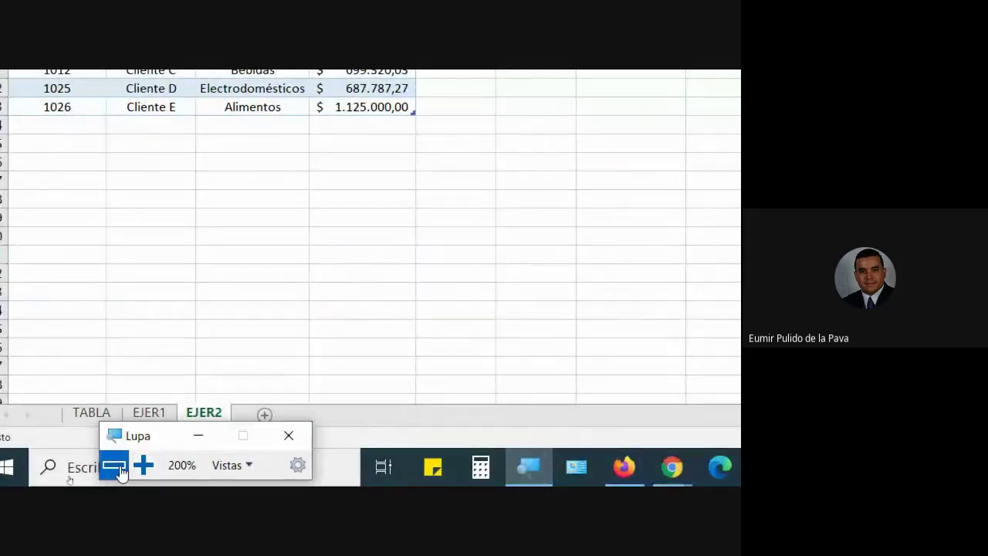
click(118, 467)
click(324, 296)
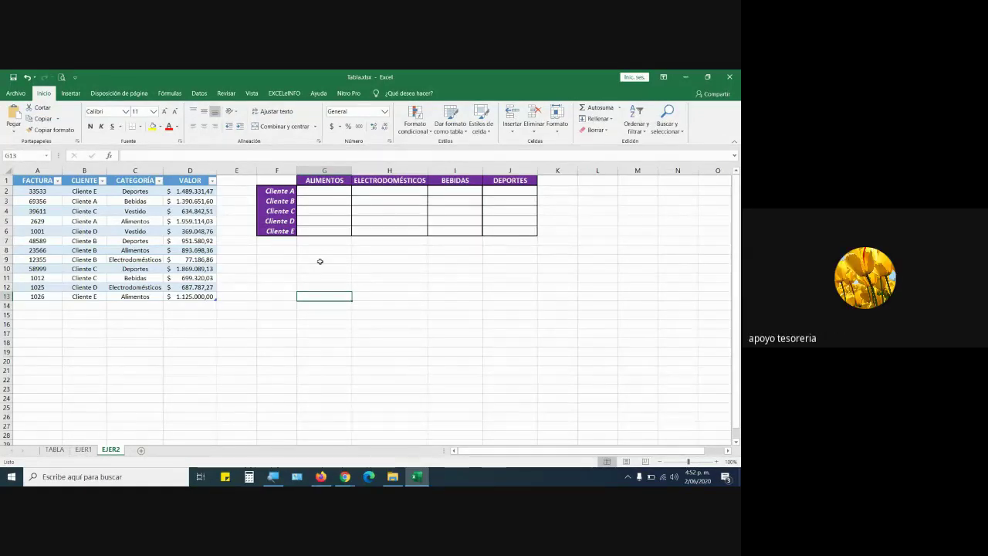
click(82, 450)
double_click(520, 196)
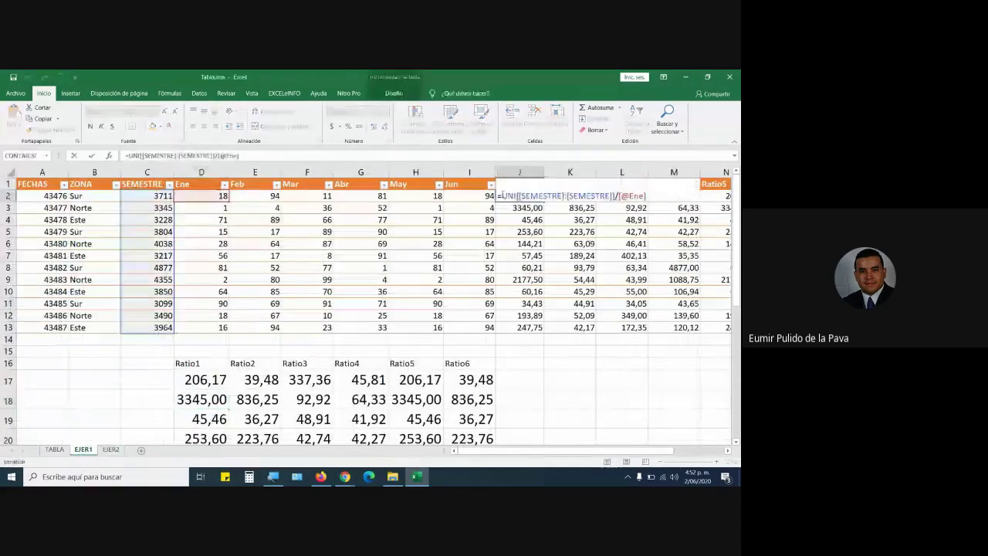
drag(498, 196, 647, 197)
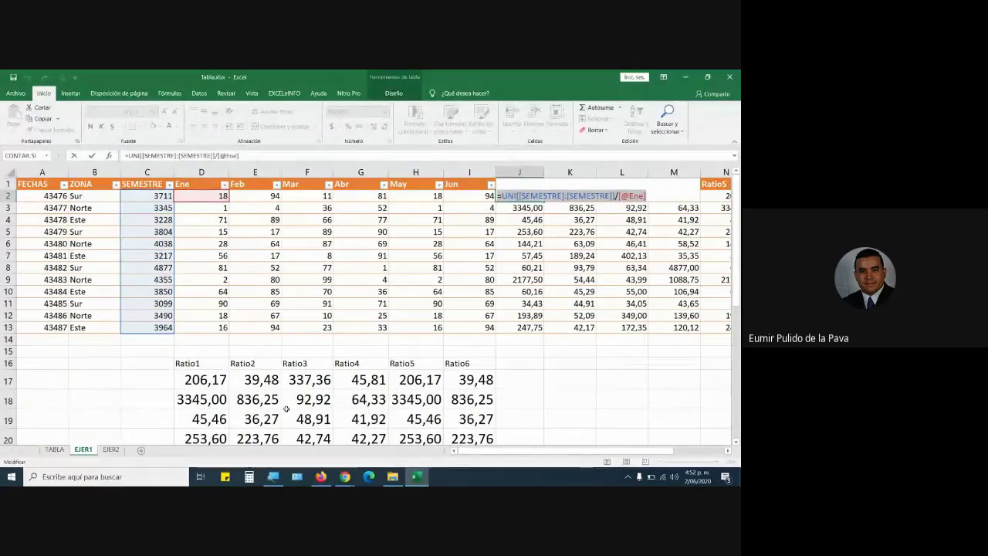
key(Return)
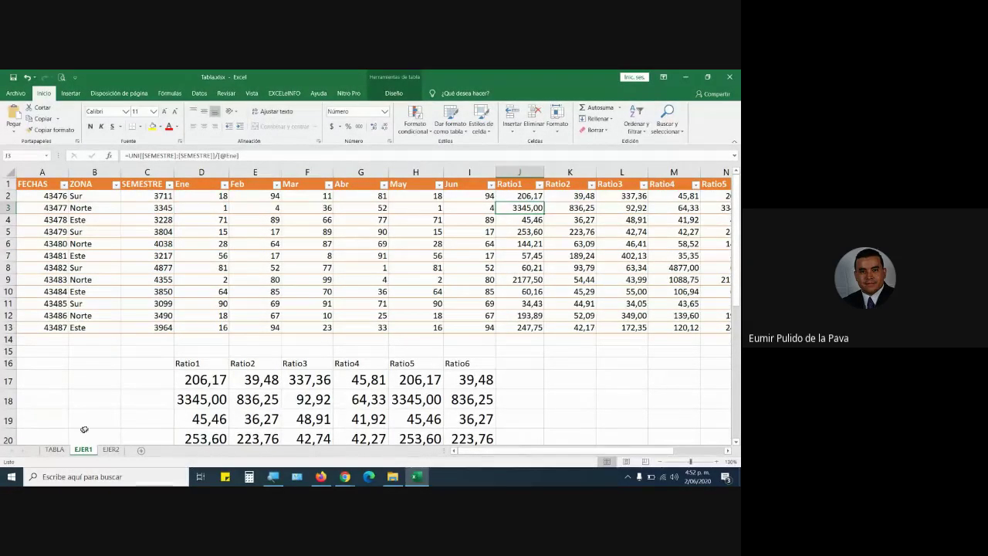
click(110, 450)
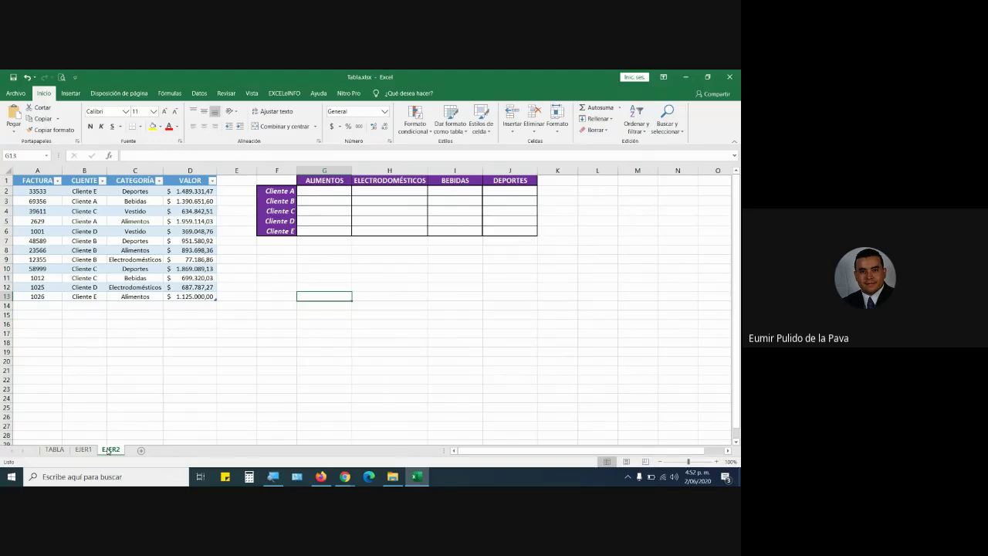
Point out client and category entries throughout the sales table.
click(81, 241)
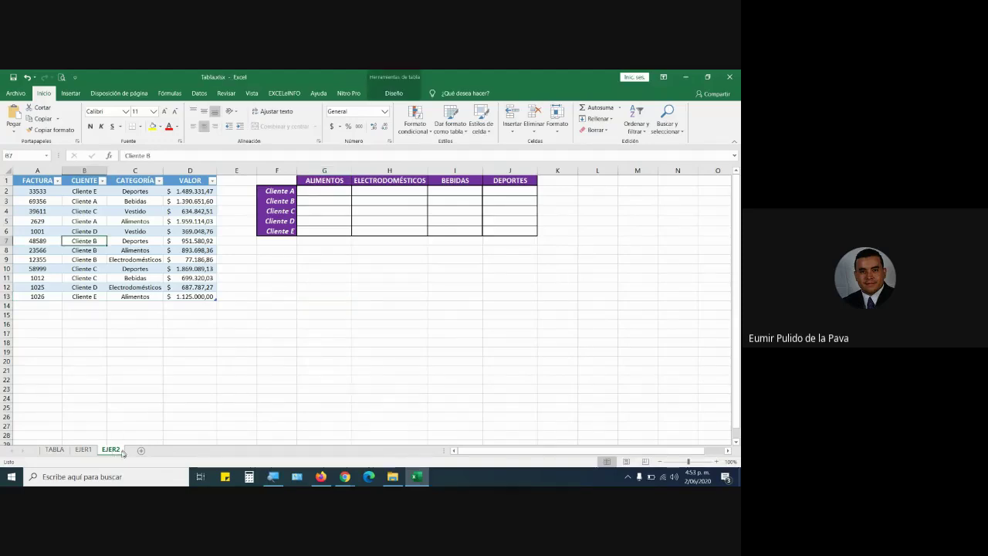
click(138, 252)
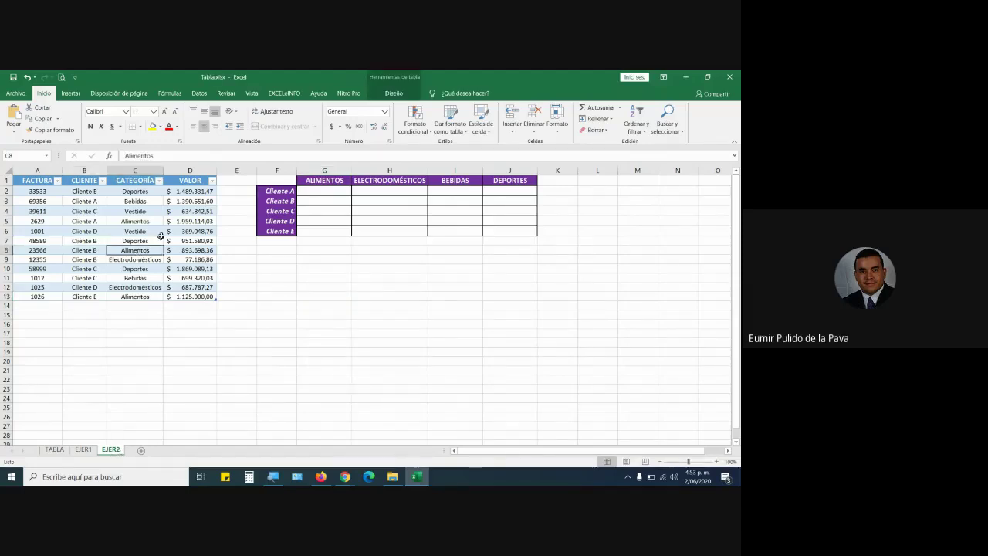
click(394, 92)
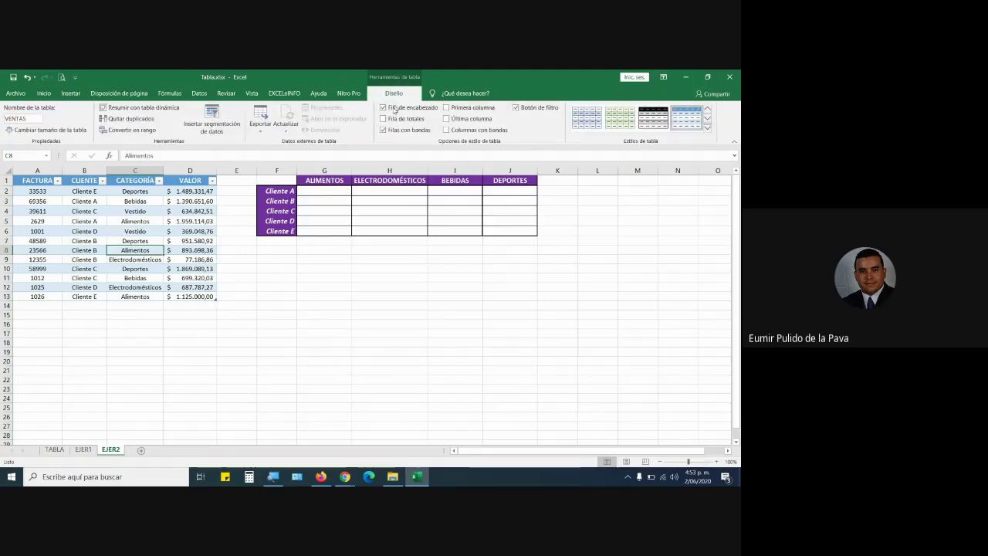
click(84, 221)
click(52, 269)
click(130, 288)
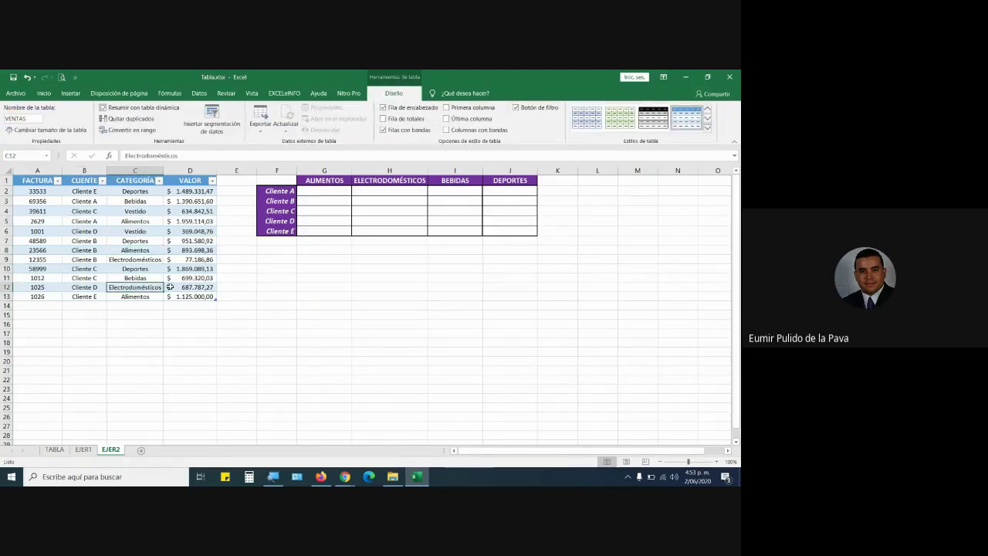
click(179, 230)
click(147, 201)
click(68, 211)
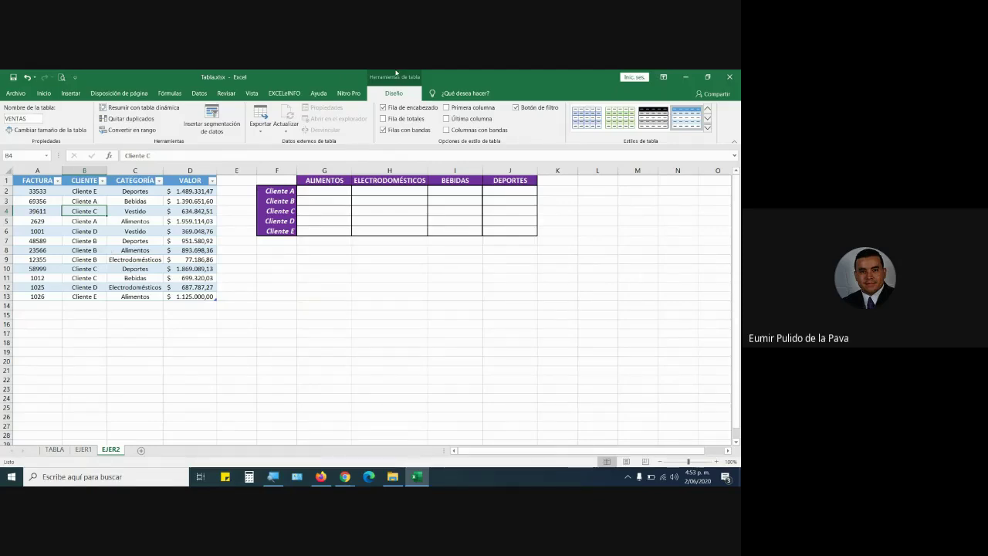
Highlight the empty client-by-category grid, then show the Design settings naming the table VENTAS.
click(389, 222)
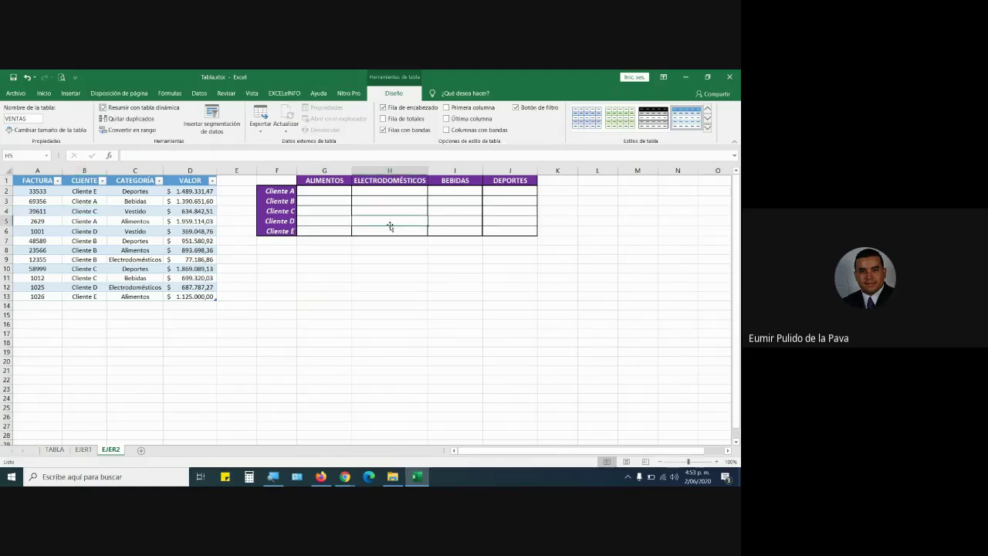
click(509, 199)
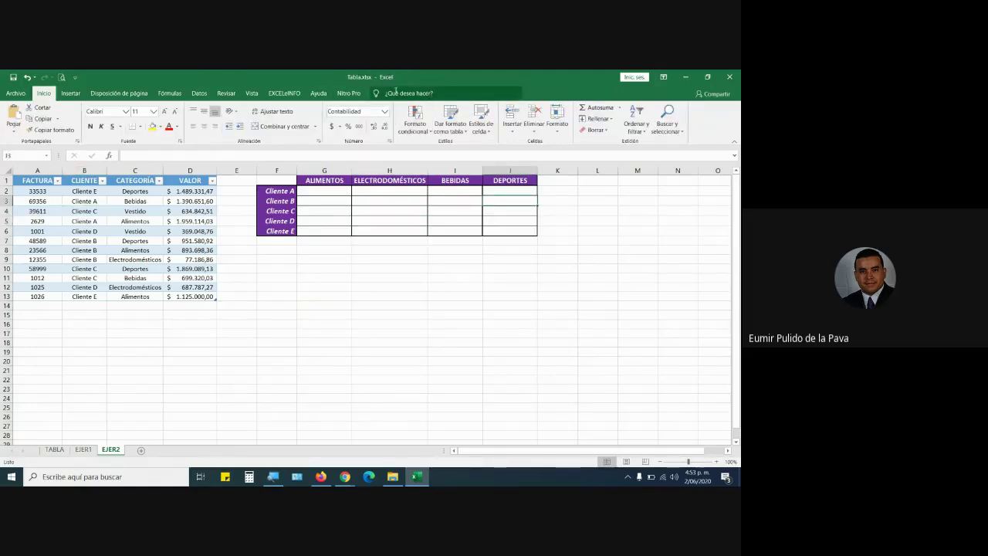
drag(276, 180, 507, 227)
click(368, 211)
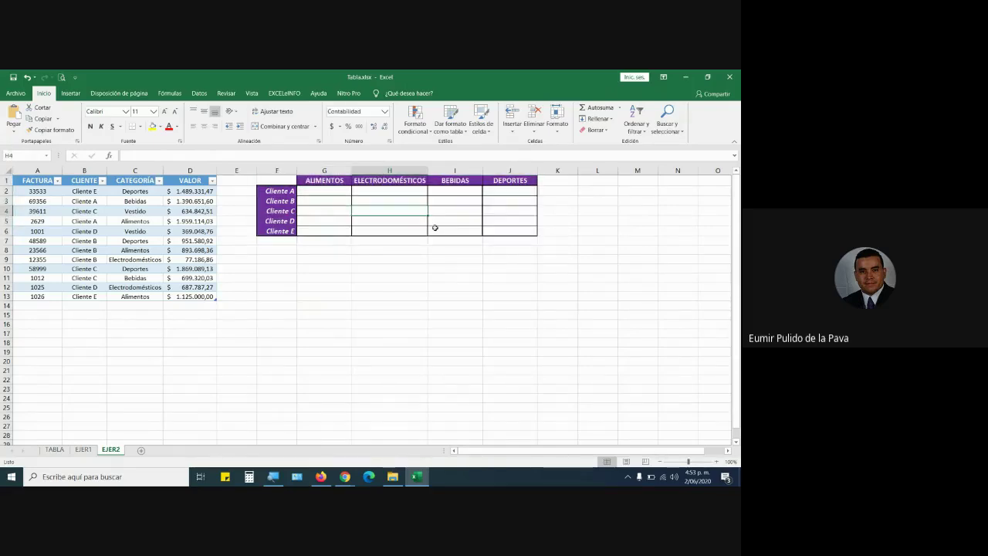
click(131, 221)
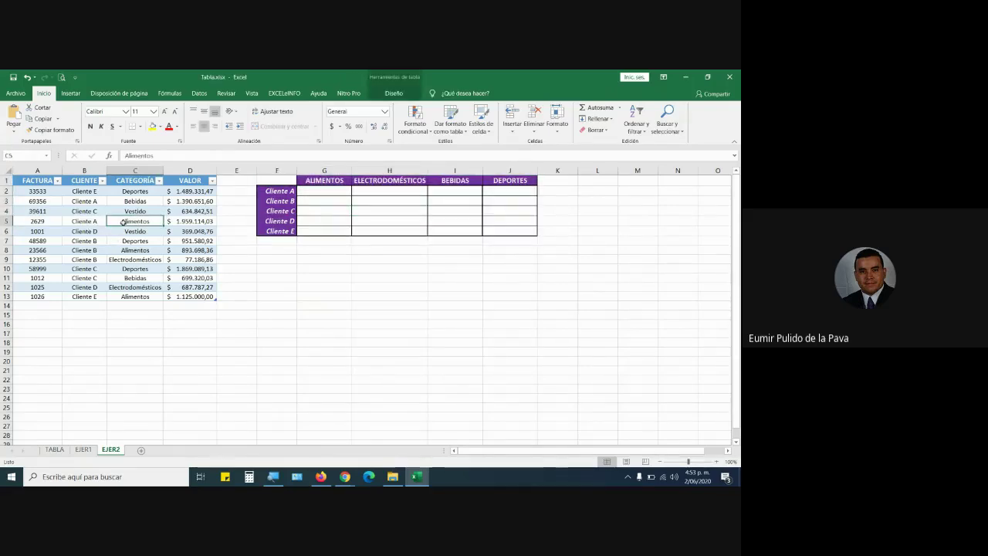
click(400, 80)
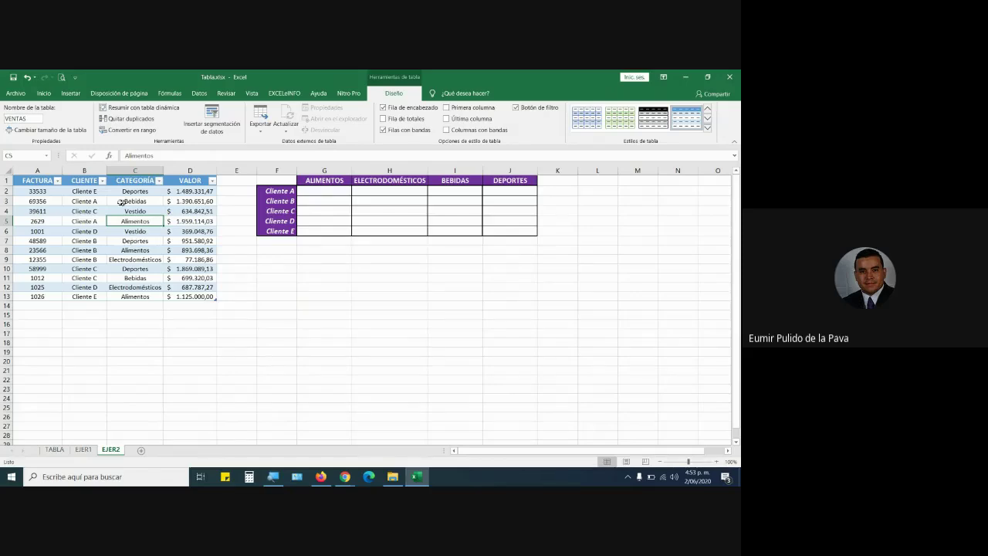
Highlight the table name VENTAS and result cells G2:J6, then zoom the sheet to 130%.
double_click(30, 118)
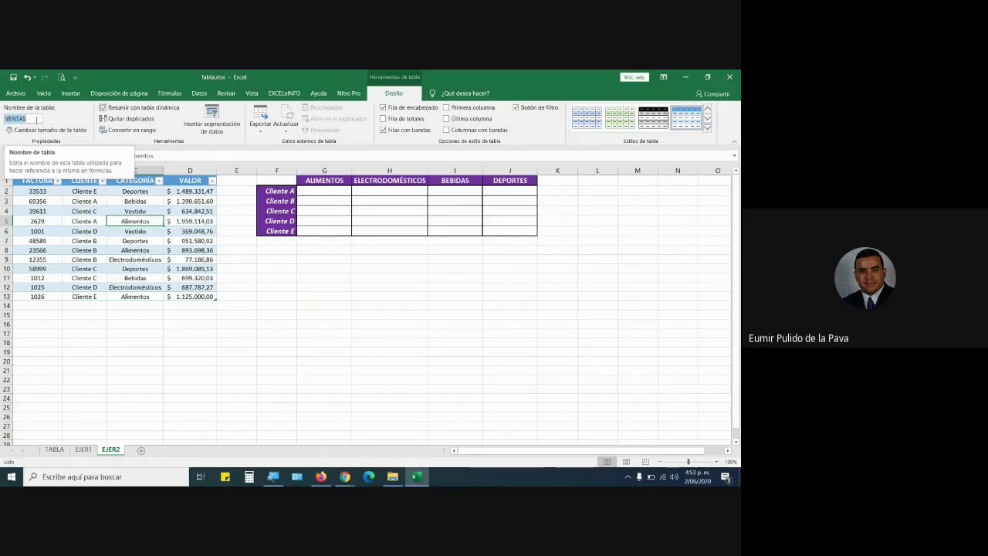
click(109, 232)
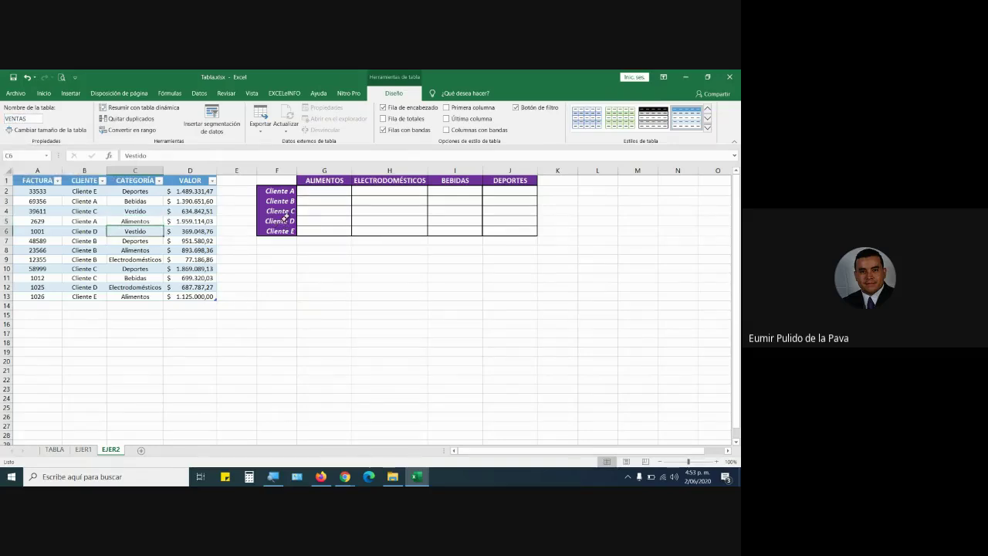
drag(311, 183, 521, 232)
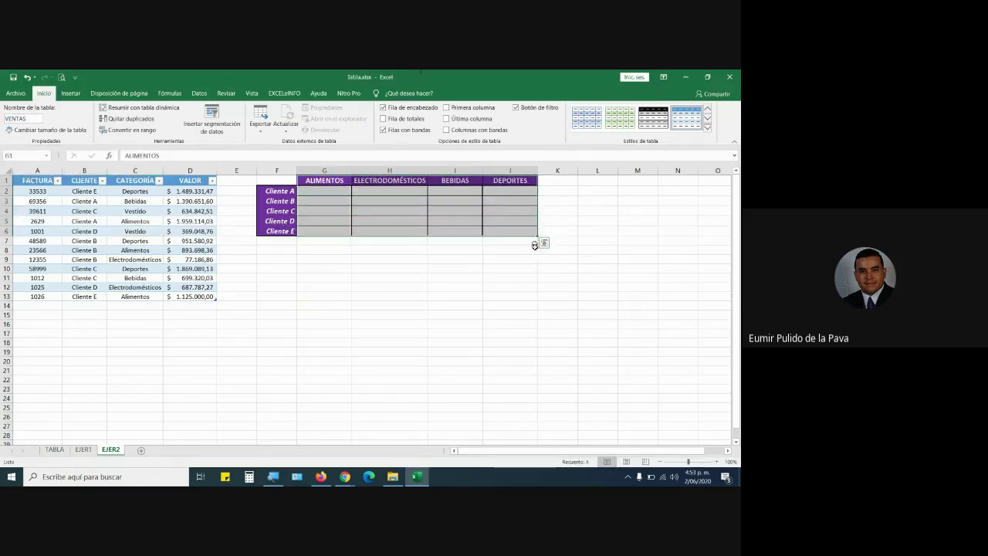
click(539, 270)
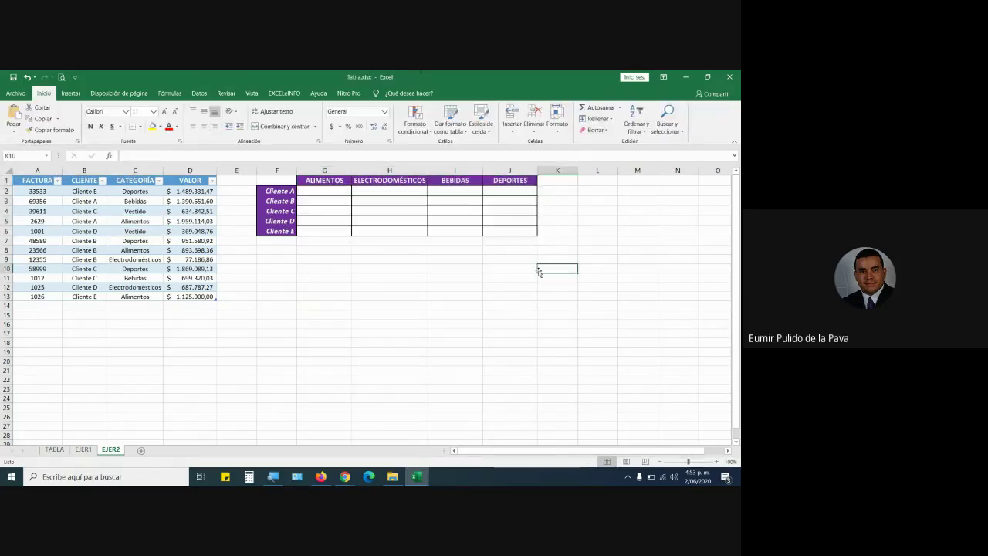
click(716, 461)
click(717, 461)
click(718, 462)
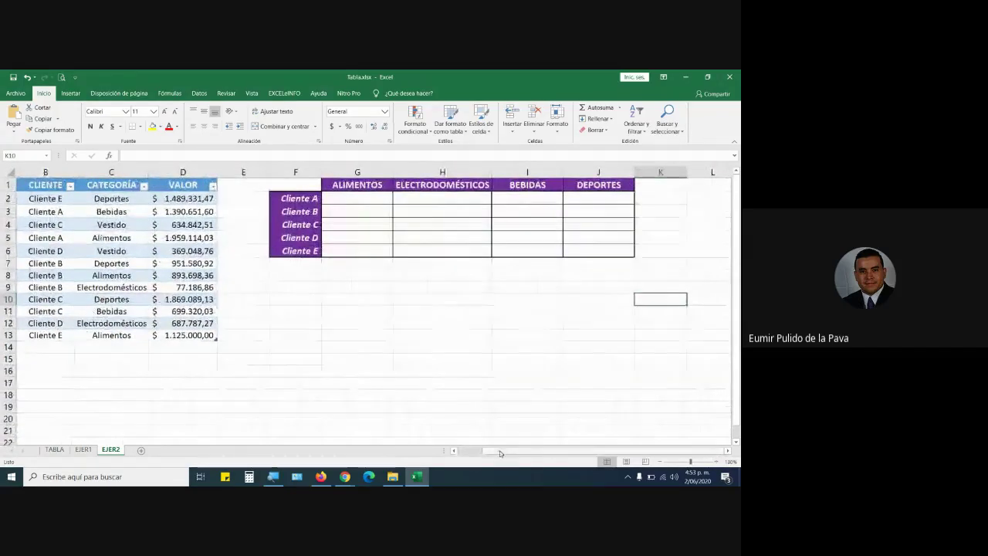
drag(498, 453, 474, 453)
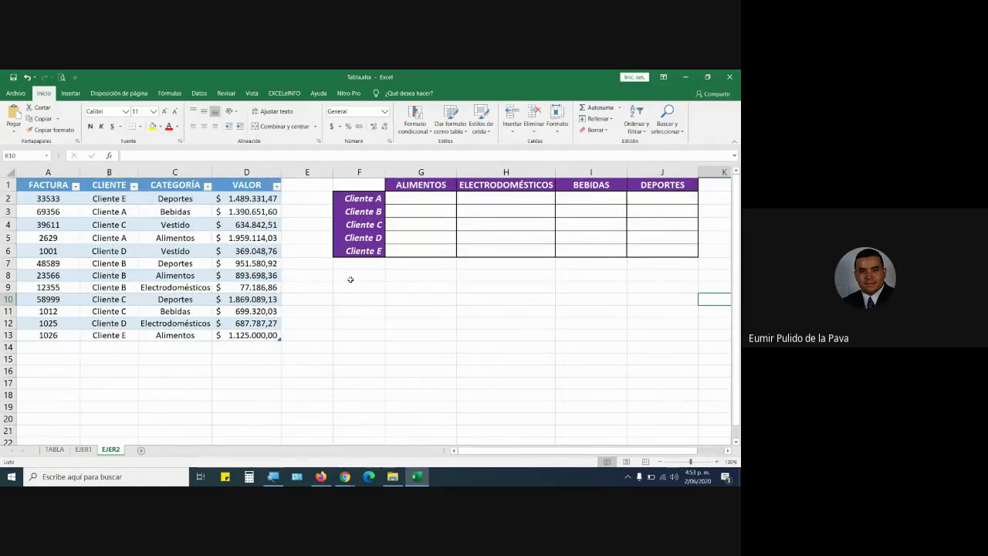
Go over the ALIMENTOS, ELECTRODOMÉSTICOS, BEBIDAS and DEPORTES columns, cells G2–I2 and the sales table.
click(423, 172)
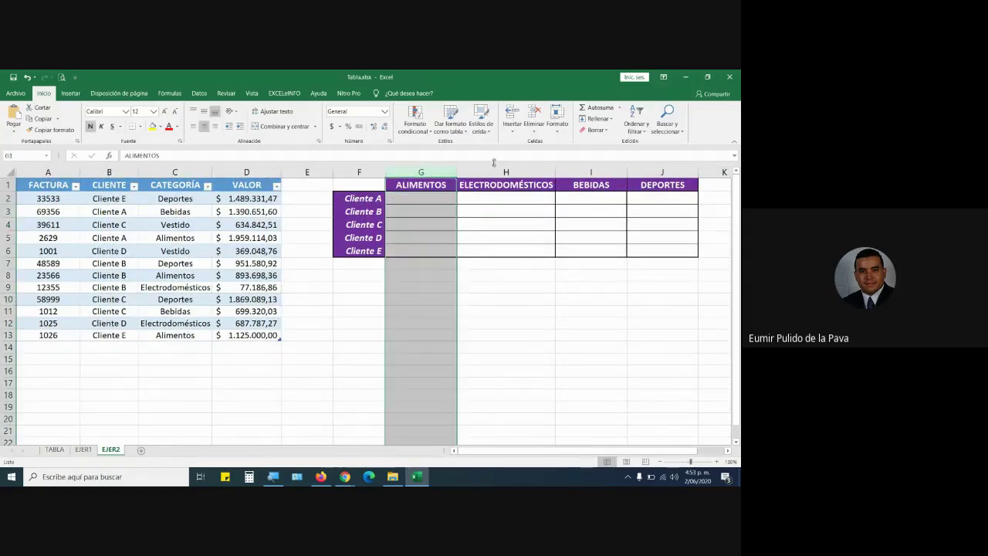
click(506, 171)
click(590, 171)
click(662, 172)
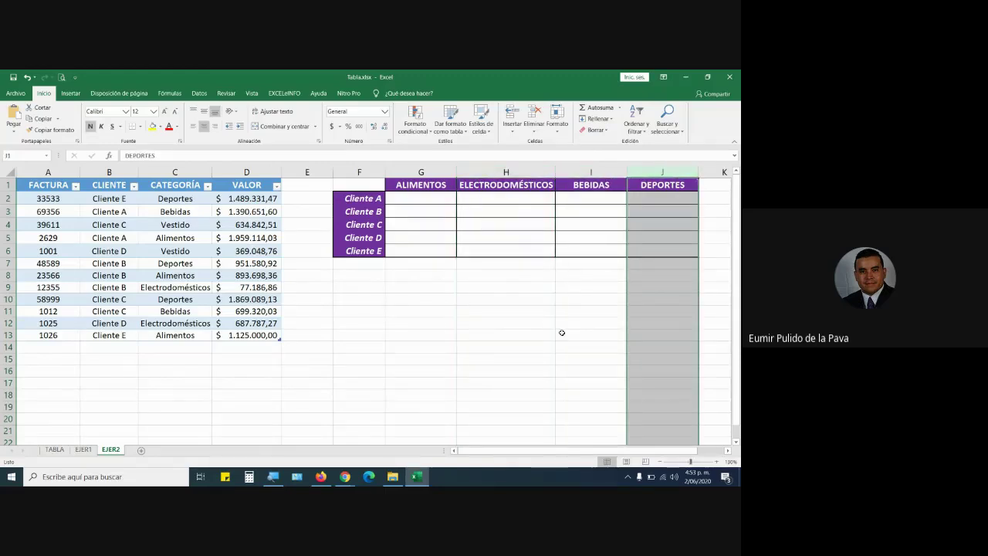
click(414, 201)
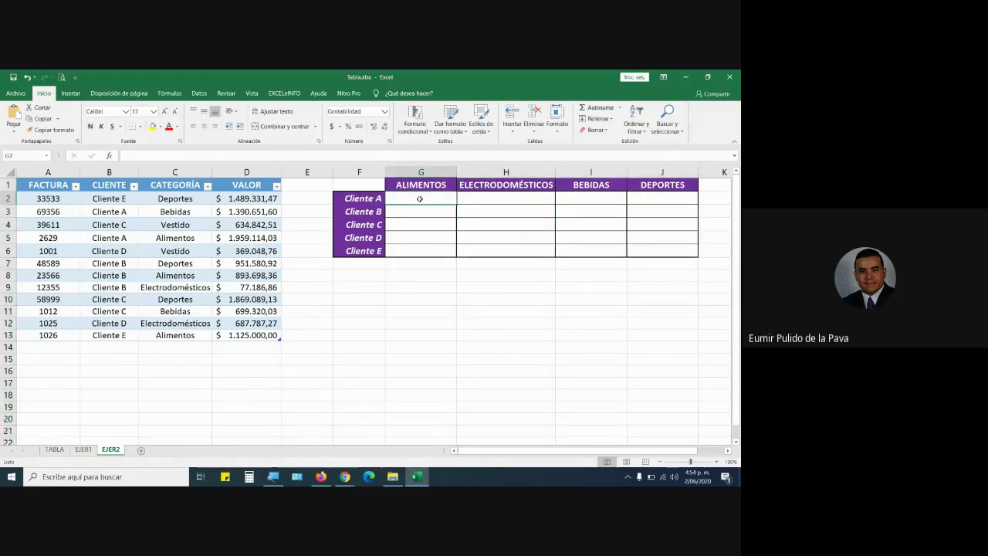
click(473, 196)
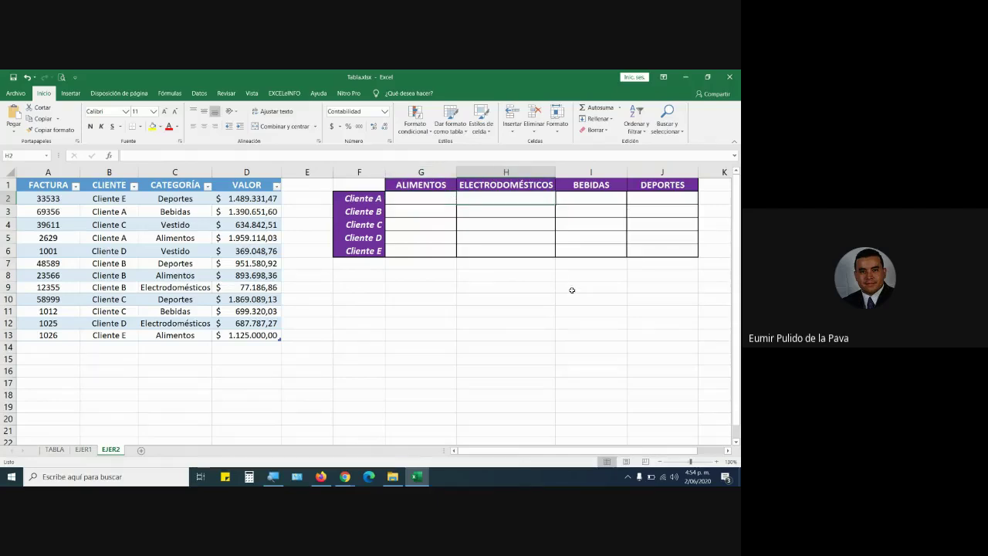
click(578, 198)
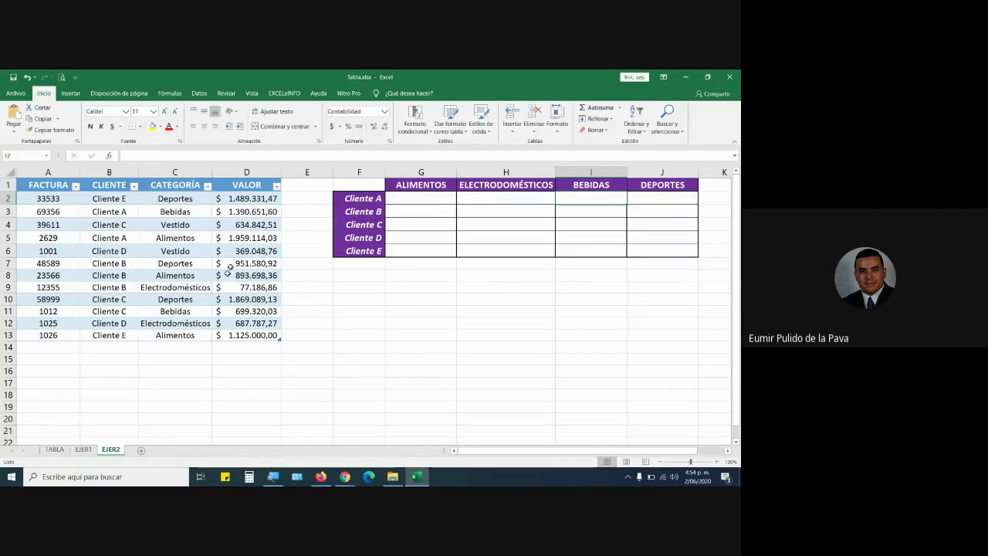
drag(48, 186, 242, 335)
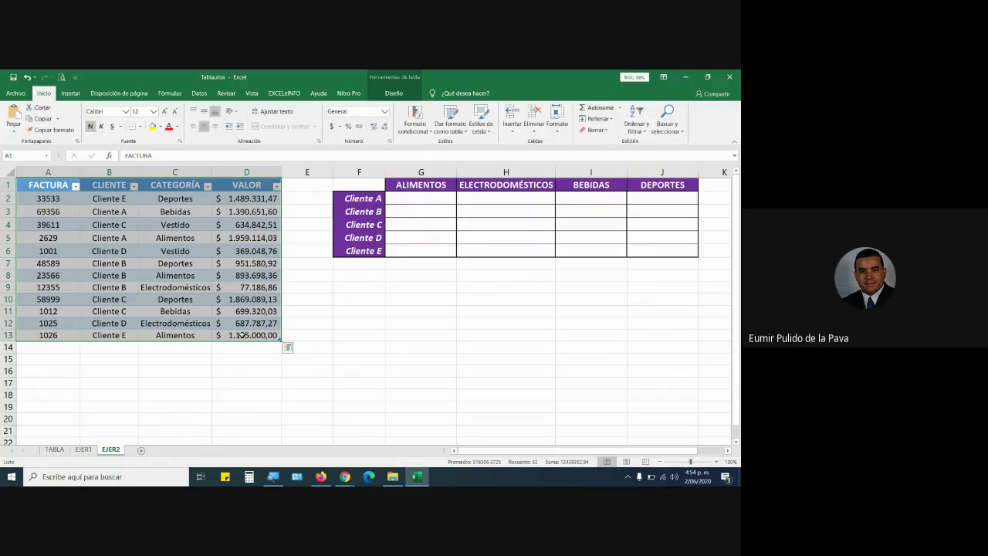
click(206, 275)
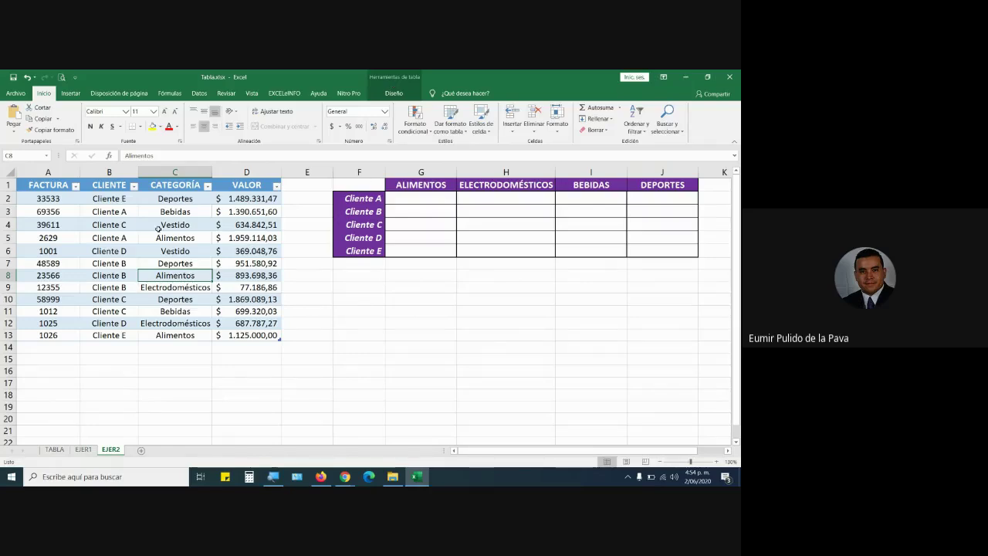
click(136, 249)
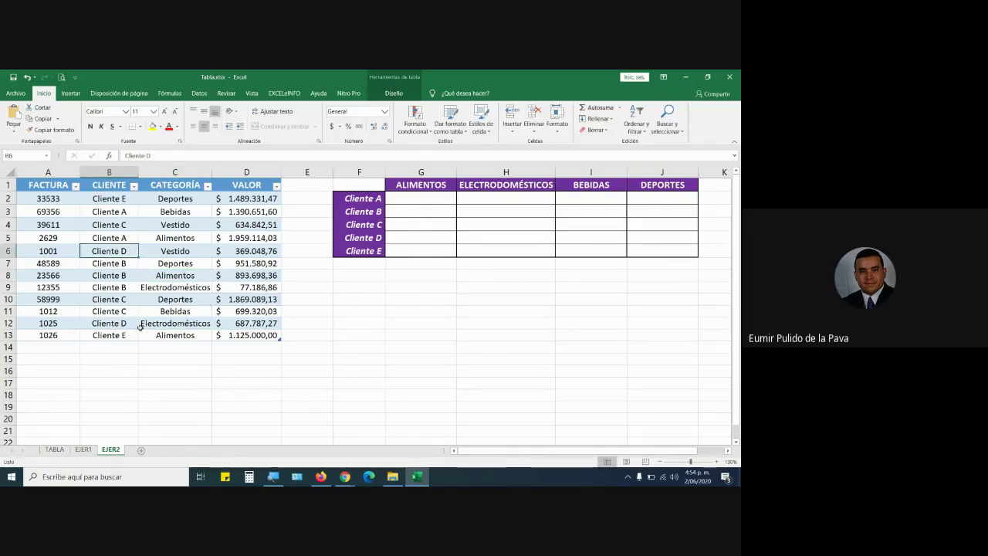
click(418, 197)
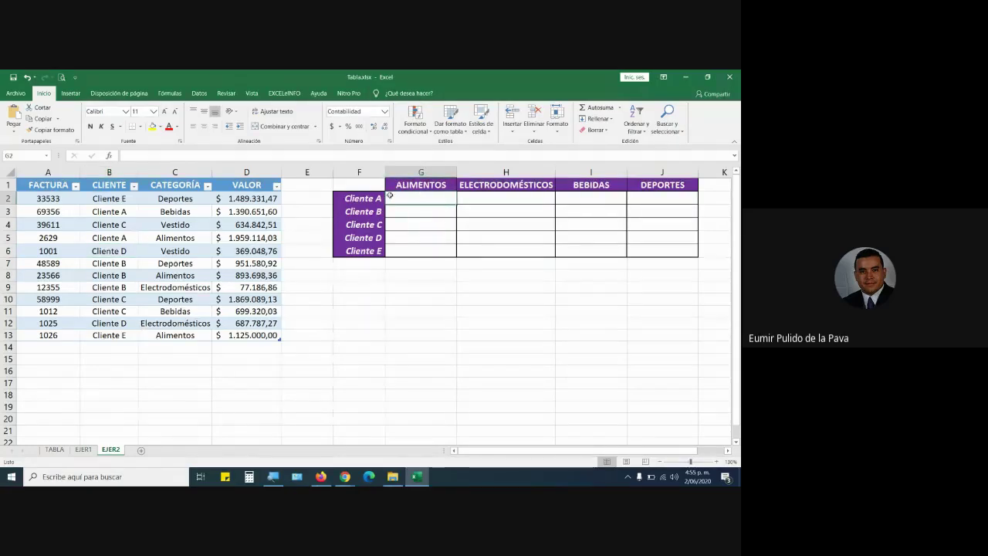
drag(109, 212, 253, 212)
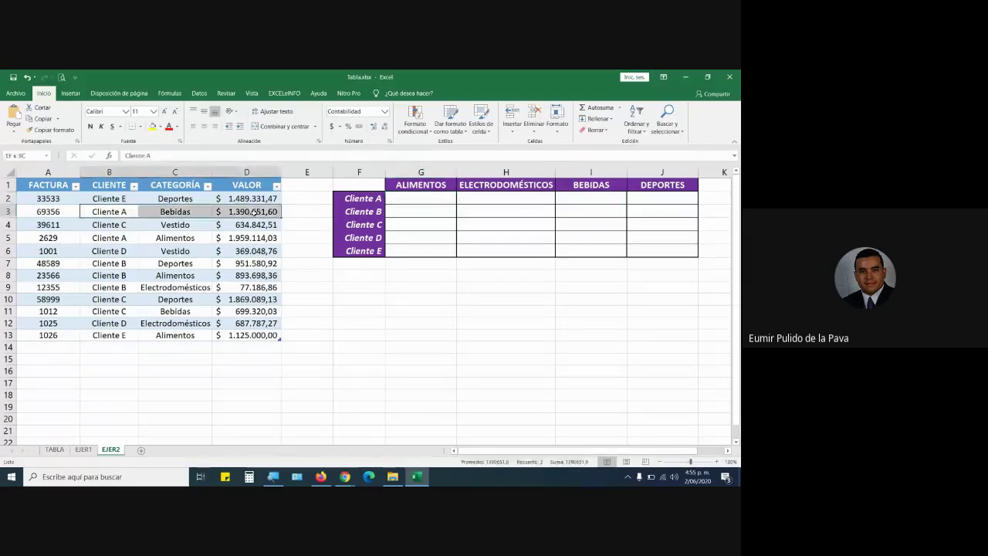
drag(136, 237, 247, 238)
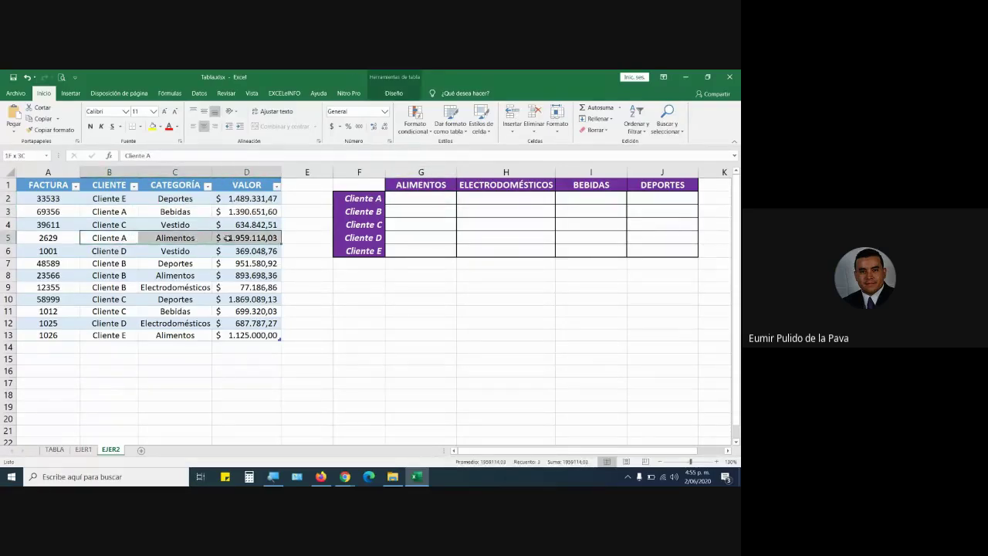
click(136, 213)
drag(136, 215, 231, 226)
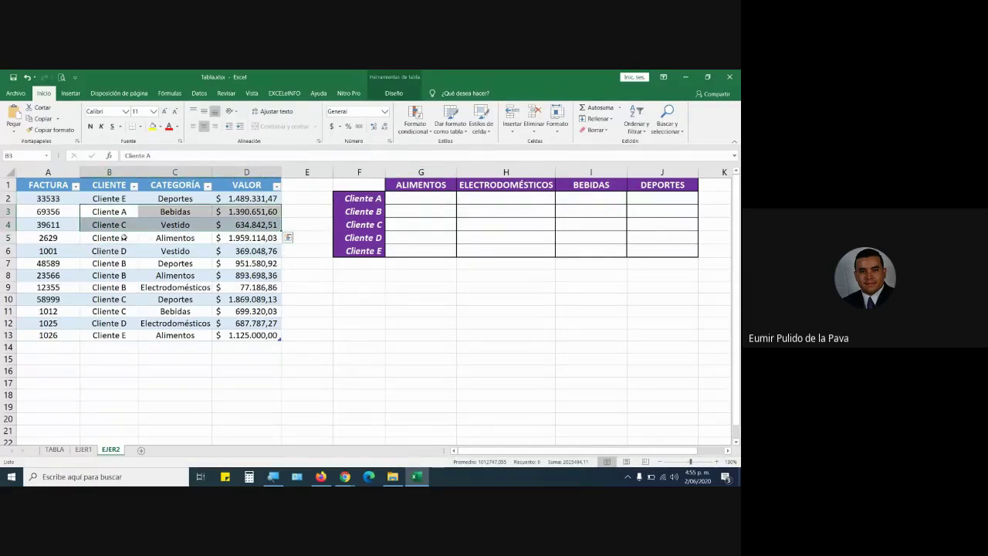
drag(121, 214, 247, 213)
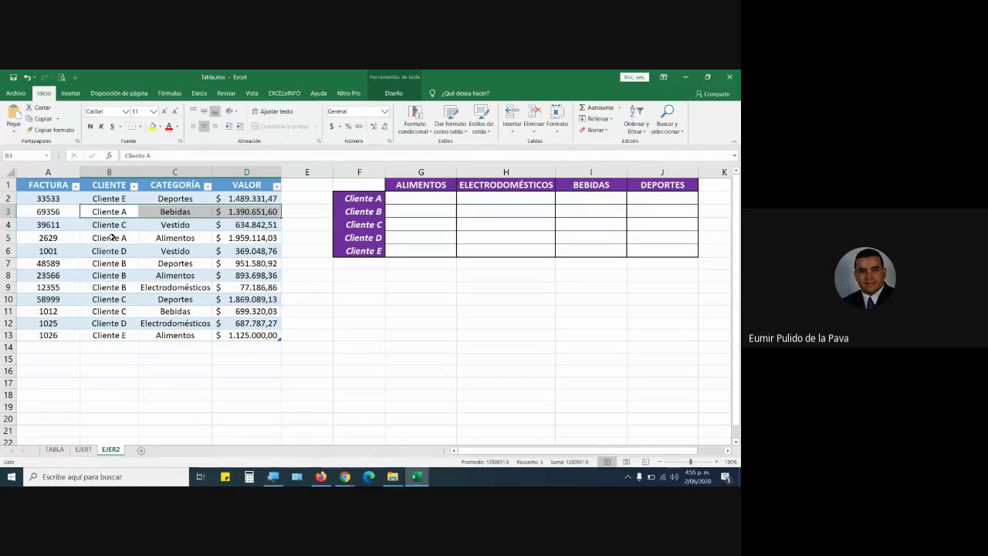
ctrl+drag(112, 237, 240, 239)
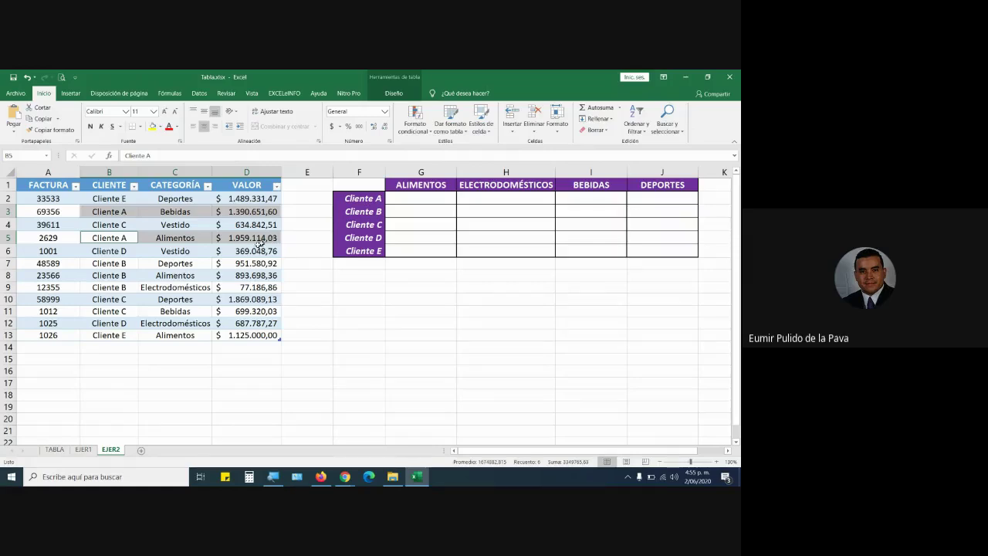
Add row 14 to VENTAS: invoice 25899, Cliente a, Alimentos, $ 1.000.000,00.
click(75, 347)
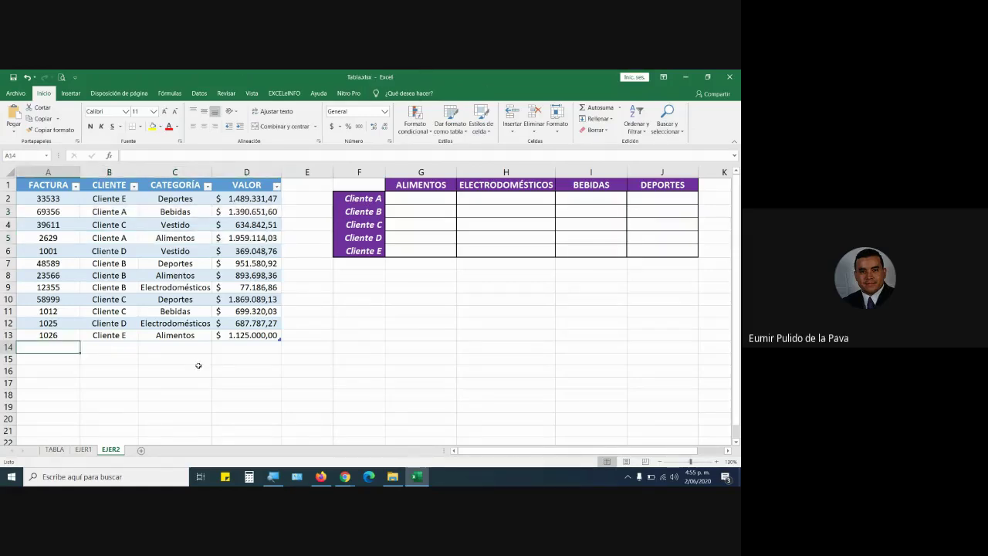
text(25899)
key(Tab)
text(c)
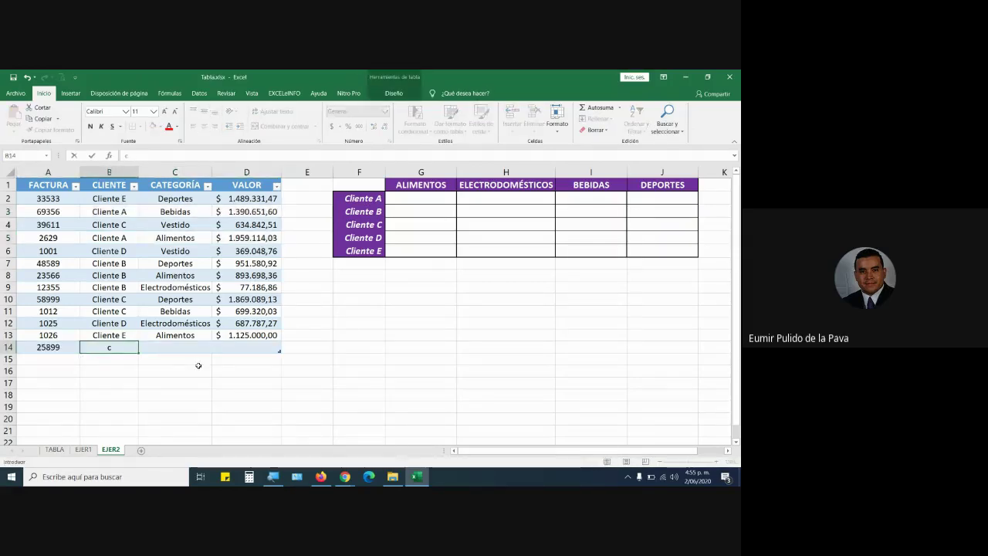
text(LIENTE a)
key(Tab)
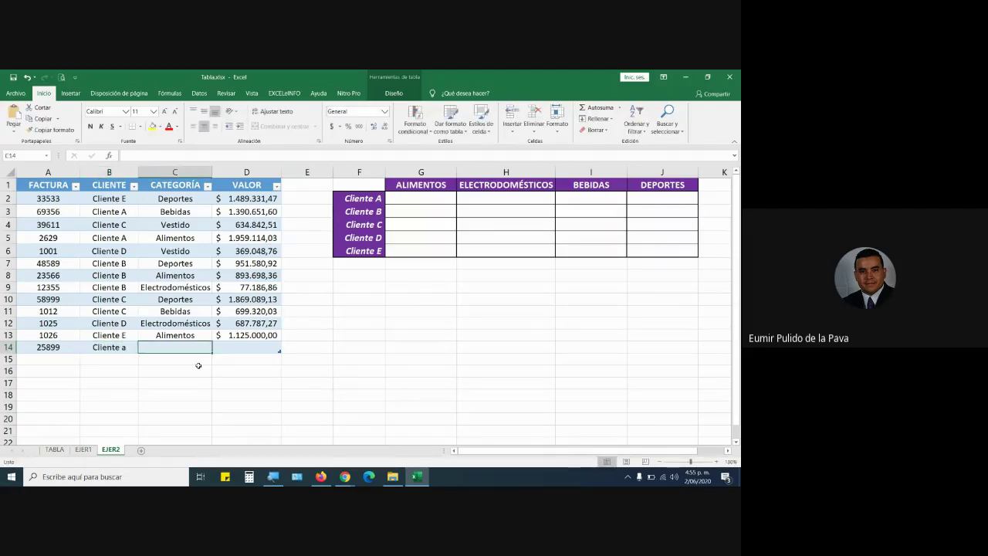
text(a)
key(Tab)
text(1000)
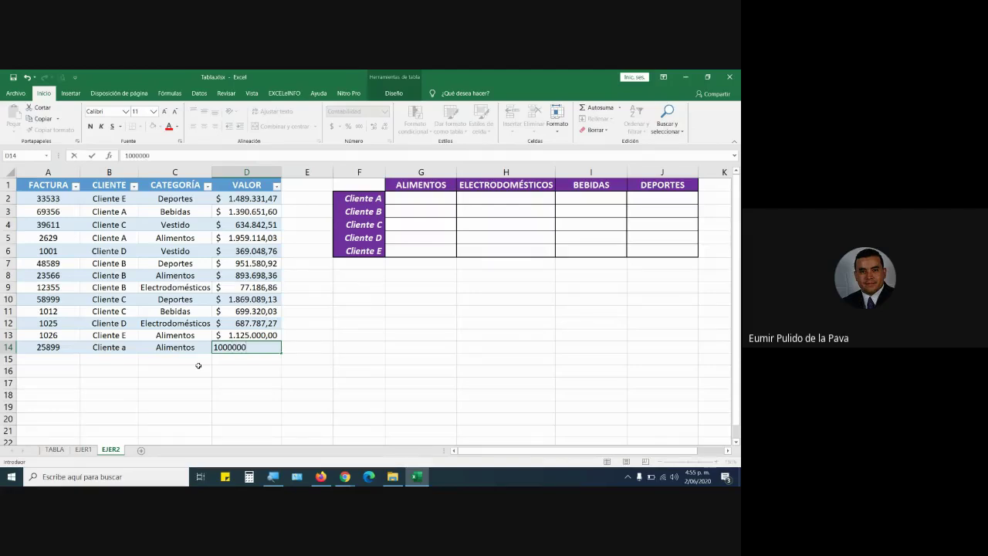
key(Return)
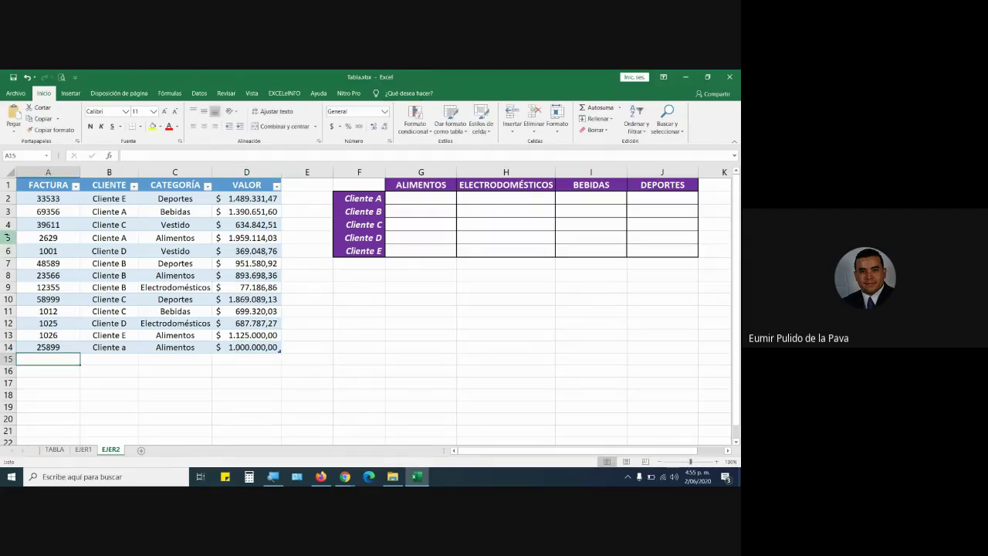
drag(30, 238, 255, 240)
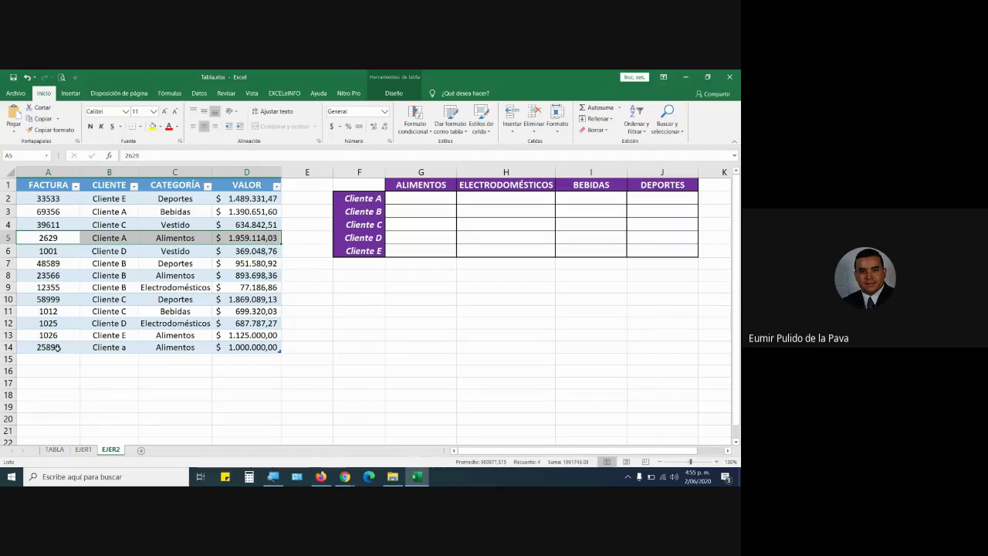
drag(48, 347, 249, 349)
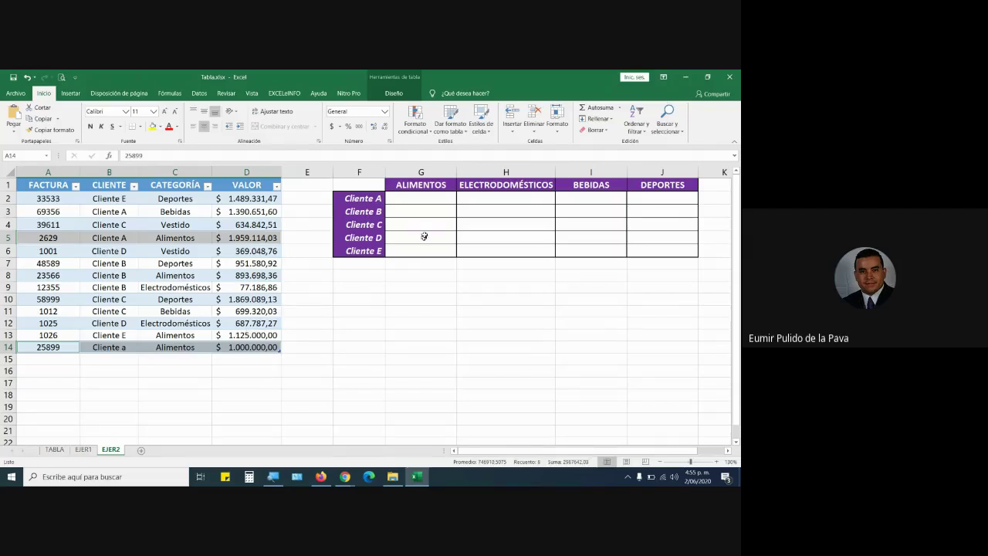
click(429, 198)
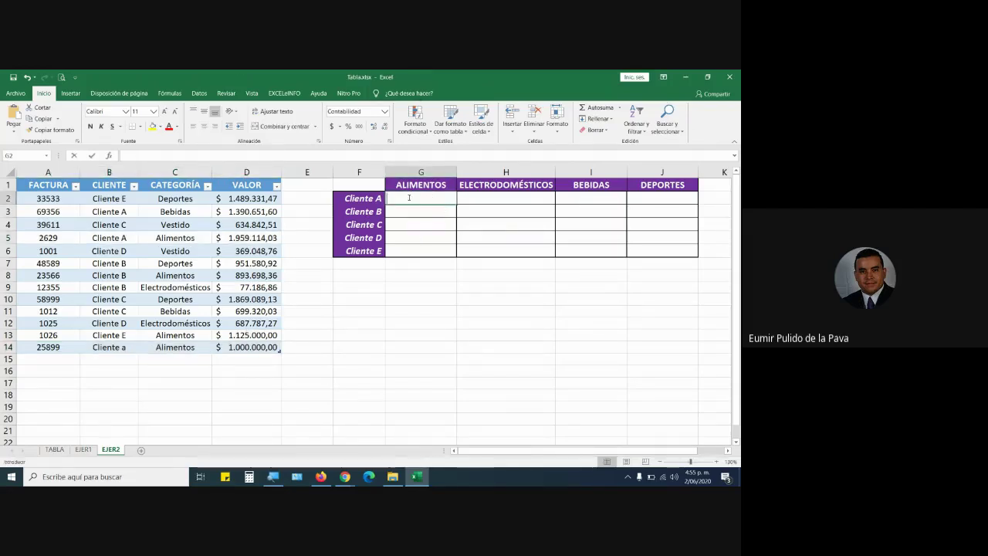
double_click(410, 199)
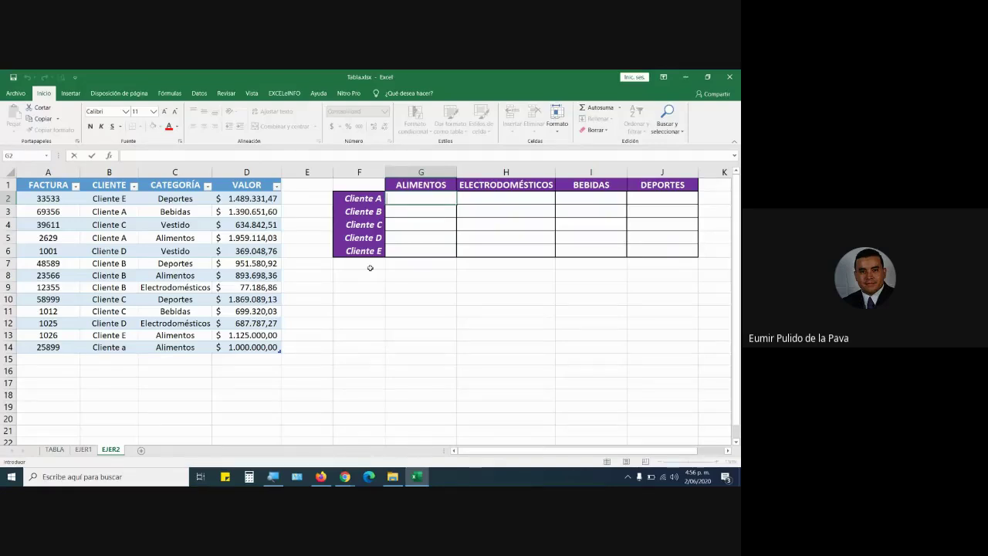
click(66, 363)
drag(58, 468, 59, 347)
scroll(278, 314, up, 10)
scroll(278, 314, up, 13)
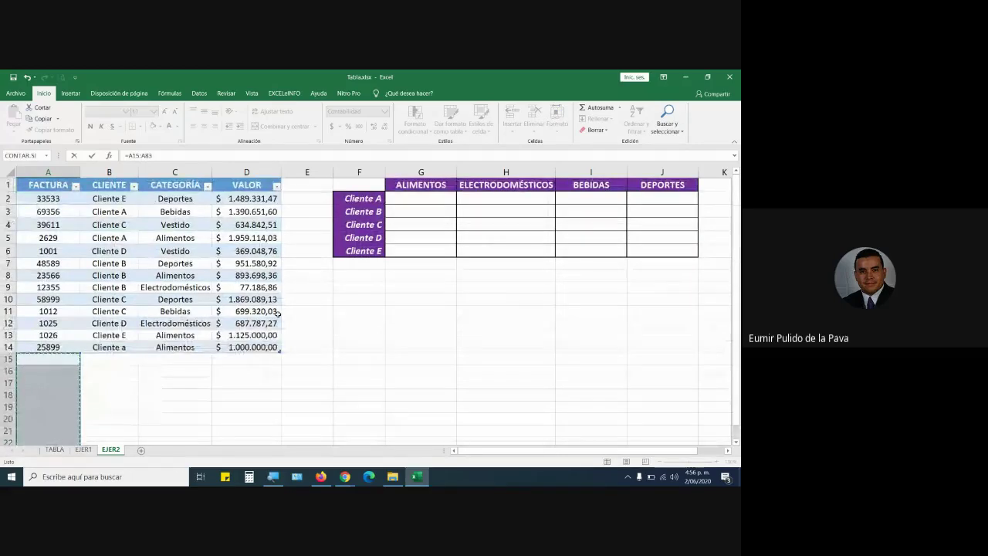
click(156, 263)
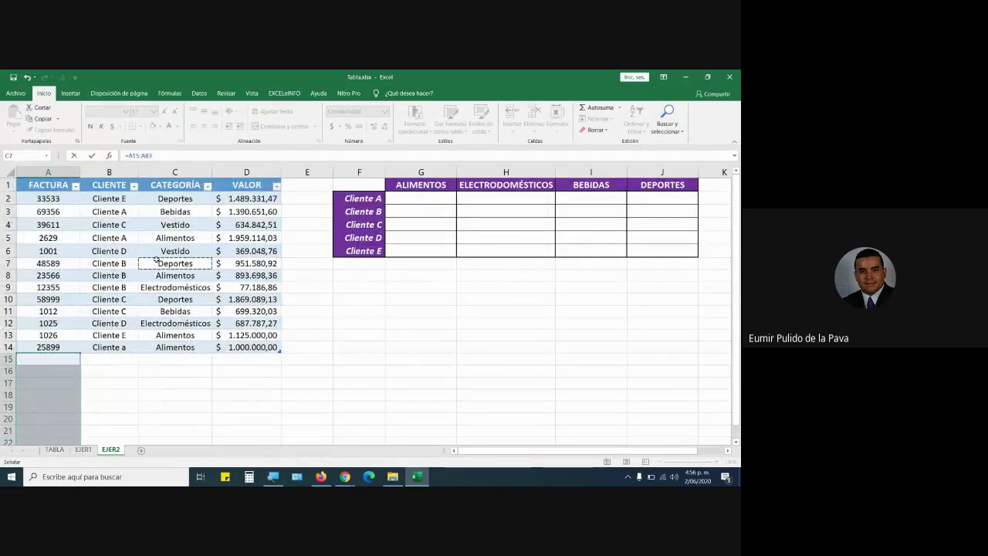
key(Escape)
click(404, 198)
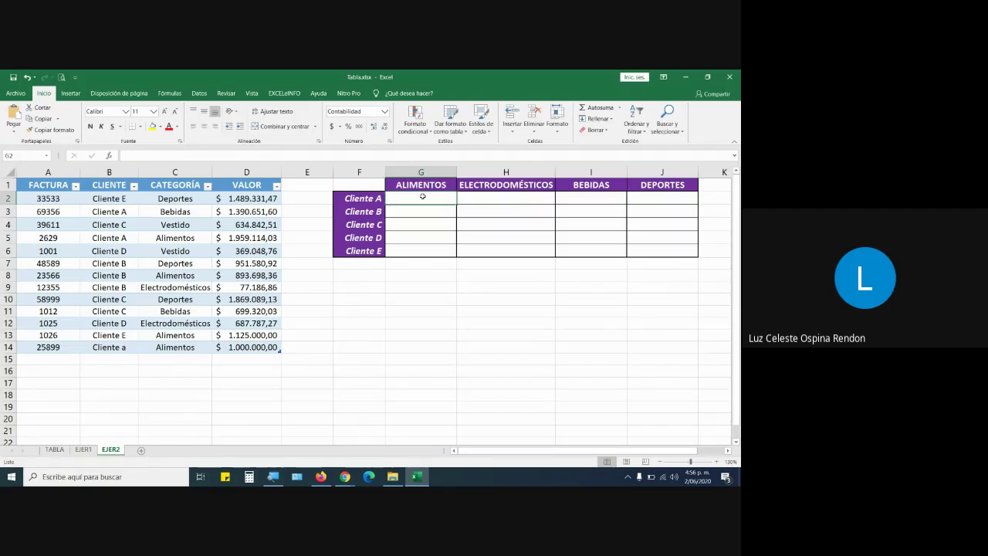
click(320, 476)
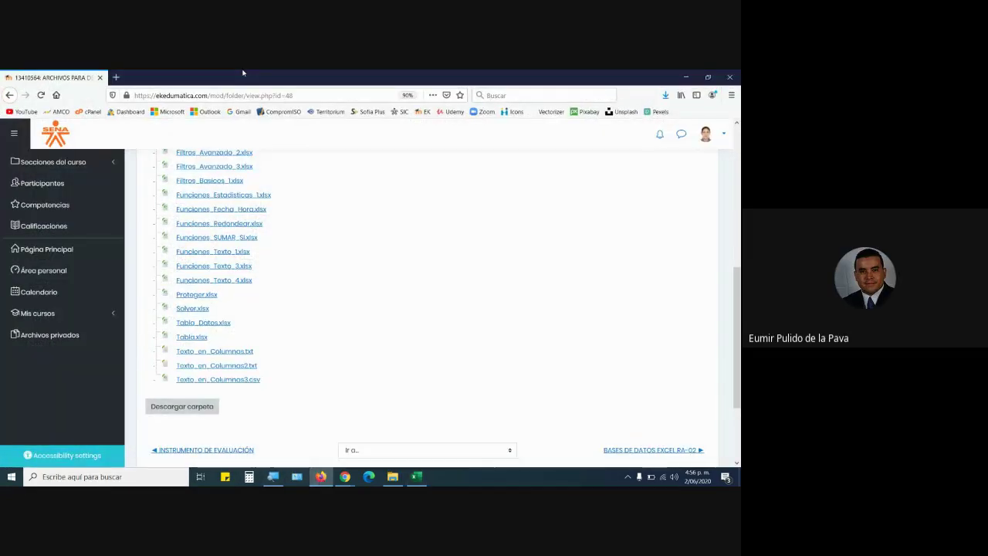
scroll(325, 258, up, 5)
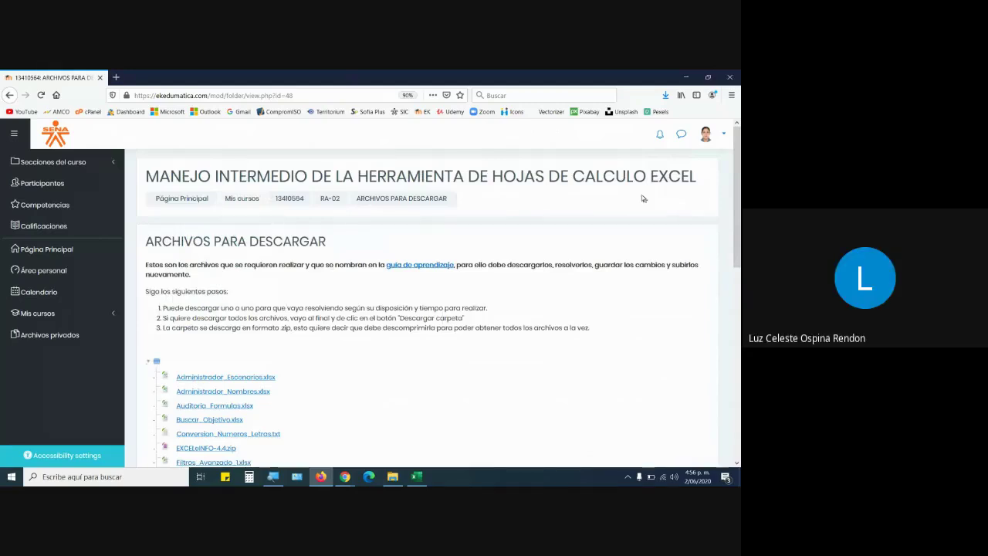
click(9, 96)
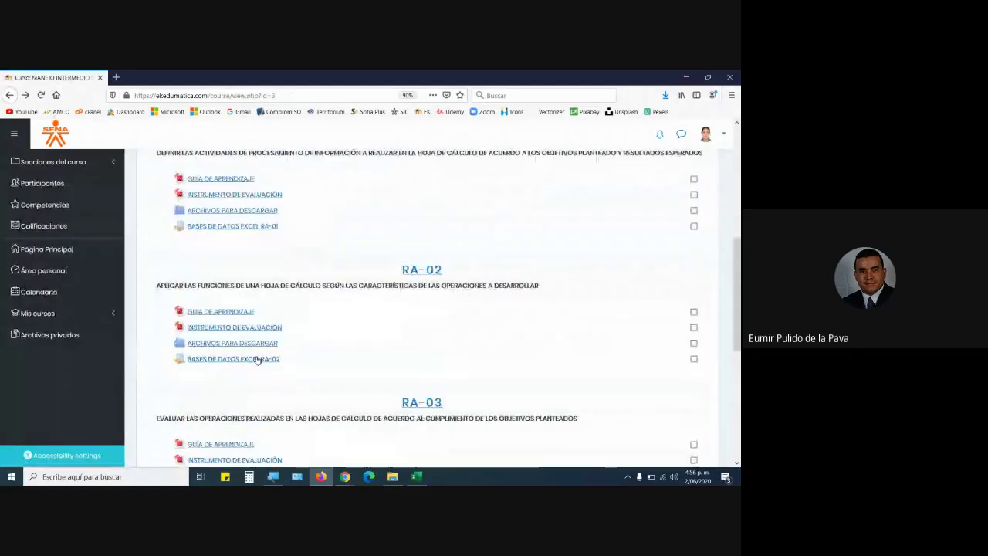
click(219, 343)
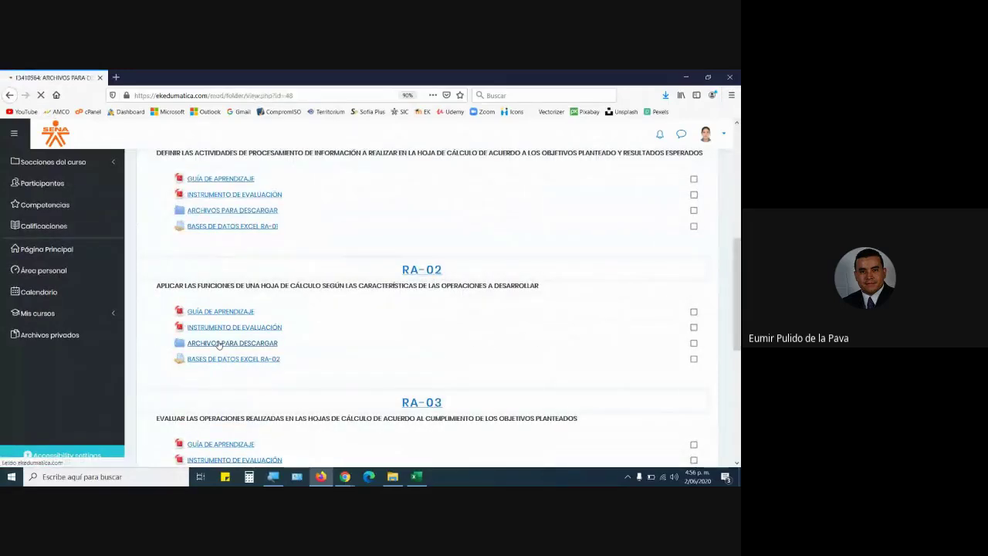
scroll(205, 415, down, 2)
scroll(206, 415, down, 3)
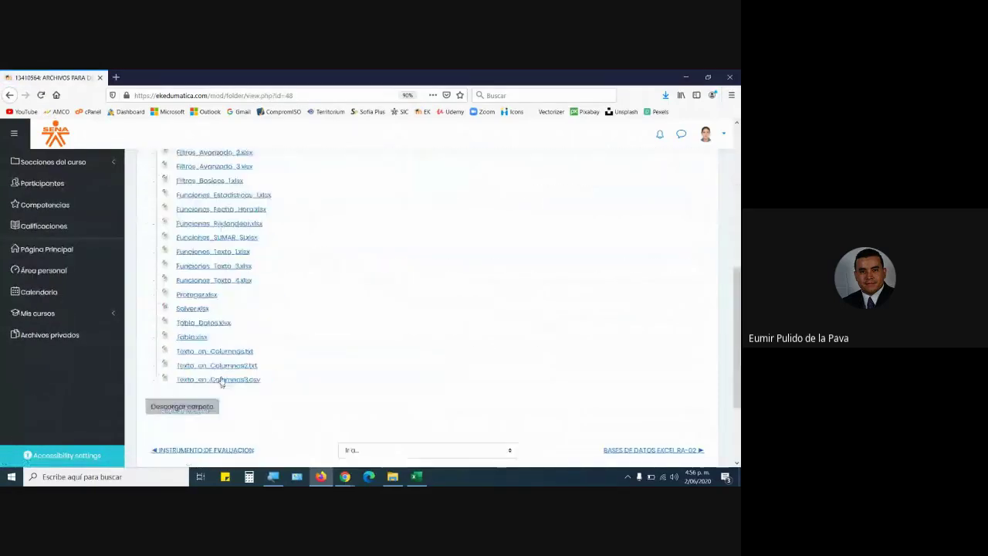
click(412, 476)
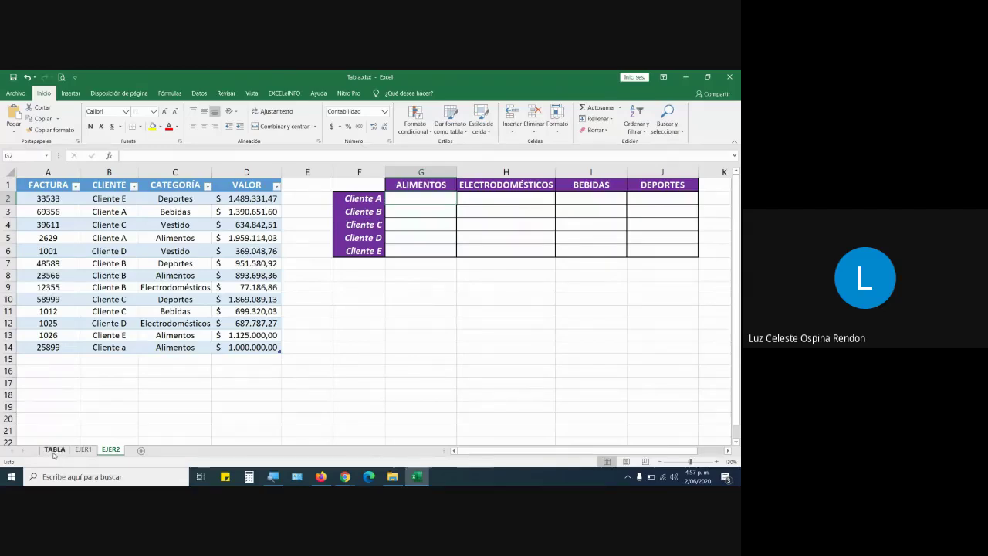
Magnify the whole screen and return to the browser's RA-02 course download folder.
click(268, 478)
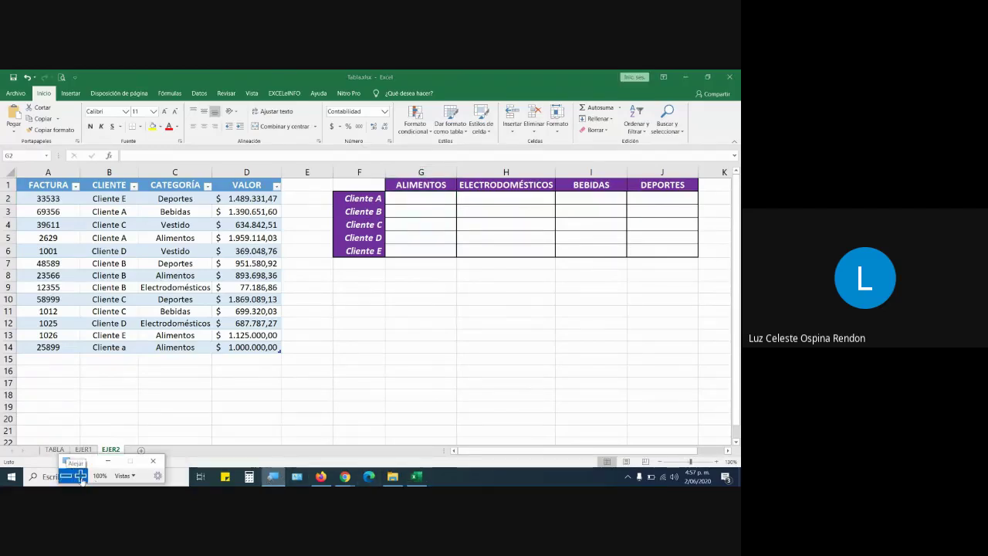
click(74, 475)
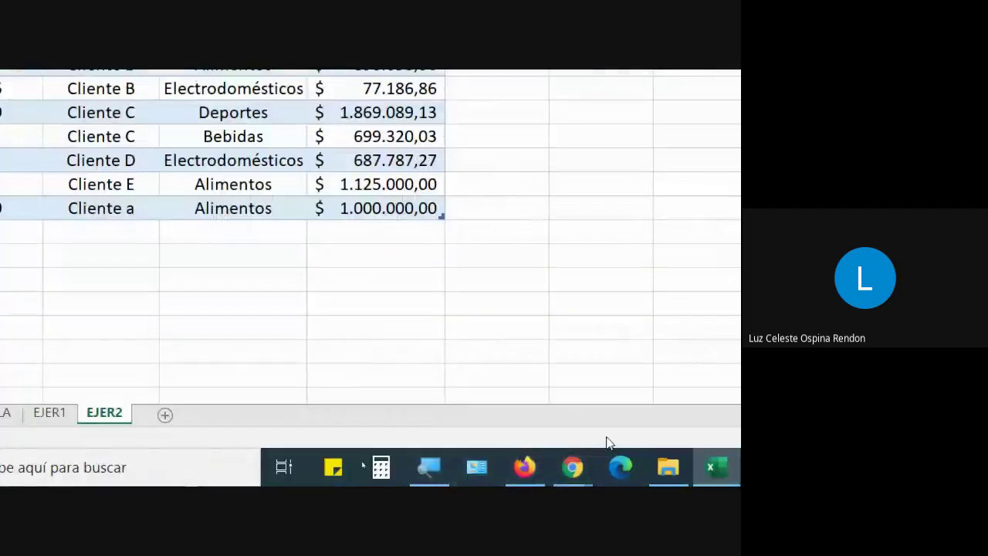
click(525, 465)
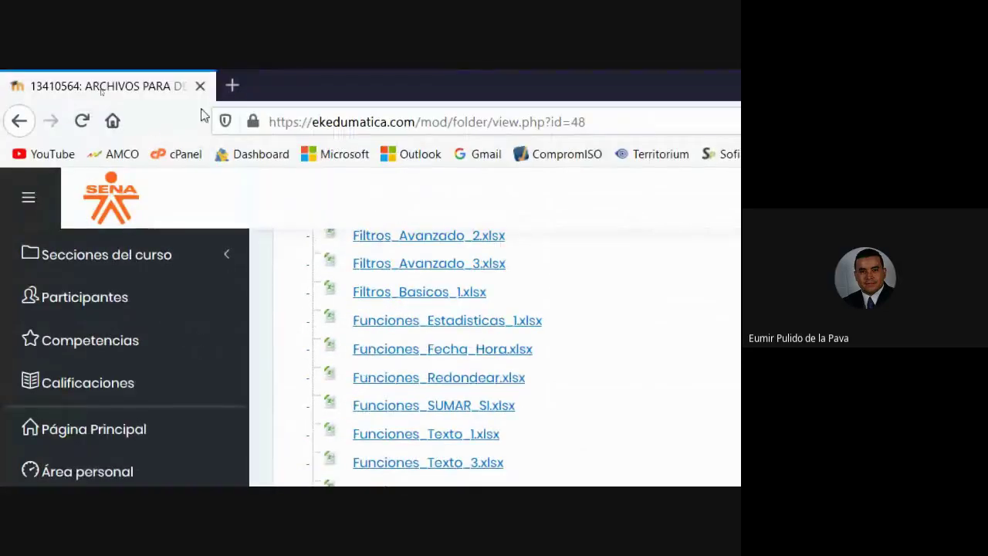
Reload the course files page listing Tabla.xlsx, then switch back to the Tabla workbook in Excel.
click(82, 128)
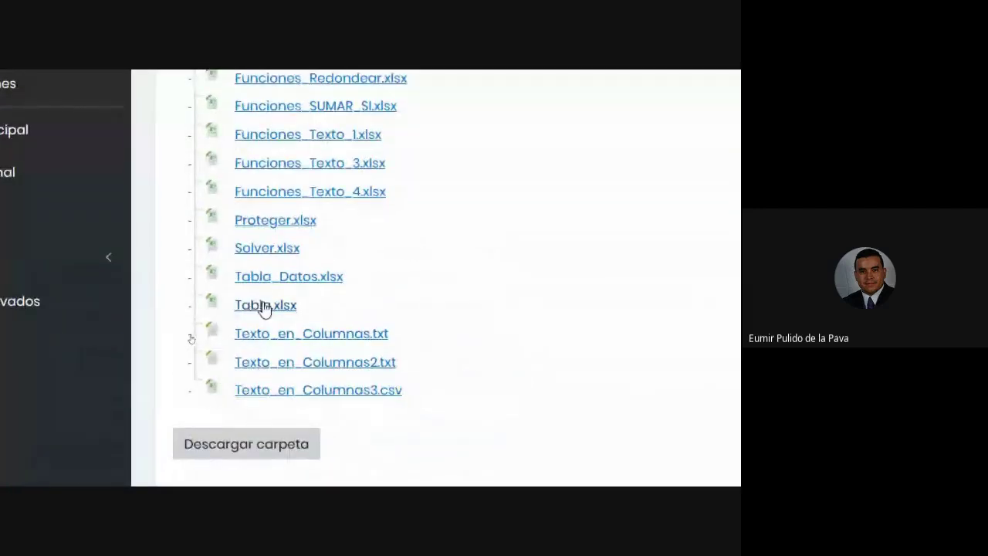
click(576, 469)
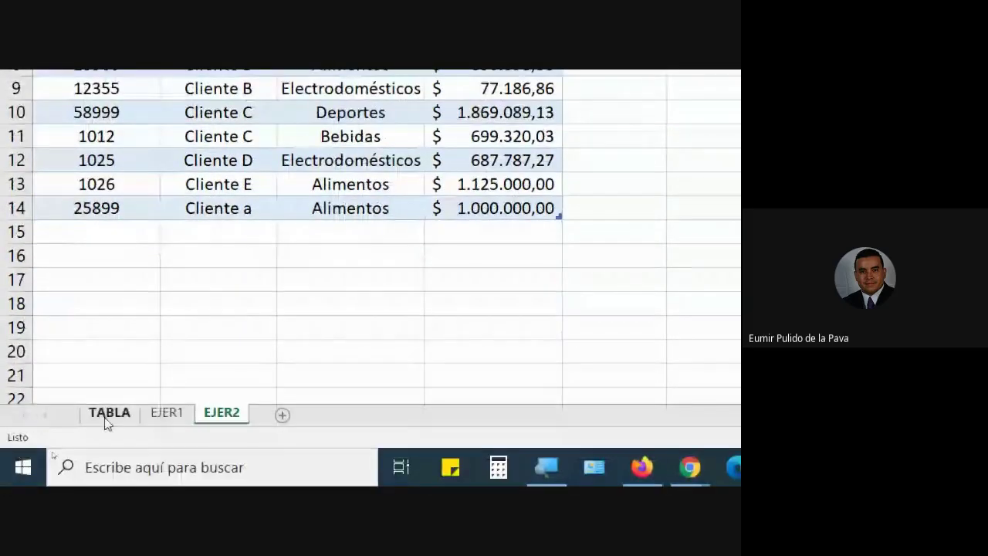
click(108, 413)
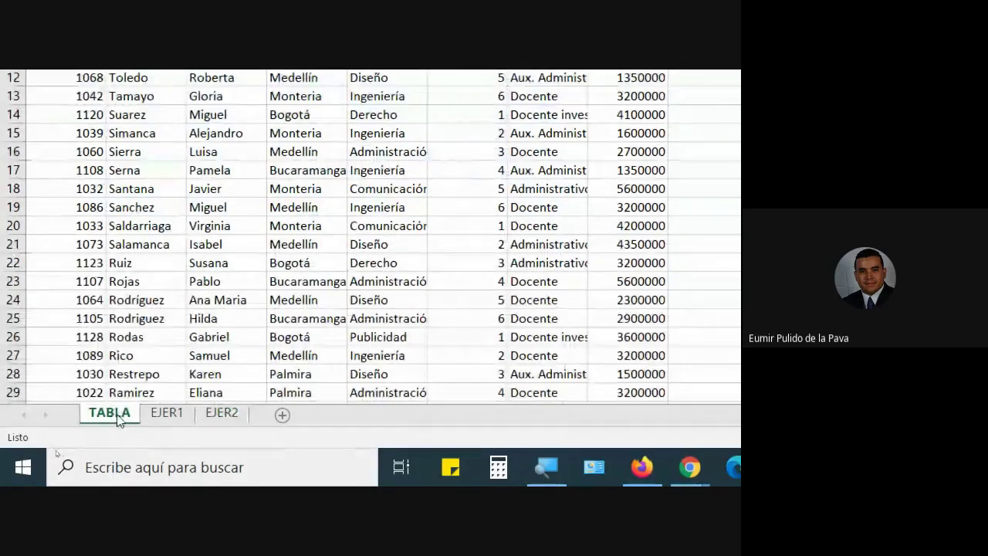
click(167, 413)
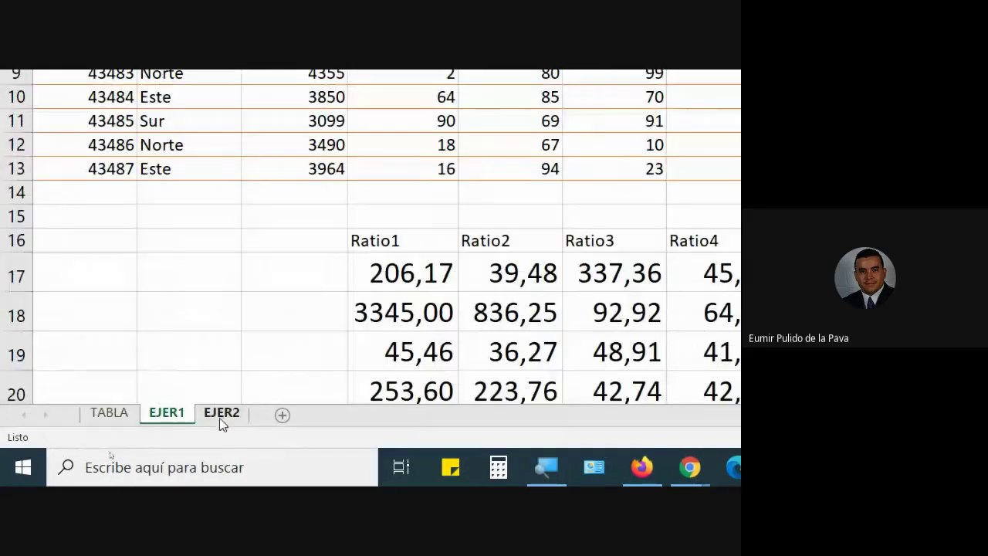
click(220, 414)
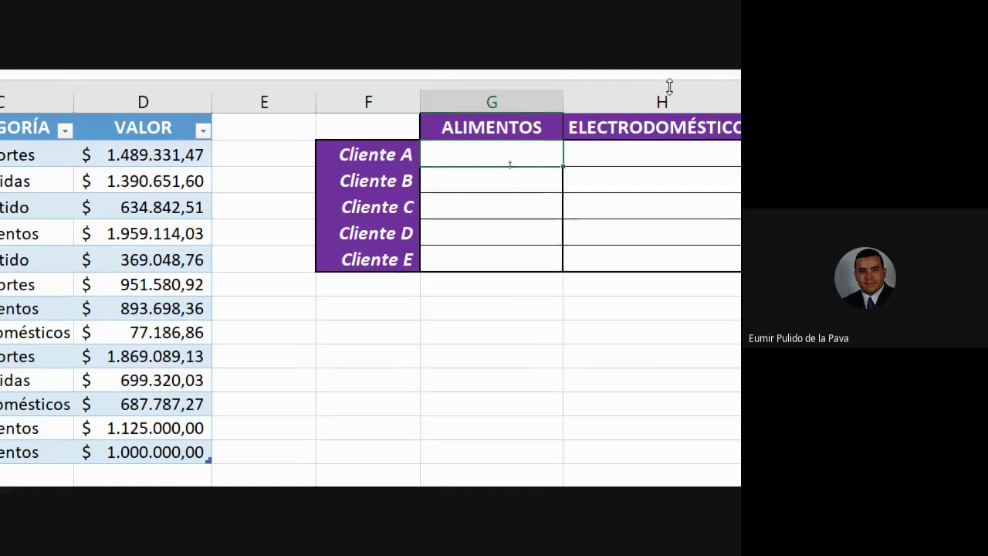
Point out Cliente A and ALIMENTOS, then start =SUMAR.SI.CONJUNTO( in G2.
click(389, 158)
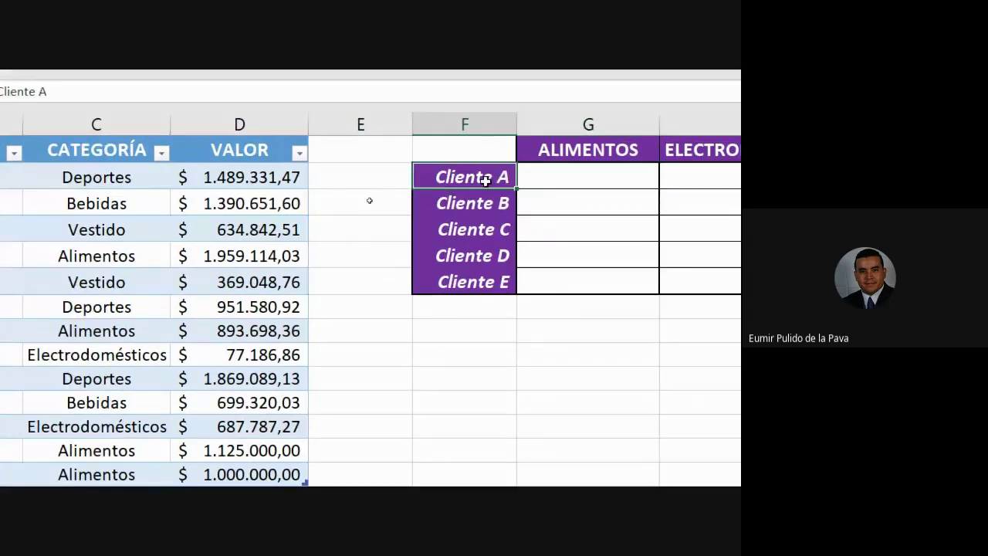
click(589, 151)
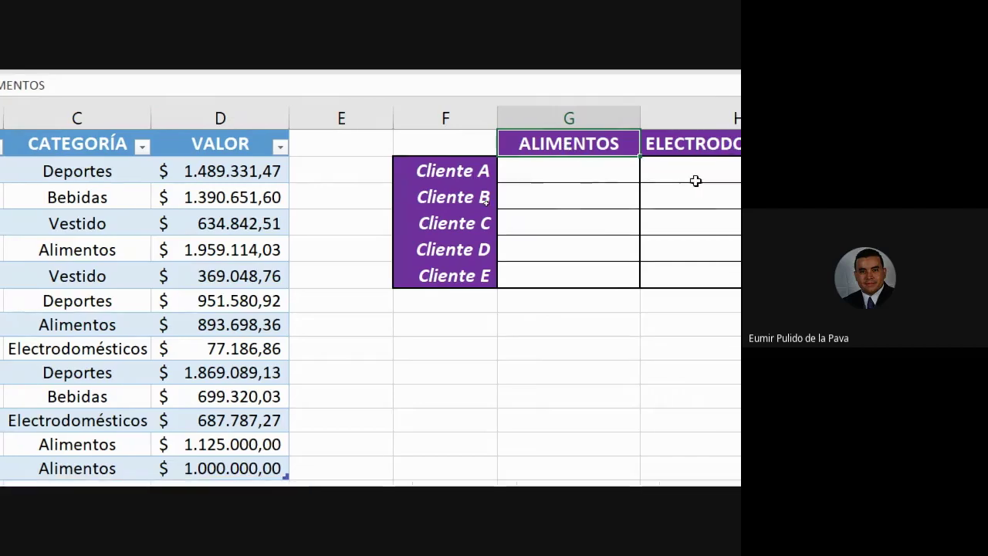
click(589, 178)
text(=)
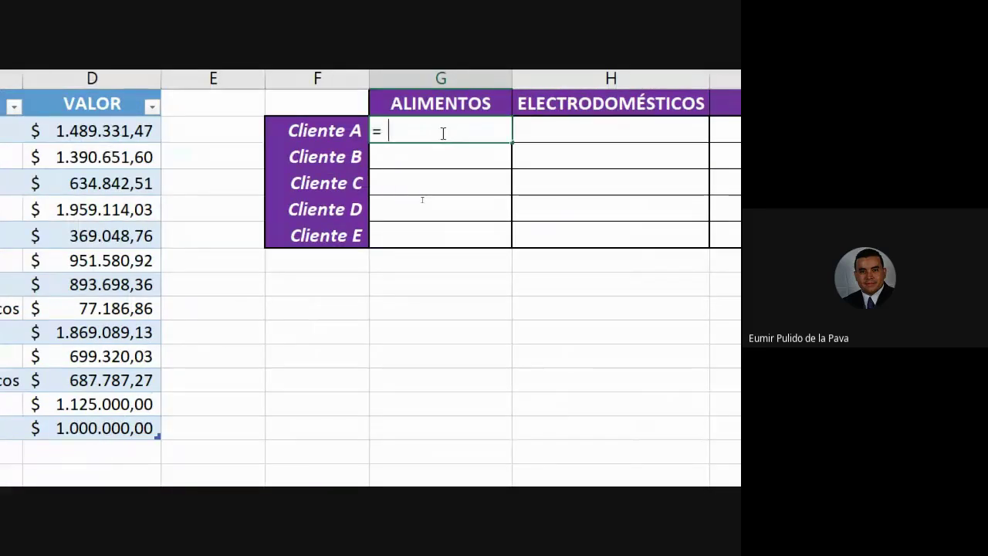
text(su)
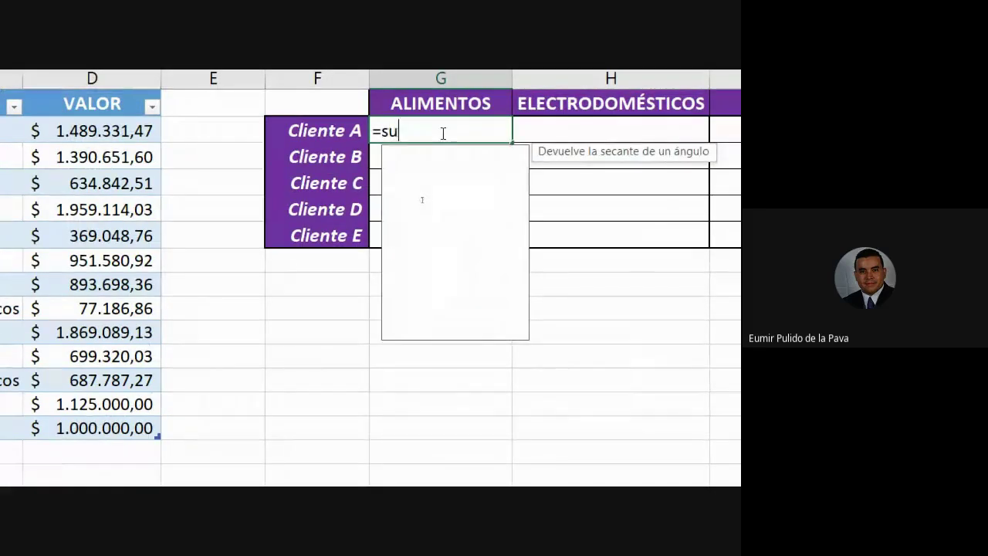
text(mar)
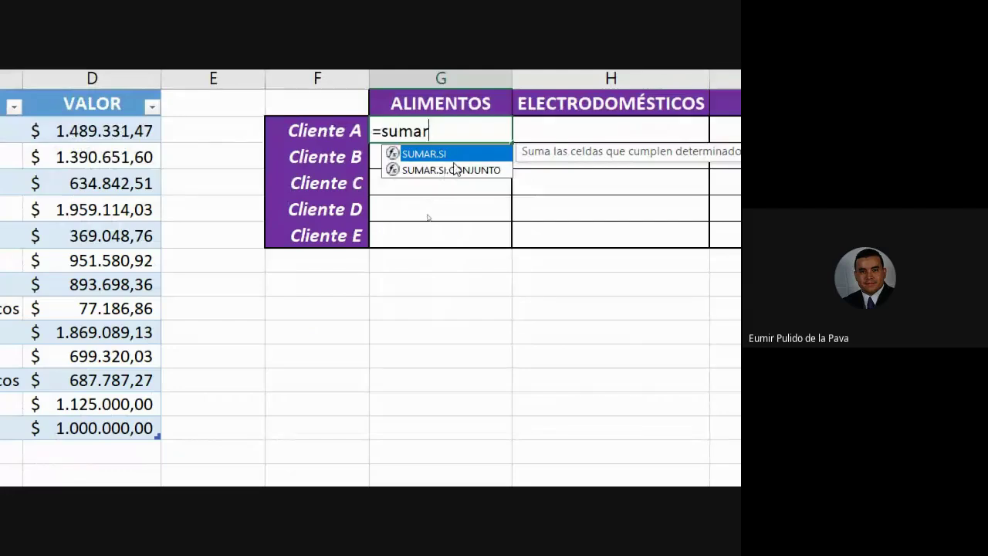
double_click(453, 170)
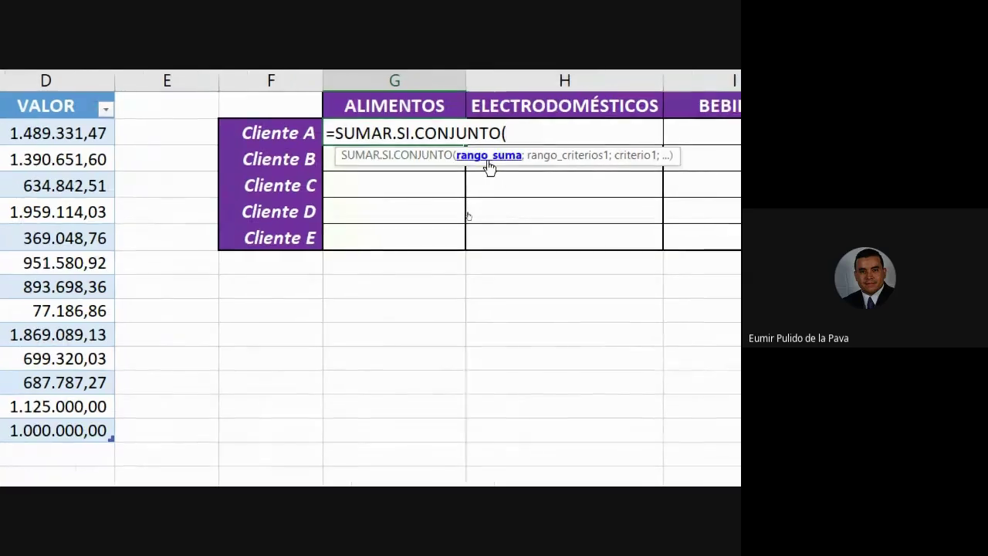
Set the VALOR column (VENTAS[VALOR]) as the sum range, followed by a semicolon.
drag(33, 126, 33, 201)
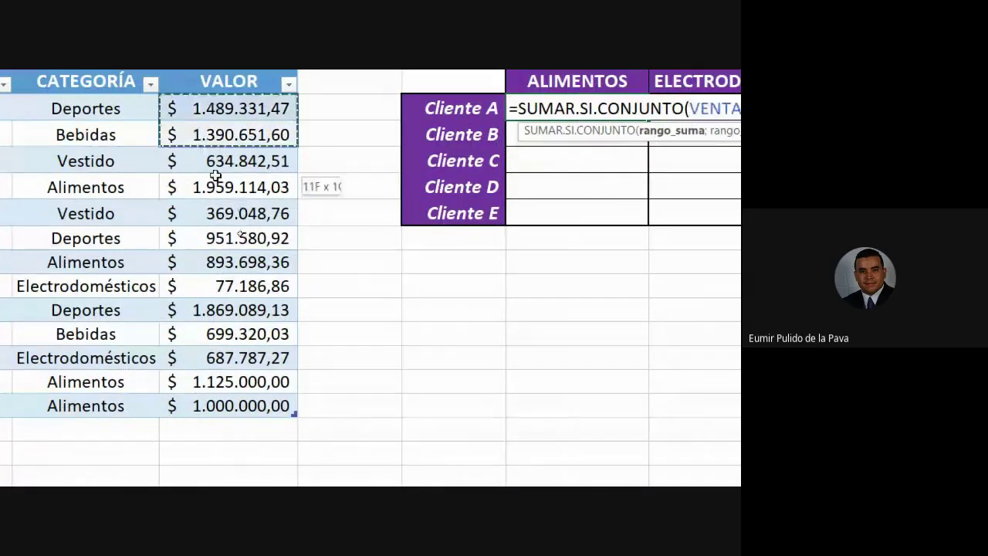
drag(216, 176, 241, 403)
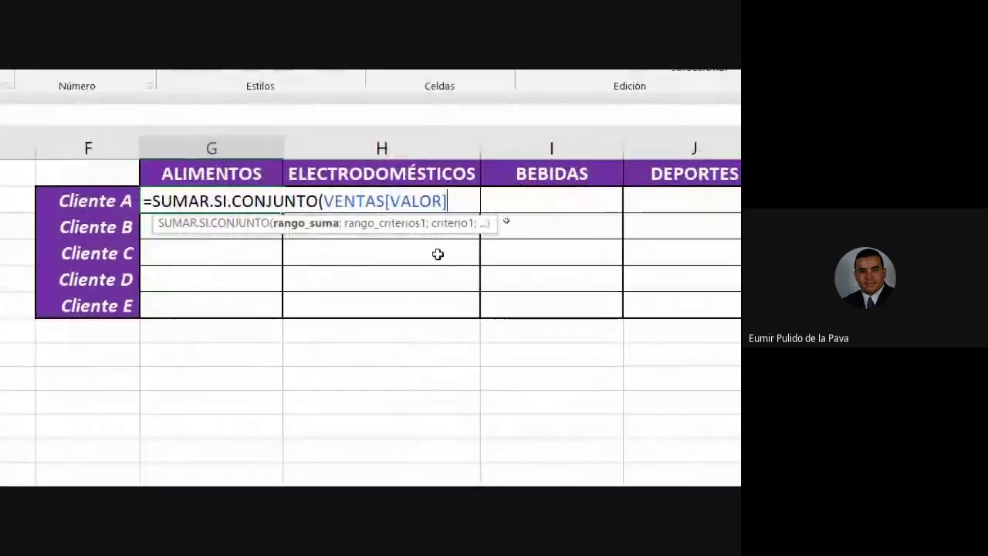
drag(324, 199, 451, 196)
click(456, 205)
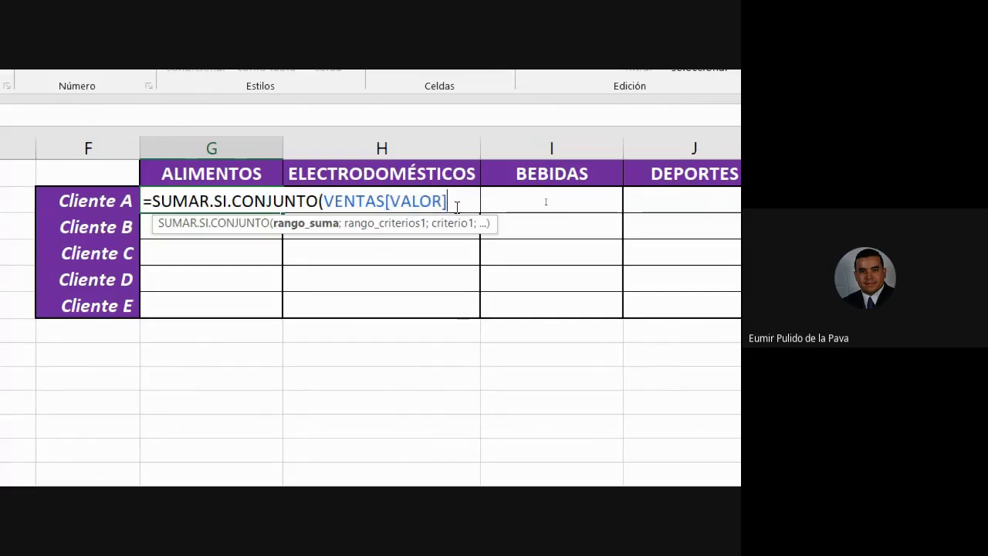
text(;)
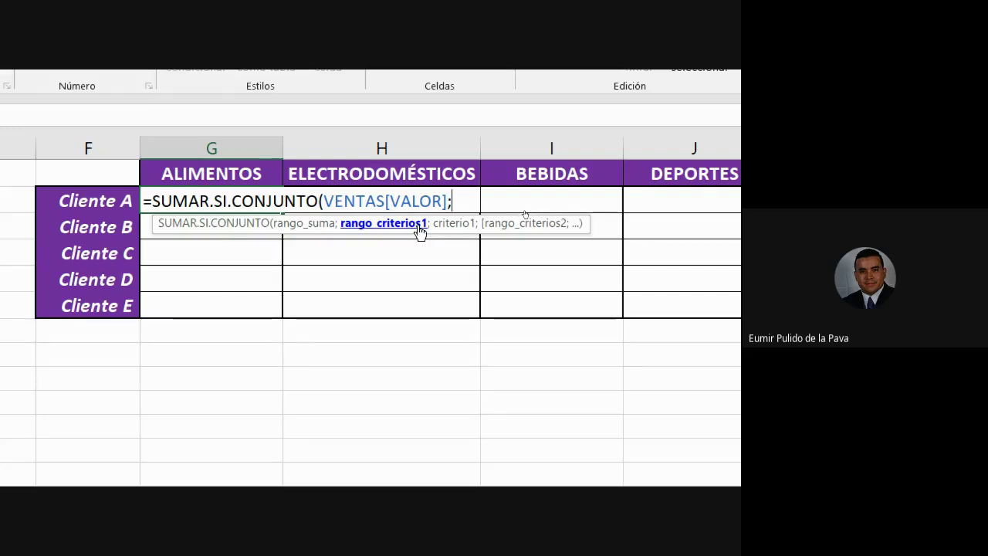
Add VENTAS[CLIENTE] as criteria range and cell F2 (Cliente A) as its criterion.
drag(154, 201, 321, 202)
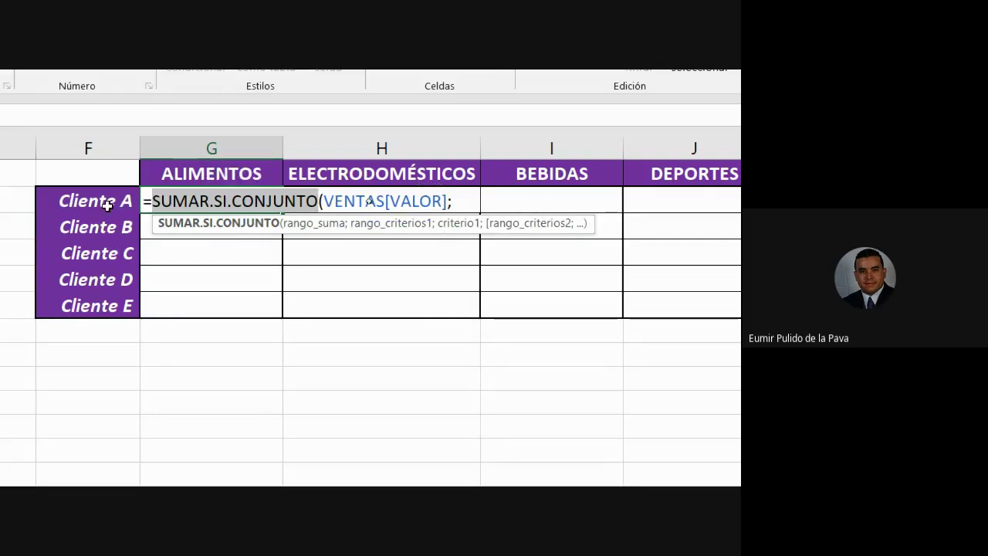
click(468, 200)
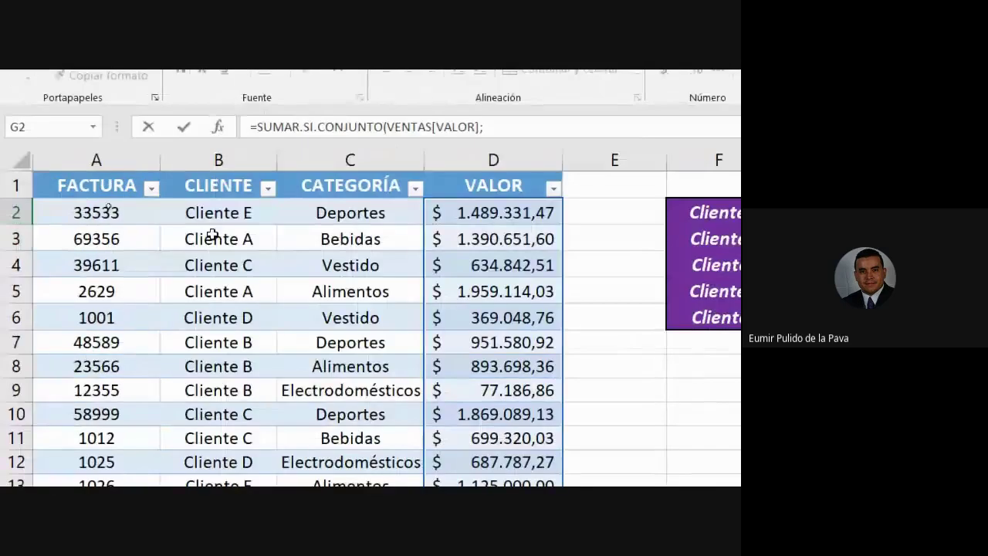
drag(221, 212, 220, 504)
drag(221, 418, 220, 424)
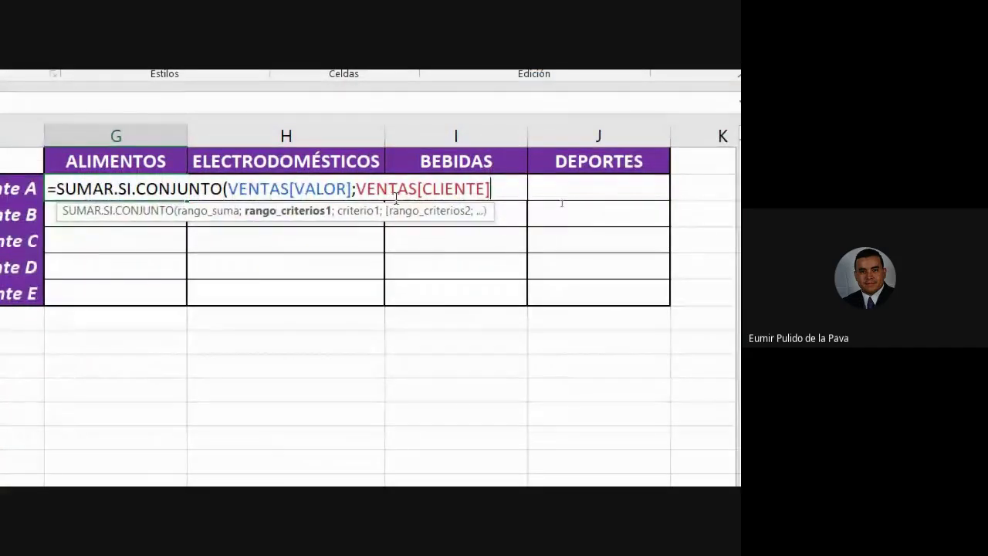
text(;)
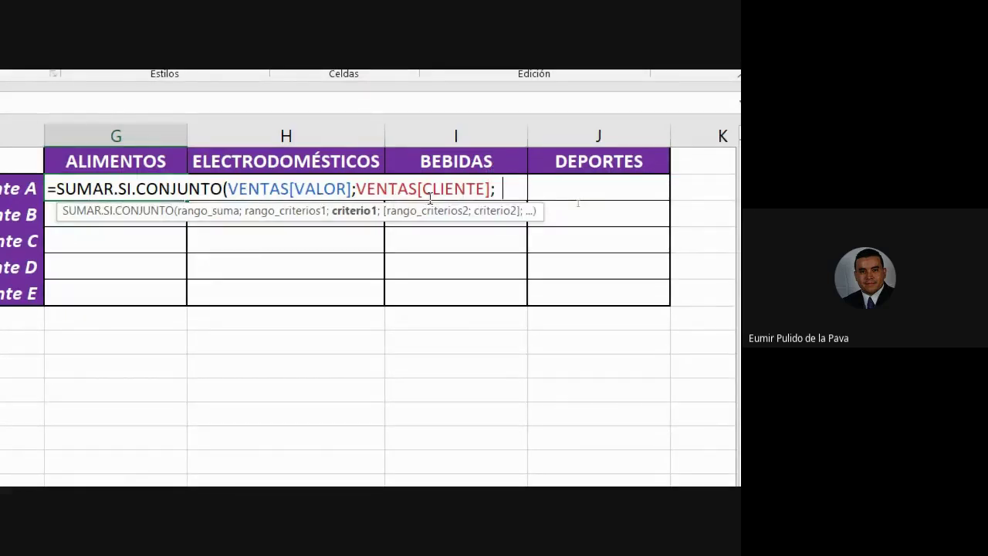
text("cliente a)
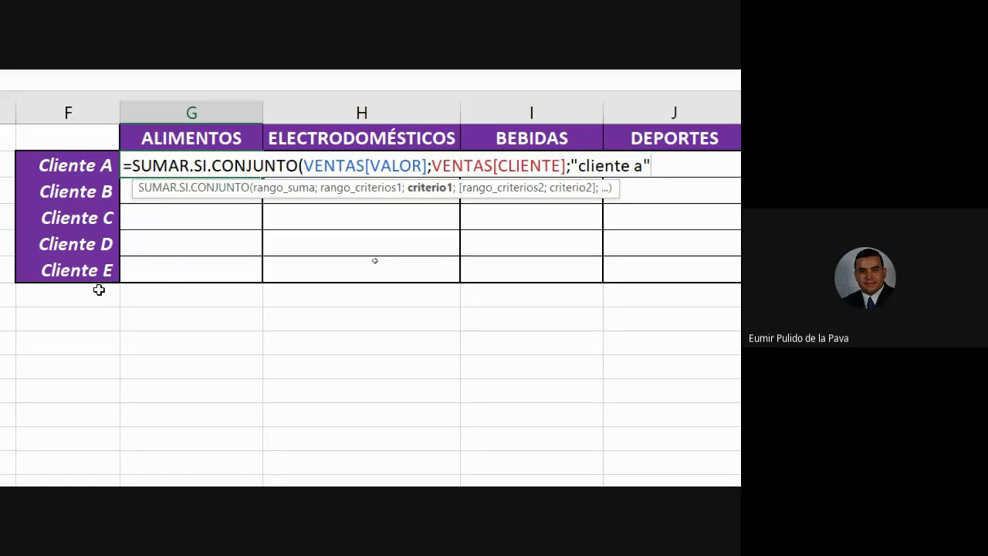
key(BackSpace)
key(BackSpace)
key(BackSpace)
key(BackSpace)
key(BackSpace)
key(BackSpace)
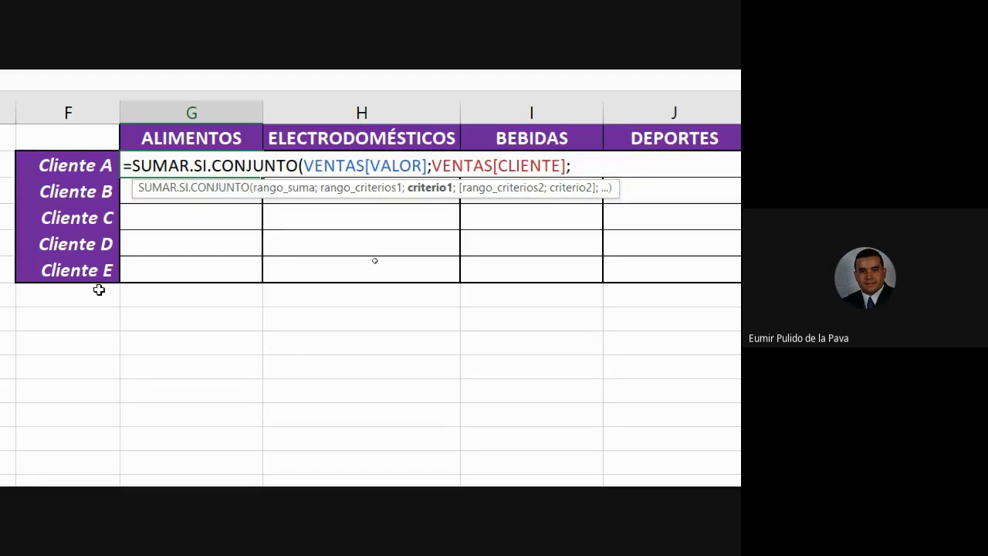
click(70, 165)
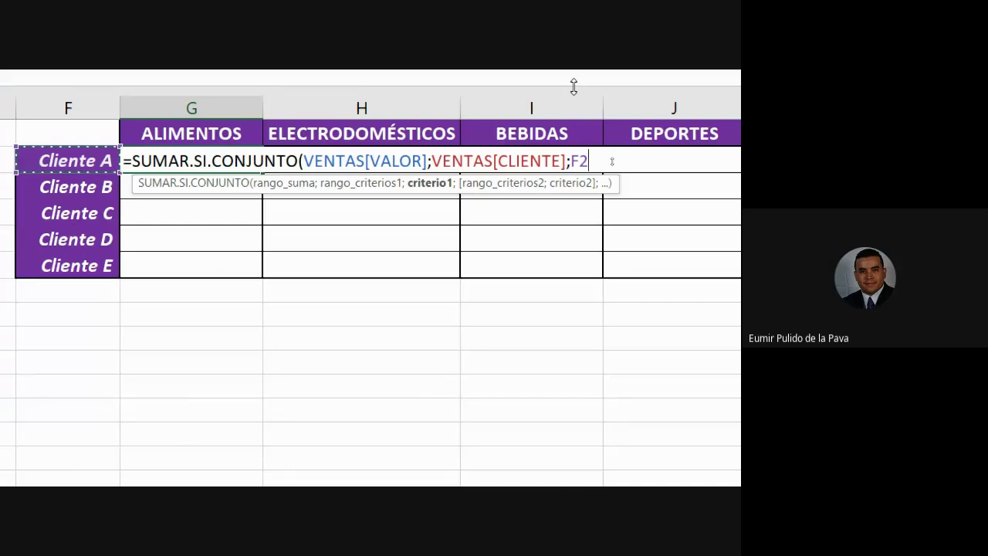
text(;)
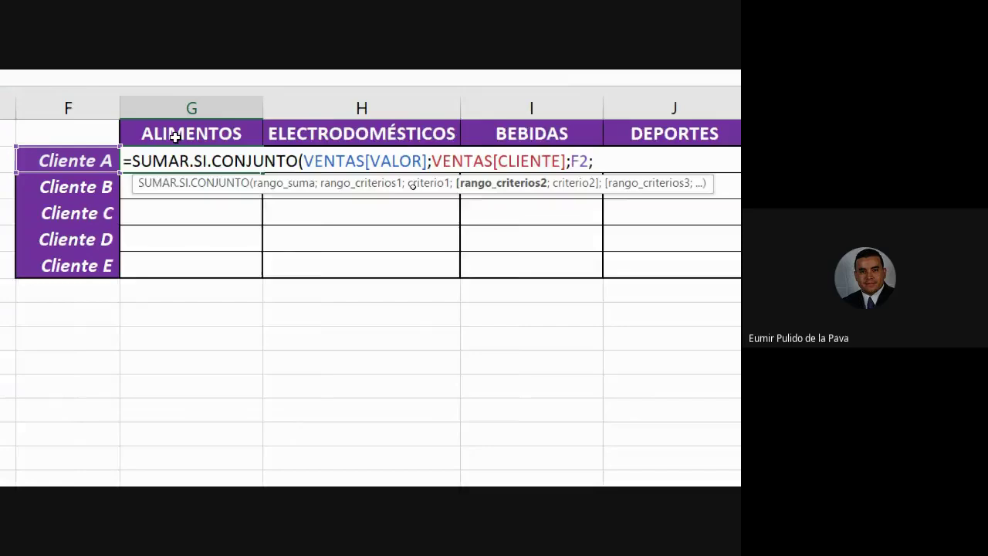
scroll(51, 153, left, 5)
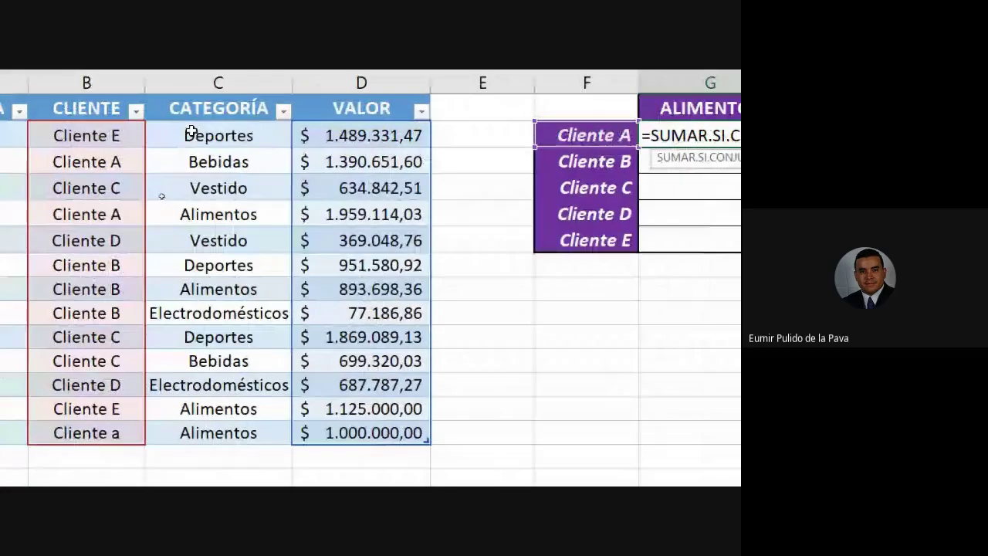
Delete VENTAS[CLIENTE];F2;VENTAS[CATEGORÍA], leaving =SUMAR.SI.CONJUNTO(VENTAS[VALOR];.
drag(192, 133, 202, 432)
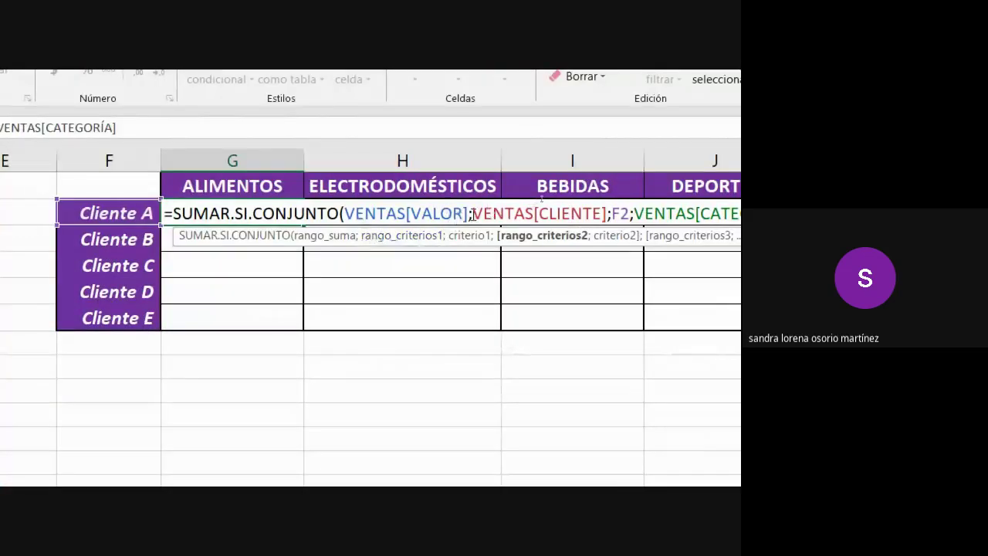
click(472, 215)
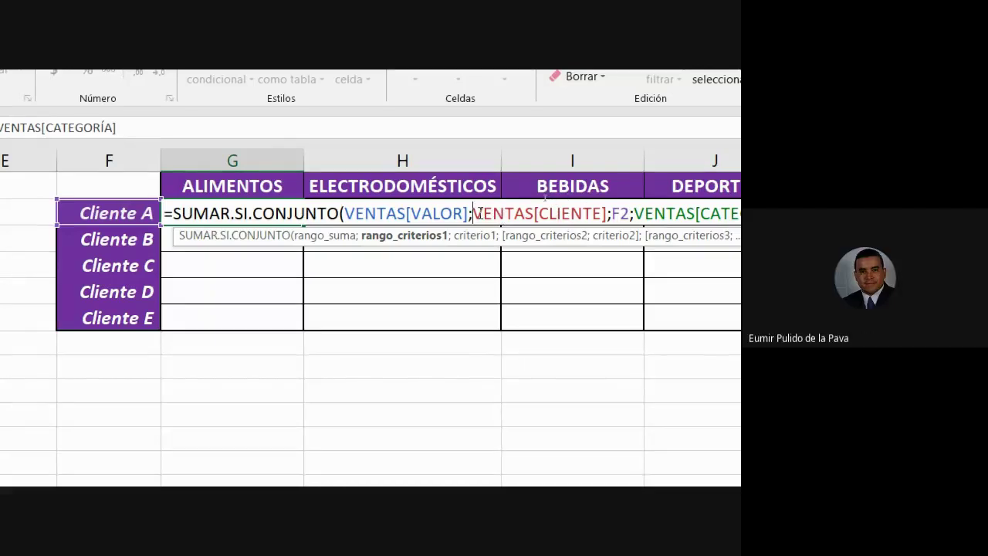
drag(474, 215, 608, 214)
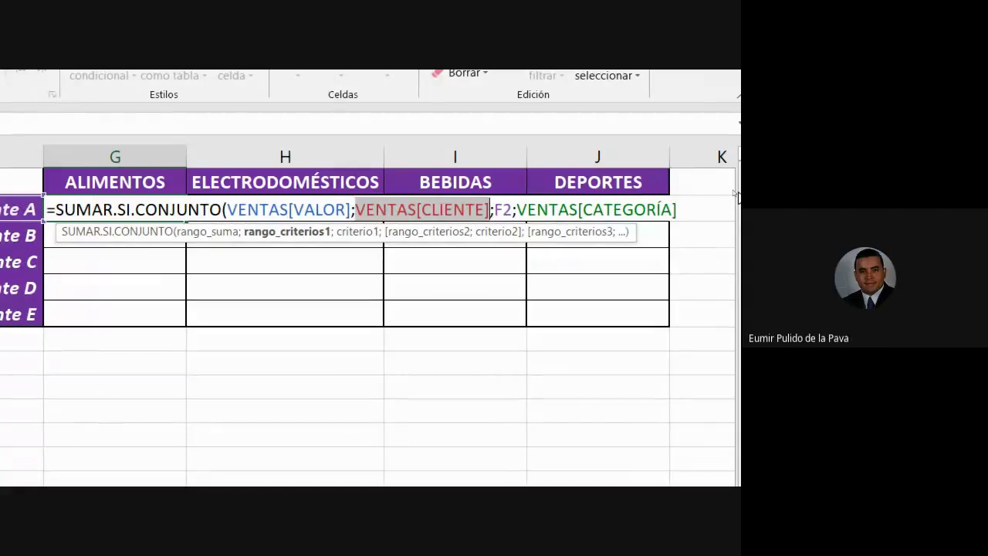
key(shift+Right)
key(shift+Right)
key(shift+Right)
key(shift+Right)
key(shift+Right)
key(shift+Right)
key(shift+Right)
key(shift+Right)
key(shift+Right)
key(shift+Right)
key(shift+Right)
key(shift+Right)
key(shift+Right)
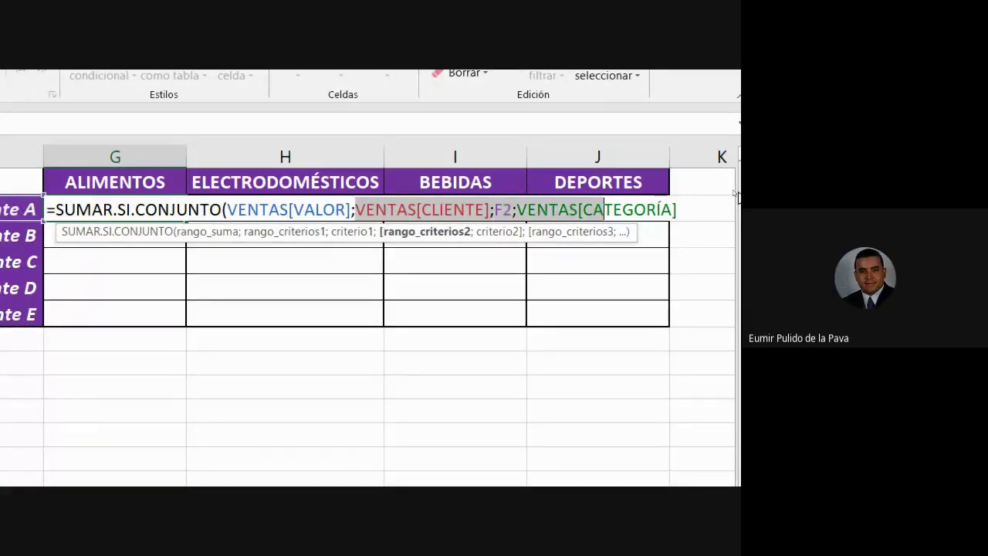
key(shift+Right)
key(shift+Right)
key(shift+Right)
key(shift+Right)
key(shift+Right)
key(shift+Right)
key(shift+Right)
key(shift+Right)
key(Delete)
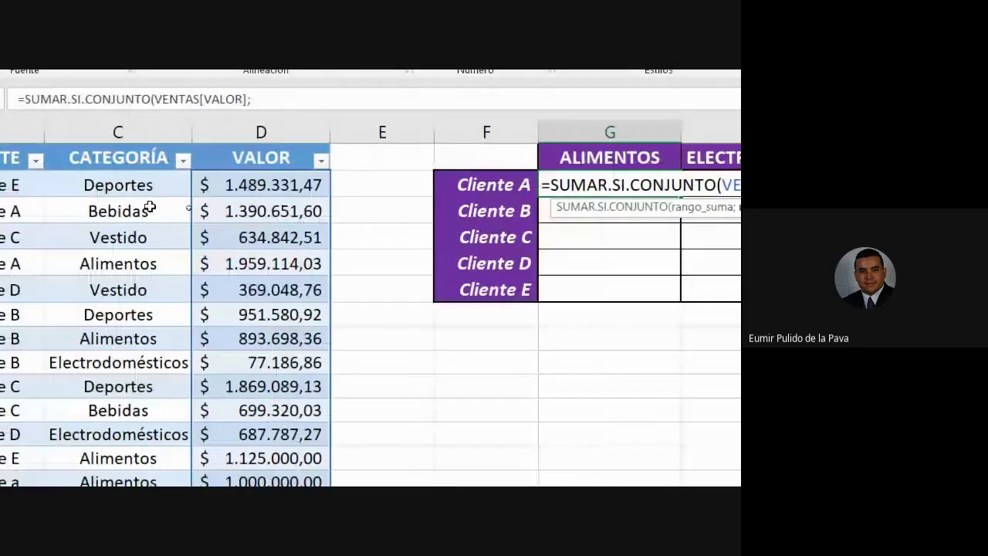
Add VENTAS[CATEGORÍA] as criteria range with the ALIMENTOS header G1 as criterion.
click(131, 180)
drag(137, 295, 137, 410)
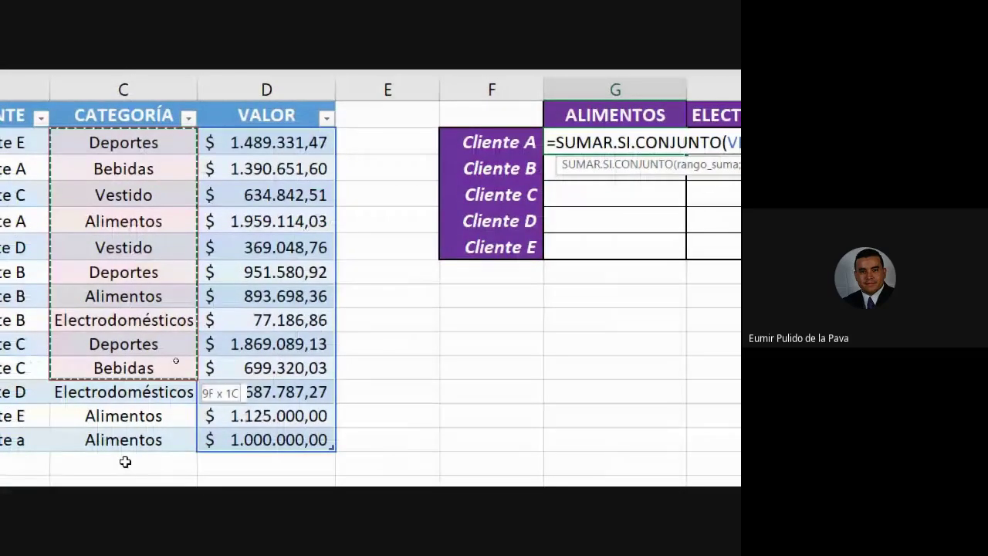
drag(126, 462, 136, 432)
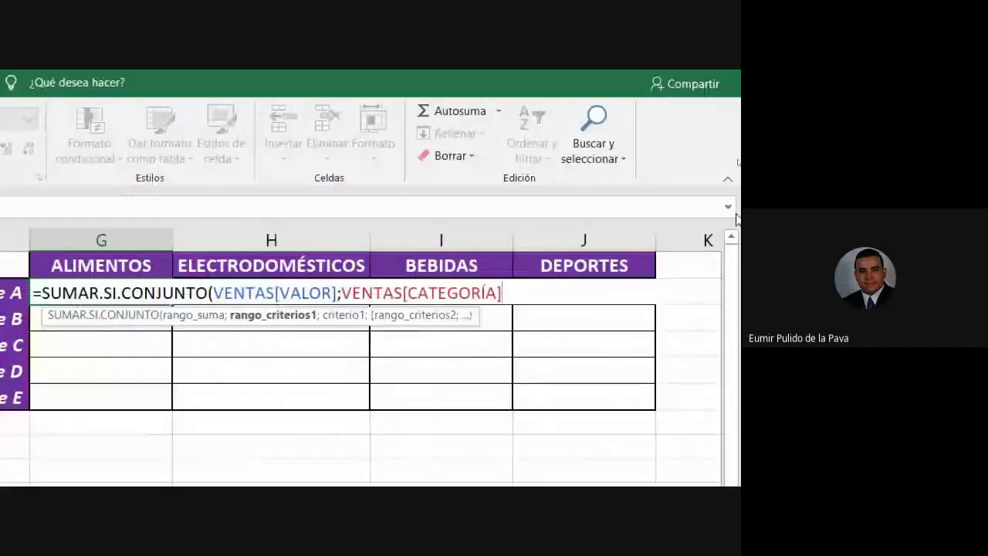
text(;)
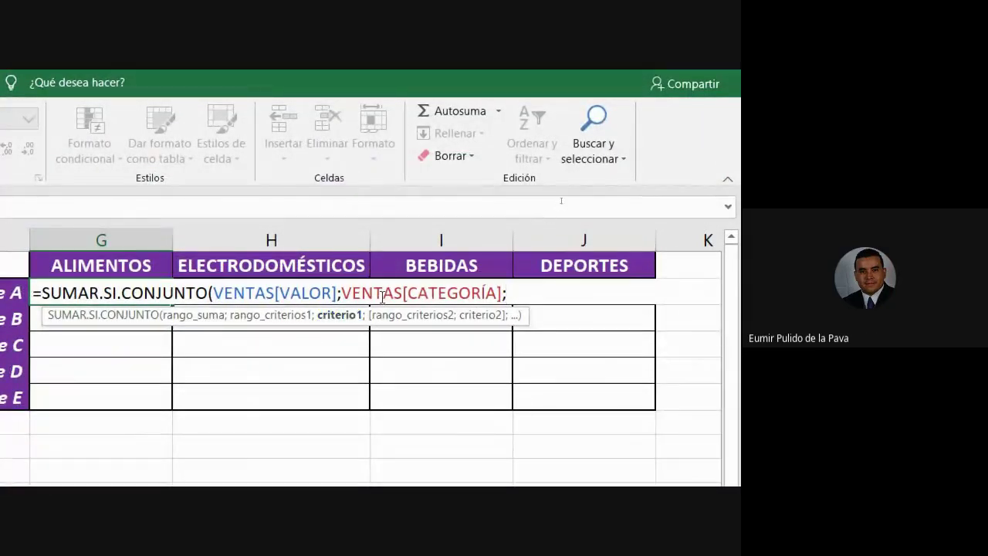
drag(346, 294, 508, 293)
click(509, 293)
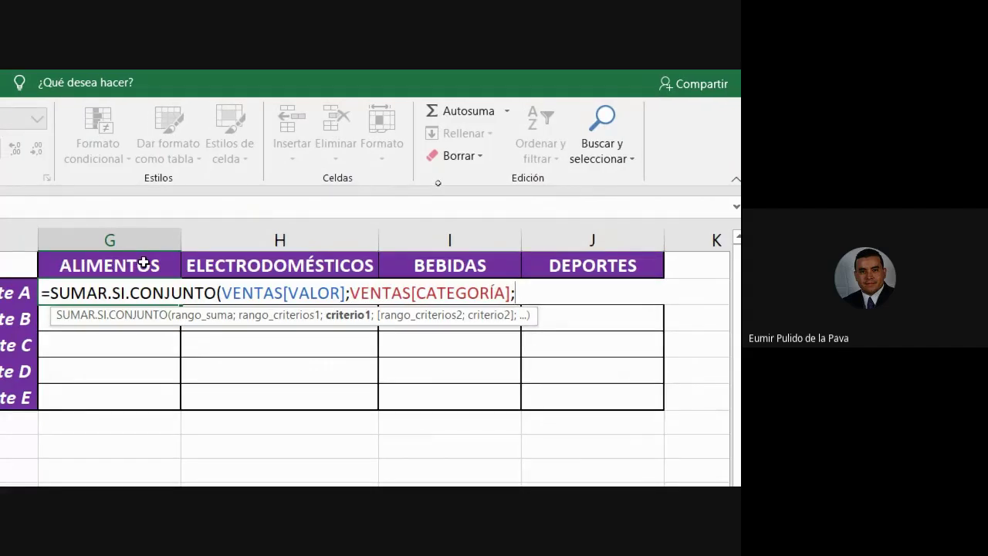
text("aliem)
key(BackSpace)
key(BackSpace)
key(BackSpace)
key(BackSpace)
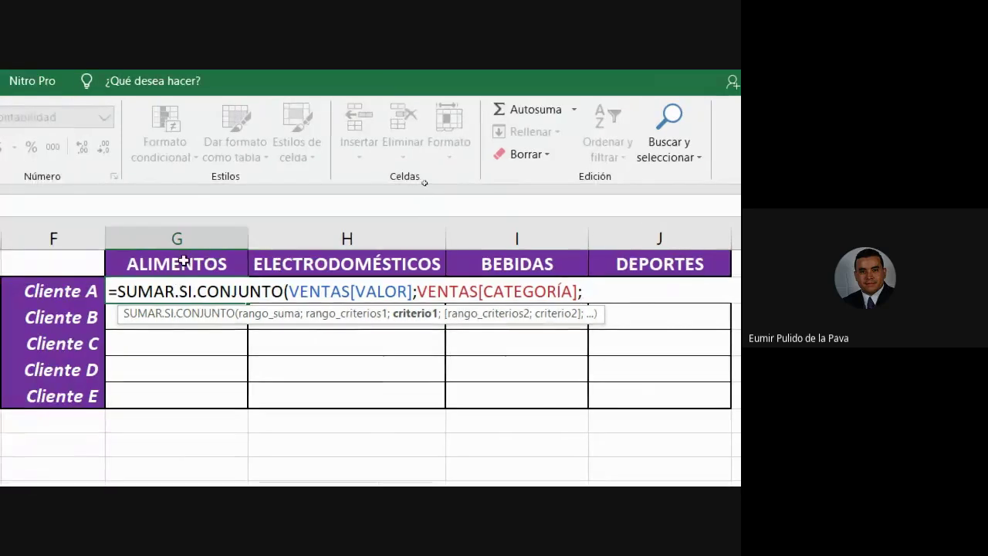
click(118, 263)
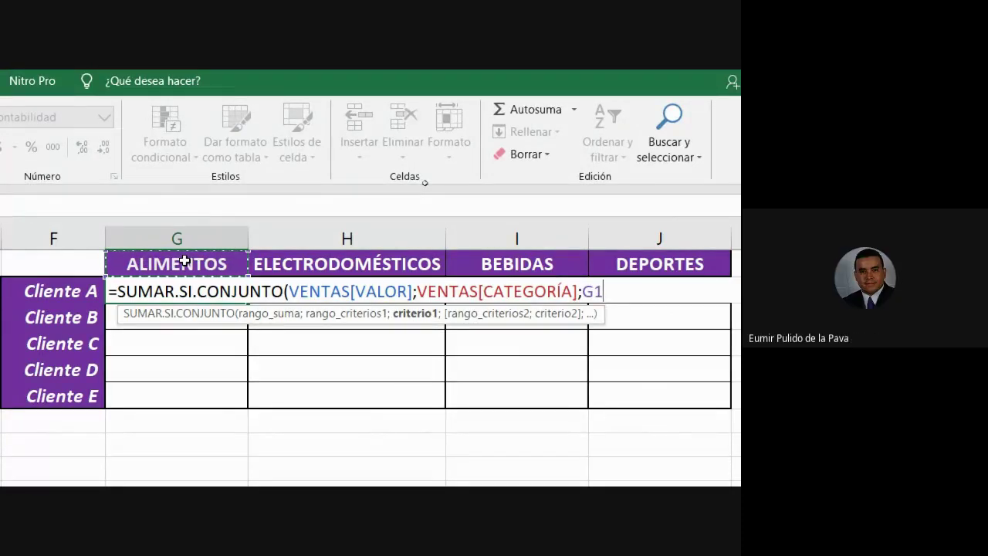
text(;)
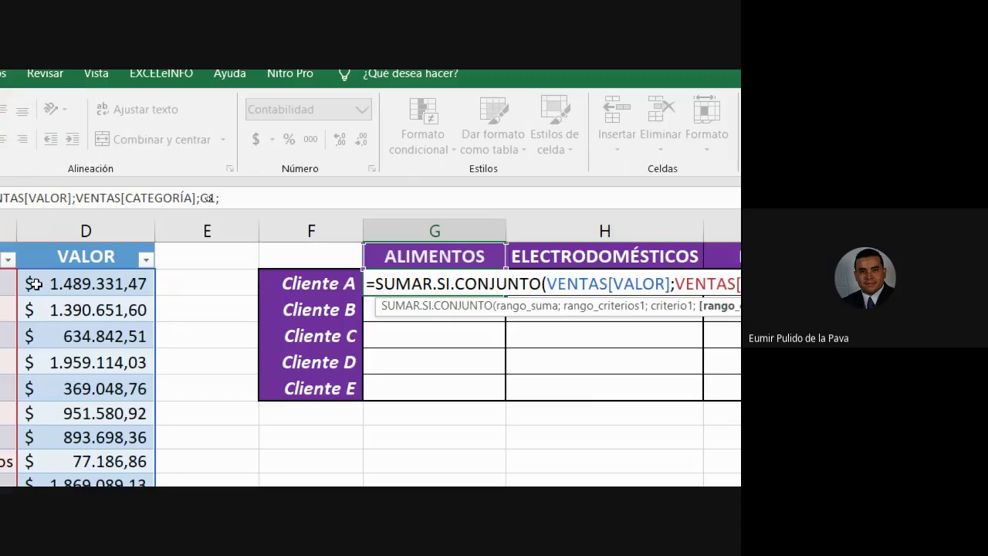
Add VENTAS[CLIENTE] as the second criteria range with F2 as its criterion.
drag(221, 243, 218, 332)
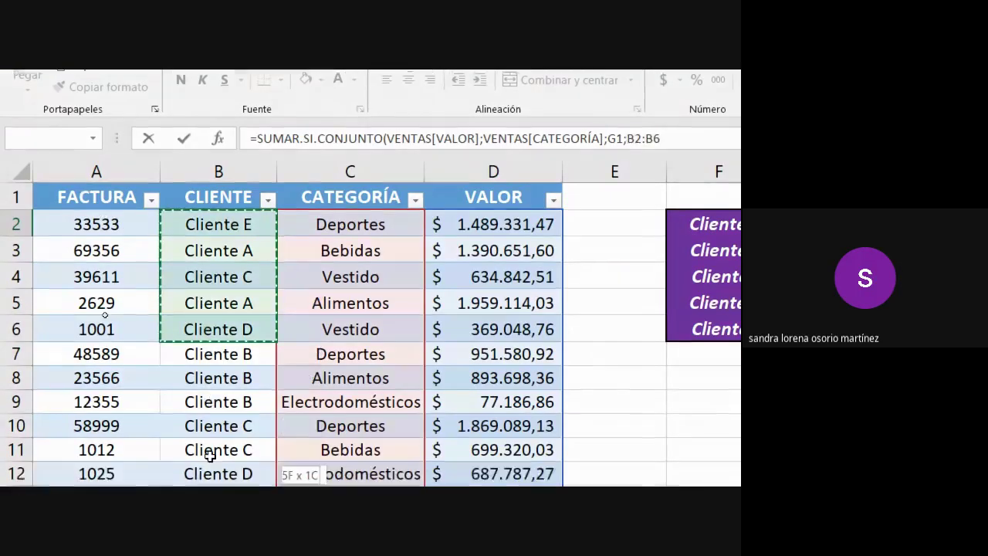
drag(210, 456, 217, 511)
drag(218, 425, 218, 432)
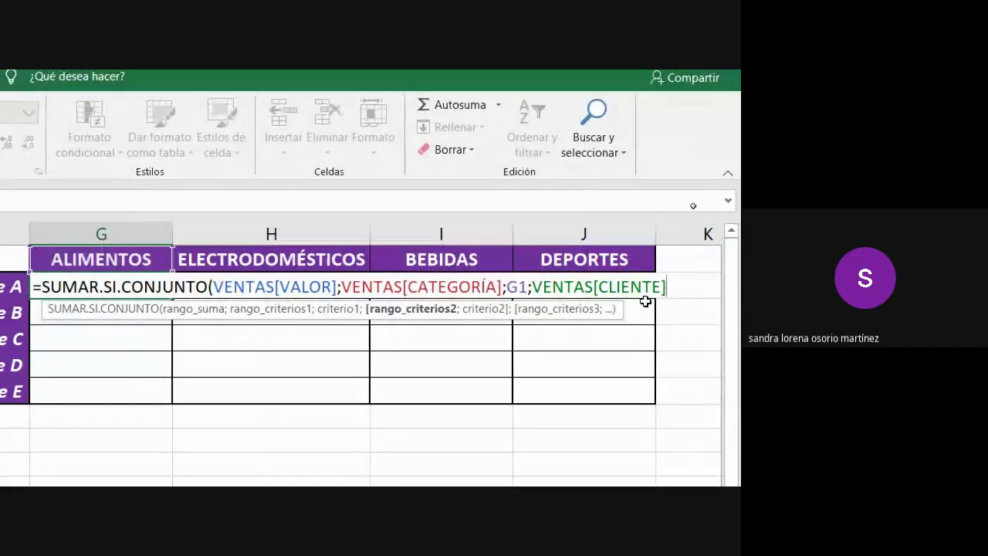
text(;)
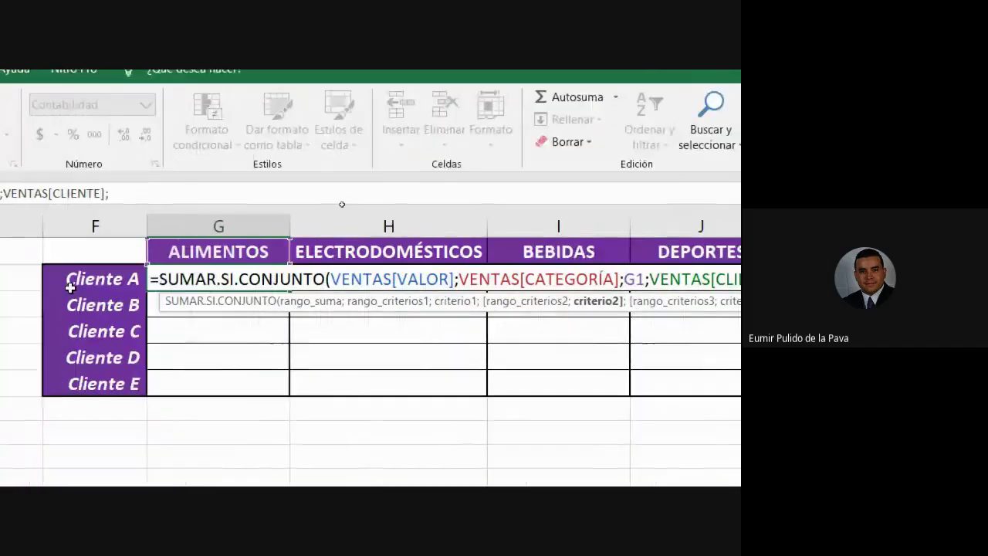
click(143, 271)
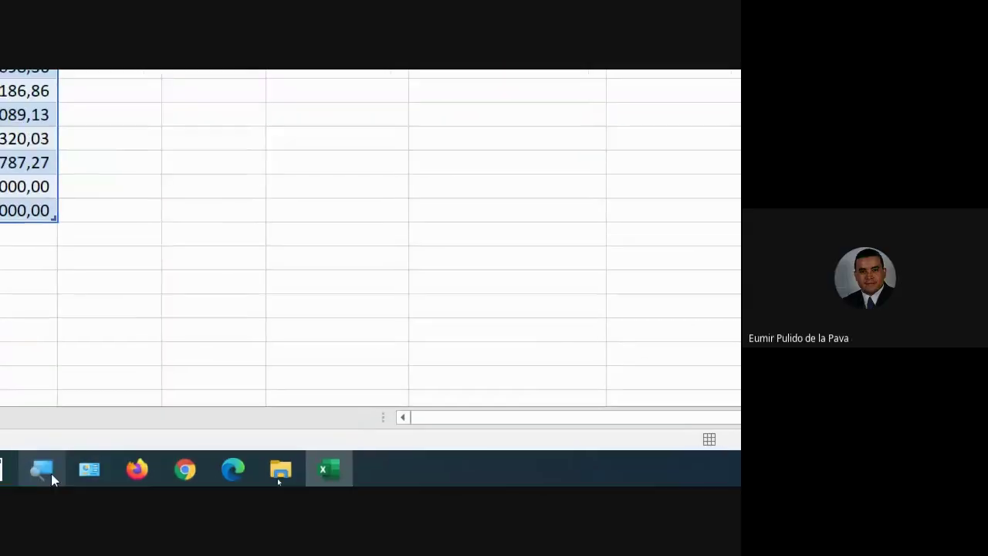
click(48, 471)
click(42, 467)
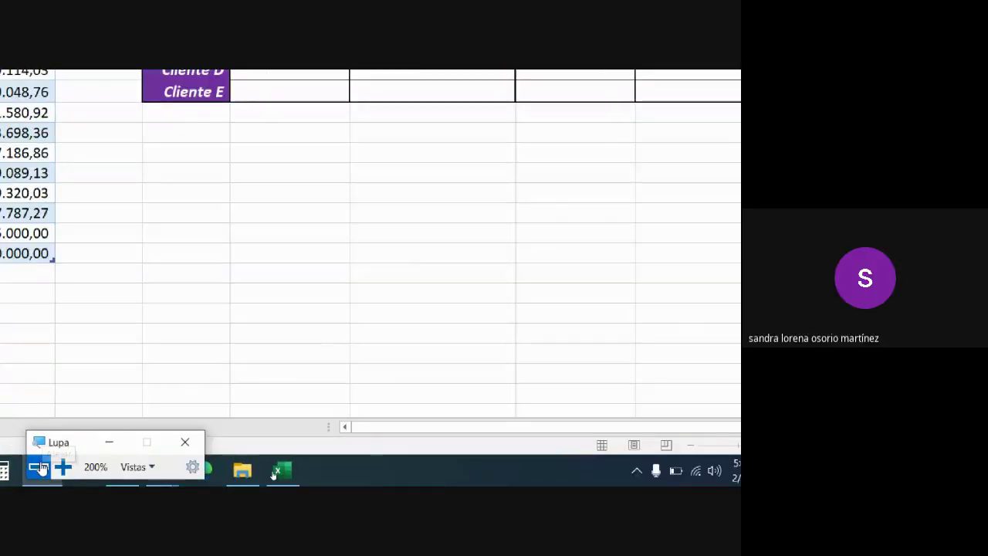
key(super+Escape)
mouse_move(346, 476)
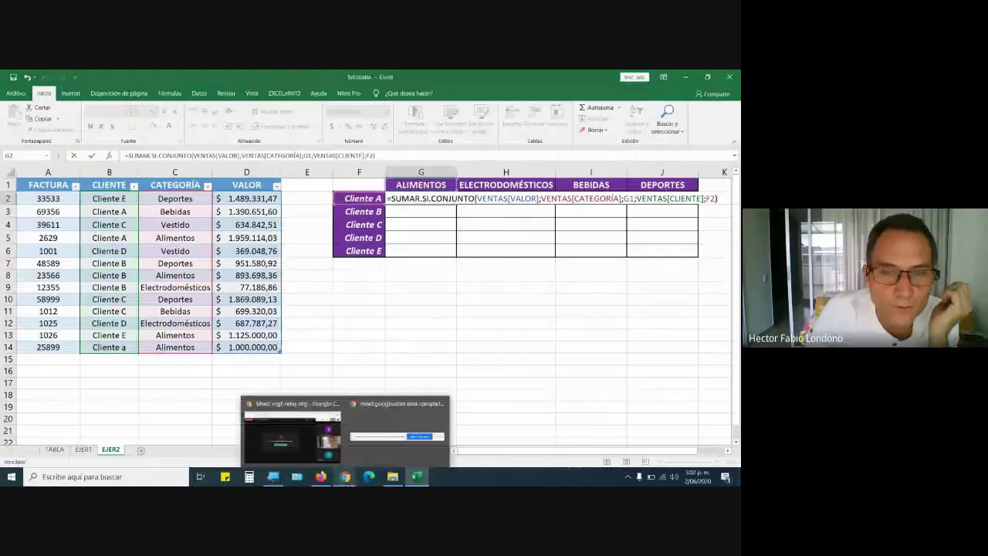
click(290, 433)
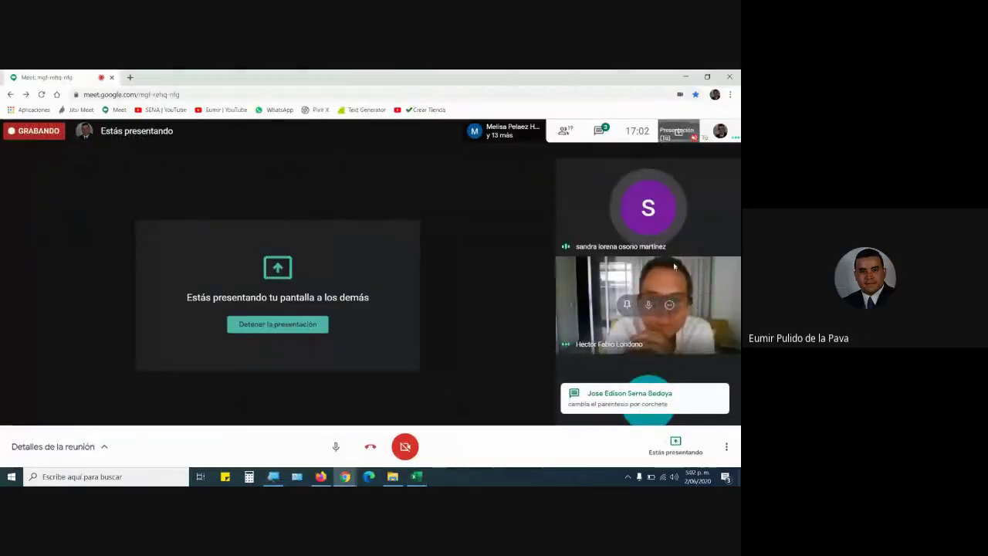
mouse_move(676, 220)
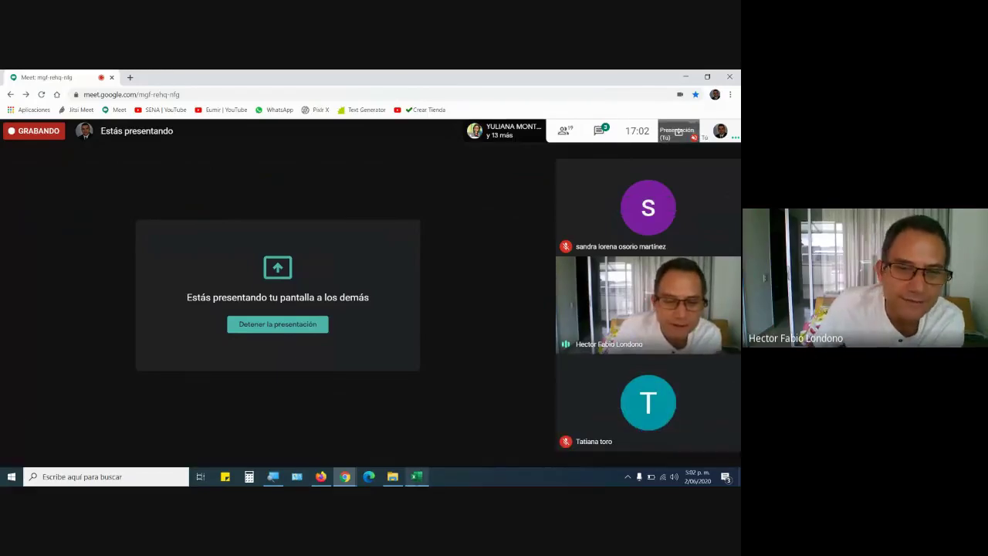
click(417, 476)
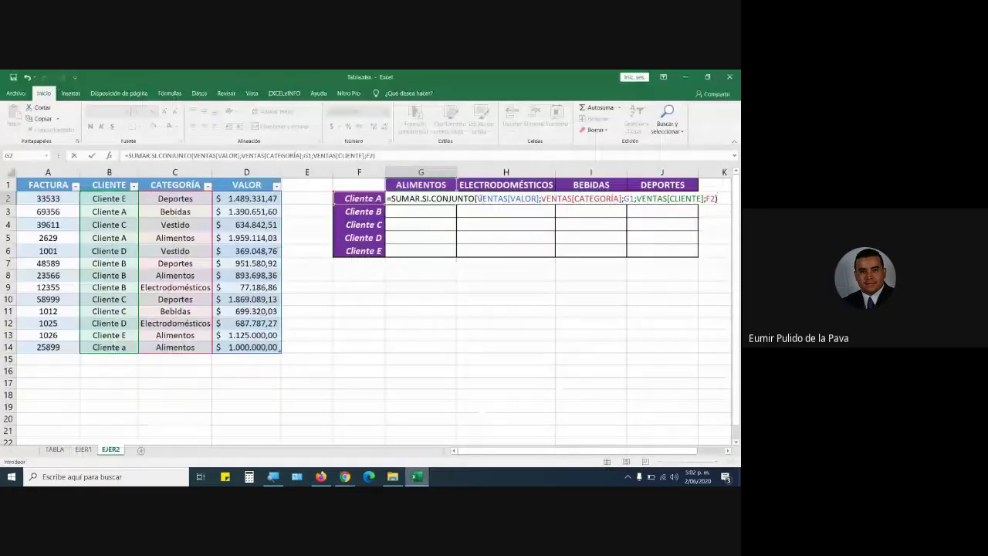
drag(476, 198, 507, 198)
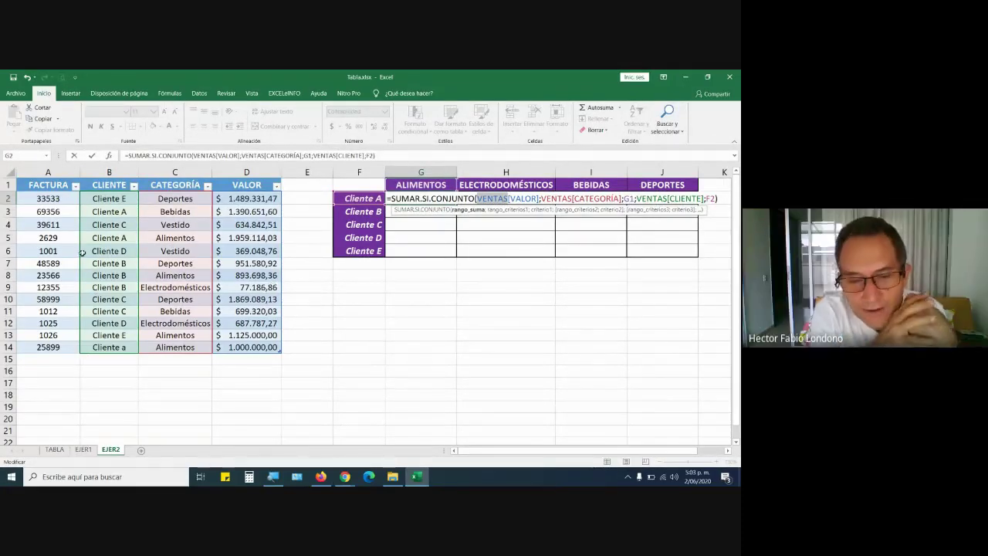
drag(542, 199, 572, 199)
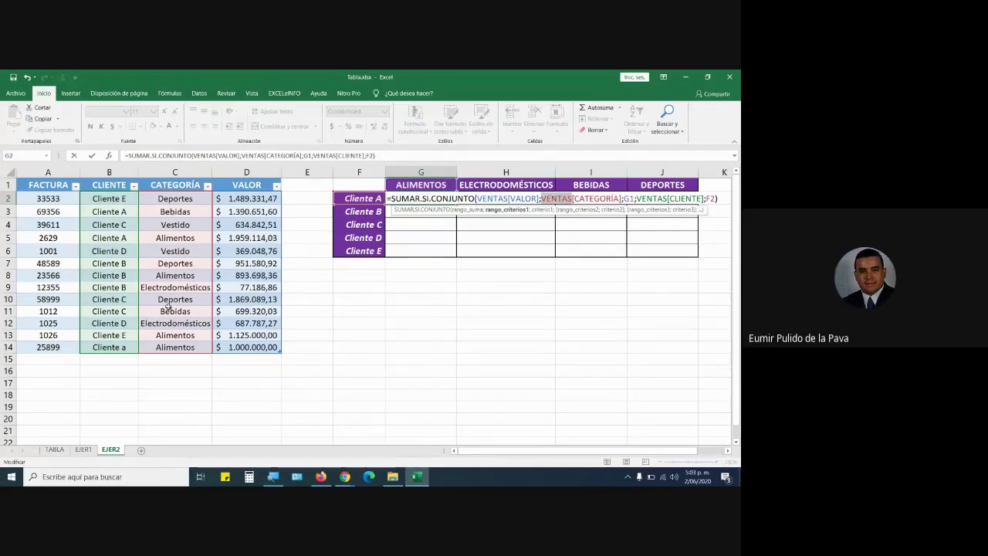
drag(477, 200, 508, 200)
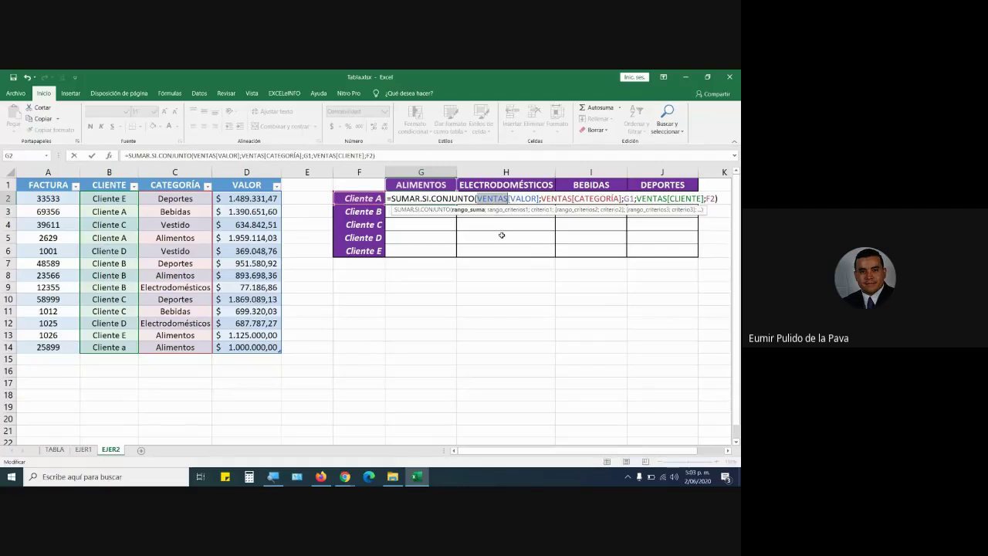
click(487, 198)
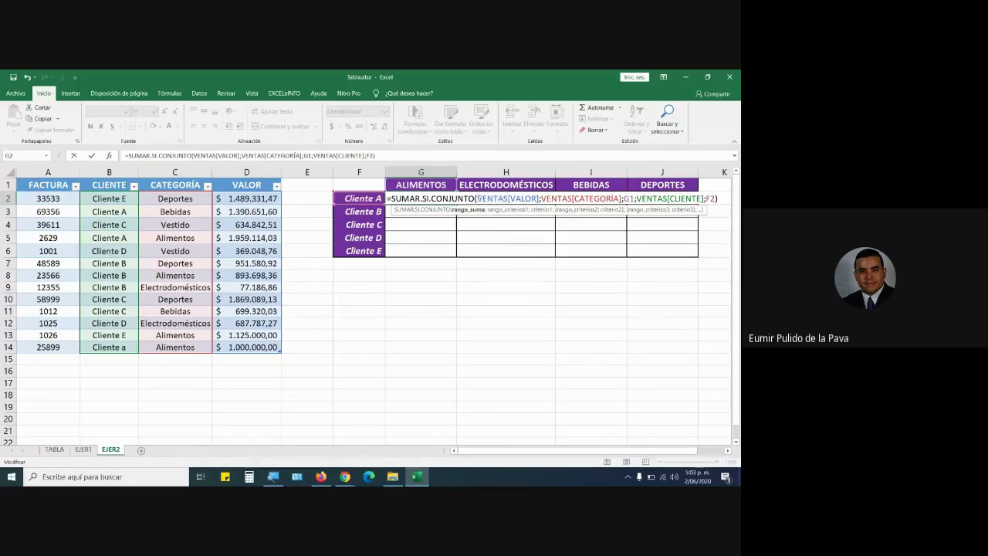
drag(478, 198, 716, 199)
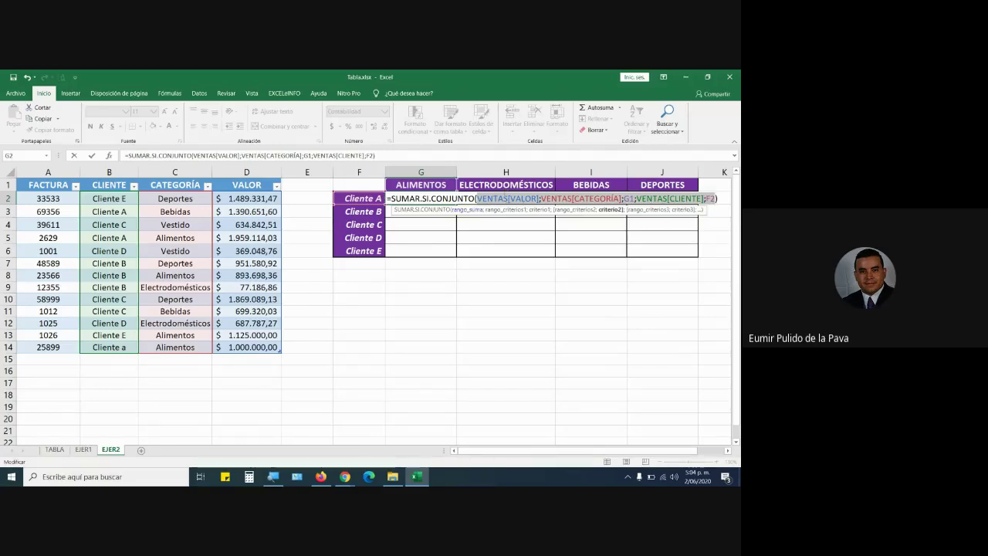
click(271, 477)
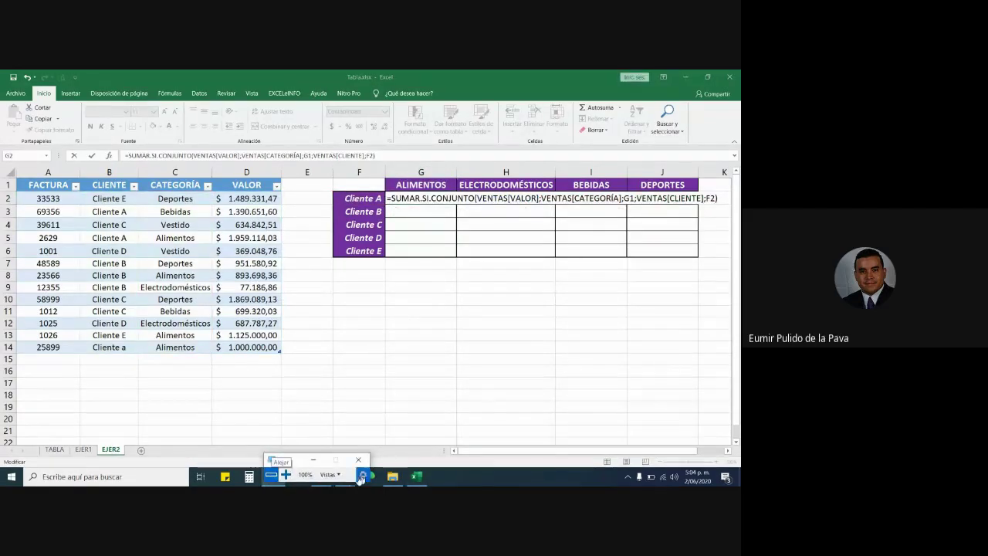
click(285, 474)
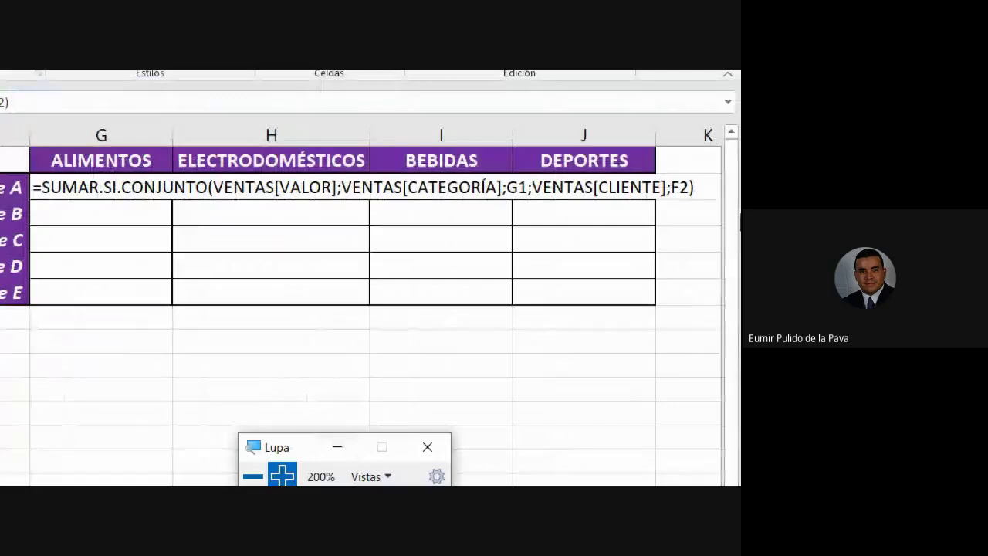
click(698, 188)
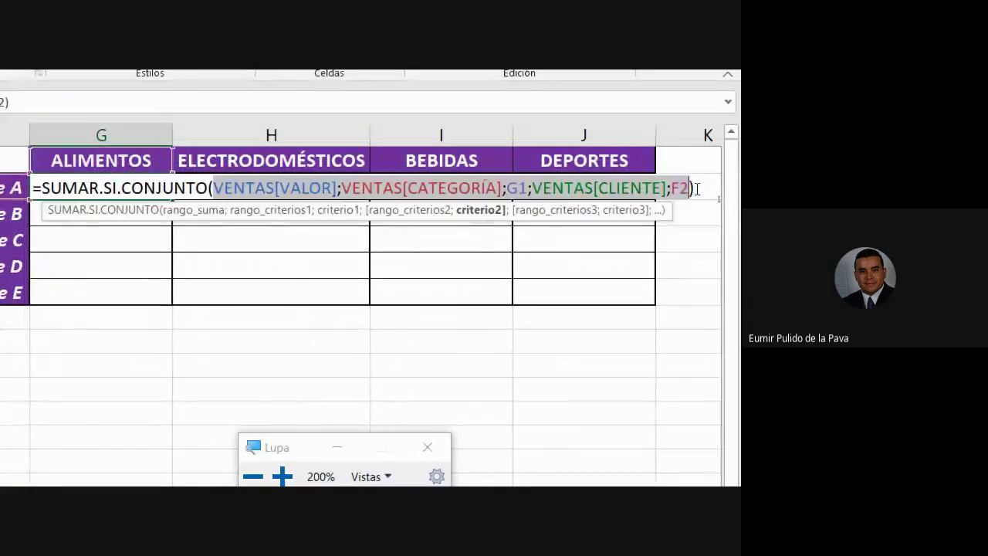
click(696, 188)
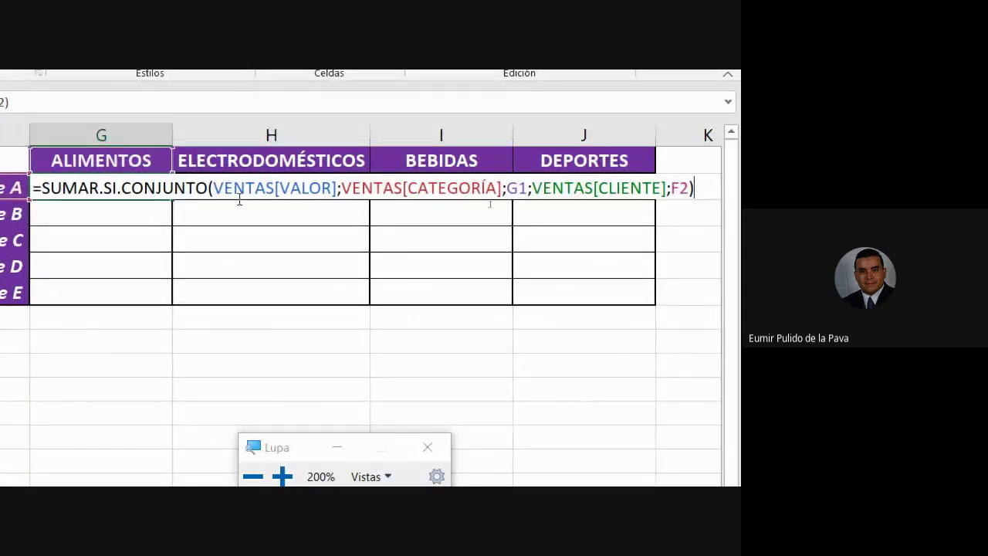
click(245, 187)
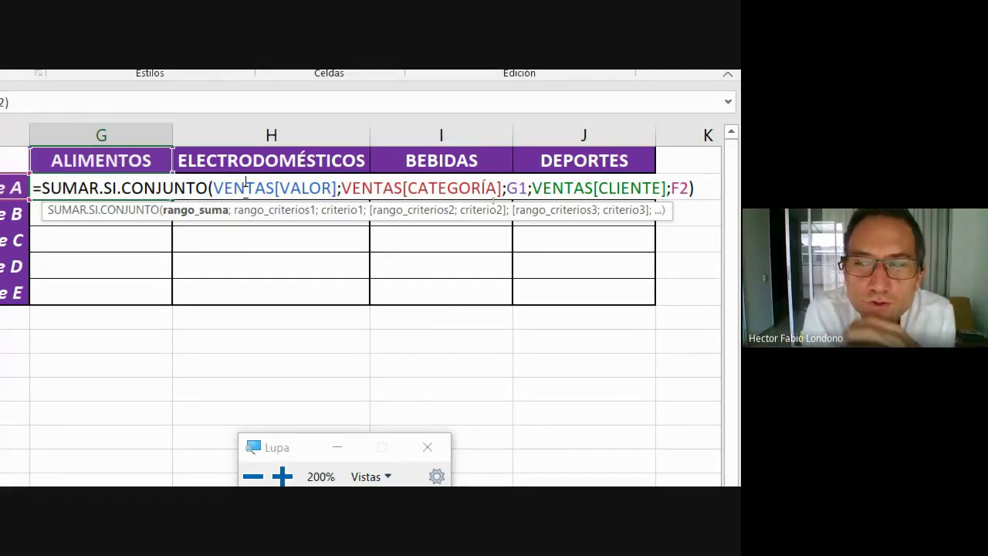
double_click(519, 188)
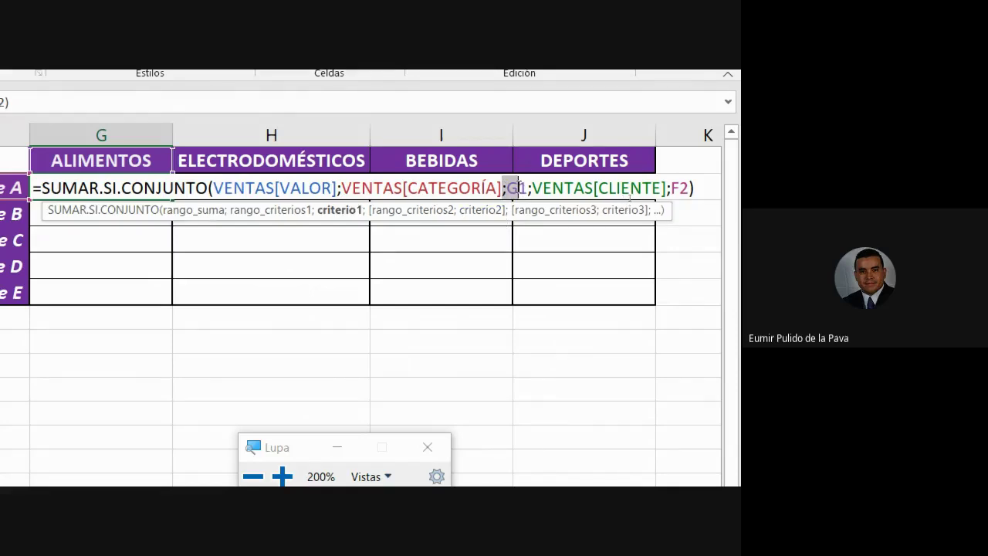
click(512, 187)
drag(508, 188, 529, 187)
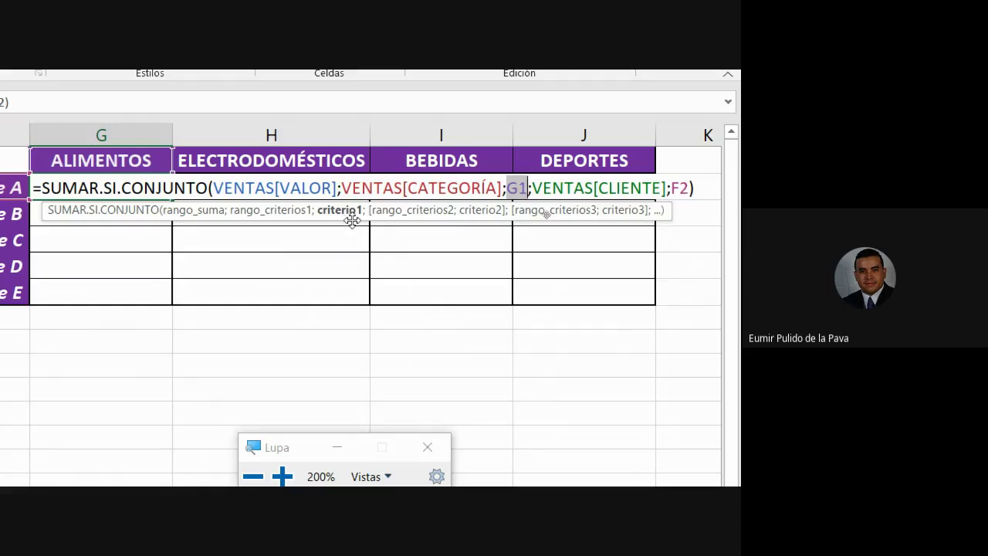
drag(340, 187, 497, 187)
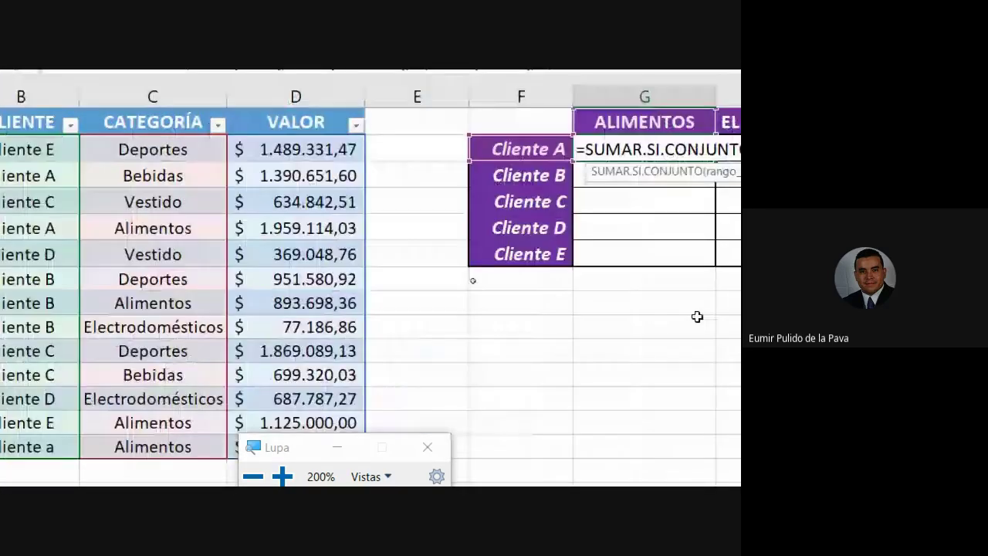
drag(507, 192, 528, 192)
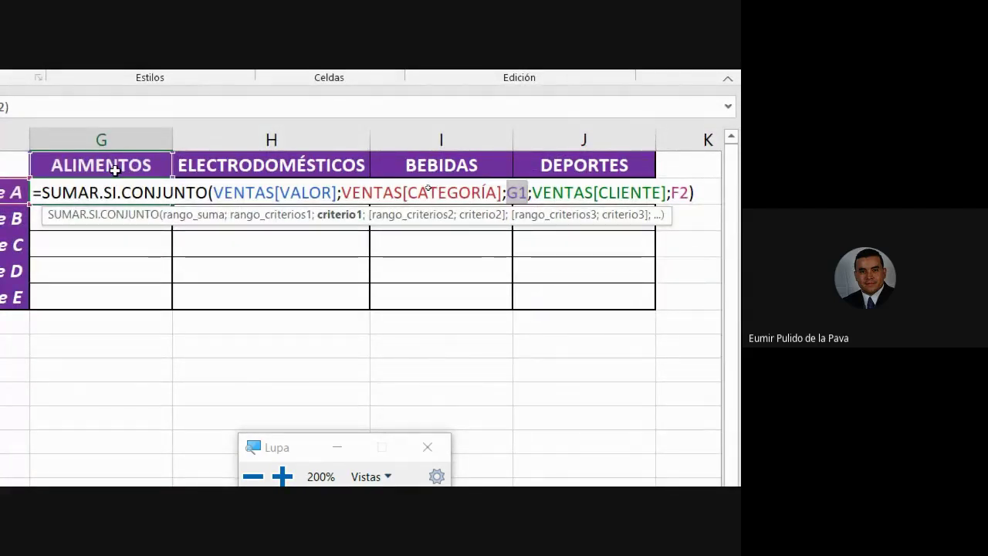
Replace G1 and F2 with "Alimentos" and "Cliente A" and commit, giving $ 2.959.114,03.
text("Alimen)
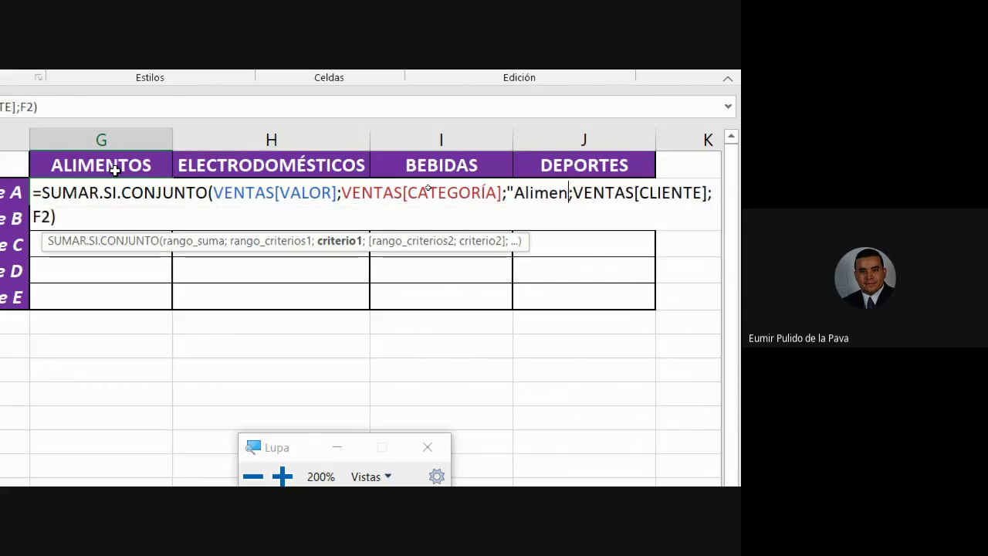
text(tos")
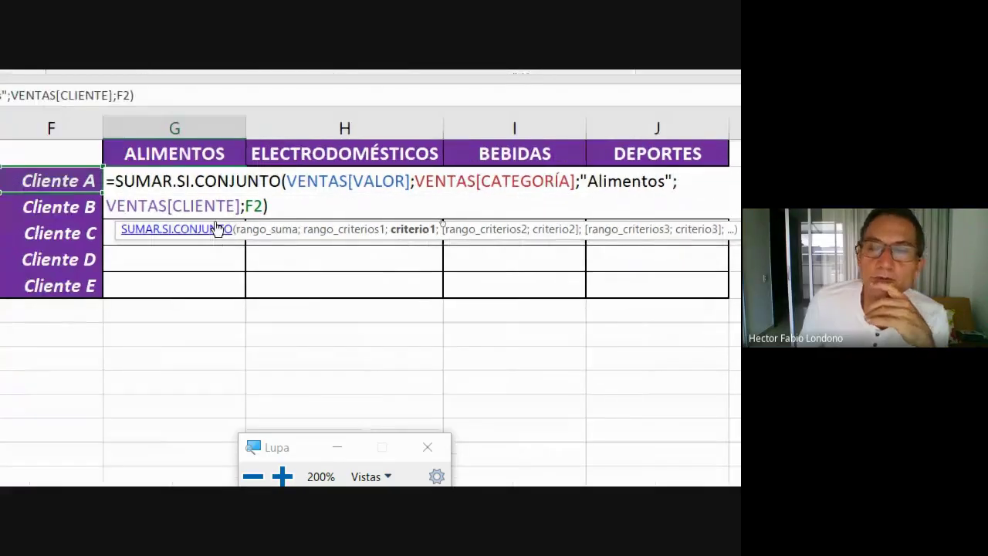
click(265, 205)
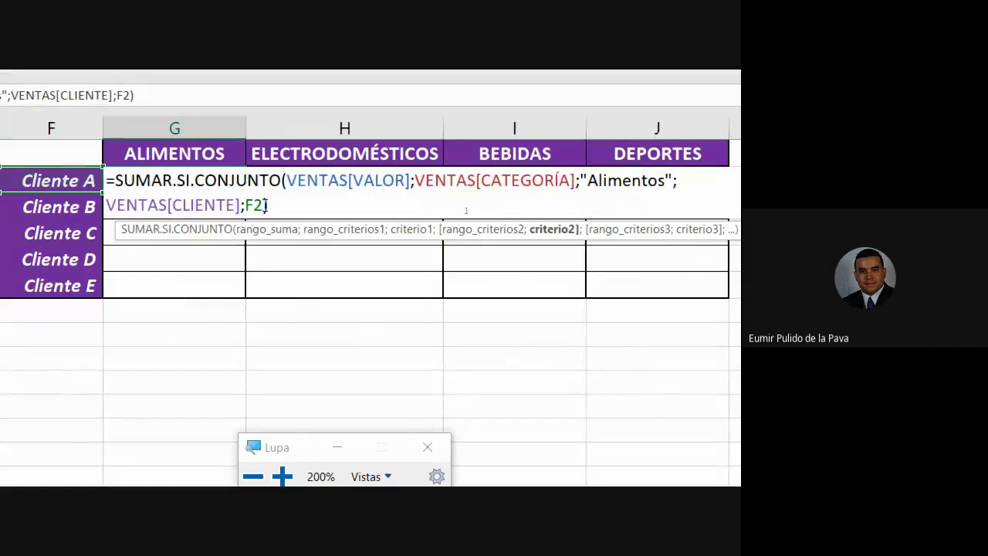
key(BackSpace)
key(BackSpace)
text("Cl)
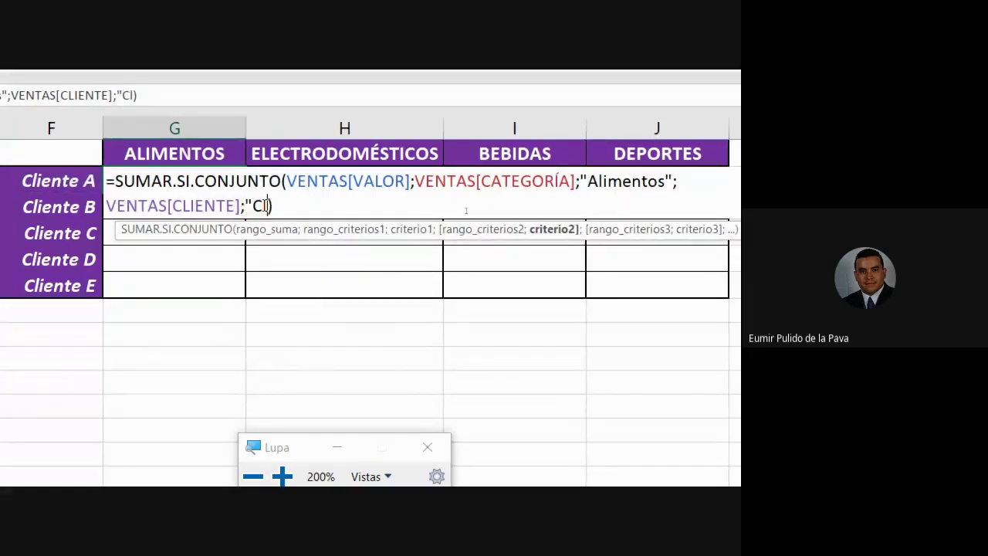
text(iente )
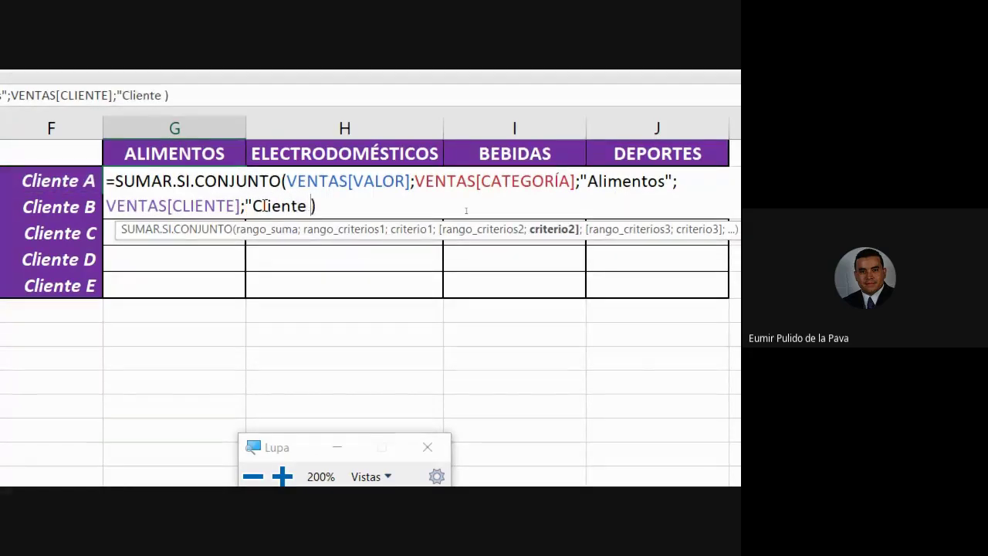
text(A")
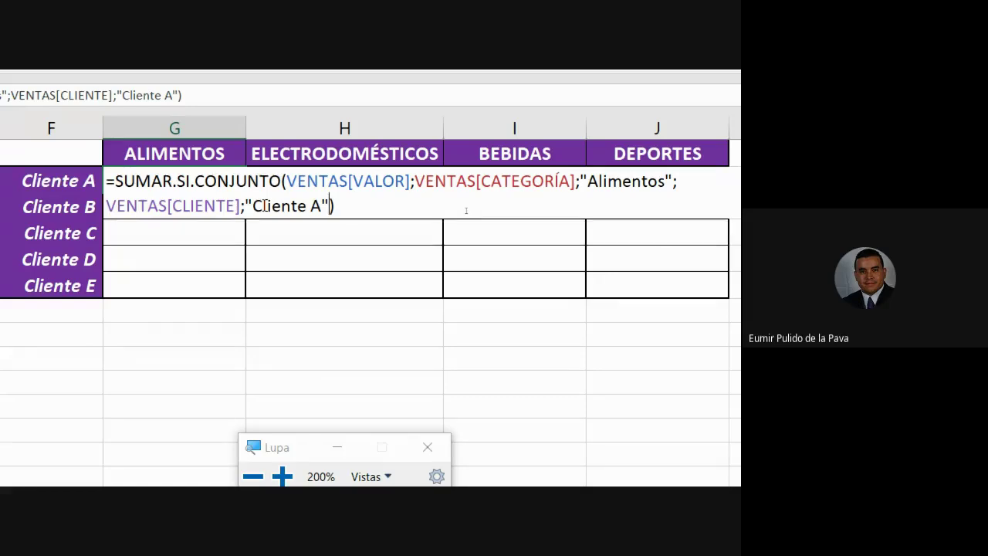
key(Return)
click(232, 185)
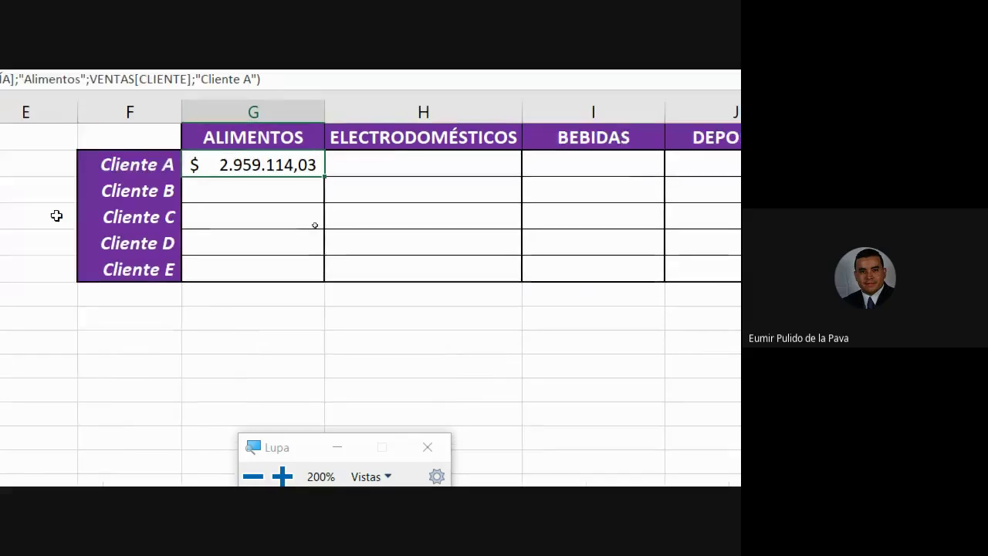
Fill G2's formula down into G3 for Cliente B and open the copy for editing.
click(138, 191)
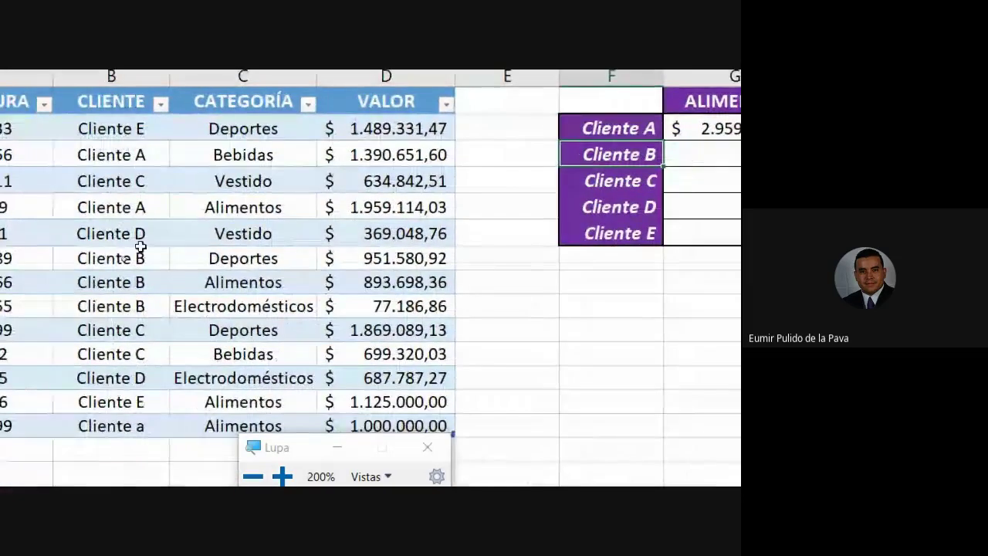
drag(142, 255, 246, 257)
drag(136, 281, 268, 285)
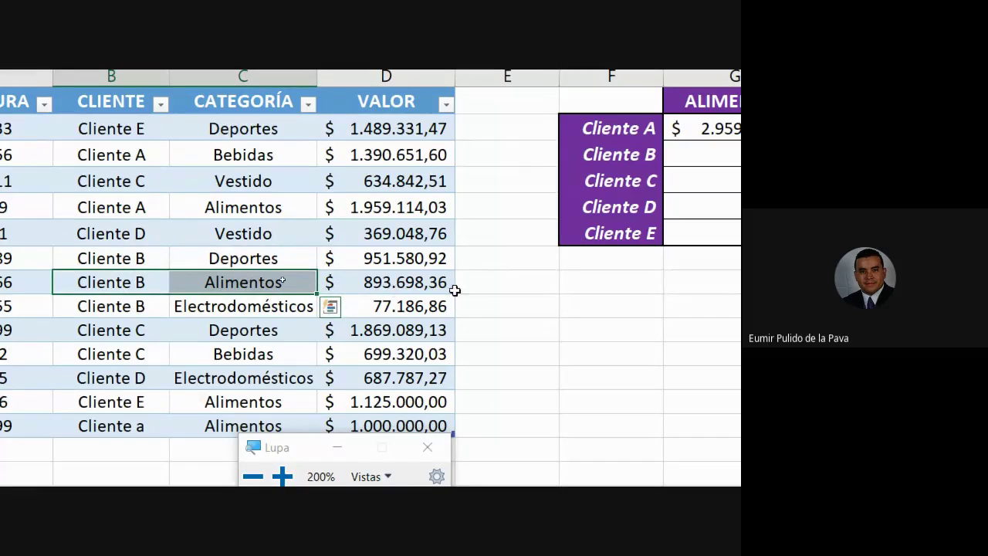
click(457, 146)
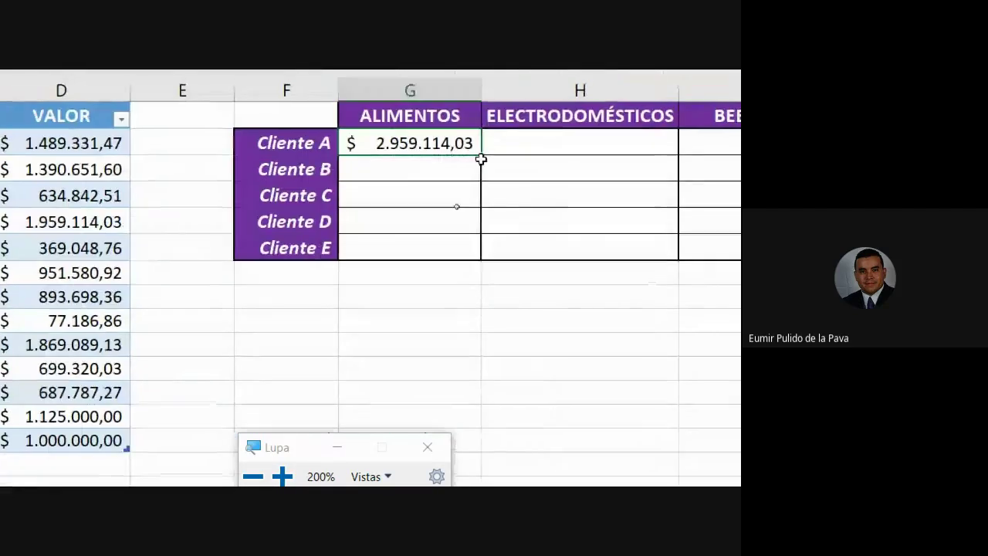
drag(482, 155, 481, 183)
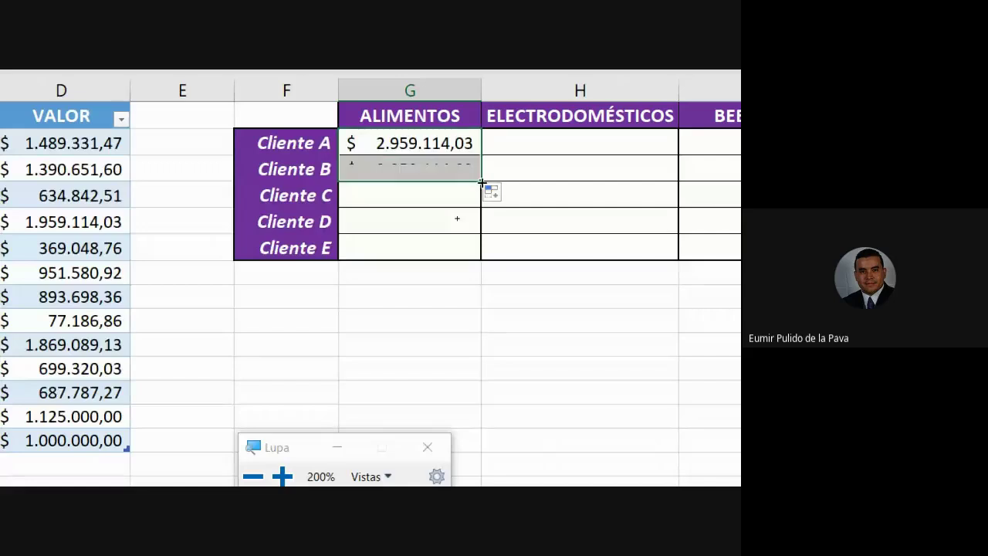
click(425, 170)
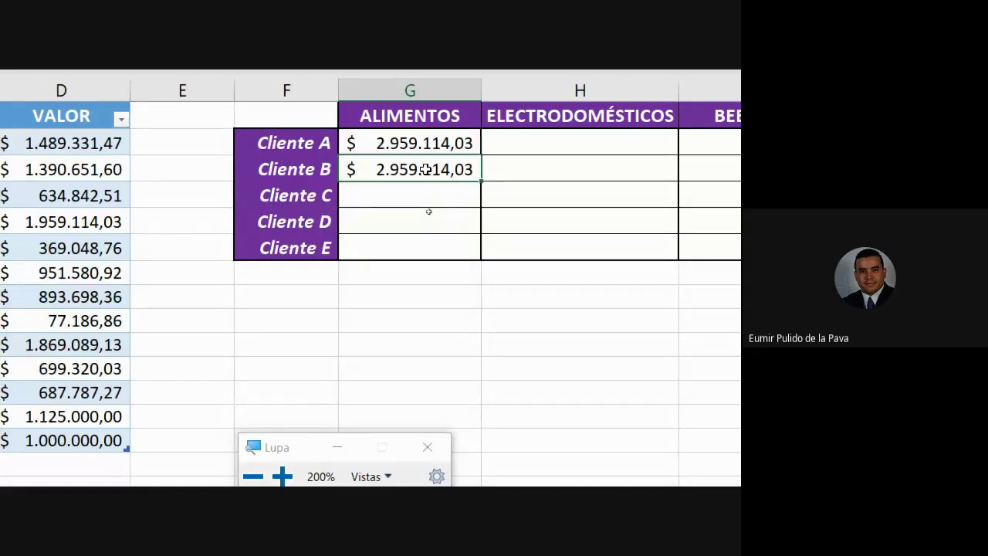
double_click(426, 170)
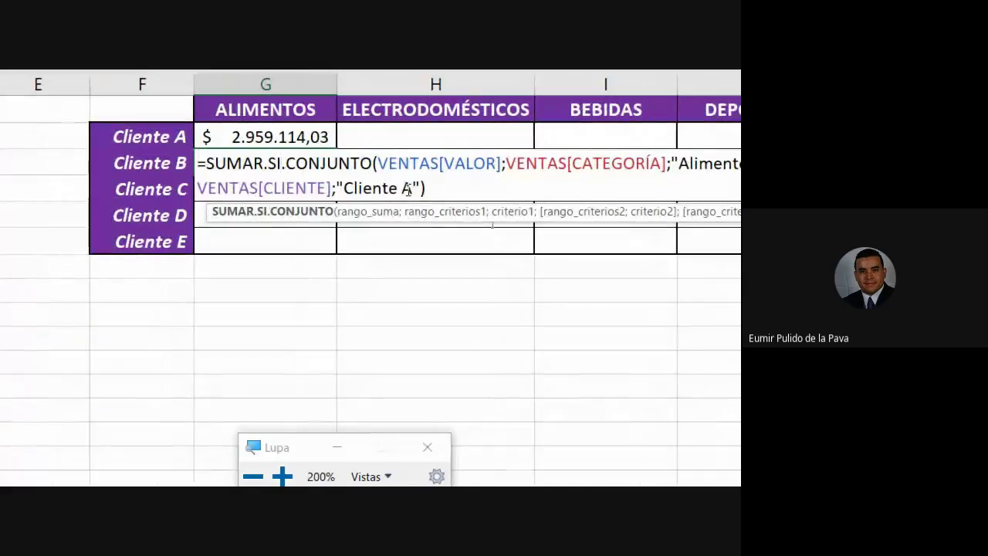
Change G3's criterion to "Cliente B", so it shows $ 893.698,36.
click(401, 187)
key(Delete)
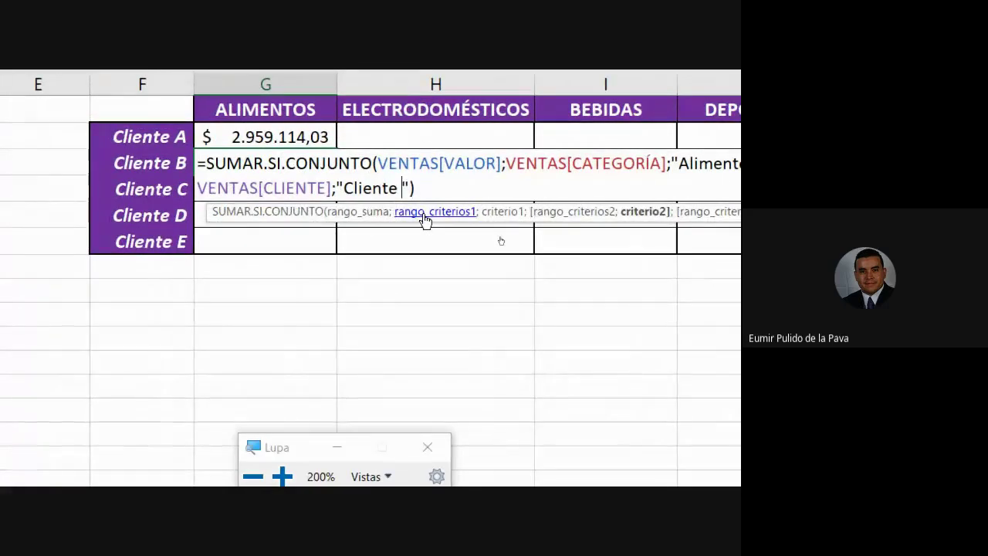
text(B)
key(Return)
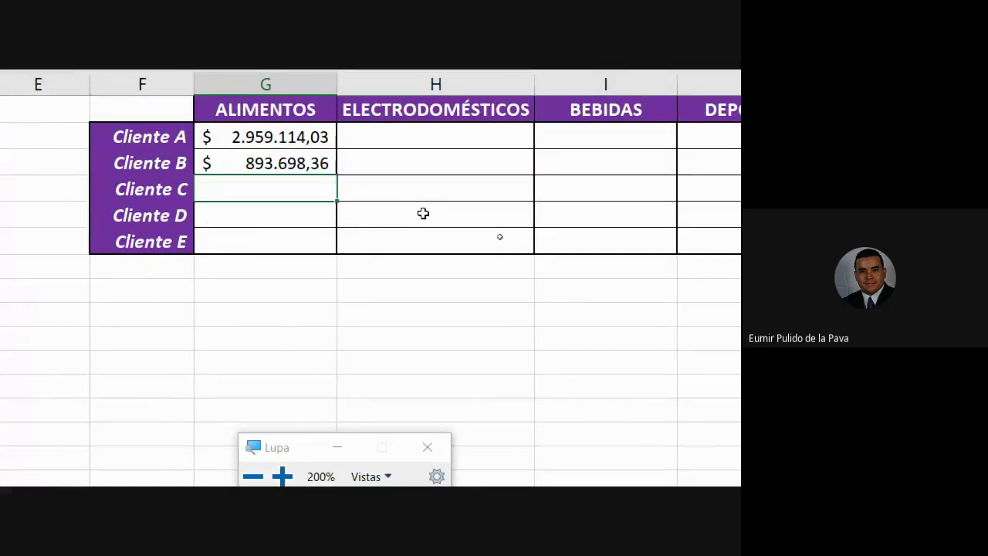
Select the Cliente A and Cliente B labels and point out rows of the sales table.
click(237, 163)
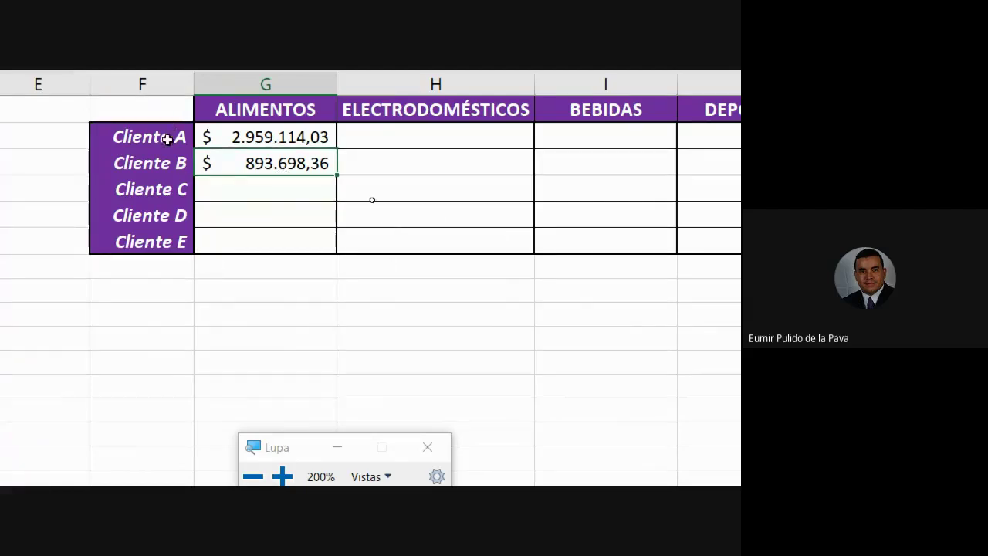
drag(166, 136, 165, 242)
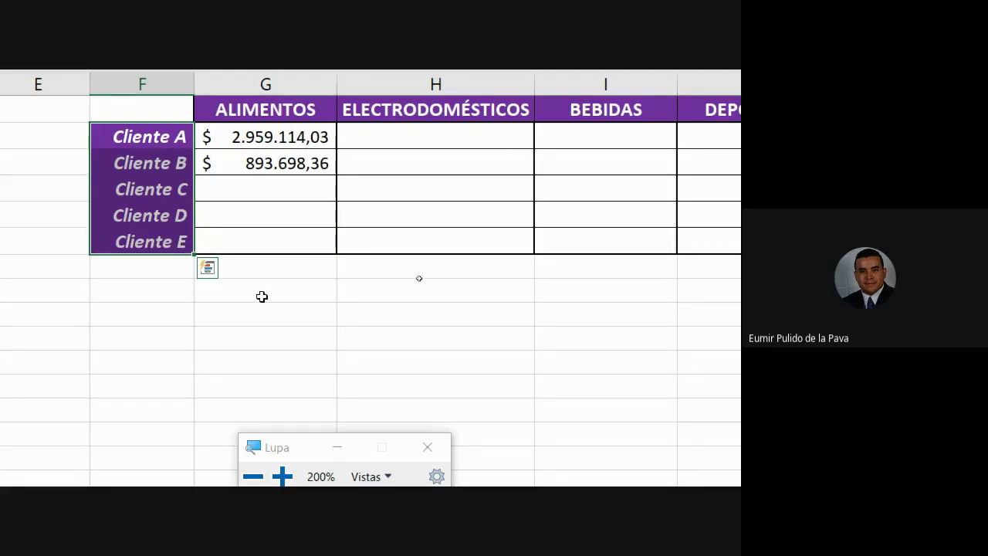
click(265, 239)
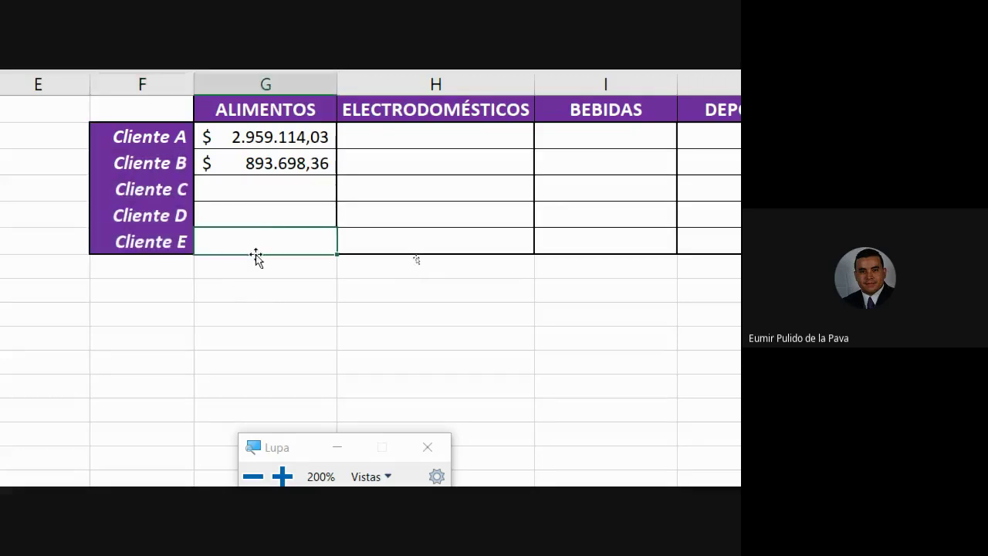
click(256, 262)
click(256, 299)
click(262, 315)
click(268, 340)
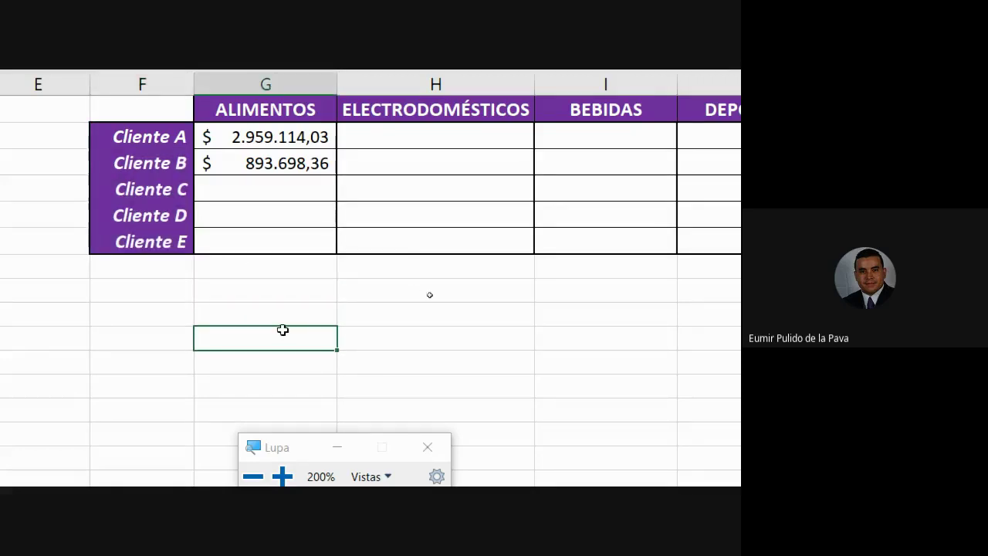
In G2's formula, erase the "Cliente A" and "Alimentos" text criteria.
double_click(298, 145)
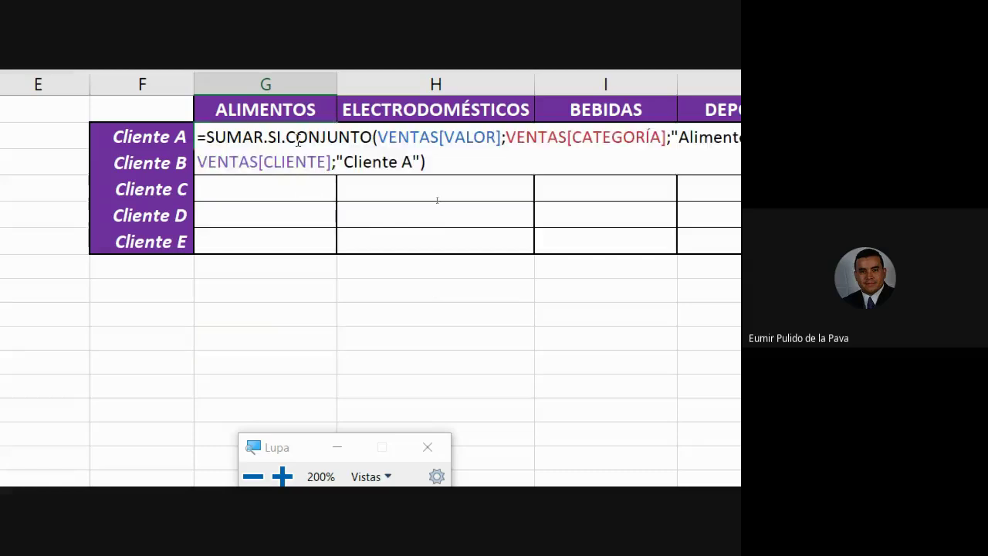
click(302, 112)
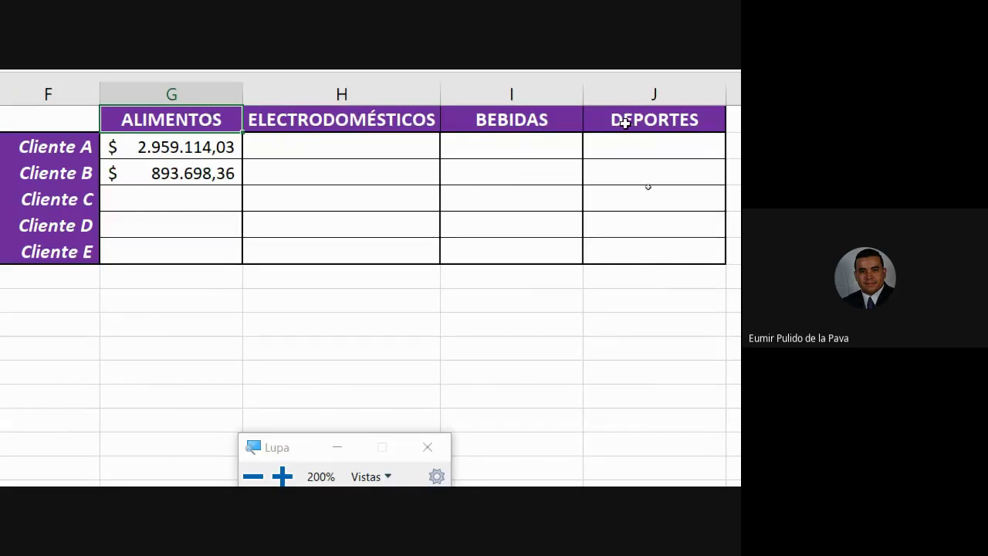
click(198, 145)
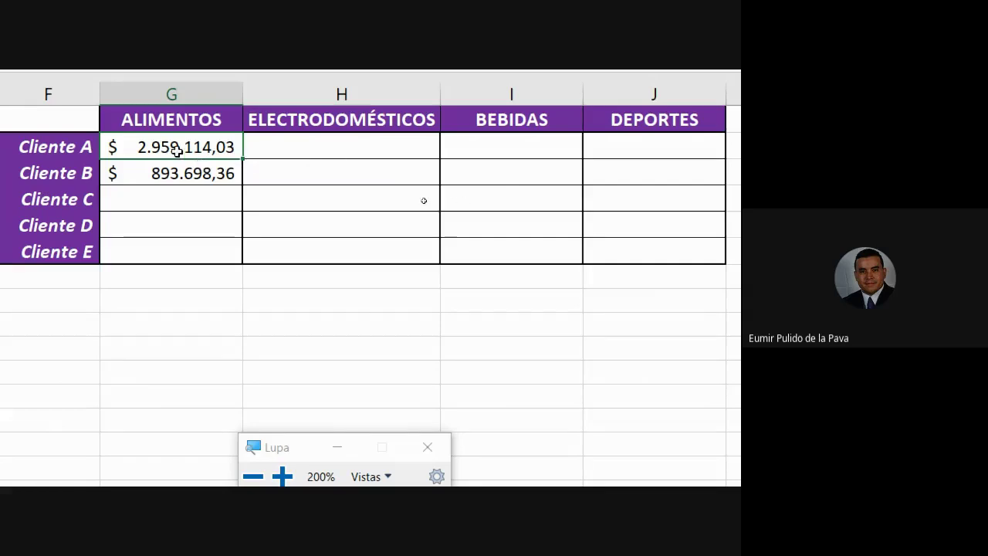
click(287, 147)
click(201, 146)
double_click(195, 147)
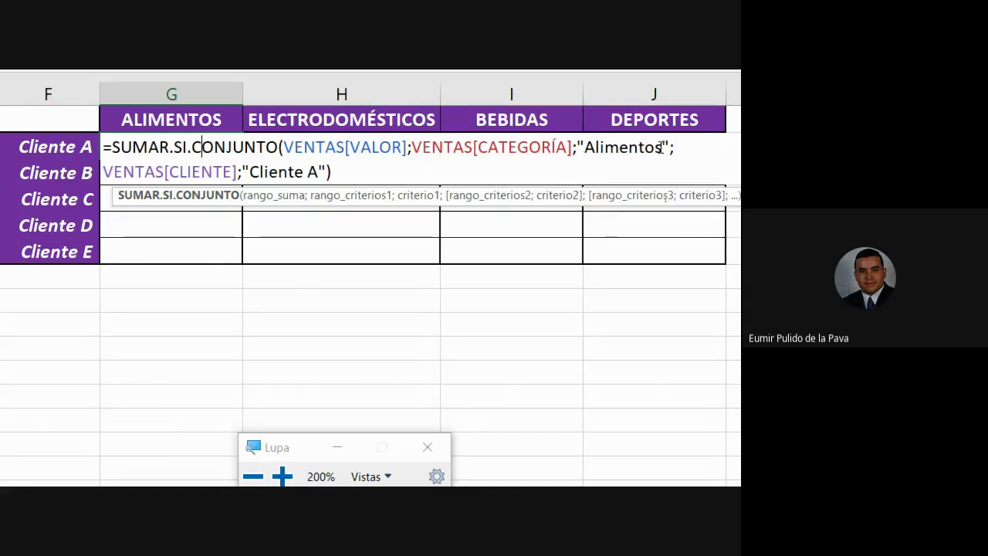
click(331, 171)
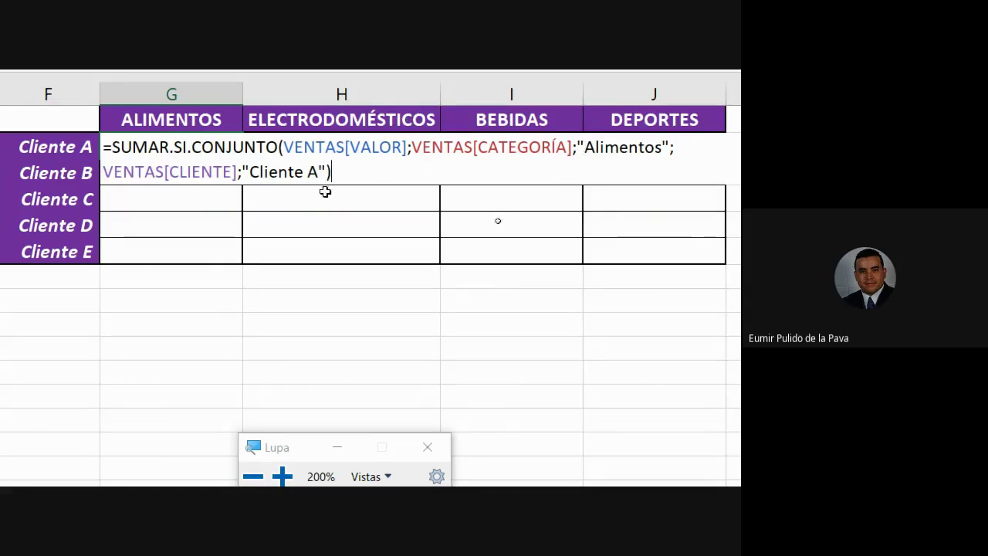
key(Left)
key(BackSpace)
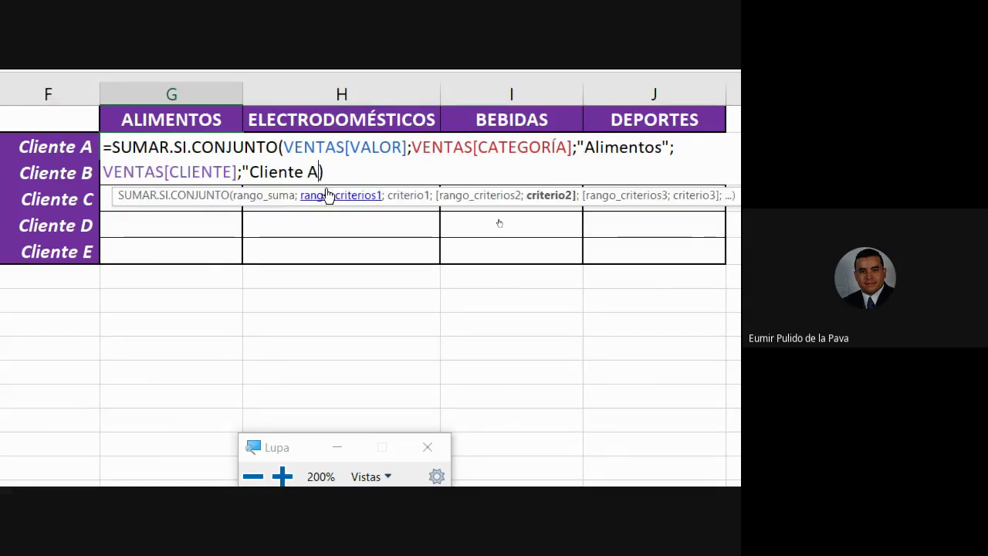
key(BackSpace)
key(BackSpace)
key(BackSpace)
key(BackSpace)
key(BackSpace)
key(BackSpace)
key(BackSpace)
key(BackSpace)
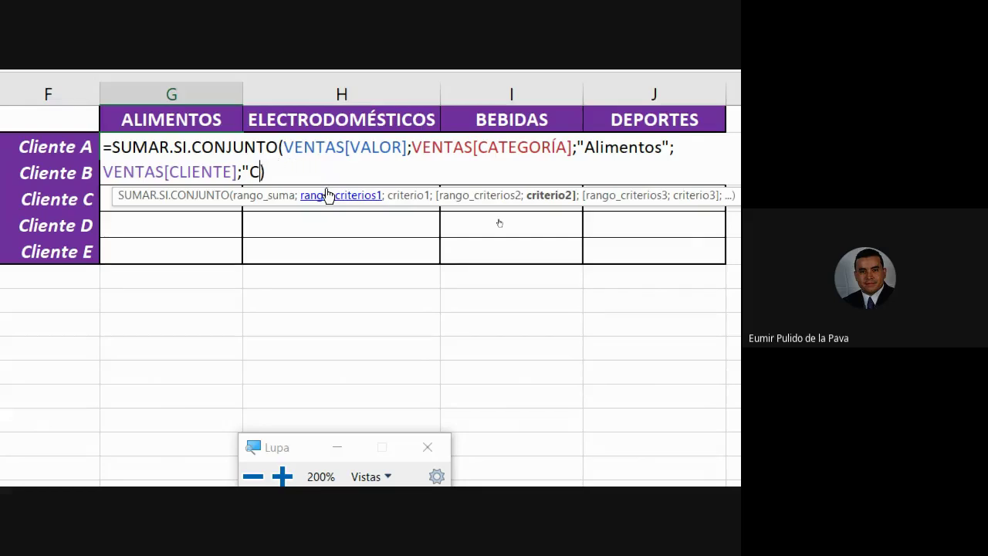
key(BackSpace)
key(BackSpace)
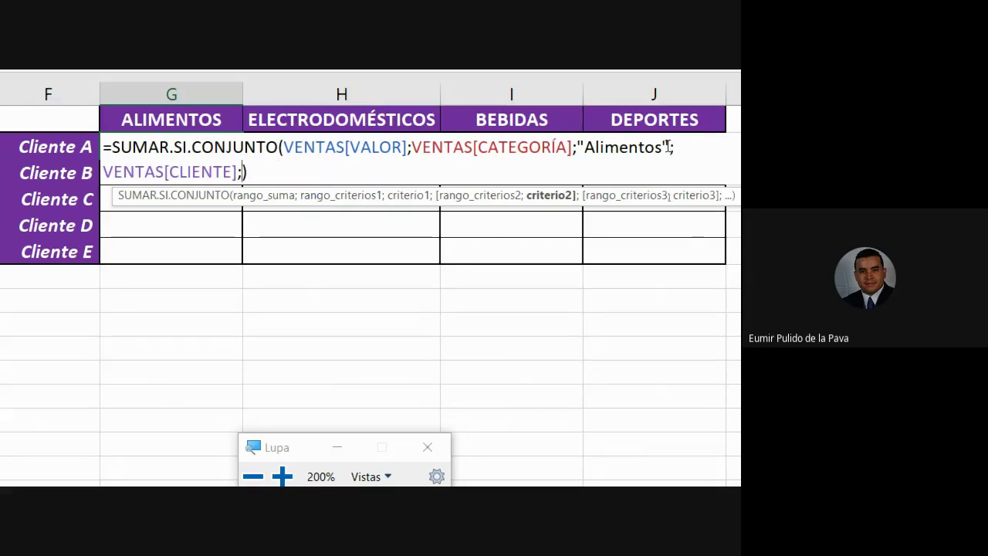
click(668, 146)
key(BackSpace)
key(BackSpace)
key(BackSpace)
key(BackSpace)
key(BackSpace)
key(BackSpace)
key(BackSpace)
key(BackSpace)
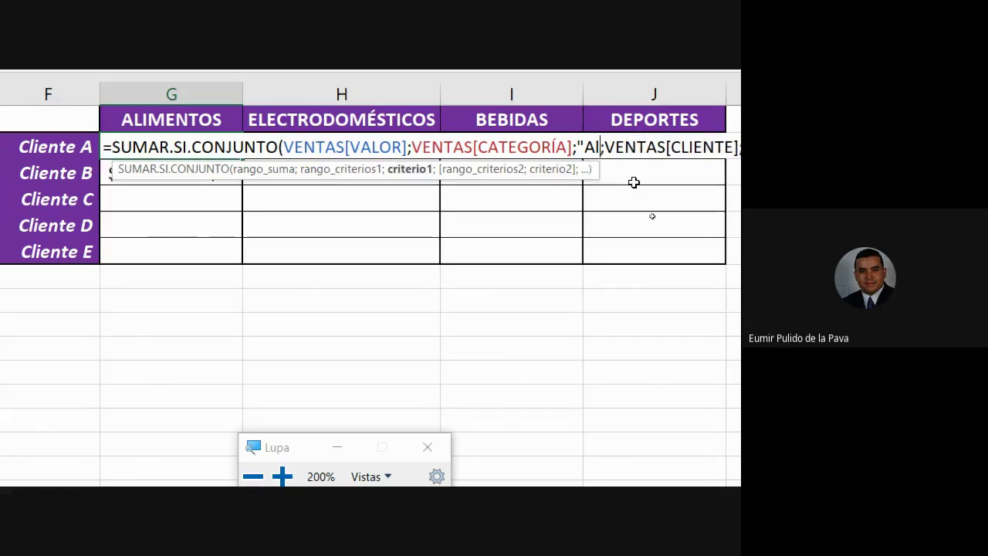
key(BackSpace)
key(BackSpace)
key(BackSpace)
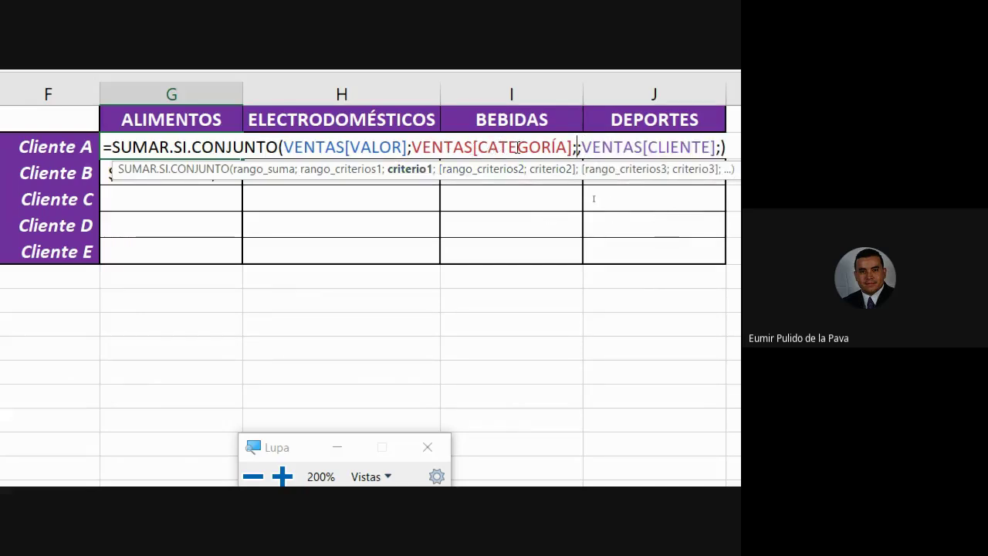
Insert G1 and F2 as the category and client criteria, still returning $ 2.959.114,03.
click(154, 124)
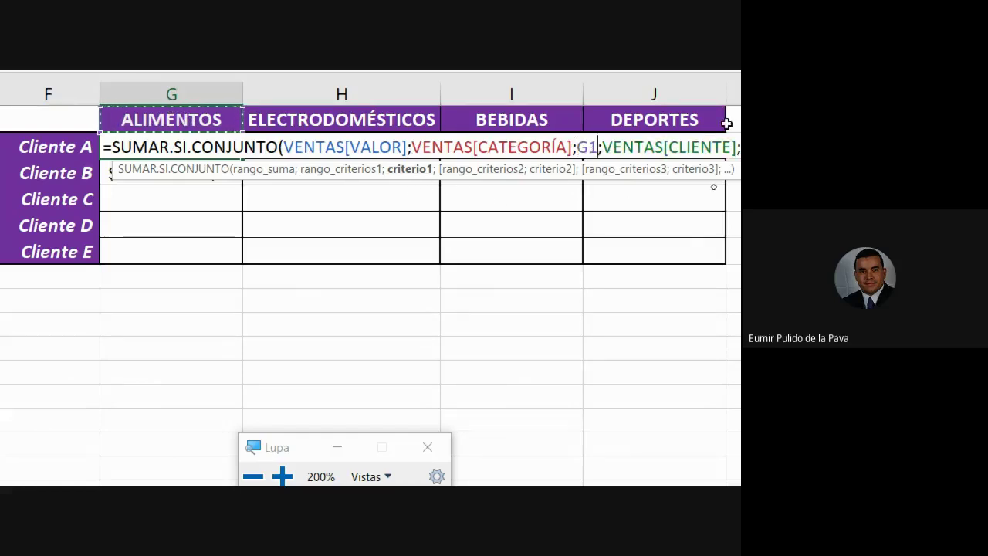
scroll(695, 139, right, 1)
click(668, 147)
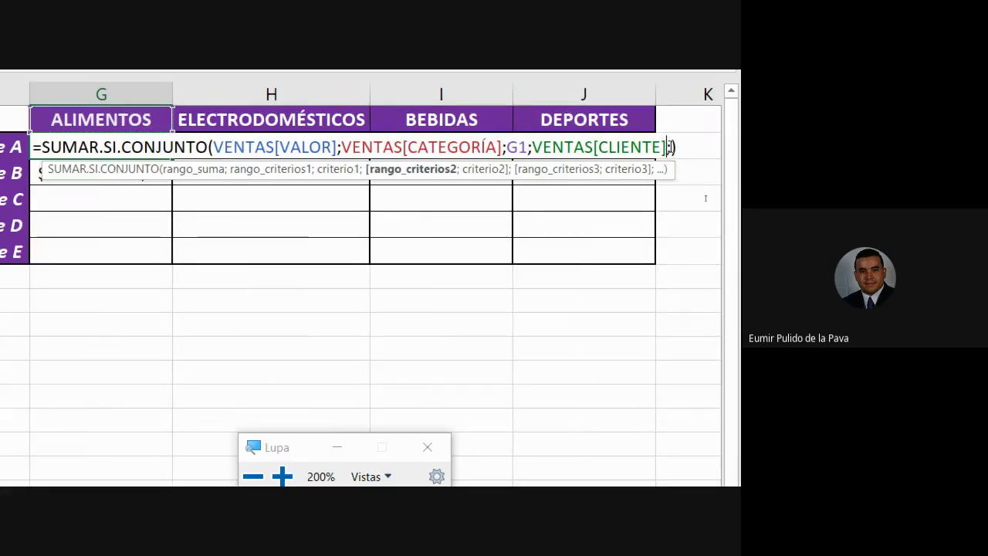
click(672, 147)
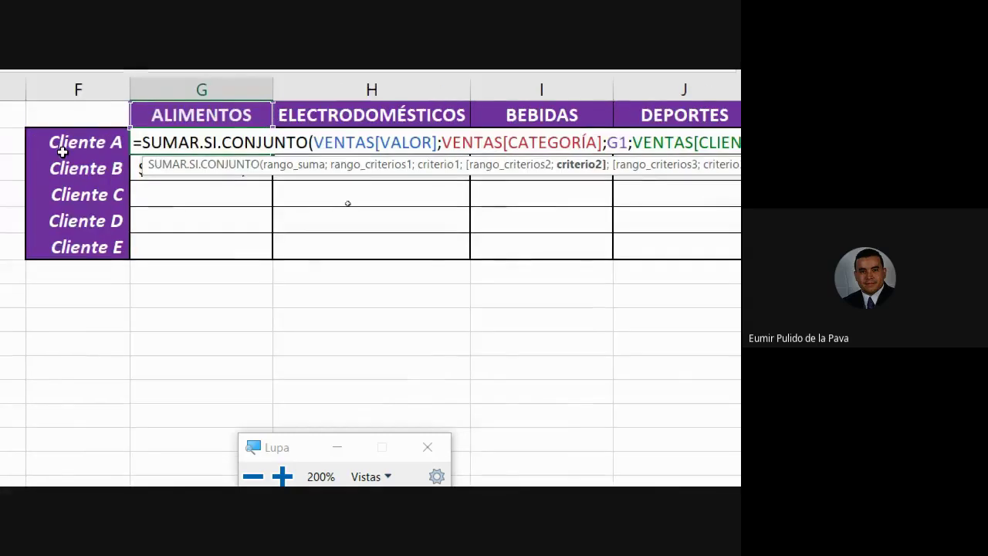
click(116, 139)
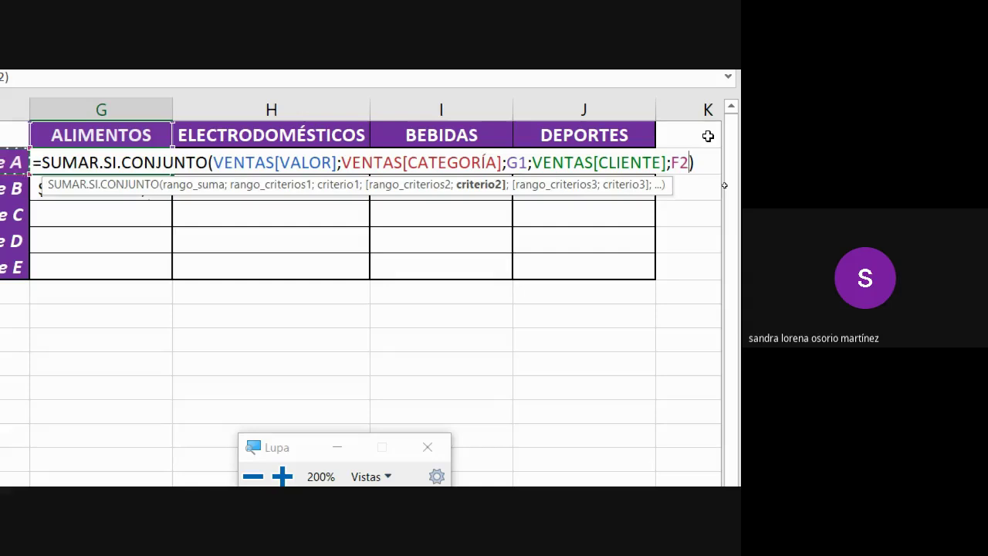
key(Return)
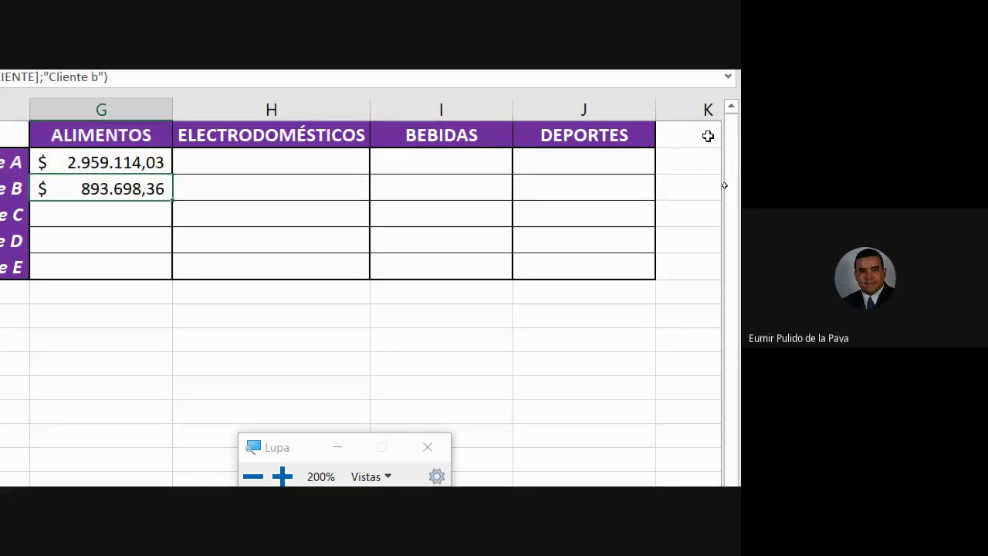
double_click(408, 199)
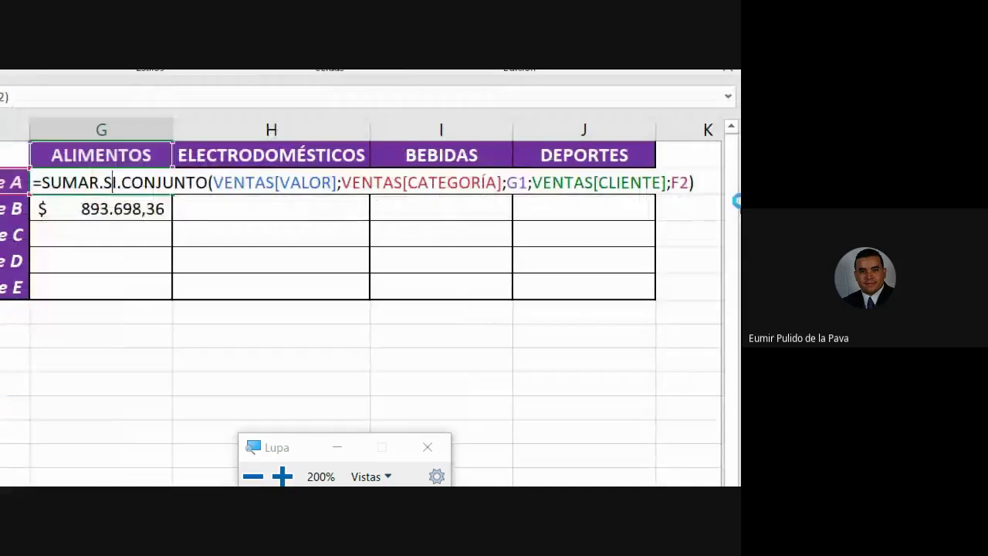
key(Return)
click(290, 165)
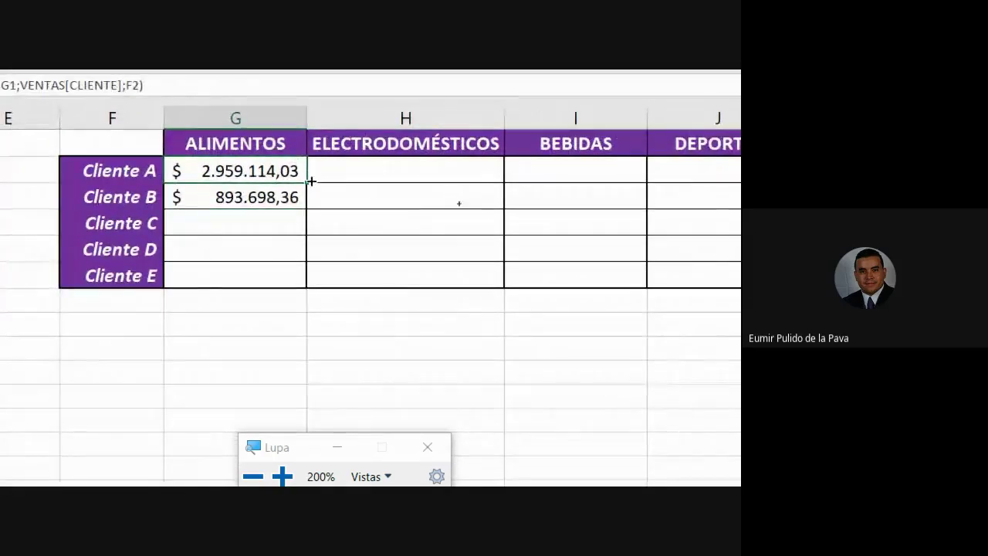
Fill the formula down to Cliente E and check how G1 shifts to G2 in Cliente B's copy.
drag(309, 182, 308, 287)
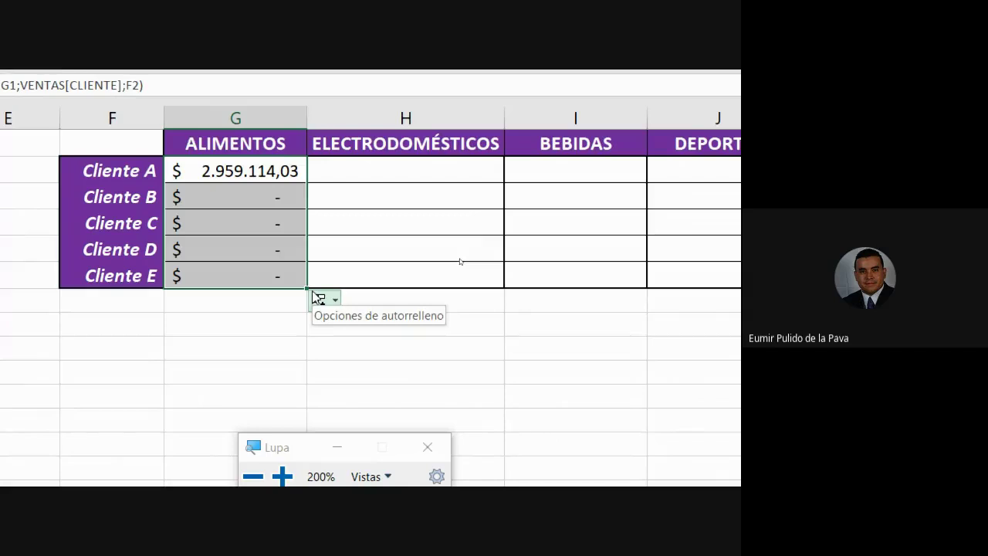
double_click(268, 170)
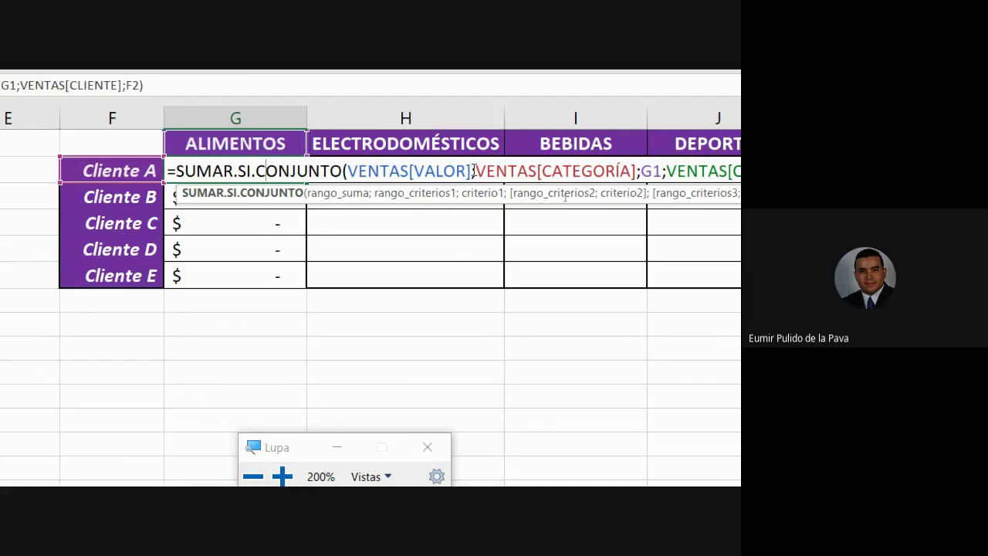
click(652, 171)
click(692, 188)
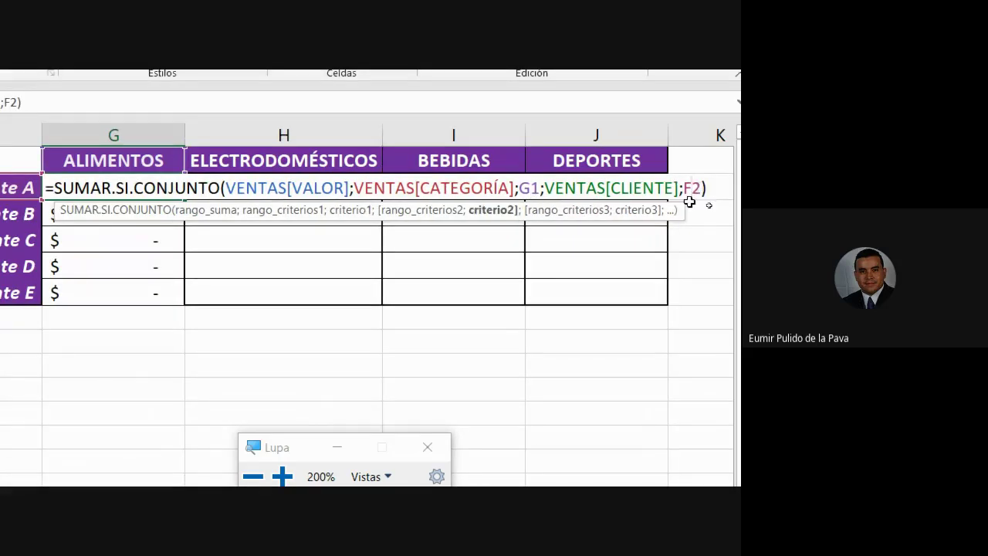
click(530, 188)
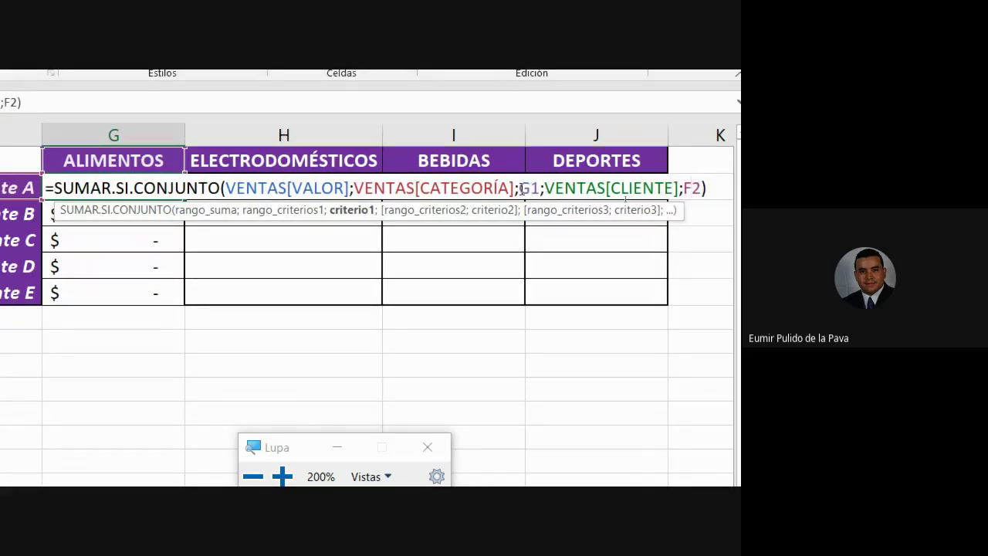
drag(519, 189, 540, 188)
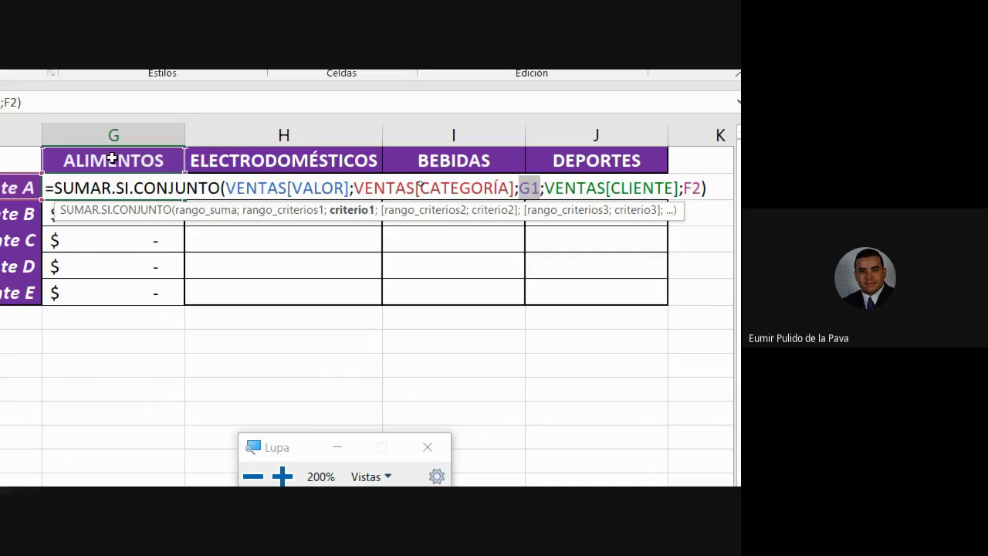
key(Return)
double_click(99, 214)
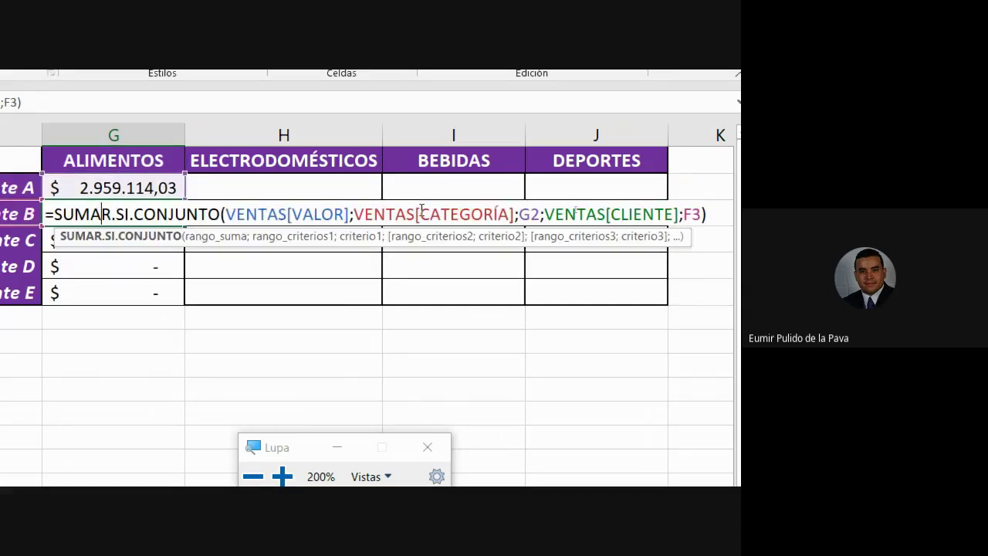
drag(519, 214, 540, 214)
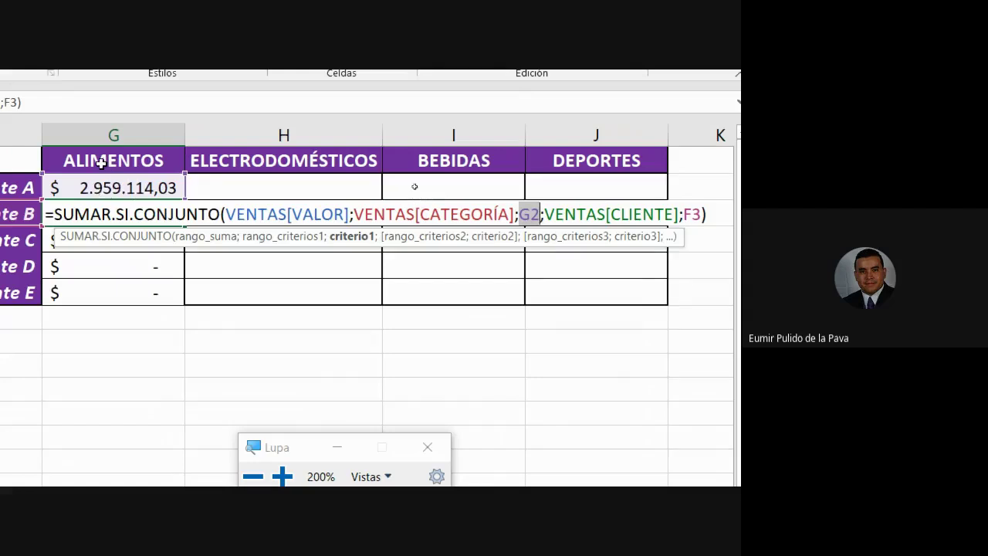
key(Escape)
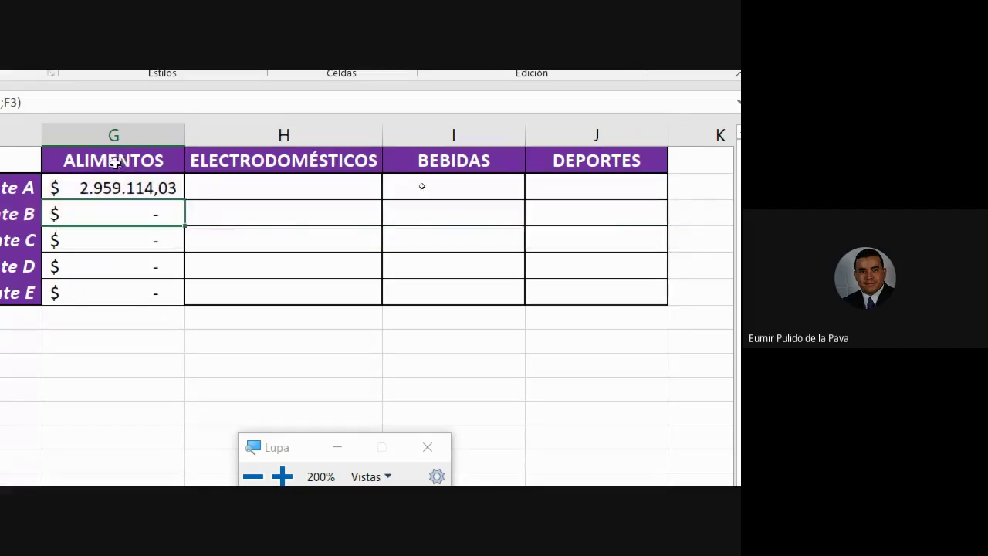
Lock G2's category reference as G$1 with F4, then fill down through Cliente E.
double_click(124, 190)
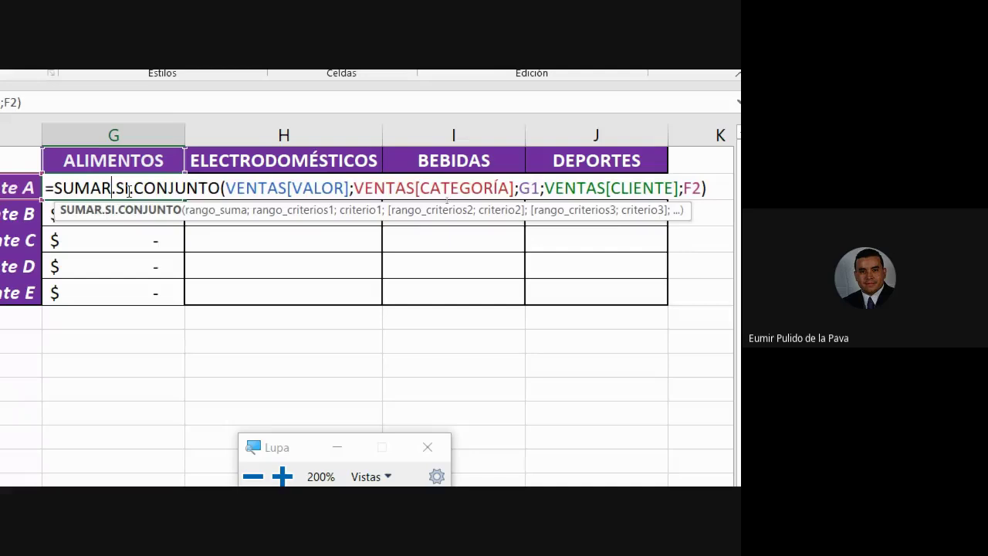
click(528, 189)
key(F4)
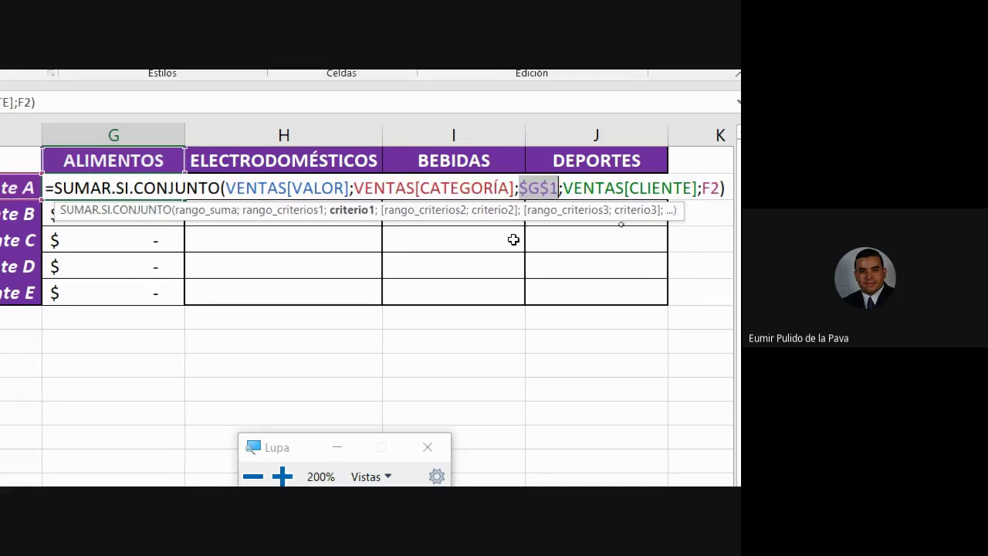
key(F4)
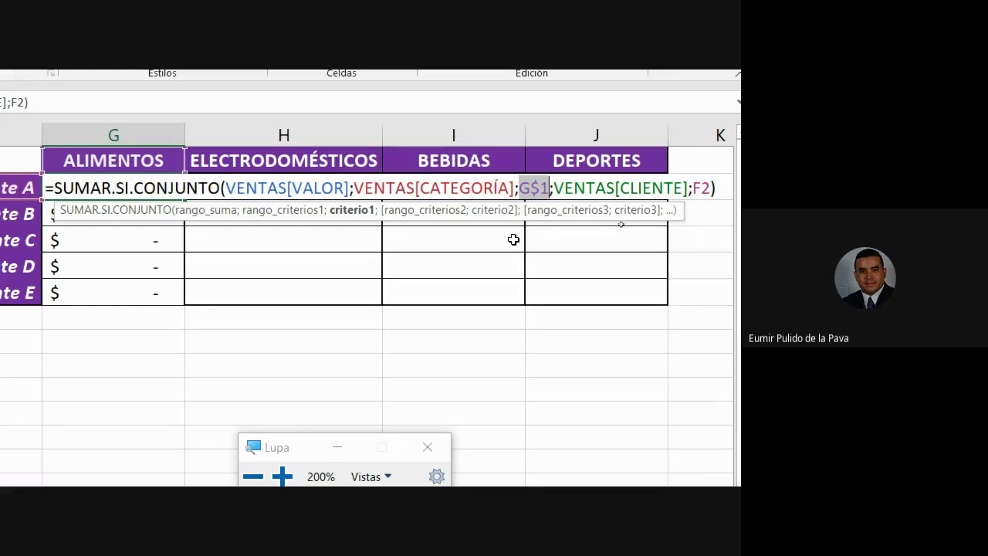
key(F4)
key(F4)
key(F4)
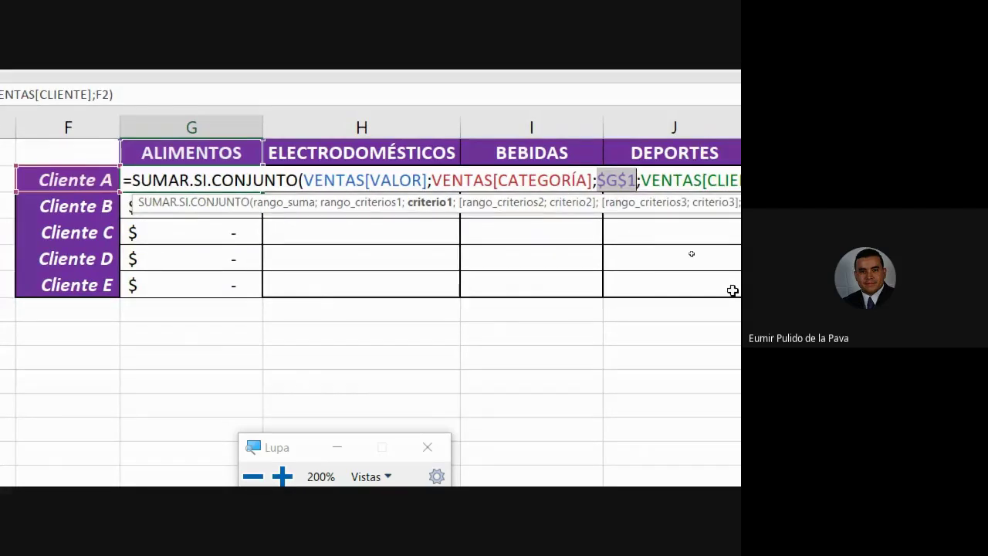
key(F4)
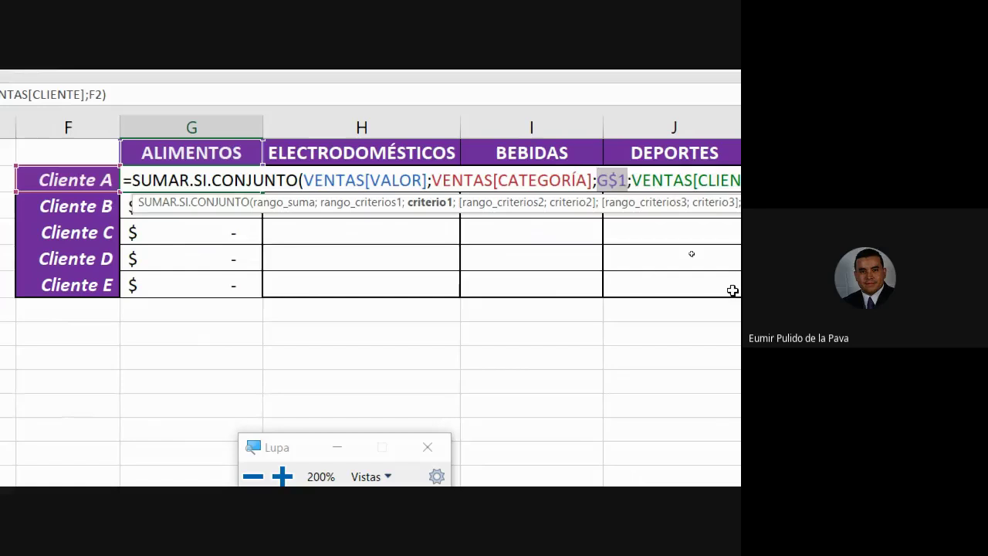
key(Return)
key(Up)
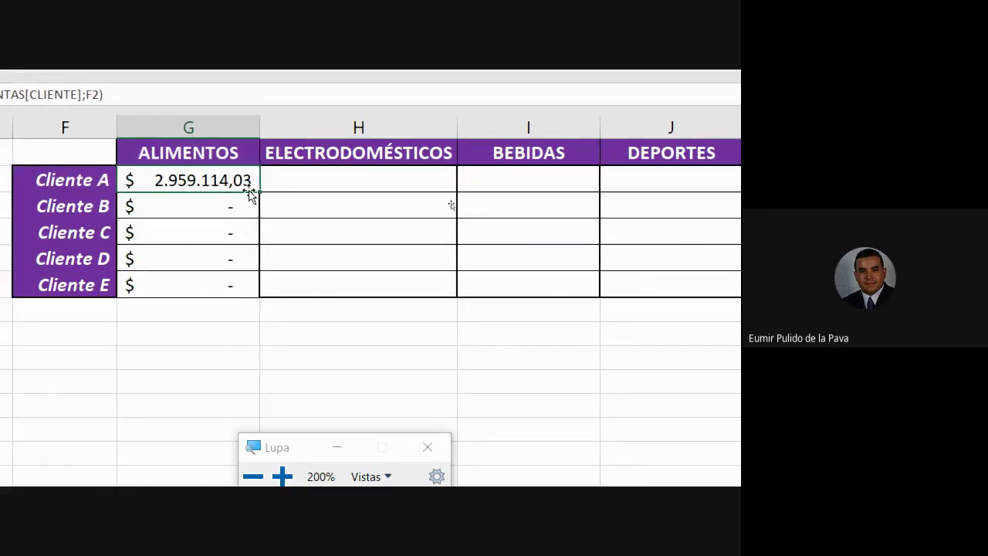
drag(259, 192, 250, 289)
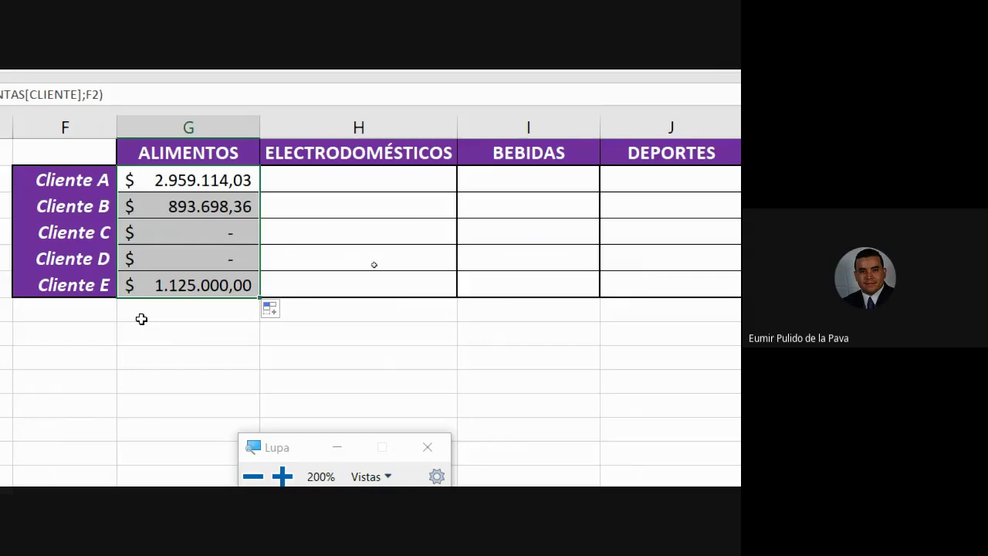
click(143, 231)
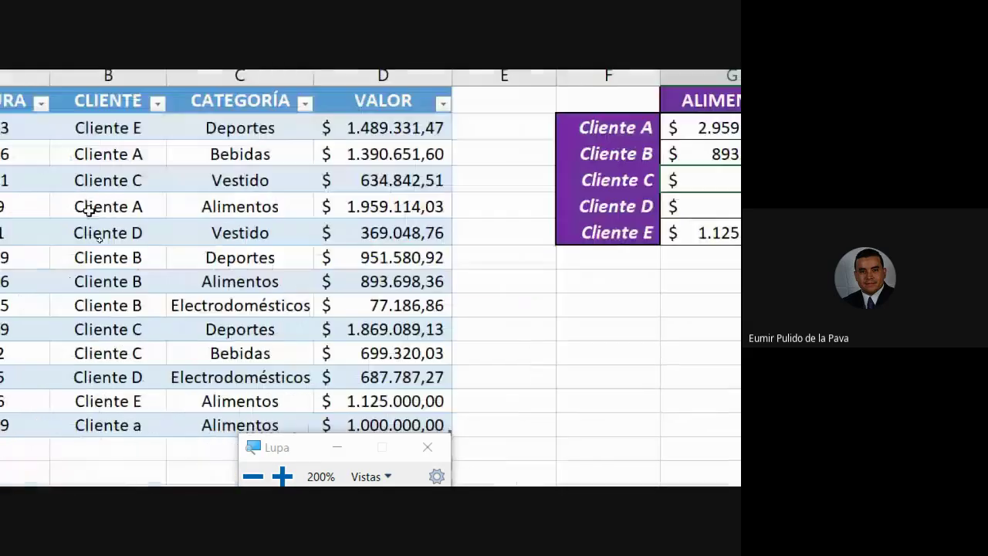
click(139, 185)
shift+click(197, 179)
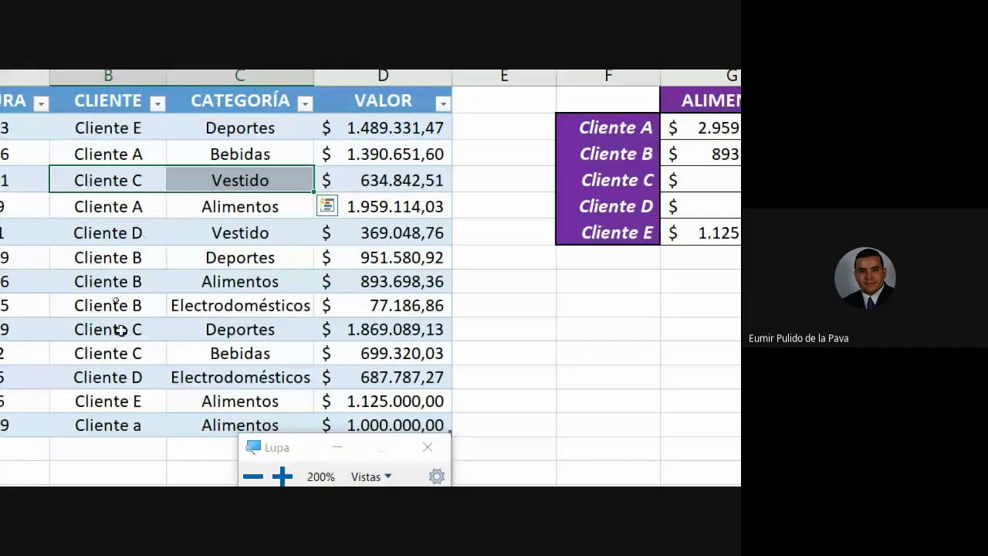
drag(122, 330, 216, 332)
drag(138, 351, 209, 363)
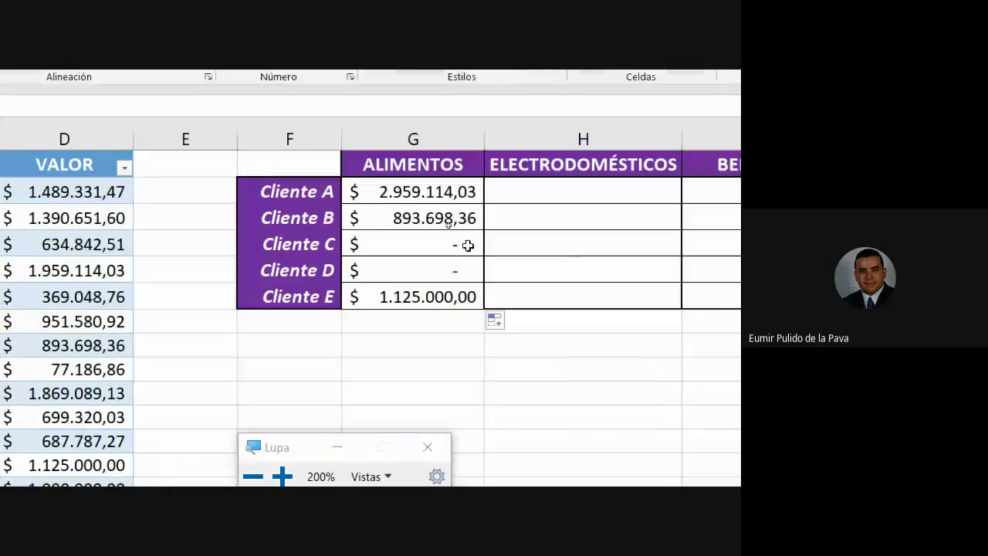
click(463, 245)
click(434, 273)
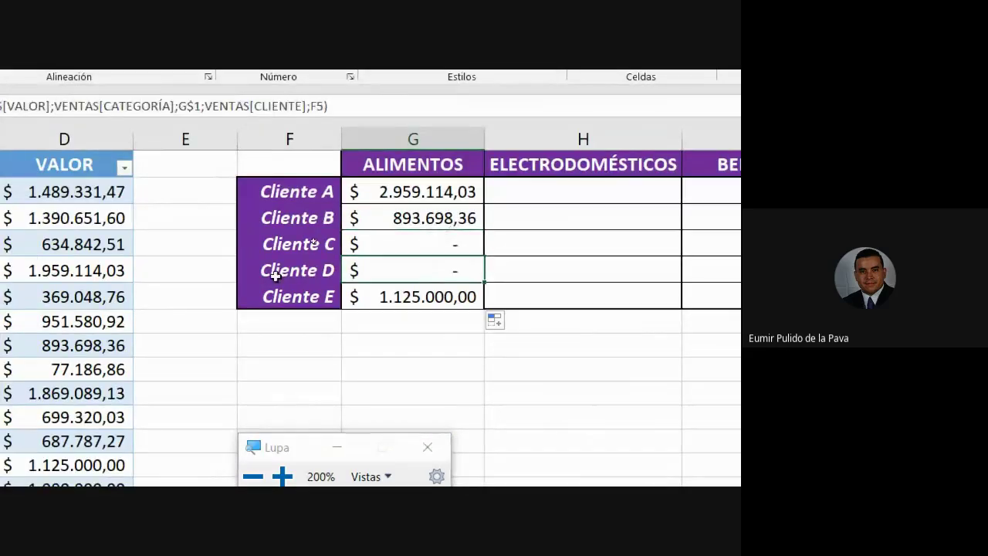
drag(91, 201, 202, 199)
drag(84, 344, 265, 345)
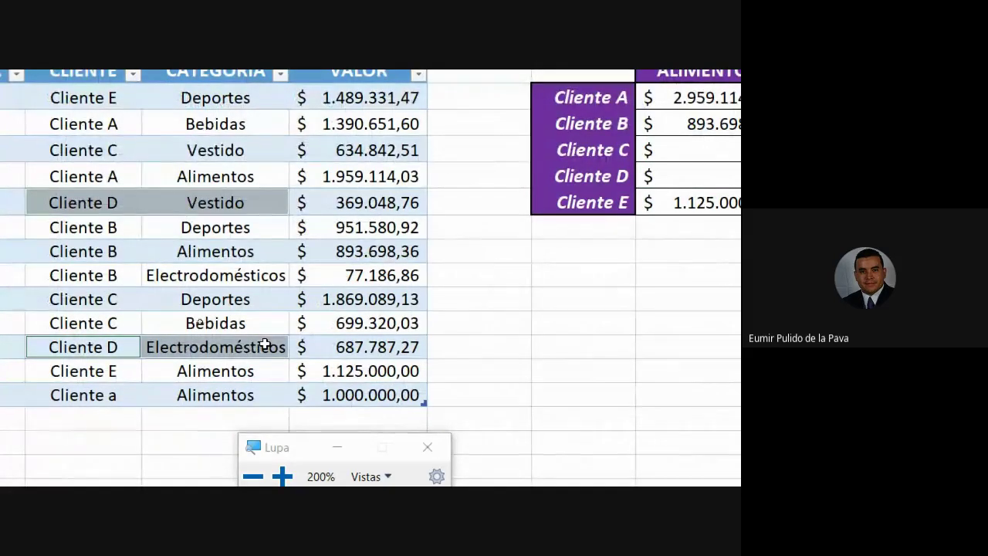
click(489, 199)
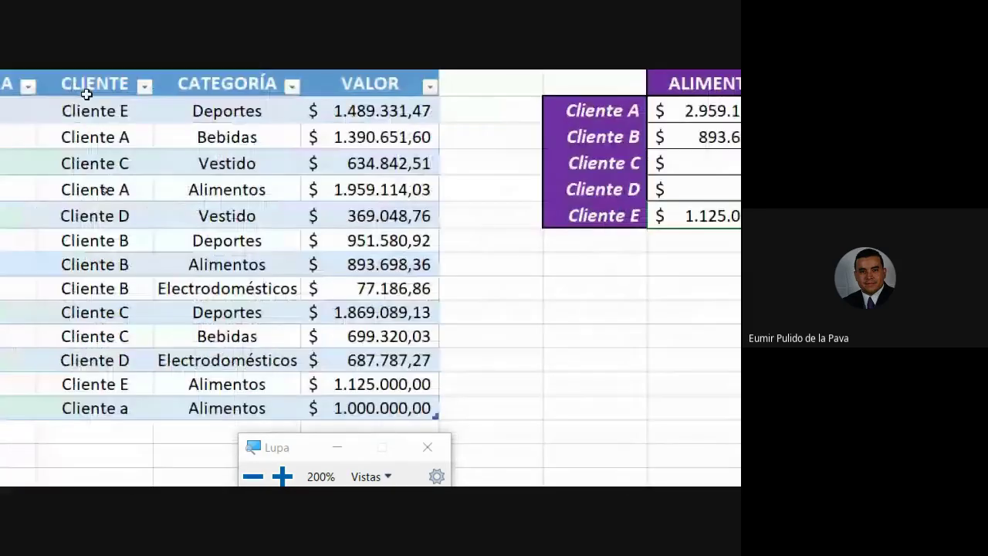
drag(92, 110, 206, 113)
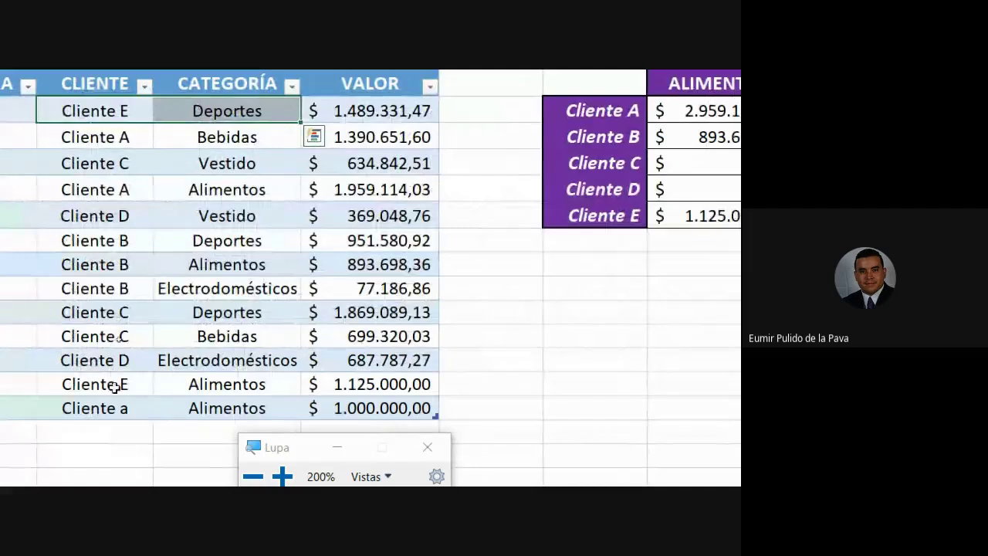
drag(114, 386, 203, 381)
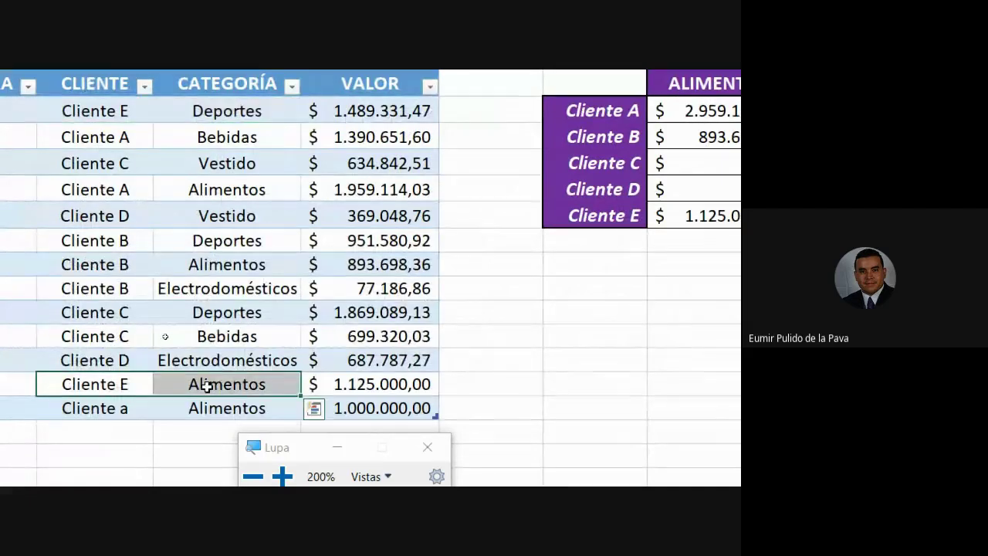
click(341, 384)
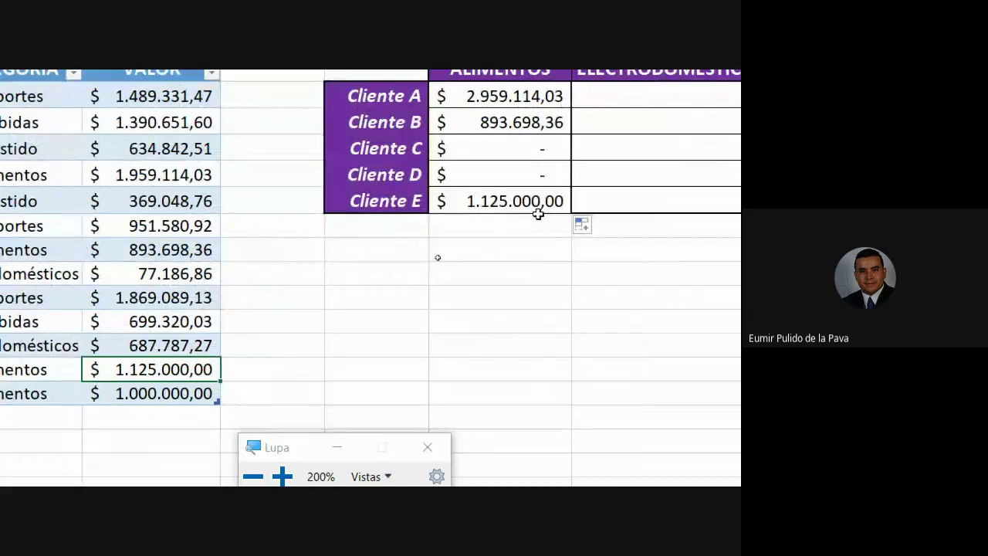
Check the Cliente E Alimentos formula, then clear the Alimentos results for Clientes B–E (G3:G6).
double_click(500, 202)
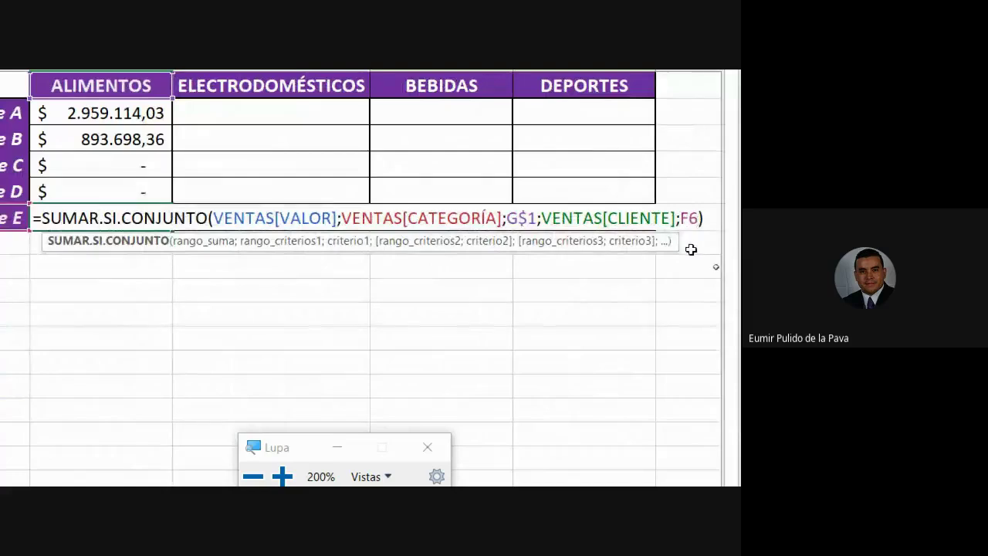
key(Return)
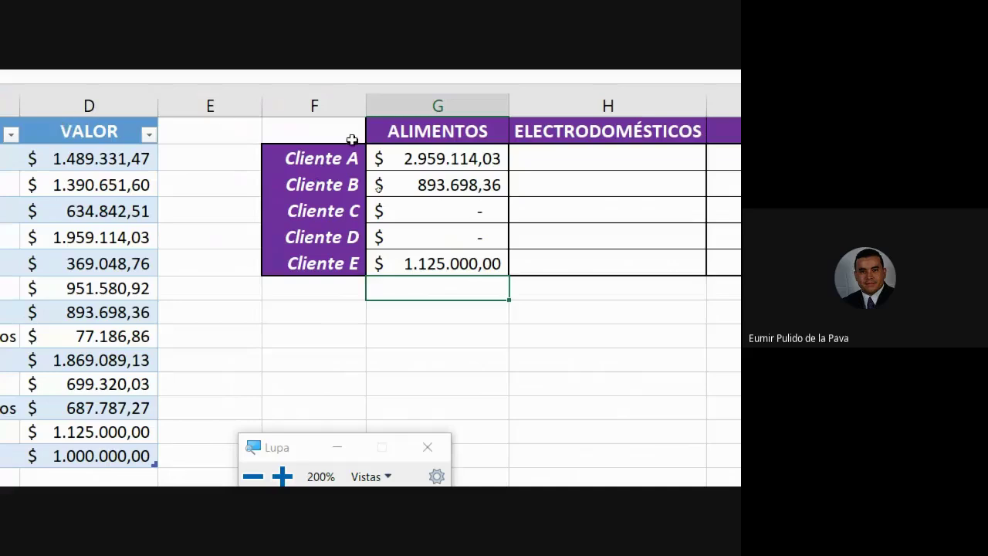
click(409, 155)
drag(469, 185, 473, 260)
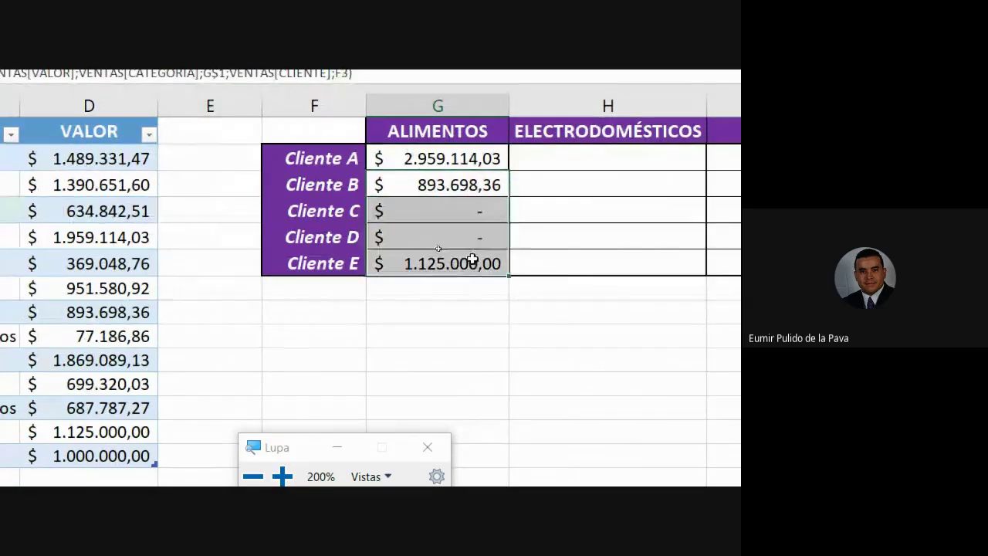
key(Delete)
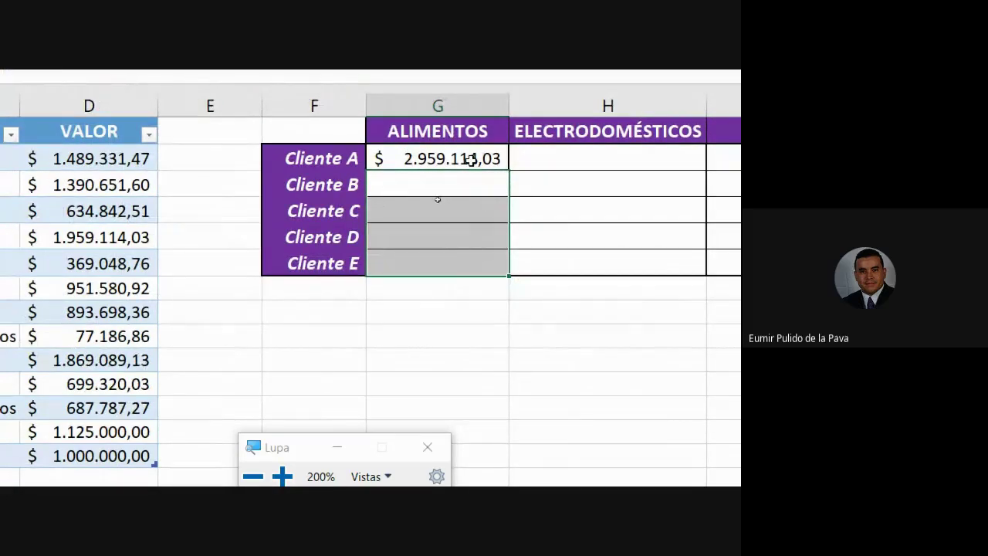
Copy Cliente A's formula from G2 into H2 and inspect its shifted VENTAS[FACTURA] range.
click(470, 160)
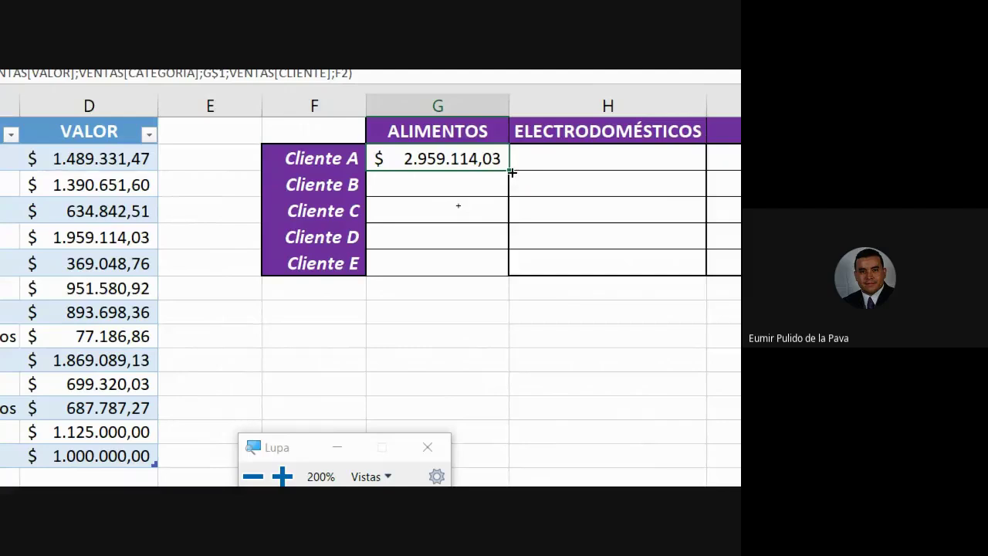
drag(511, 172, 633, 159)
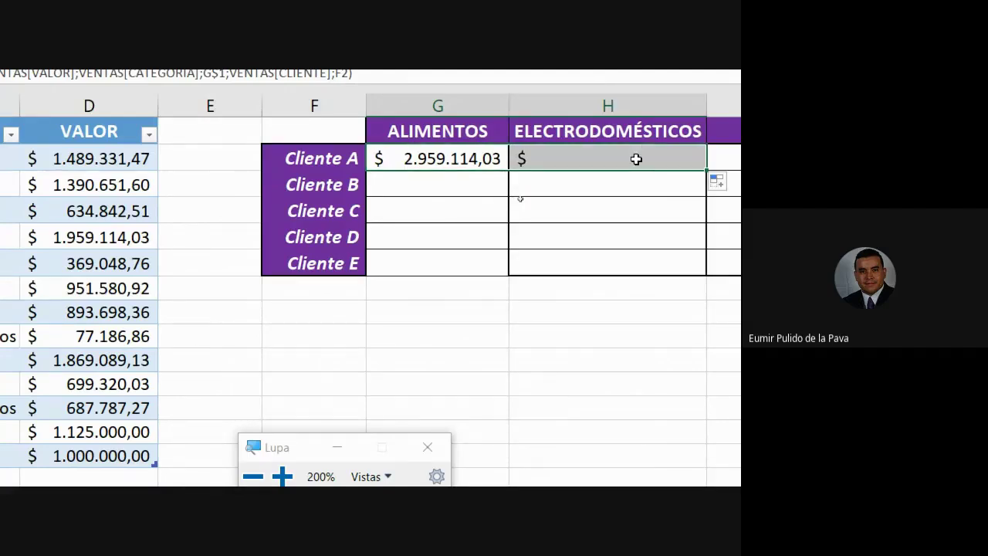
double_click(564, 160)
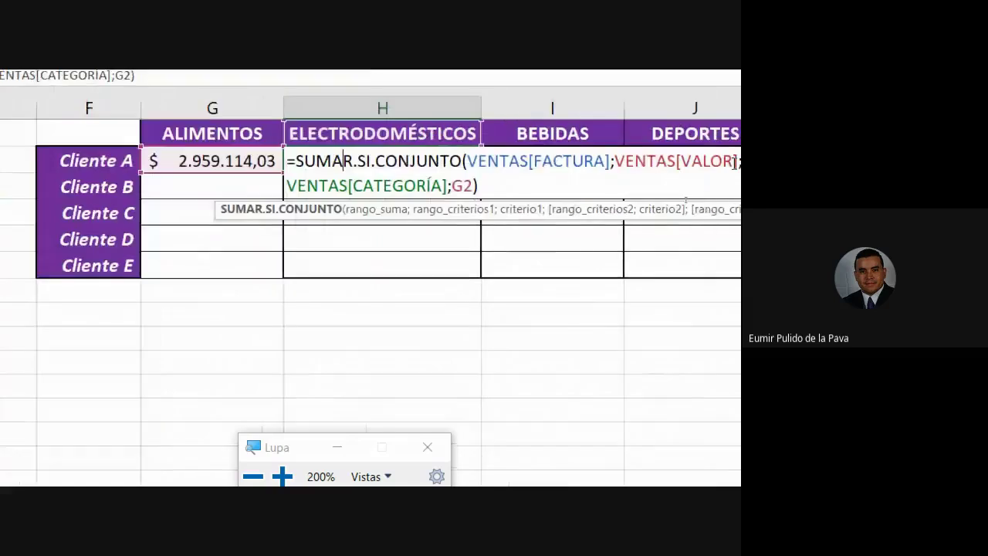
drag(423, 168, 568, 169)
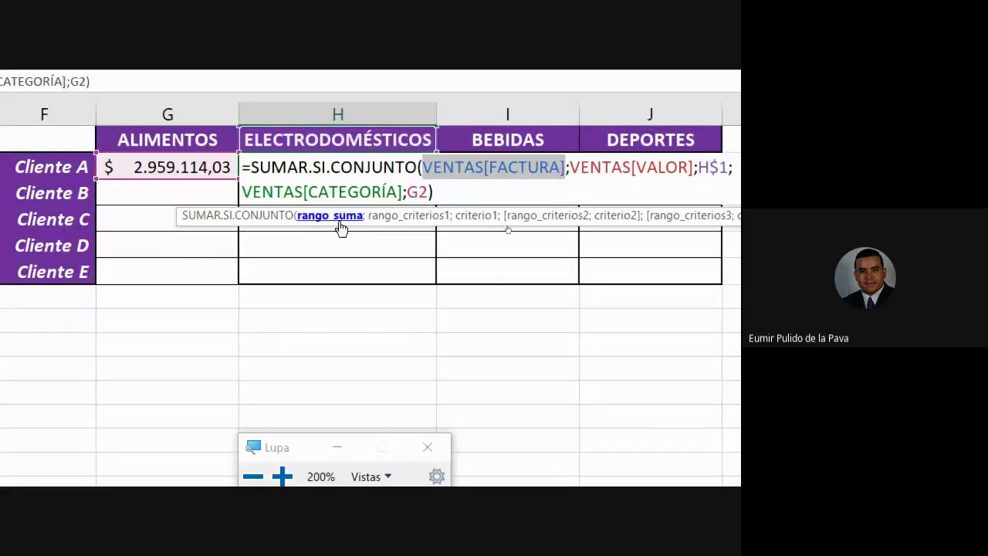
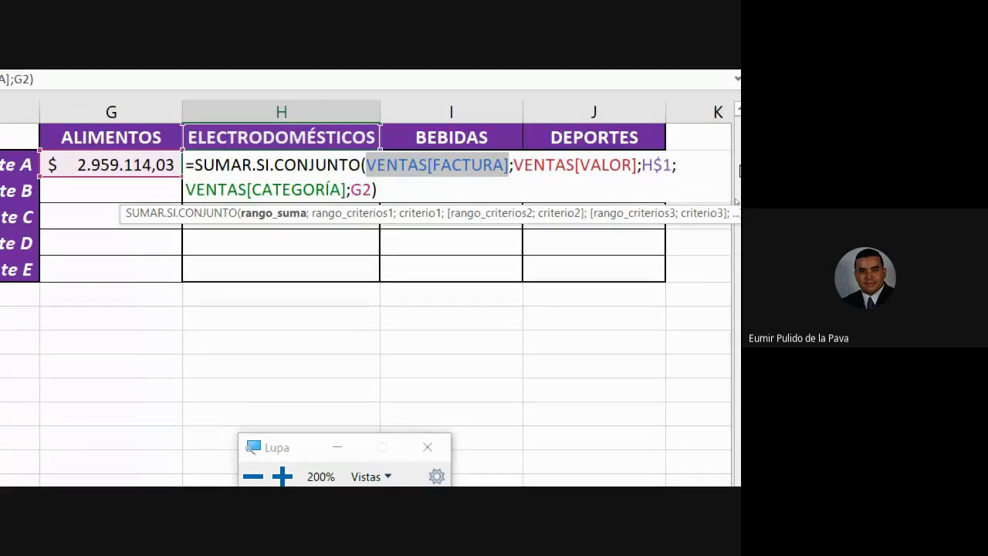
Leave H2's formula unchanged and reopen G2's SUMAR.SI.CONJUNTO formula for in-cell editing.
drag(513, 164, 637, 165)
key(Escape)
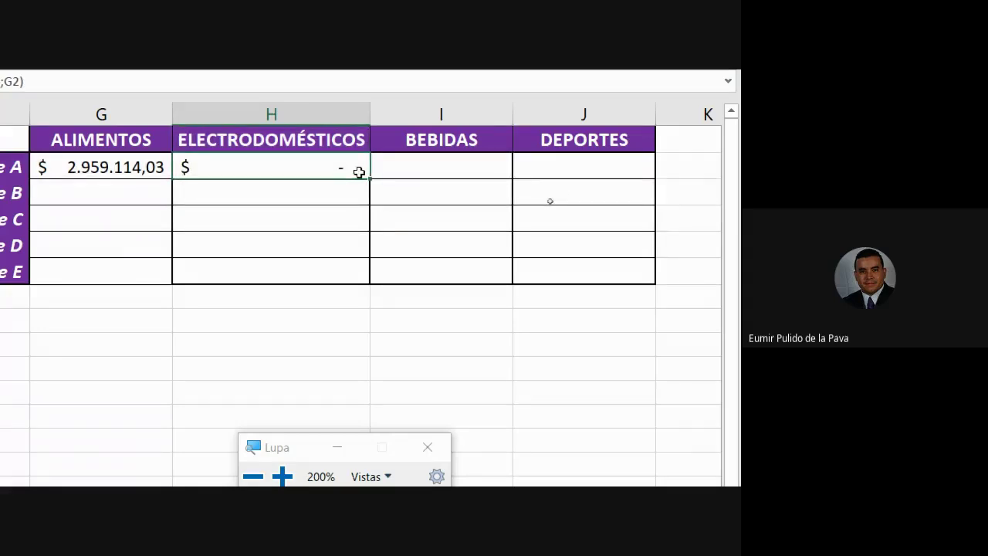
double_click(113, 163)
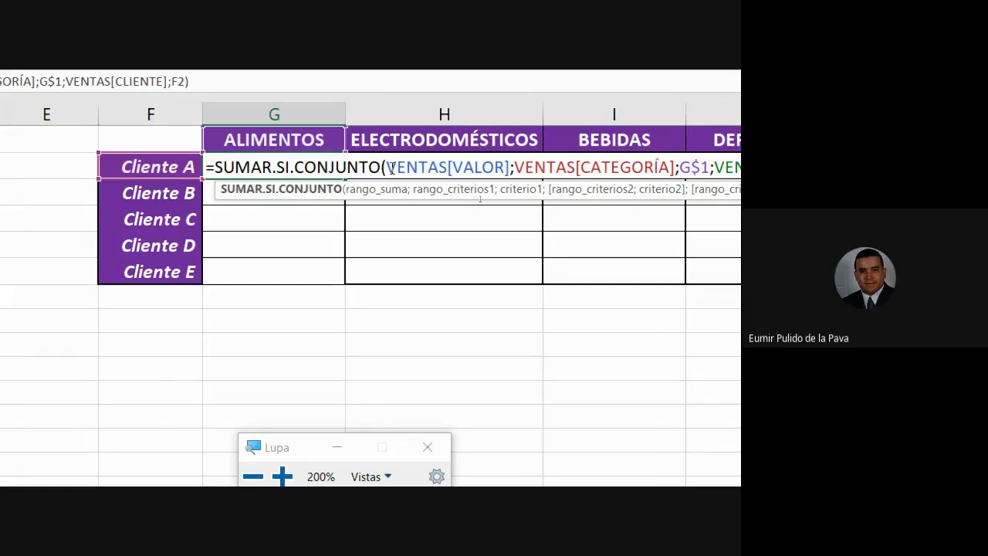
Change G2's sum range from VENTAS[VALOR] to the locked VENTAS[[VALOR]:[VALOR]].
drag(386, 167, 439, 166)
drag(504, 200, 508, 201)
drag(447, 170, 448, 170)
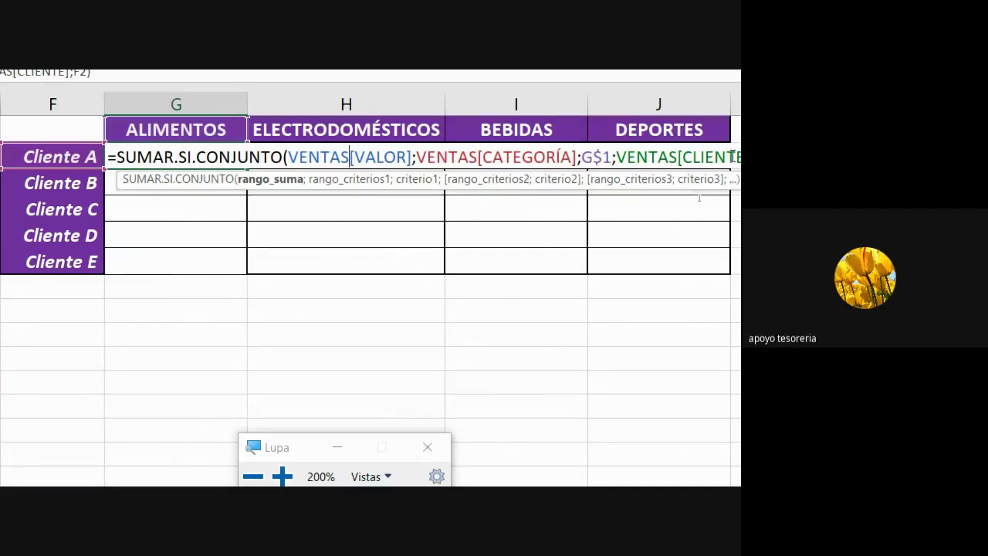
text([)
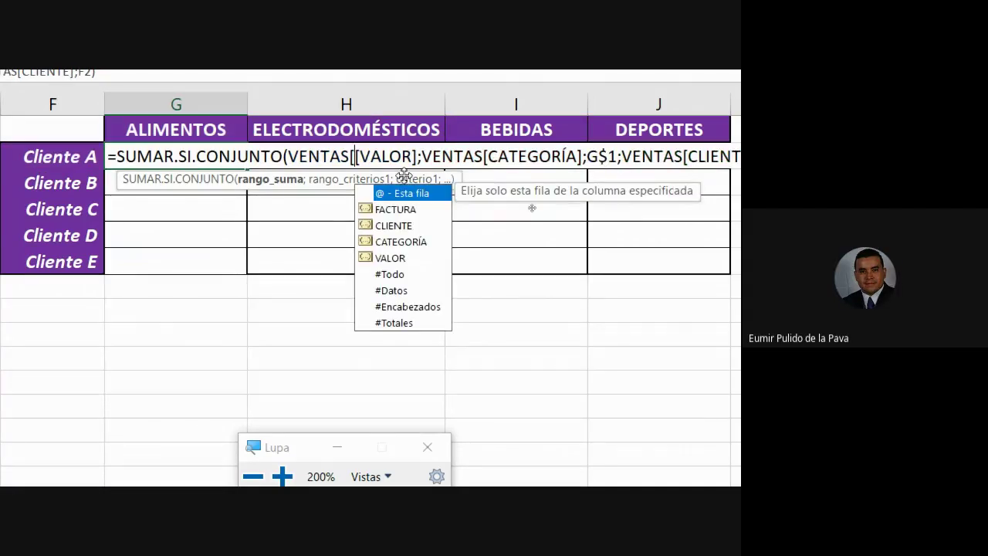
click(418, 156)
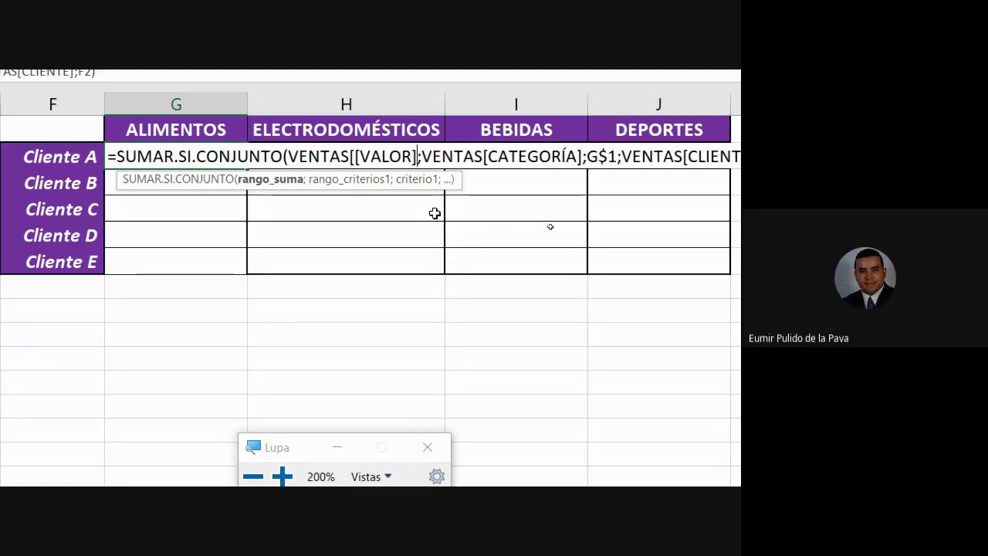
text(:)
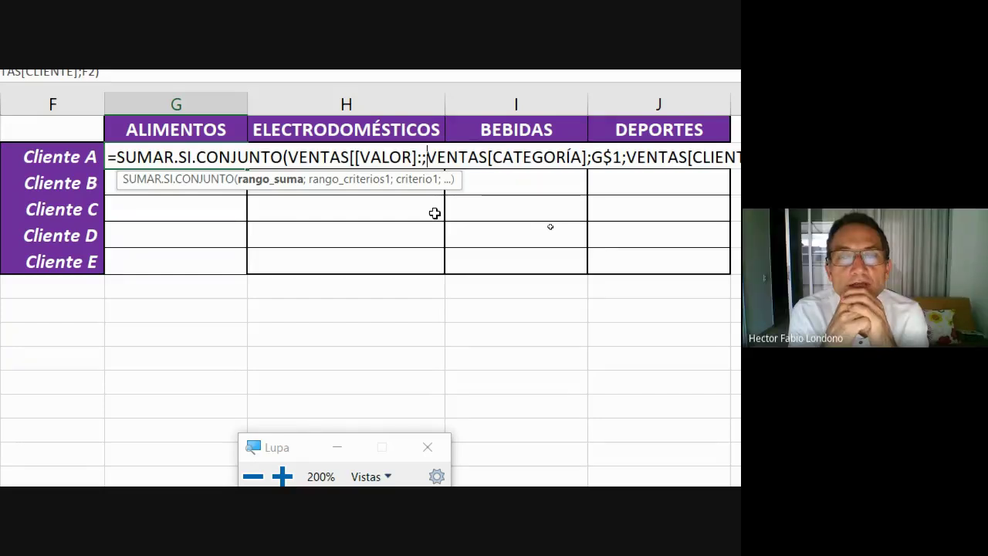
text([vr)
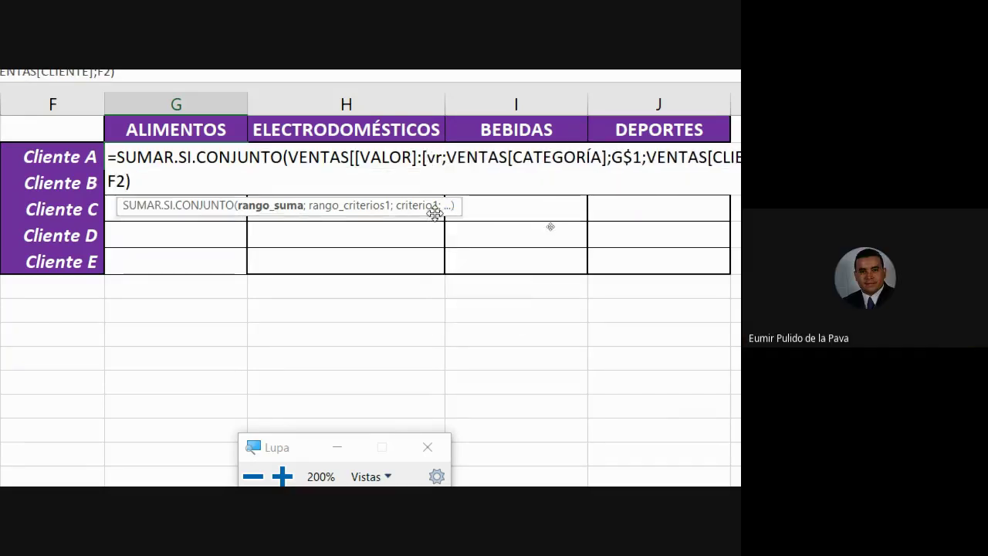
key(BackSpace)
key(BackSpace)
text(V)
key(BackSpace)
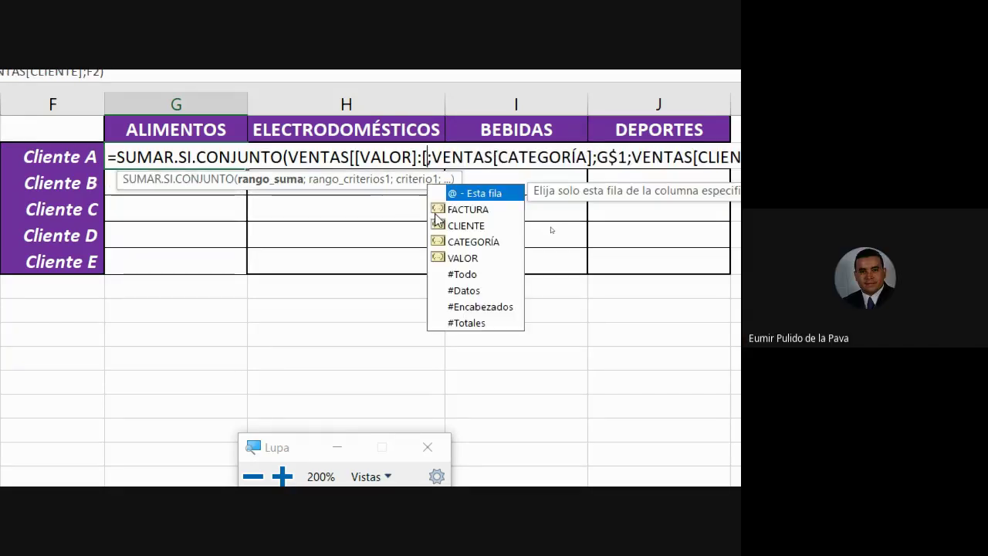
text(VALOR)
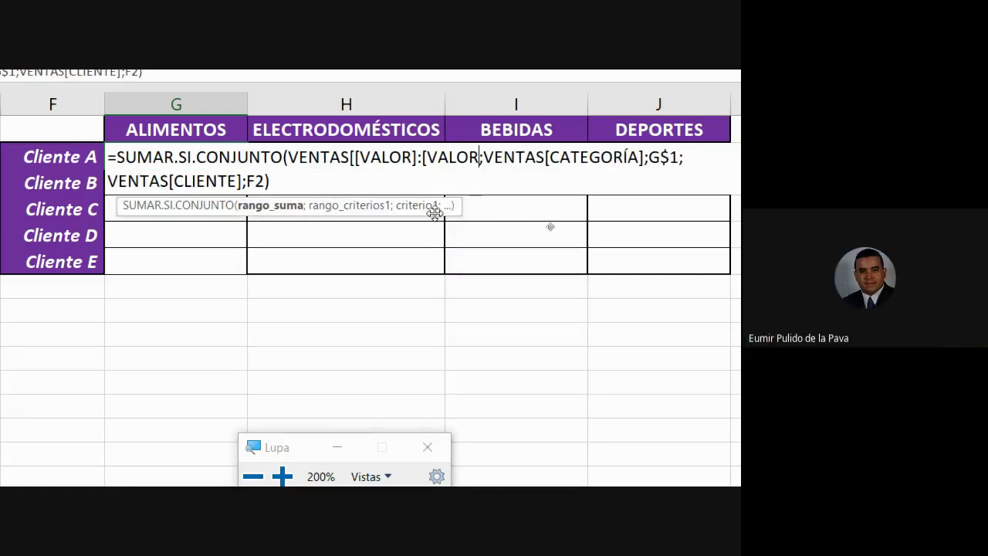
text(]])
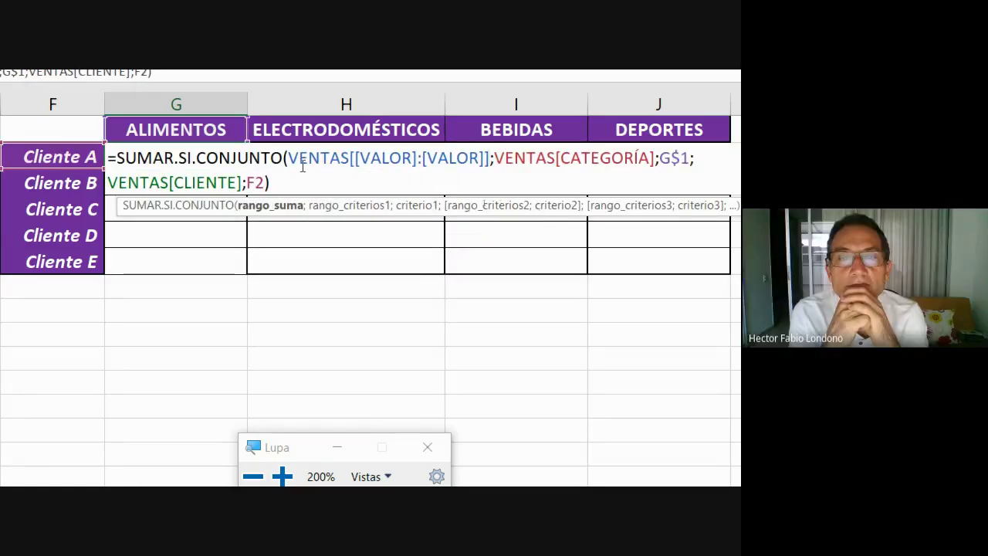
drag(288, 157, 422, 158)
drag(354, 157, 486, 158)
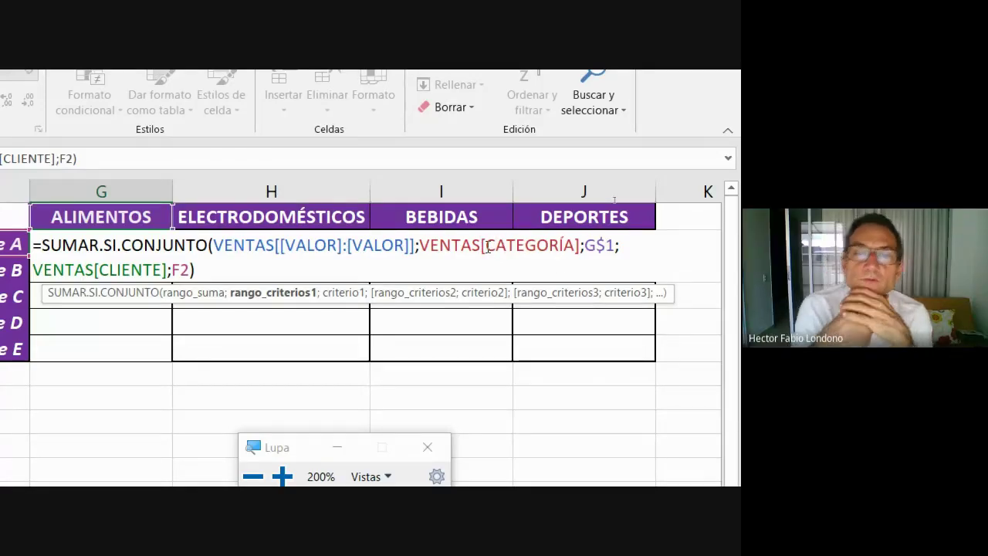
Lock G2's category range as VENTAS[[CATEGORÍA]:[CATEGORÍA]].
click(488, 247)
text([)
click(587, 245)
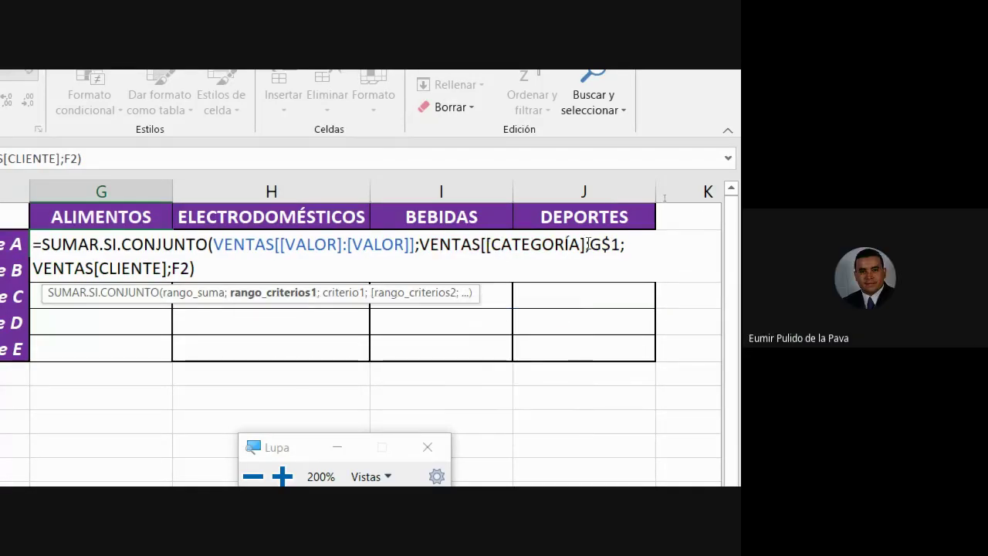
text(:)
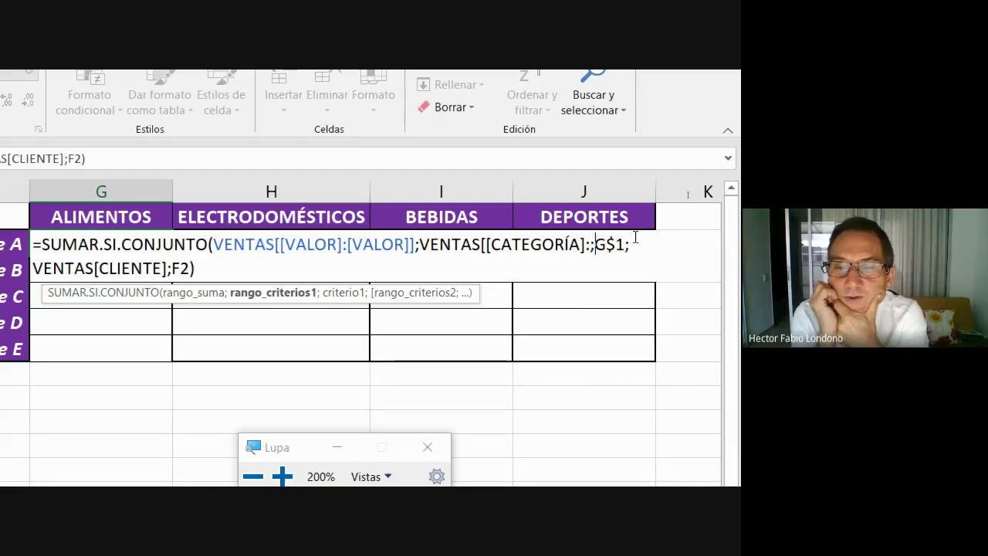
text([CAT)
key(Tab)
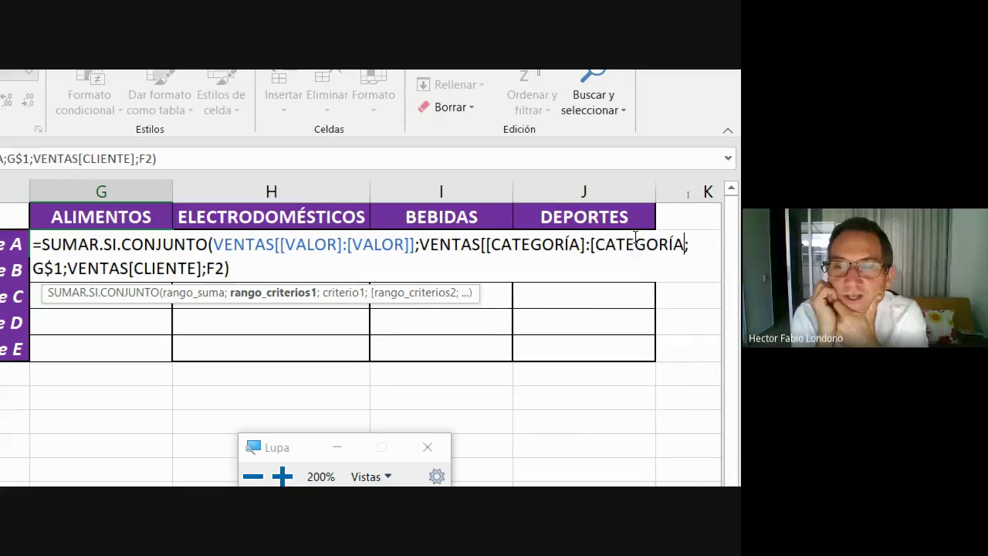
text(;)
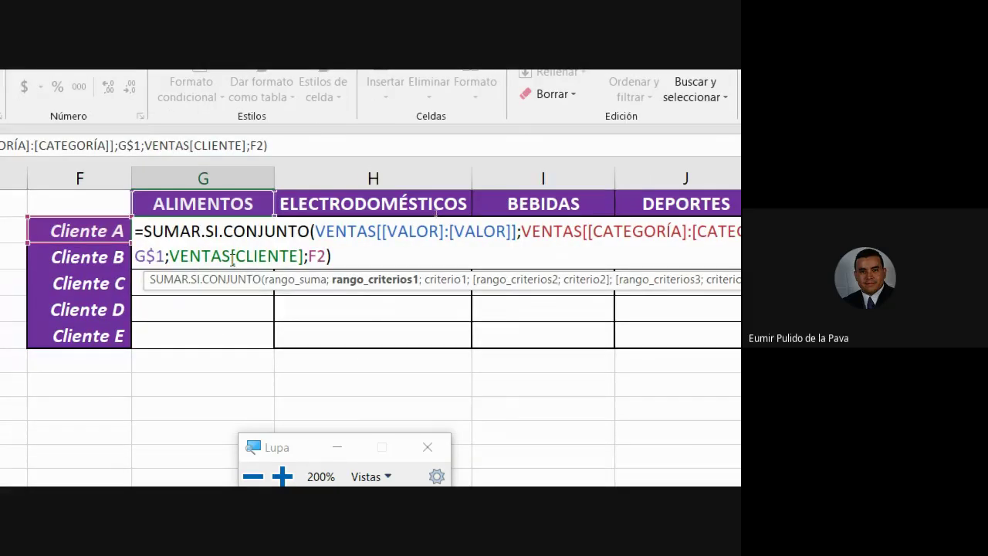
Lock the client range as VENTAS[[CLIENTE]:[CLIENTE]] and enter the formula, returning $ 2.959.114,03.
click(233, 261)
text([)
key(Right)
key(Right)
key(Right)
key(Right)
key(Right)
key(Right)
key(Right)
key(Right)
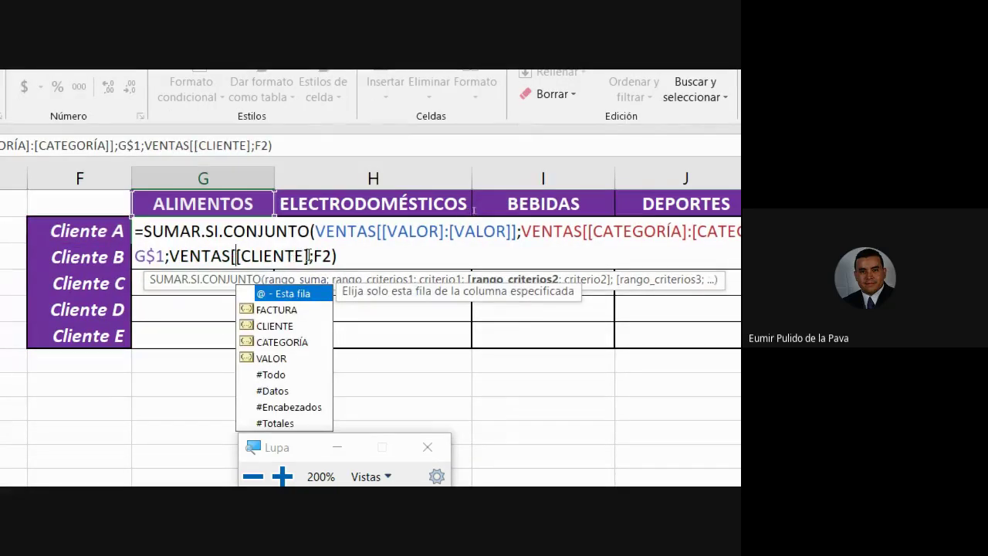
text(:)
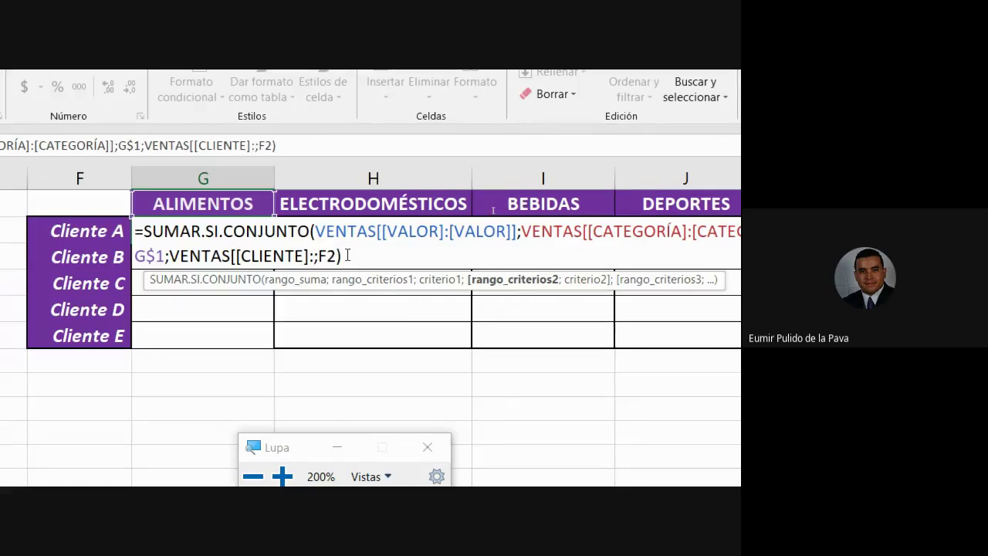
text([CLIENTE)
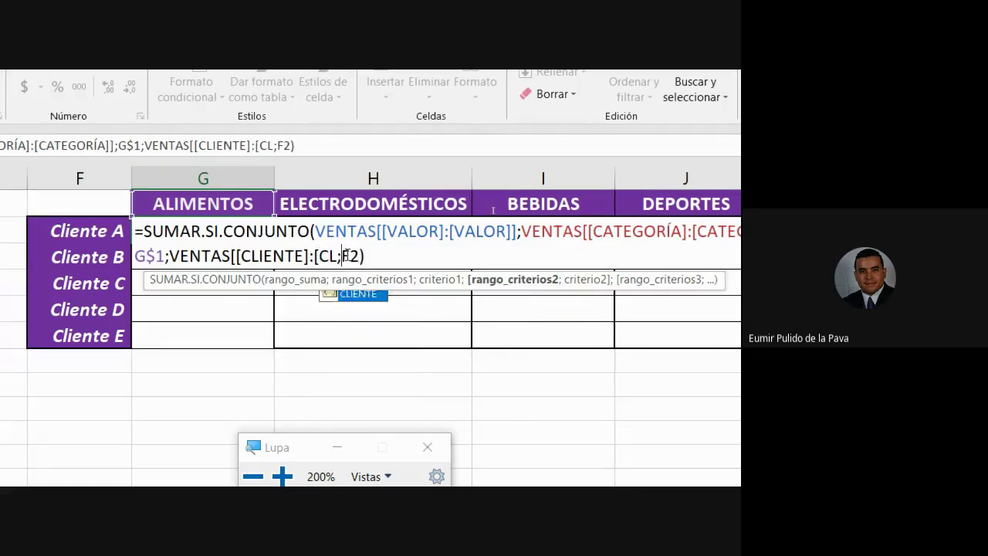
text(]])
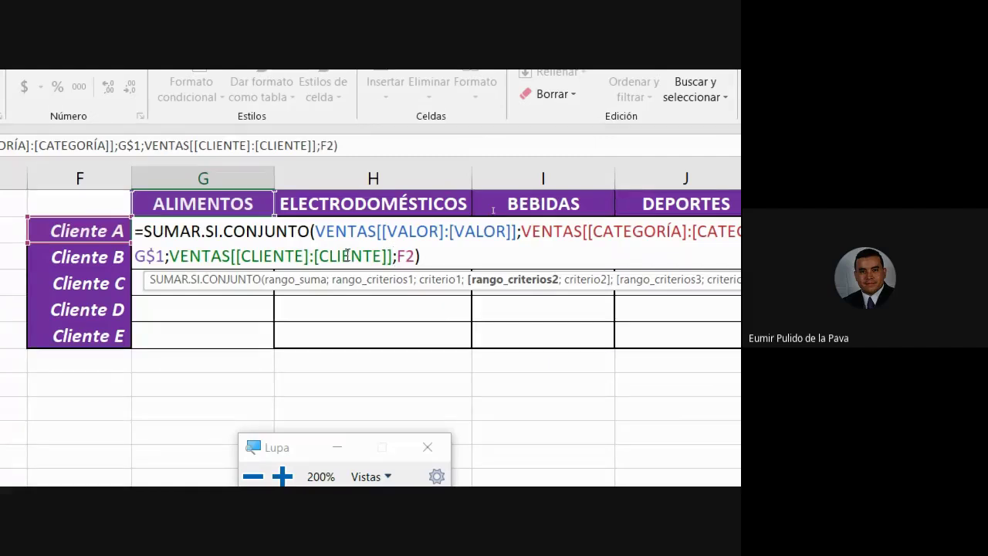
key(Return)
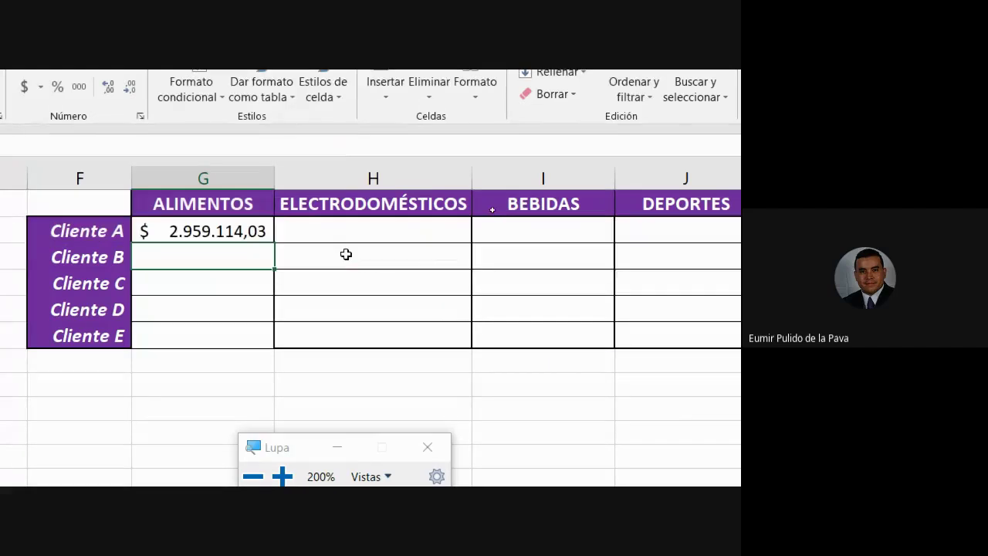
Copy G2's formula into H2 under ELECTRODOMÉSTICOS and open it, showing $ -.
click(265, 233)
drag(275, 244, 417, 245)
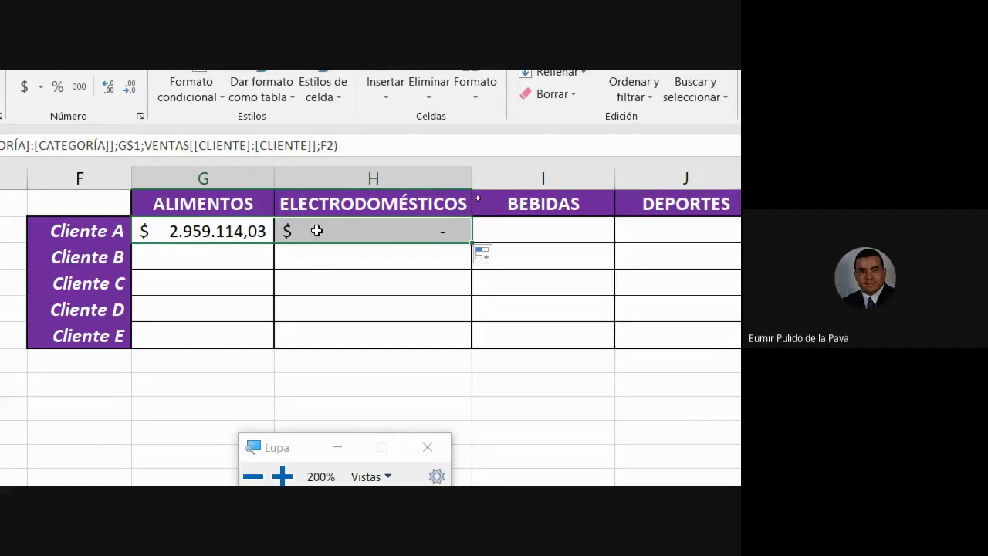
click(316, 230)
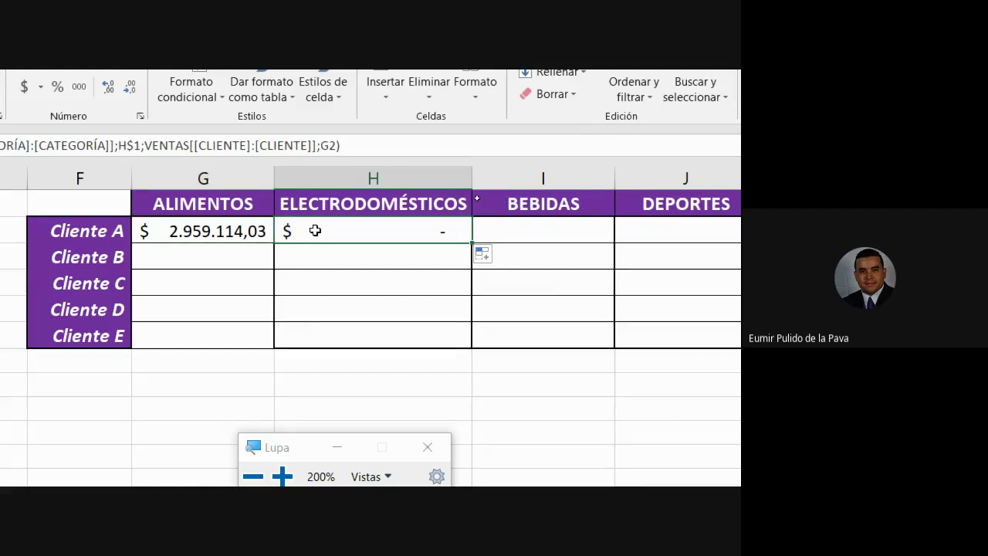
double_click(317, 230)
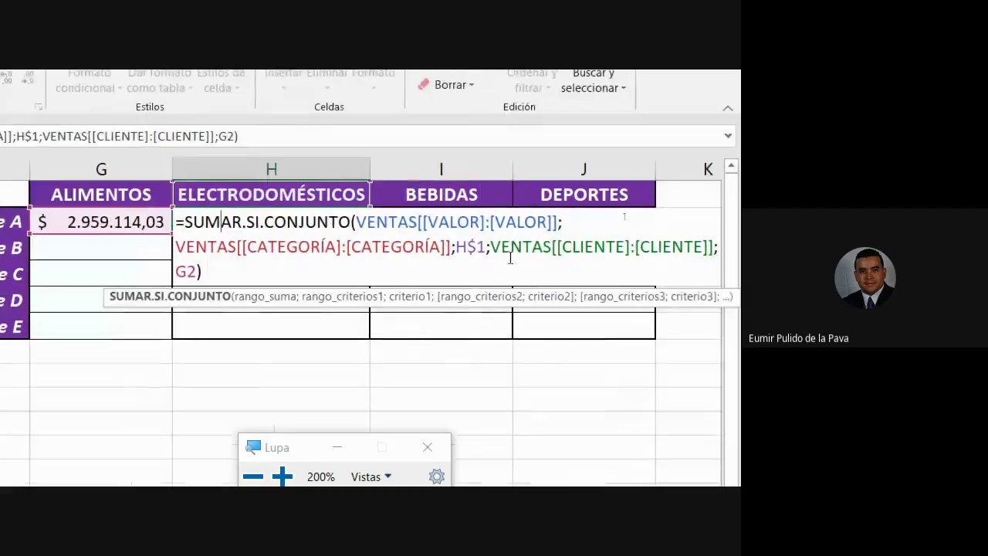
Check the copied formula's fixed VALOR, CATEGORÍA and CLIENTE ranges and its shifted G2 client criterion.
drag(356, 221, 559, 220)
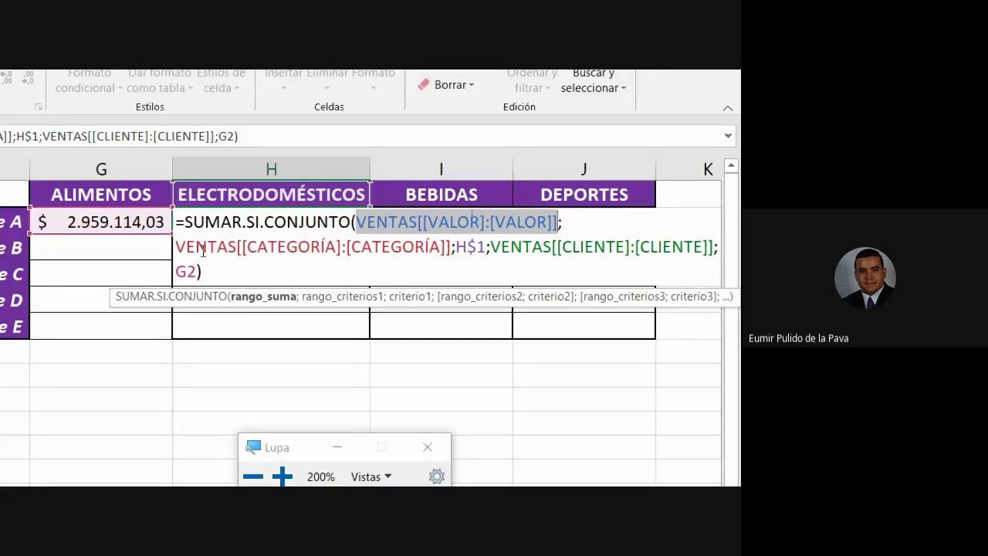
drag(176, 246, 482, 247)
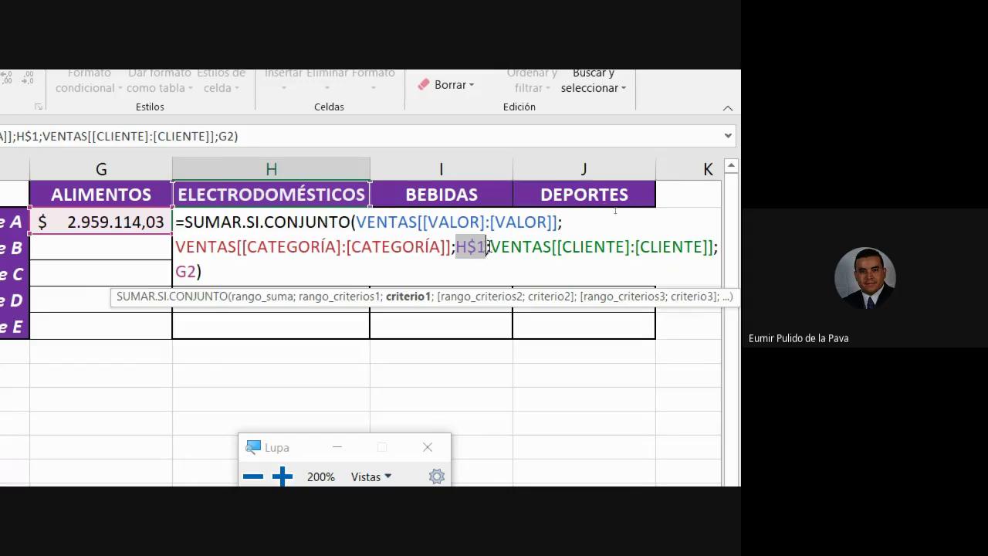
drag(492, 246, 711, 245)
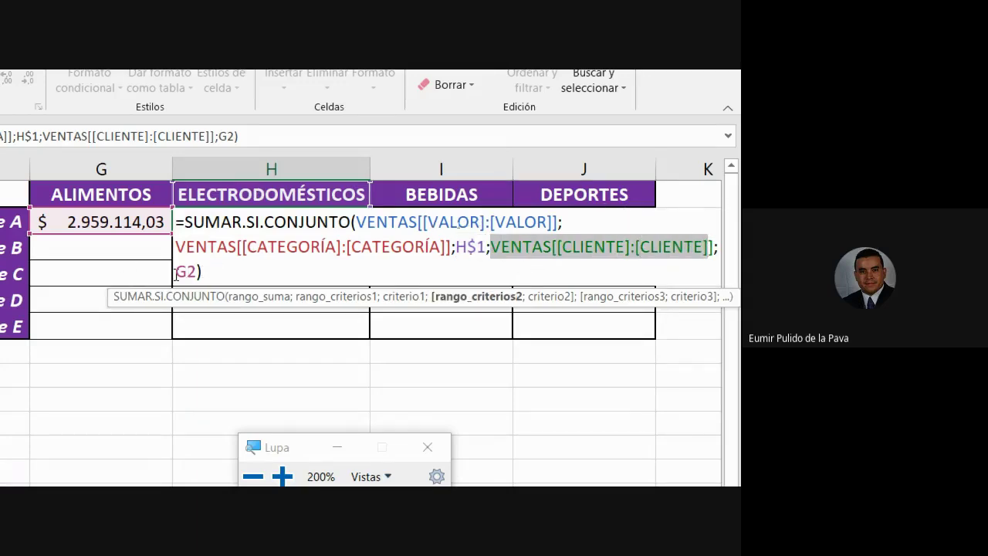
drag(177, 272, 198, 272)
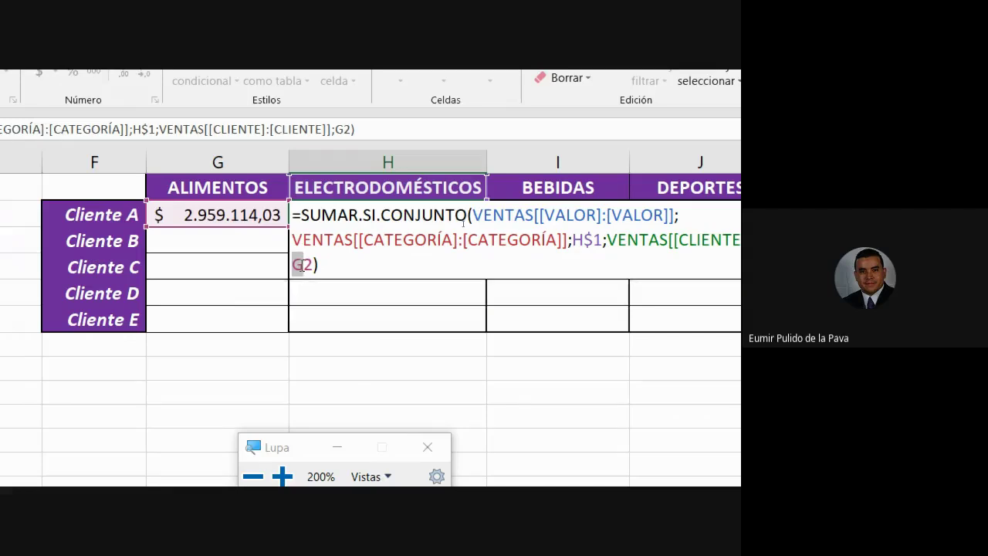
Anchor G2's client criterion as $F2 with F4 and commit the formula.
key(Return)
click(202, 221)
double_click(207, 216)
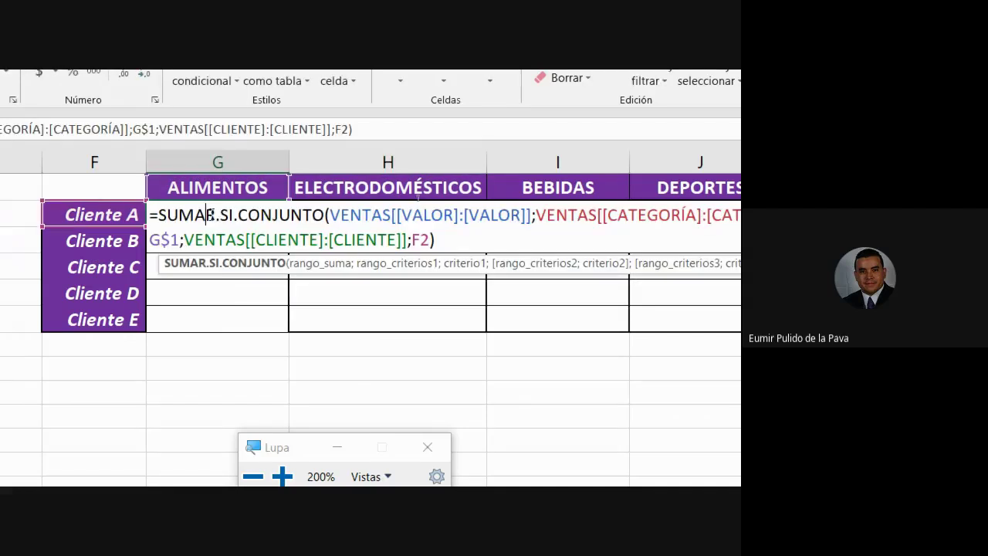
click(420, 240)
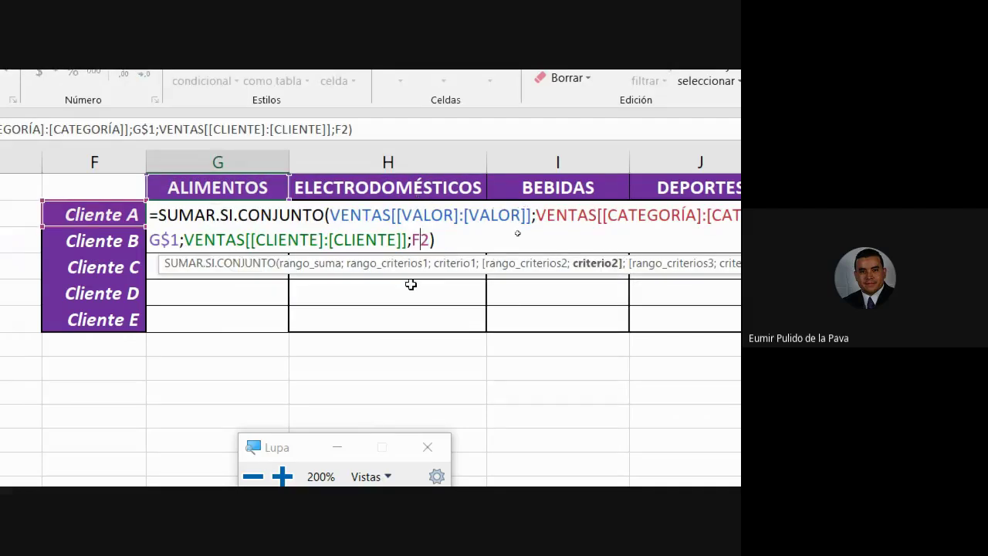
key(F4)
key(F4)
key(F4)
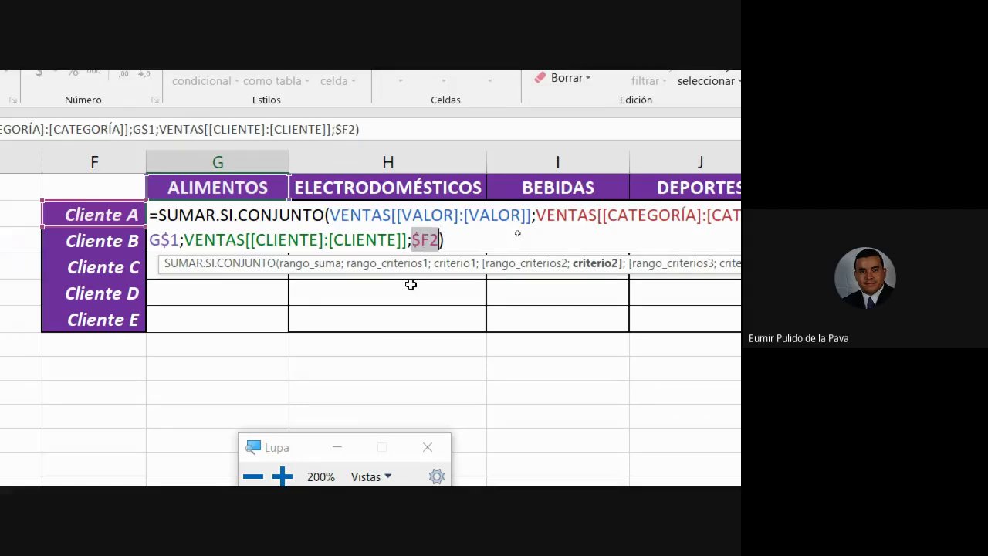
key(Return)
Fill G2's formula across to J2 and down to row 6, filling G2:J6.
click(270, 215)
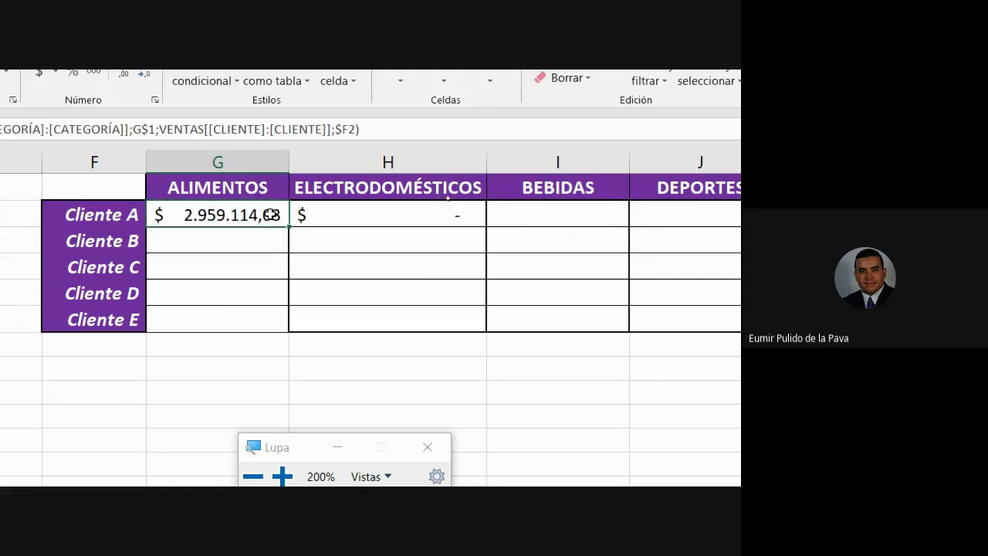
drag(287, 225, 748, 232)
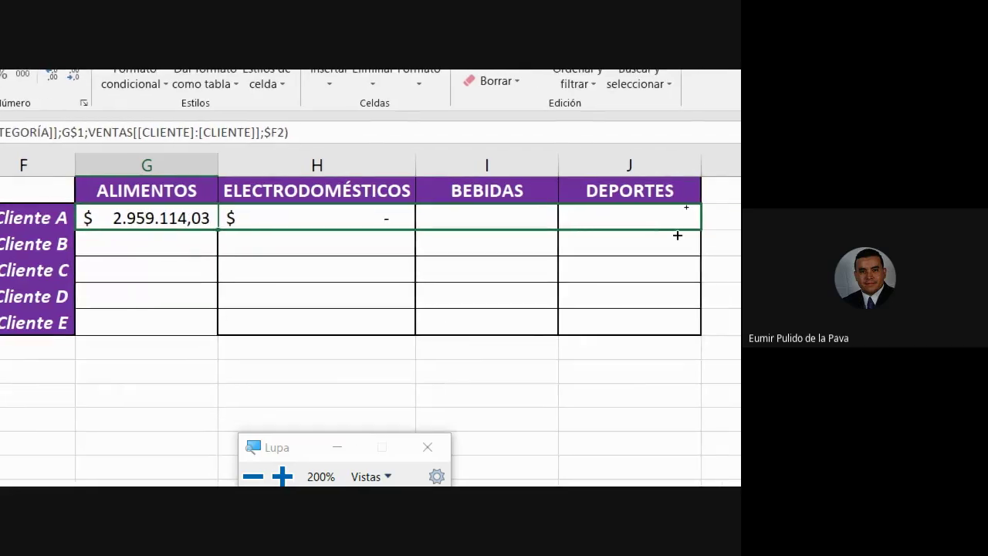
drag(677, 234, 699, 332)
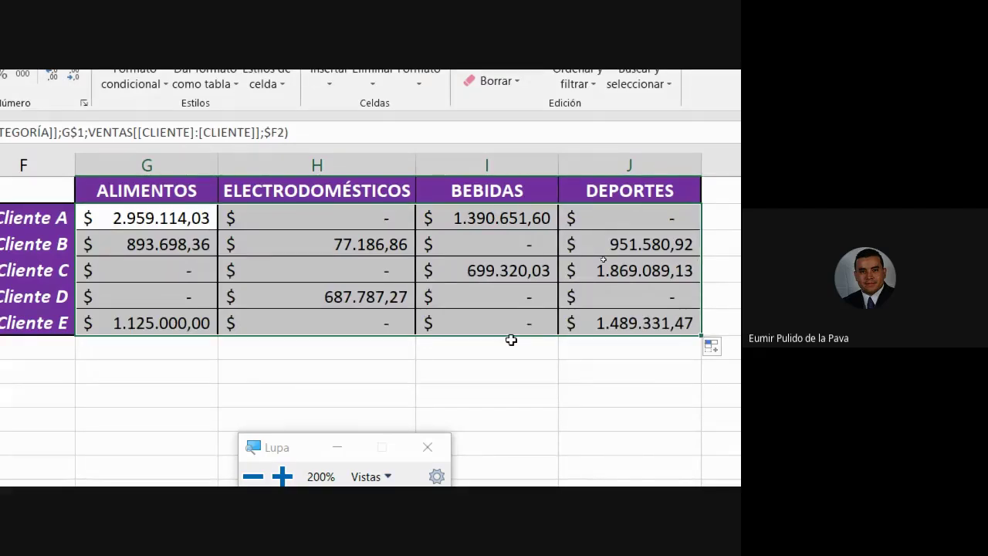
click(253, 476)
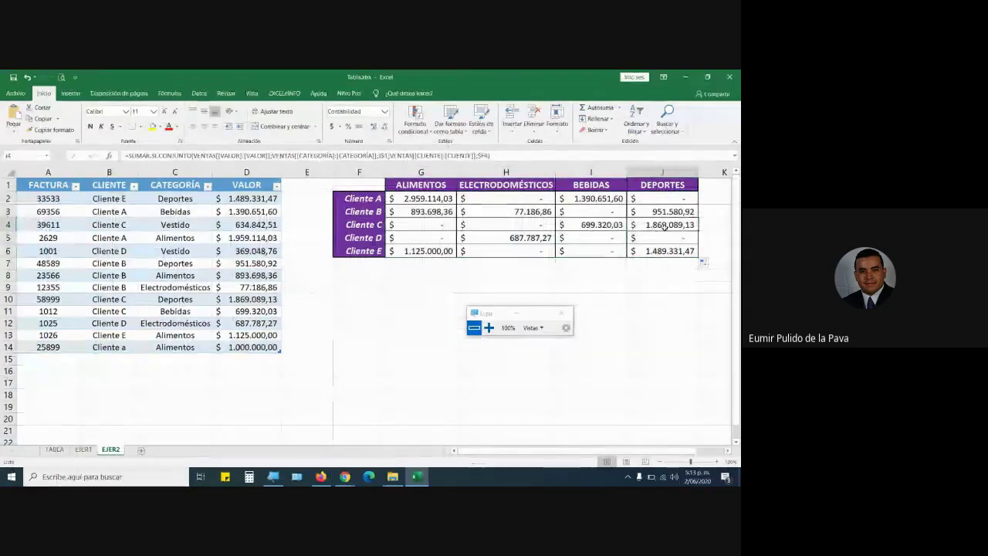
Compare Cliente C's DEPORTES total against its Vestido, Deportes and Bebidas source sales.
click(648, 226)
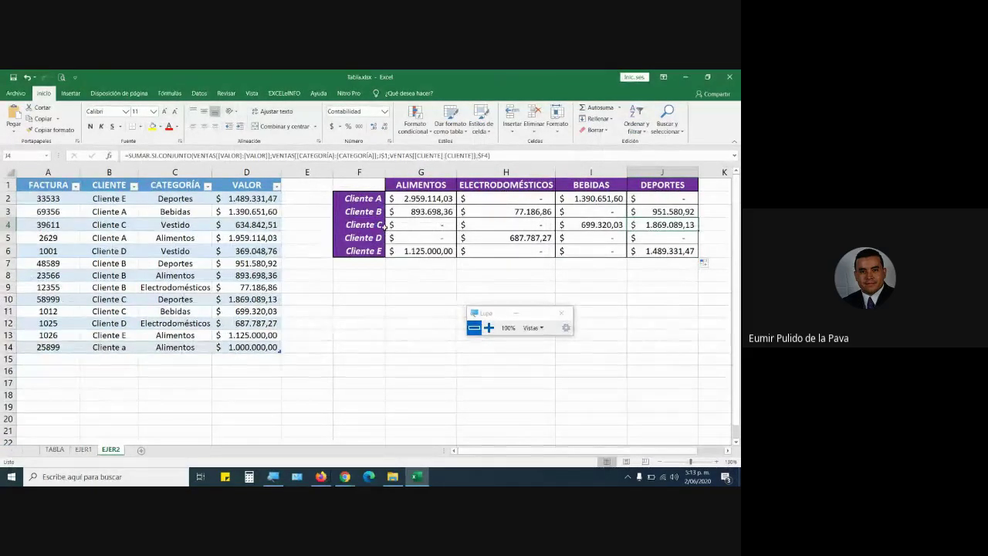
drag(113, 225, 232, 225)
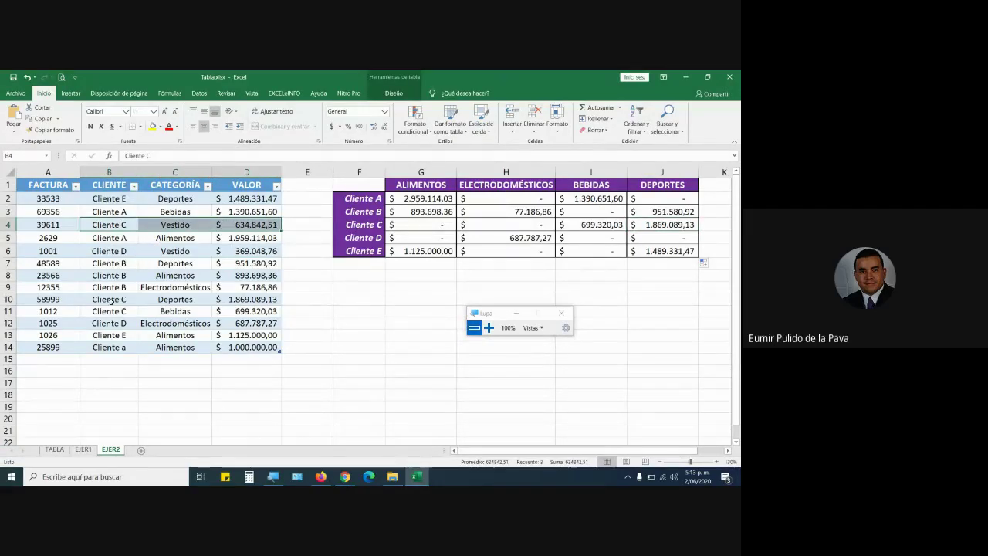
drag(112, 299, 241, 299)
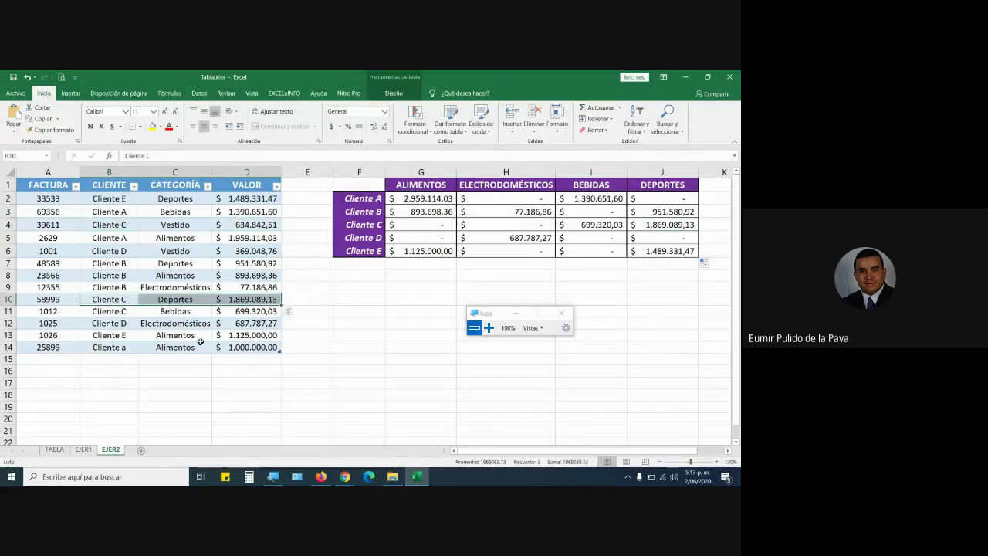
drag(115, 312, 176, 310)
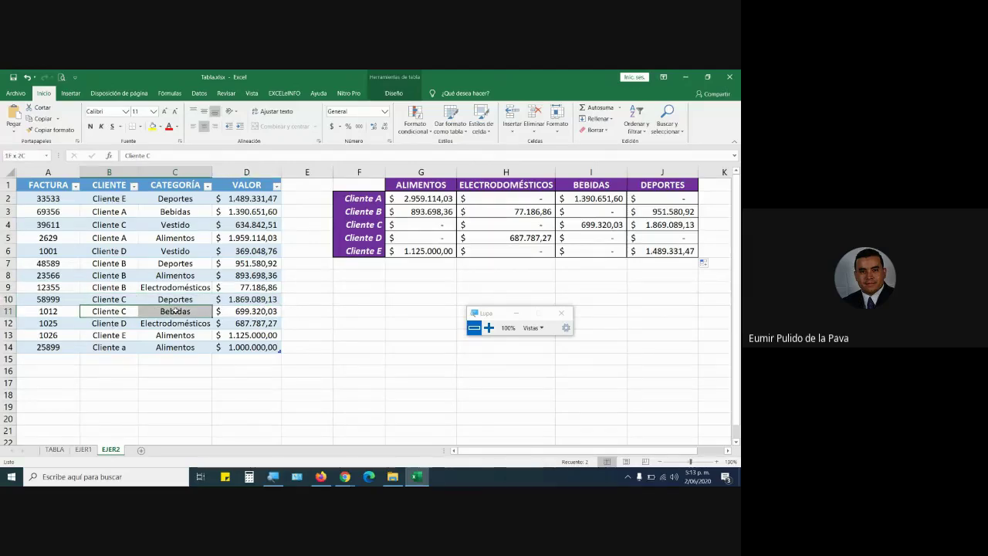
drag(114, 299, 241, 300)
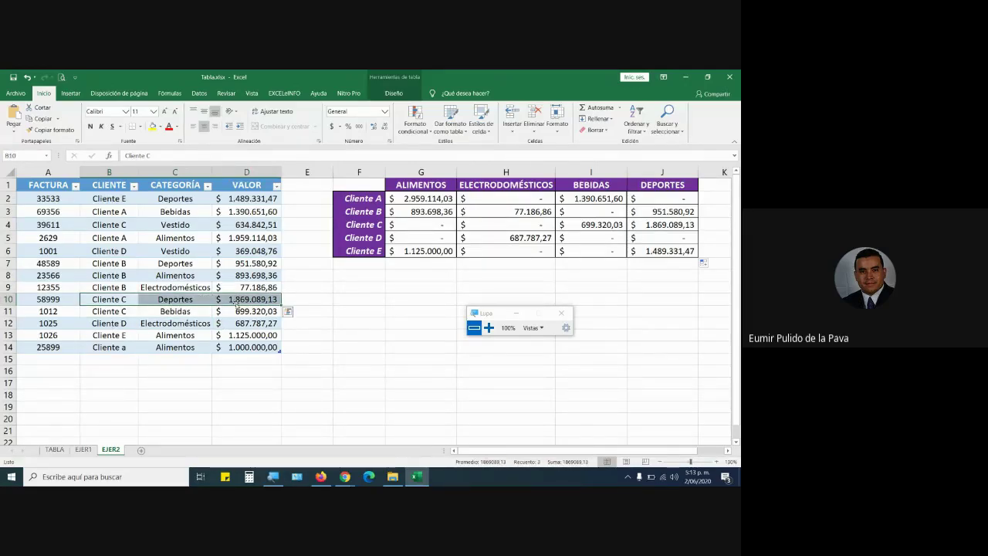
Fill J4, Cliente C's DEPORTES total of 1.869.089,13, in yellow.
click(663, 225)
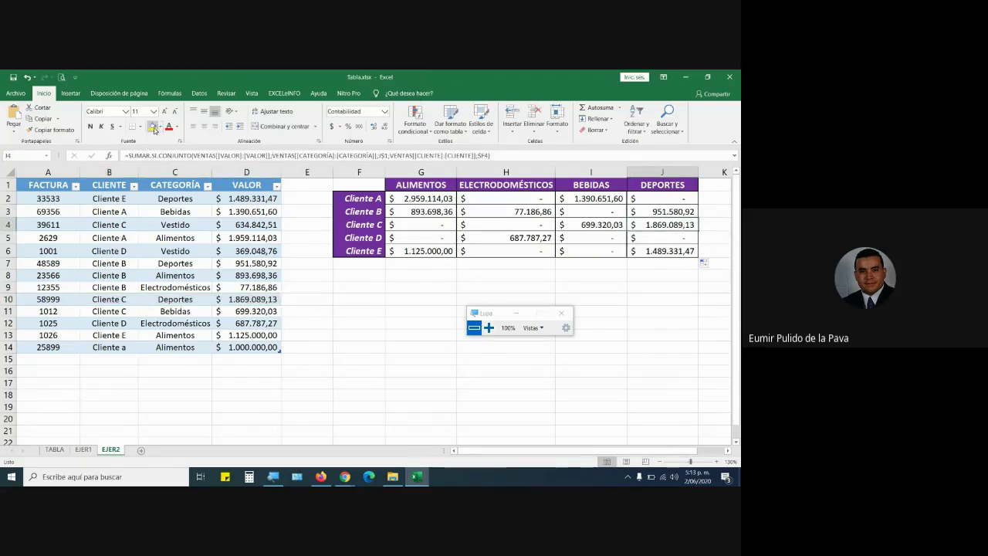
click(152, 129)
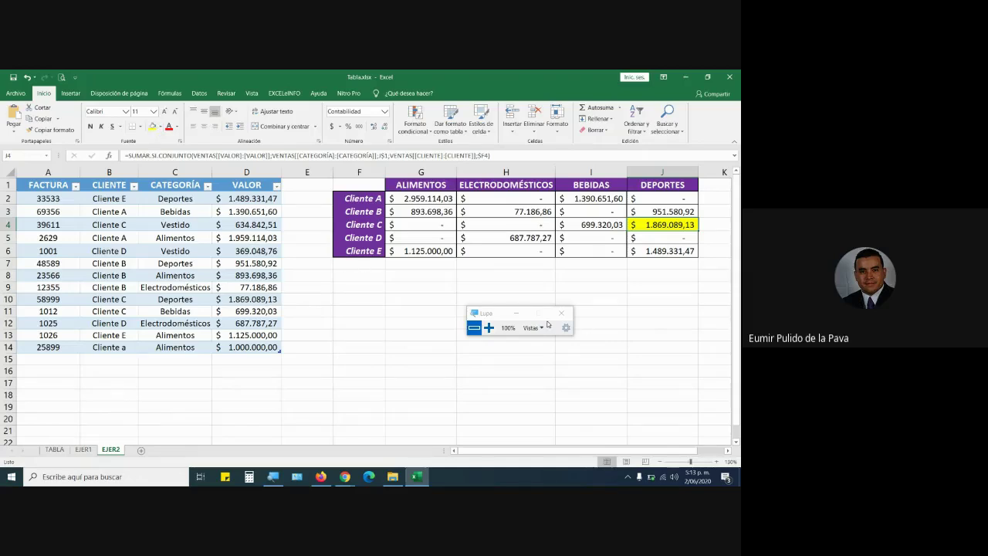
click(516, 312)
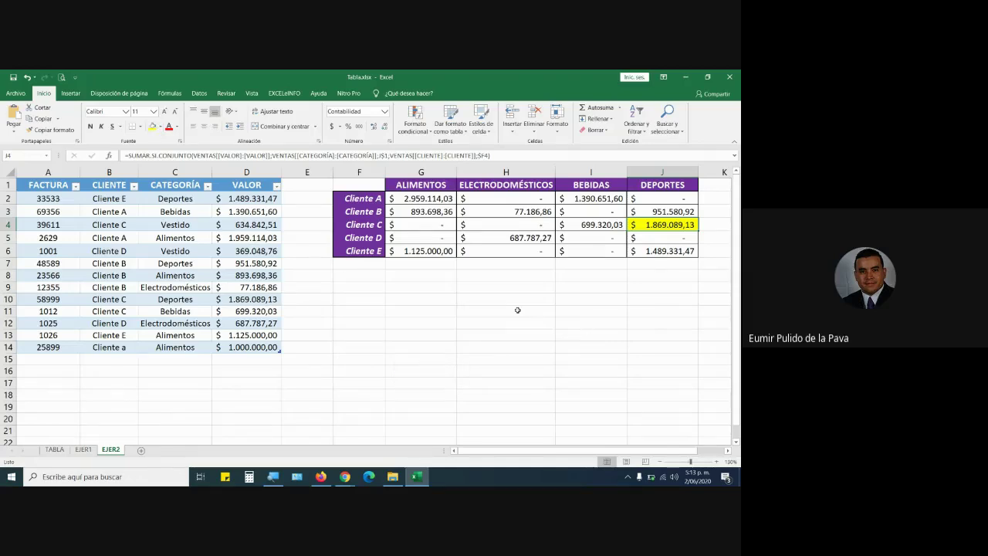
click(44, 360)
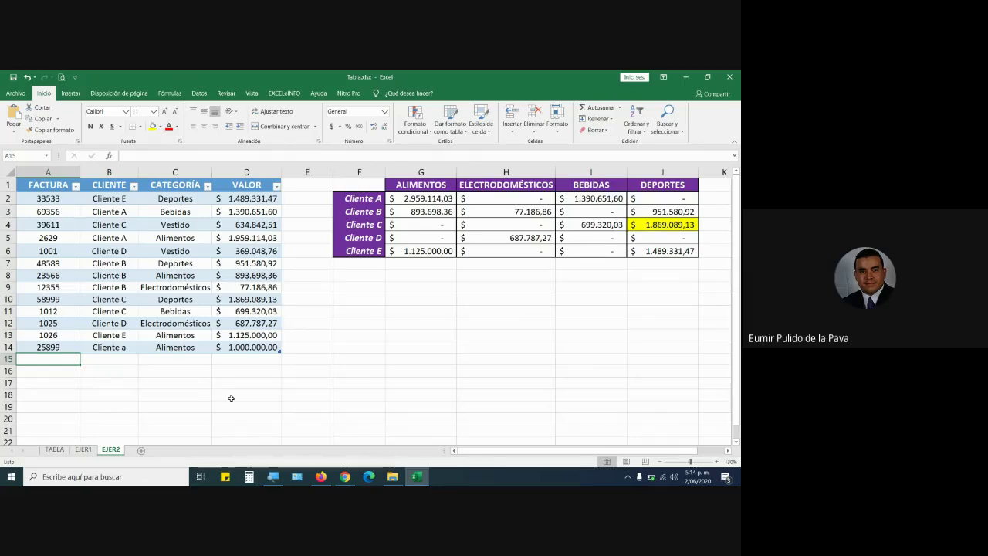
Add a sale row with an invoice number, Cliente a, Bebidas and 50000.
text(58996)
key(Tab)
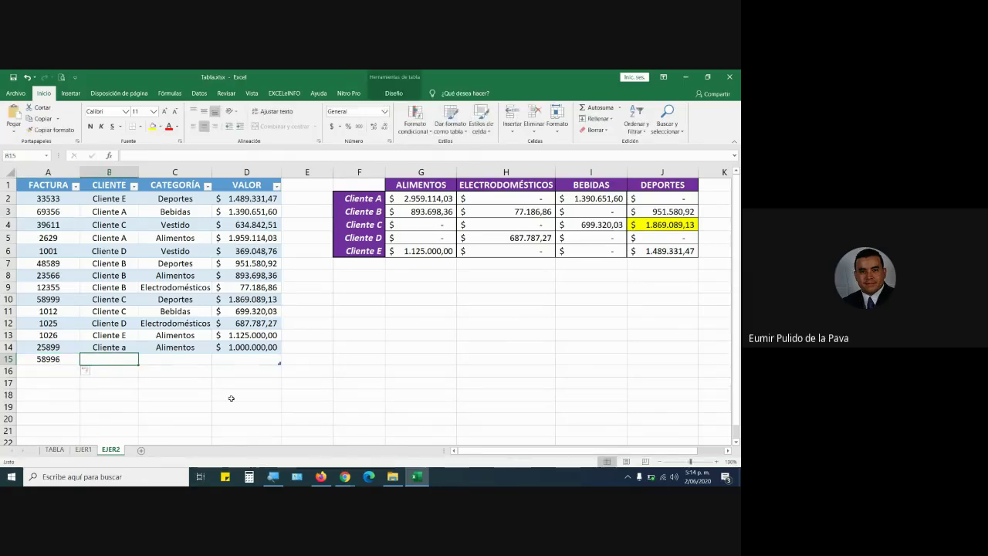
text(cLIENTE)
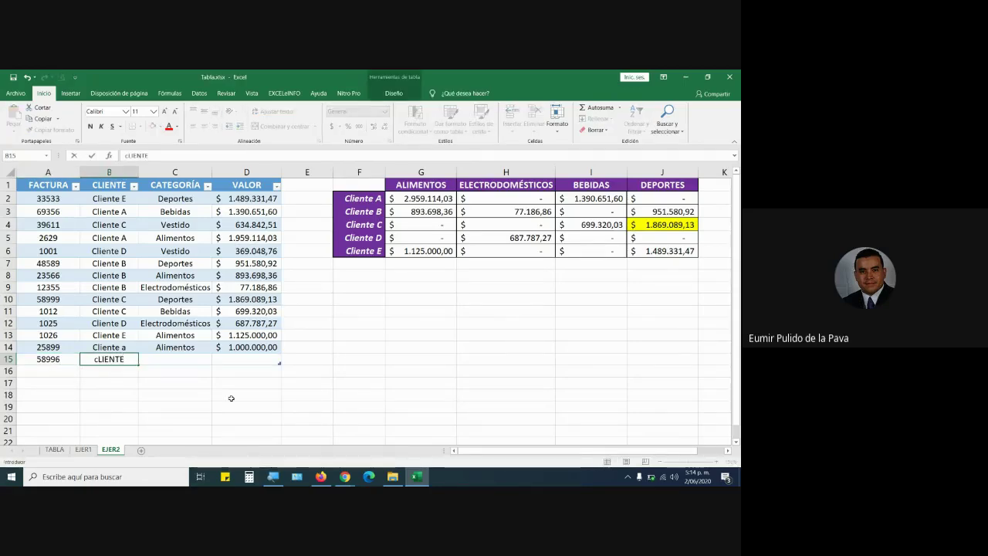
text( a)
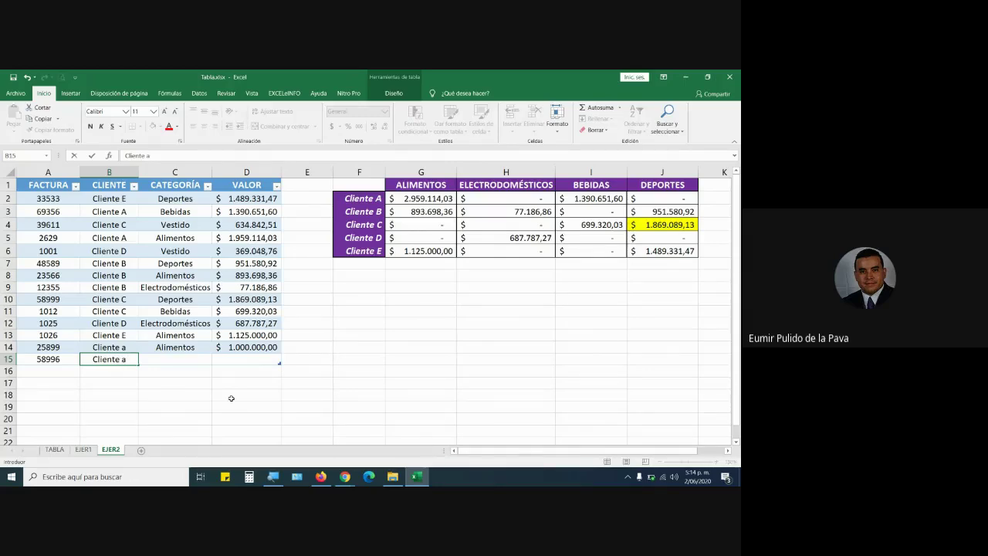
key(Tab)
text(bebi)
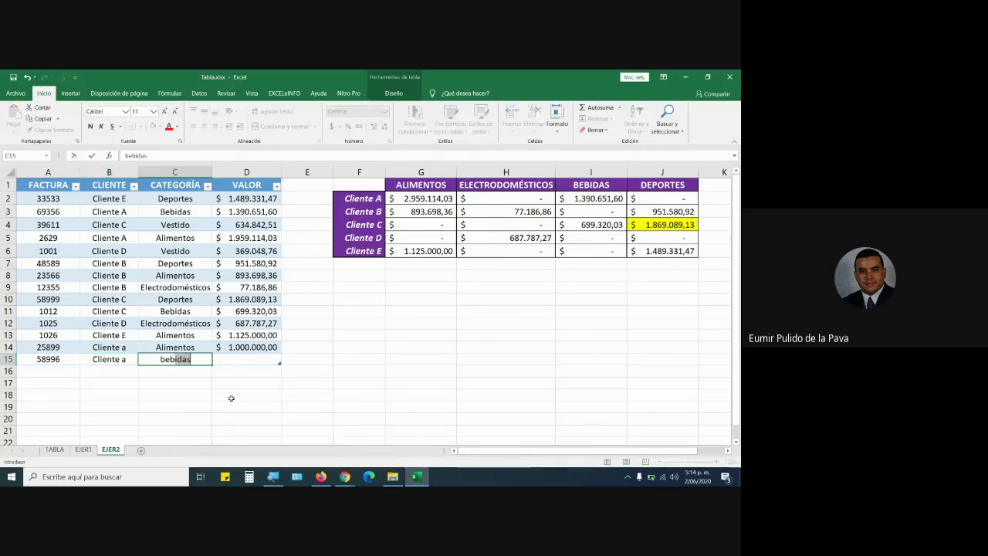
key(Tab)
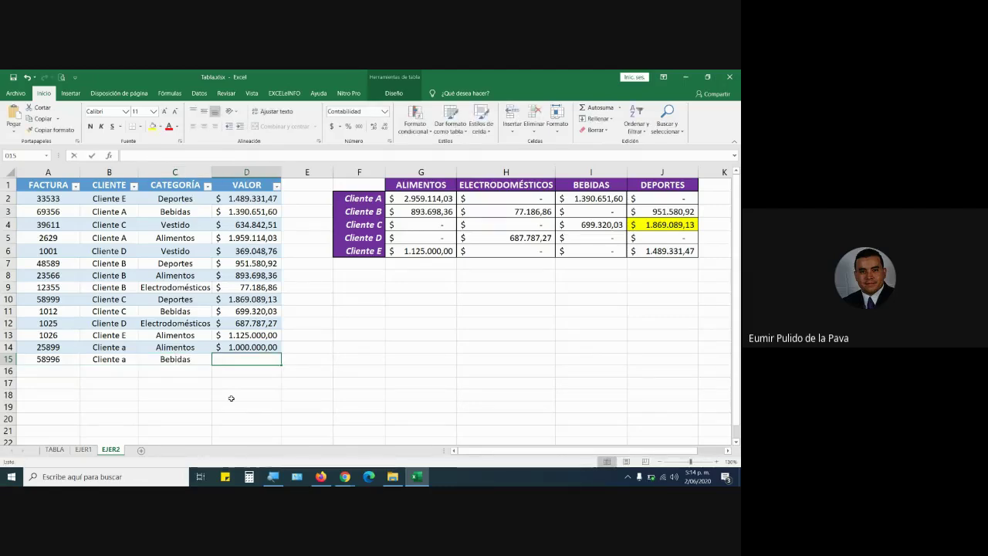
text(50000)
key(Return)
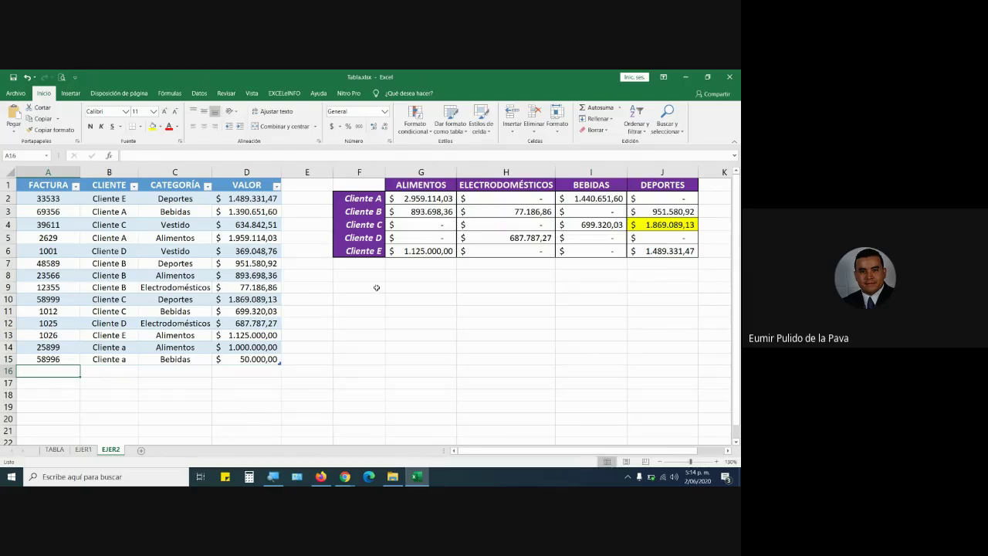
click(592, 202)
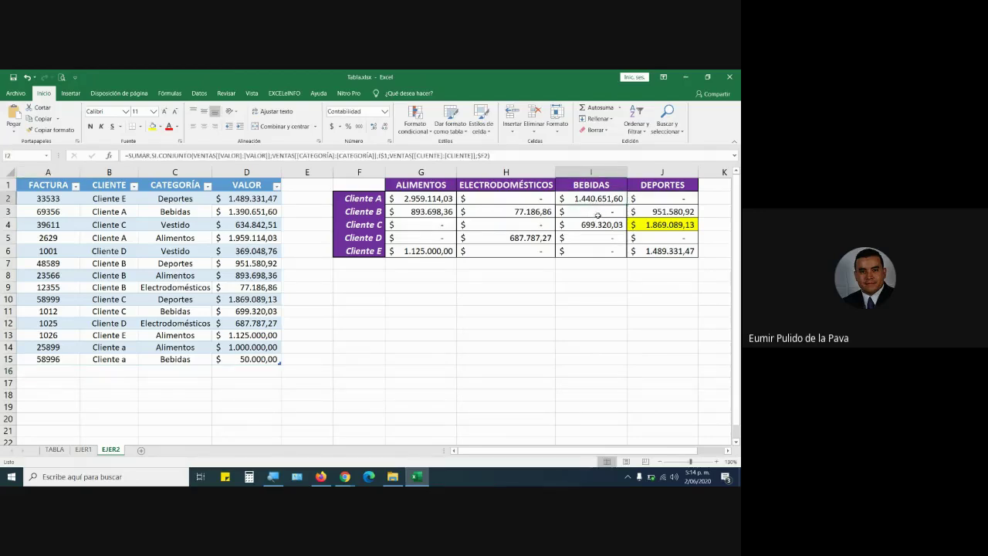
Change the new sale's client to Cliente b so Cliente B's BEBIDAS shows 50.000,00.
double_click(131, 356)
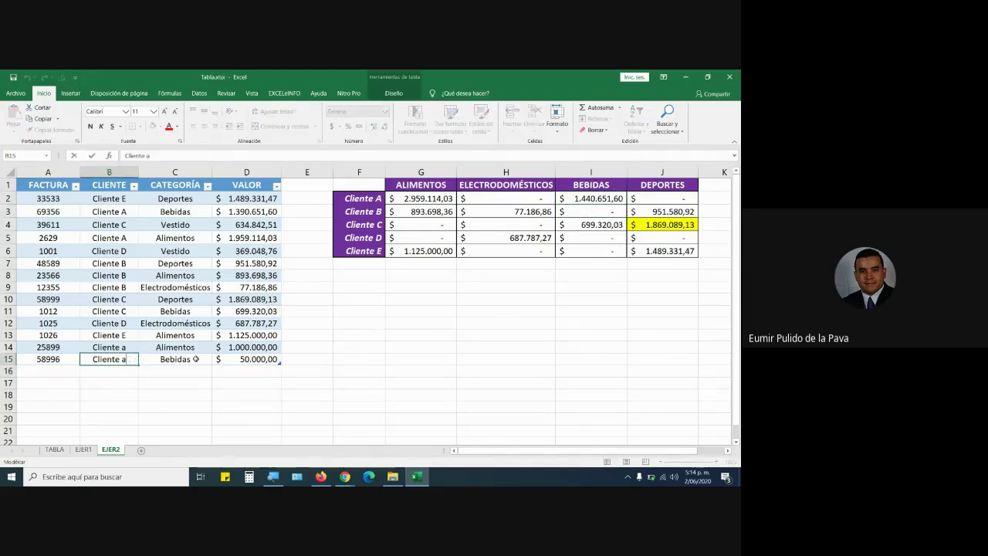
key(BackSpace)
text(b)
key(Return)
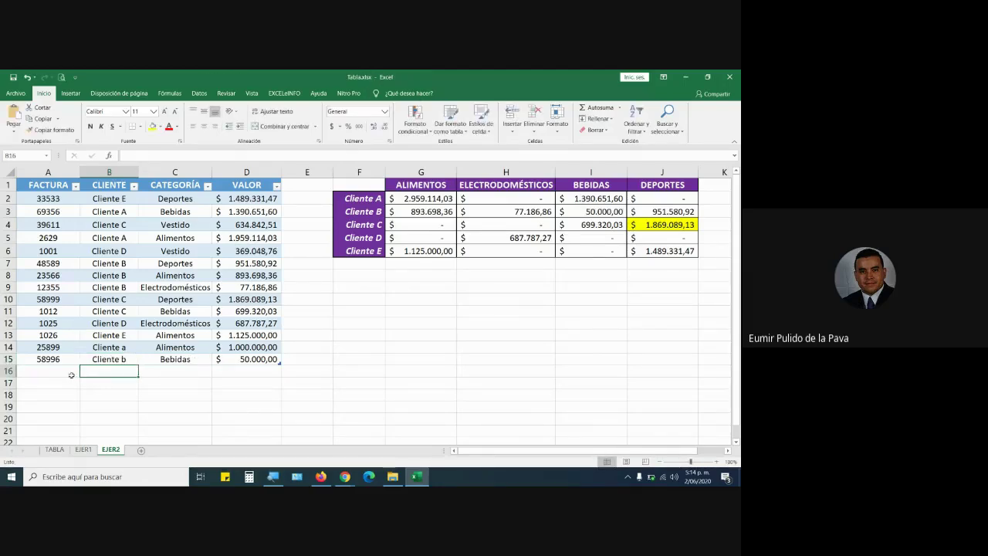
key(Left)
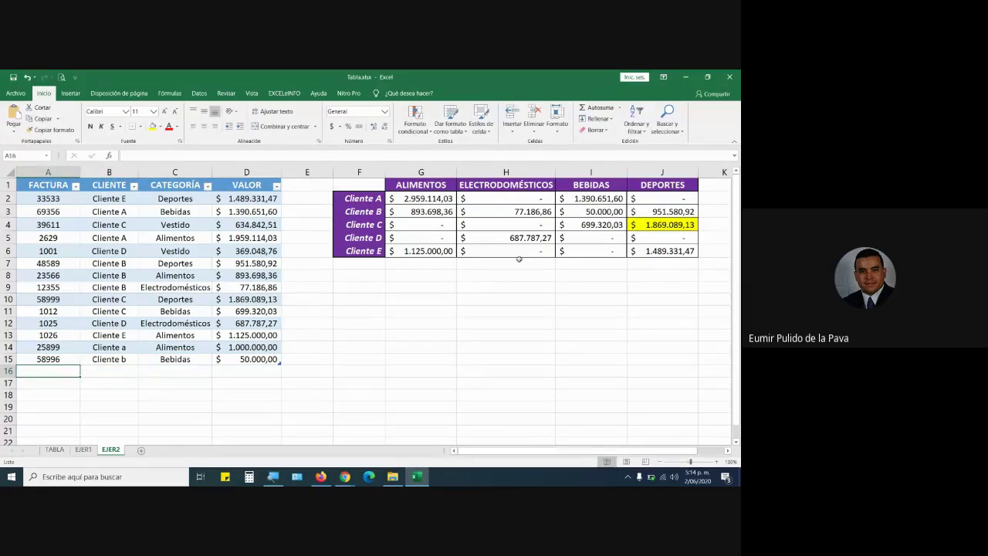
Enter a sale with an invoice number, cliente e, Electrodomésticos, 2.500.000.
text(89789)
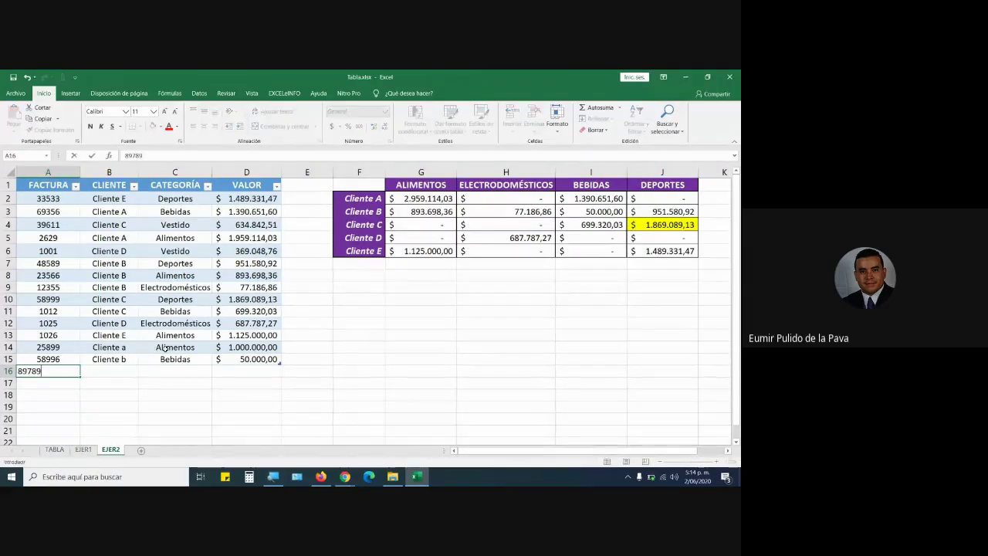
key(Tab)
text(cliente e)
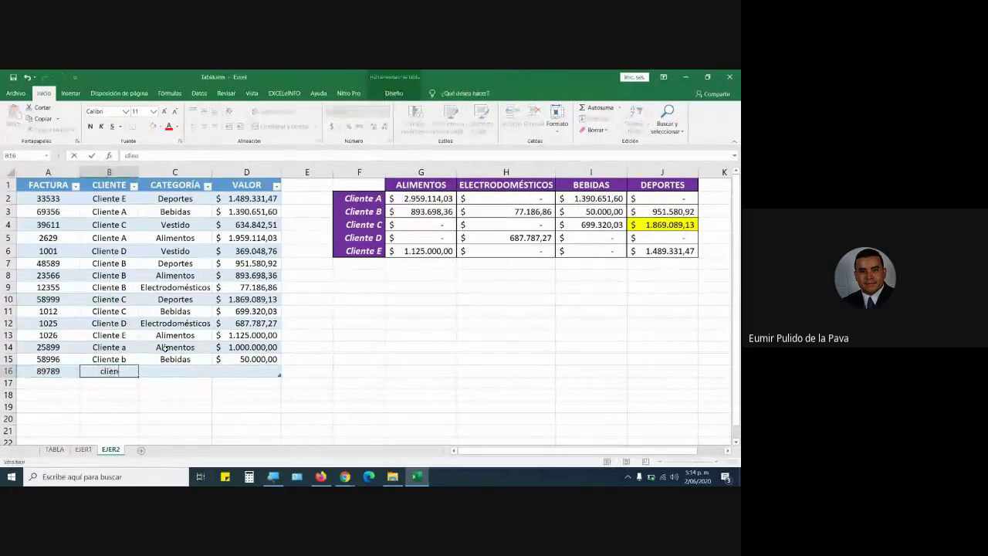
key(Tab)
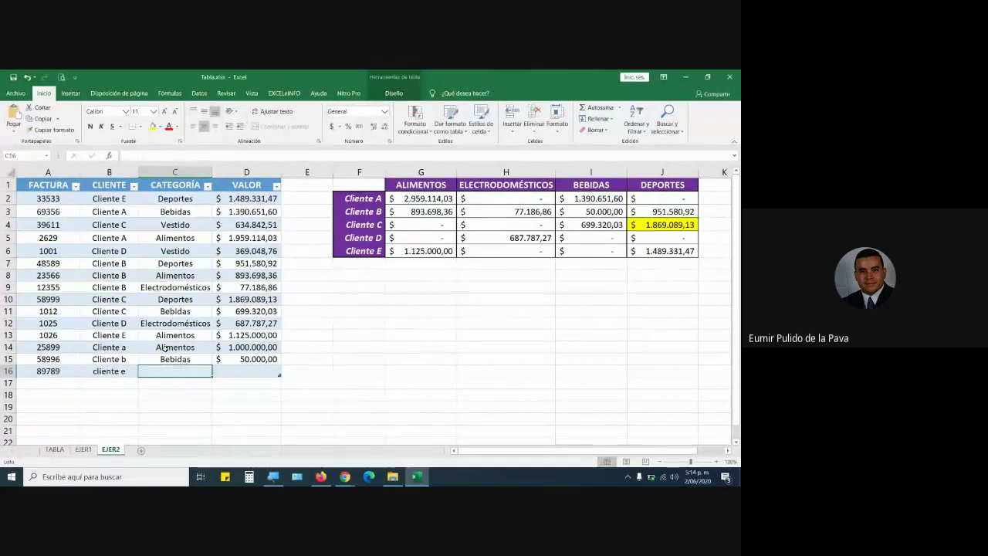
text(Electrodomésticos)
key(Tab)
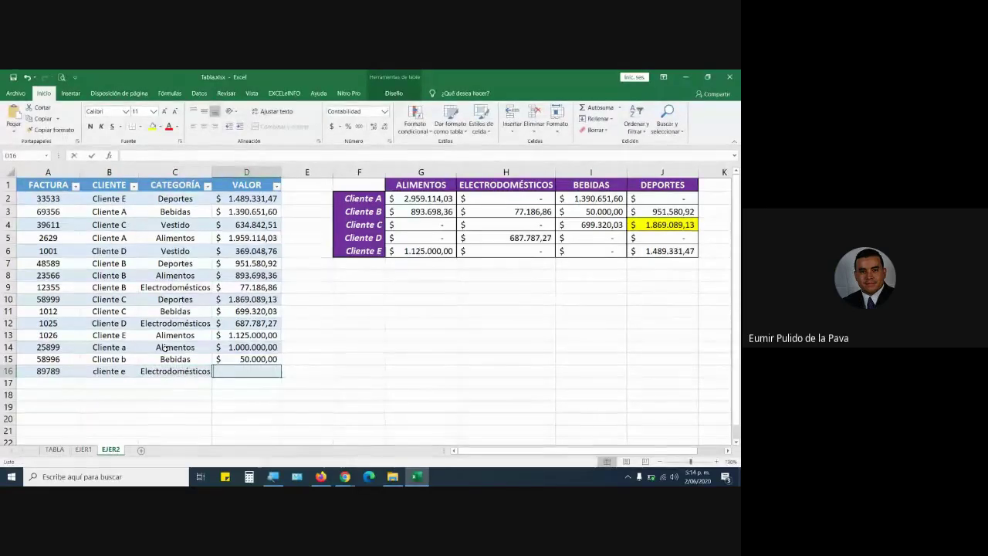
text(2.5)
text(00.000)
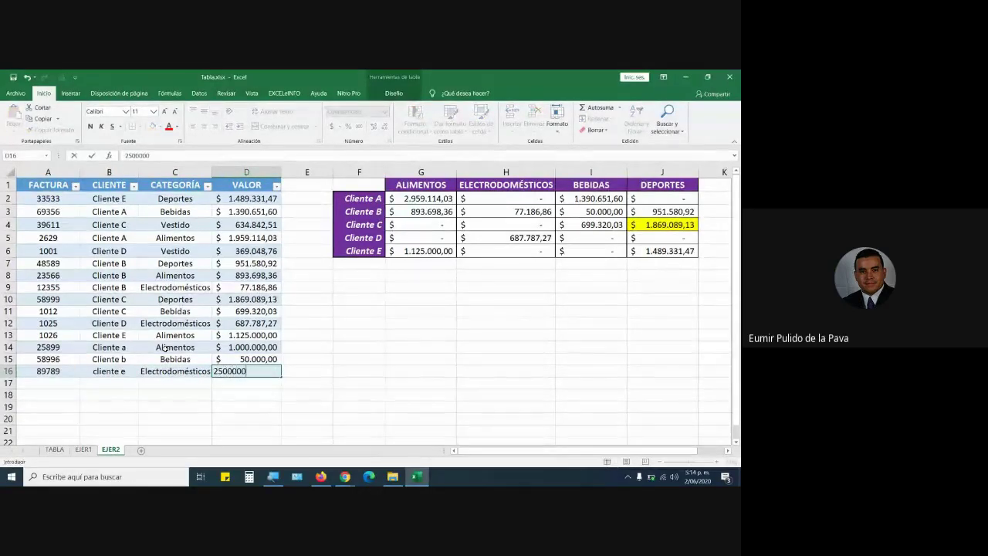
key(Return)
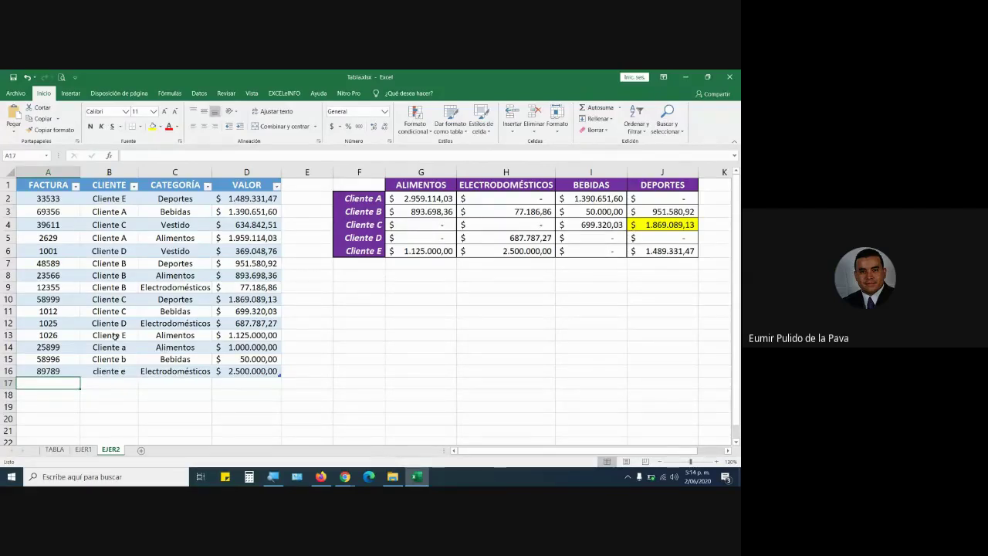
Add a sale for cliente b, Electrodomésticos, 5.000.000, raising Cliente B's total to 5.077.186,86.
text(89798798)
key(Tab)
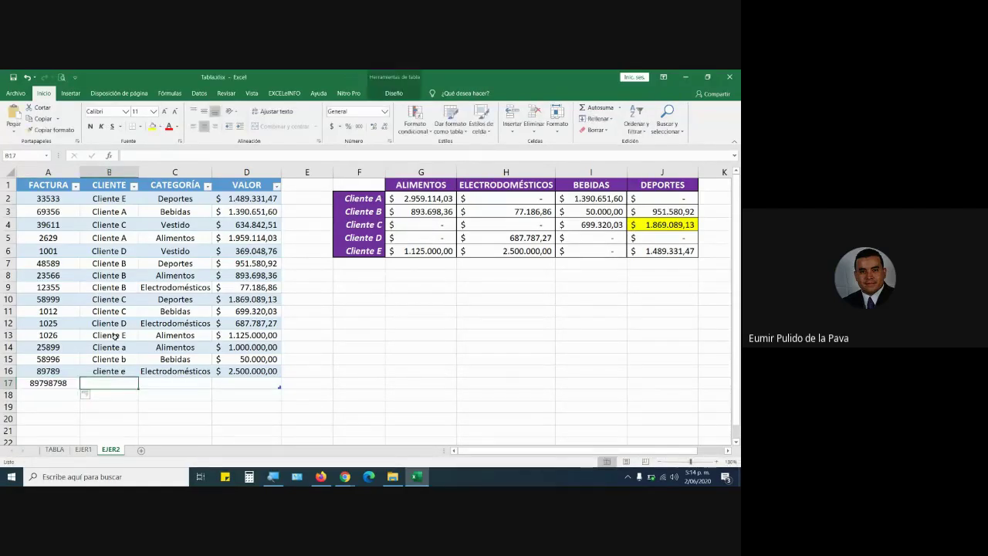
text(cliente b)
key(Tab)
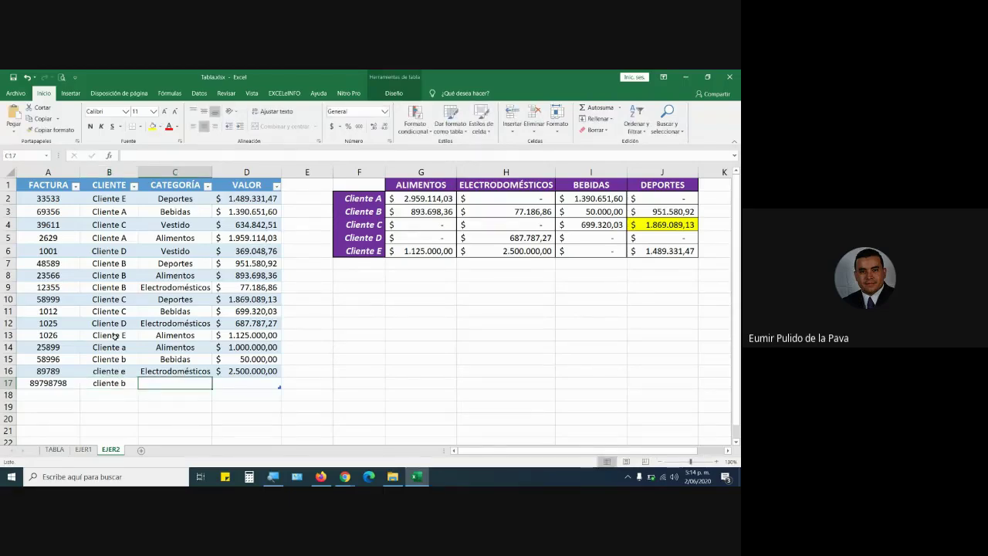
text(electrodomésticos)
key(Tab)
text(5)
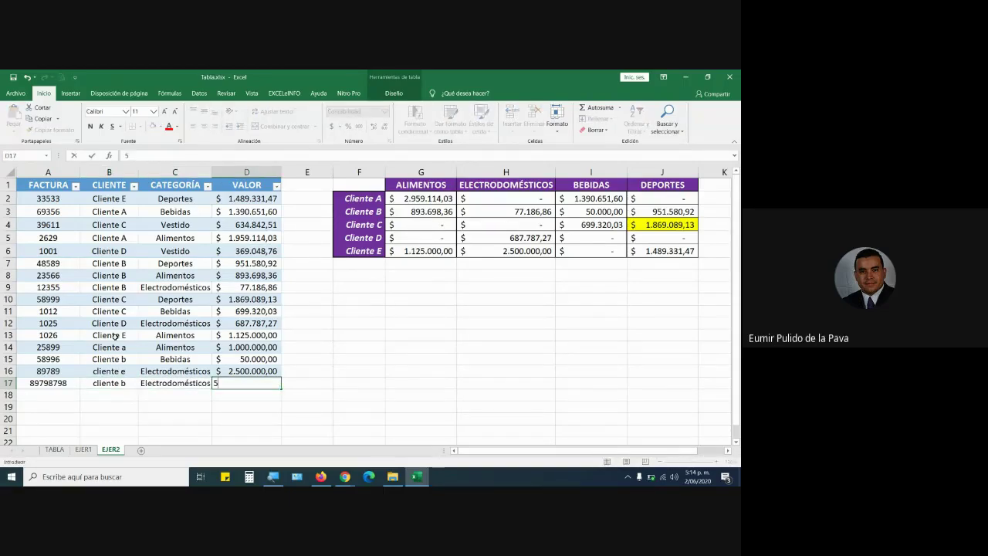
text(.000.000)
key(Return)
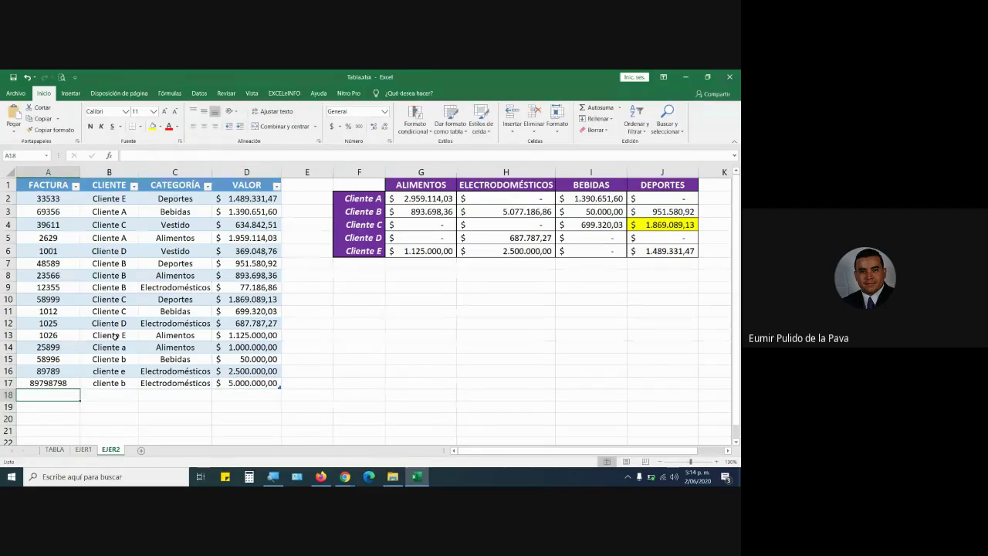
click(394, 200)
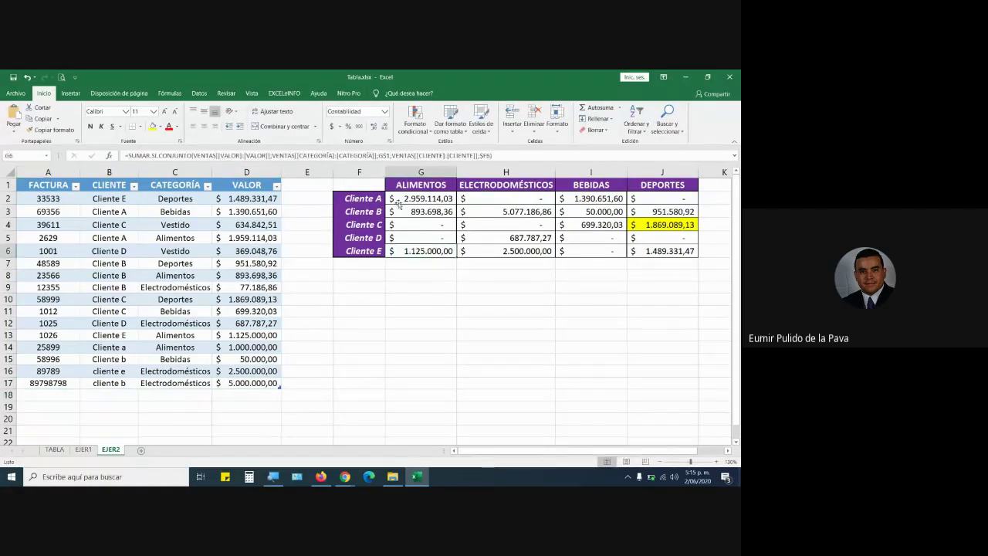
double_click(392, 200)
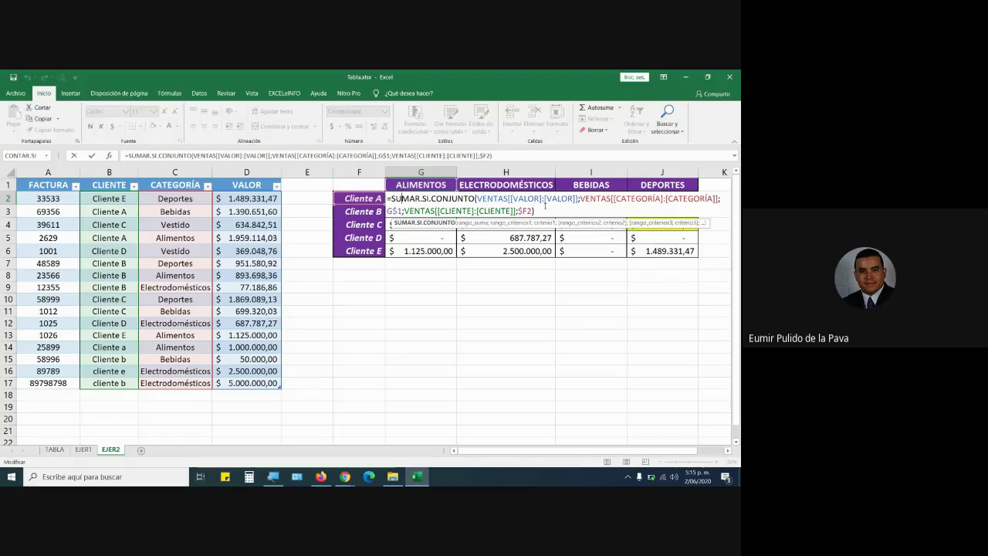
key(Return)
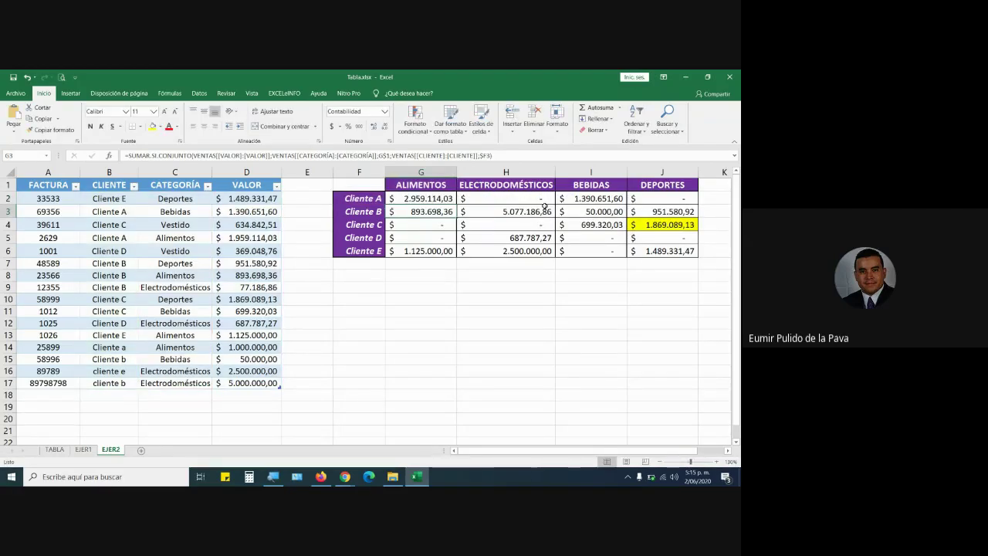
click(47, 395)
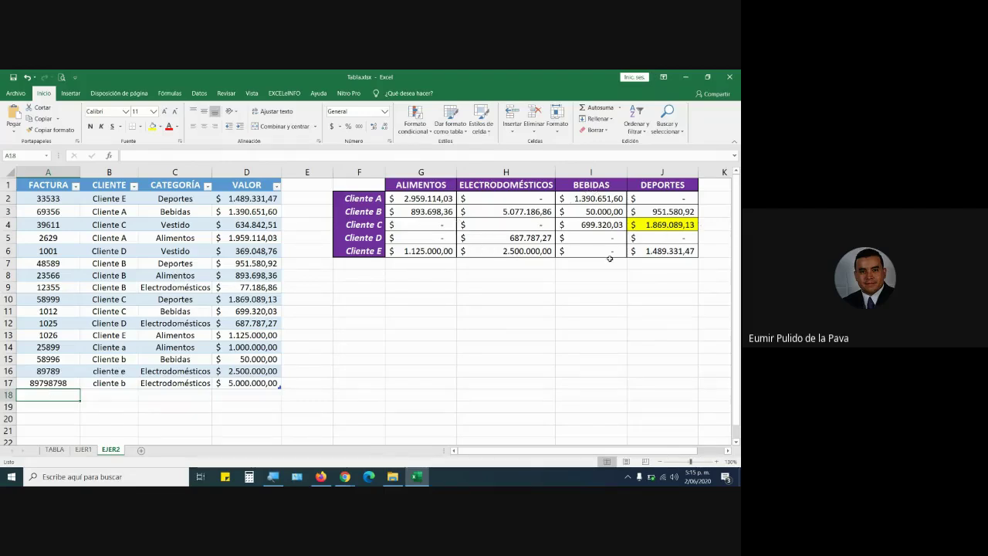
click(220, 284)
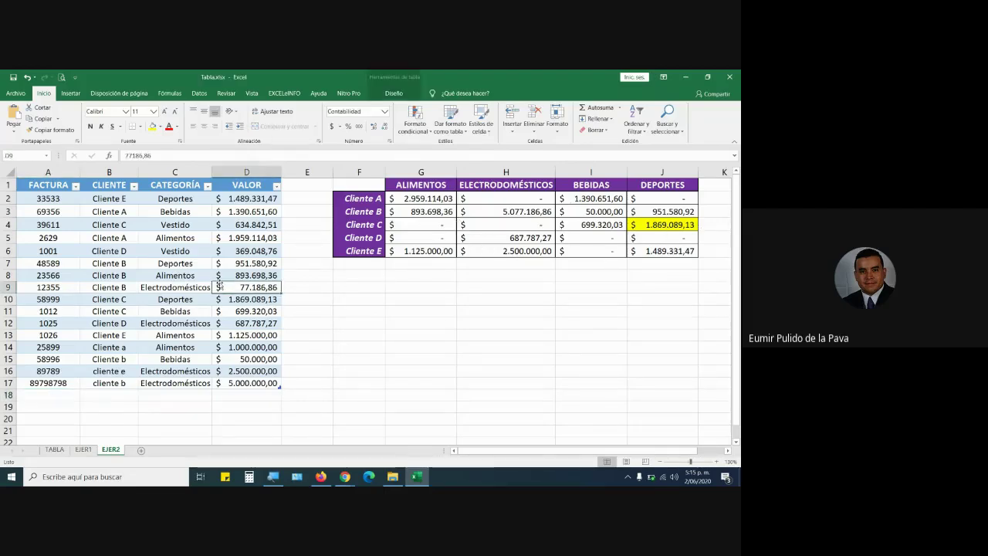
click(394, 77)
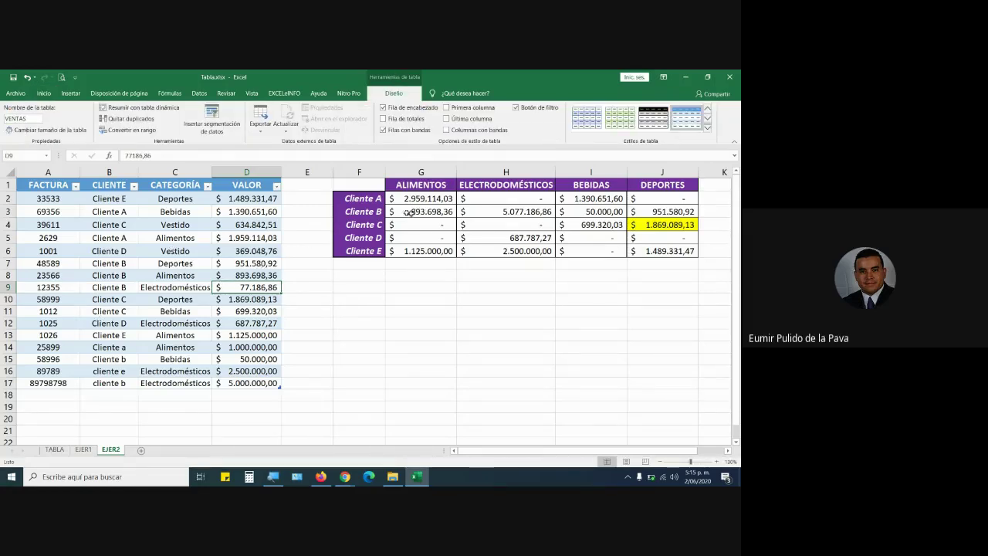
double_click(404, 199)
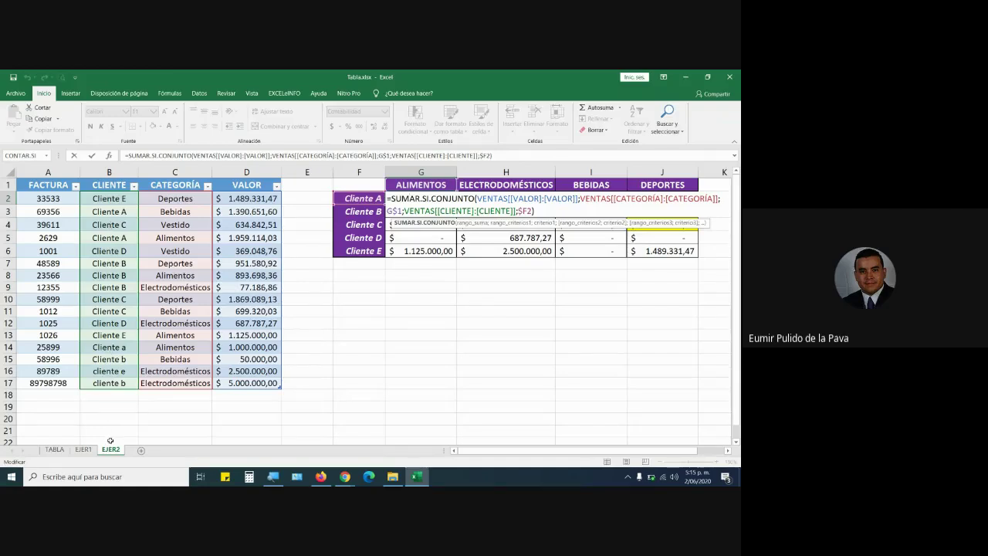
scroll(131, 327, down, 2)
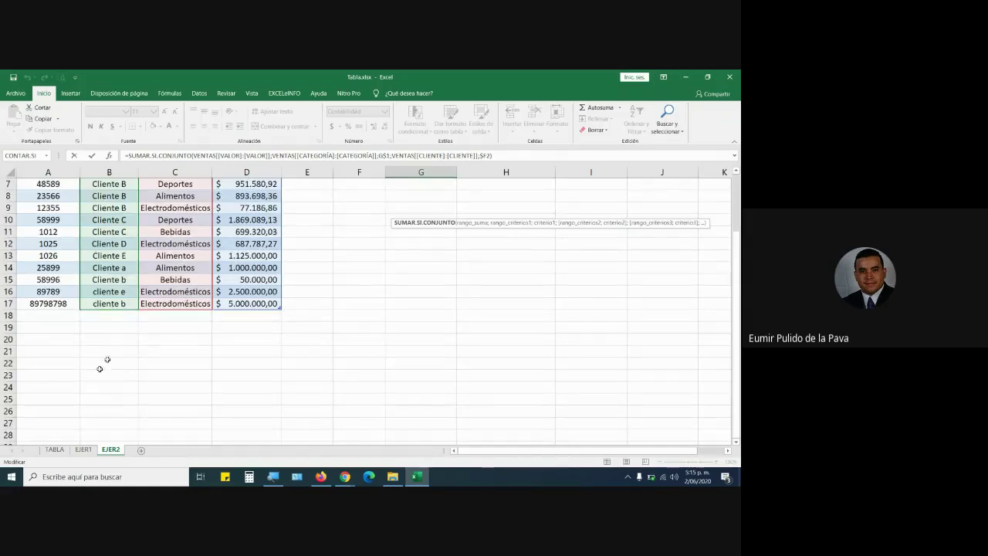
scroll(389, 376, up, 2)
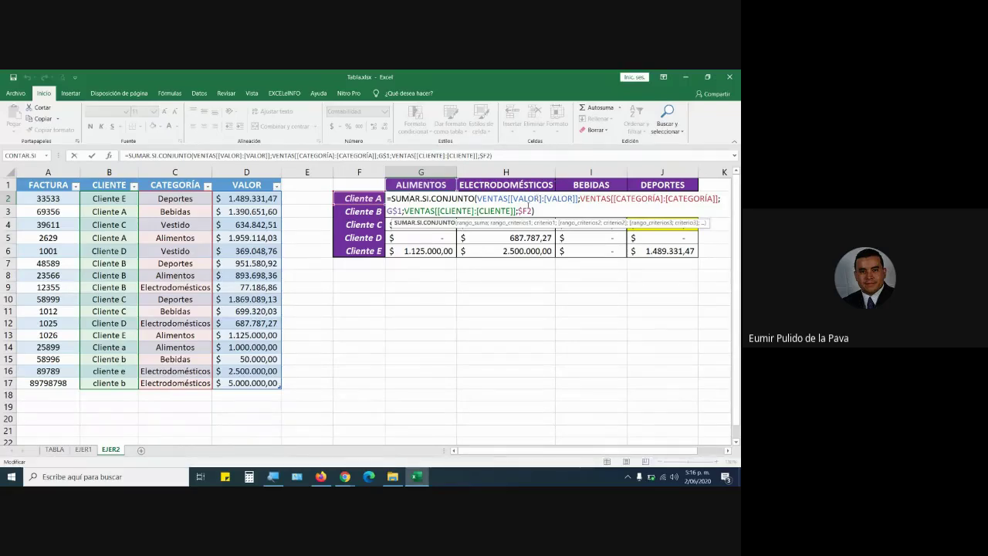
click(64, 398)
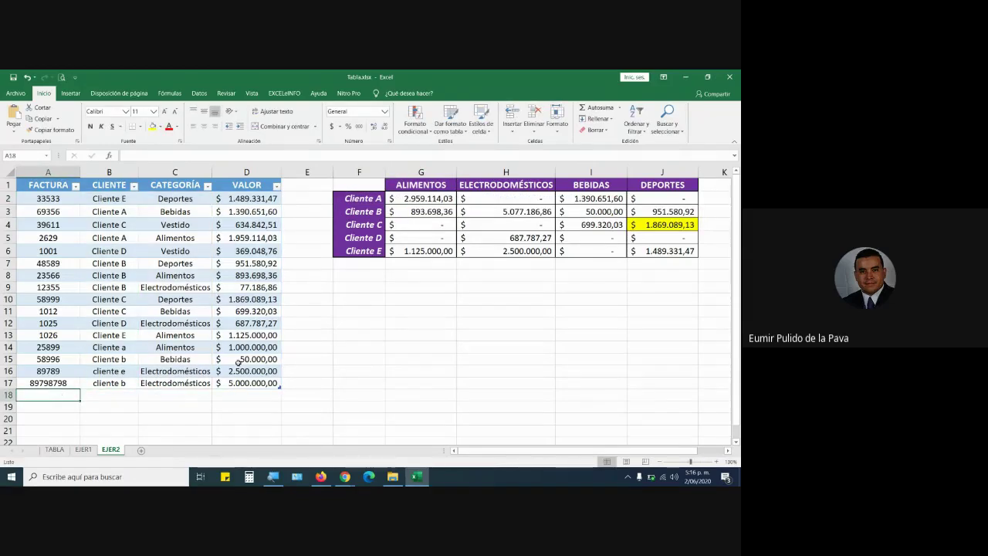
click(361, 267)
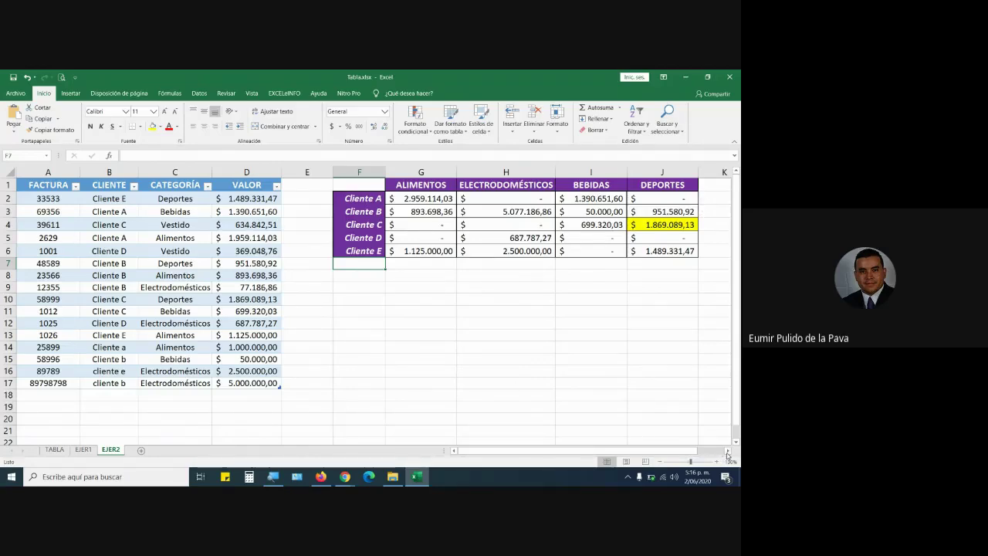
Add a vestido header in K1, copy the J2 formula into column K, and autofit it.
click(727, 451)
click(654, 188)
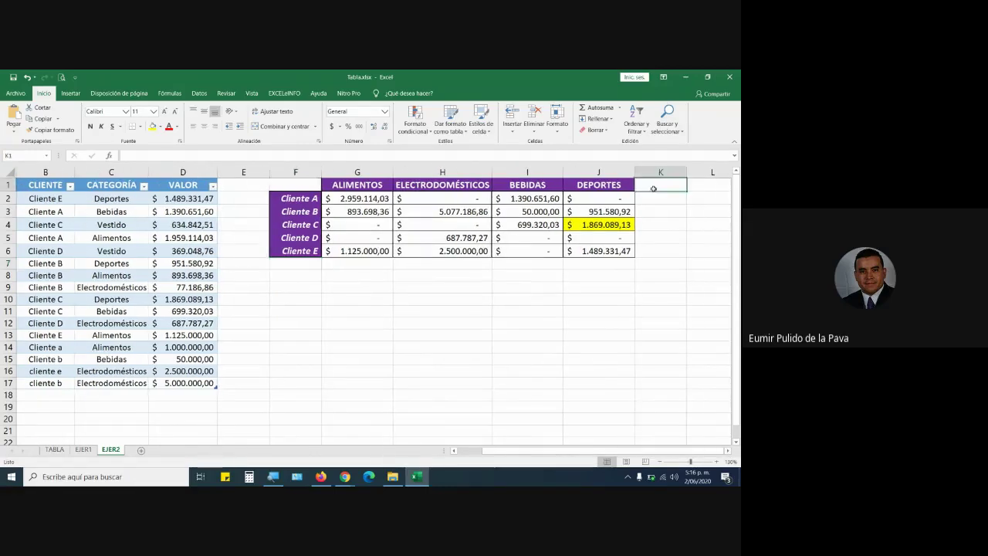
text(ves)
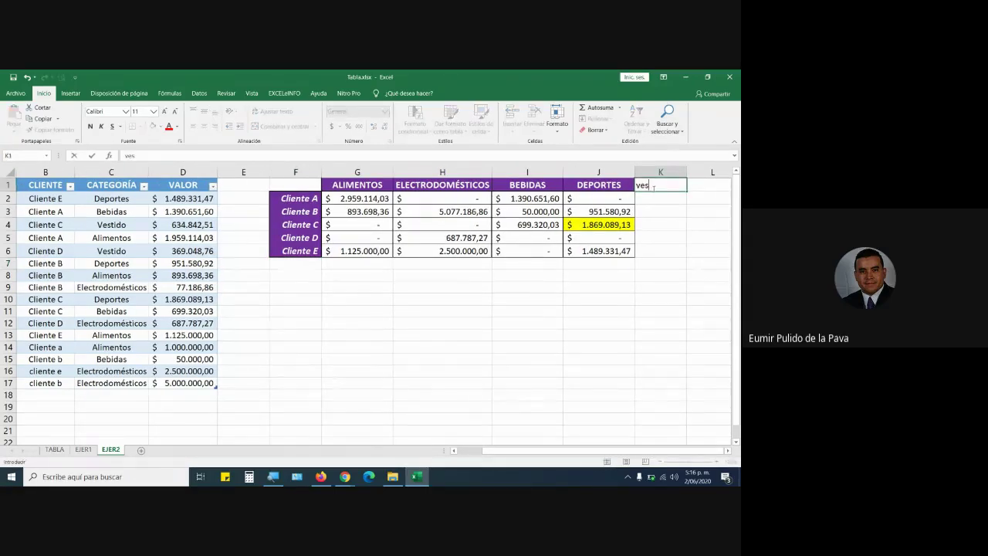
text(tido)
key(Return)
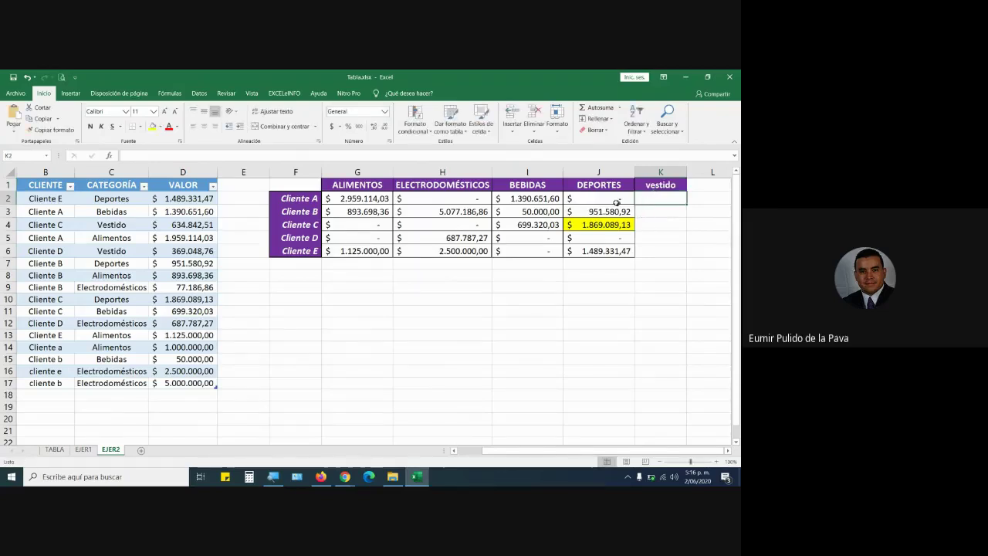
click(616, 202)
drag(636, 204, 687, 257)
click(684, 203)
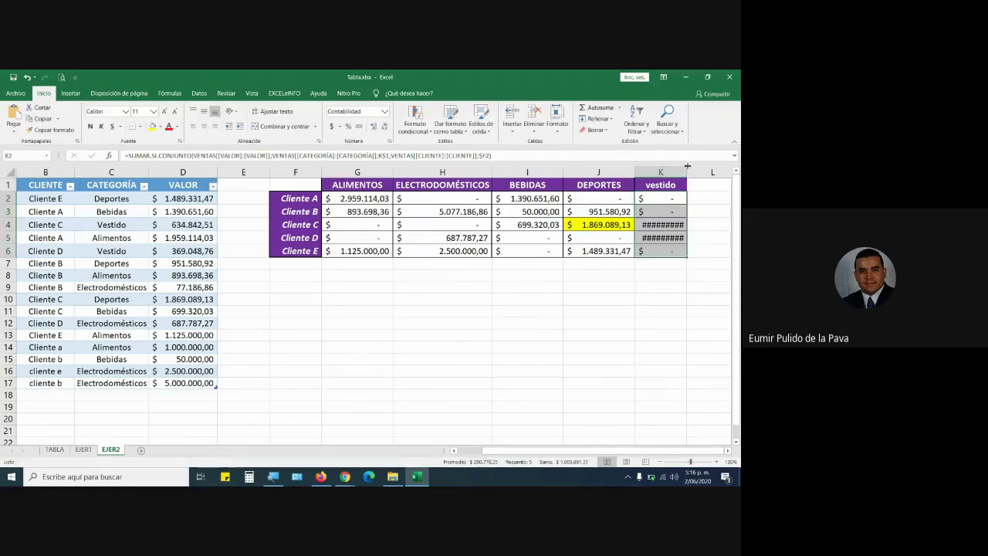
double_click(687, 171)
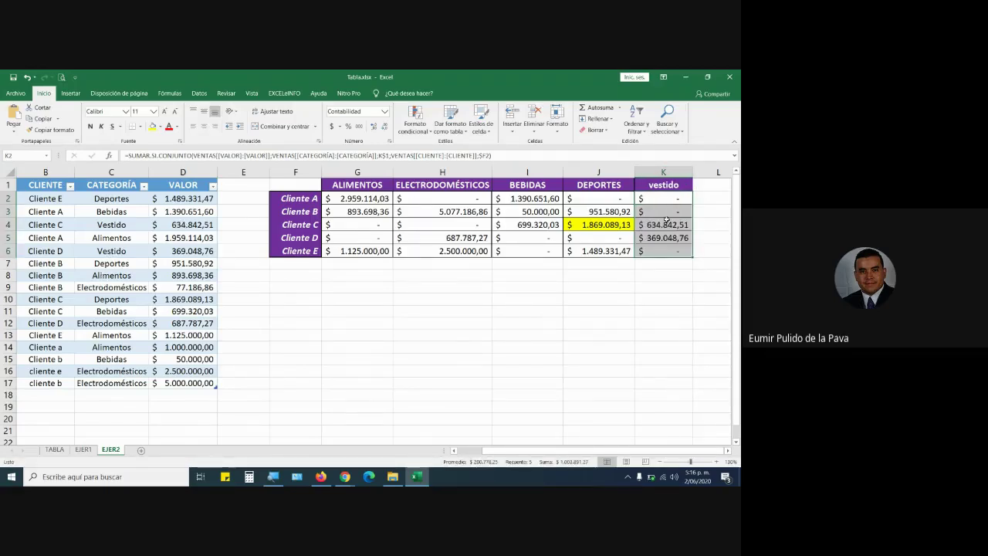
Check vestido totals against source rows: Cliente C 634.842,51, Cliente D 369.048,76.
click(665, 222)
click(665, 238)
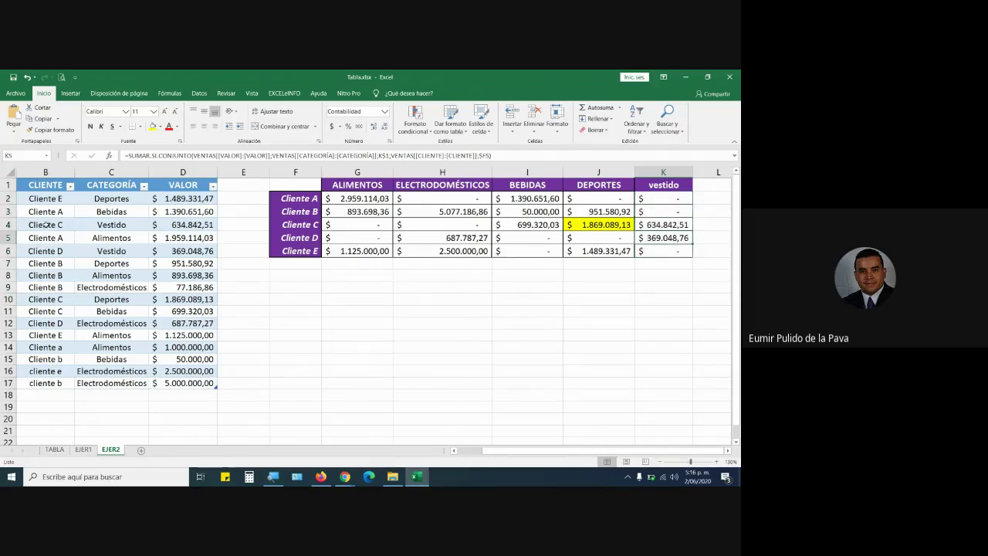
drag(47, 224, 113, 224)
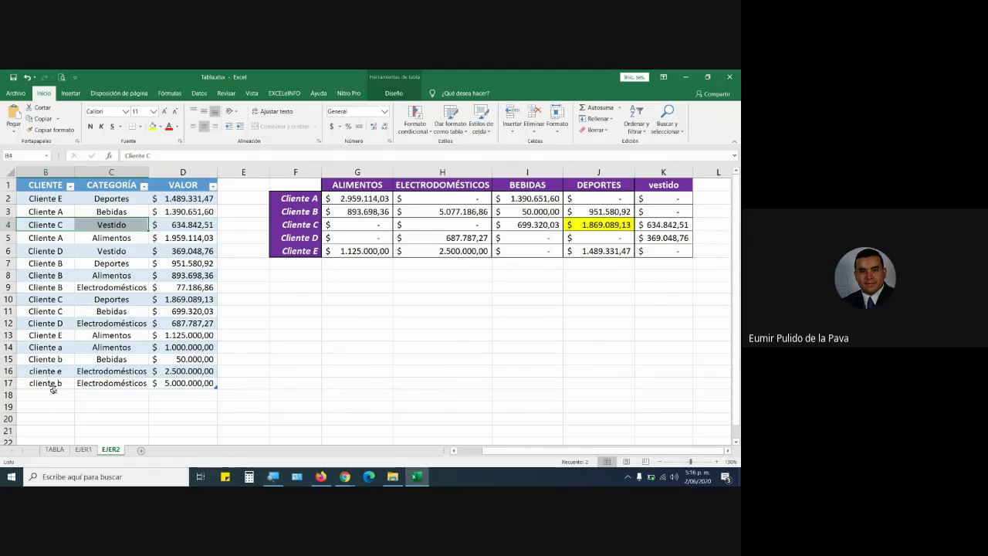
drag(45, 250, 110, 249)
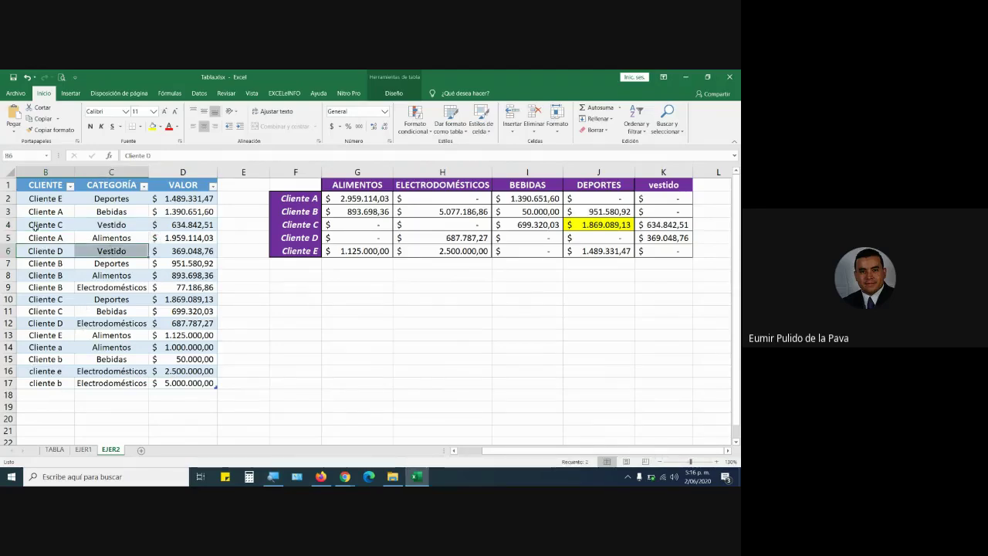
drag(36, 225, 157, 222)
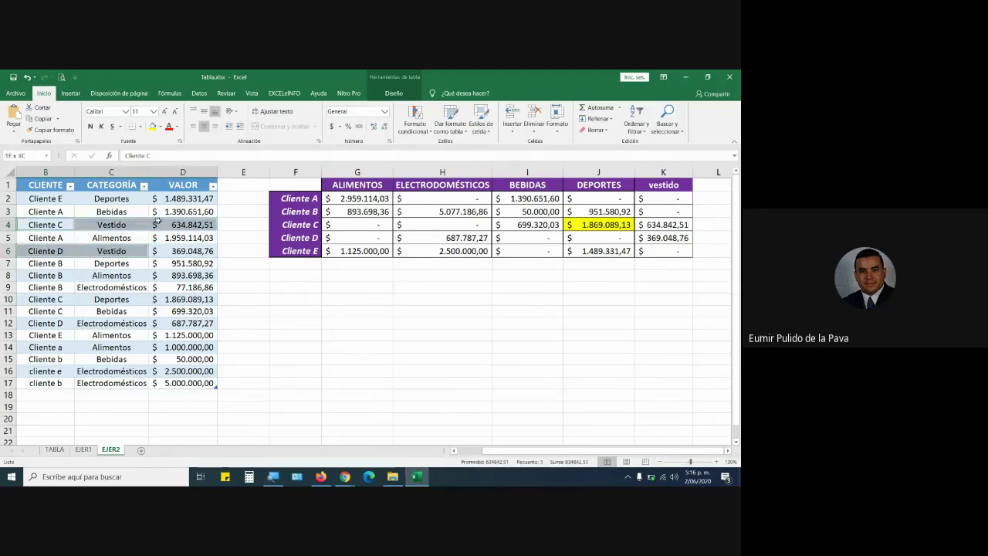
click(193, 251)
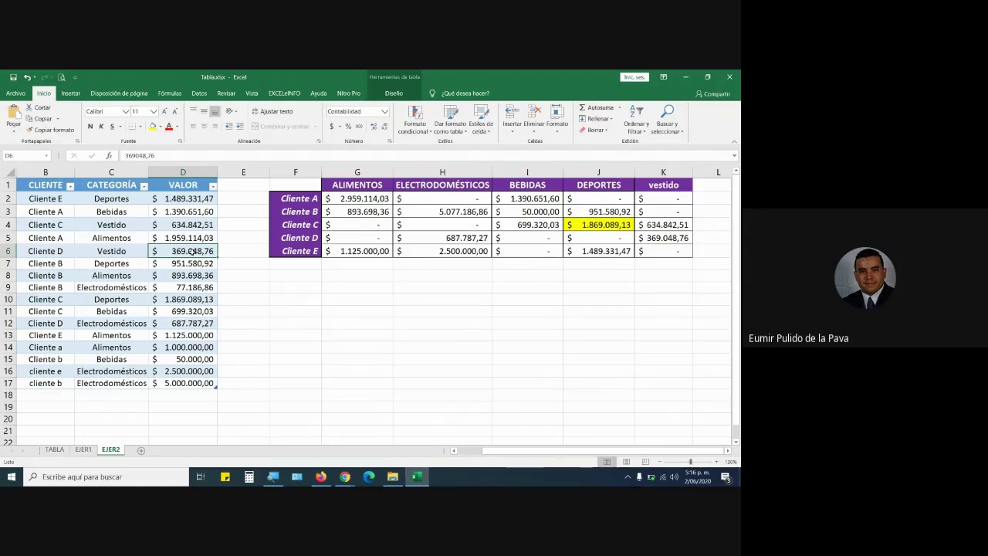
click(455, 451)
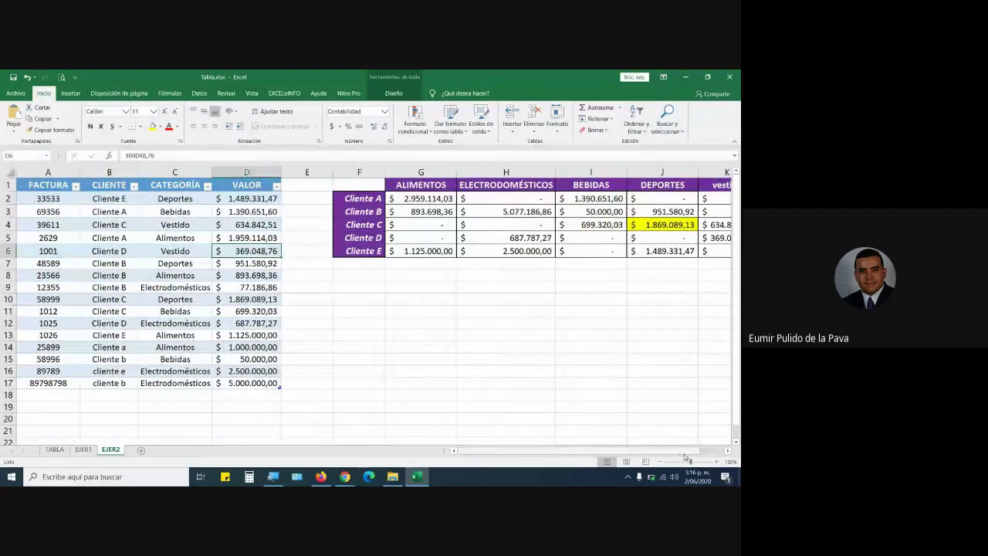
Add a row 18 sale with an invoice number, Cliente a, Electrodomésticos, 1.000.000.
click(661, 461)
click(661, 461)
click(35, 359)
text(7998)
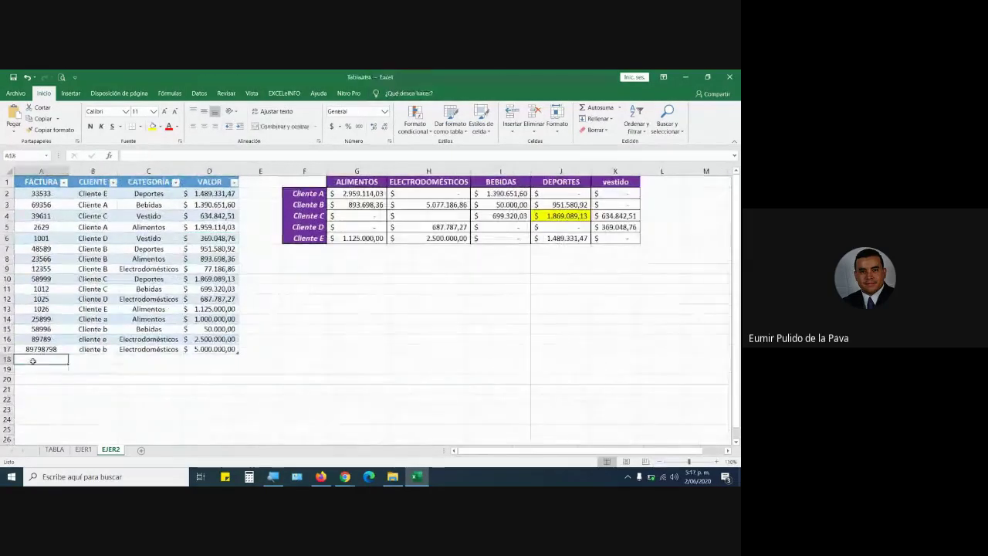
text(99)
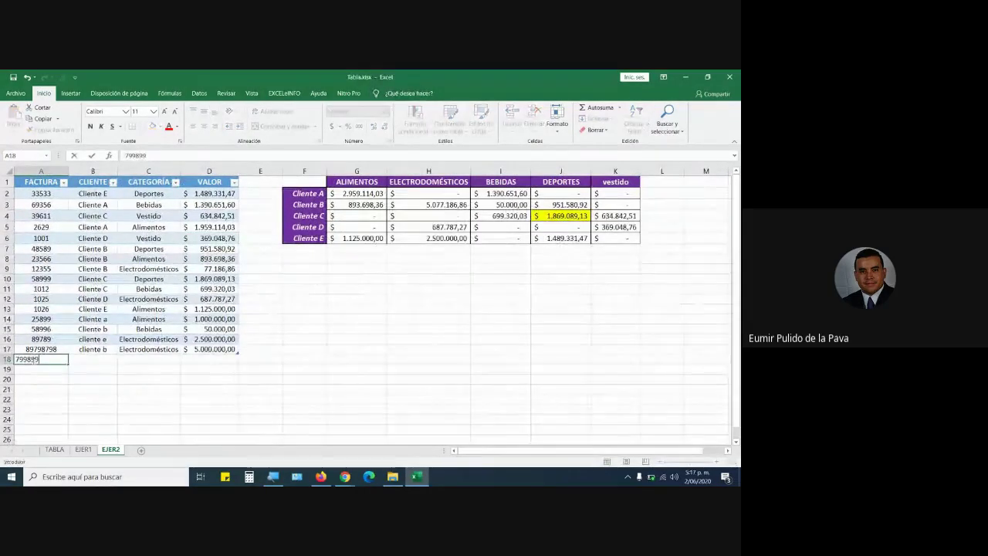
key(Tab)
text(Cliente a)
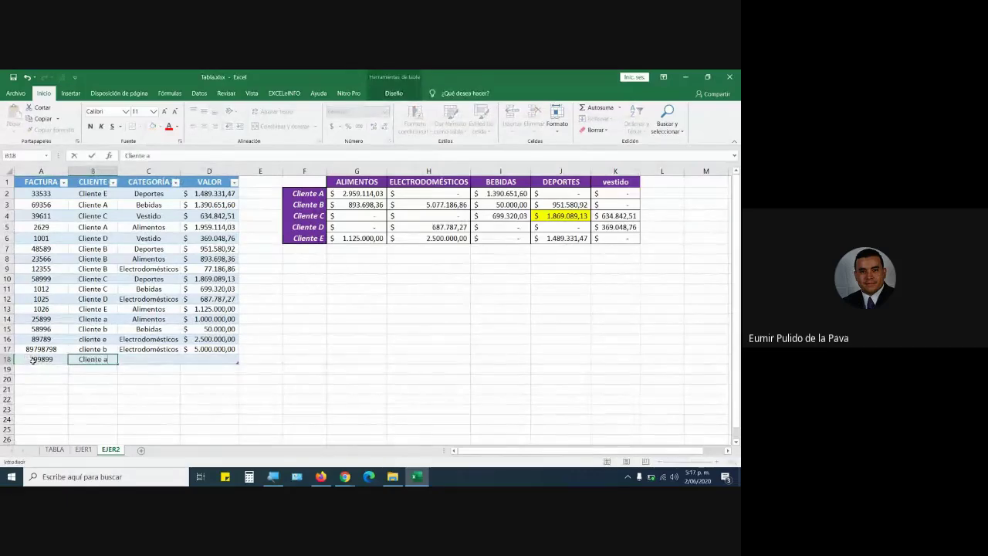
key(Tab)
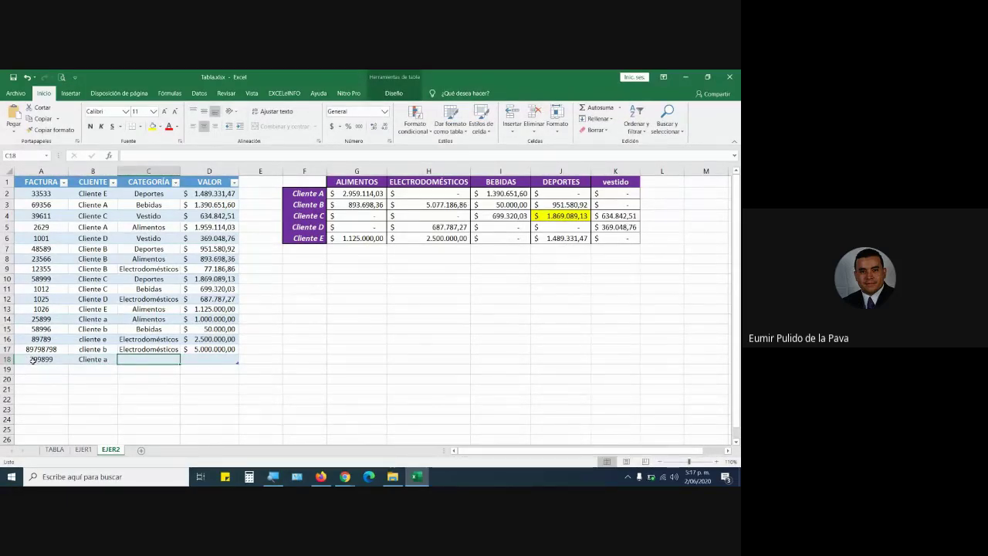
text(E)
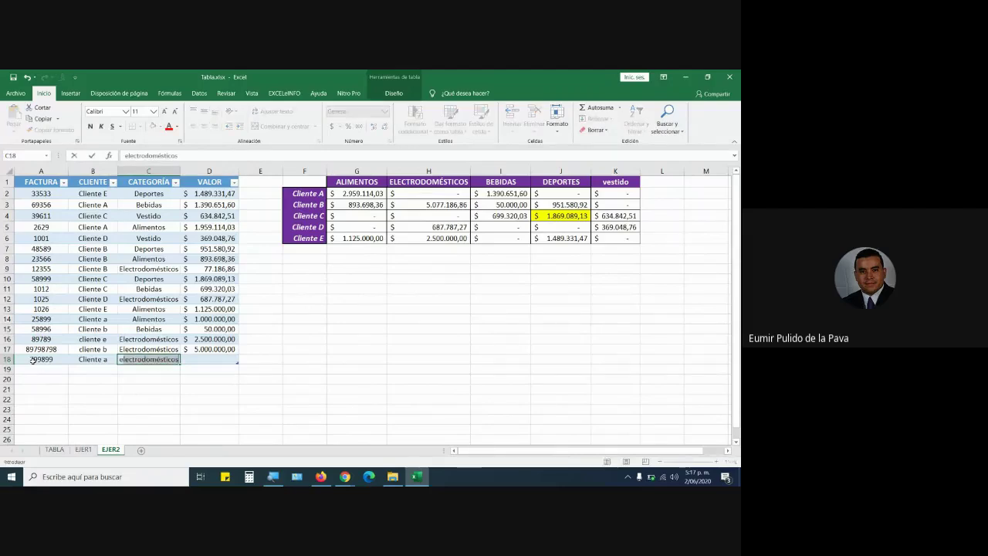
key(Tab)
text(1.000.0)
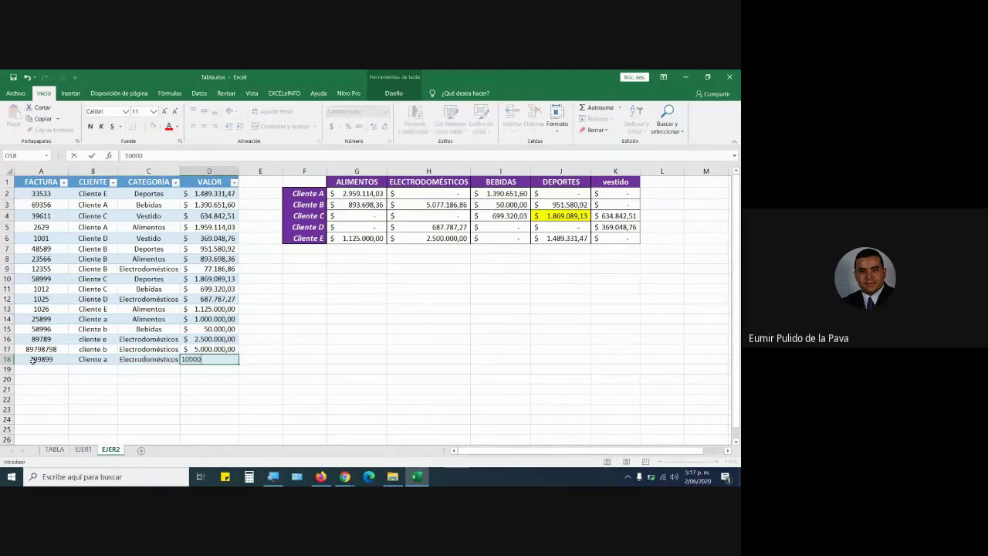
text(00)
key(Return)
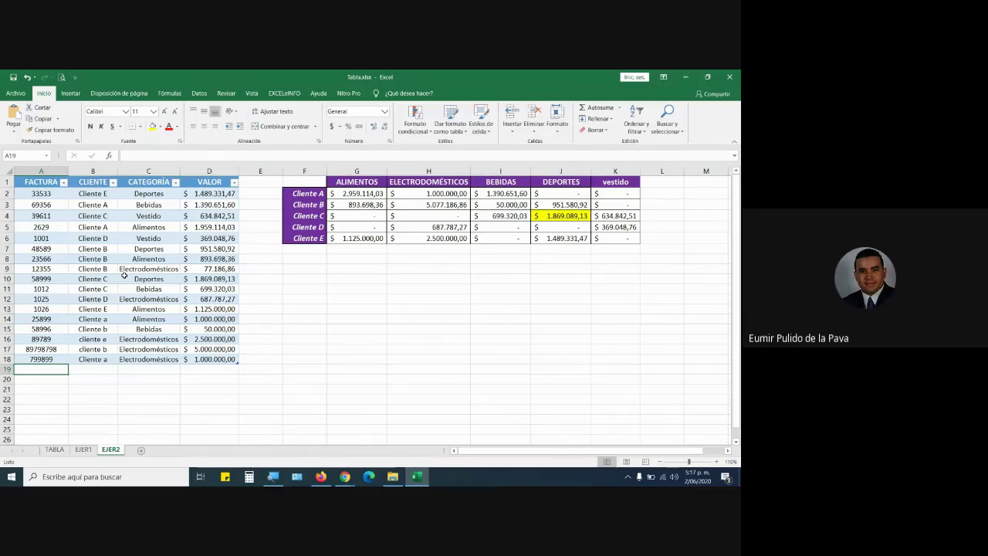
Add a row 19 sale with an invoice number, Cliente g, Alimentos, 2.500.000.
text(979887)
key(Tab)
text(Cl)
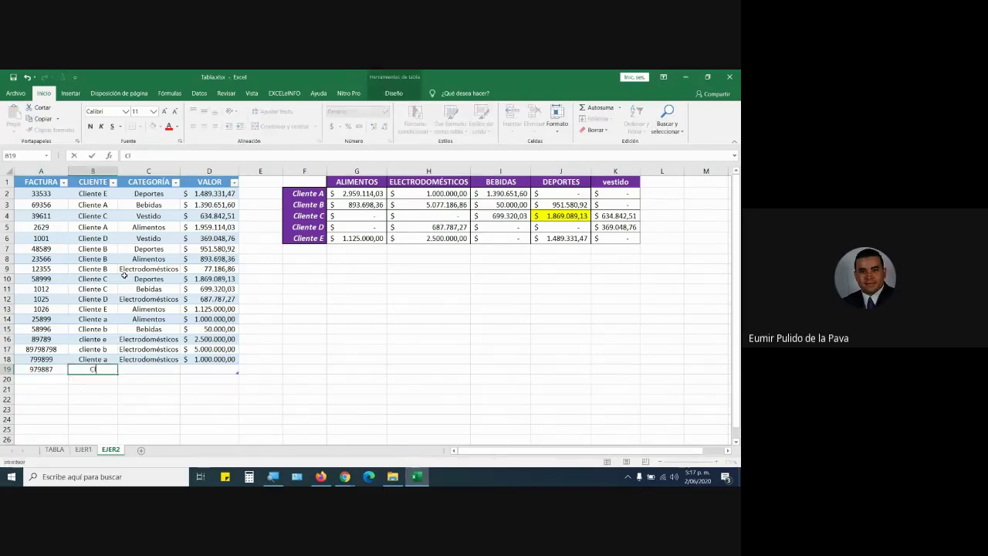
text(iente g)
key(Tab)
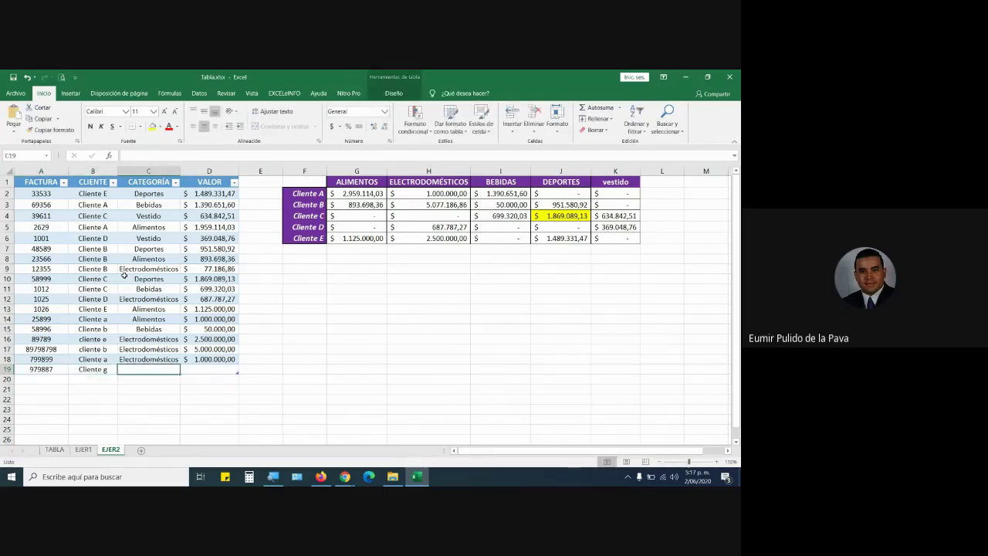
text(Alimentos)
key(Tab)
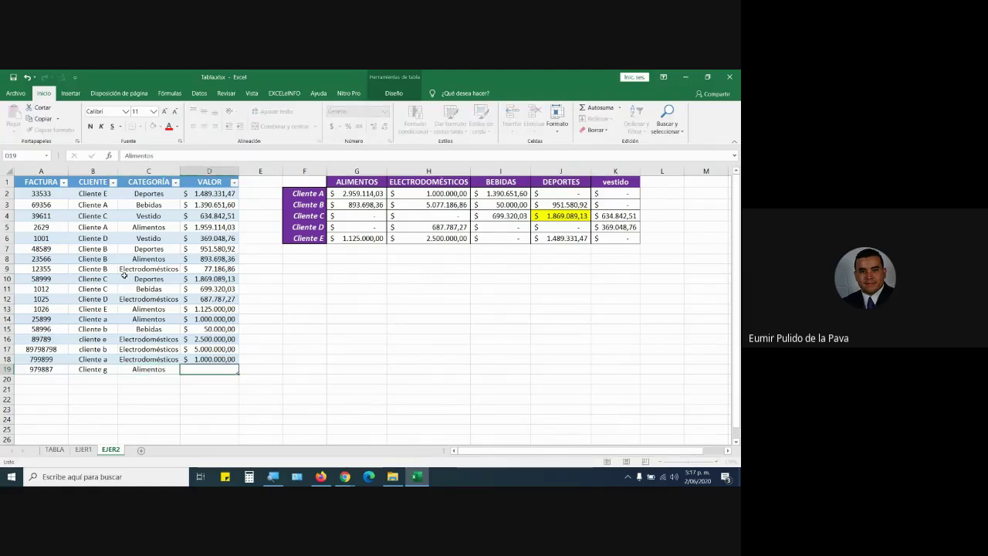
text(2.500.)
text(00)
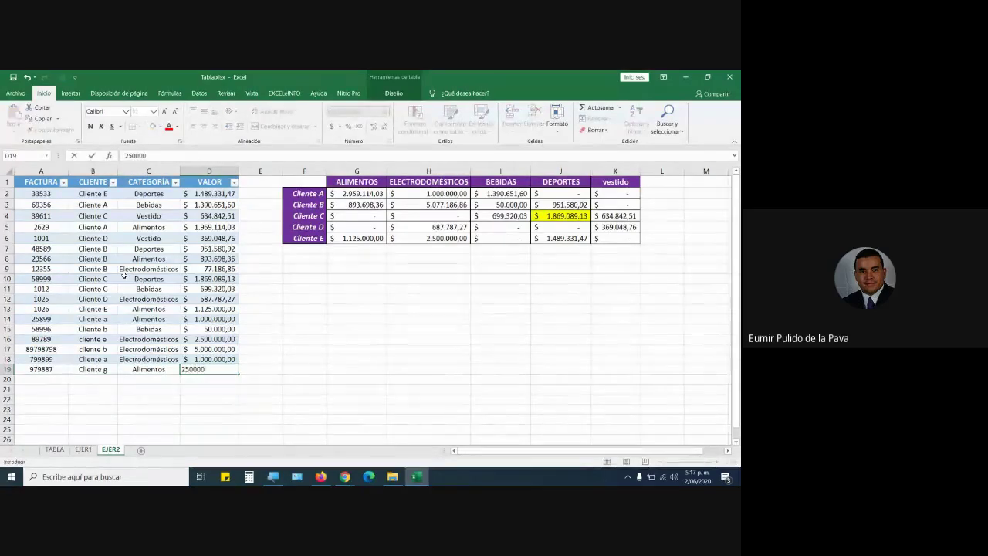
text(0)
key(Return)
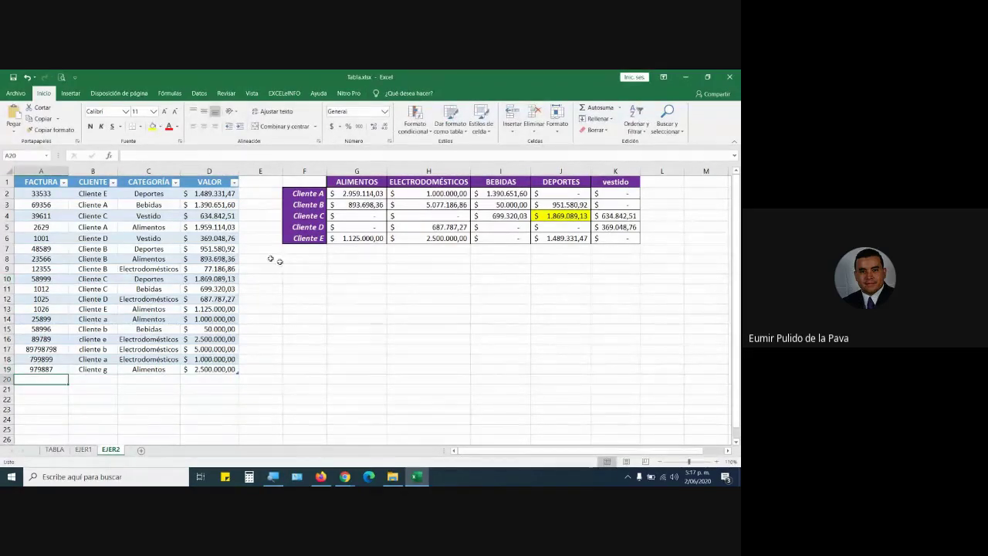
Label F7 'Cliente G' and fill the row 6 totals down to row 7.
click(316, 251)
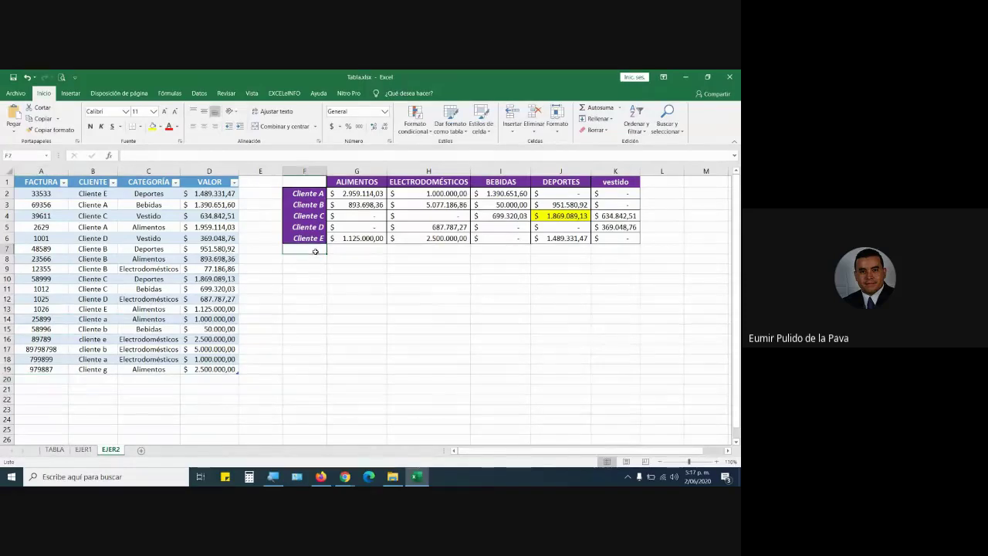
text(Clie)
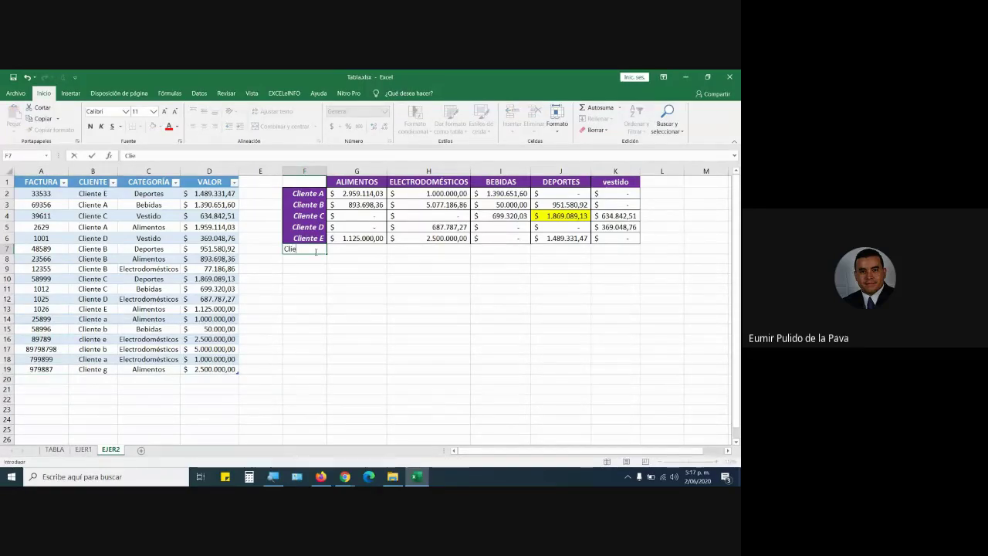
text(nte G)
key(Tab)
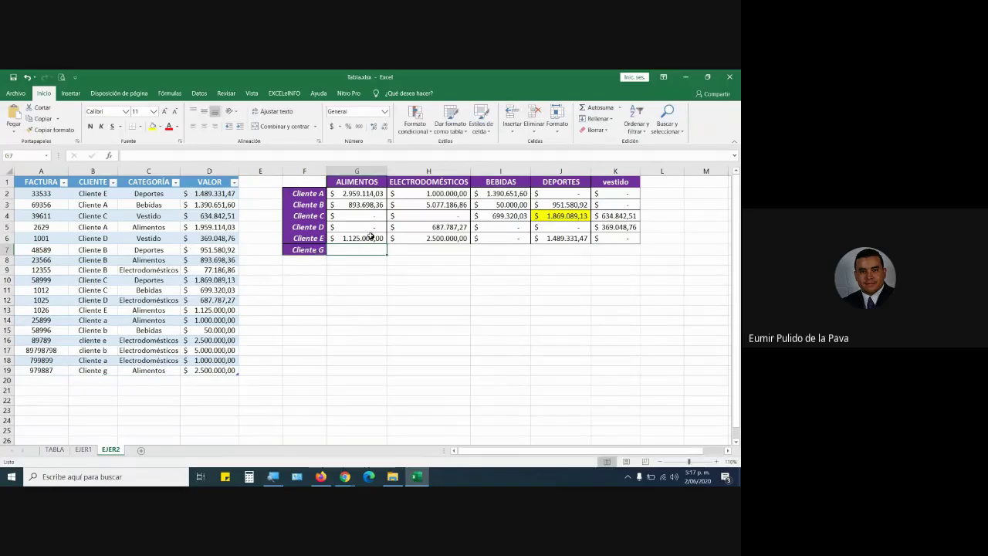
drag(371, 237, 643, 252)
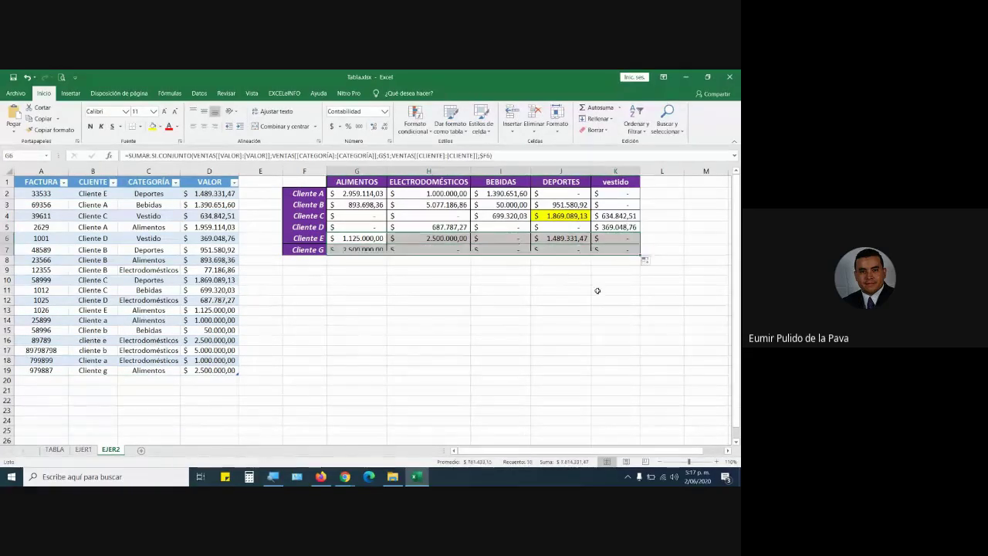
click(443, 342)
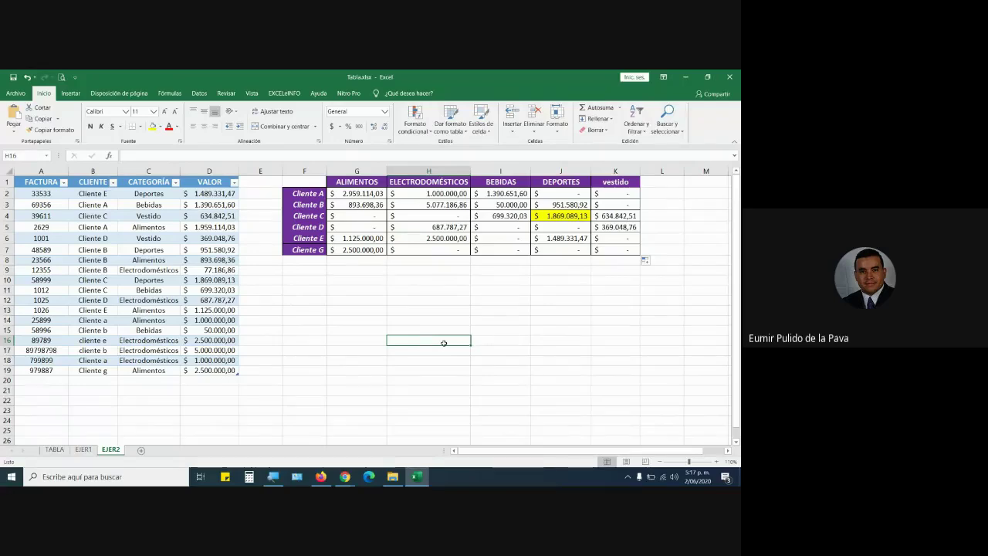
Enter a new sale in row 20: invoice 987987, cliente g, Vestido, value 500.000.
click(55, 382)
text(987987)
key(Tab)
text(clien)
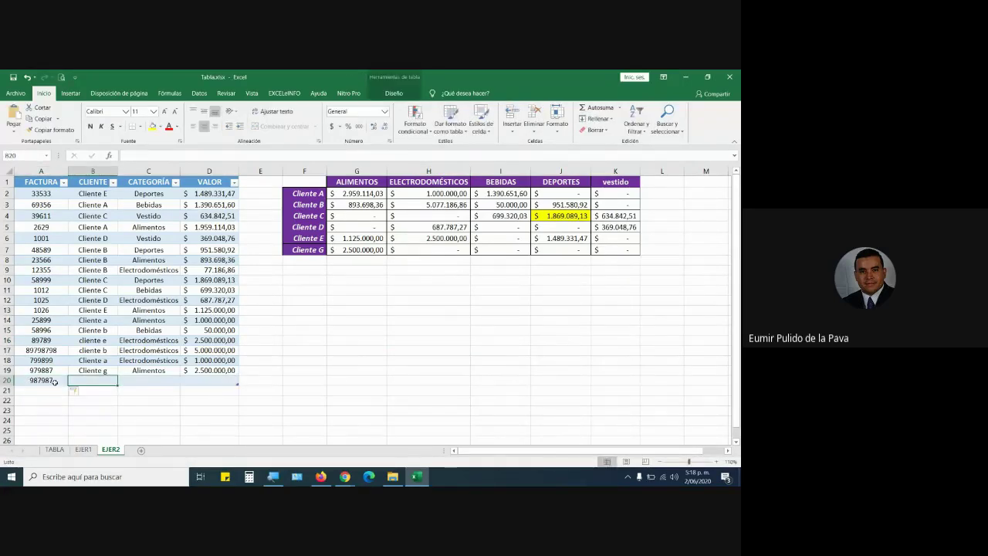
text(te g)
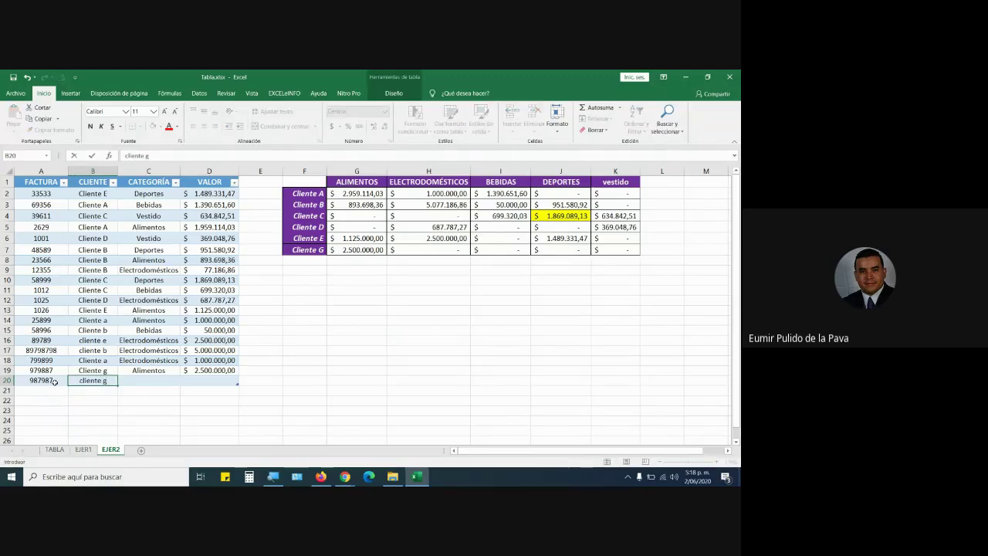
key(Tab)
text(Vestido)
key(Tab)
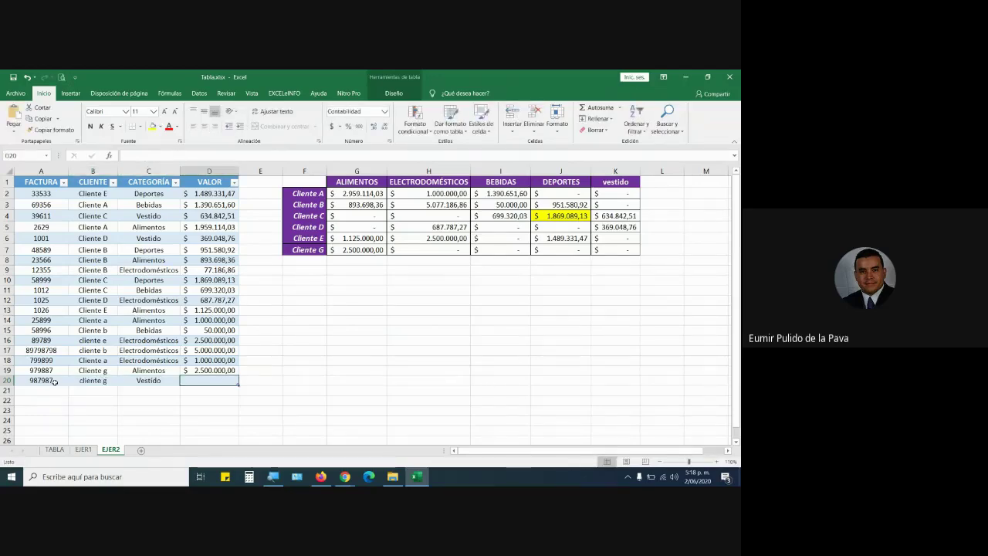
text(500000)
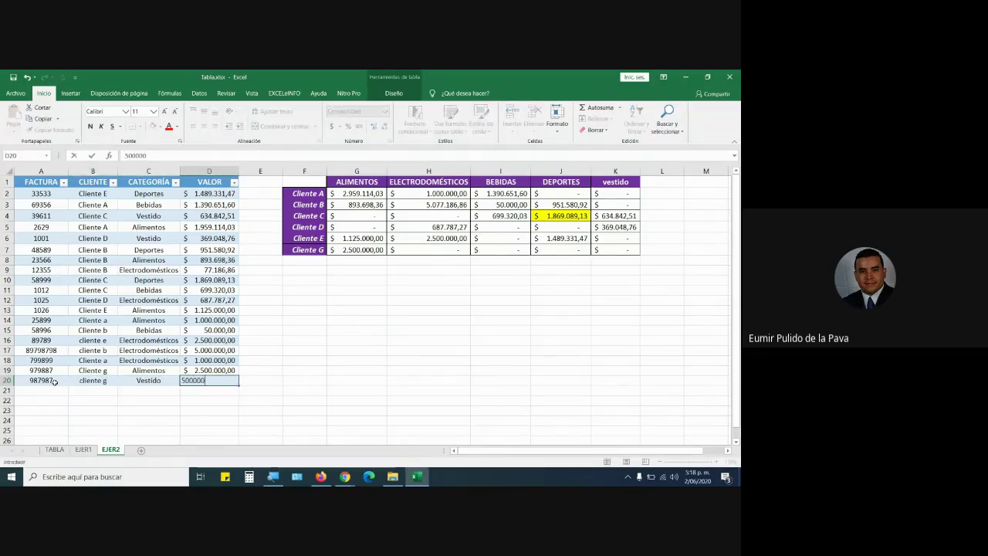
key(Return)
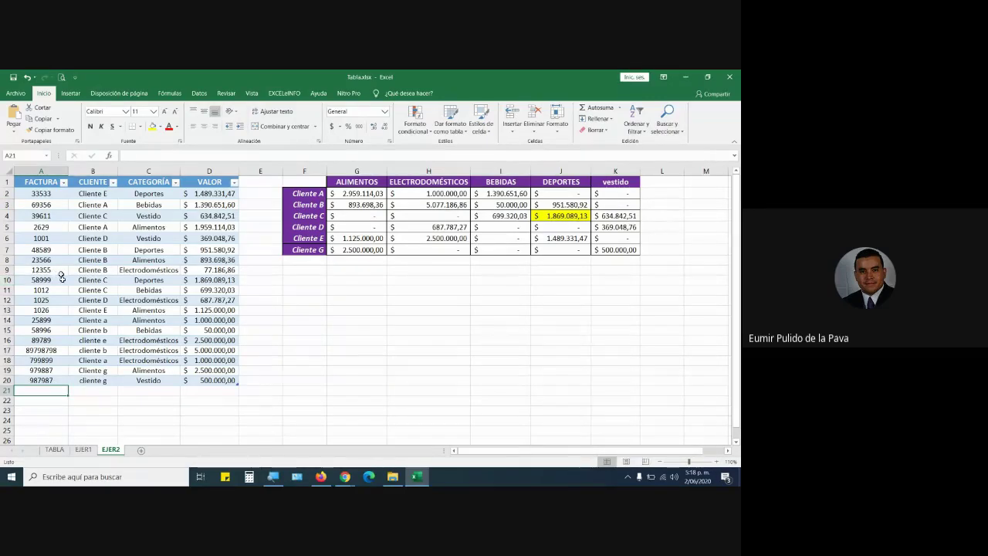
Review the Cliente A Alimentos formula and enlarge that cell's font three sizes.
double_click(345, 193)
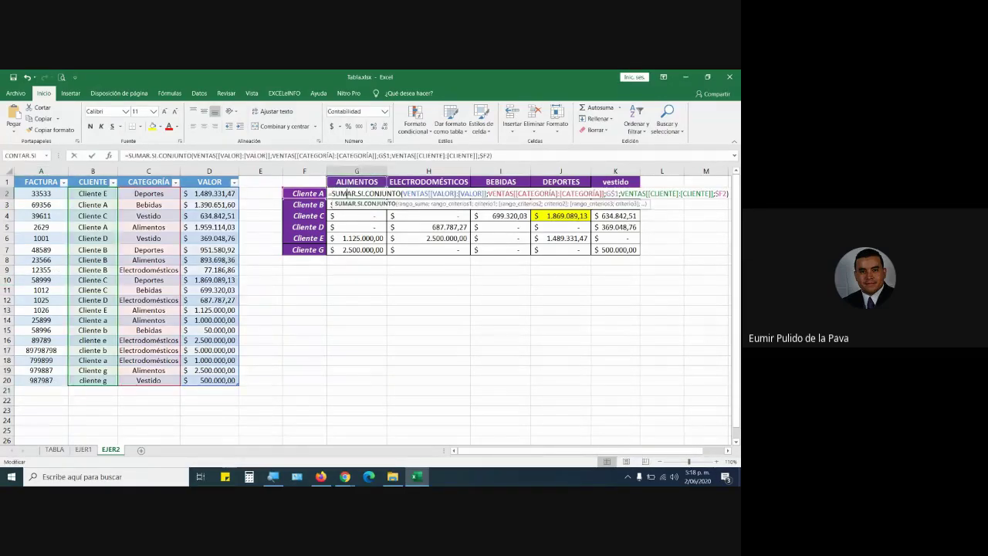
key(ctrl+Return)
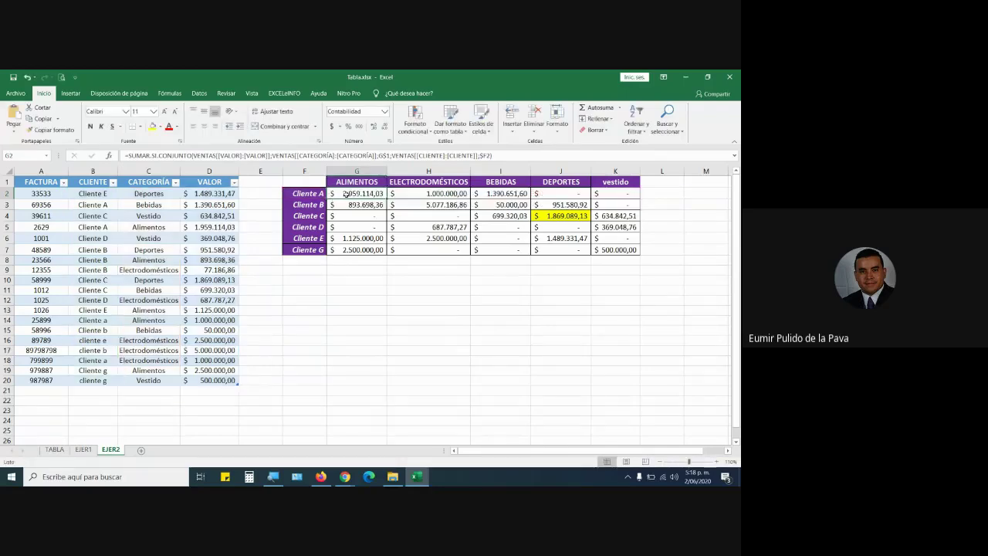
click(273, 476)
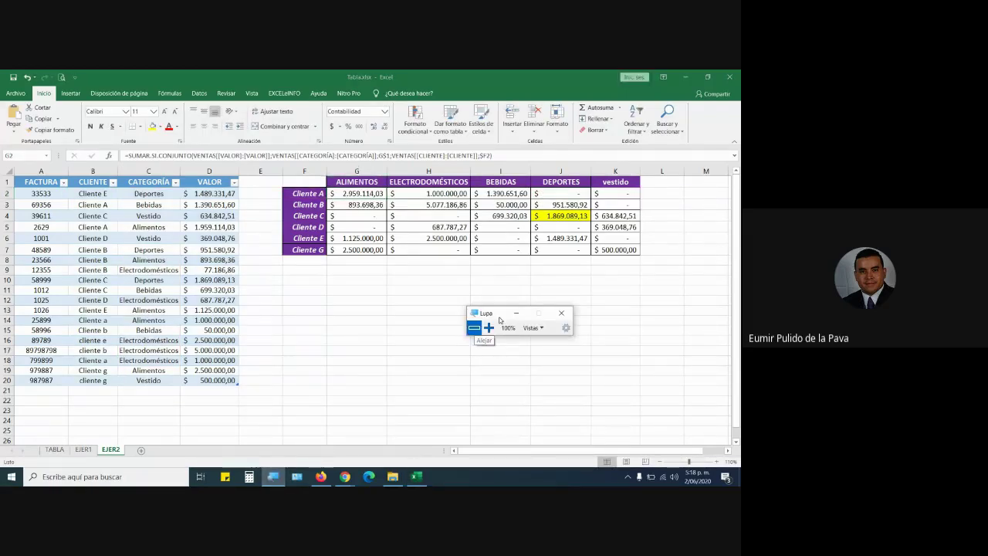
click(515, 313)
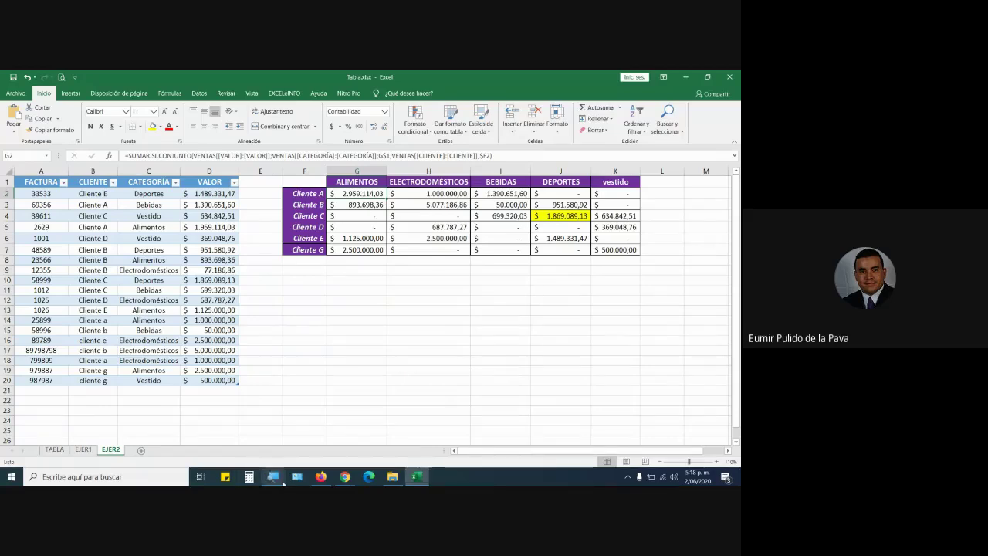
click(164, 111)
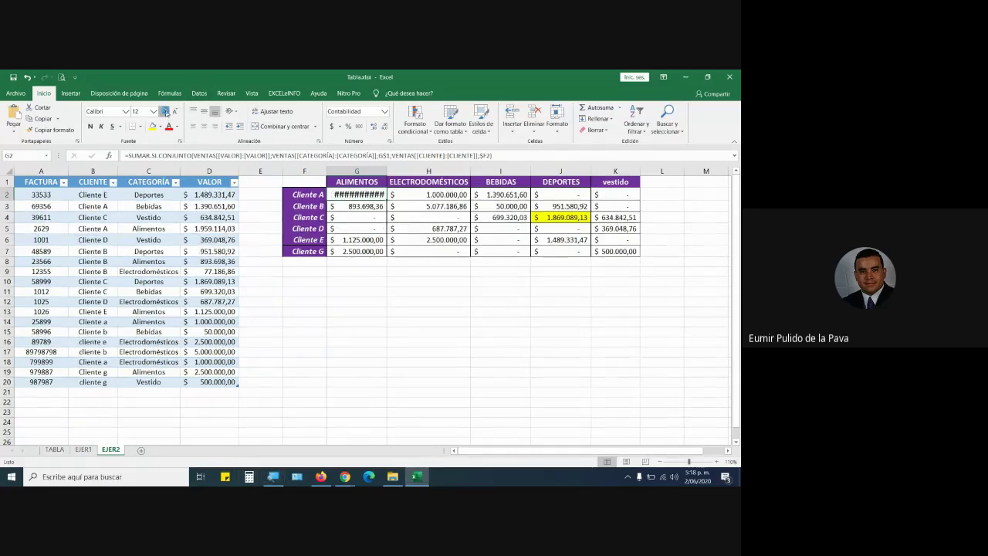
click(165, 111)
click(164, 111)
click(165, 112)
click(165, 111)
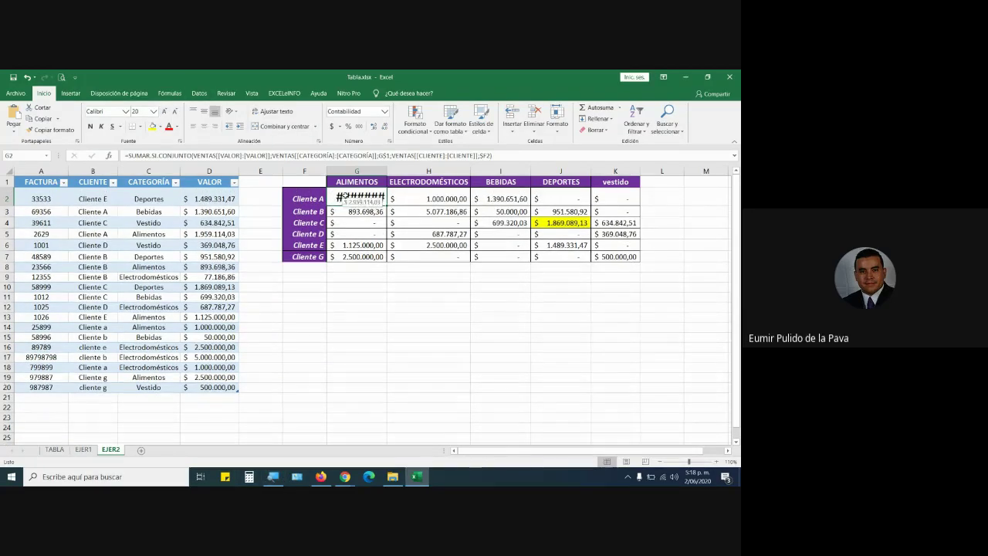
Glance at the TABLA sheet, return to EJER2, and re-commit the G2 formula.
click(54, 449)
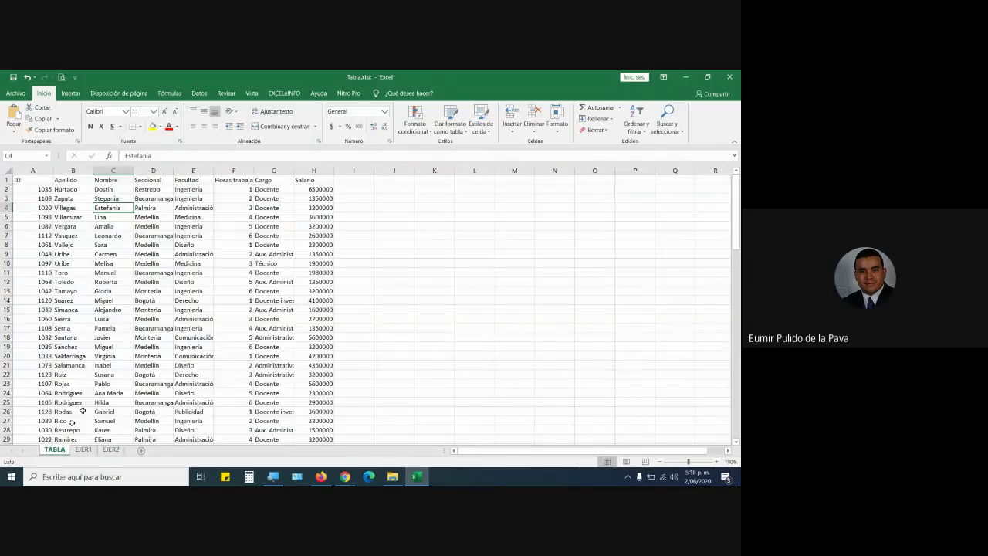
click(110, 450)
key(F2)
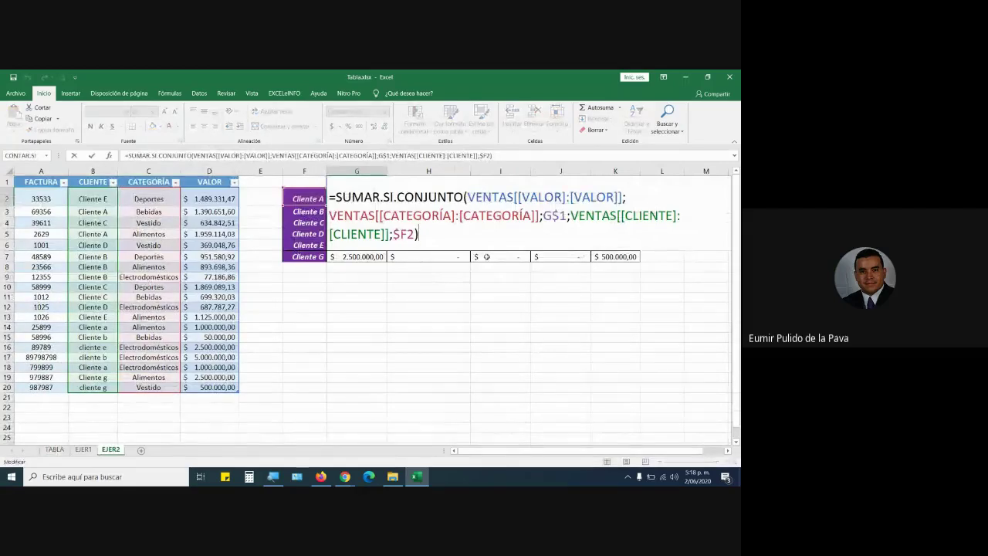
key(Return)
Enlarge G2's font two more sizes and autofit column G to show $ 2.959.114,03.
click(357, 199)
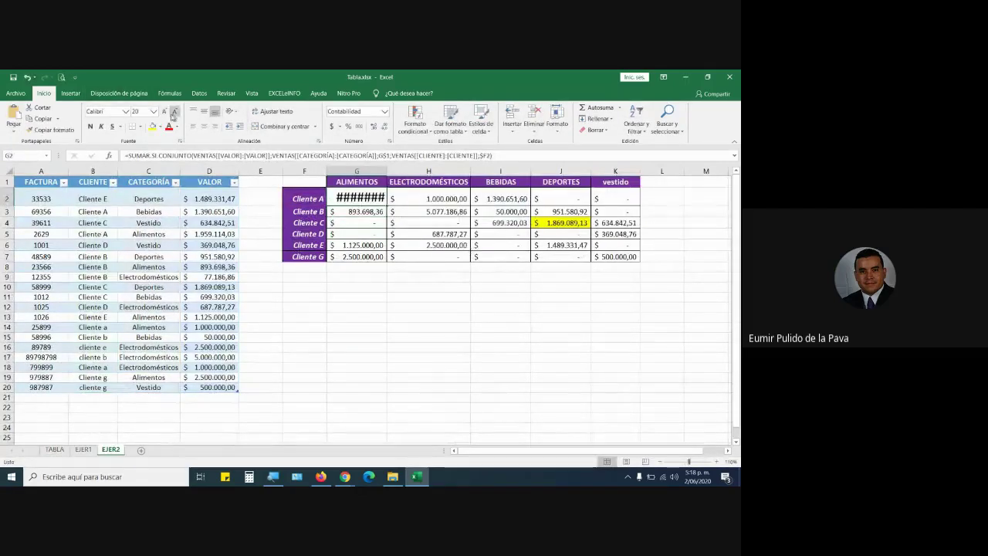
click(164, 112)
click(164, 112)
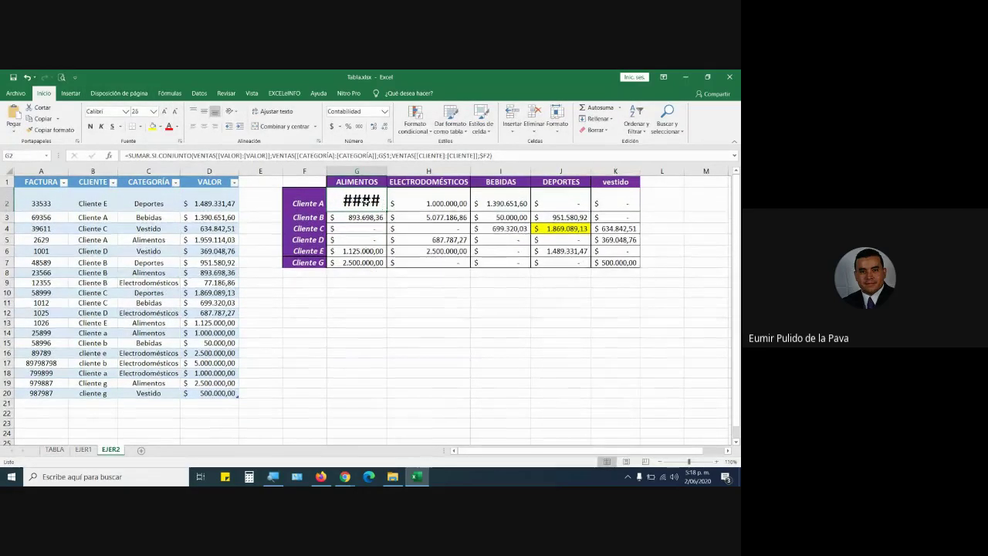
key(F2)
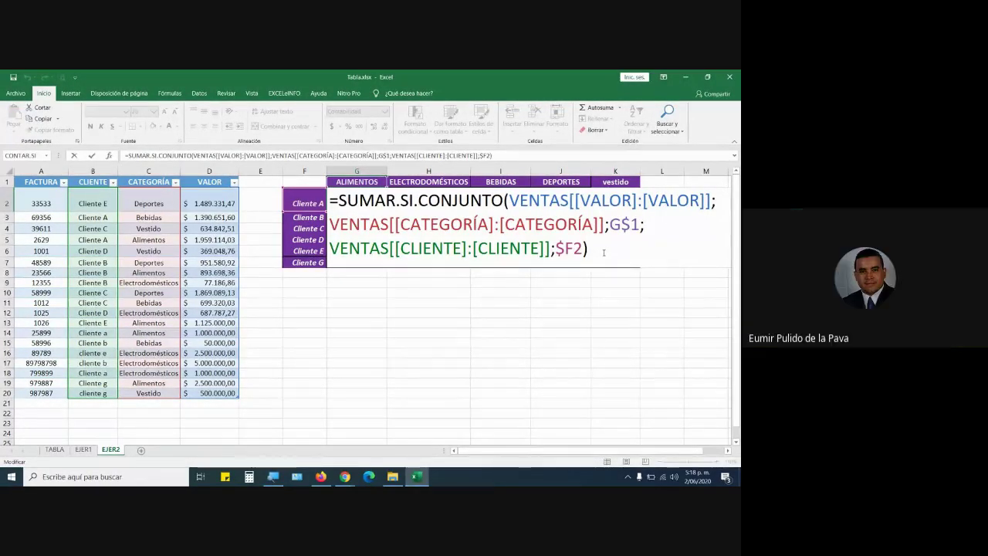
key(Return)
key(Return)
key(Return)
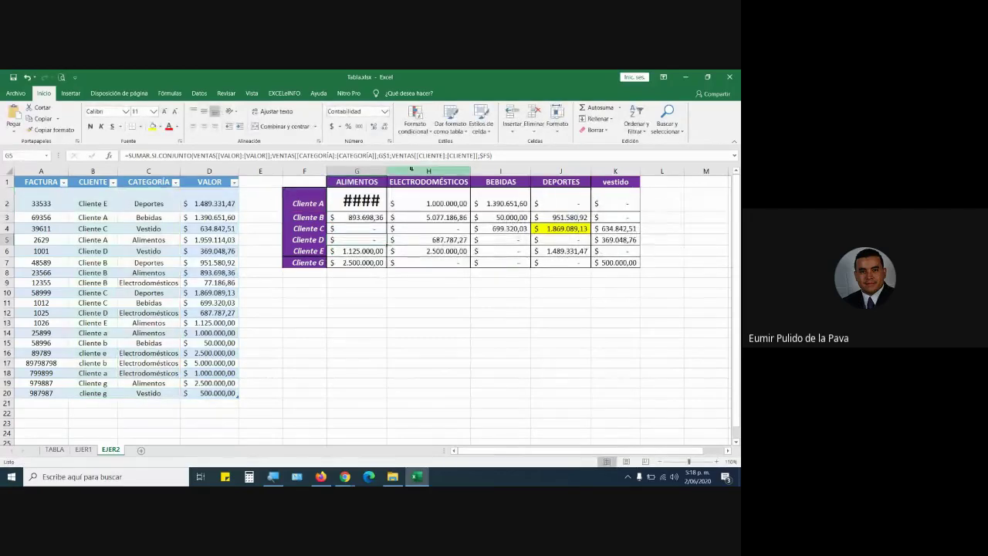
double_click(387, 171)
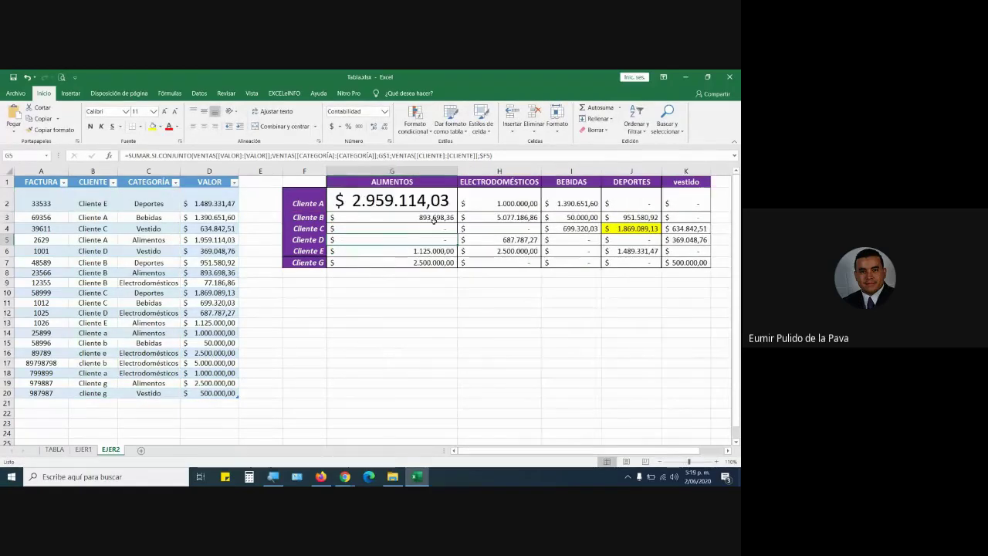
click(432, 219)
Label F8 'total ventas' and AutoSum the Alimentos column in G8.
click(312, 273)
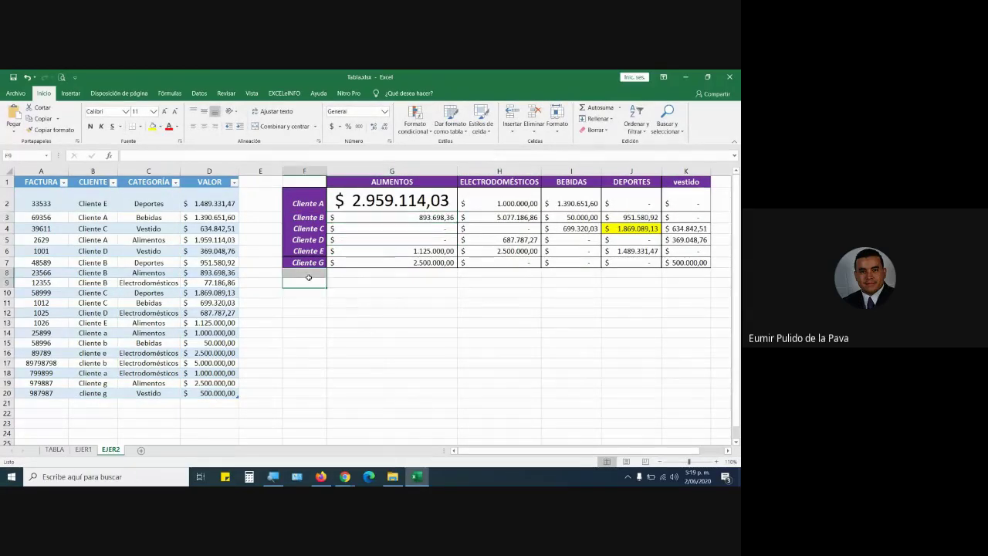
text(tota)
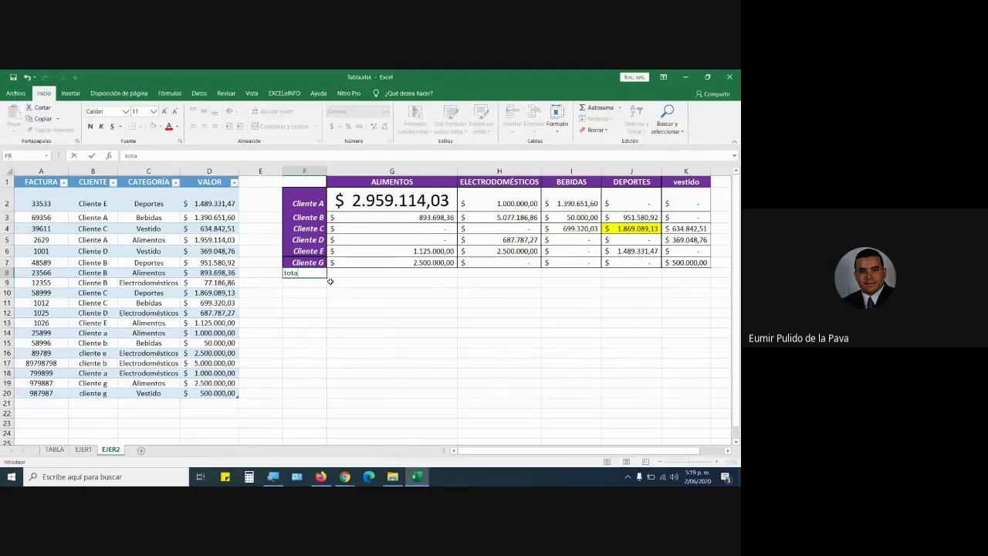
text(l ventas)
key(Return)
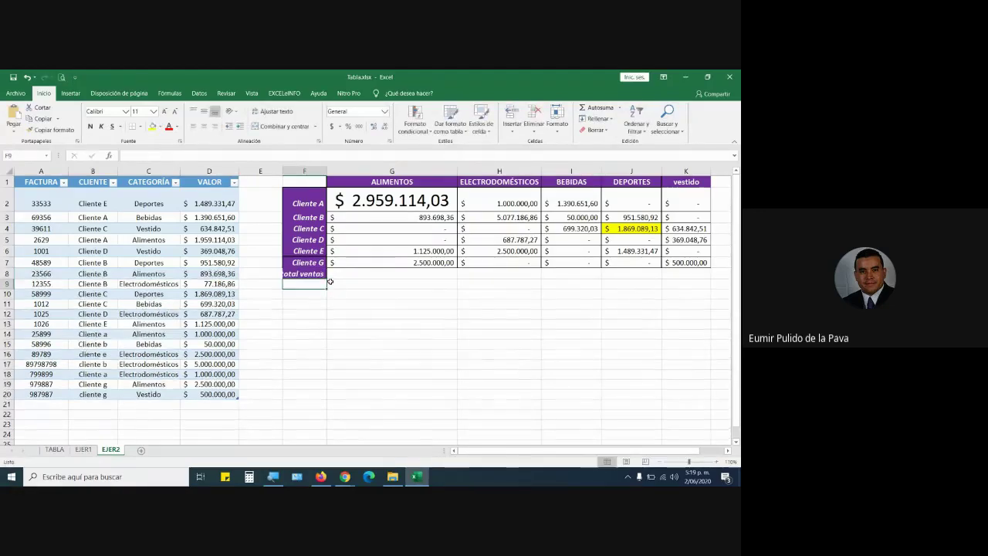
click(364, 274)
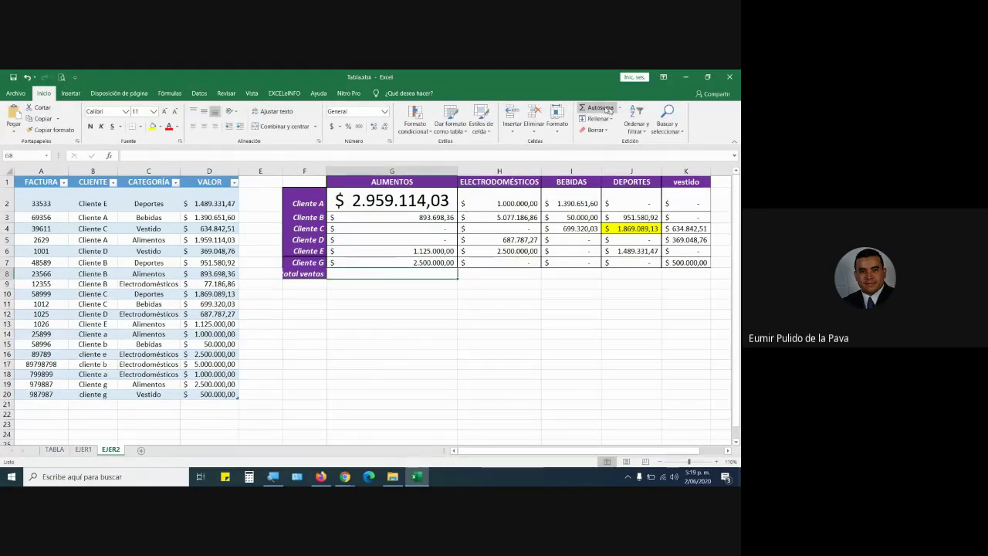
click(594, 108)
key(Return)
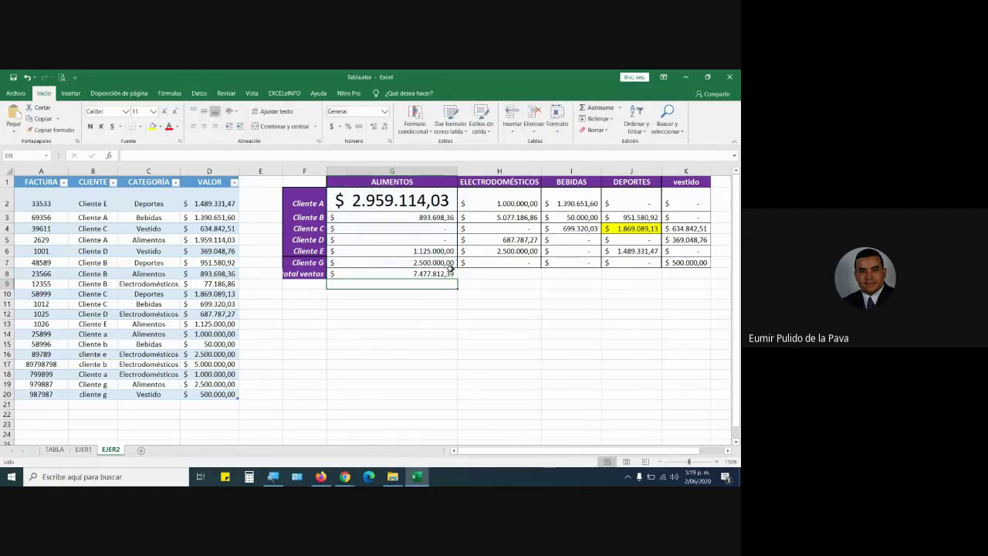
Copy the total across to column K, bold the row, and widen column K.
click(450, 275)
drag(458, 278, 699, 284)
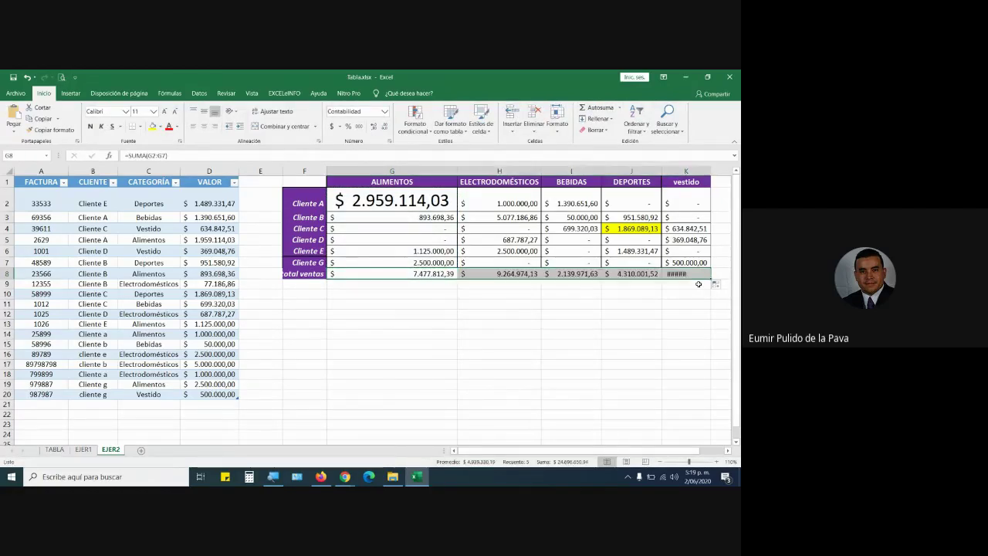
click(90, 126)
click(332, 126)
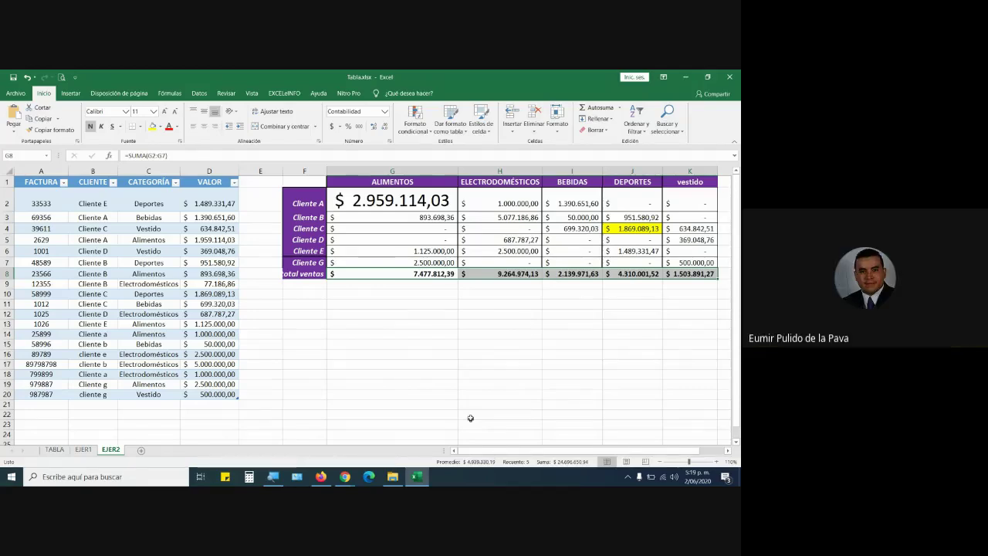
click(139, 375)
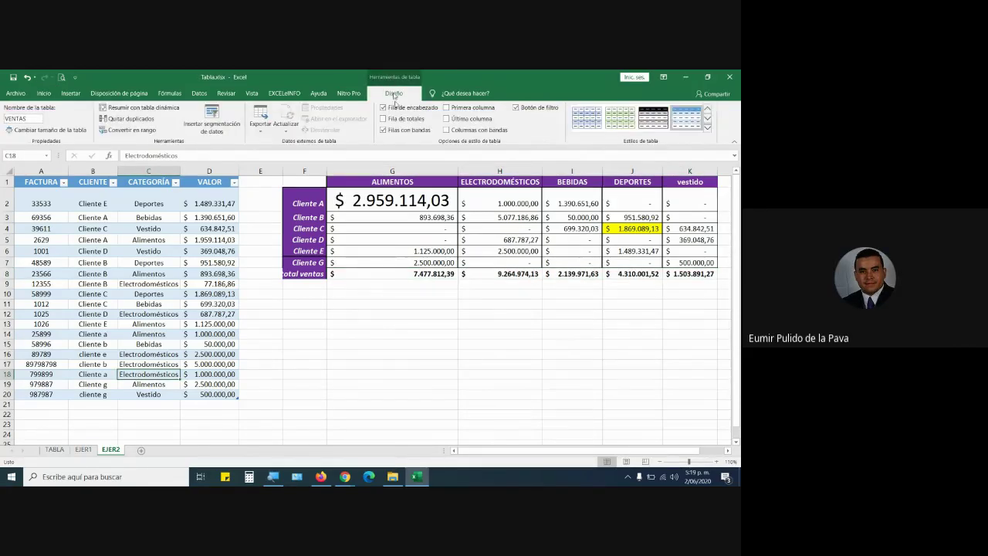
Turn on the VENTAS table's Total row and try Promedio for the VALOR total.
click(383, 119)
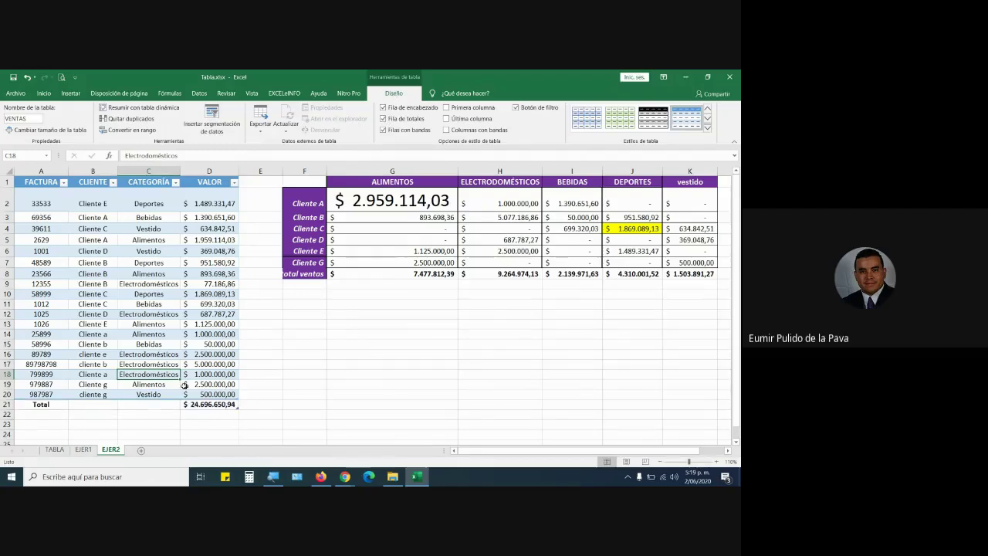
click(211, 404)
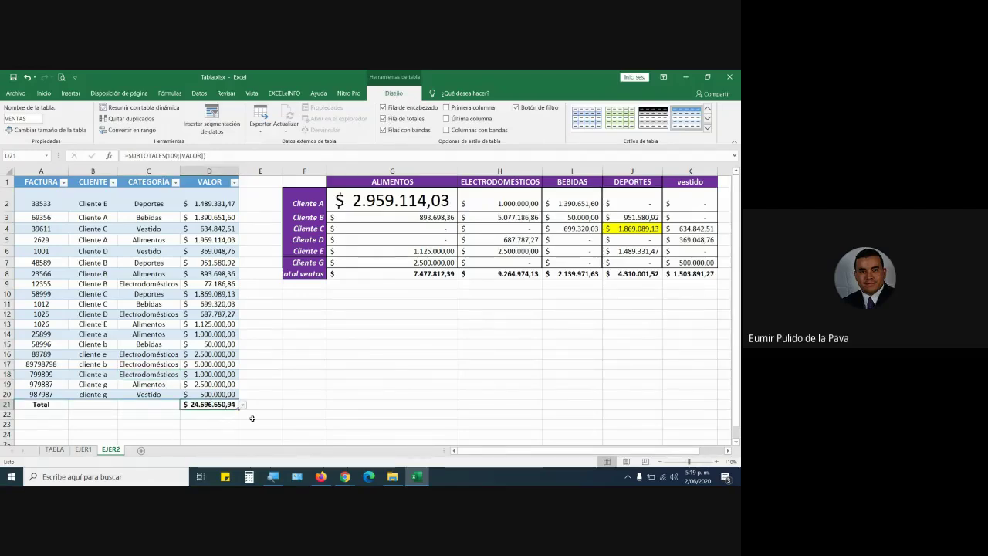
scroll(253, 419, down, 2)
click(243, 323)
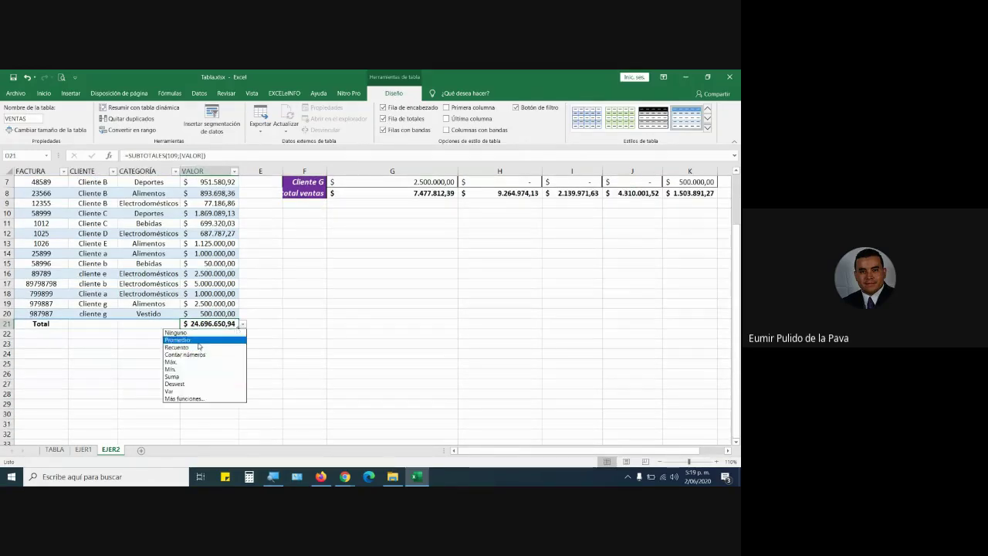
click(198, 341)
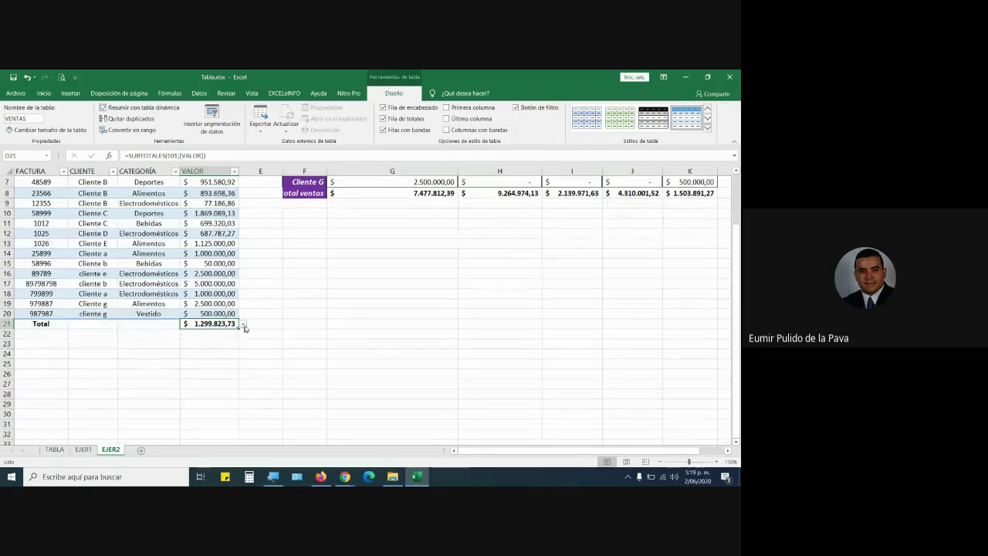
Try Máx and Mín, then settle the VALOR total on Suma, $ 24.696.650,94.
click(242, 324)
click(209, 363)
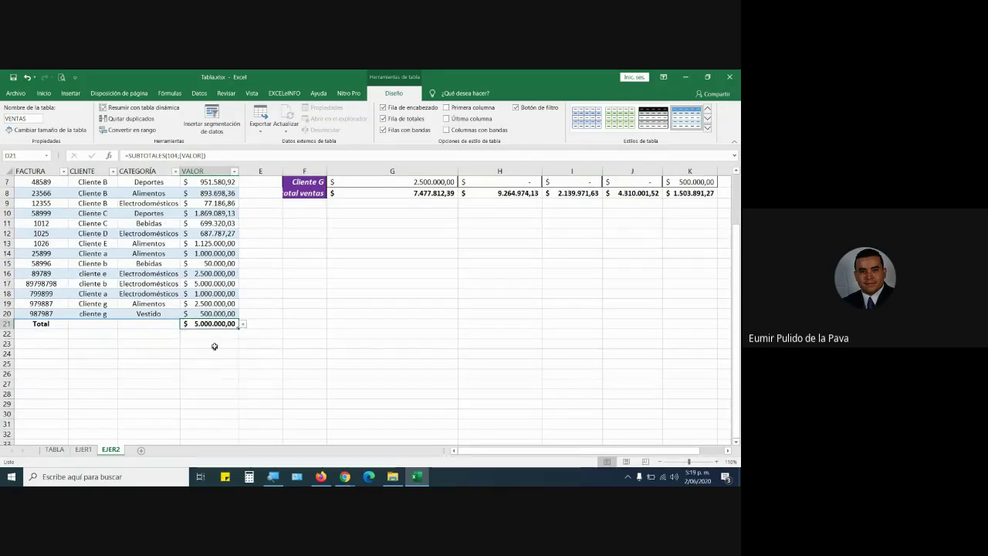
click(243, 324)
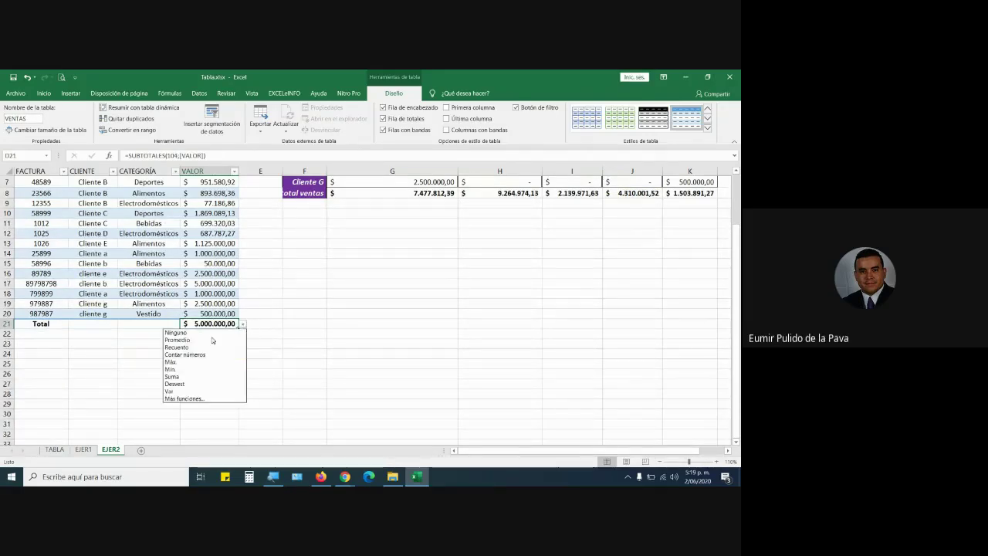
click(194, 369)
click(242, 325)
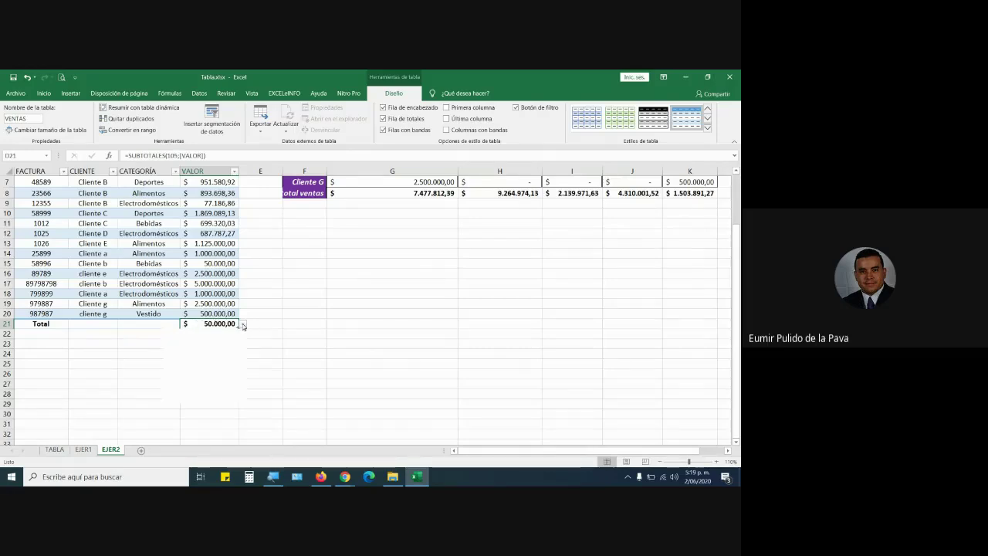
click(213, 376)
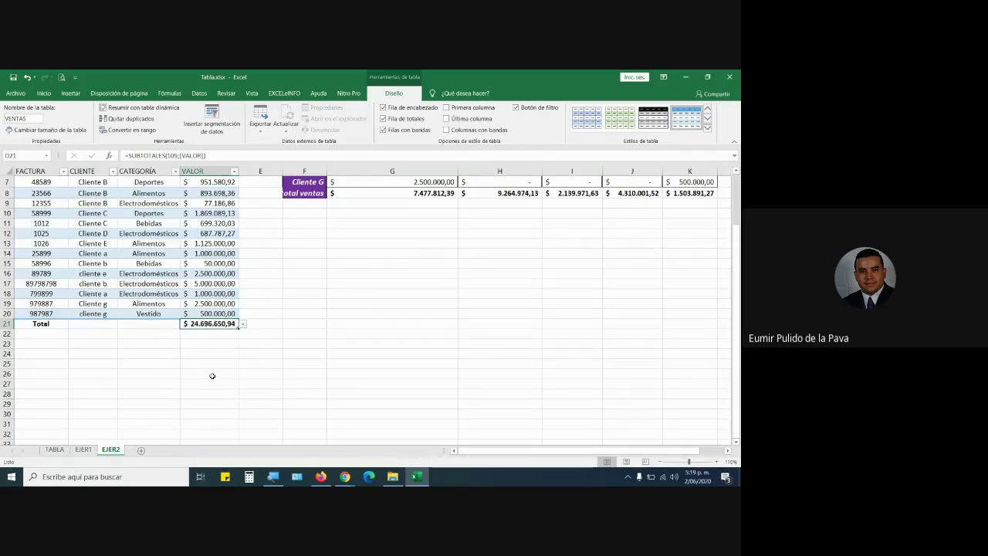
scroll(313, 323, up, 2)
click(177, 274)
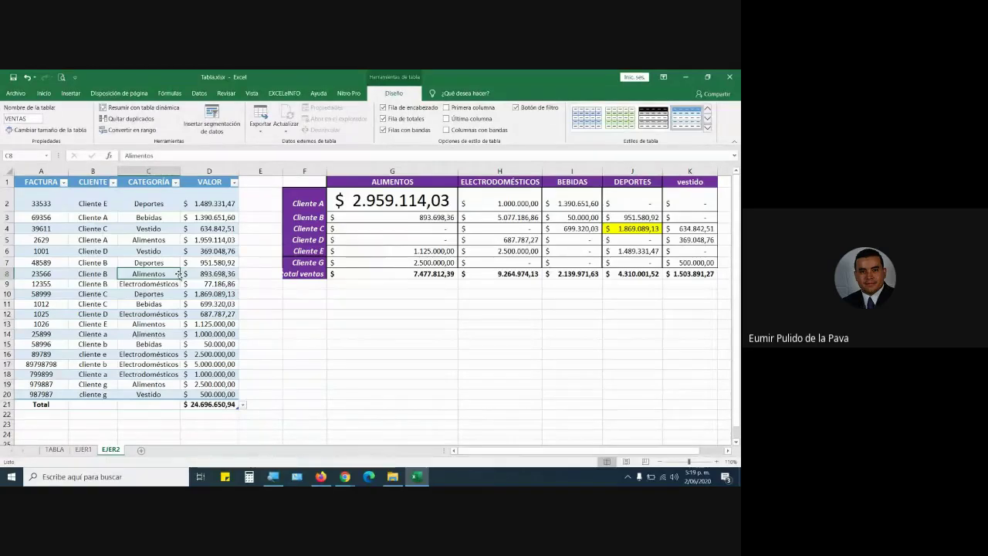
Edit G2's SUMAR.SI.CONJUNTO formula, comparing G$1 and $F2, then delete the G$1 criterion.
click(382, 203)
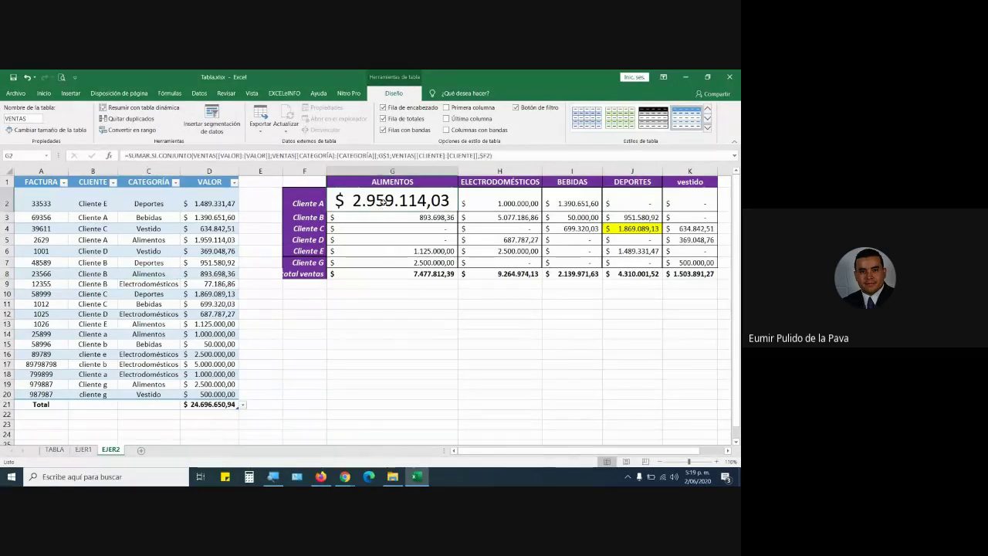
double_click(382, 202)
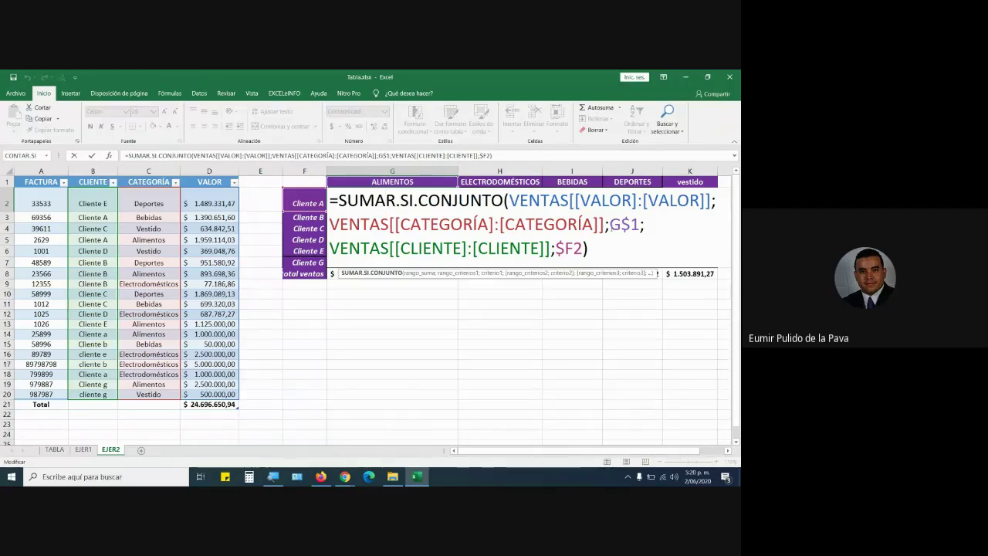
drag(609, 224, 641, 224)
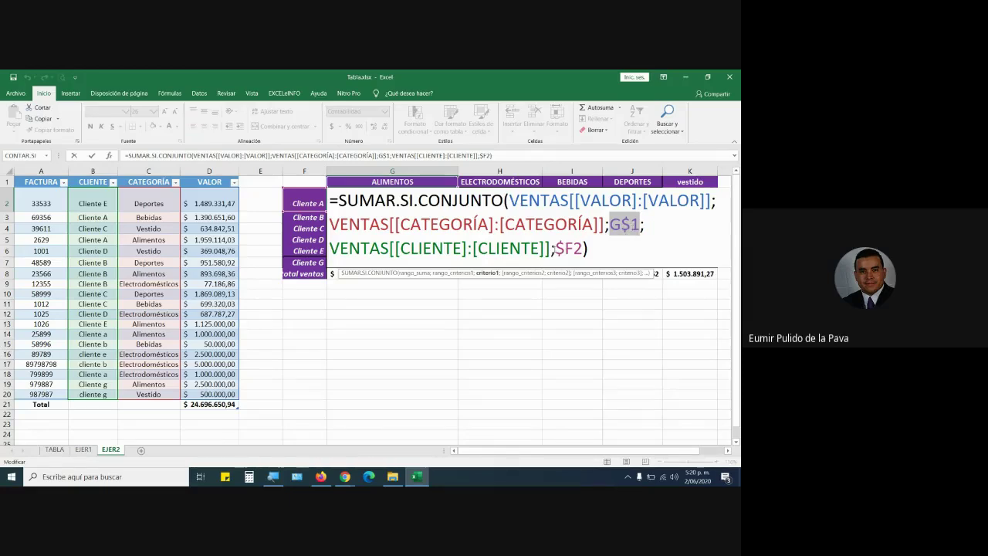
drag(554, 248, 584, 248)
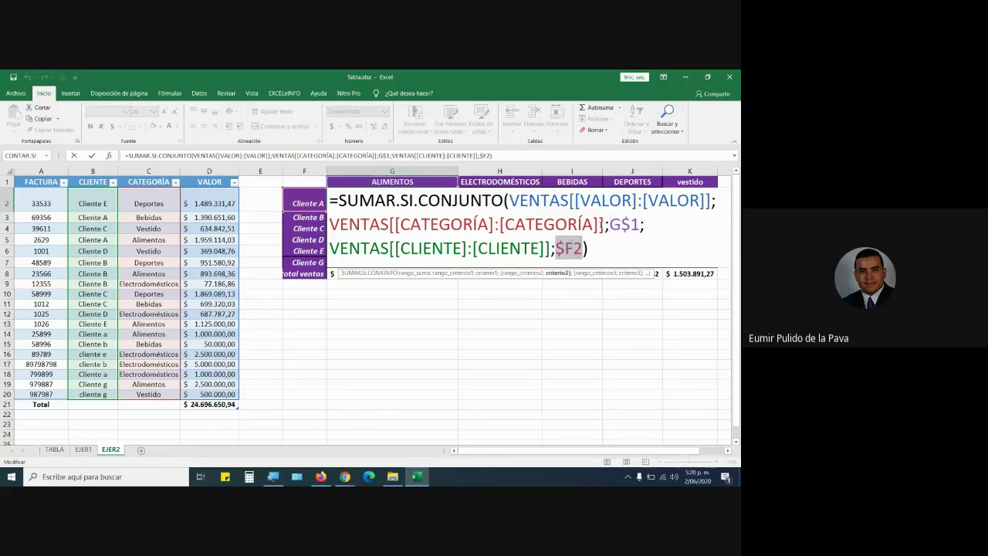
drag(610, 224, 555, 248)
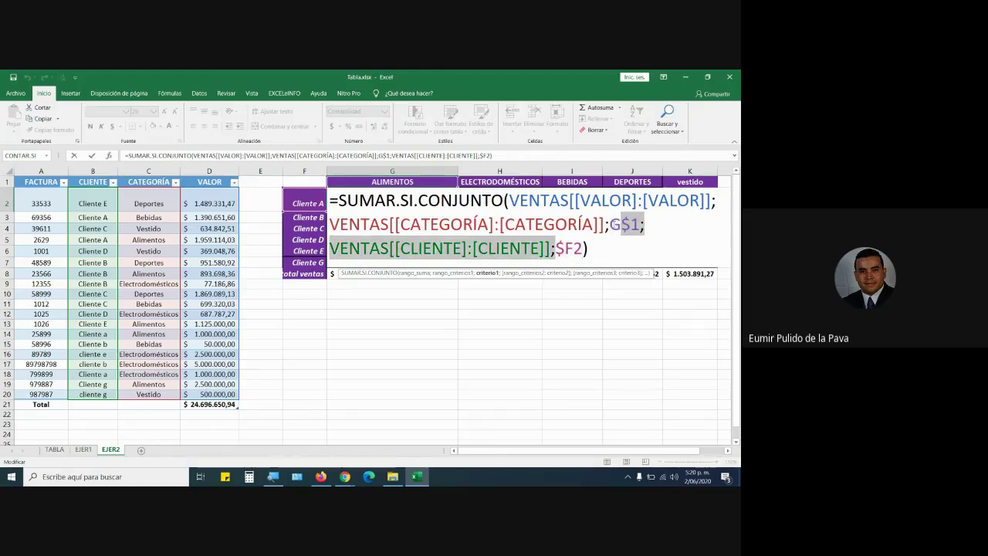
drag(609, 224, 638, 224)
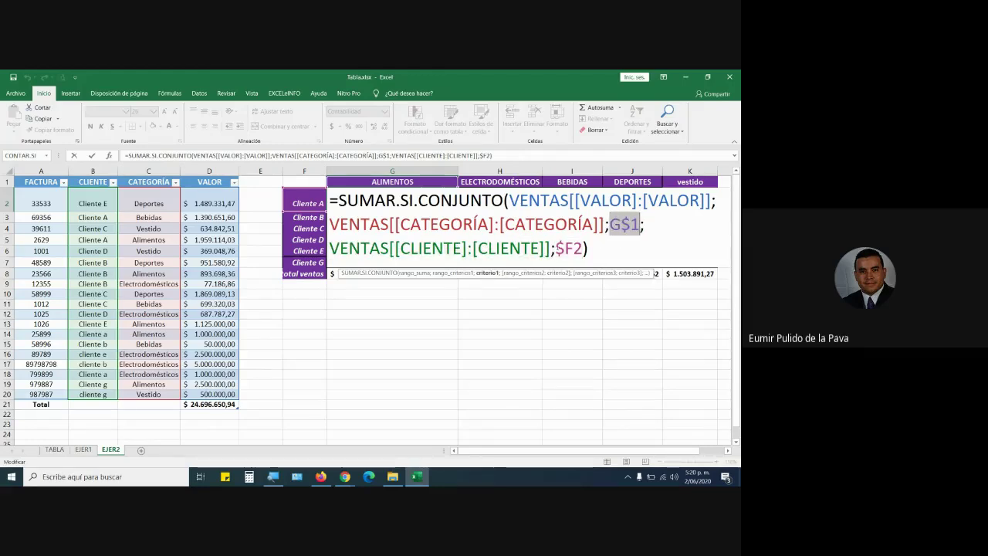
drag(556, 248, 637, 224)
key(BackSpace)
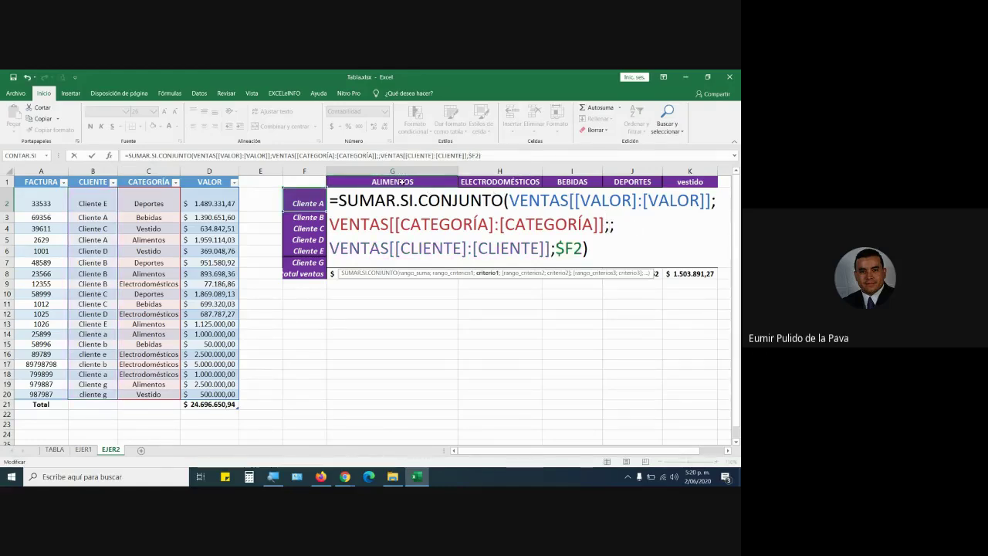
click(402, 181)
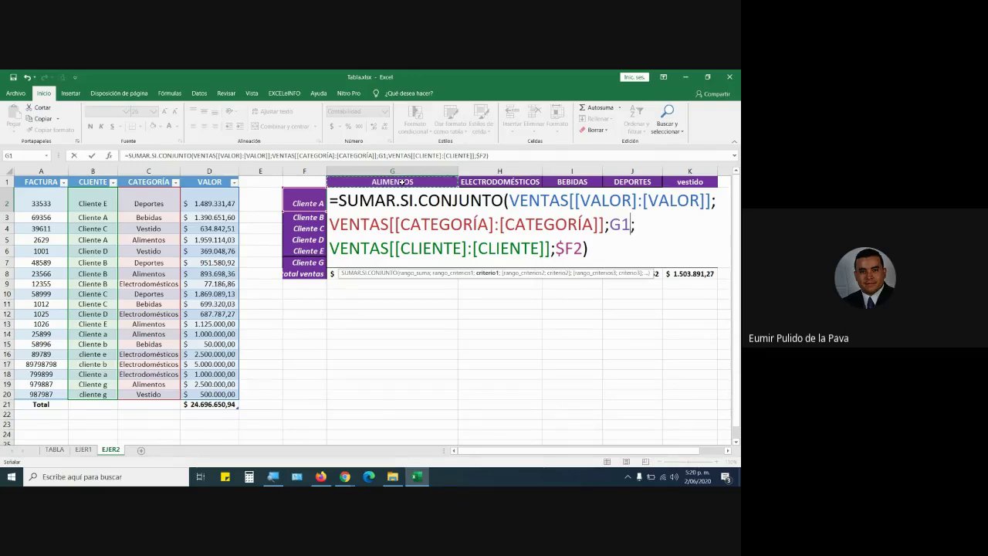
key(F4)
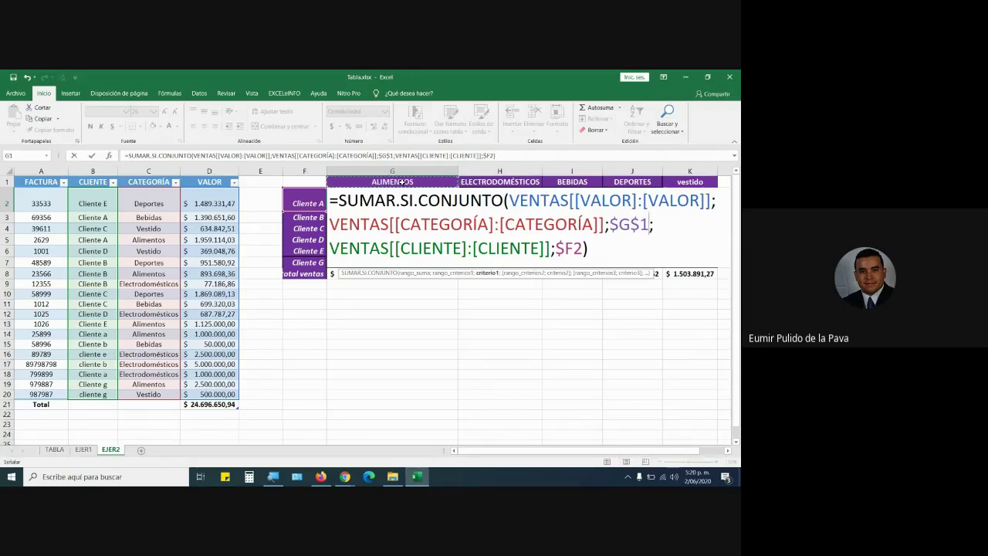
key(F4)
key(F4)
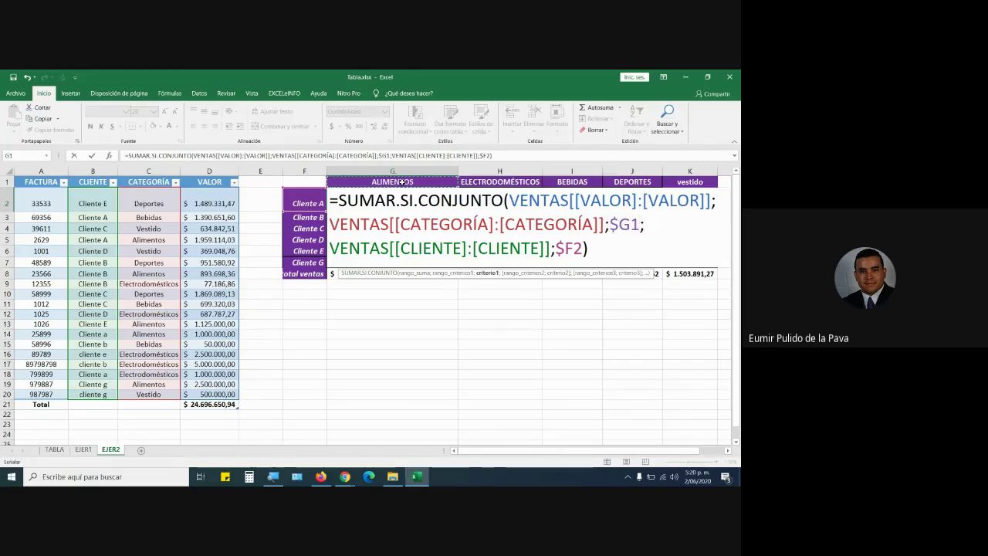
key(F4)
key(F4)
key(F4)
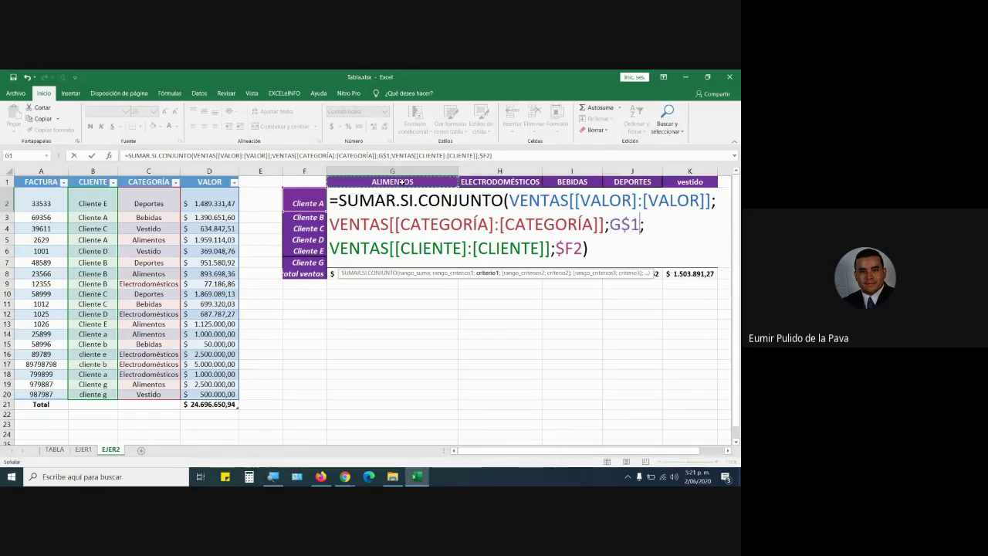
key(F4)
key(F4)
key(F4)
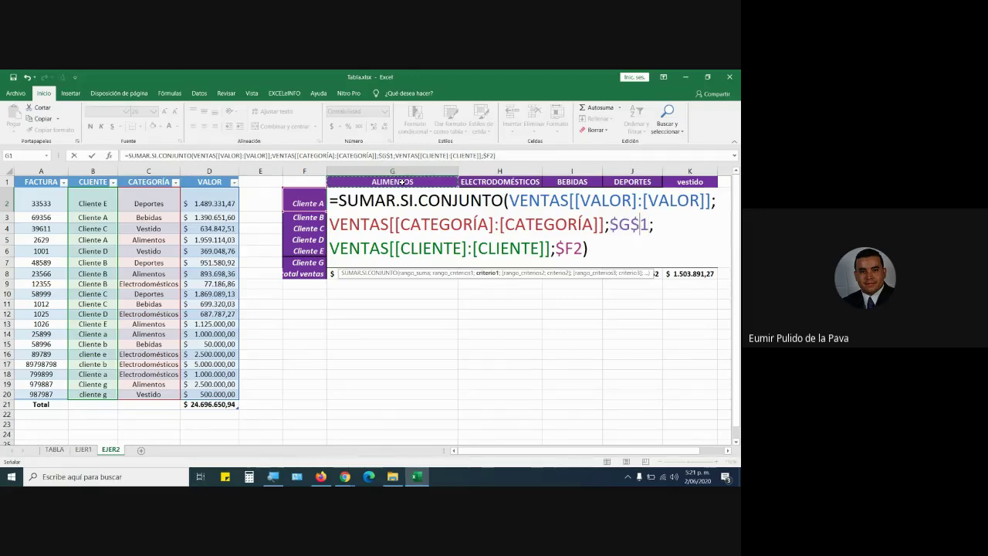
key(F4)
key(F4)
key(F4)
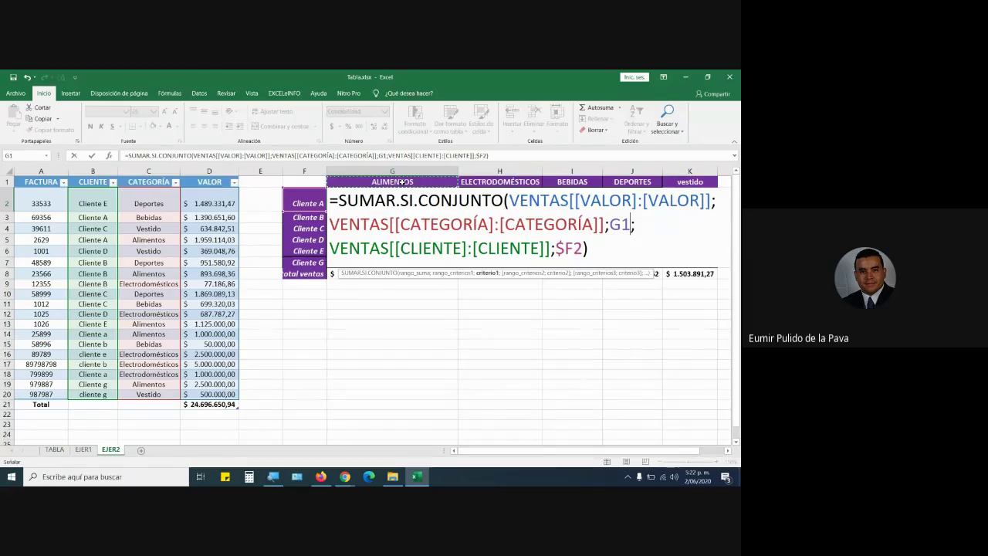
Replace G2's category reference with fully locked $G$1 and commit the formula.
key(BackSpace)
key(BackSpace)
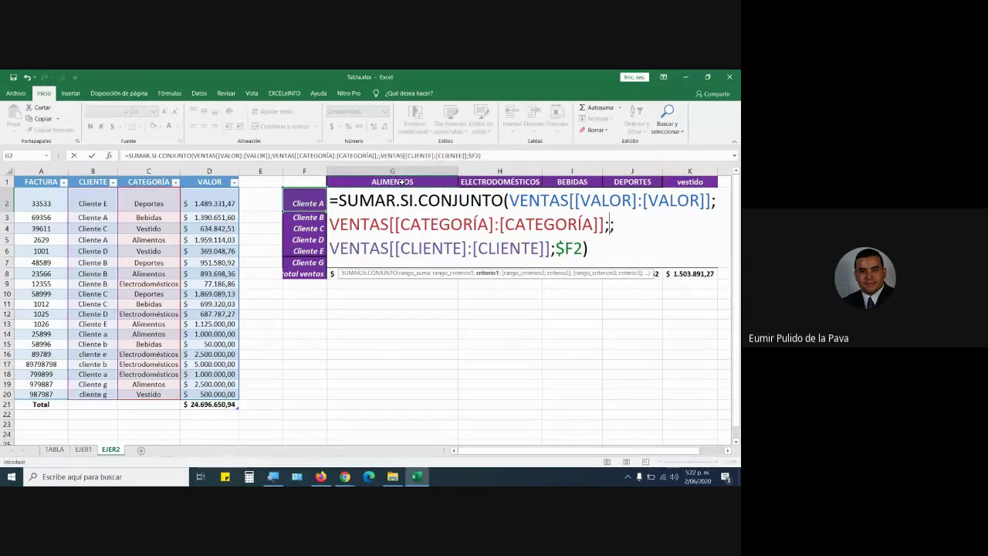
text($g)
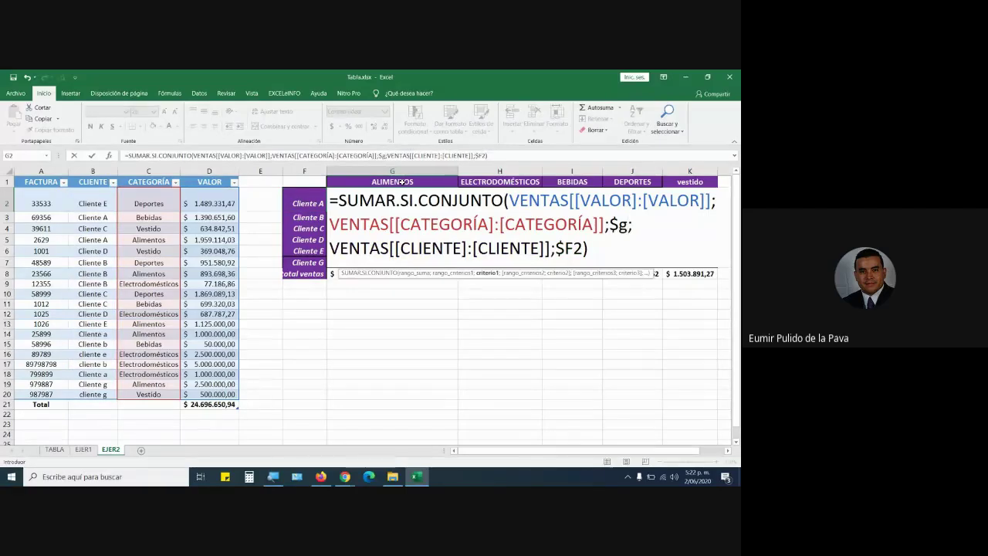
text($1)
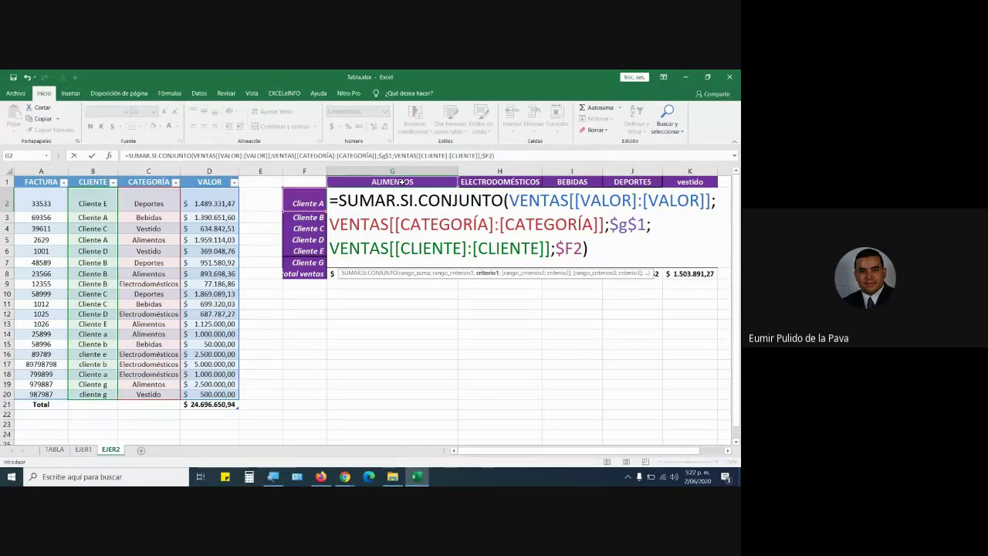
key(BackSpace)
key(BackSpace)
key(BackSpace)
key(BackSpace)
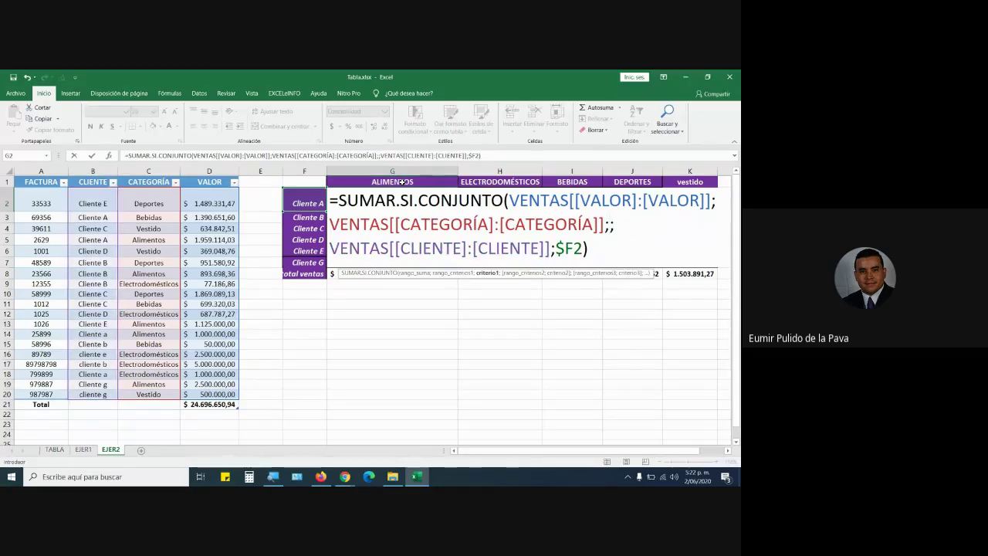
text(g$1)
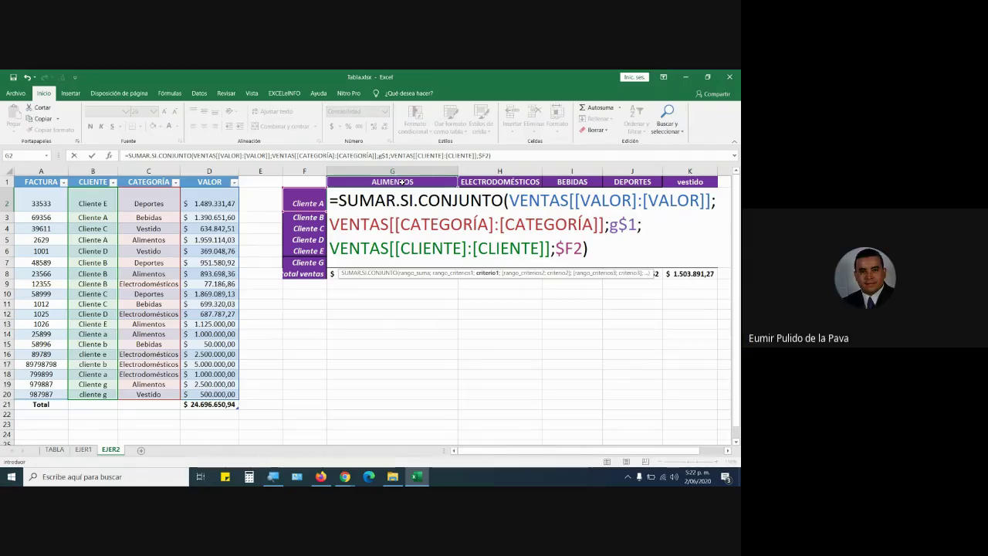
key(F4)
key(F4)
key(F4)
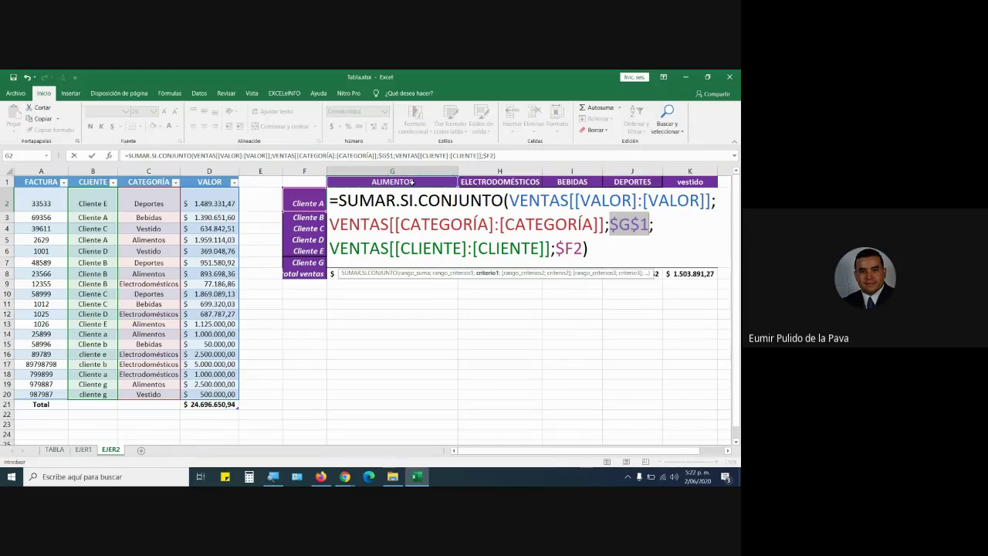
key(ctrl+Return)
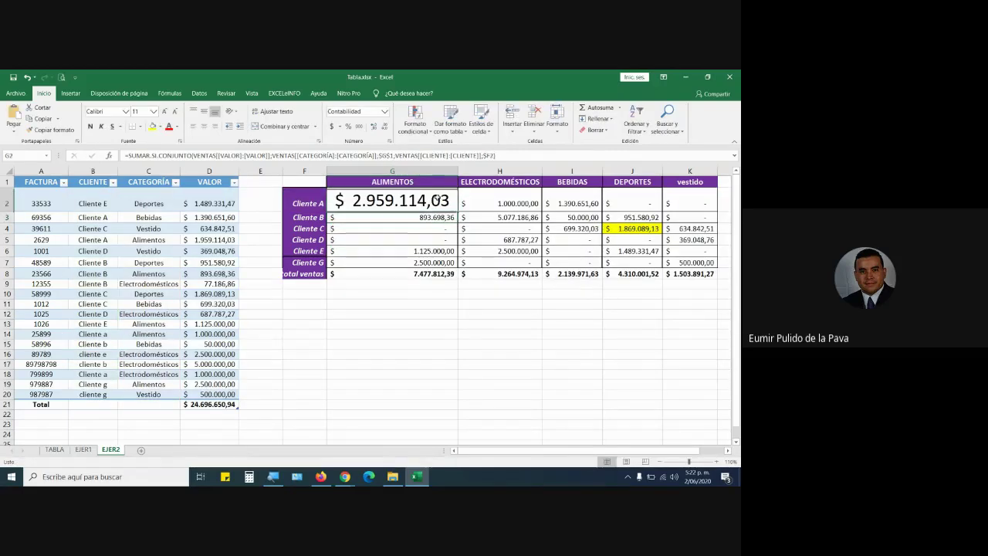
Fill G2's formula down to G7 and across to column K, autofitting columns H and I.
drag(458, 216, 454, 265)
click(461, 336)
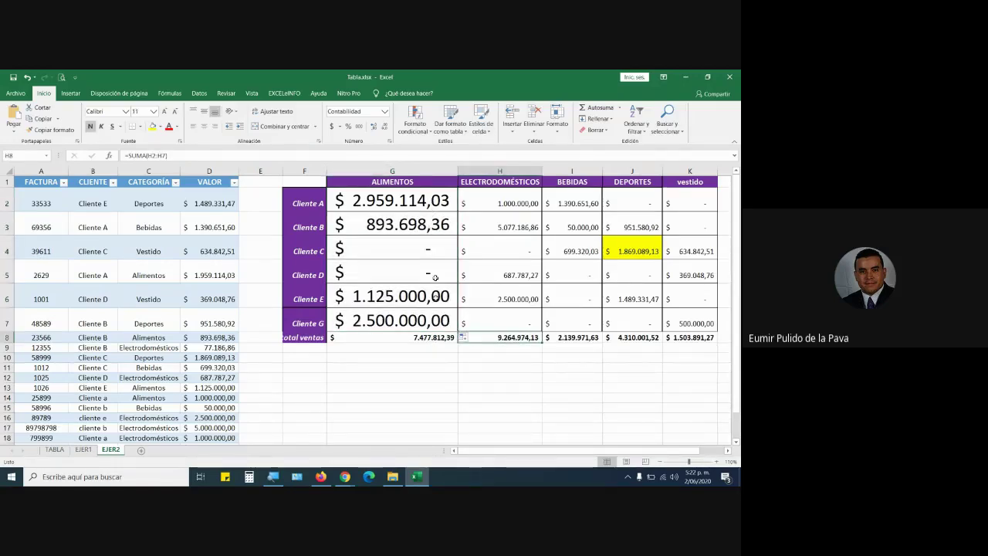
drag(434, 202, 697, 338)
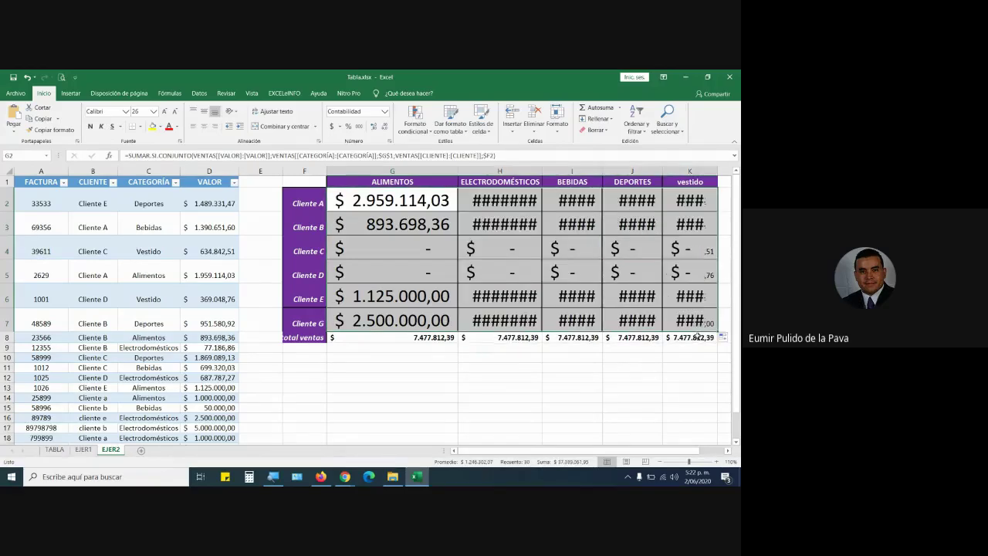
double_click(542, 167)
click(511, 216)
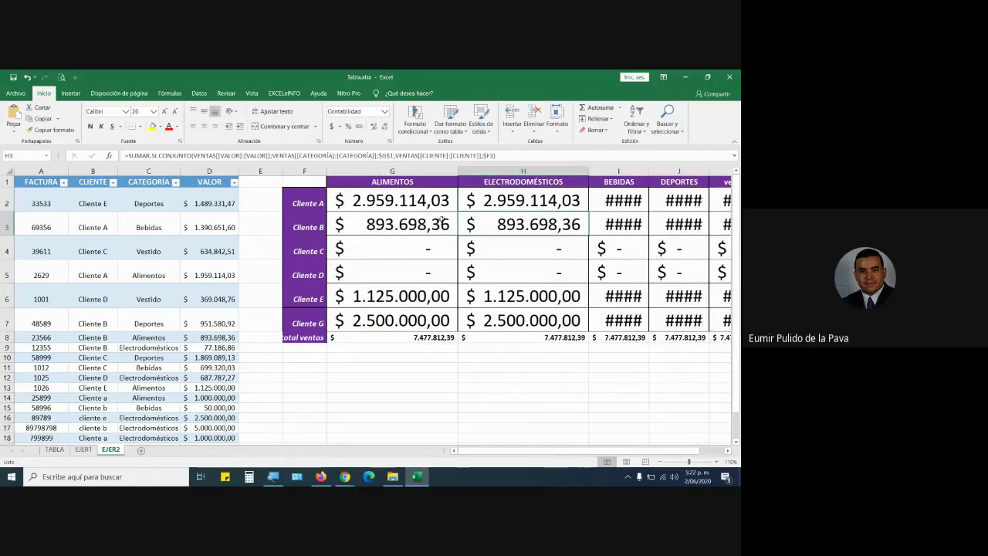
click(533, 293)
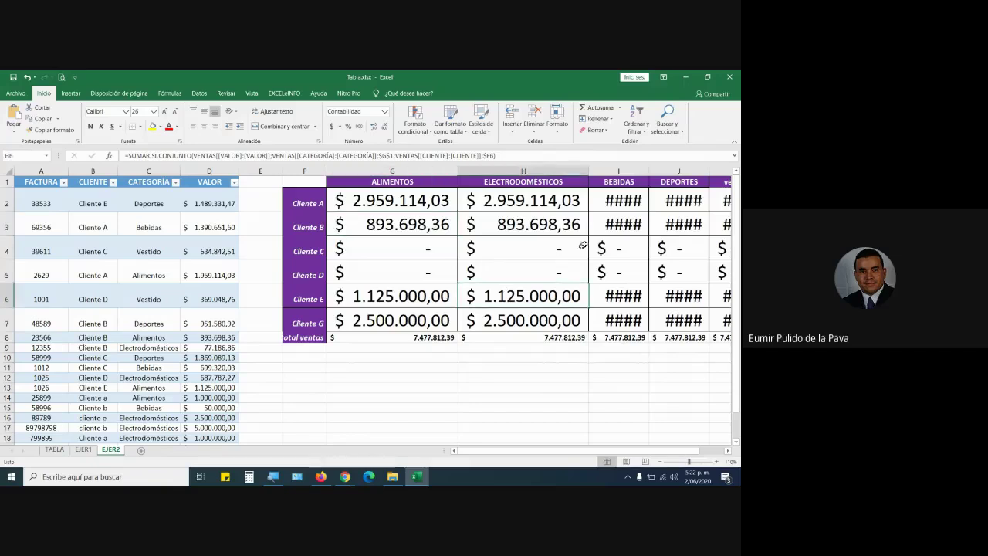
double_click(649, 173)
After checking H2, change G2's criterion to row-locked G$1 and refill the grid.
double_click(518, 202)
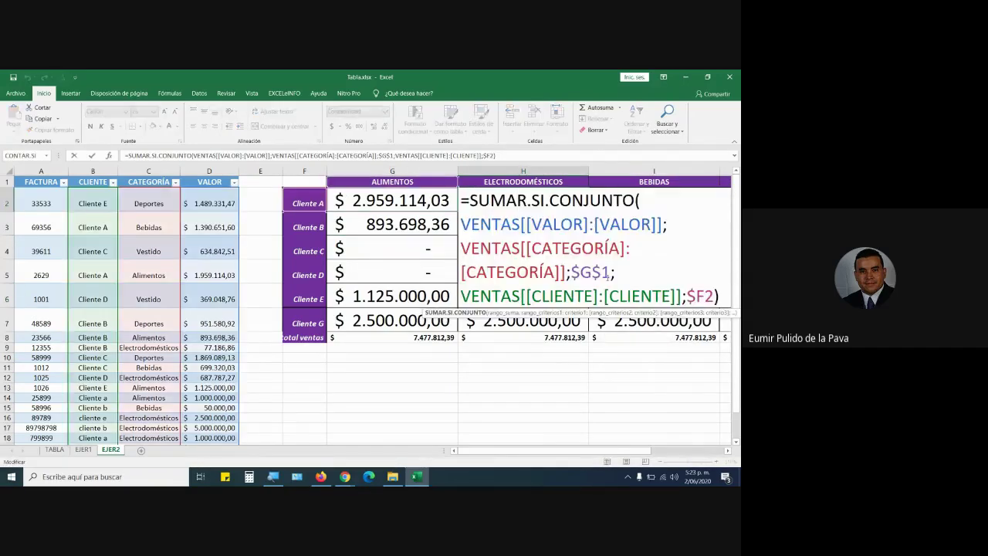
drag(572, 271, 611, 271)
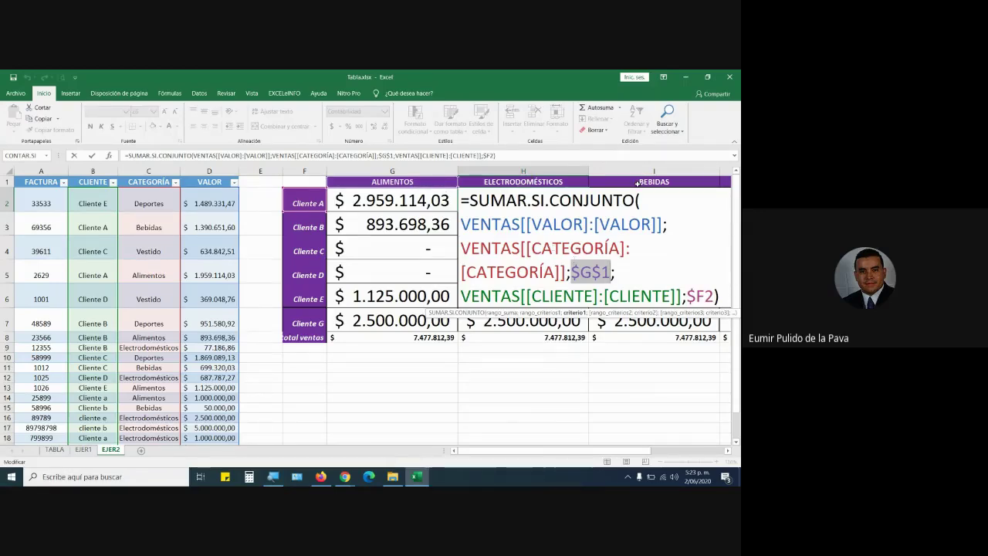
key(ctrl+Return)
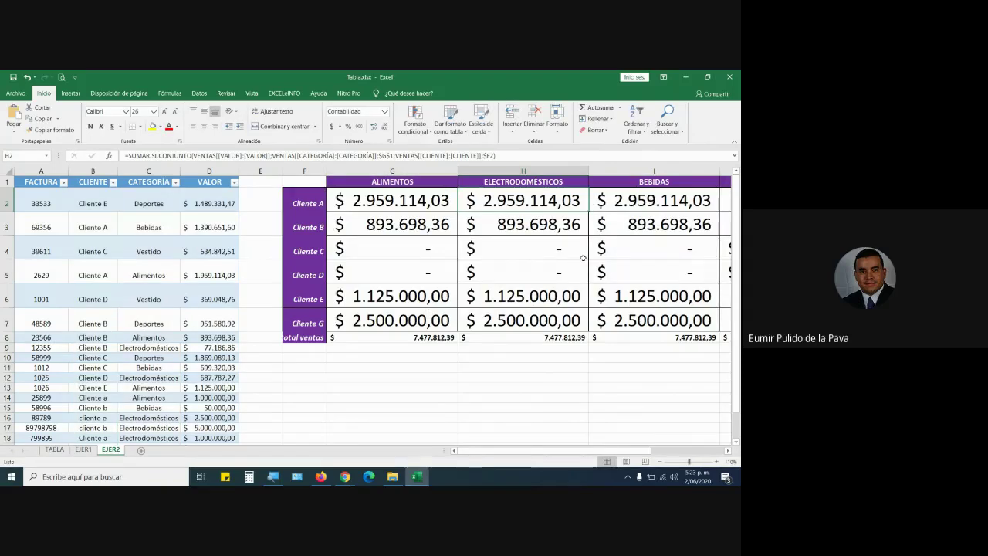
click(413, 200)
double_click(413, 200)
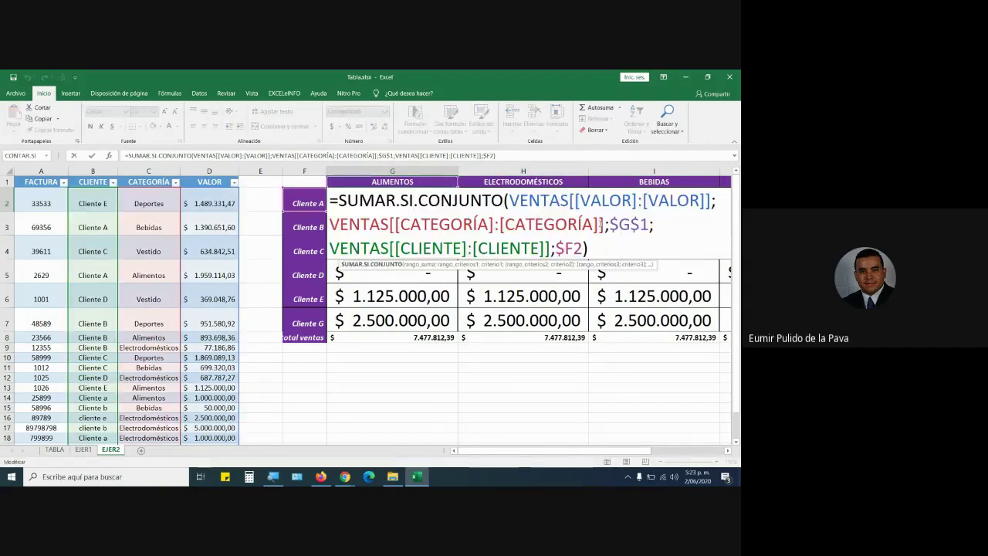
click(413, 200)
drag(610, 224, 654, 224)
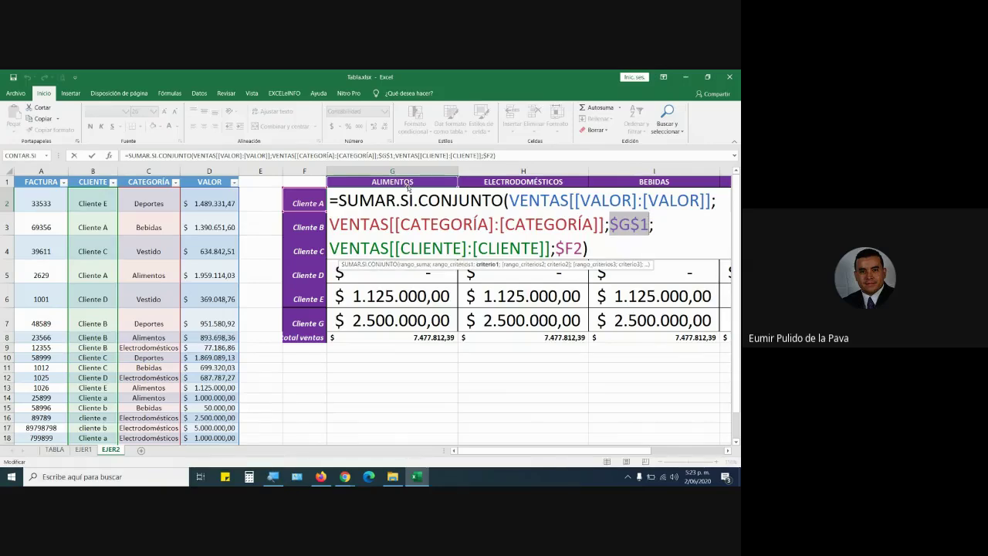
key(F4)
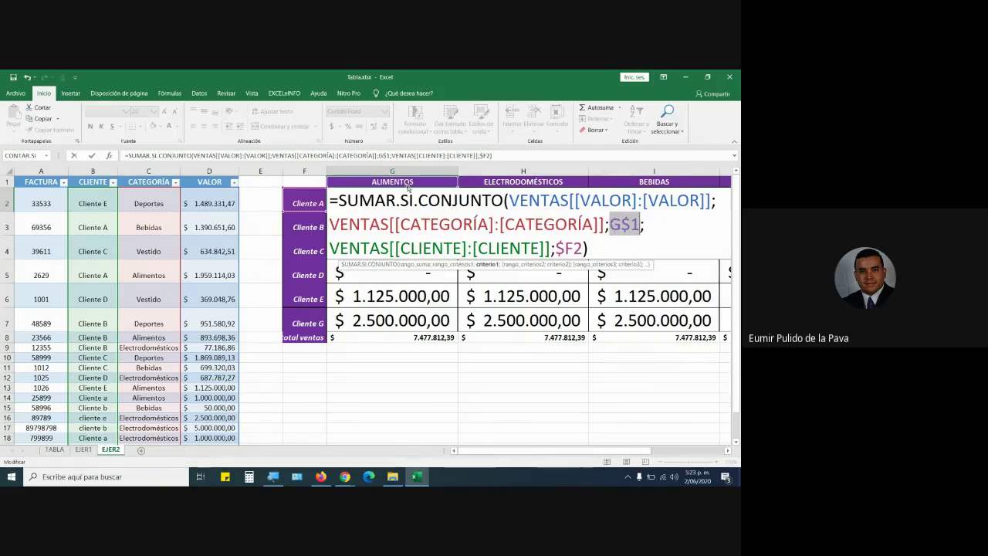
key(ctrl+Return)
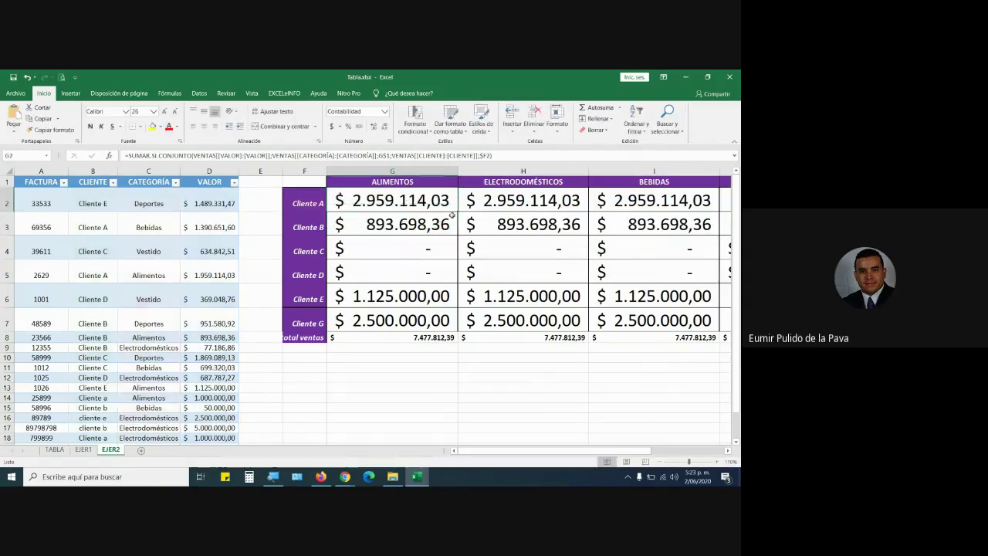
drag(460, 318, 654, 337)
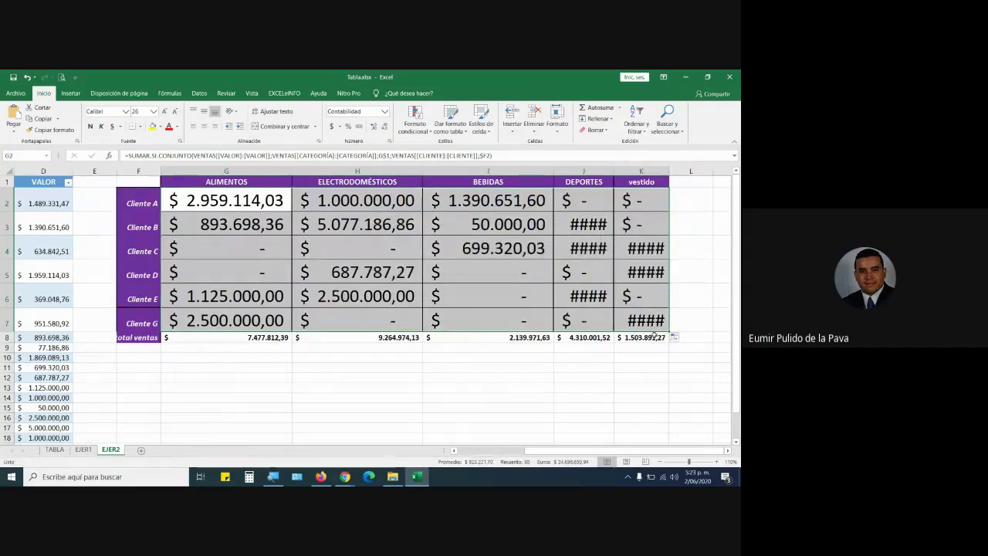
Review G2's formula, then switch to the video call window.
click(228, 203)
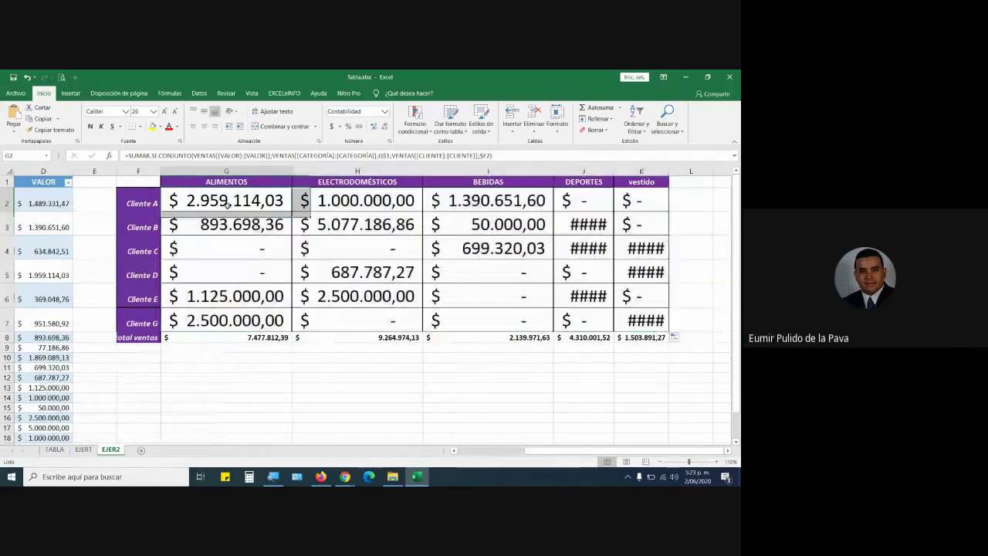
double_click(227, 202)
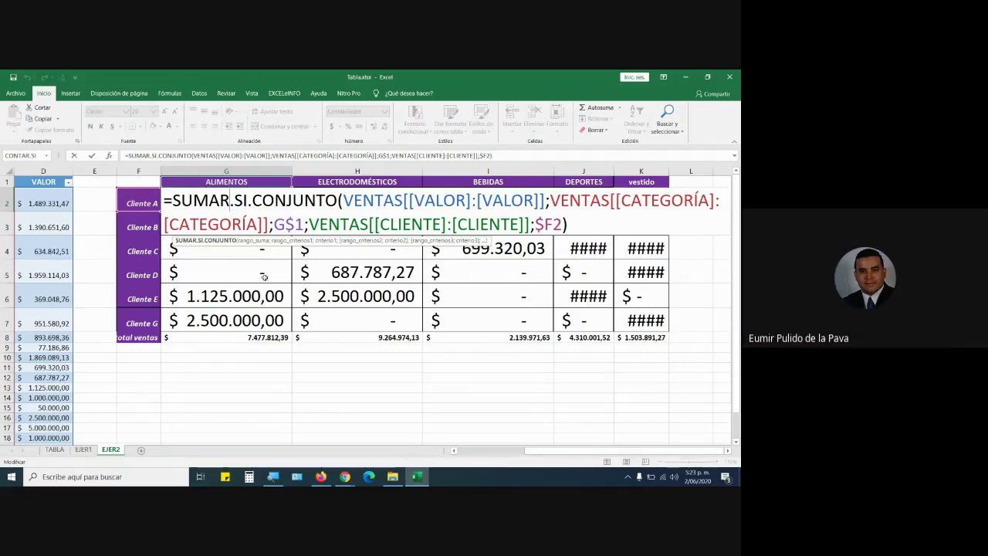
key(ctrl+Return)
mouse_move(344, 476)
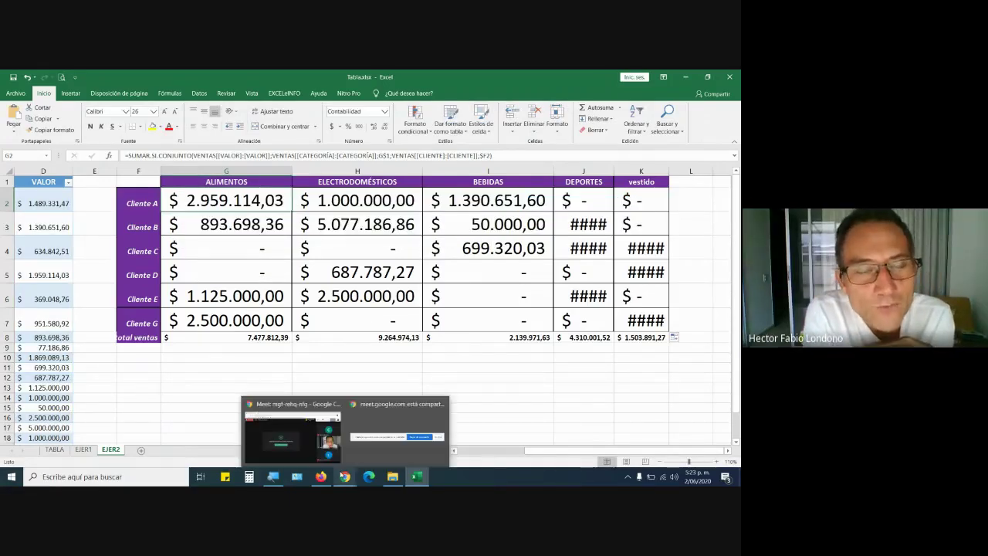
click(321, 452)
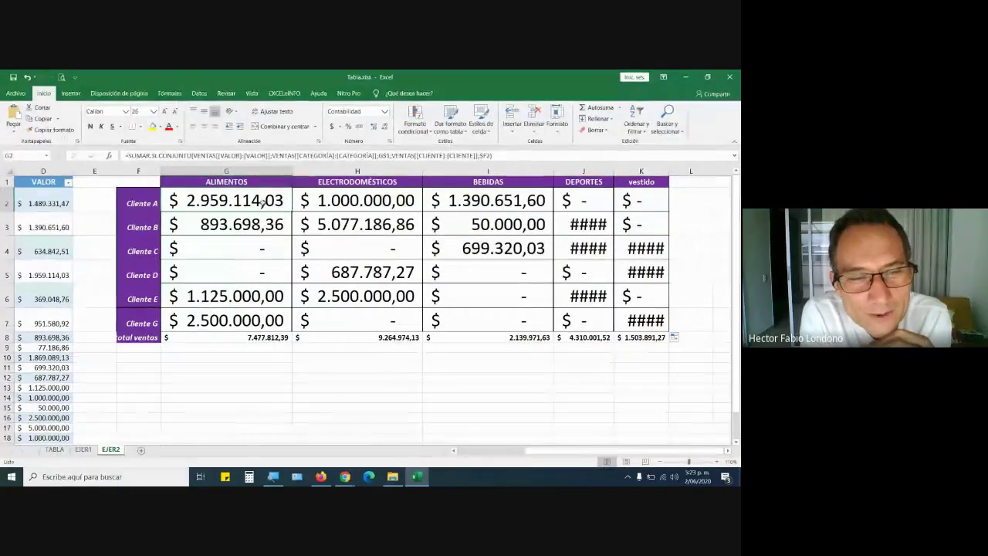
Make G2's category reference fully absolute, then copy the formula down to G7 and toward column H.
double_click(263, 202)
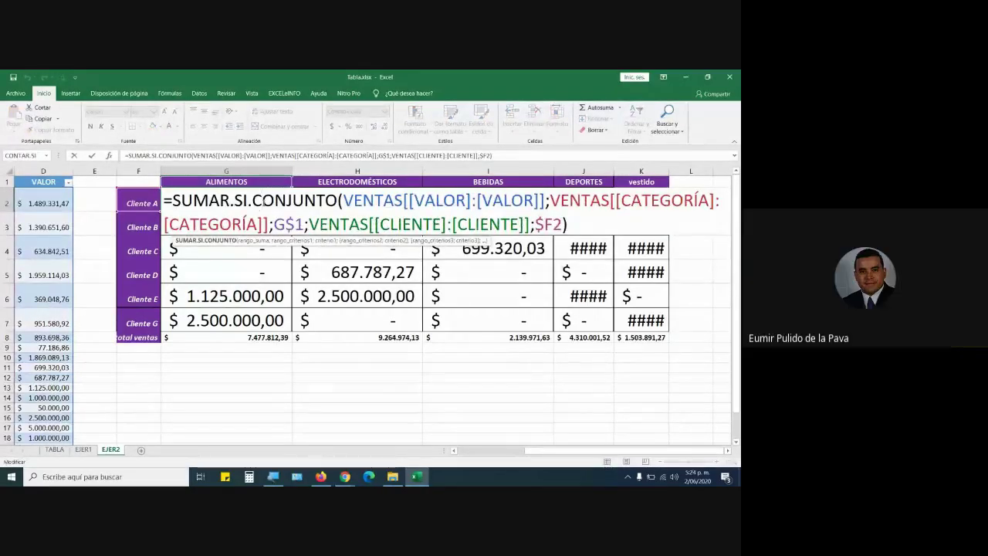
click(286, 224)
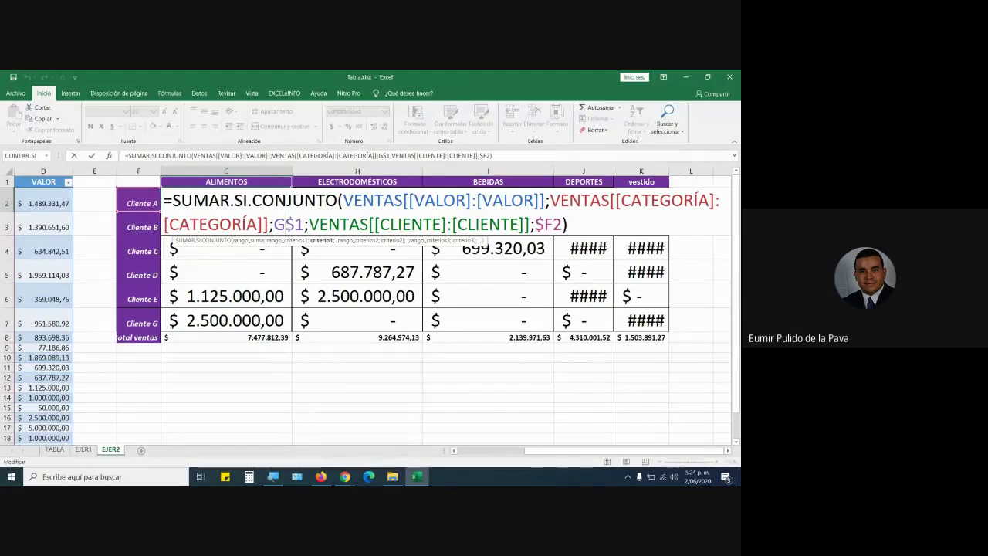
key(F4)
key(F4)
key(F4)
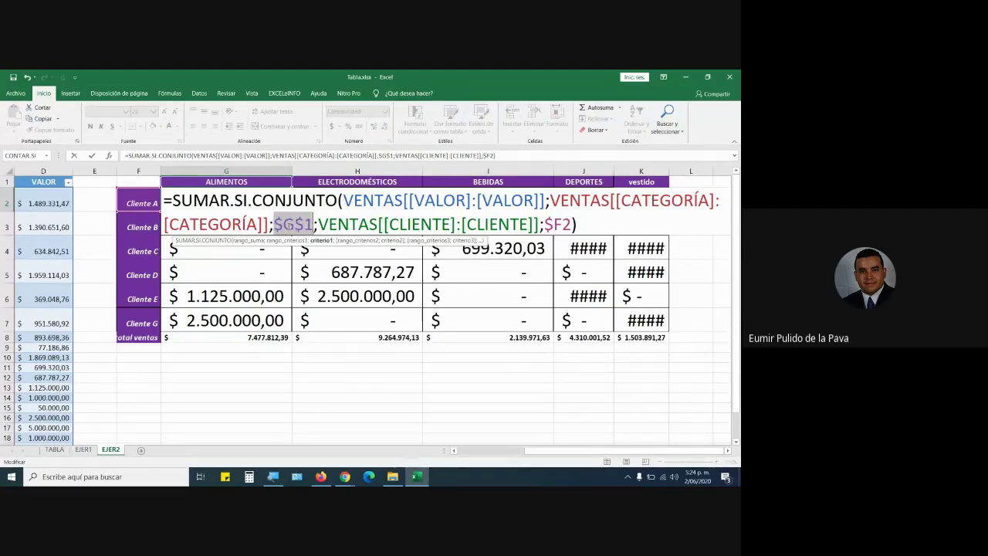
key(F4)
key(Return)
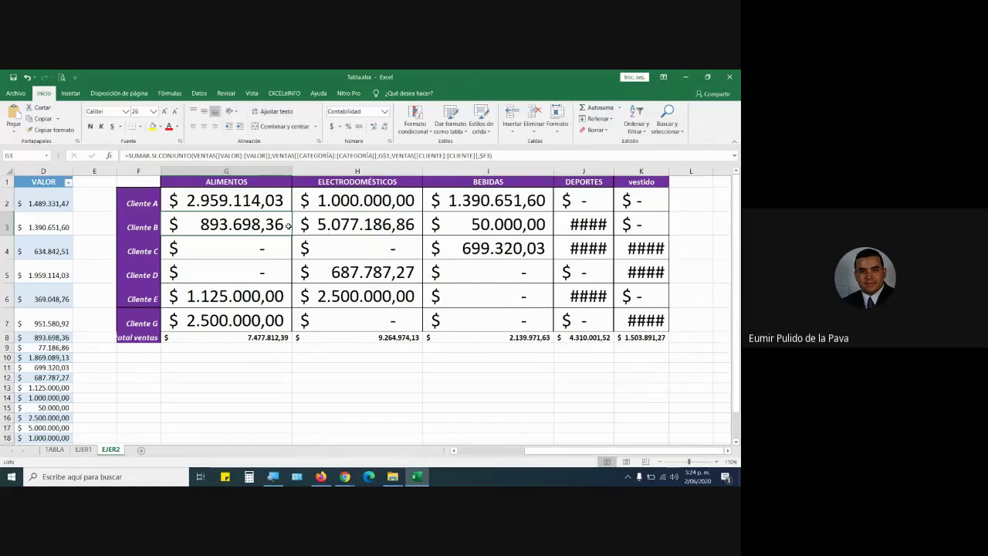
click(273, 204)
drag(291, 212, 294, 331)
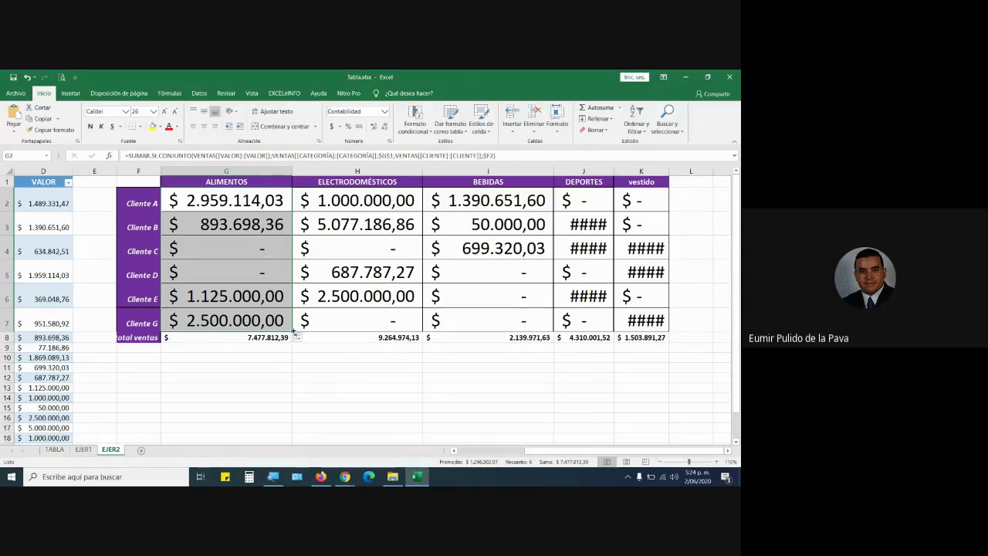
drag(293, 330, 232, 324)
Launch Paint and draw a downward arrow with a thicker Pencil line.
click(11, 476)
click(77, 477)
text(paint)
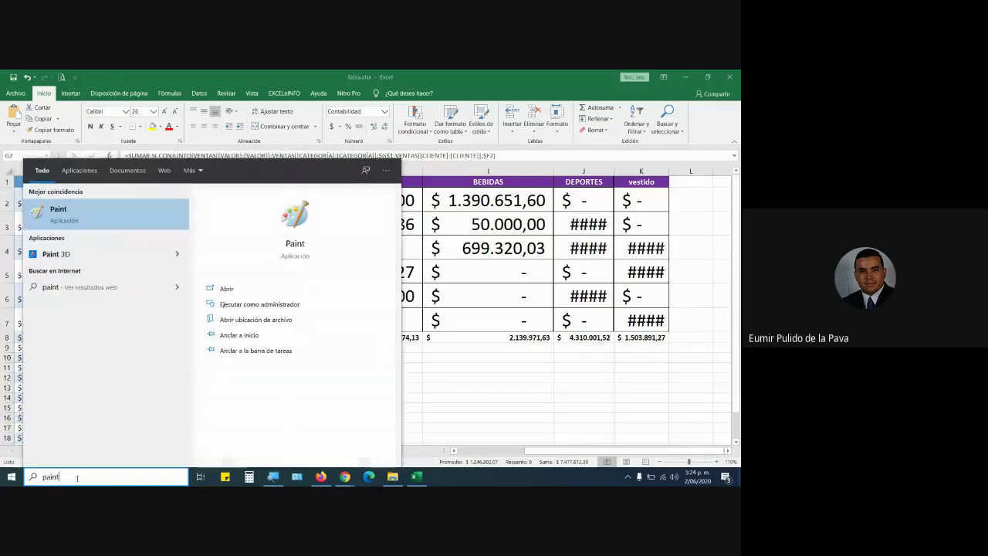
key(Escape)
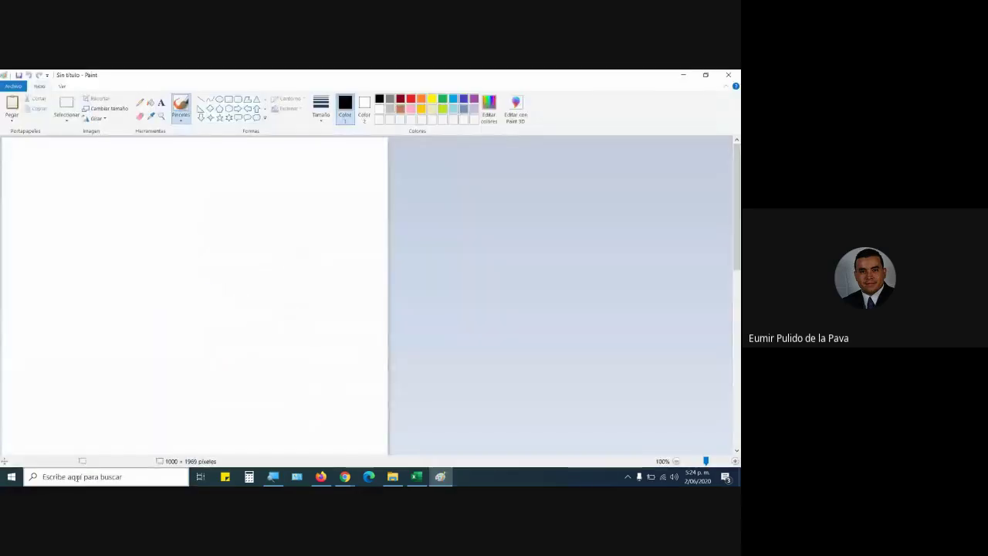
click(140, 103)
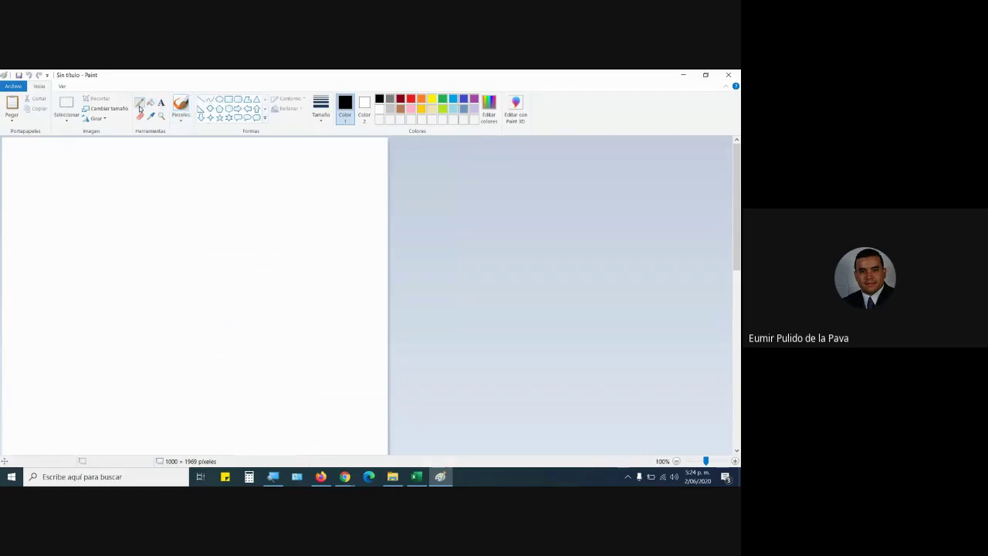
click(323, 115)
click(342, 194)
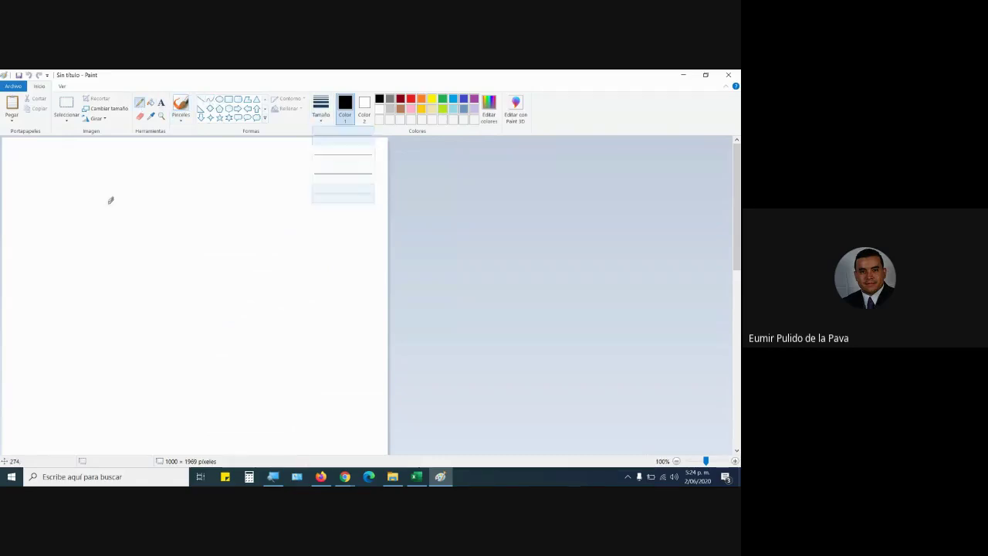
mouse_move(99, 164)
mouse_down()
mouse_move(100, 246)
mouse_move(109, 238)
mouse_up()
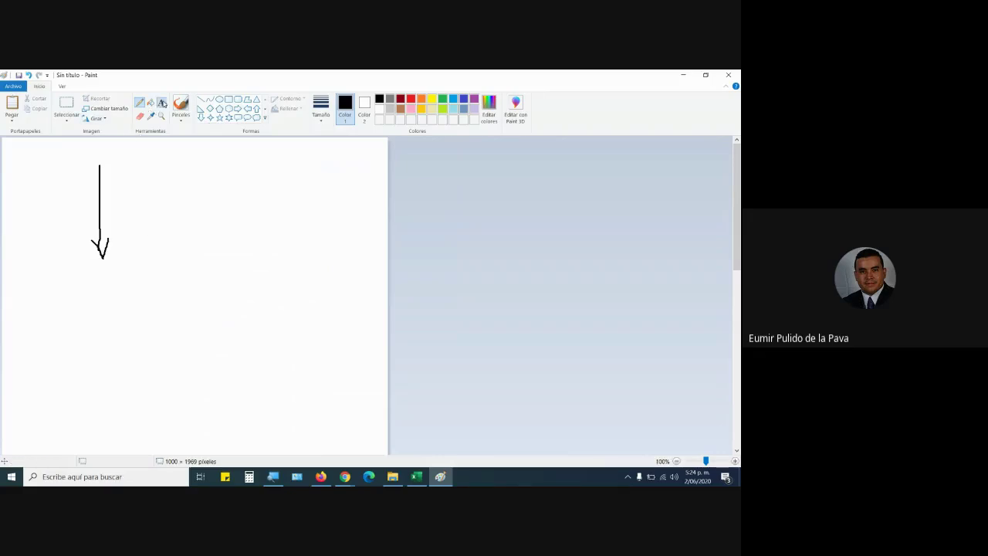
Add the note 'Cambia en el sentido ES LA FILA' beside the arrow.
click(162, 103)
click(117, 154)
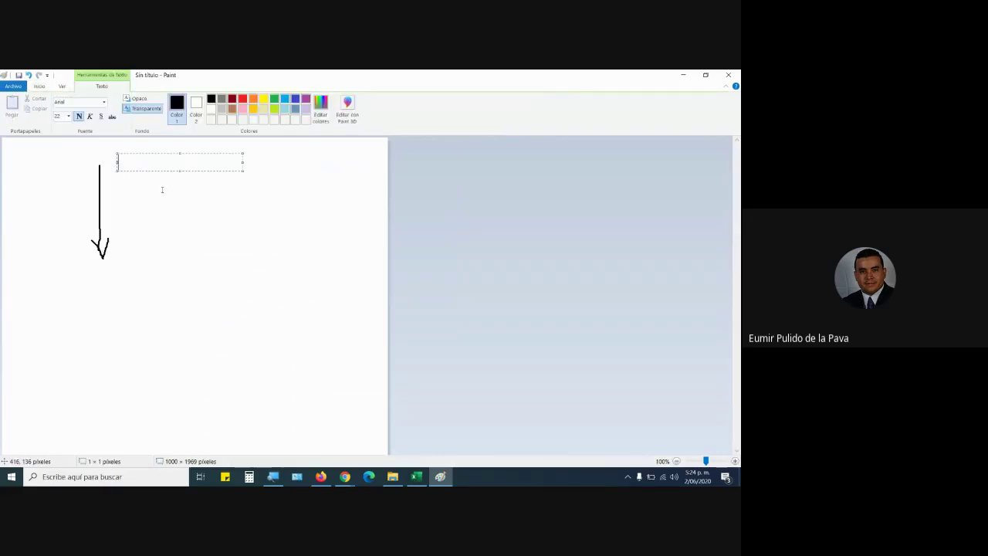
text(Cami)
text(bia en el sentido)
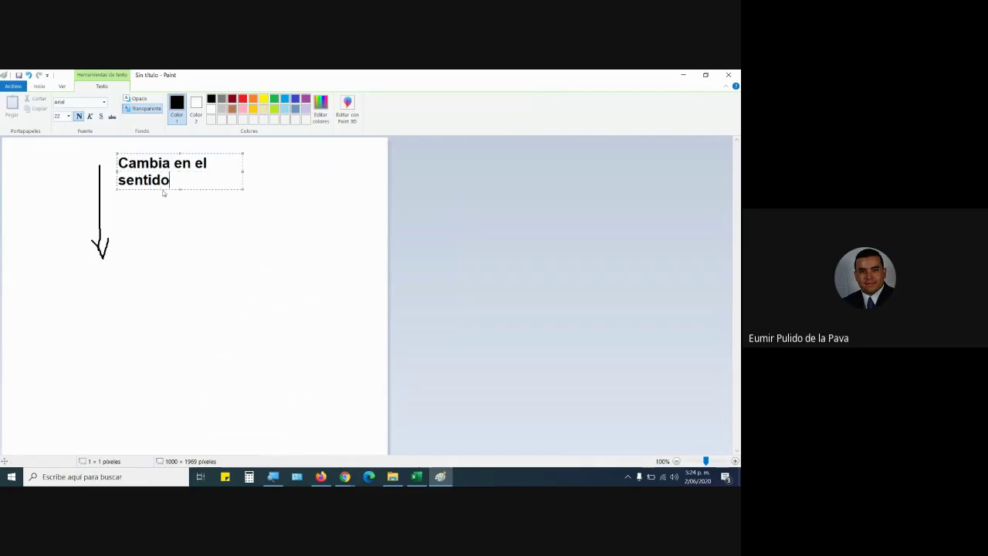
text( ES )
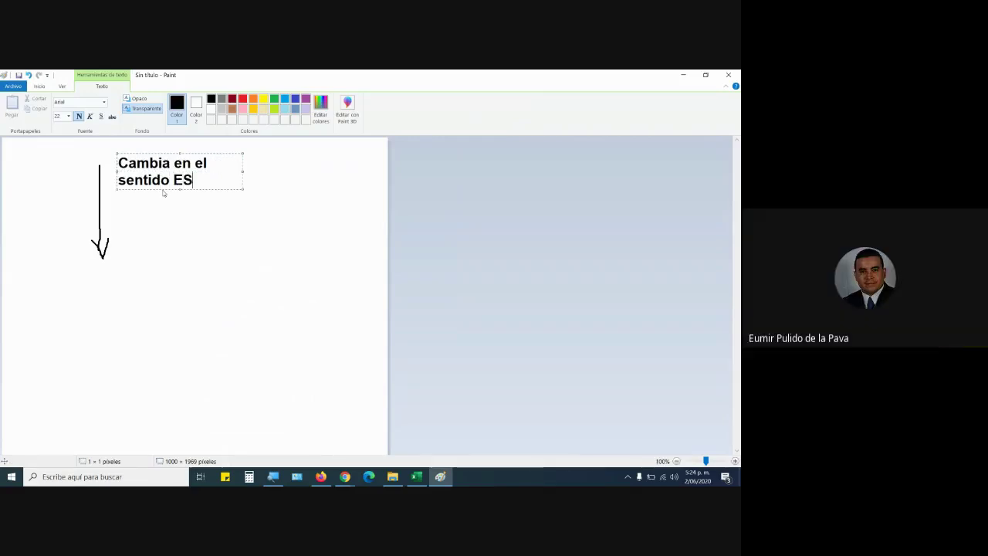
text(FIL)
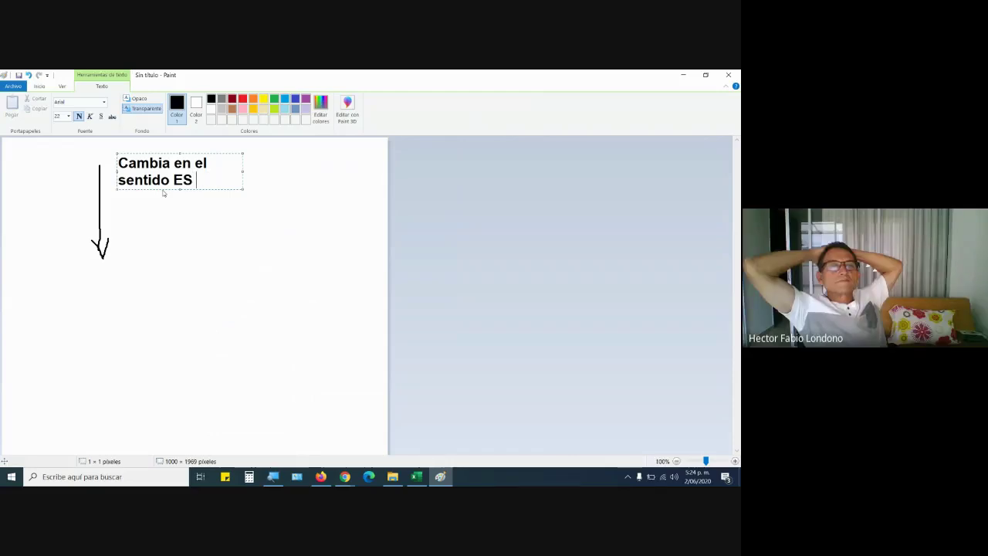
text(A FILA)
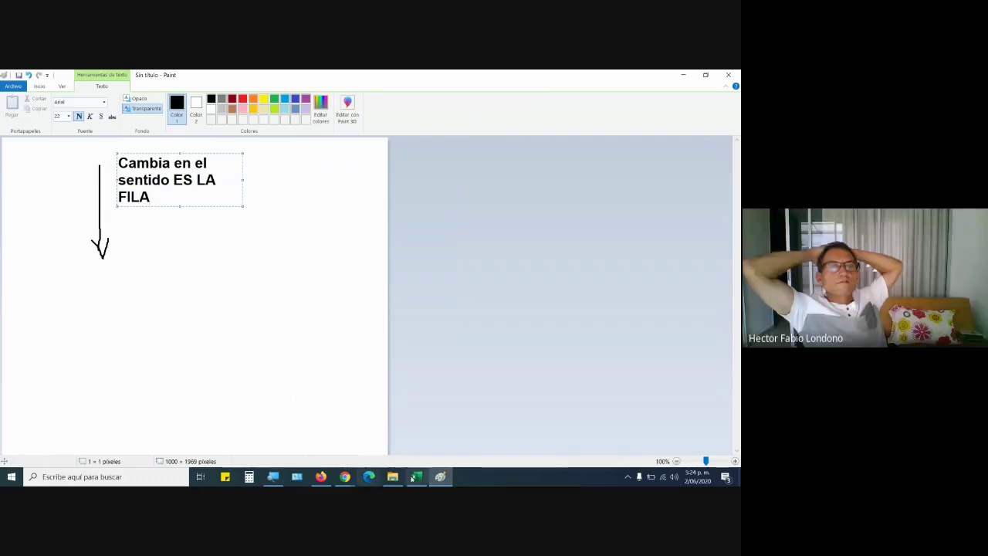
click(416, 476)
Re-copy G2's formula down column G and compare the $F3 and $F2 client references in G3 and G2.
click(254, 203)
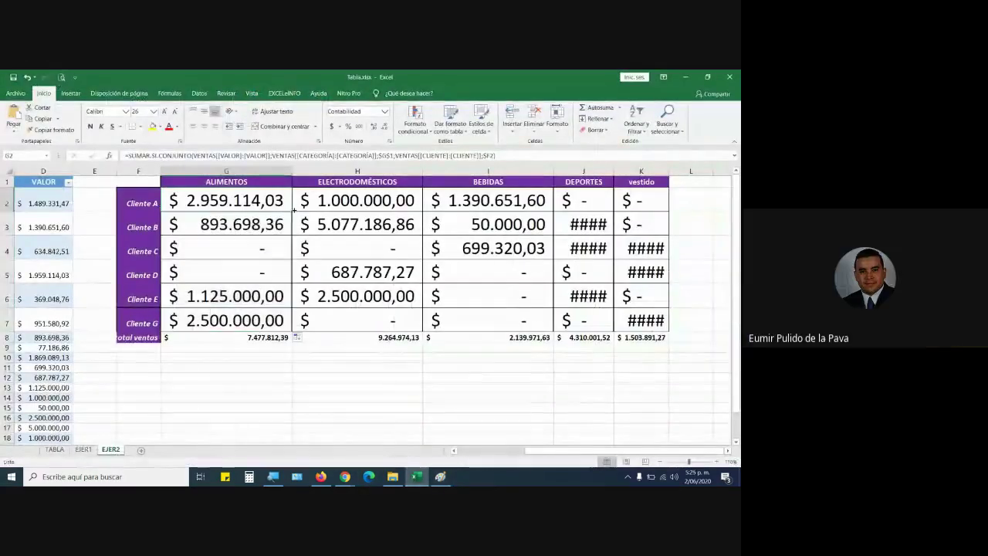
drag(292, 212, 292, 330)
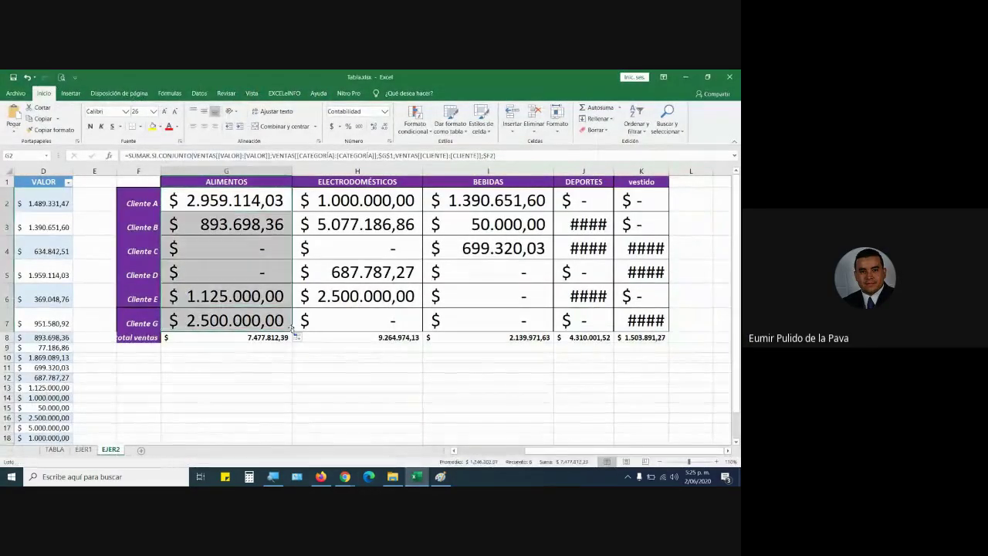
double_click(260, 225)
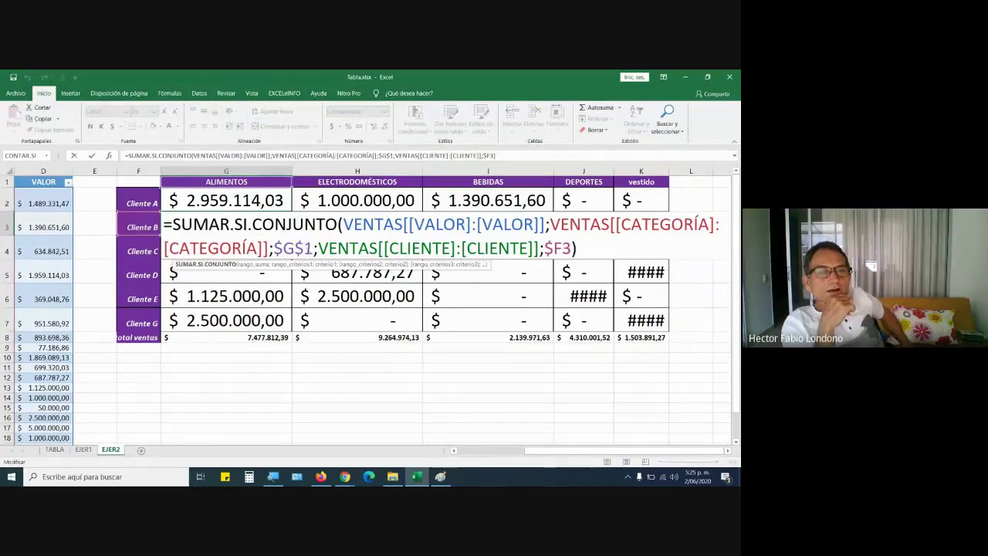
double_click(566, 248)
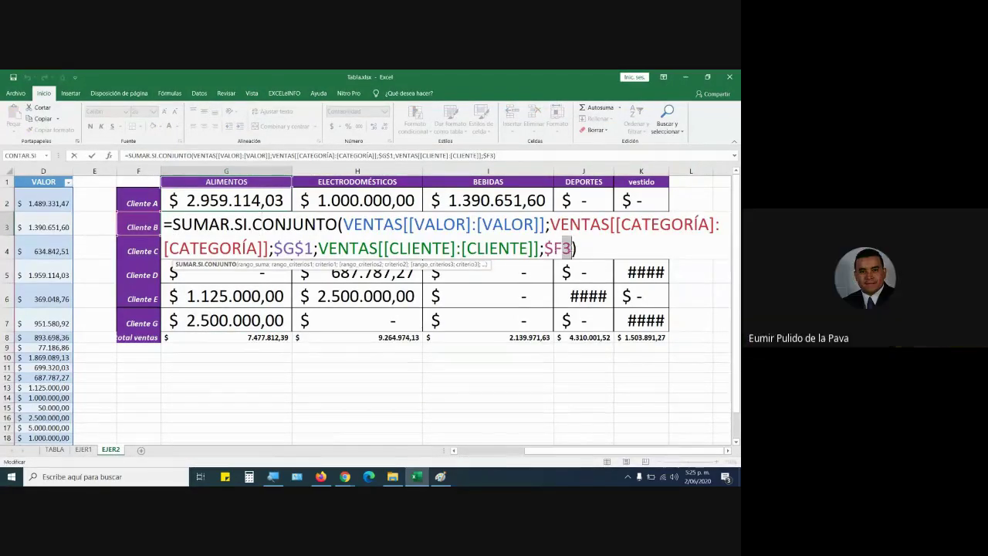
key(Escape)
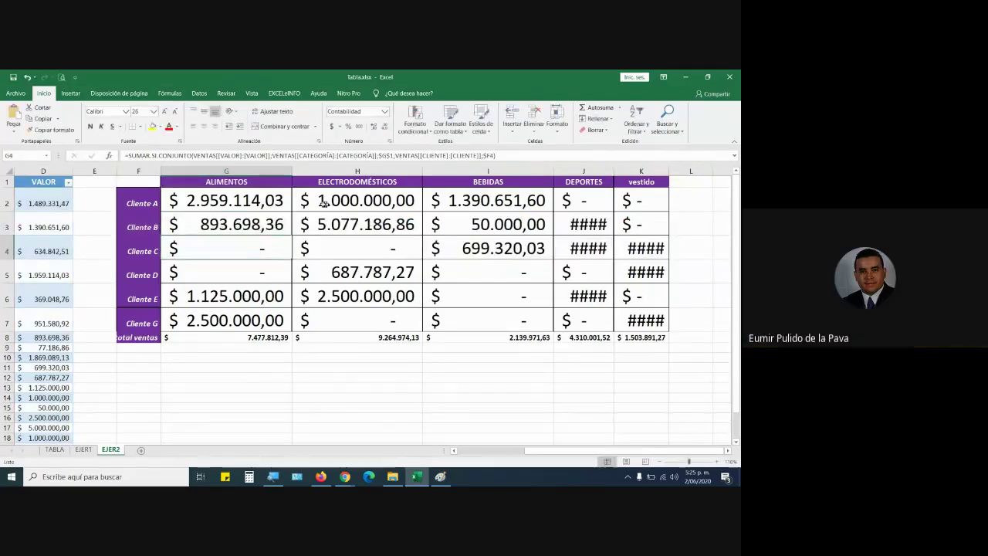
double_click(243, 200)
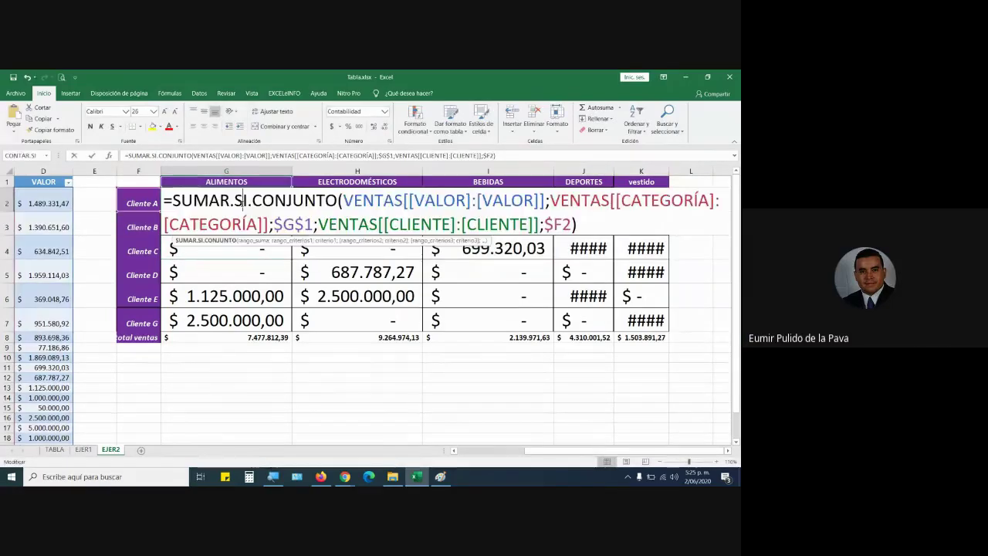
double_click(562, 224)
key(Escape)
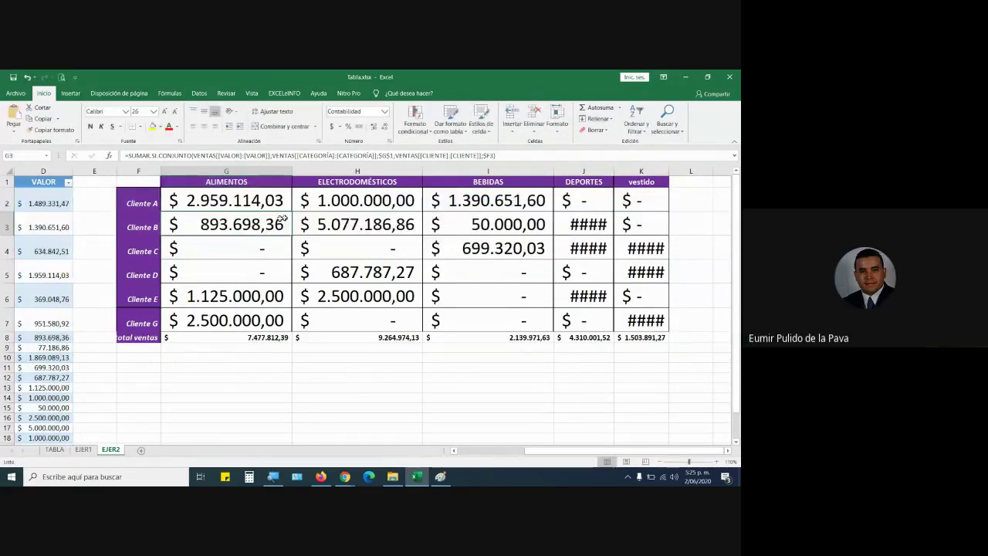
Show how G3, G4 and G5 point to $F3, $F4 and $F5, then return to Paint.
double_click(275, 225)
double_click(562, 248)
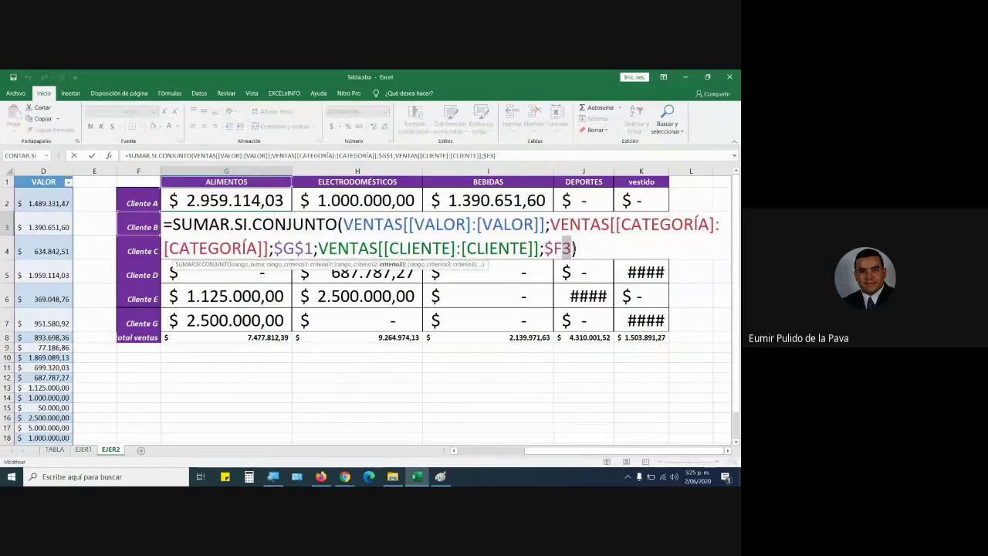
key(Escape)
click(279, 257)
double_click(279, 258)
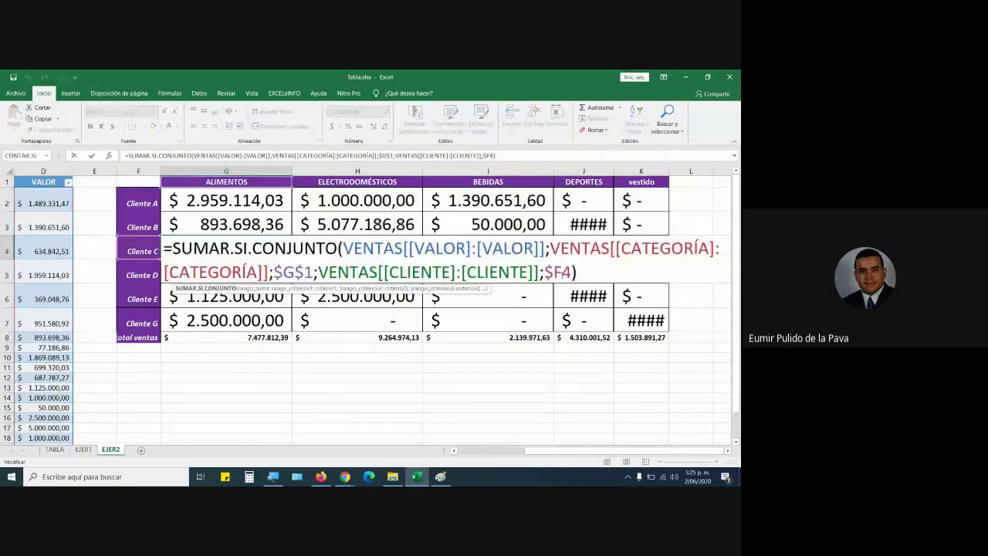
key(Return)
double_click(272, 270)
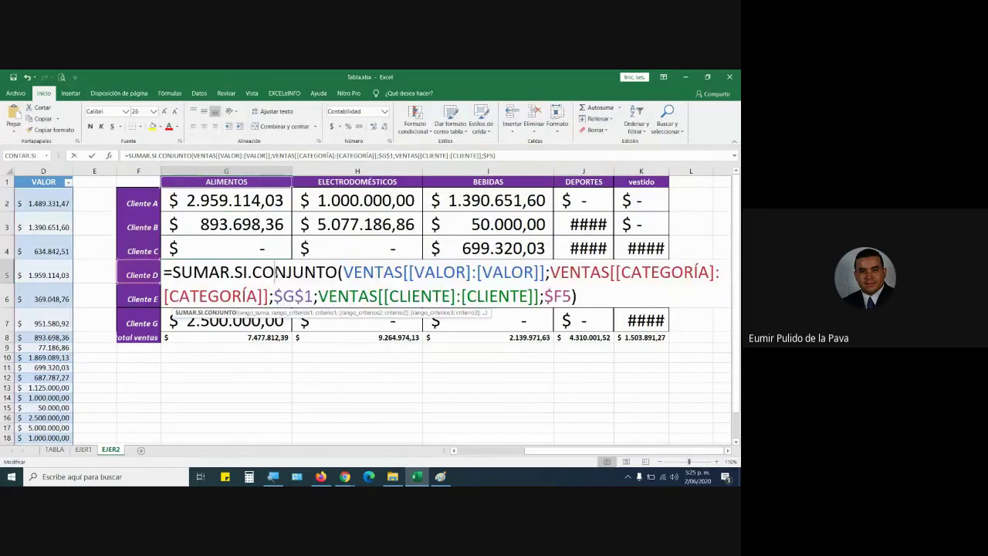
key(Return)
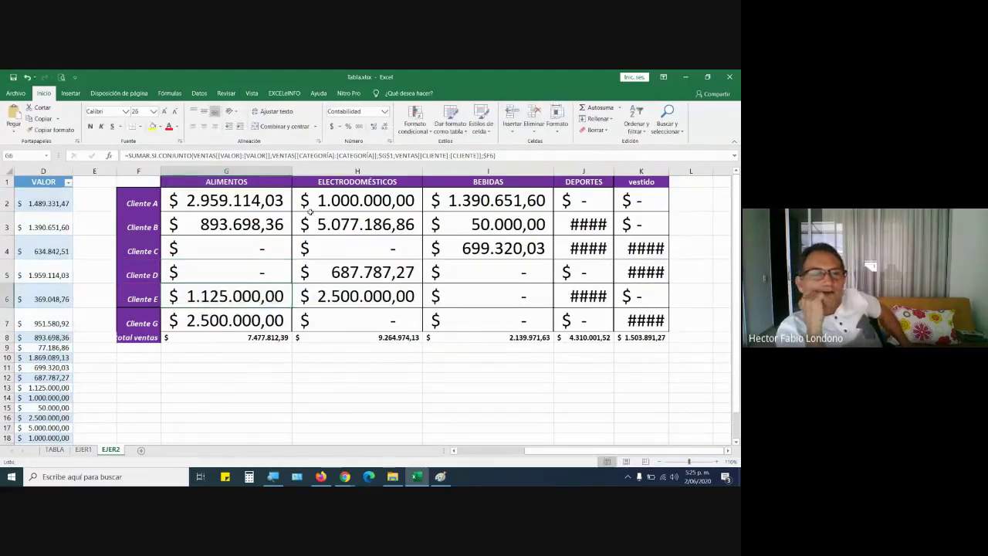
click(284, 207)
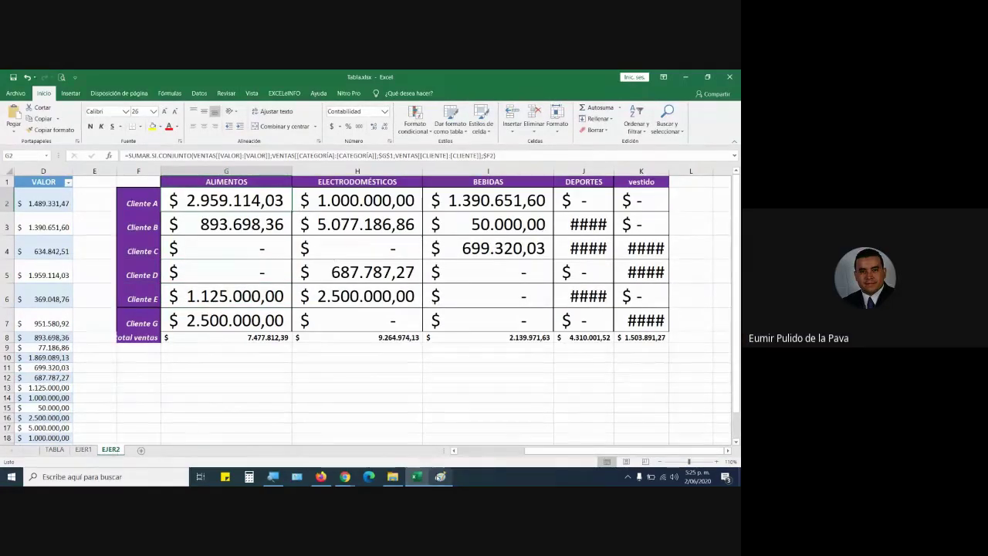
click(440, 476)
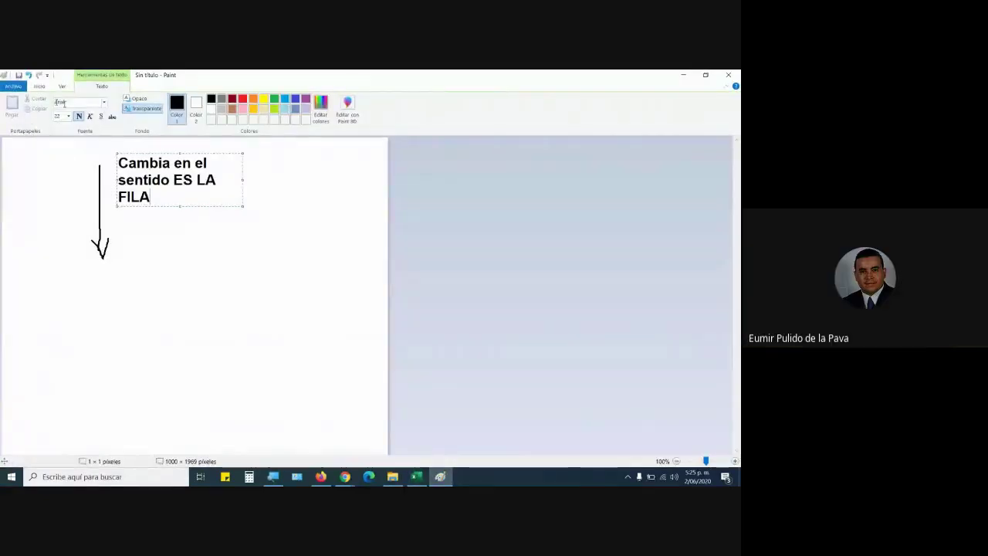
Draw a horizontal rightward arrow across the canvas with the Pencil.
scroll(113, 110, up, 2)
click(142, 103)
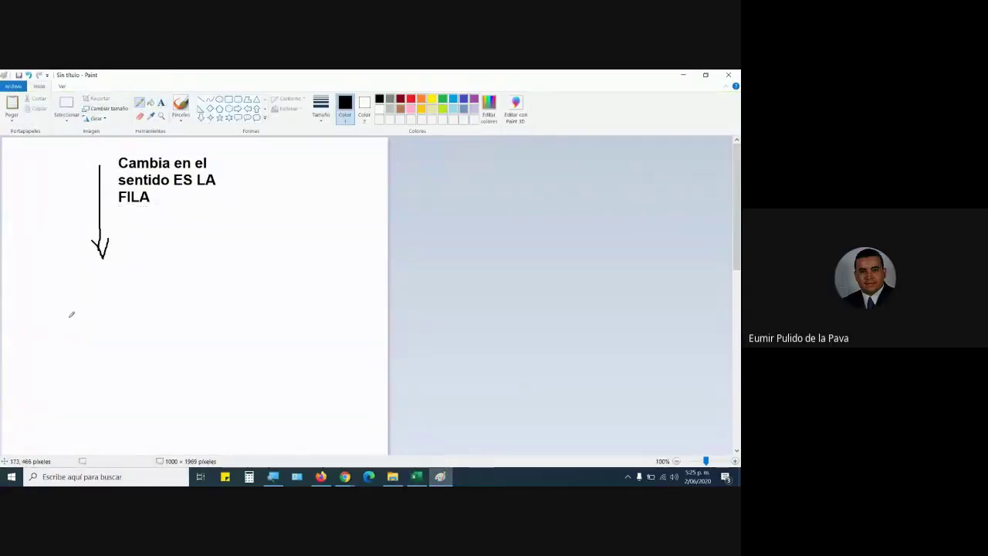
mouse_move(71, 314)
mouse_down()
mouse_move(251, 301)
mouse_move(266, 310)
mouse_move(247, 317)
mouse_up()
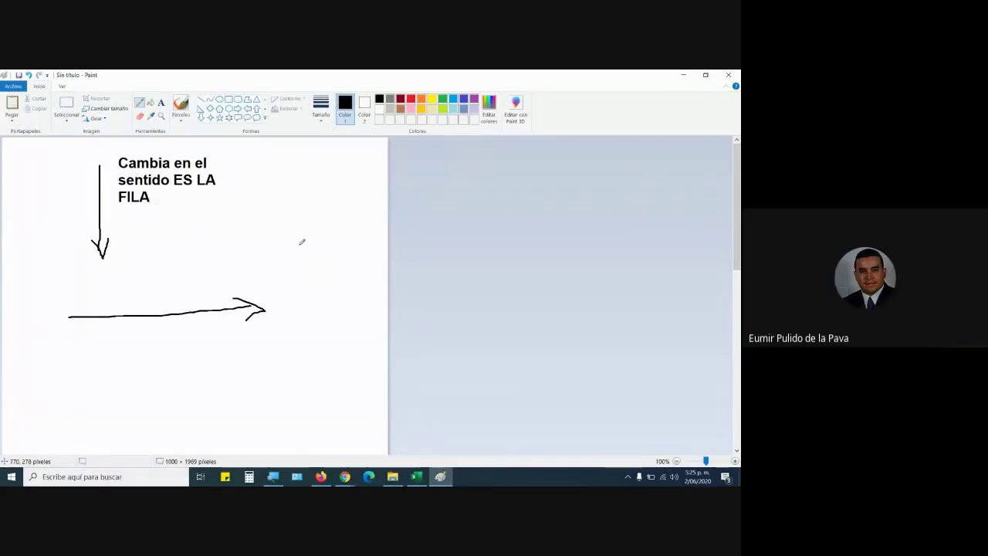
Label the arrow 'Cambia la COLUMNA' beneath it and go back to Excel.
click(160, 103)
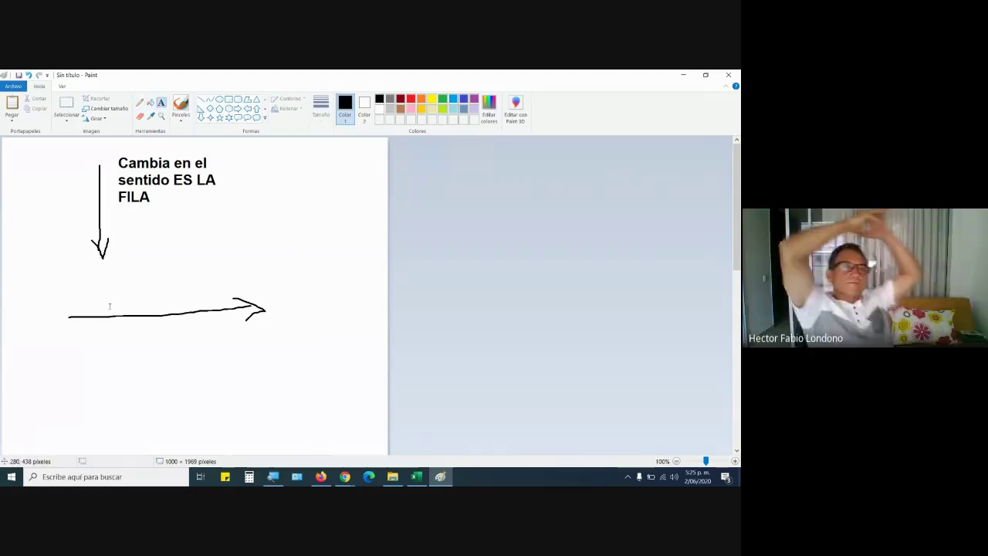
click(89, 335)
text(cAMBIA)
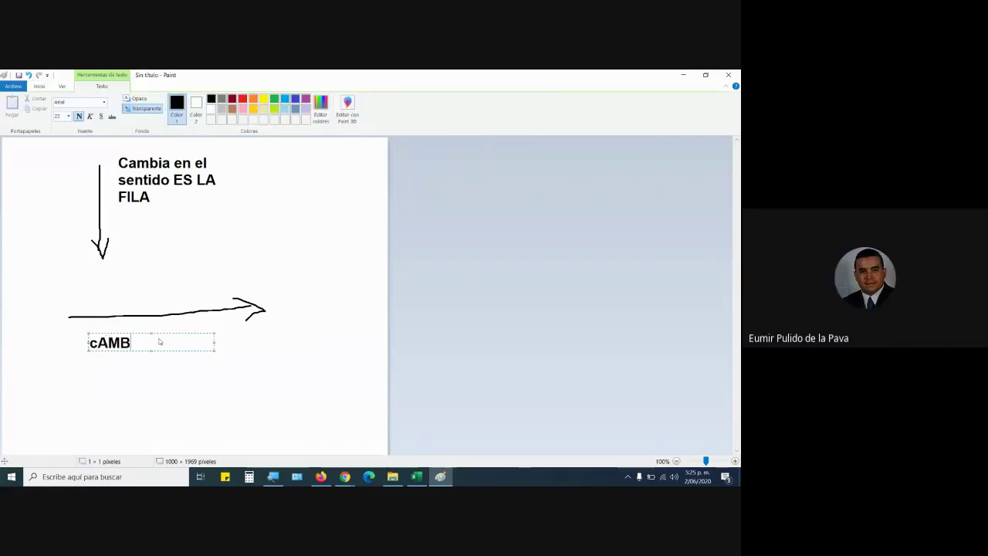
key(BackSpace)
key(BackSpace)
key(BackSpace)
key(BackSpace)
key(BackSpace)
key(BackSpace)
text(Cambia)
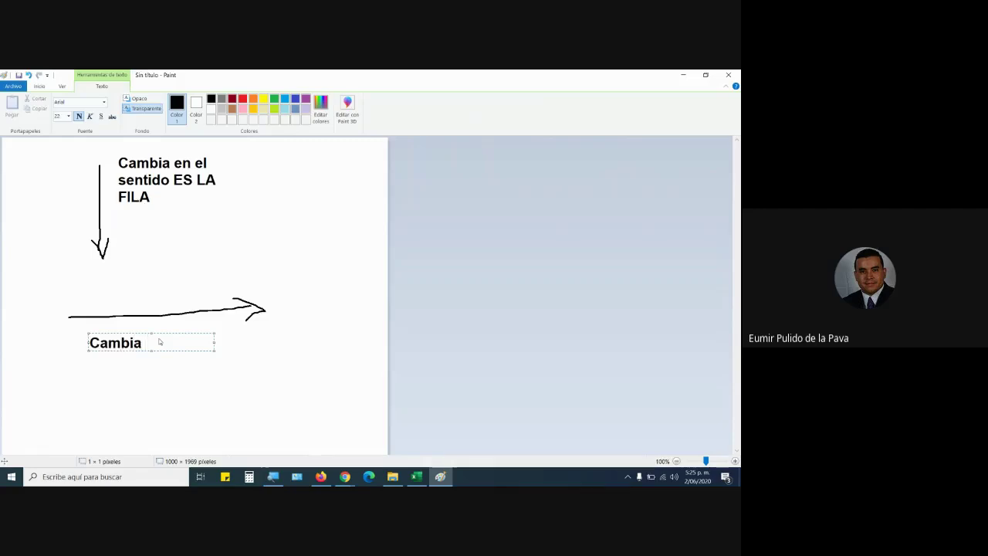
text( la COLU)
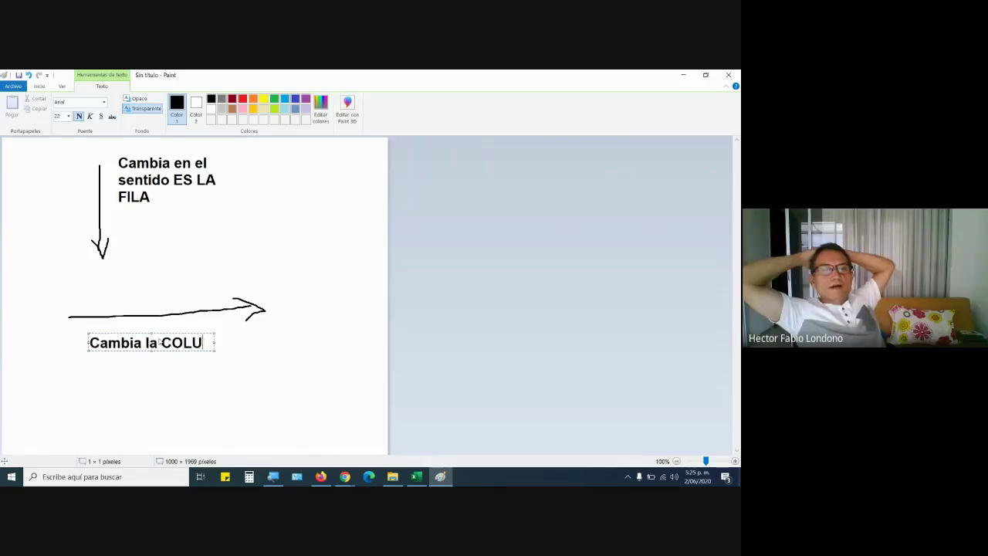
text(MNA)
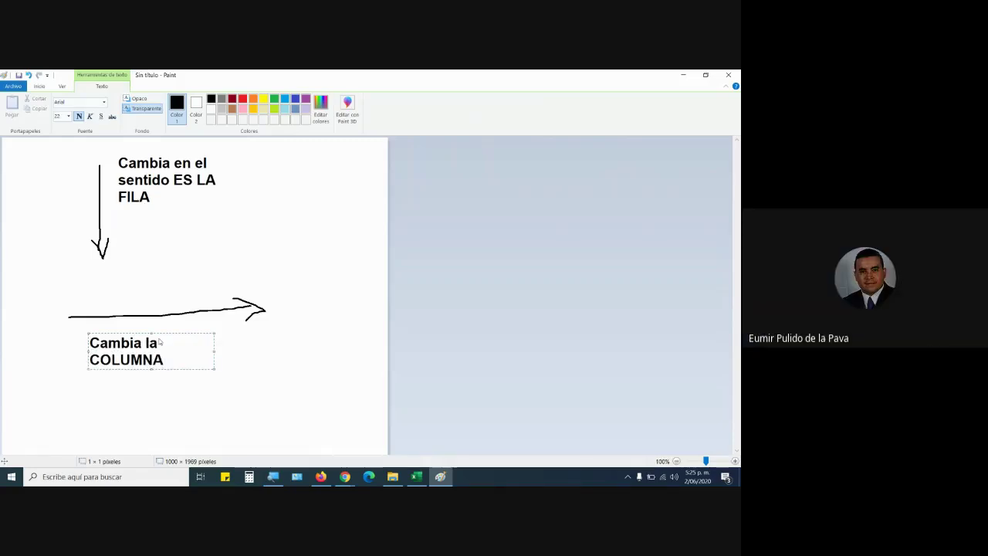
click(418, 477)
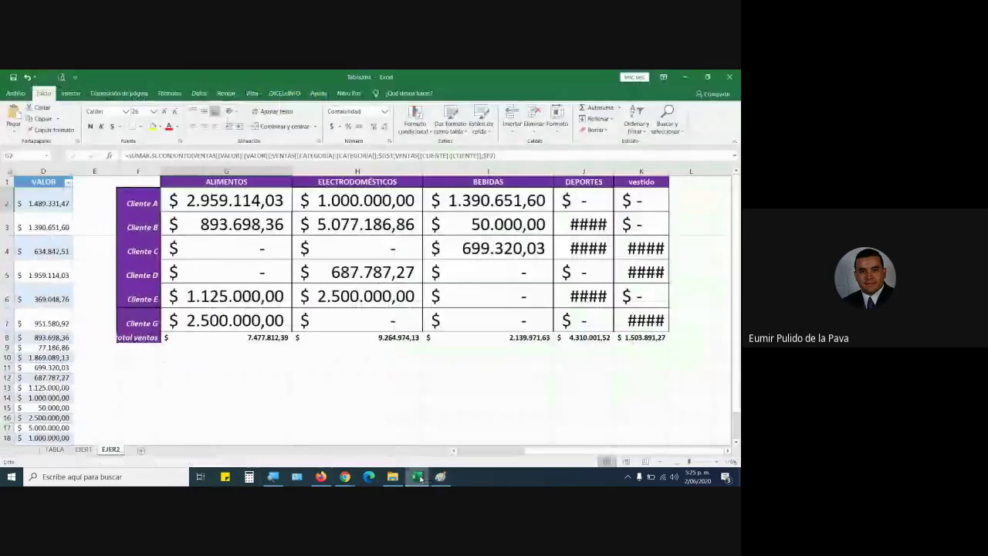
Change G2's $G$1 category criterion to a relative G1 reference.
key(F2)
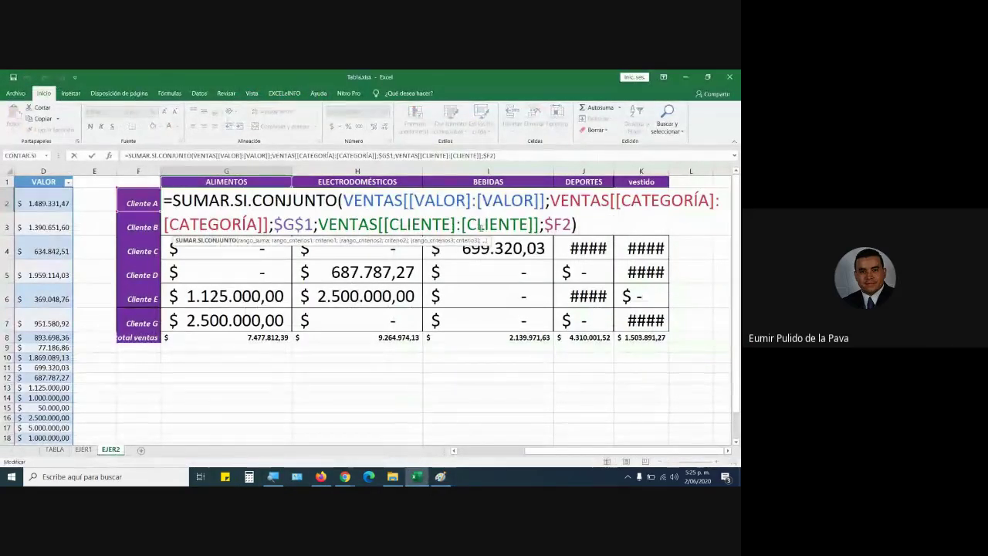
click(306, 224)
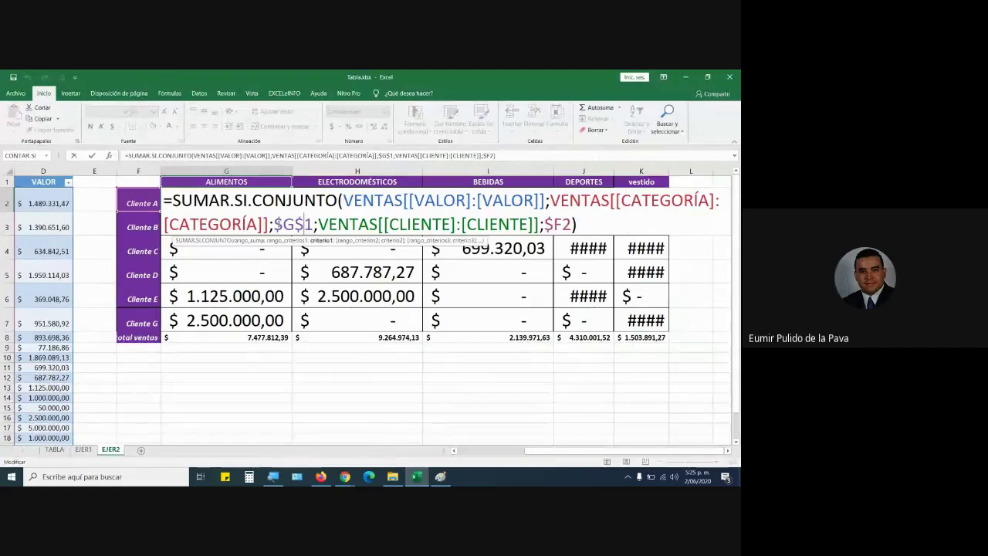
key(shift+Left)
key(shift+Left)
key(shift+Left)
key(shift+Right)
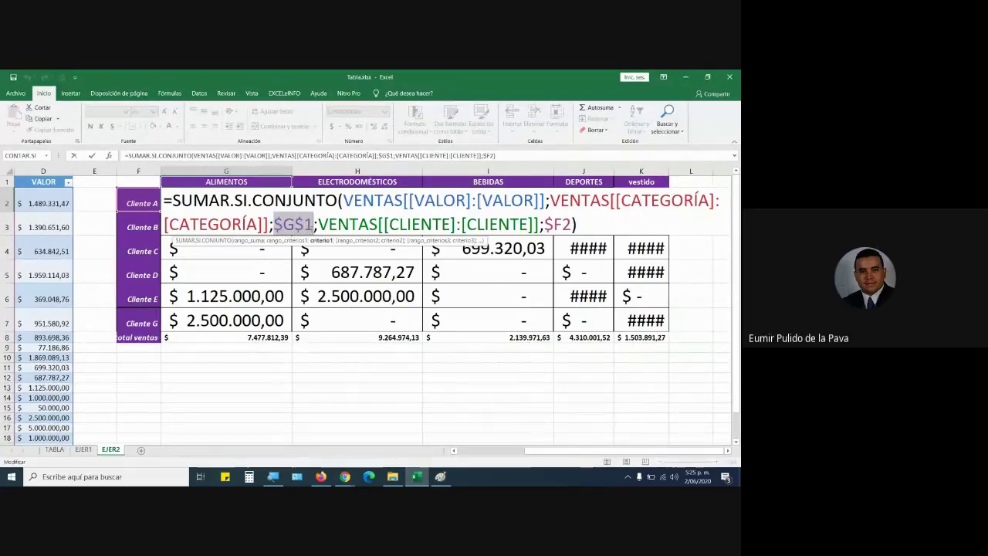
key(F4)
key(F4)
key(F4)
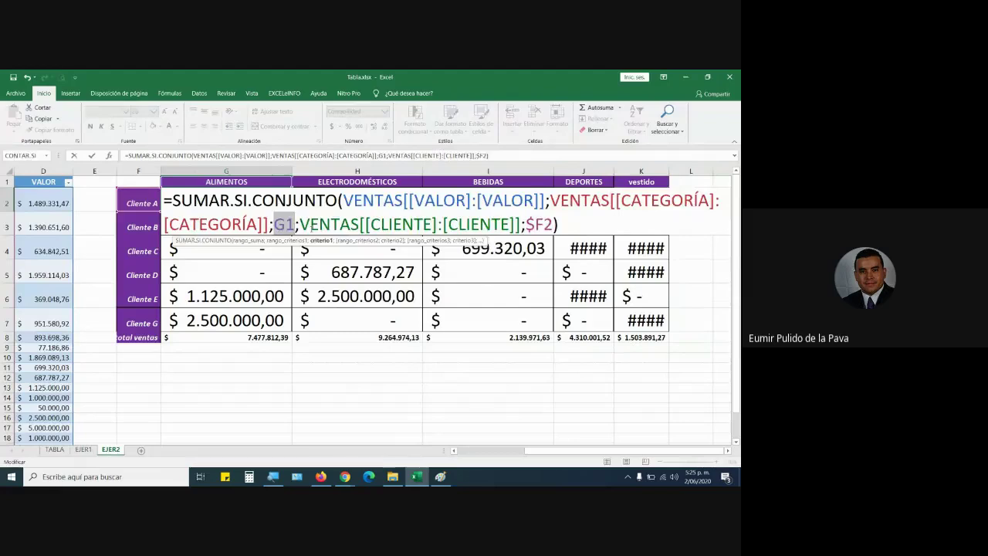
key(ctrl+Return)
drag(304, 212, 303, 210)
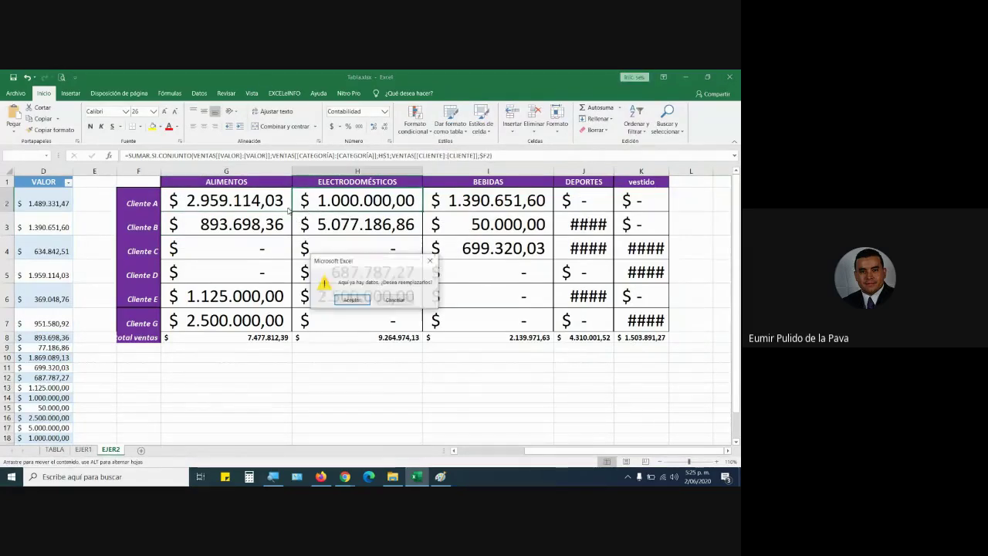
key(Escape)
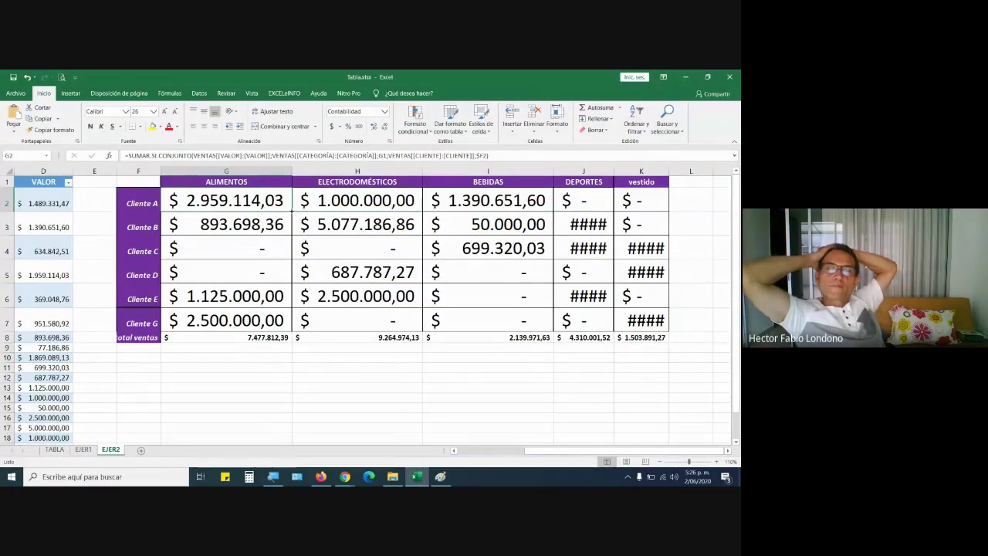
Copy G2's formula into H2 and I2, confirming they use H1 and I1 as criteria.
drag(291, 213, 409, 207)
click(359, 201)
double_click(359, 201)
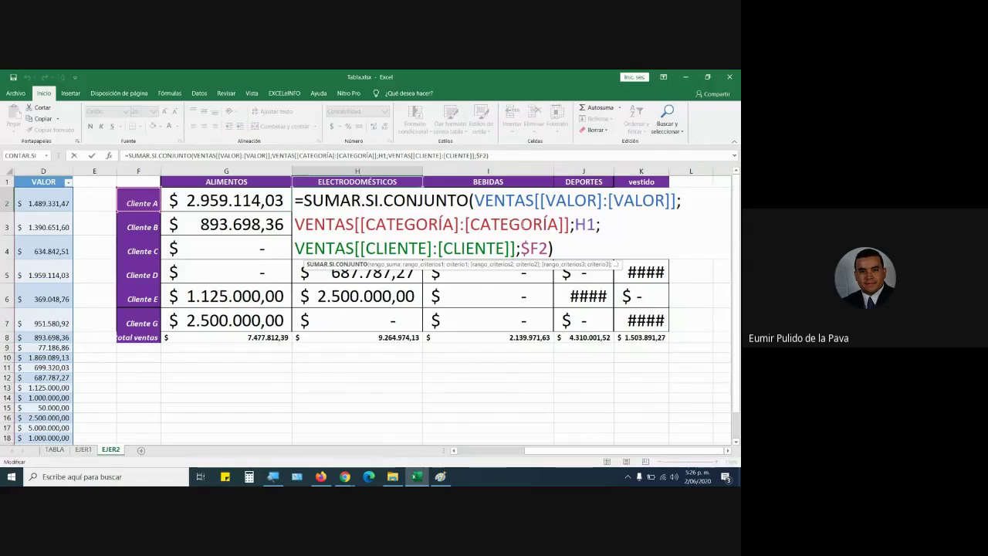
double_click(584, 224)
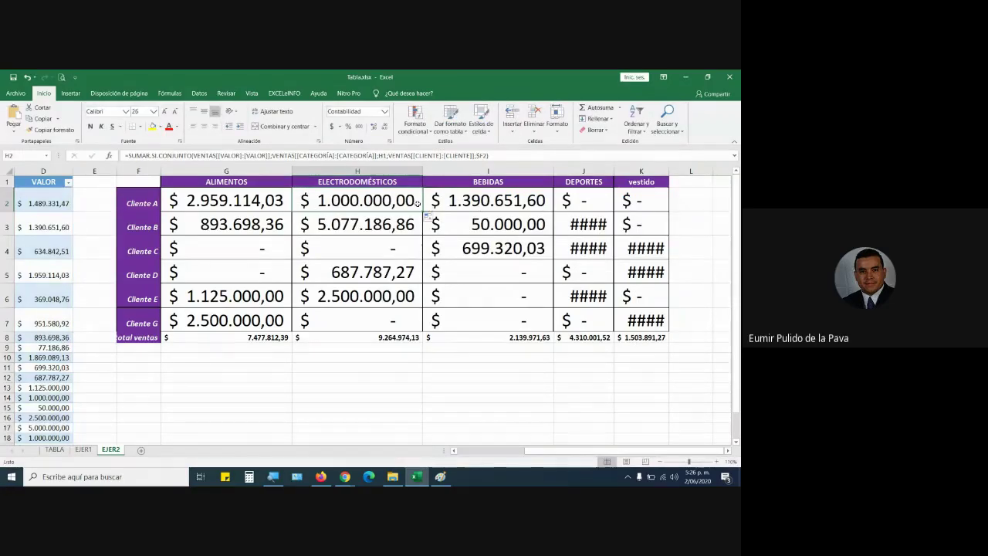
drag(422, 211, 492, 210)
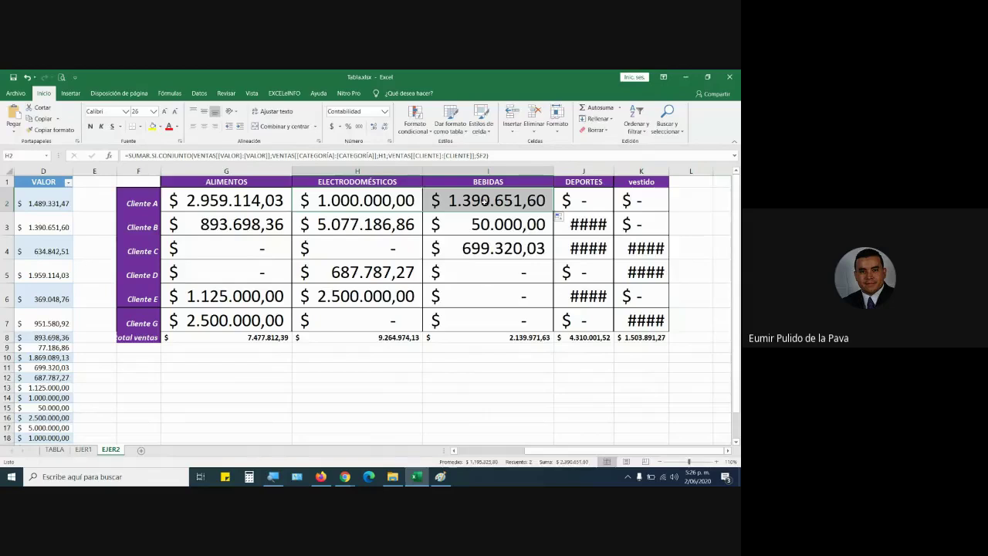
double_click(493, 207)
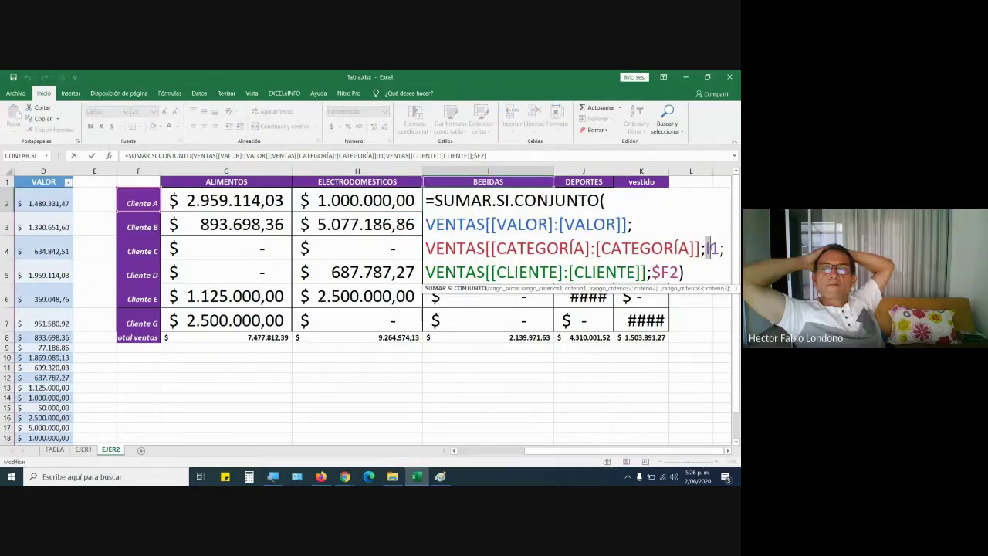
key(ctrl+Return)
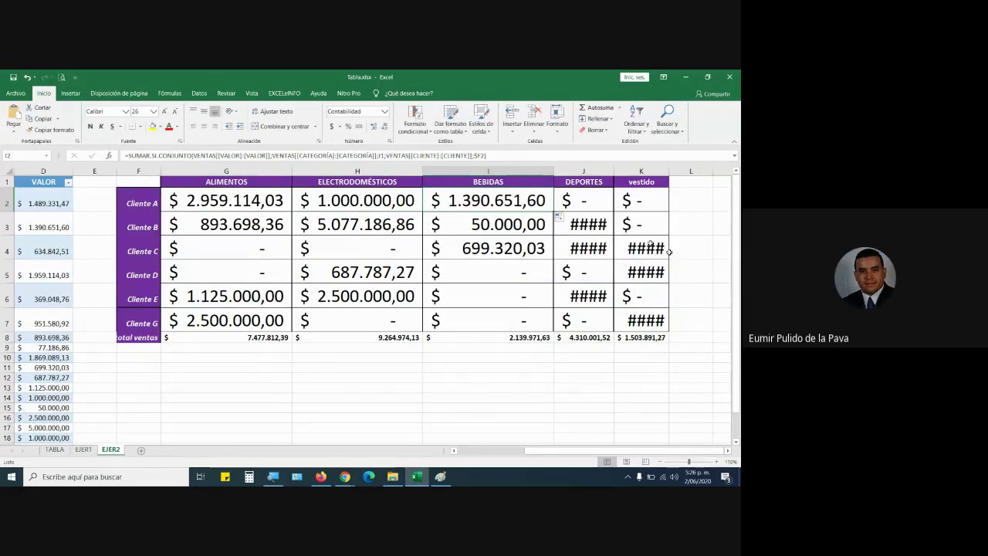
click(242, 207)
double_click(242, 207)
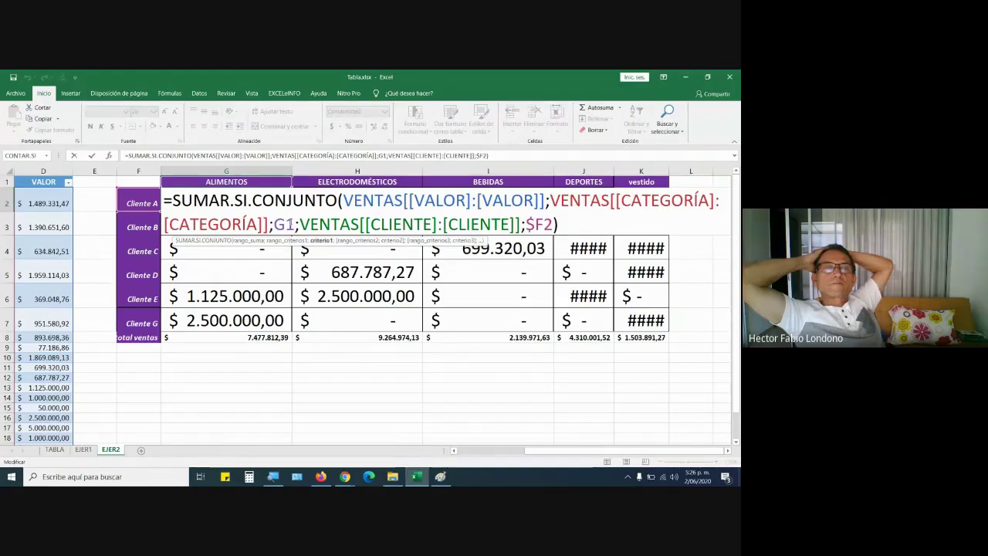
Row-lock G2's category criterion as G$1 and reopen the formula to show the mixed reference.
key(F4)
key(F4)
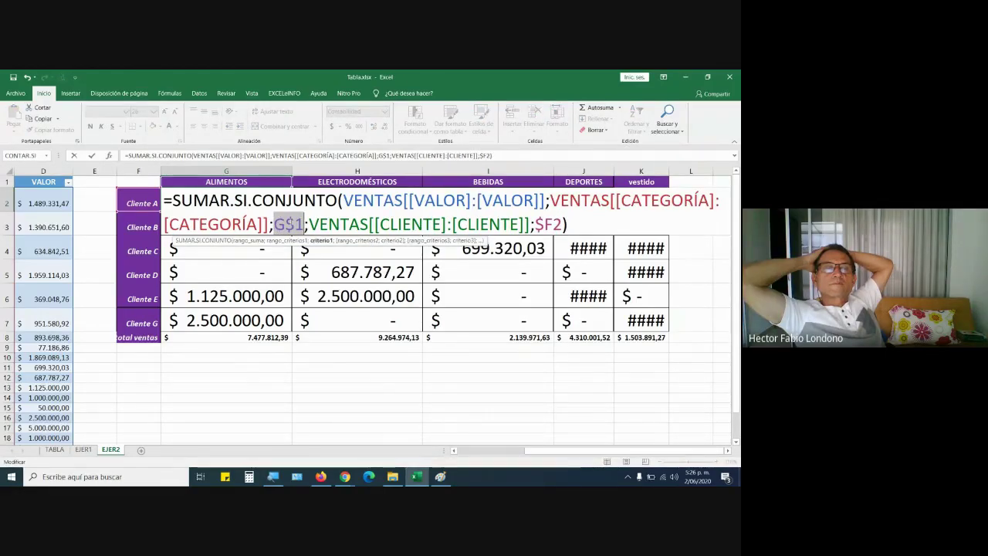
key(Return)
double_click(263, 198)
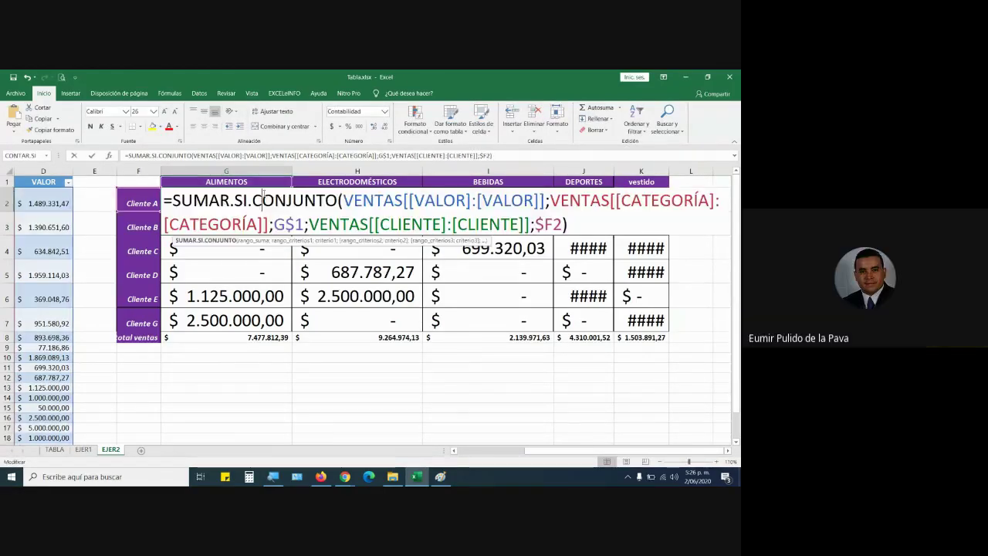
click(345, 477)
click(324, 457)
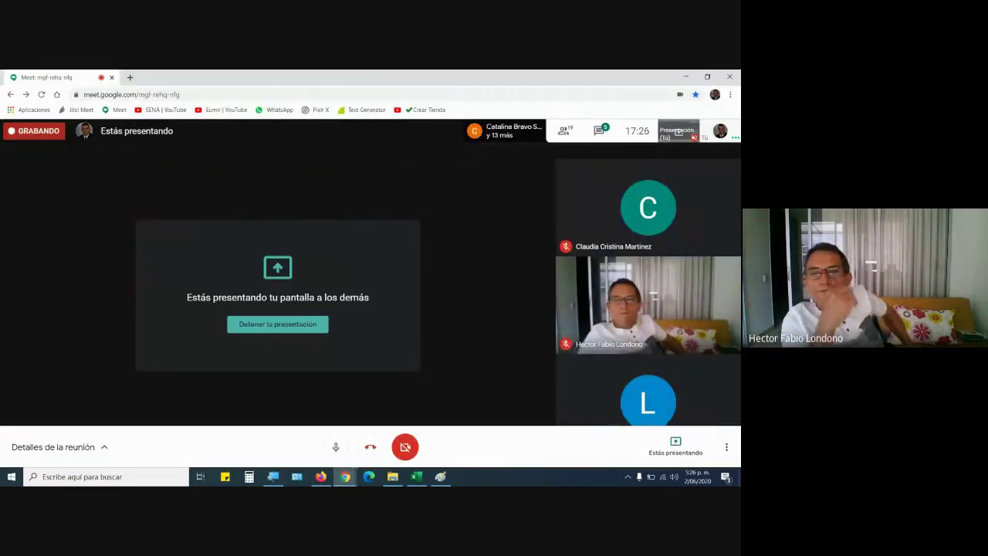
click(422, 482)
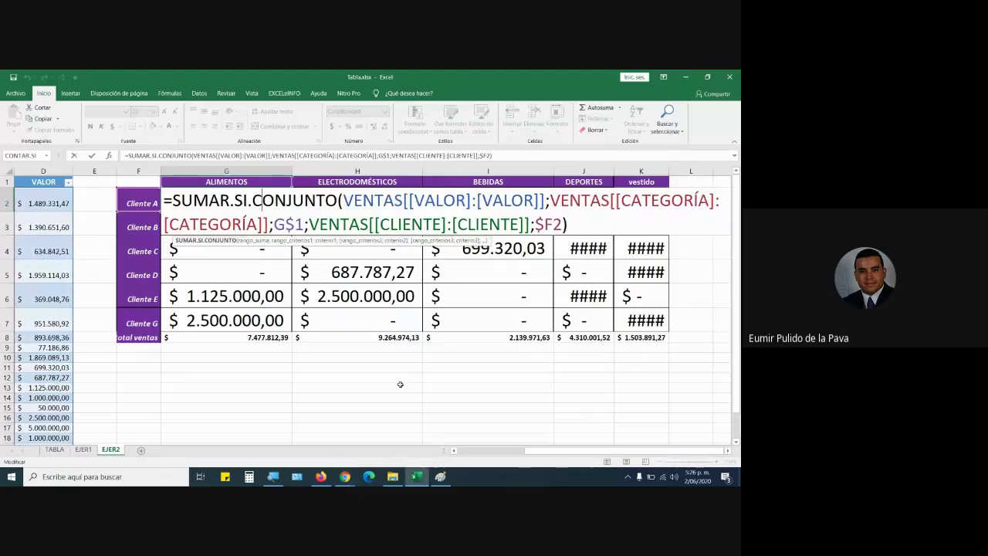
click(571, 214)
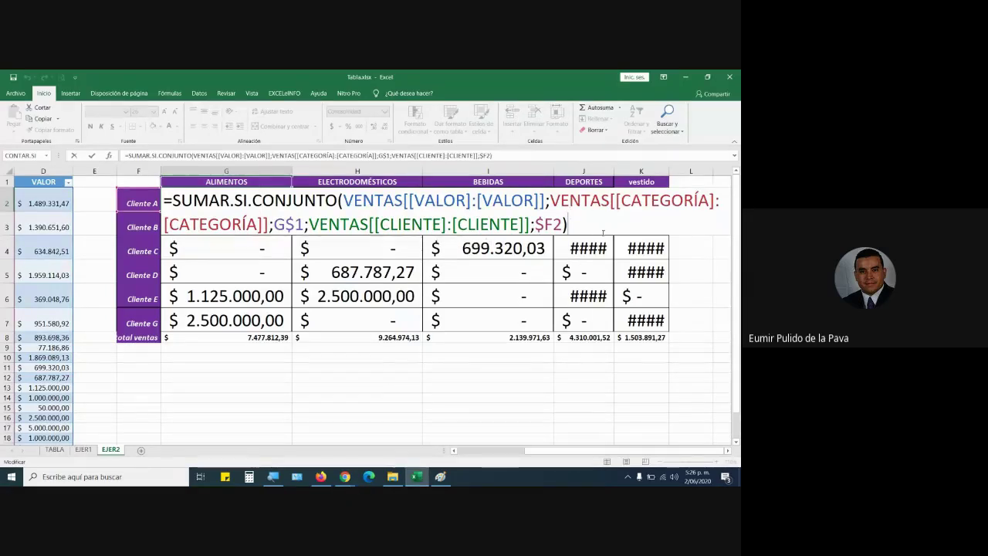
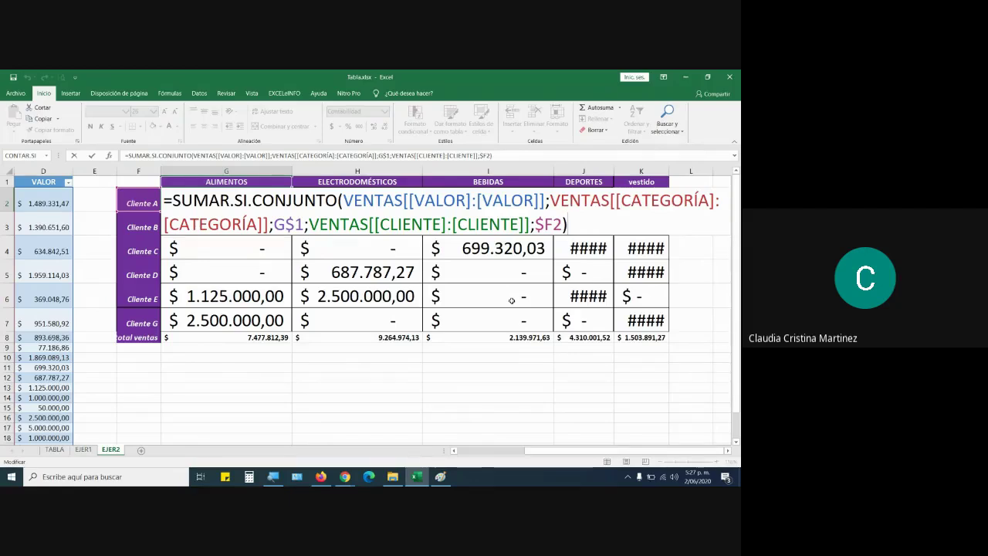
Switch to the Paint sketch showing that references shift rows going down and columns going across.
click(446, 479)
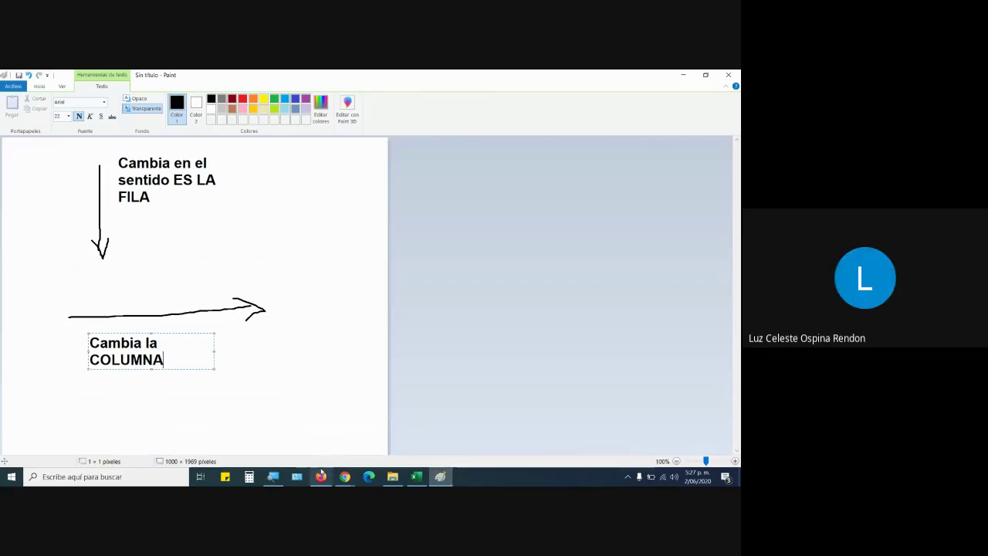
Return to the Excel workbook showing the Cliente A formula with G$1 and $F2.
mouse_move(328, 479)
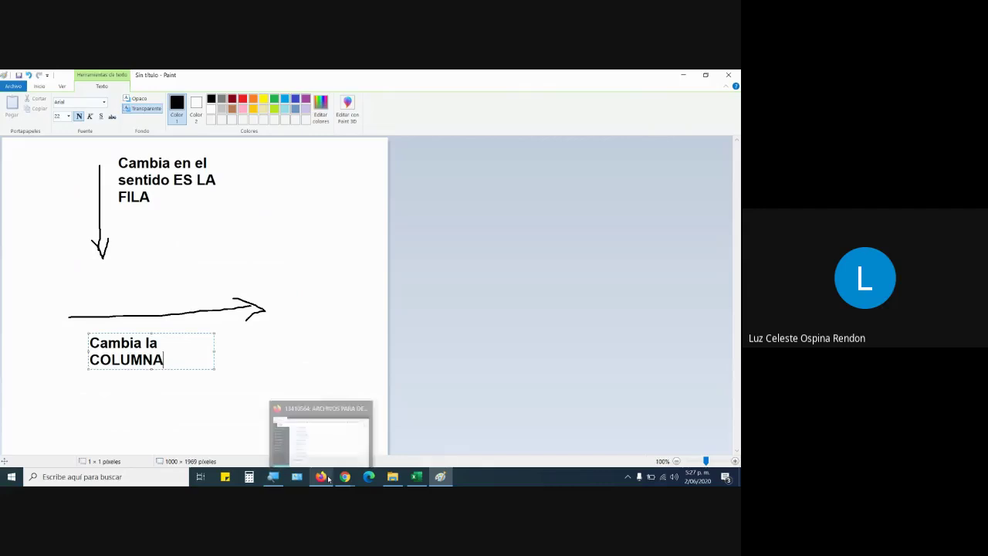
click(418, 480)
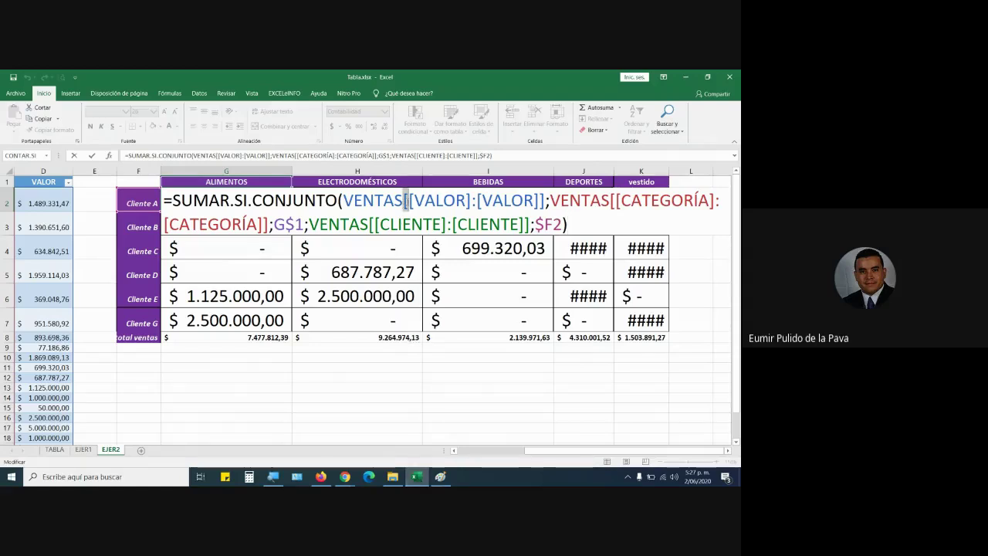
Try retyping the opening bracket before VALOR in the formula, then switch to Firefox's course files page.
drag(407, 200, 413, 201)
click(412, 201)
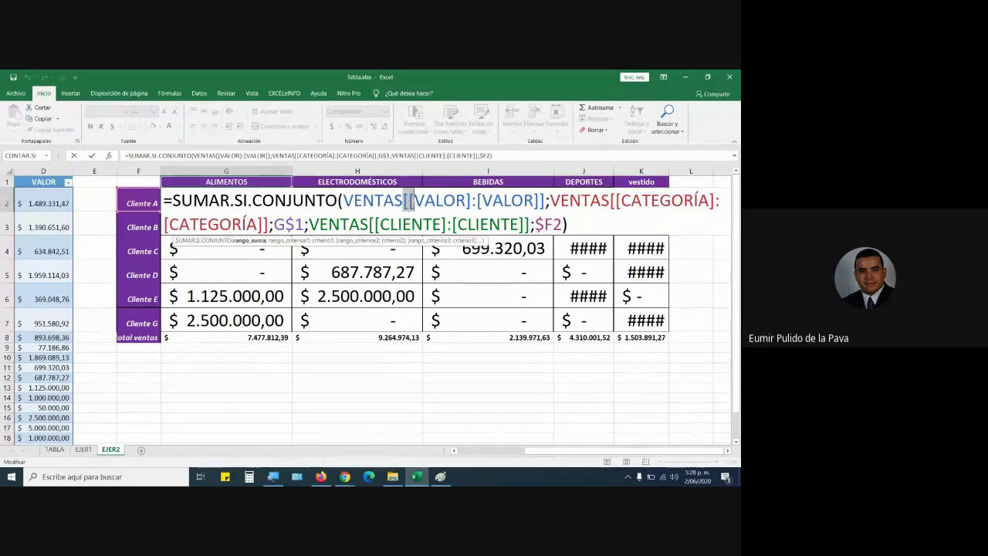
key(BackSpace)
text({)
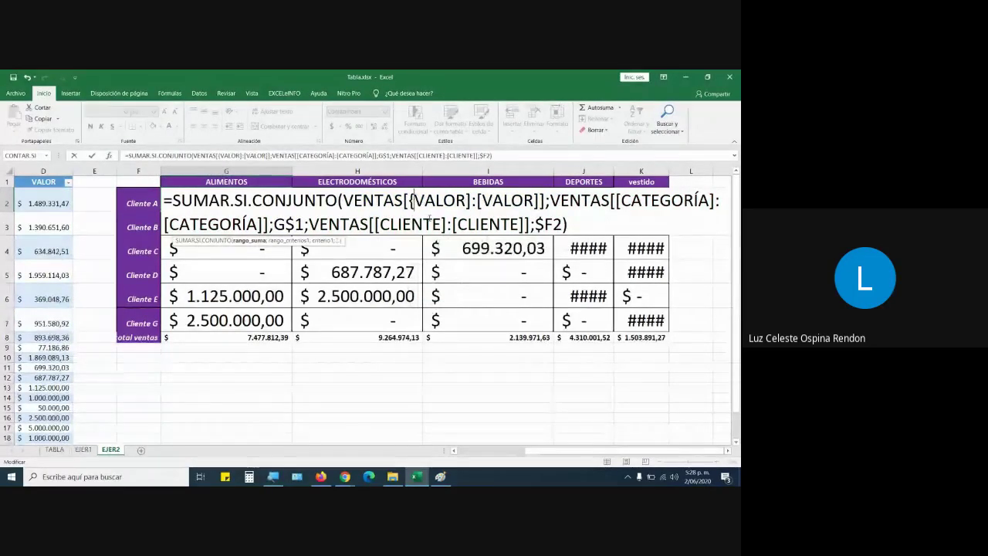
key(BackSpace)
text([)
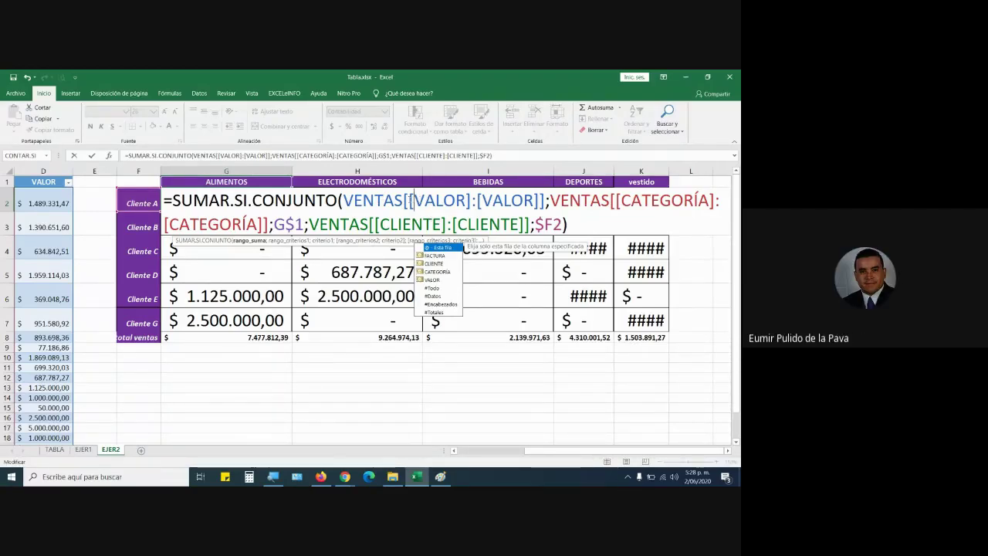
key(shift+Right)
key(shift+Right)
key(shift+Right)
key(shift+Right)
key(shift+Right)
key(shift+Right)
key(shift+Right)
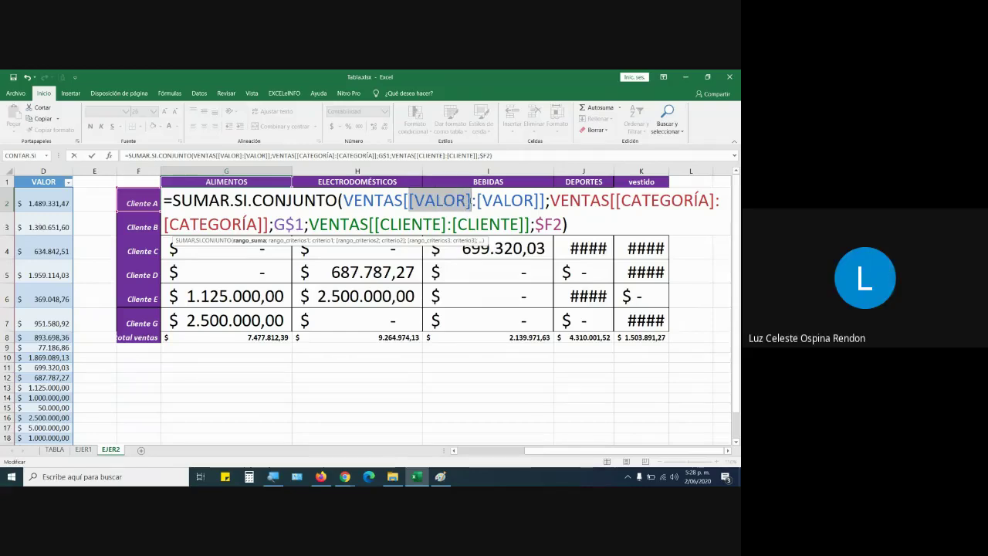
key(Right)
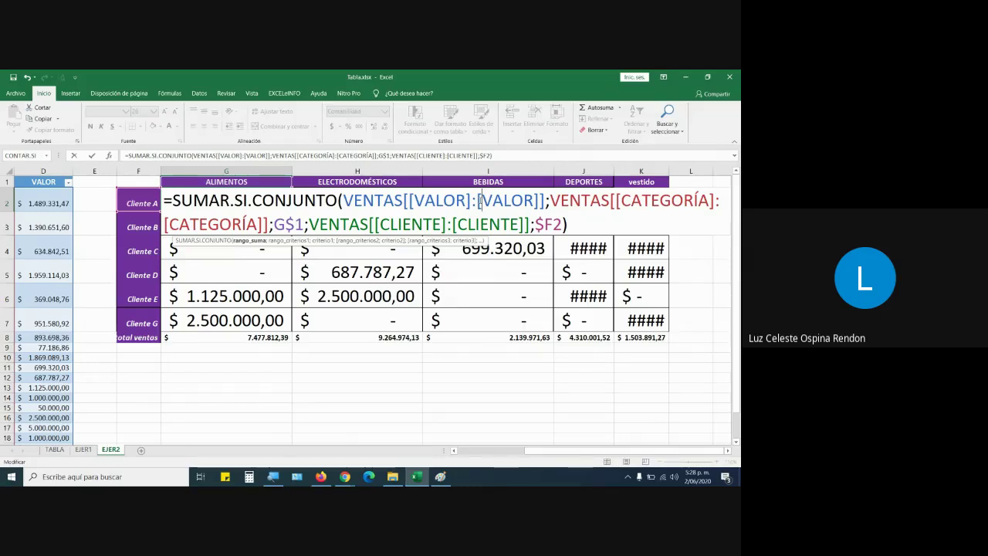
click(320, 476)
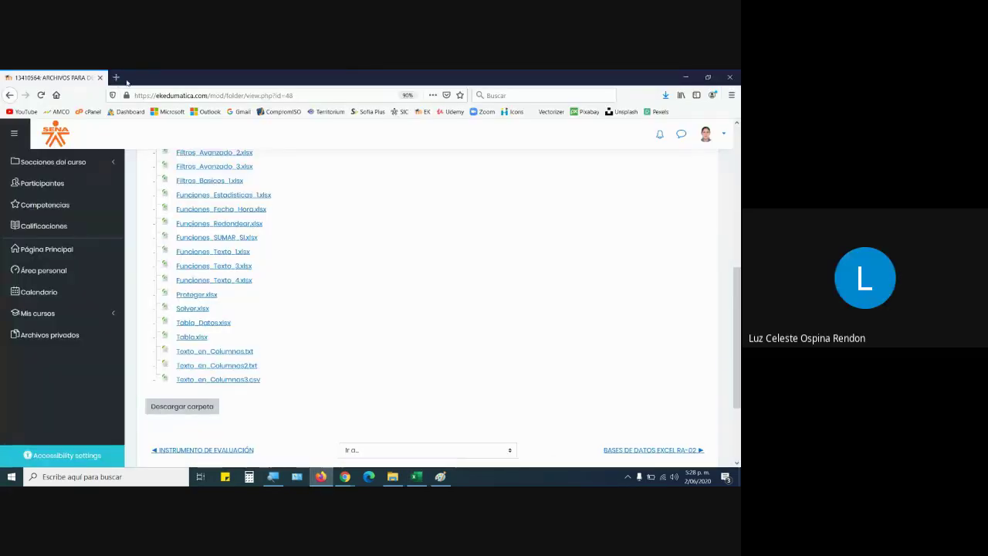
Search ASCII and check bracket codes 91 and 93 on elcodigoascii.com.ar, then return to Excel.
click(117, 78)
text(ASCI)
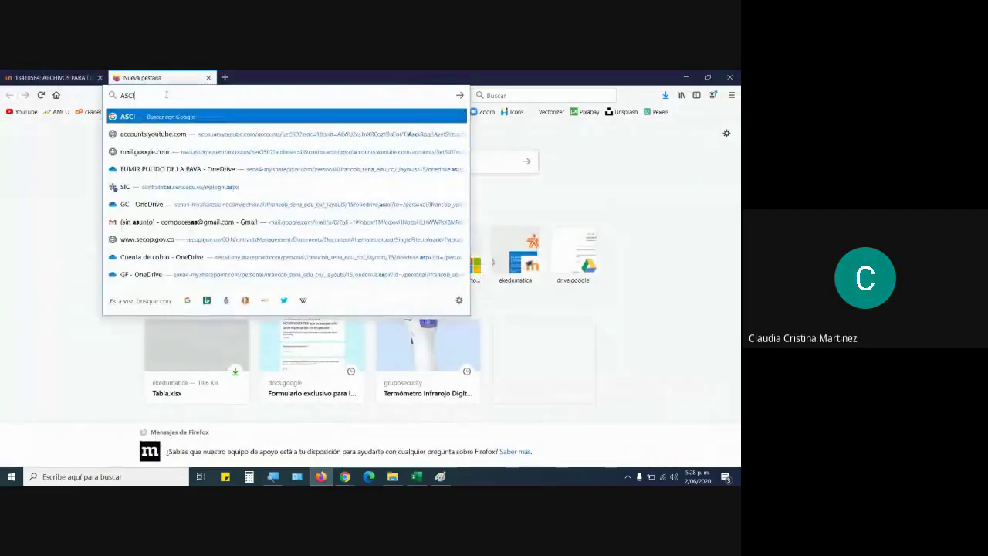
text(I)
key(Return)
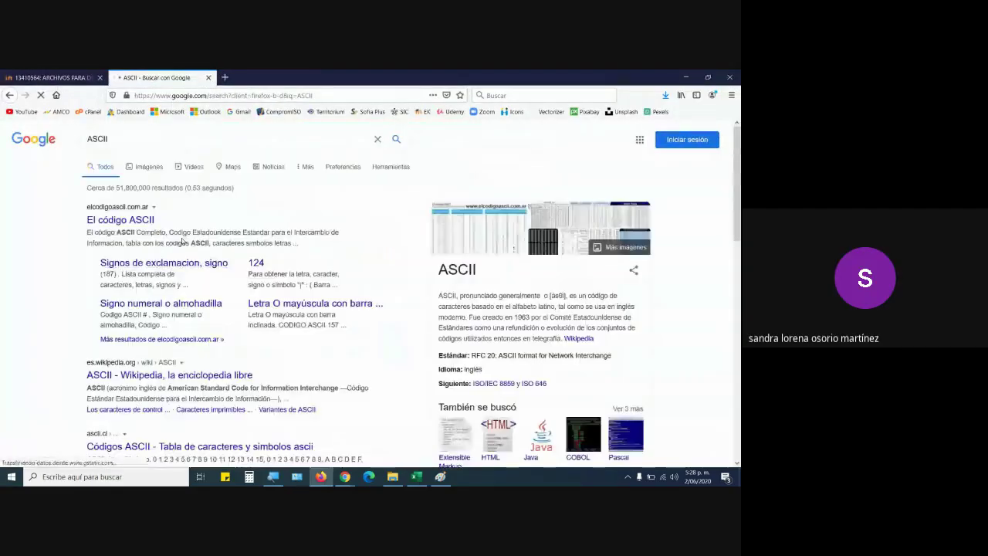
click(144, 223)
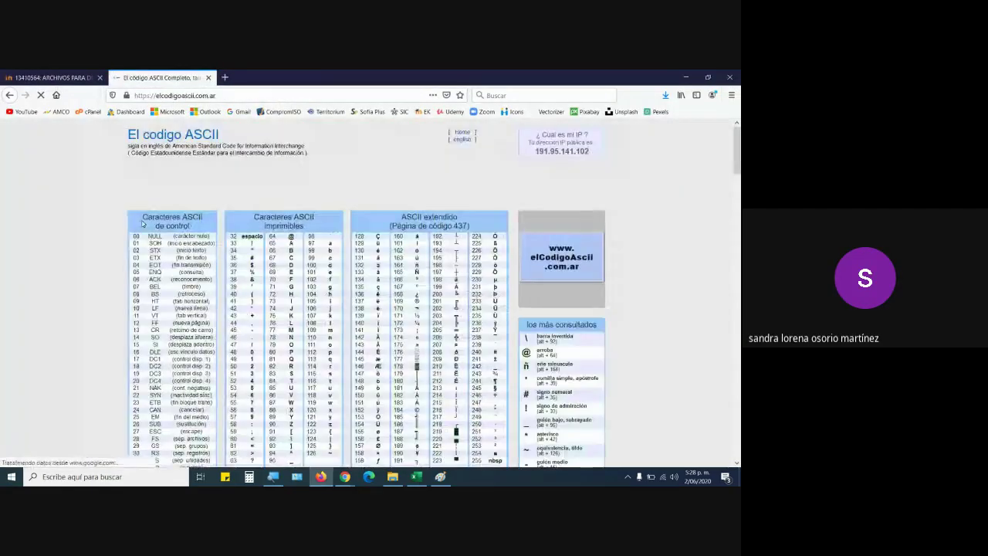
scroll(422, 370, down, 3)
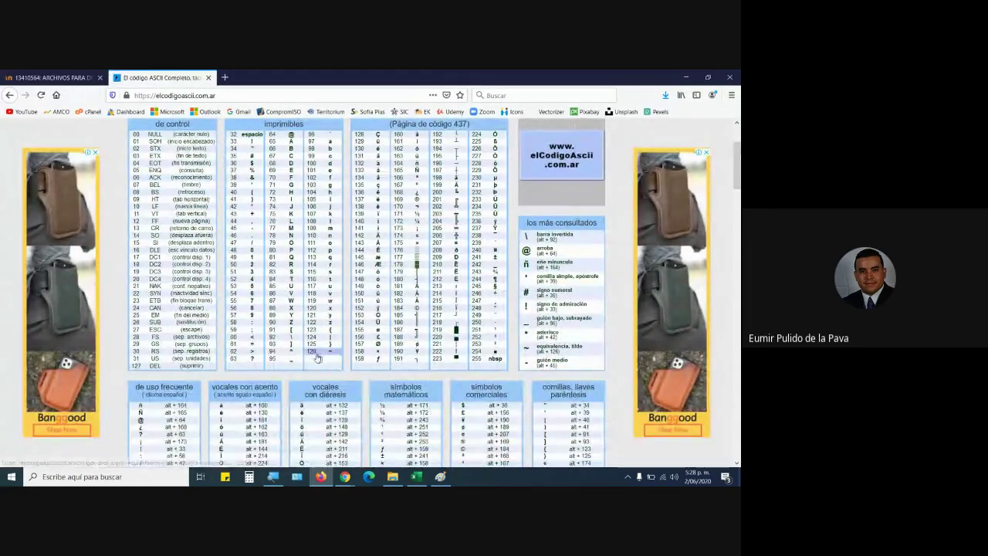
mouse_move(291, 332)
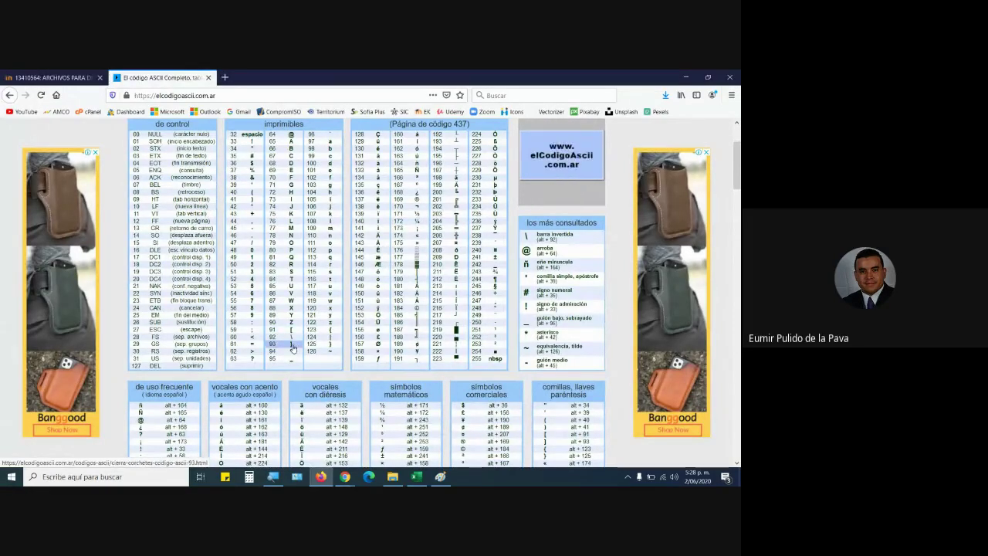
mouse_move(293, 350)
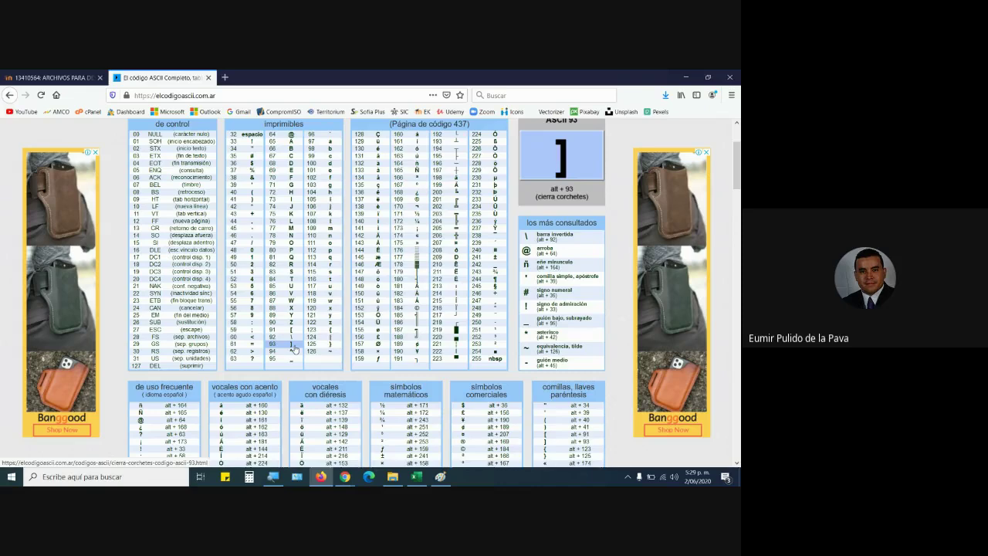
click(416, 477)
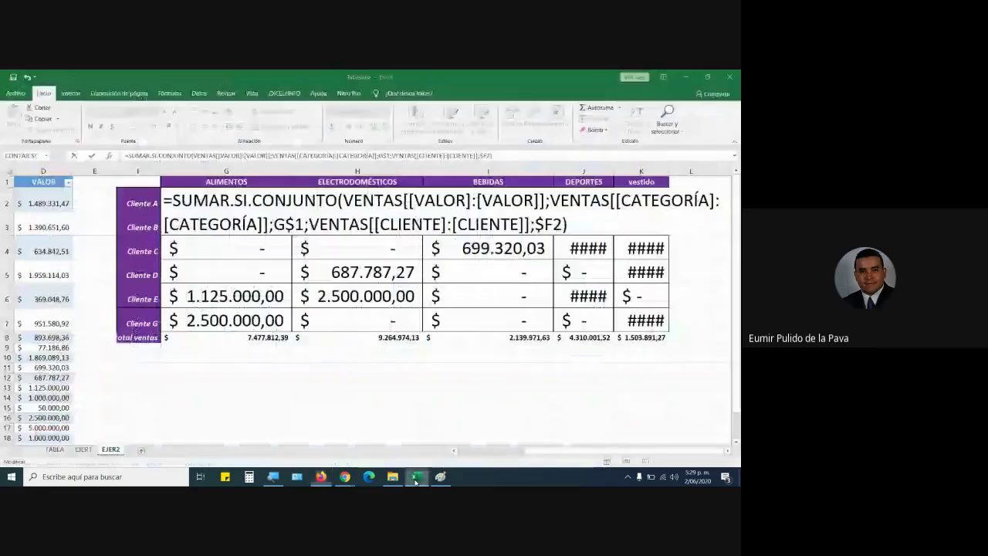
Correct the structured reference to VENTAS[[VALOR]:[VALOR]] and commit the SUMAR.SI.CONJUNTO formula.
click(409, 200)
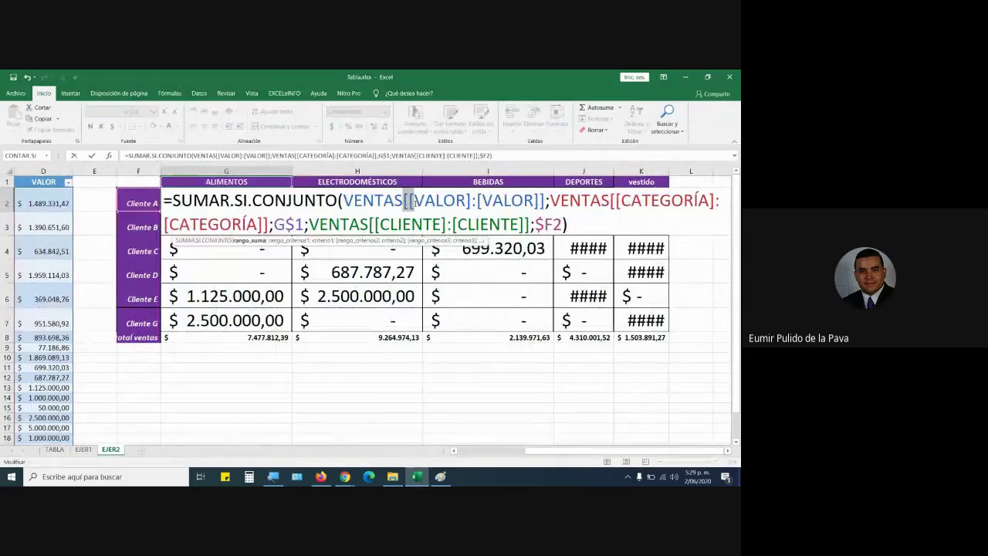
key(BackSpace)
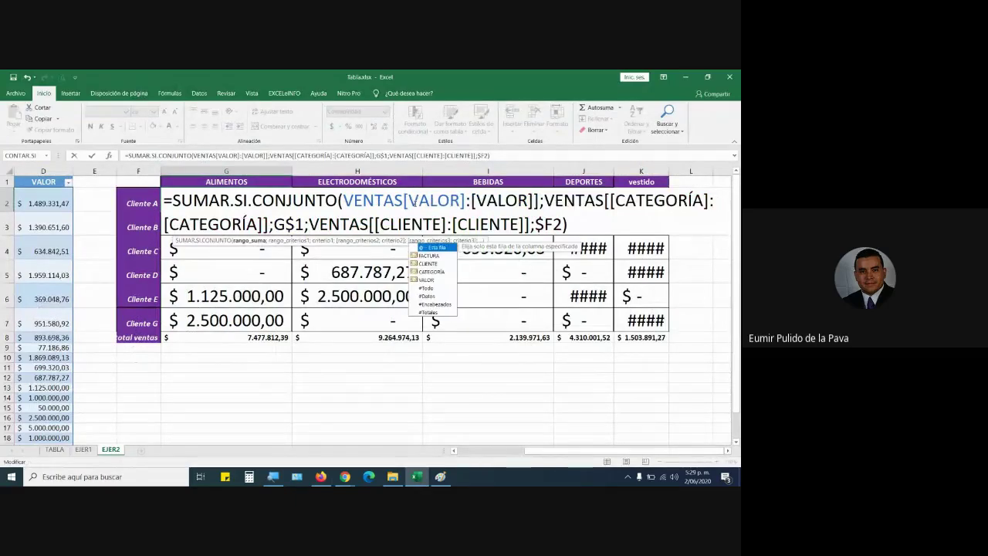
text([)
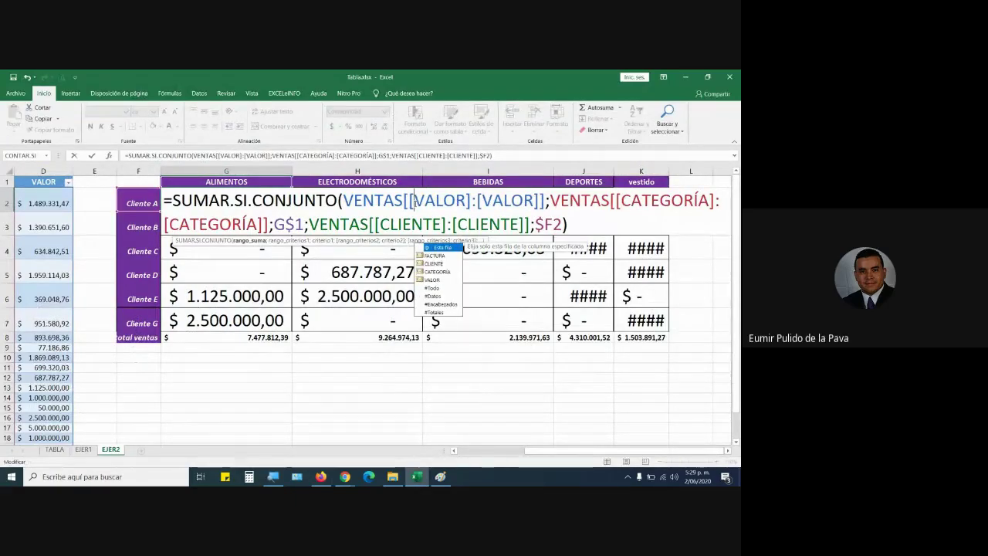
click(473, 202)
key(BackSpace)
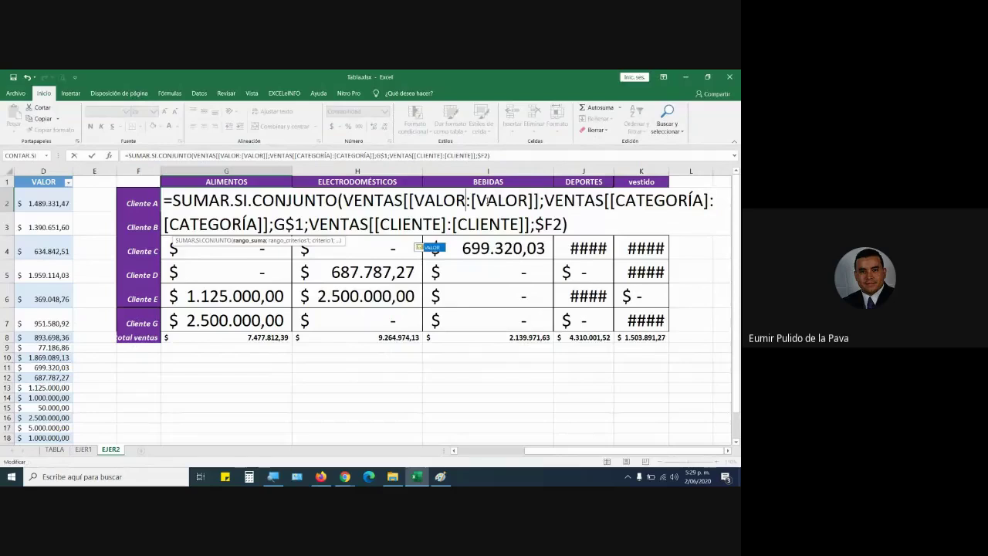
text(])
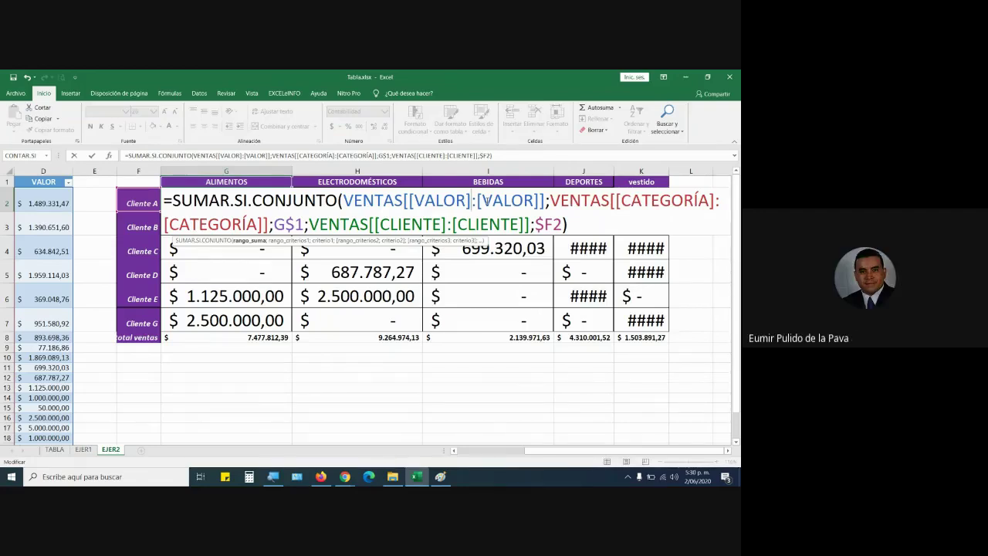
key(Return)
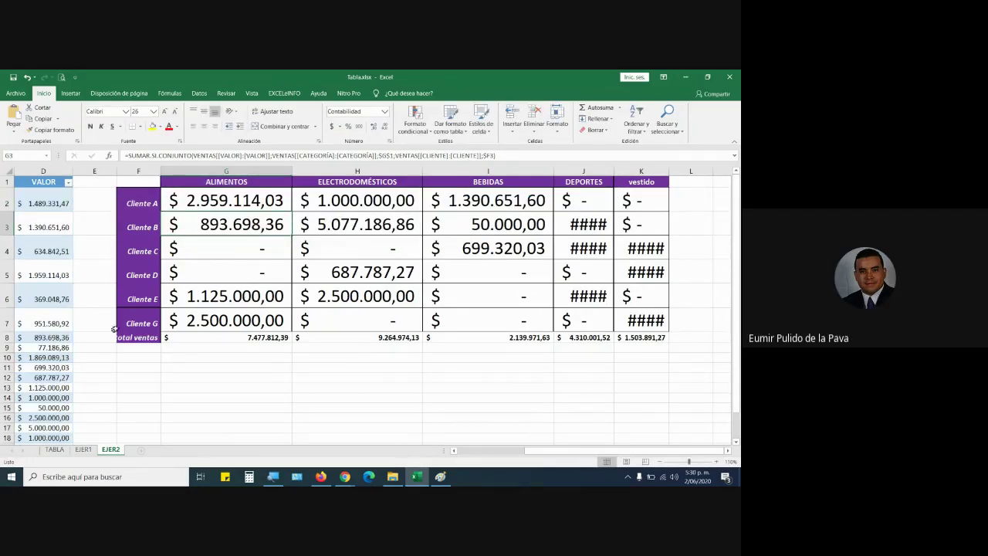
Clear the Cliente G and totals rows in F7:K10 of the summary grid.
click(146, 323)
drag(147, 323, 646, 356)
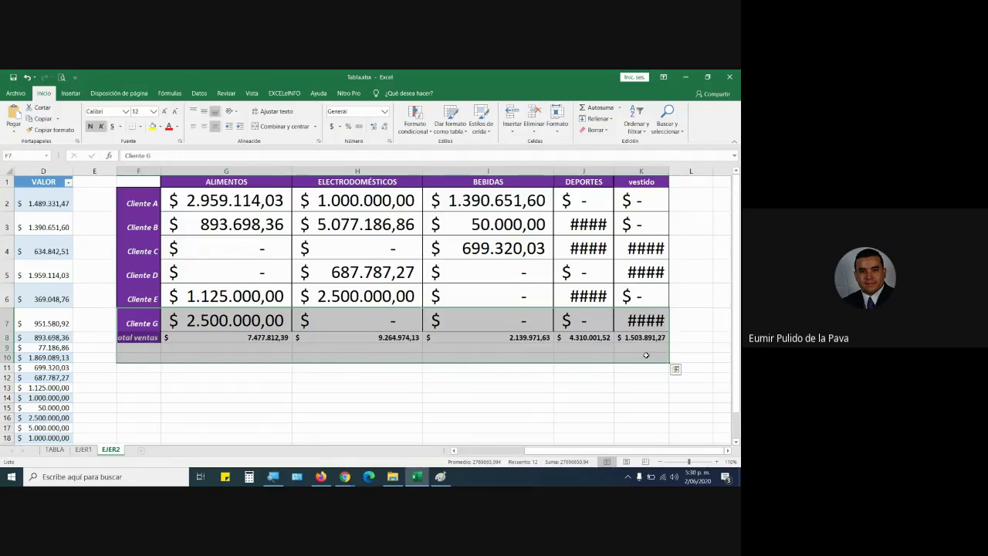
key(Delete)
click(430, 364)
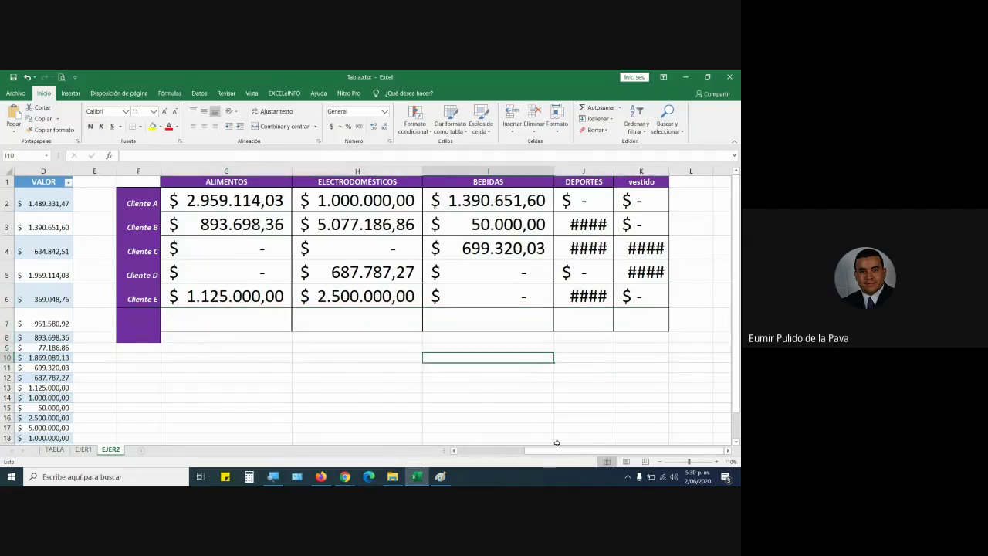
Switch past the Meet and whiteboard windows back to the Tabla.xlsx sales sheet.
drag(538, 451, 484, 454)
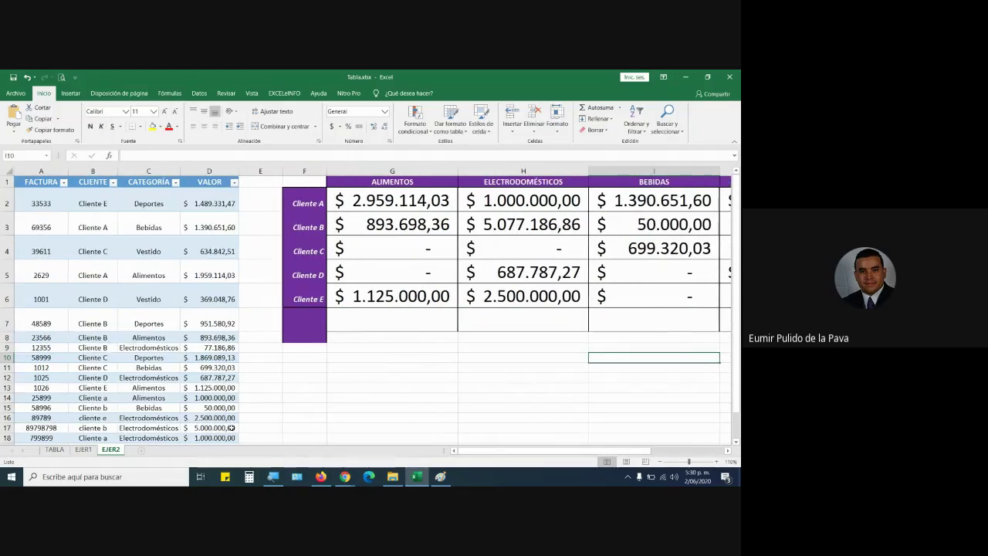
mouse_move(345, 474)
click(292, 435)
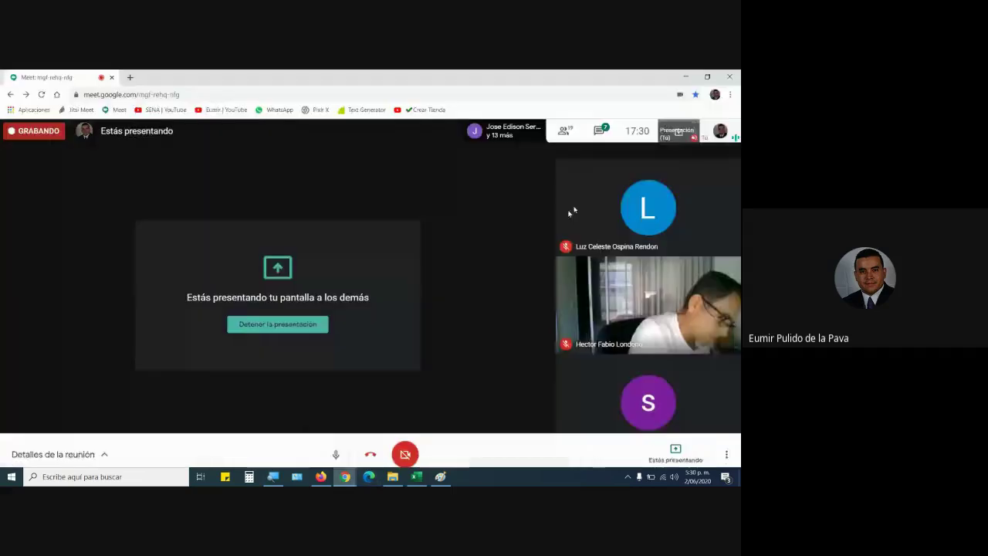
click(440, 476)
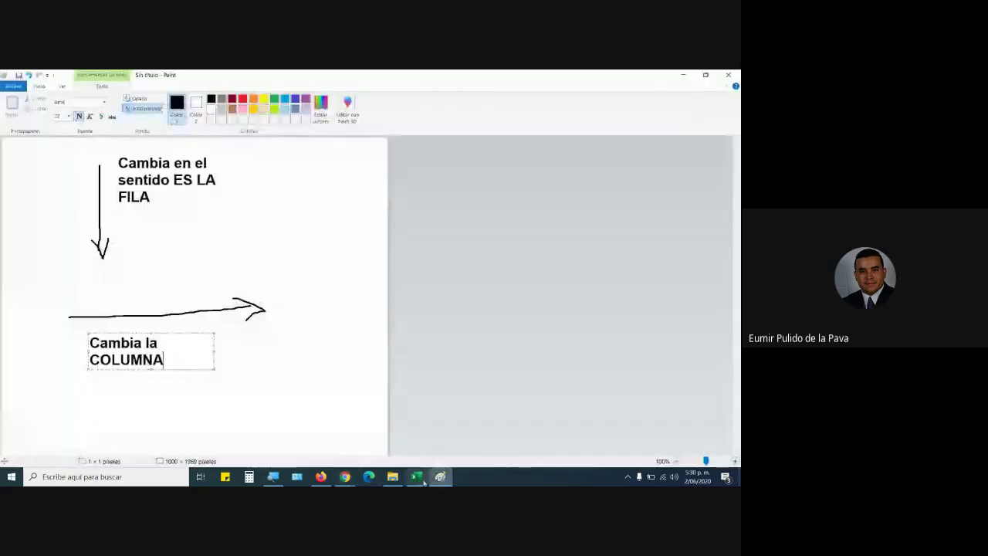
click(416, 477)
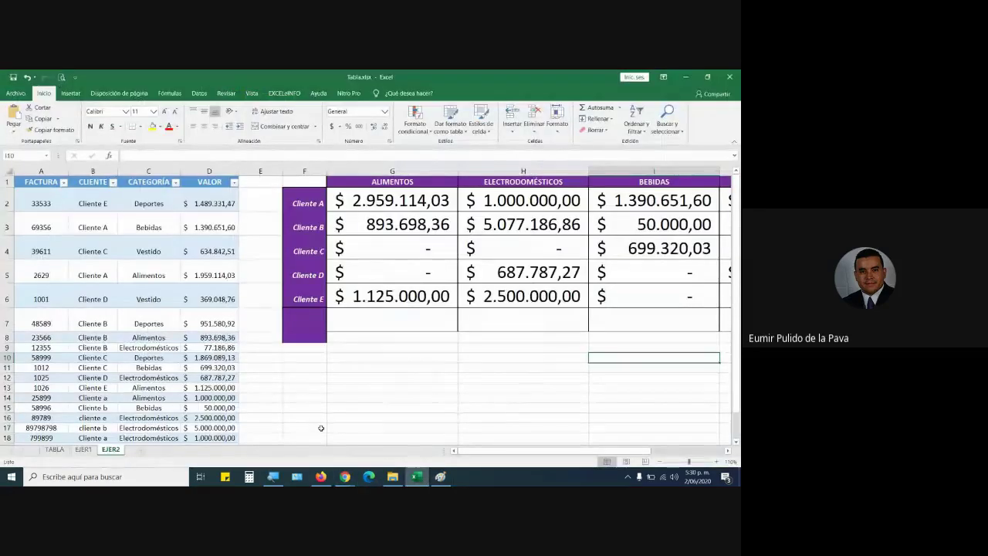
scroll(298, 390, down, 1)
scroll(298, 389, down, 1)
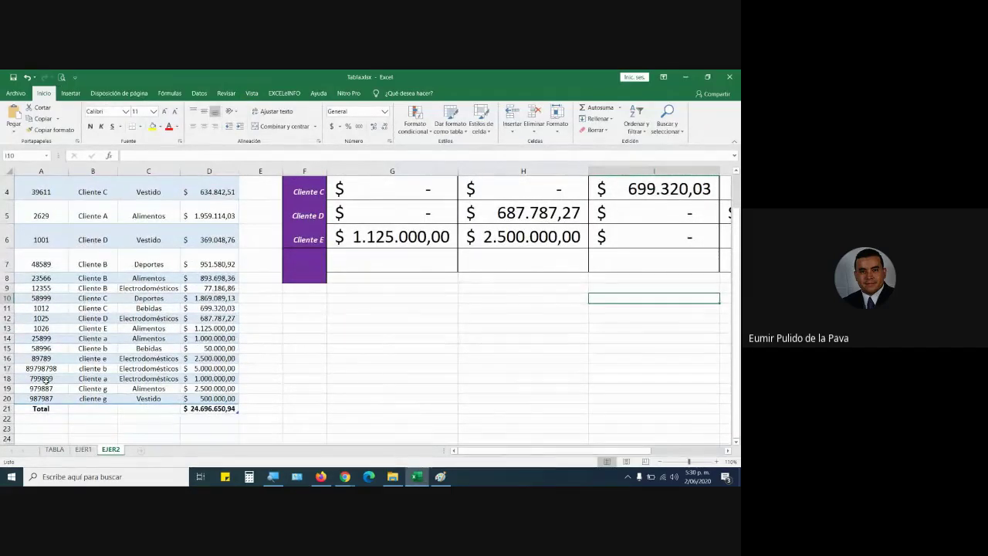
Turn off the sales table's Total row and select the freed cell A21.
click(47, 389)
click(393, 94)
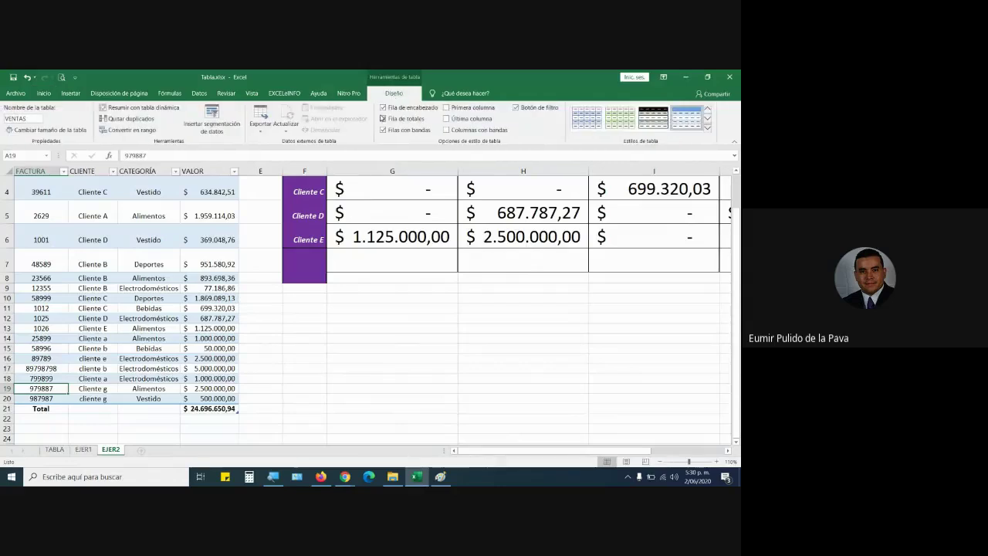
click(383, 118)
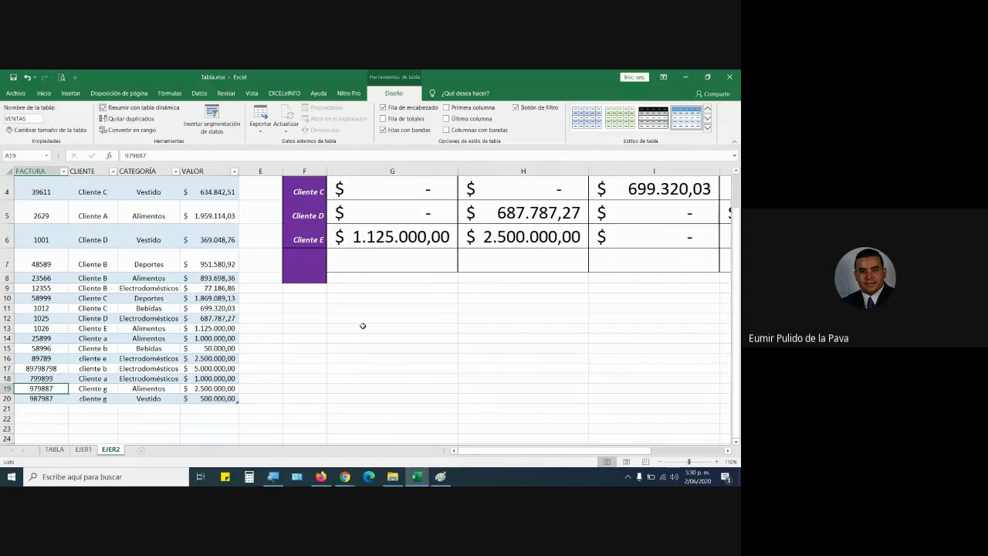
click(54, 409)
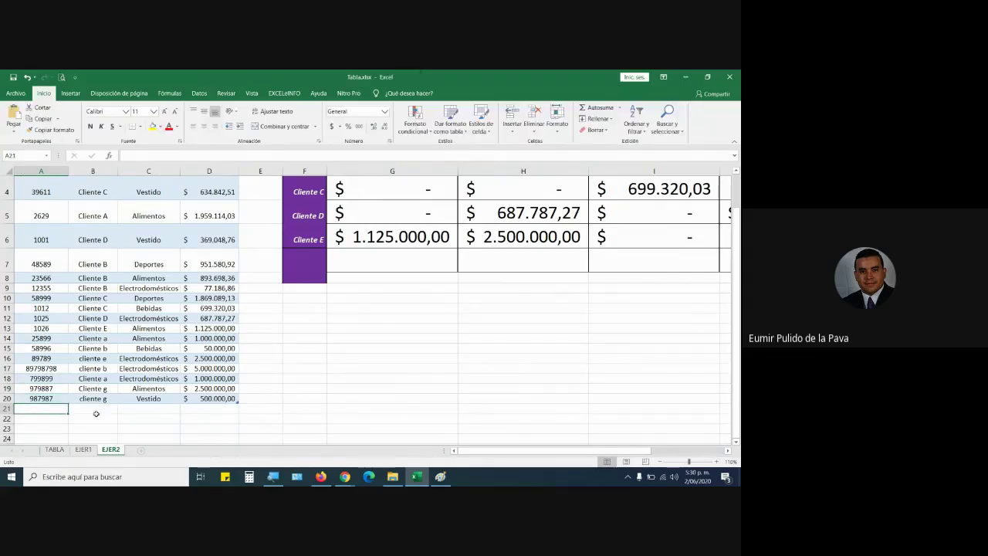
scroll(96, 414, down, 1)
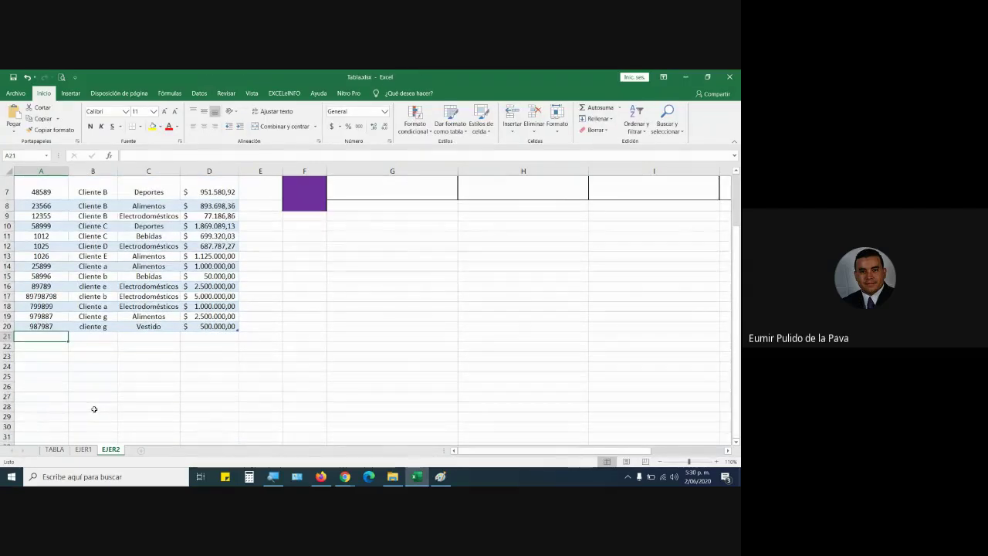
Enter an invoice number, Cliente p and Bebé in A21:C21 of the sales table.
text(89789)
key(Tab)
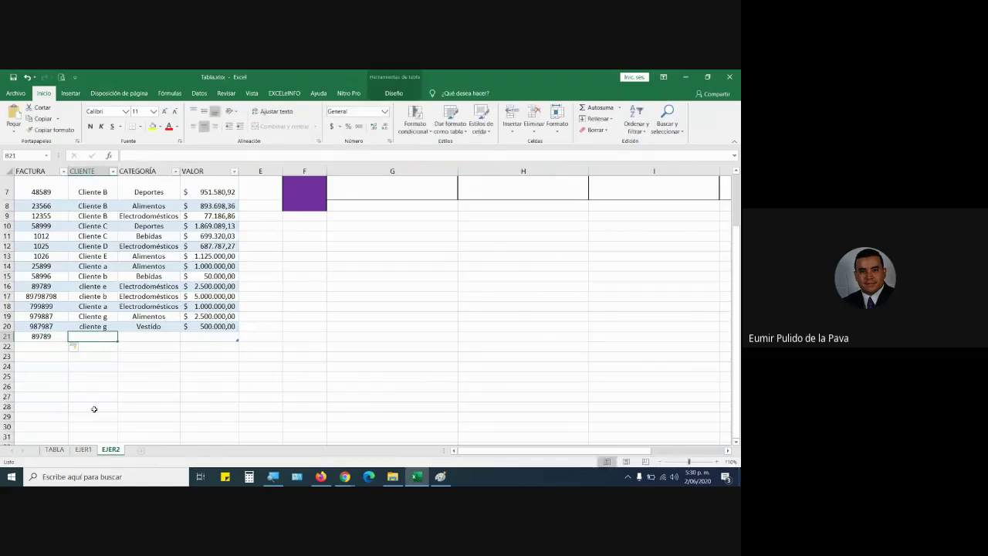
text(CLIEN)
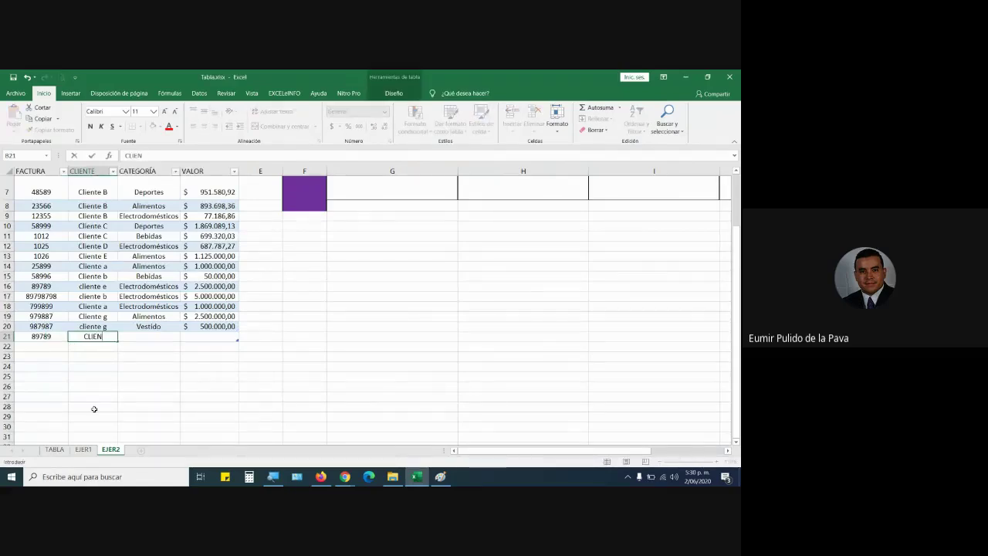
key(BackSpace)
key(BackSpace)
text(iente p)
scroll(404, 376, up, 2)
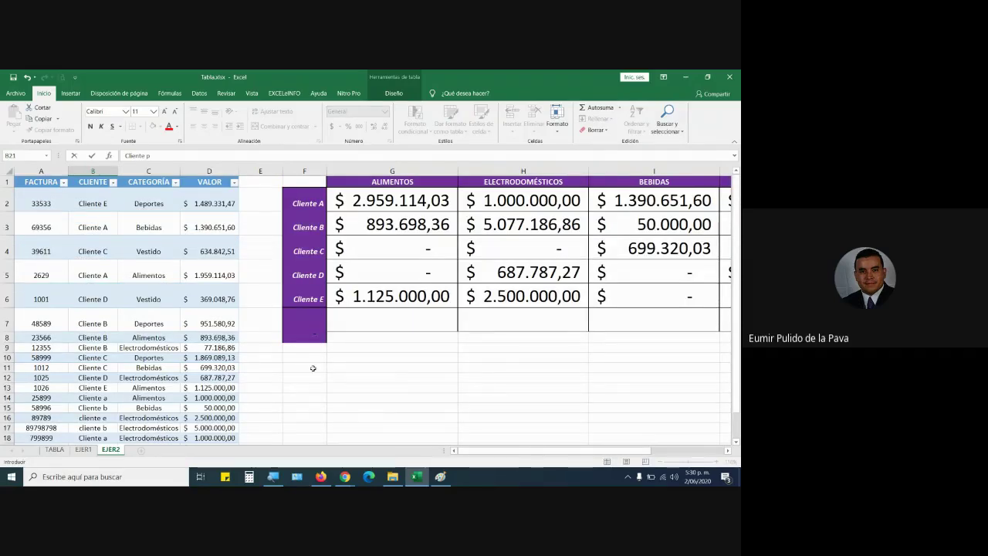
key(Tab)
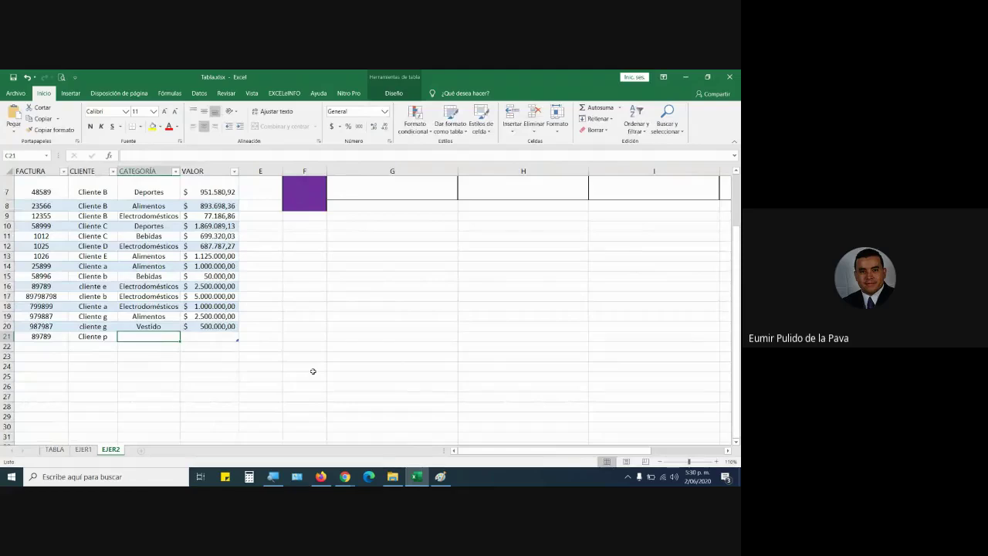
text(Beb)
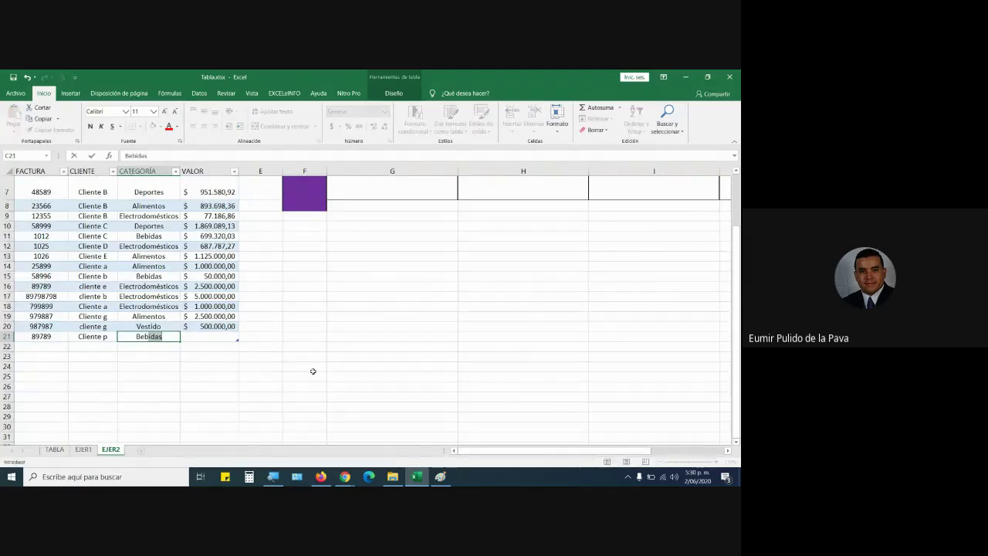
text(é)
key(Tab)
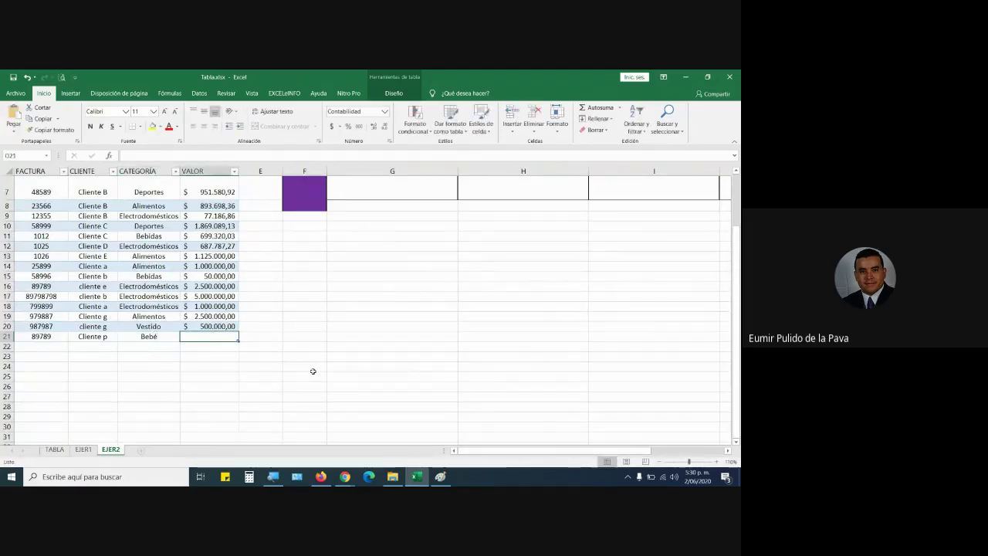
Enter 250000 as the new sale's value and label F7 'cliente p' in the summary grid.
text(250000)
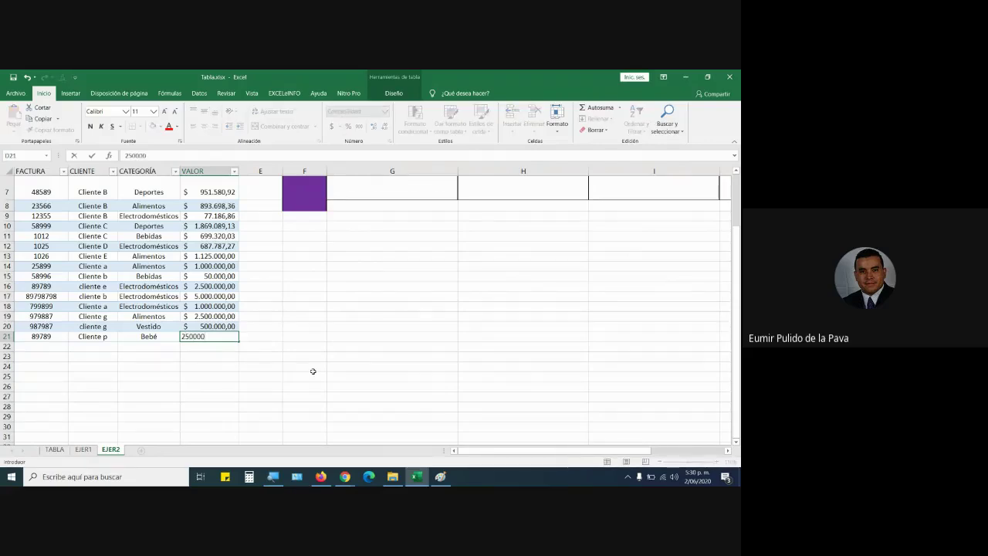
key(Return)
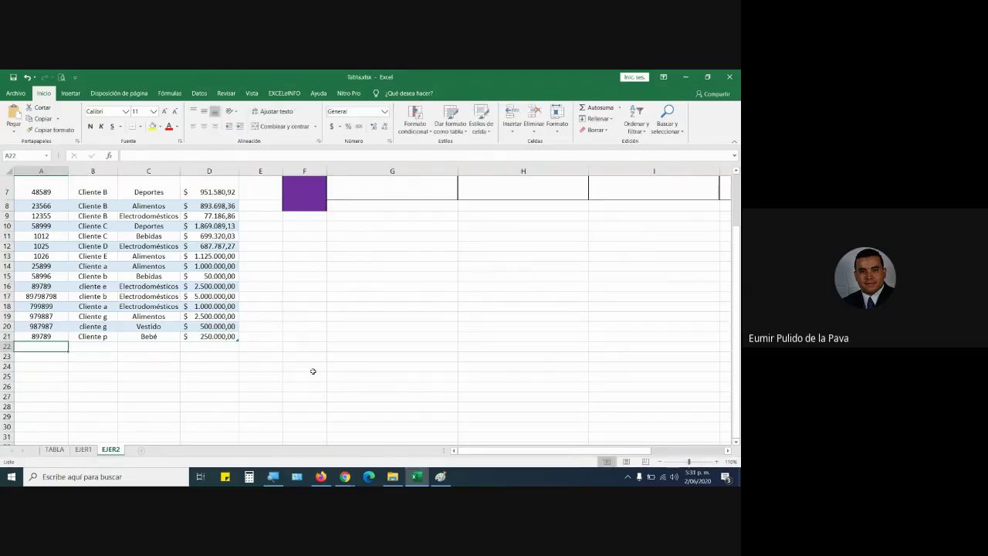
scroll(313, 371, up, 2)
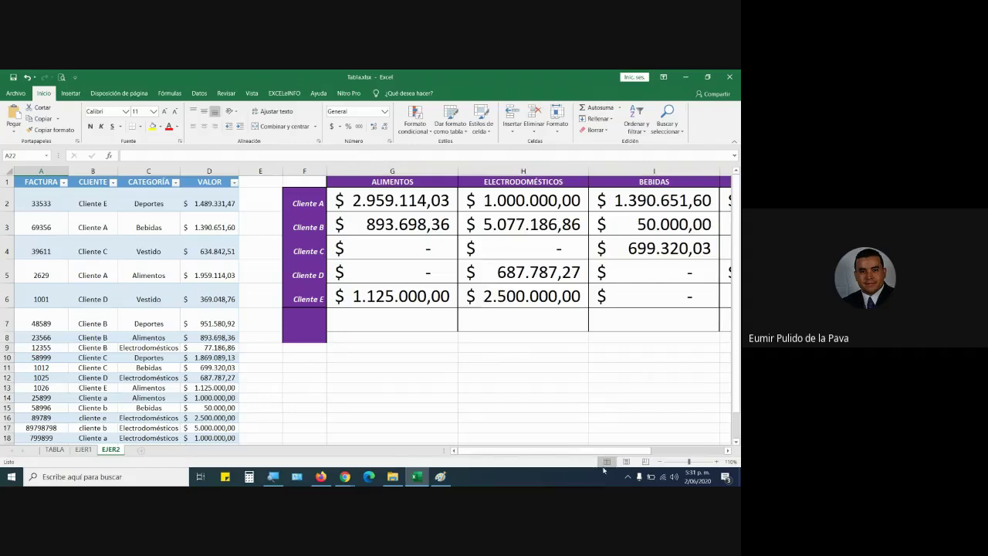
drag(602, 455, 667, 454)
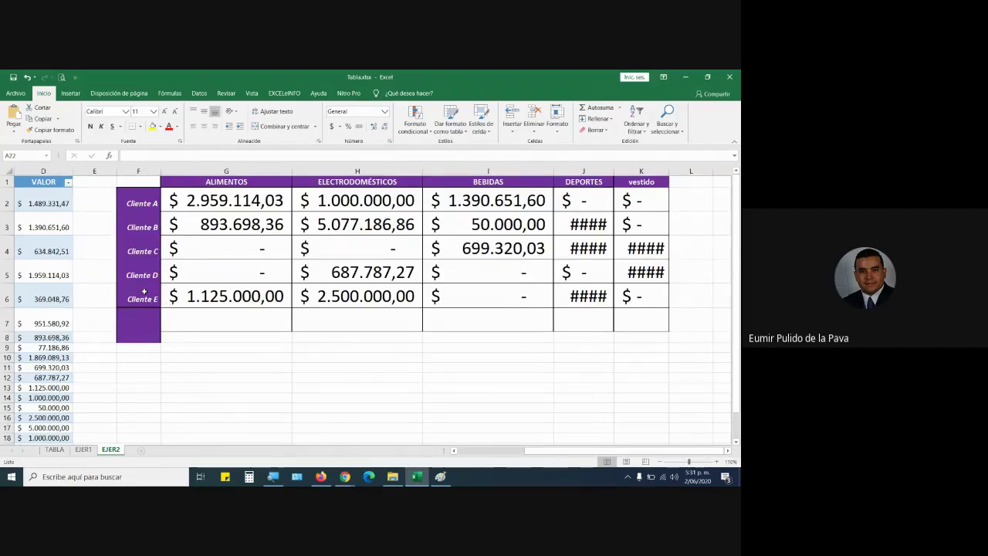
click(142, 323)
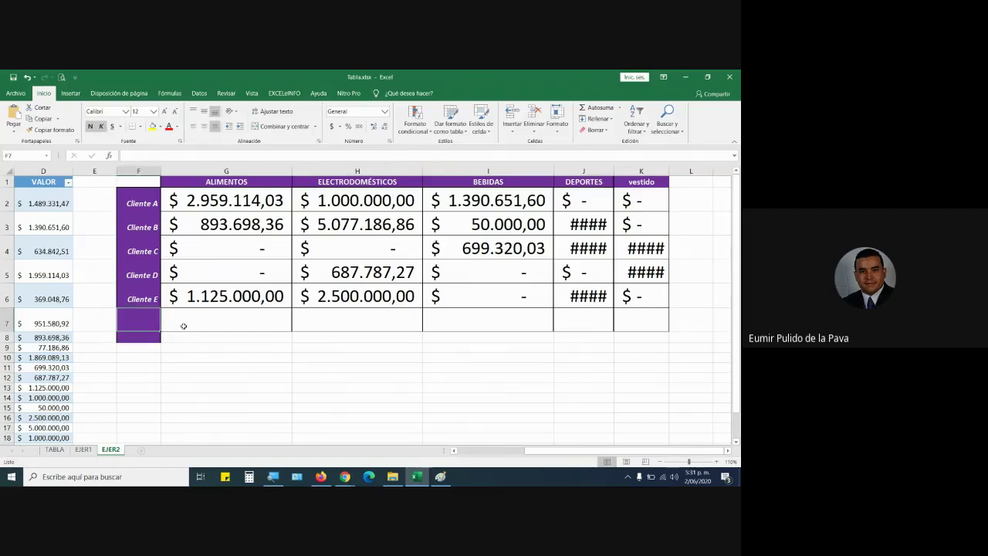
text(cli)
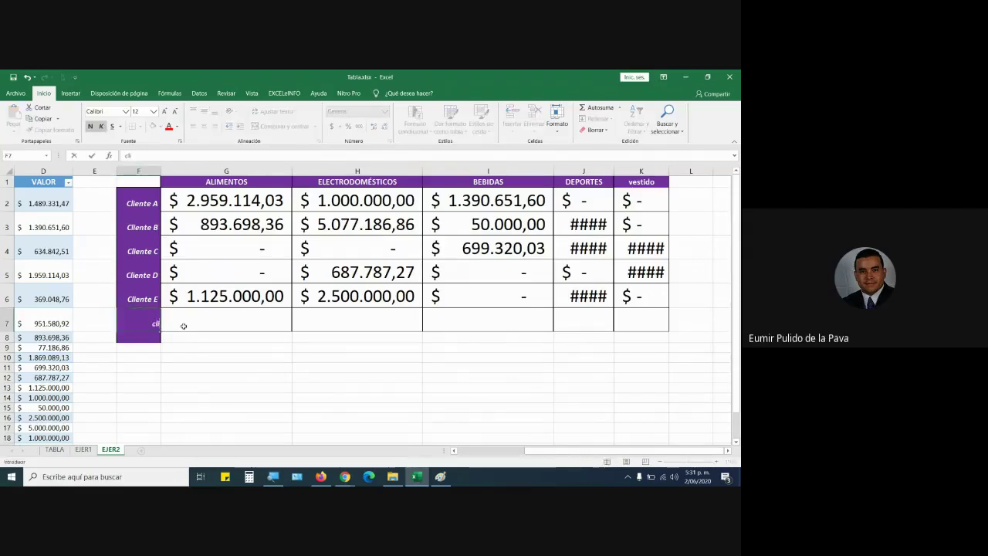
text(ente p)
click(183, 326)
Rename the vestido column header in K1 to bebé.
drag(538, 450, 457, 450)
scroll(99, 295, down, 3)
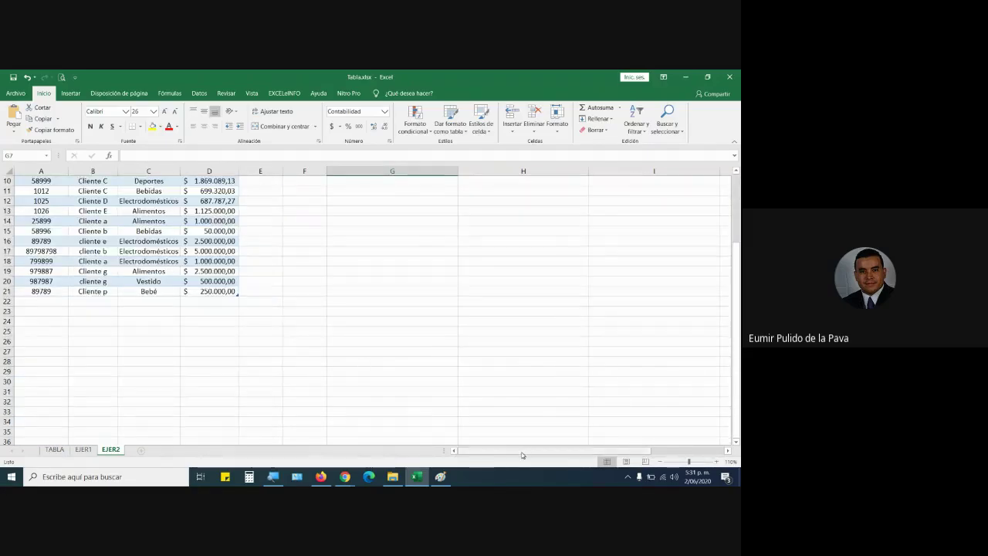
scroll(522, 455, up, 3)
drag(593, 452, 662, 452)
click(649, 188)
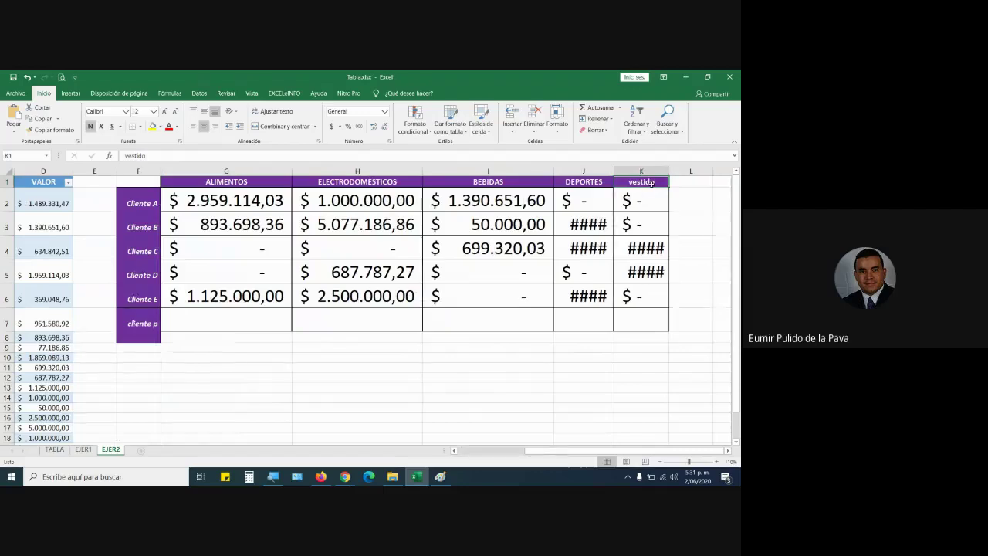
text(be)
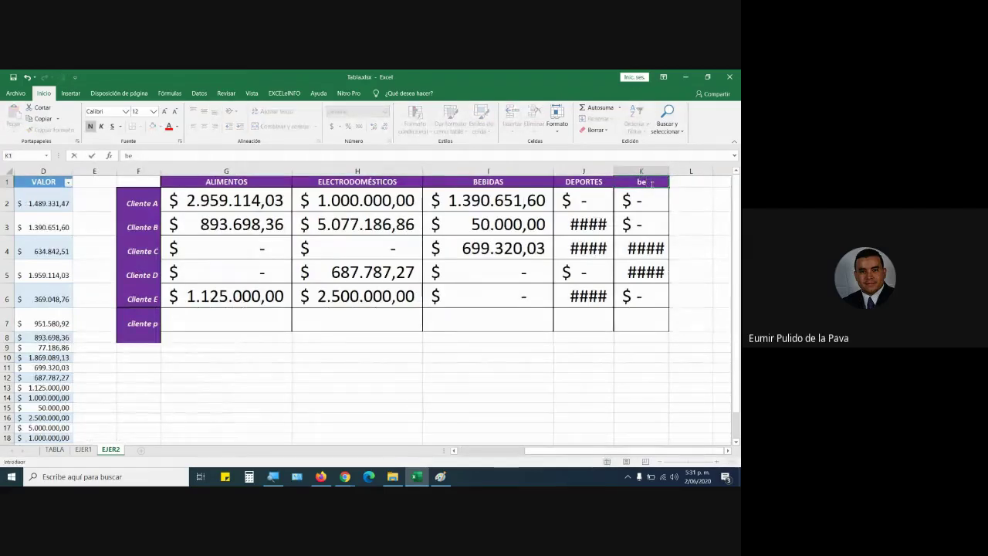
key(BackSpace)
key(BackSpace)
text(bebé)
key(Return)
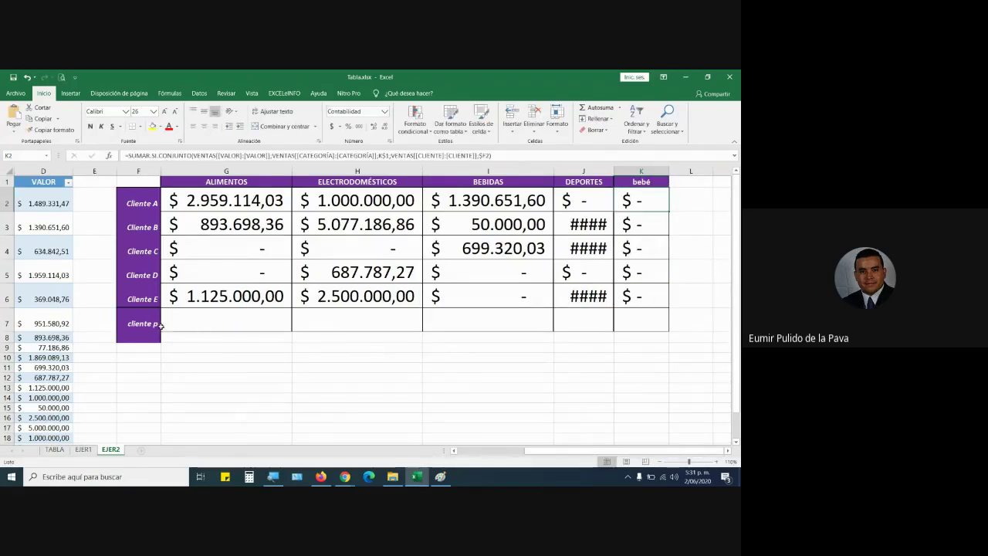
click(203, 322)
click(417, 318)
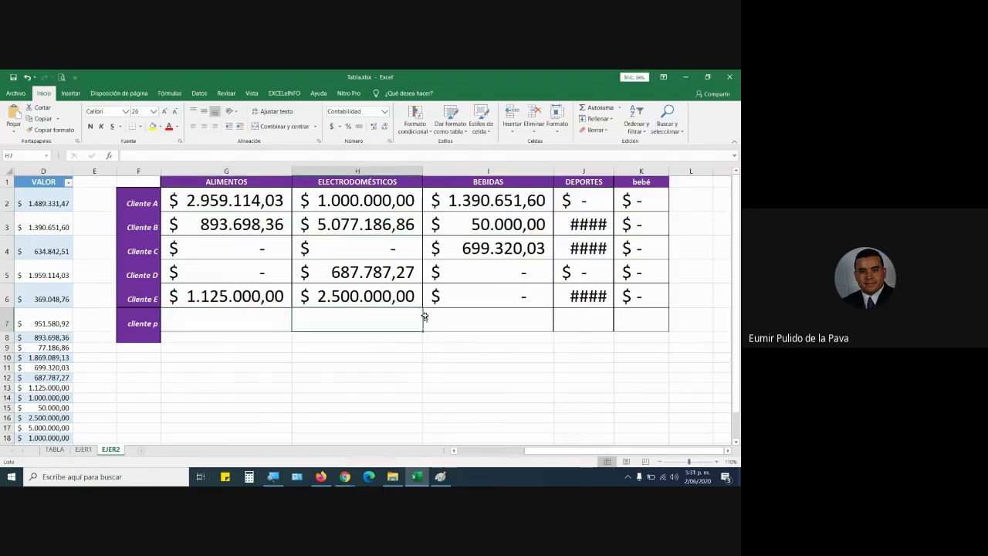
click(494, 319)
click(584, 319)
click(634, 317)
click(250, 322)
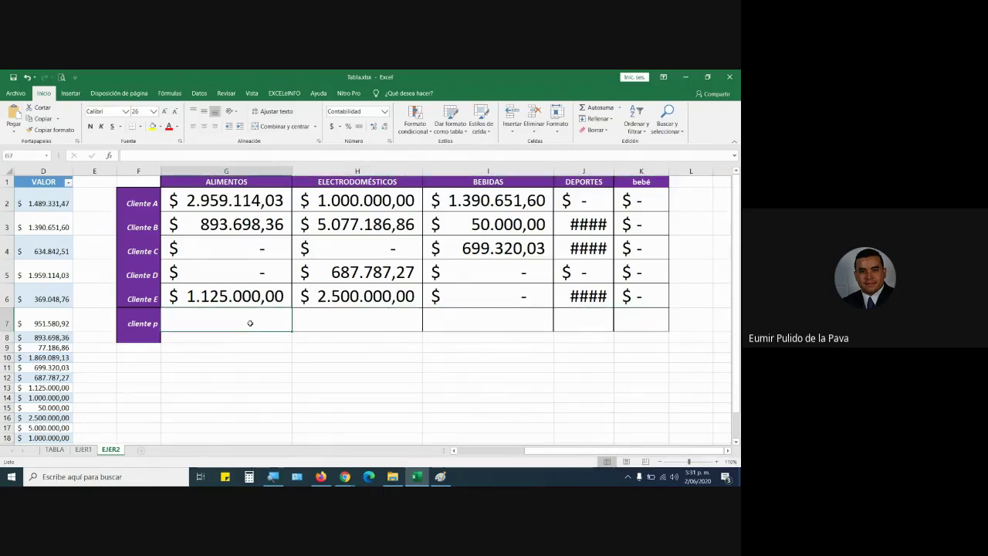
drag(261, 296, 664, 325)
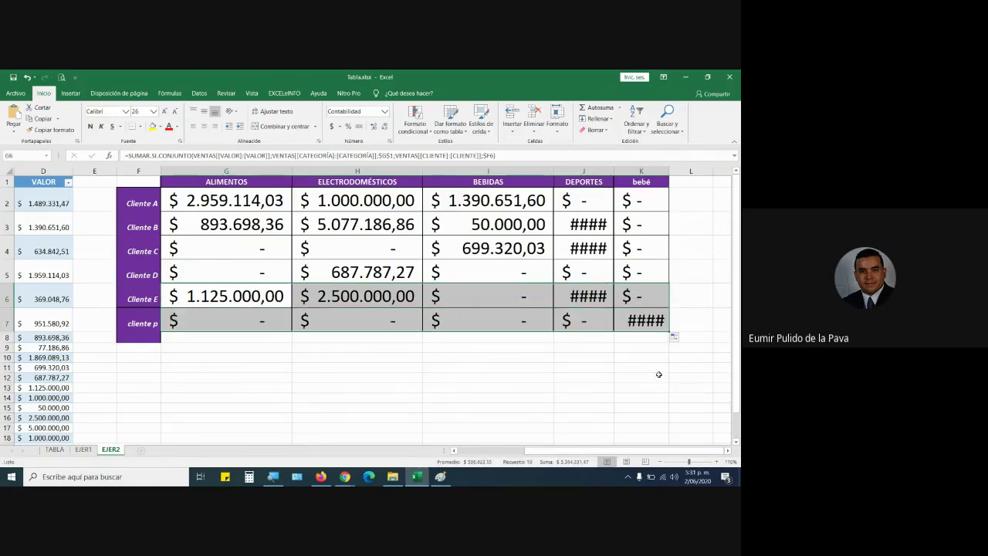
double_click(669, 168)
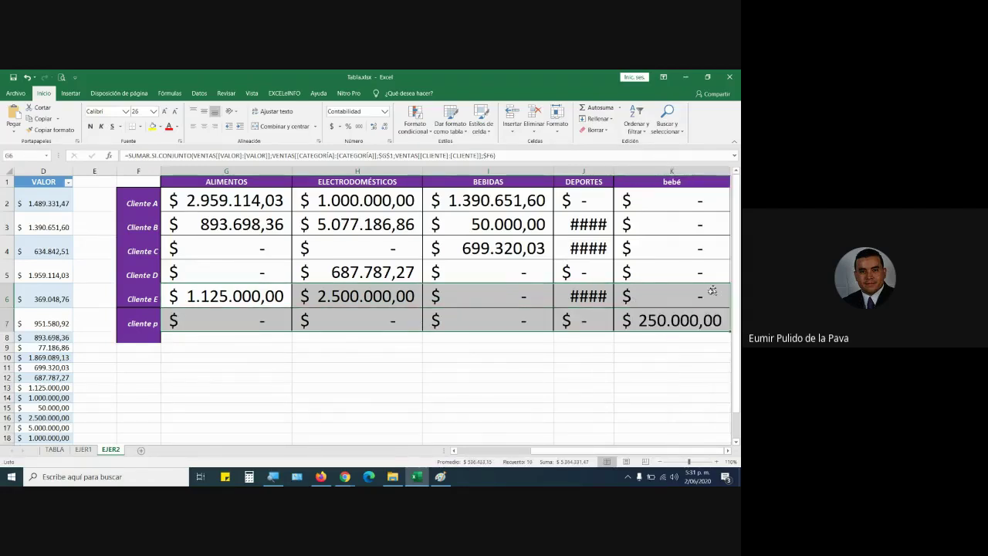
click(661, 323)
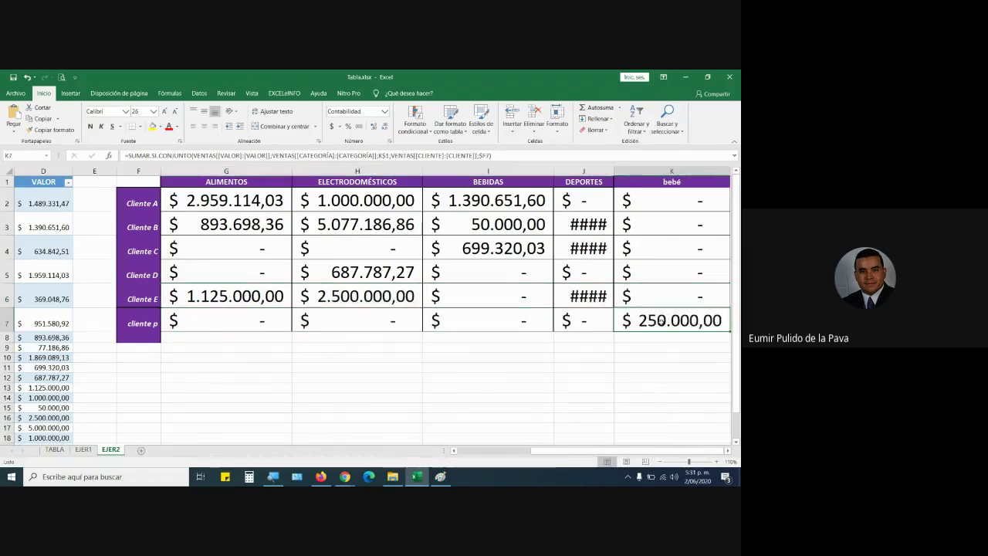
click(140, 323)
click(682, 181)
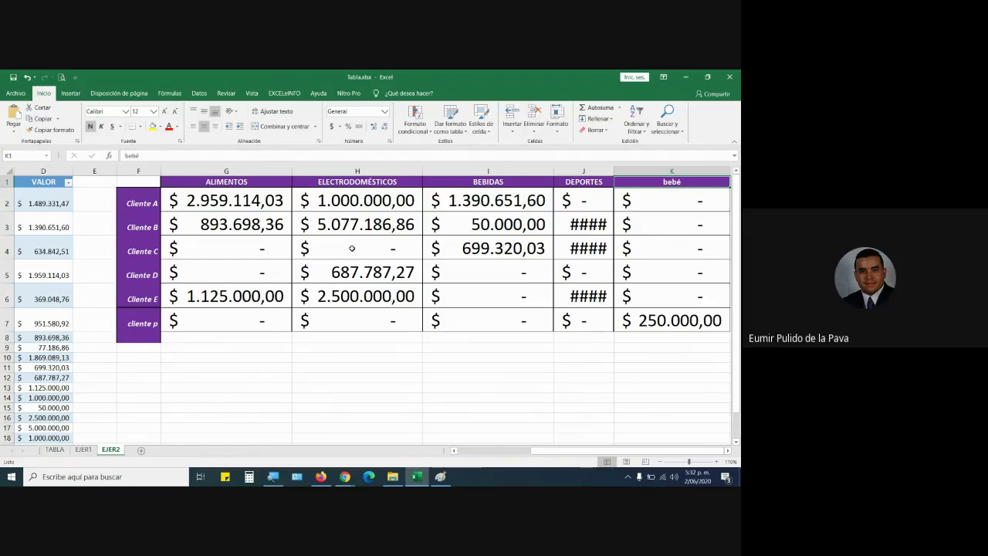
click(345, 477)
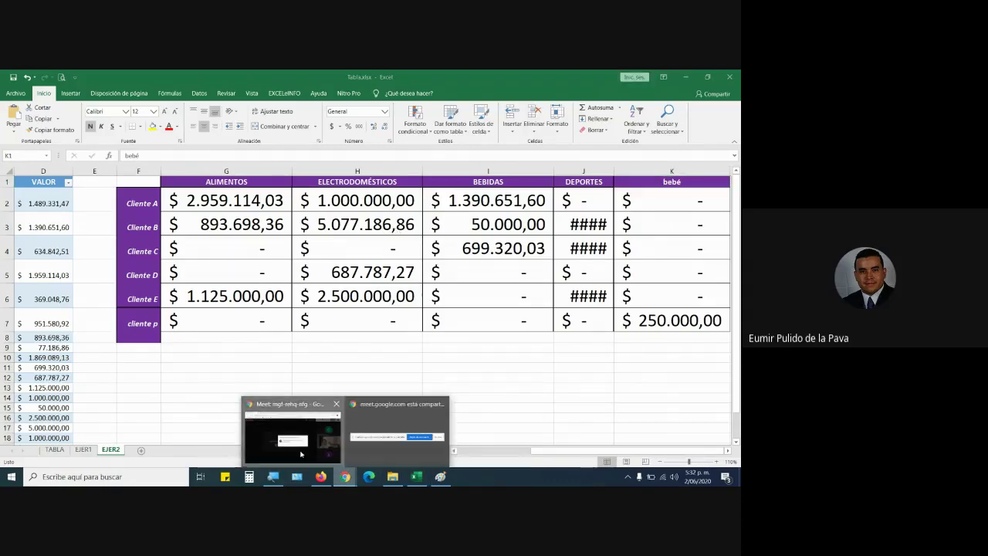
Admit the waiting participant into the Google Meet call, then return to the Tabla workbook.
click(301, 454)
click(466, 324)
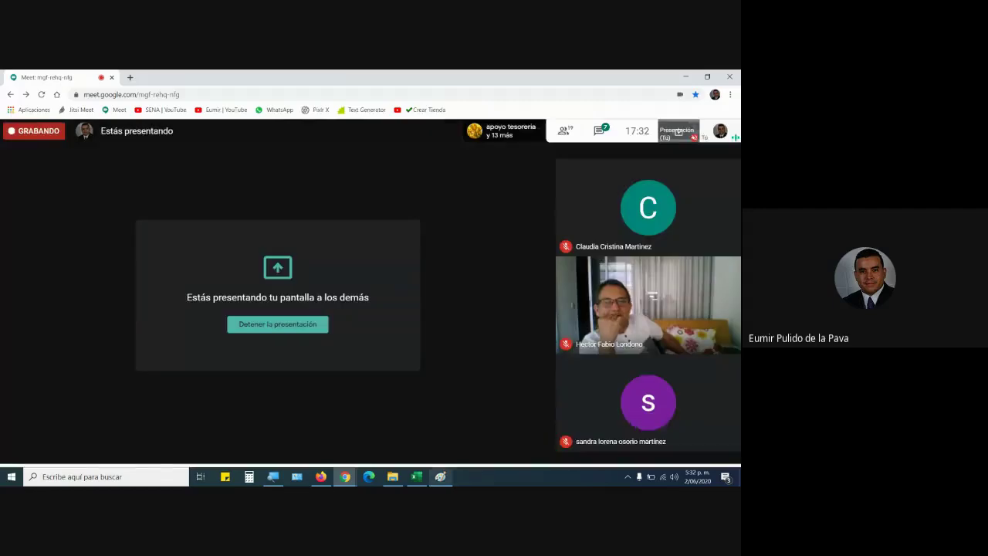
click(441, 477)
click(396, 479)
click(416, 477)
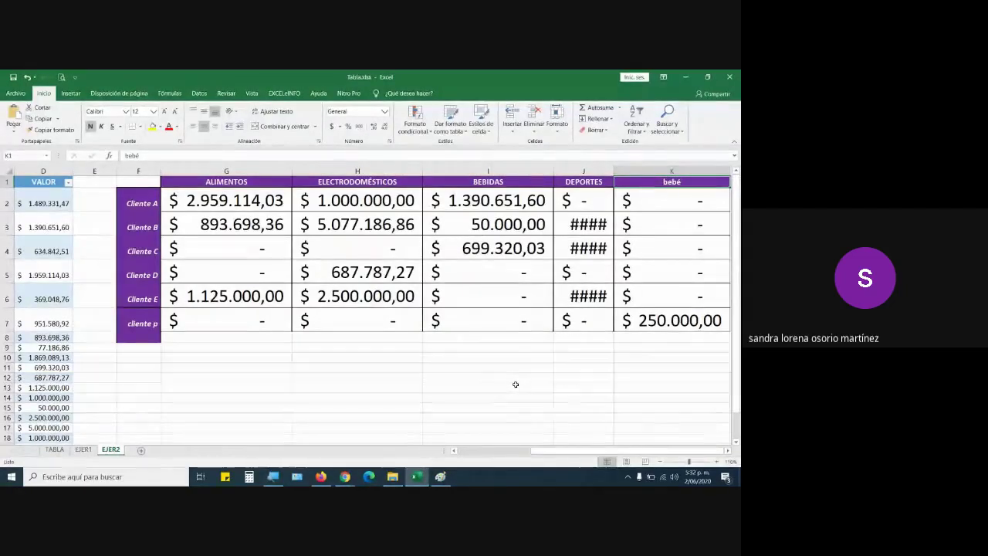
Fill G2's formula across rows 2 and 6, then over the whole G2:K8 grid.
click(241, 202)
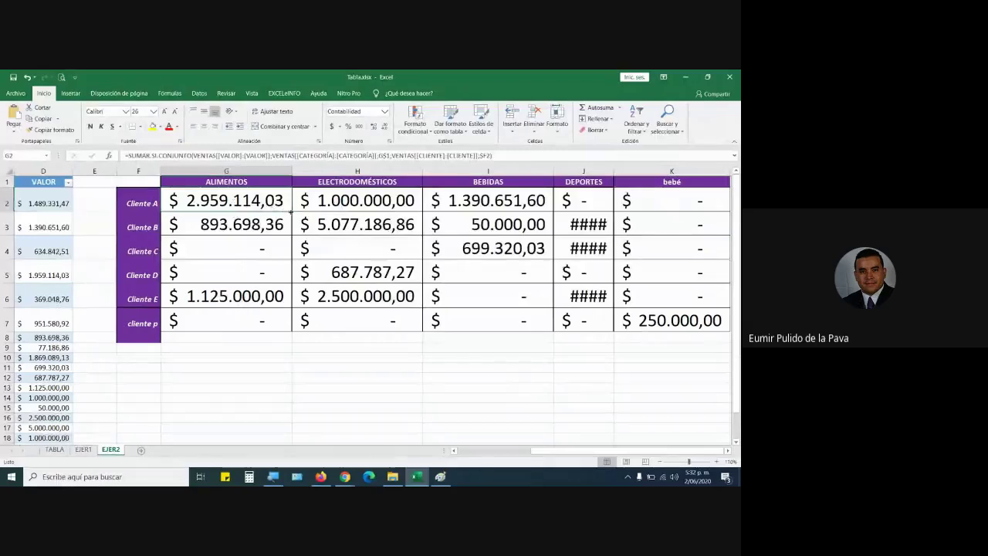
drag(291, 213, 709, 222)
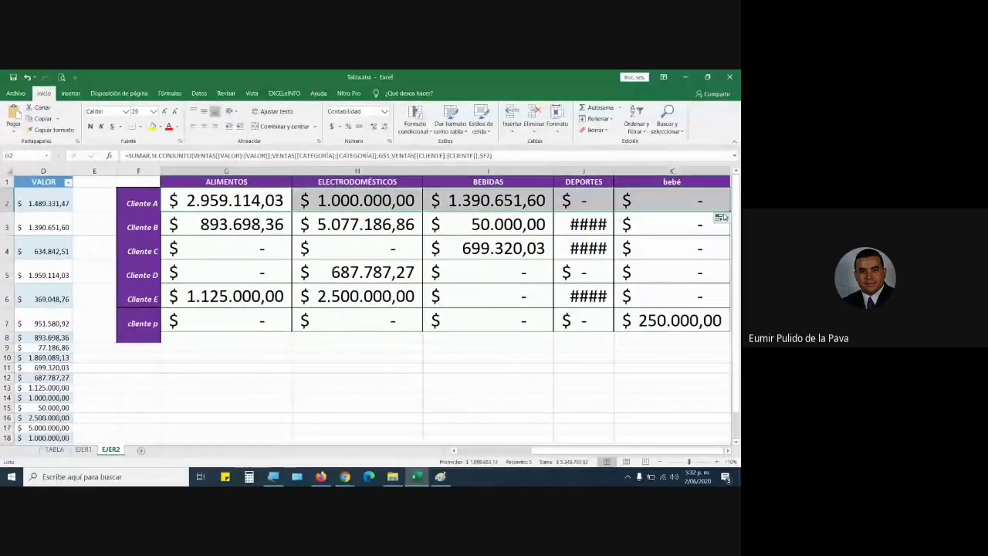
click(731, 222)
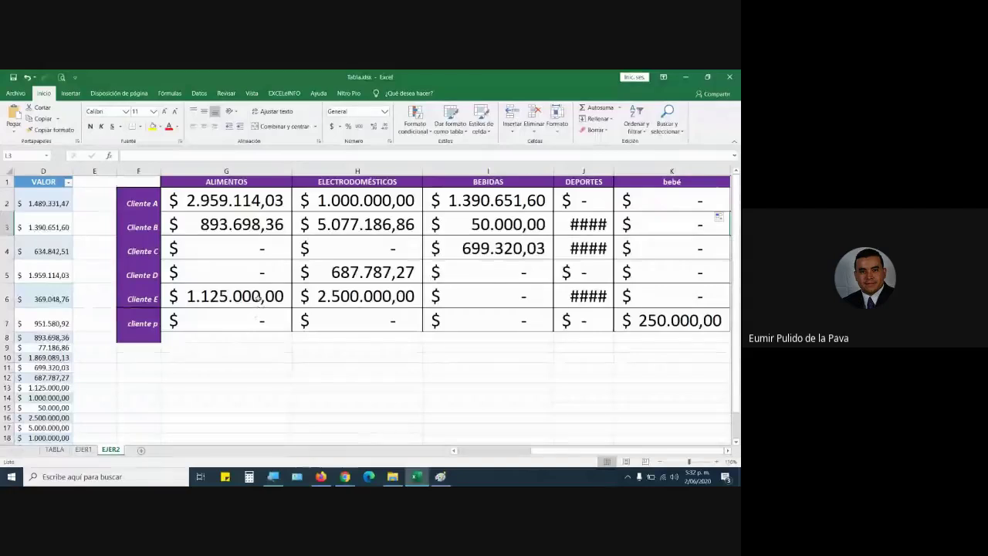
mouse_move(257, 297)
mouse_down()
mouse_move(719, 299)
mouse_move(730, 307)
mouse_move(728, 334)
mouse_up()
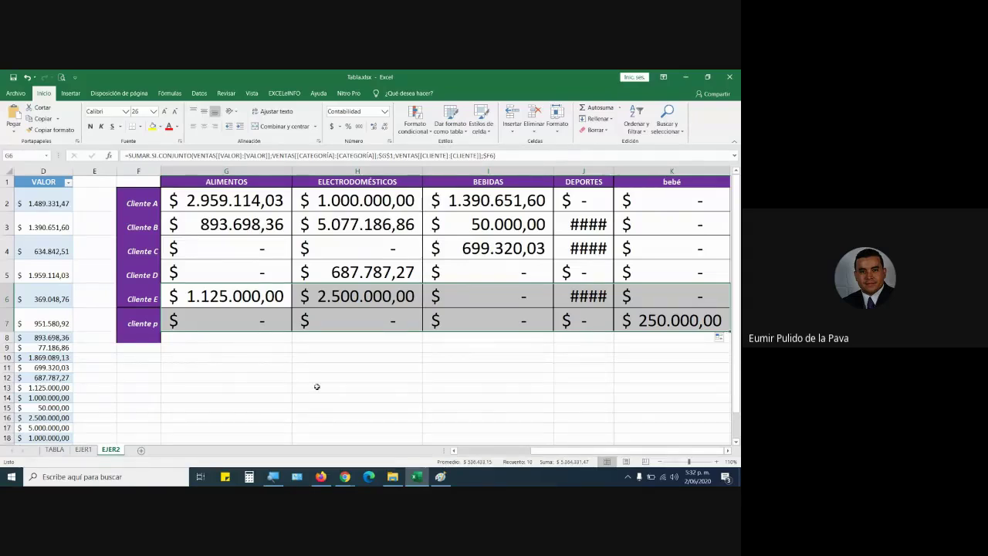
click(264, 298)
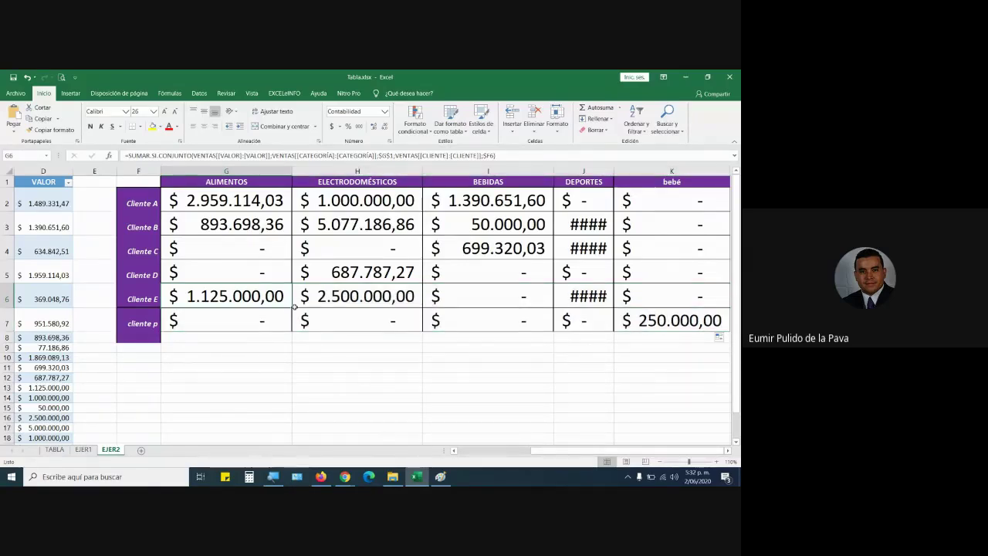
drag(294, 306, 729, 329)
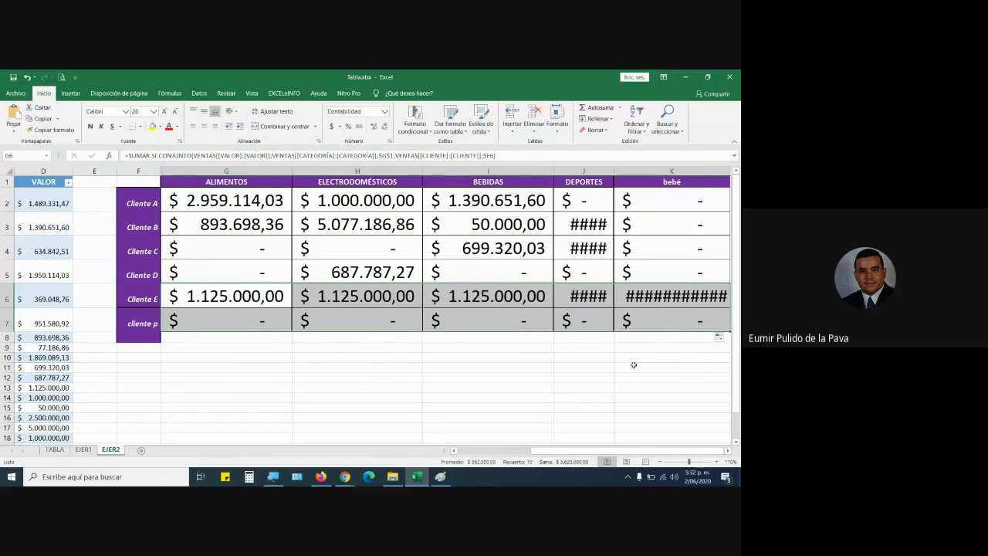
mouse_move(279, 203)
mouse_down()
mouse_move(363, 226)
mouse_move(283, 205)
mouse_up()
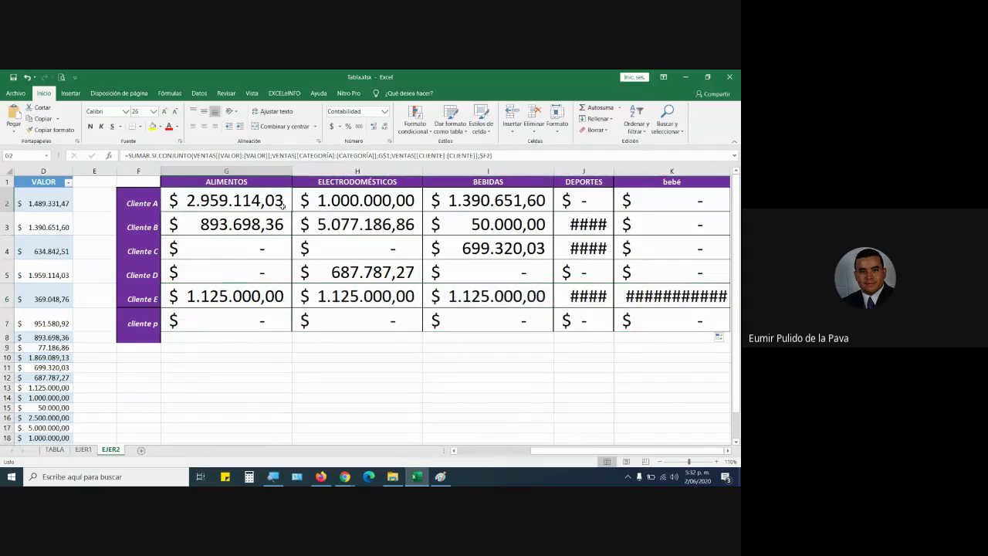
drag(292, 213, 727, 339)
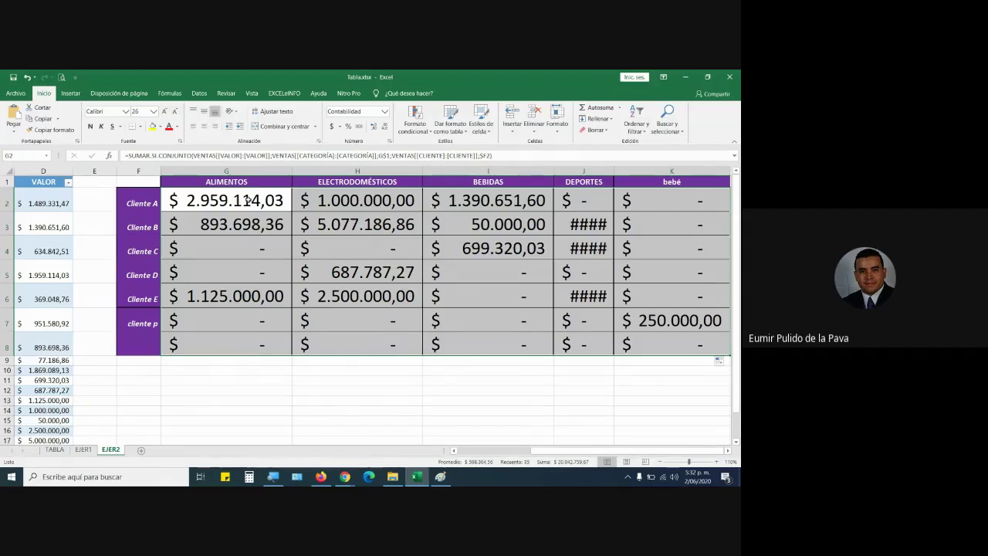
Put the G2 SUMAR.SI.CONJUNTO formula into edit mode so its ranges are highlighted in colour.
key(F2)
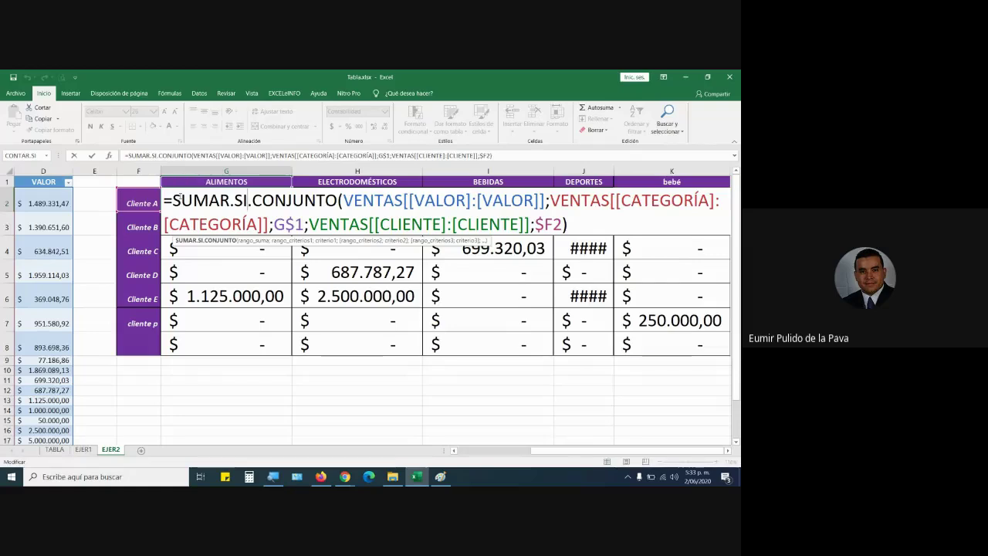
Highlight the SUMAR.SI.CONJUNTO function name in G2, then exit editing without changing the formula.
drag(175, 200, 337, 205)
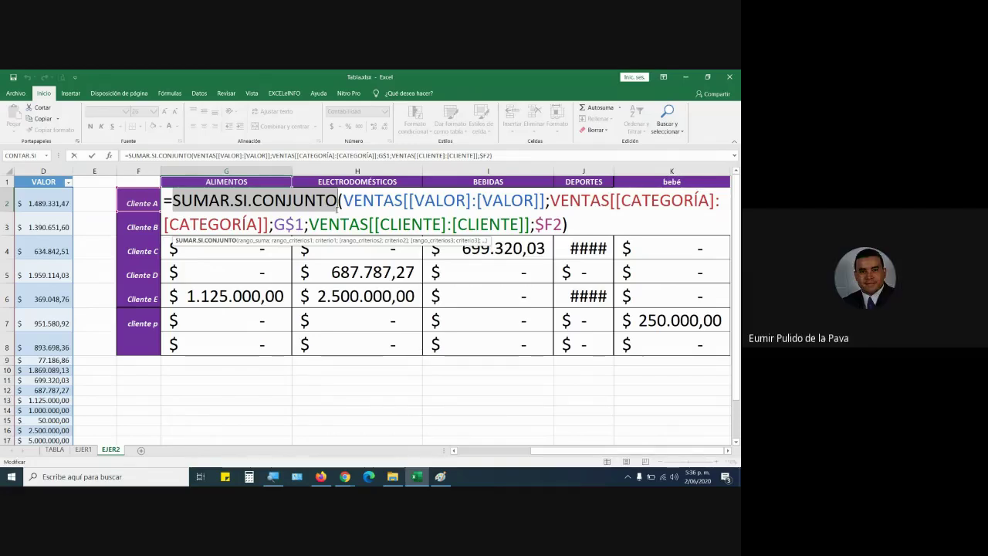
key(ctrl+Return)
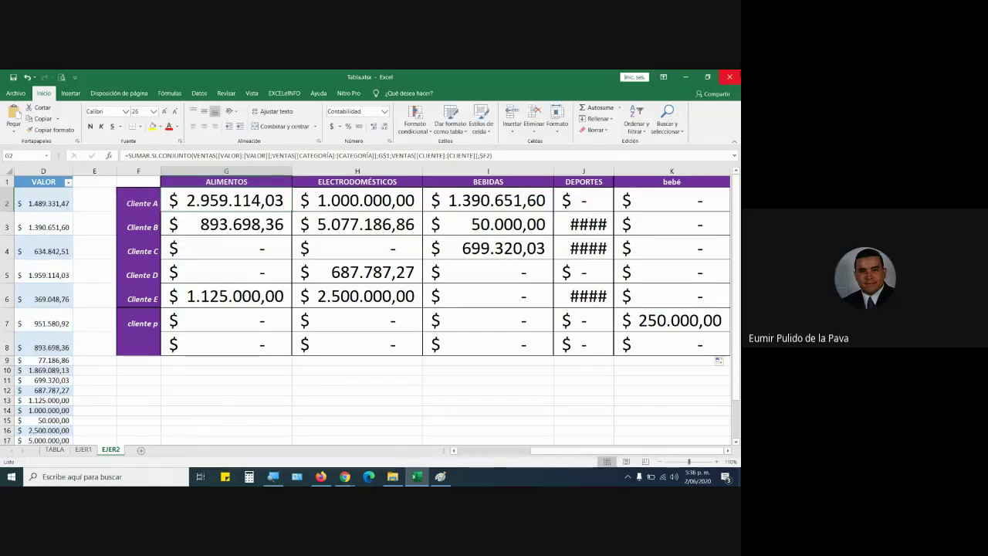
Close the Tabla workbook and the Paint drawing, discarding unsaved changes in both.
click(730, 76)
click(369, 294)
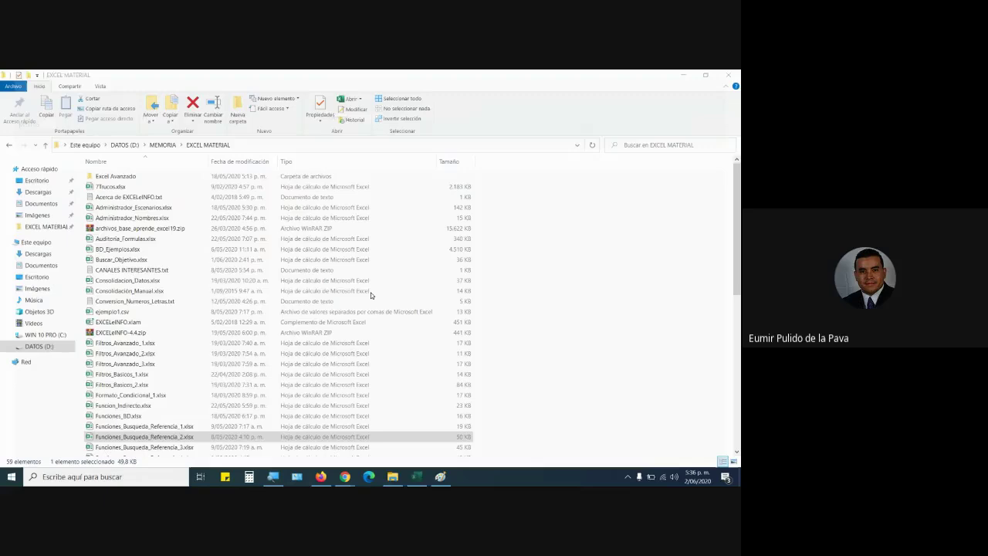
key(alt+Tab)
click(728, 75)
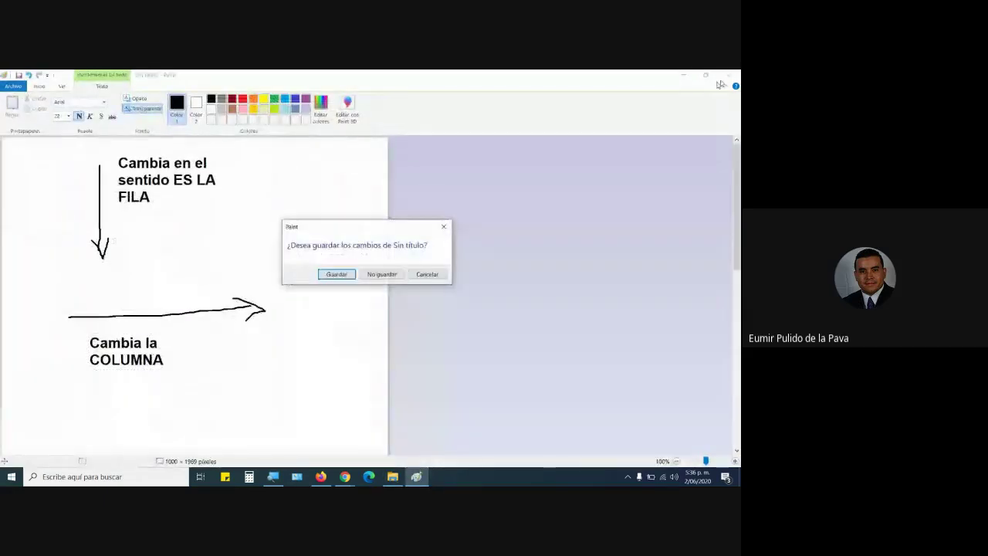
click(382, 274)
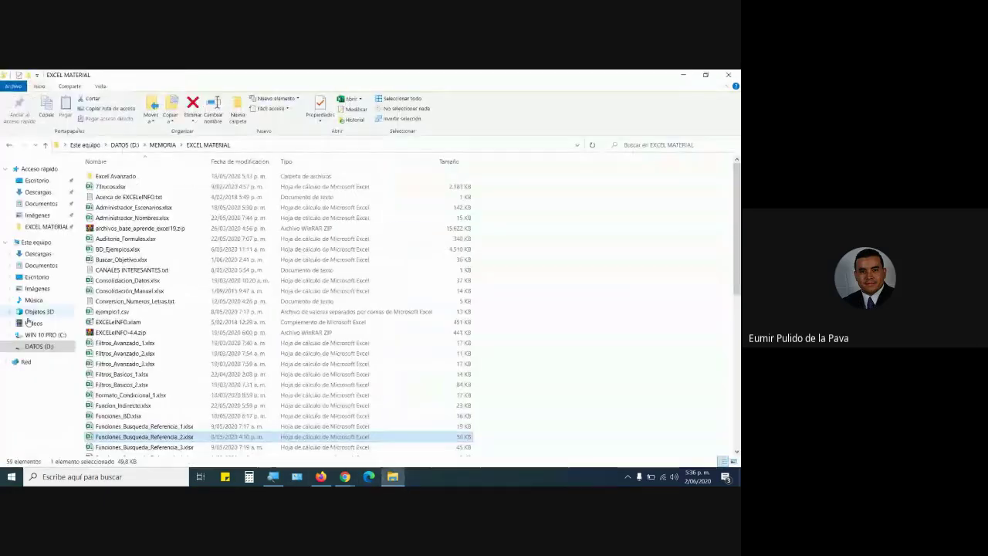
Open the FICHA 2071555 workbook from DATOS (D:) > MEMORIA > SENA > PORTAFOLIO > 5 Plan de trabajo.
click(30, 347)
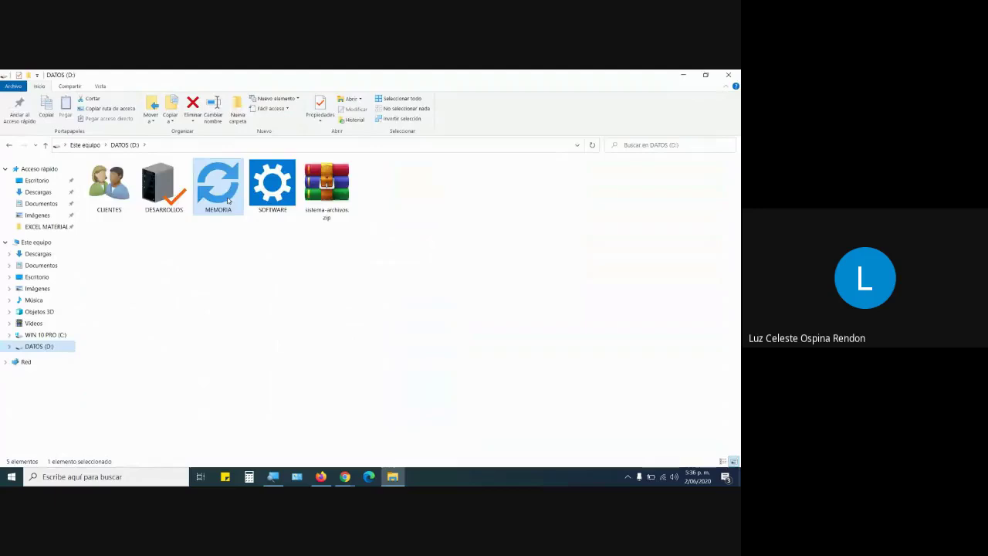
double_click(228, 200)
double_click(223, 193)
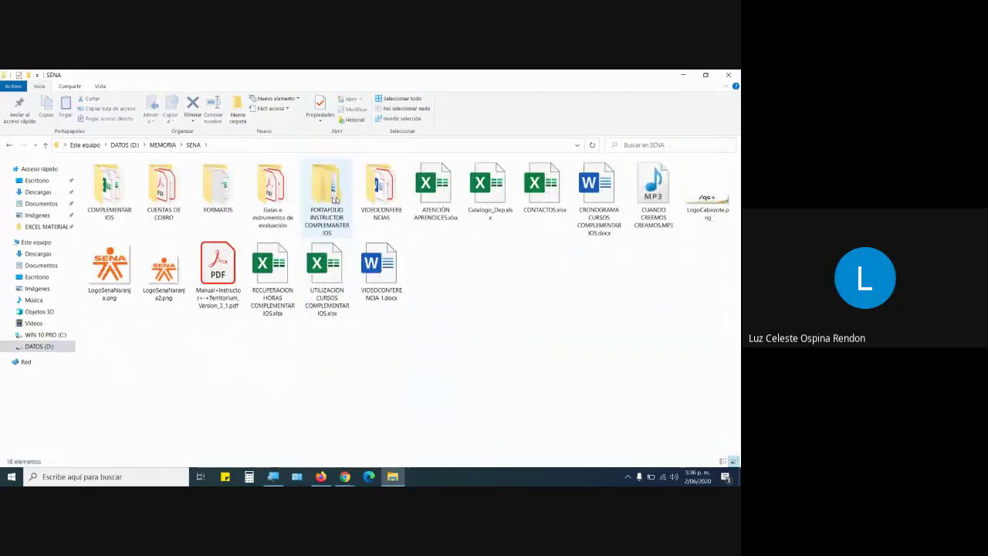
click(386, 199)
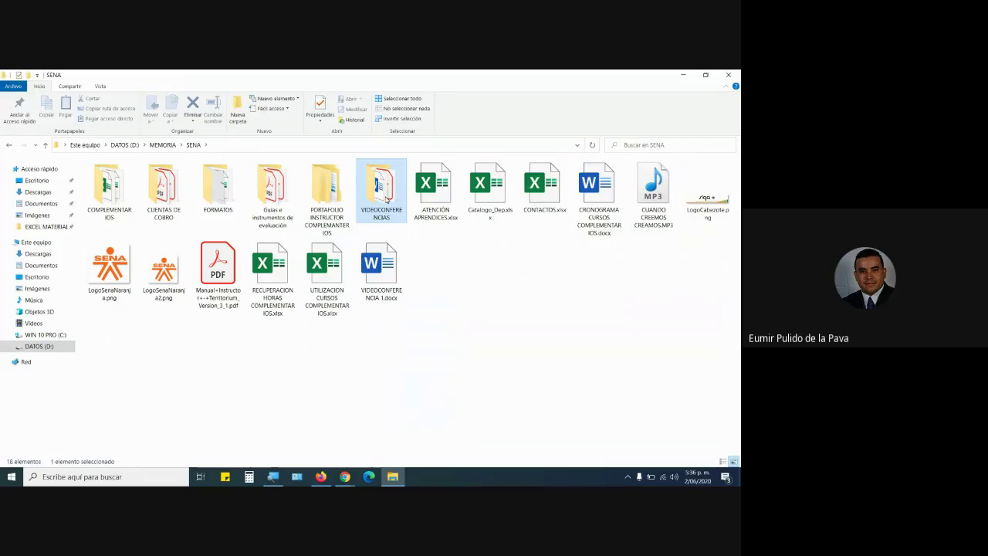
double_click(330, 202)
double_click(329, 189)
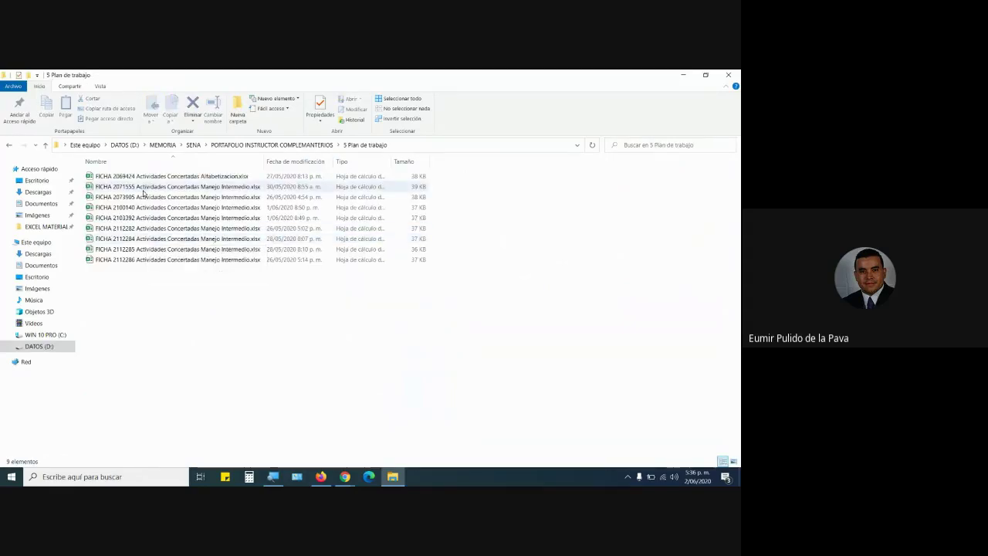
click(145, 188)
double_click(145, 190)
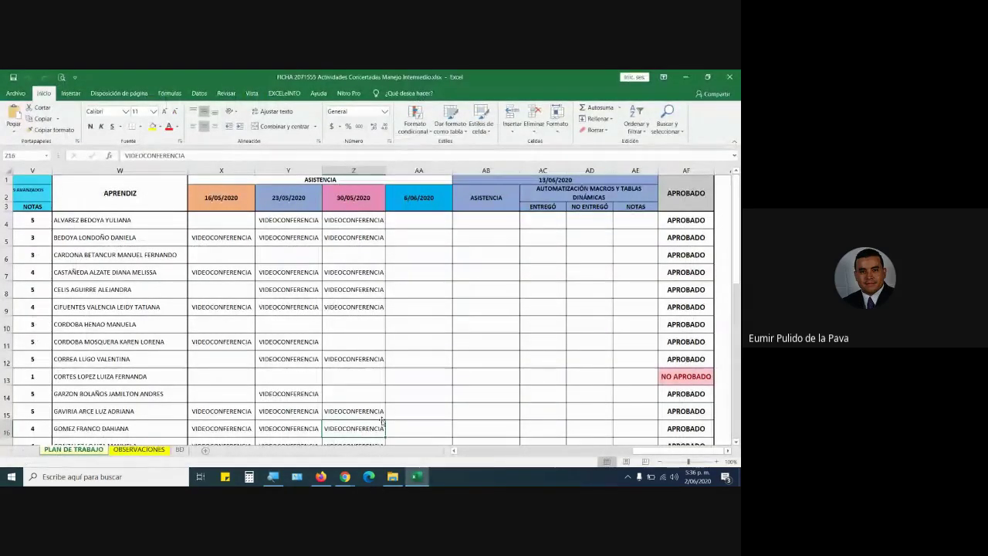
Close FICHA 2071555, return Explorer to the portfolio folder, and bring the Google Meet window forward.
scroll(382, 421, down, 3)
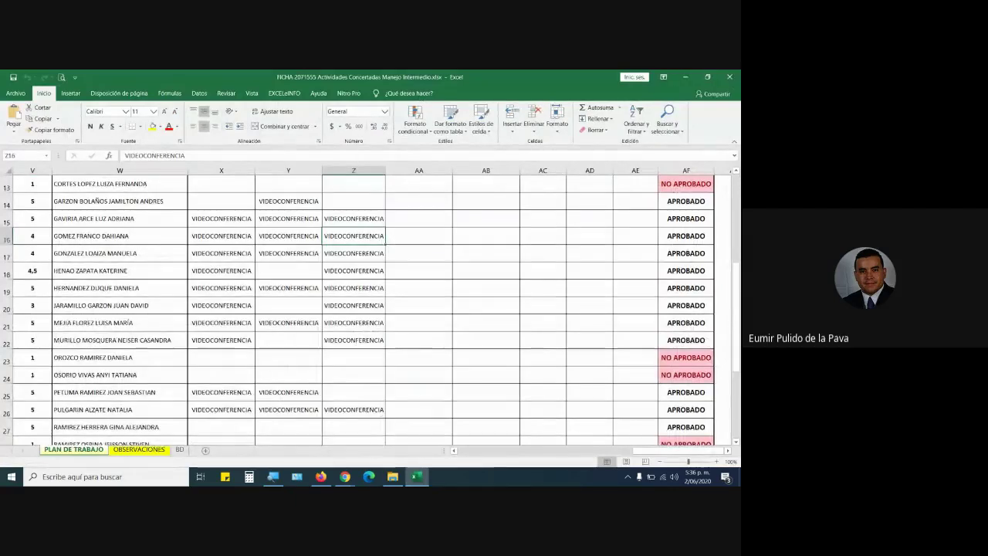
click(729, 76)
key(alt+Up)
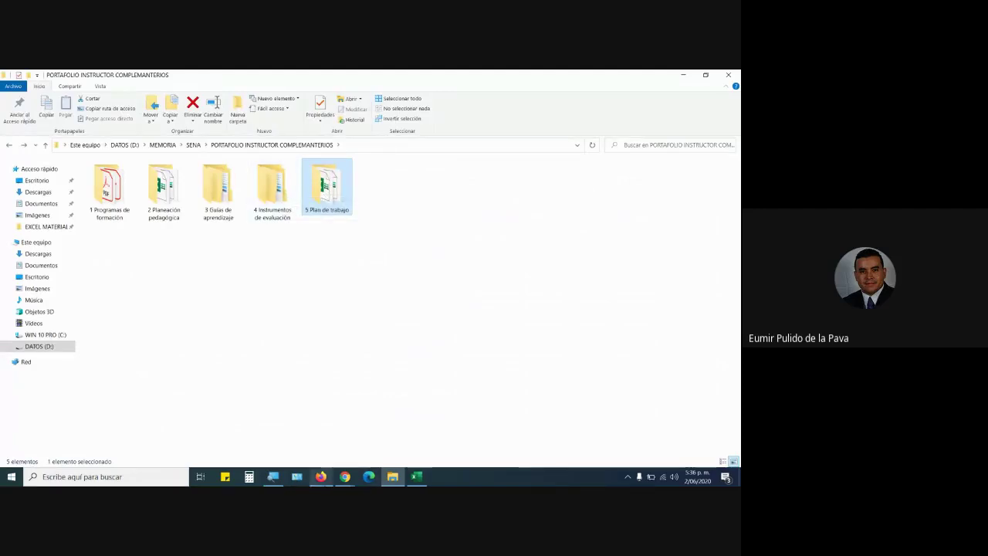
click(345, 476)
click(304, 446)
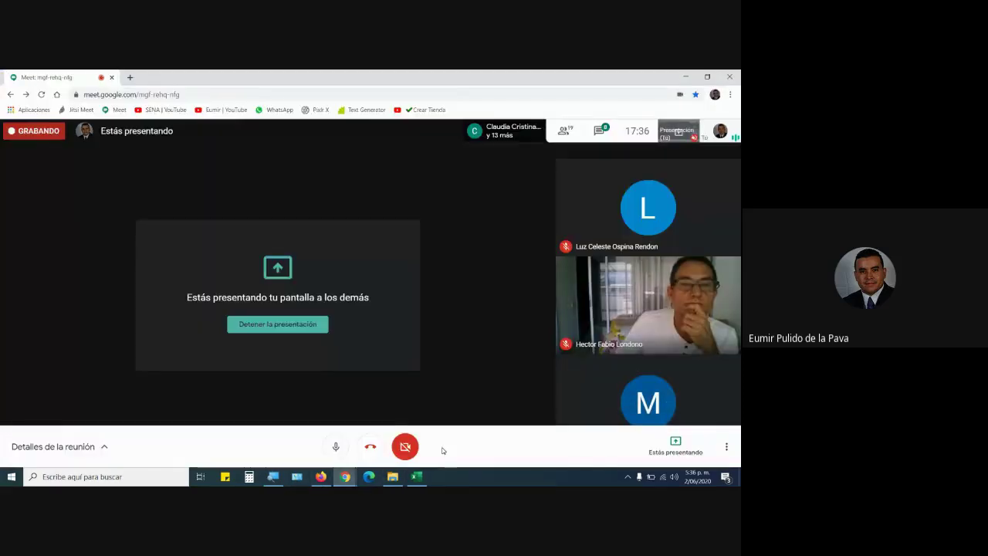